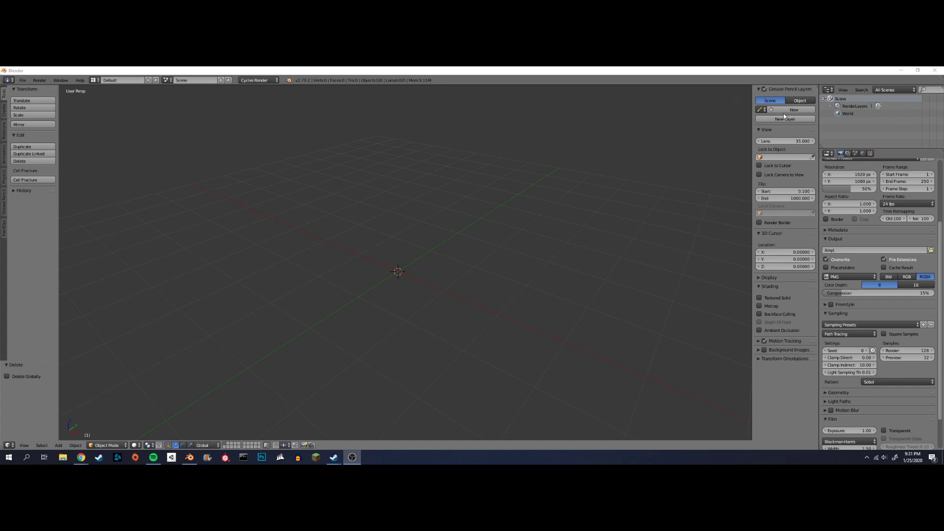
Step: Split off a second viewport beside the main one, hide its side shelves, and divide it into two stacked areas
left_click_drag(750, 87, 567, 96)
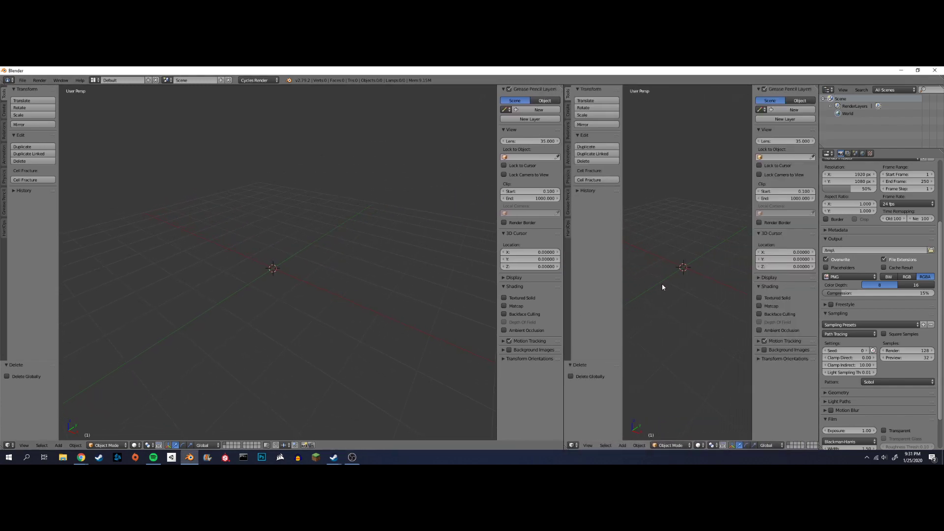
key("t")
key("n")
left_click_drag(571, 439, 605, 232)
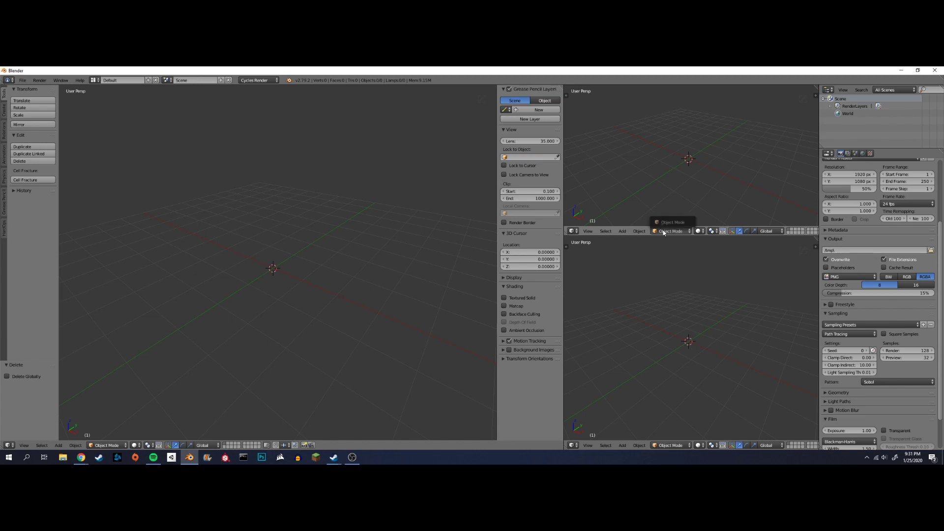
Step: Turn the upper split area into a UV/Image Editor and load front.jpg from the 8cmMortar folder inside OMAHA on the Desktop
left_click(573, 231)
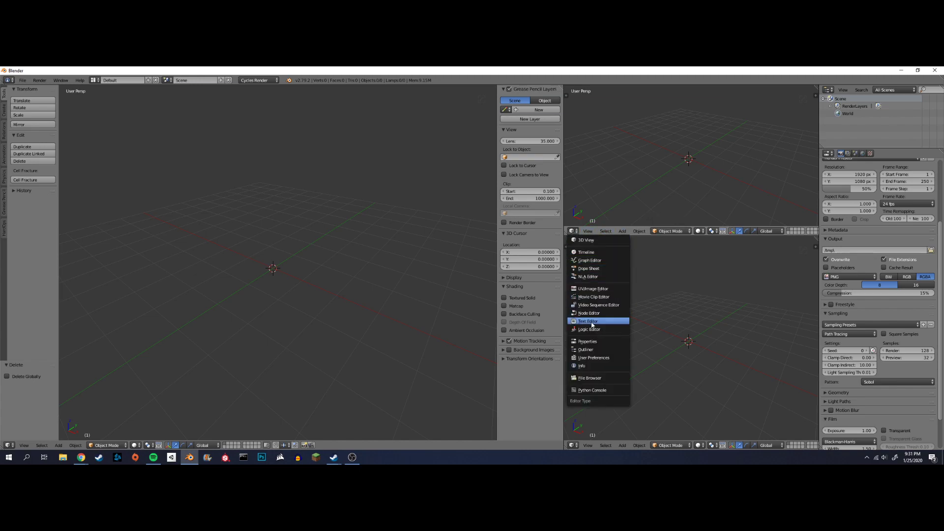
left_click(588, 290)
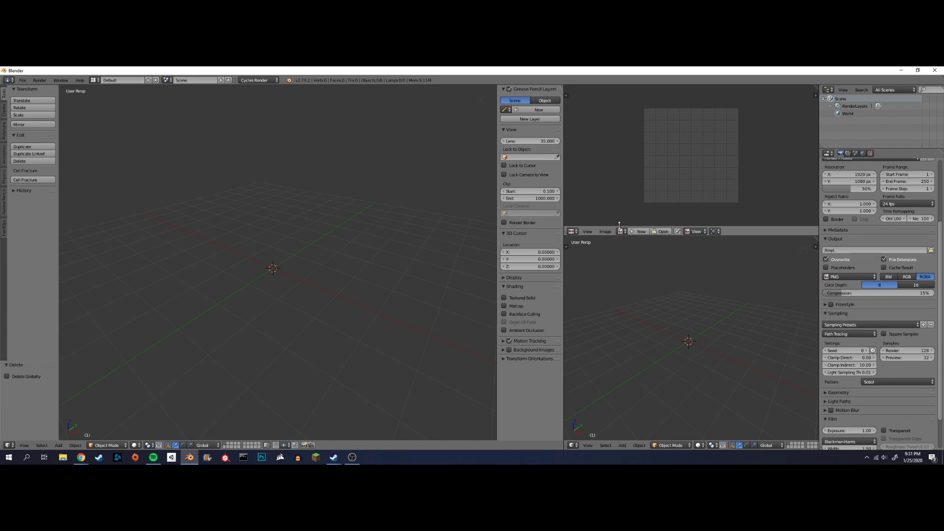
left_click(661, 231)
left_click(22, 170)
left_click(113, 192)
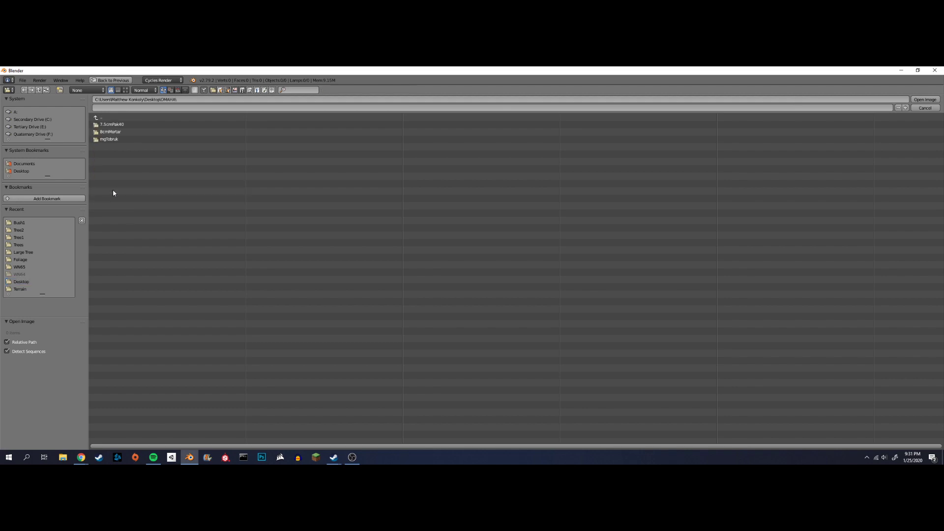
left_click(110, 132)
left_click(107, 125)
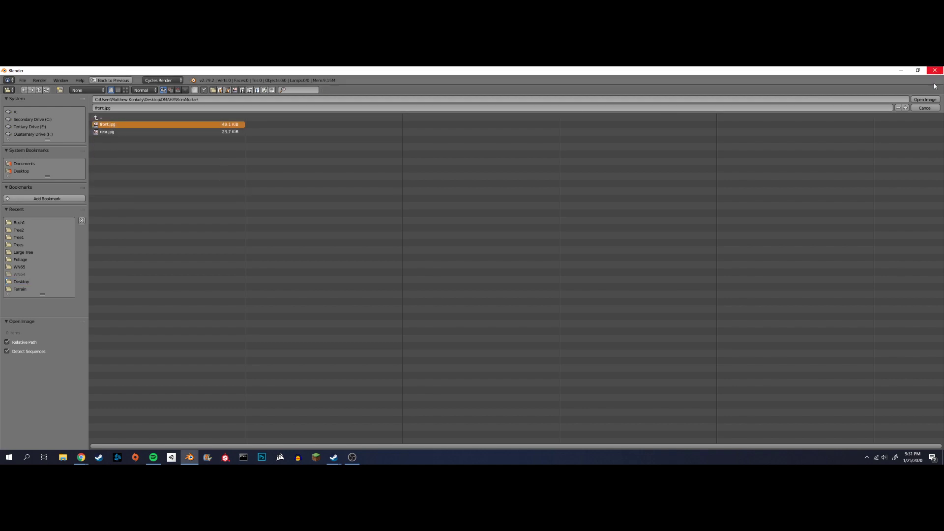
left_click(924, 99)
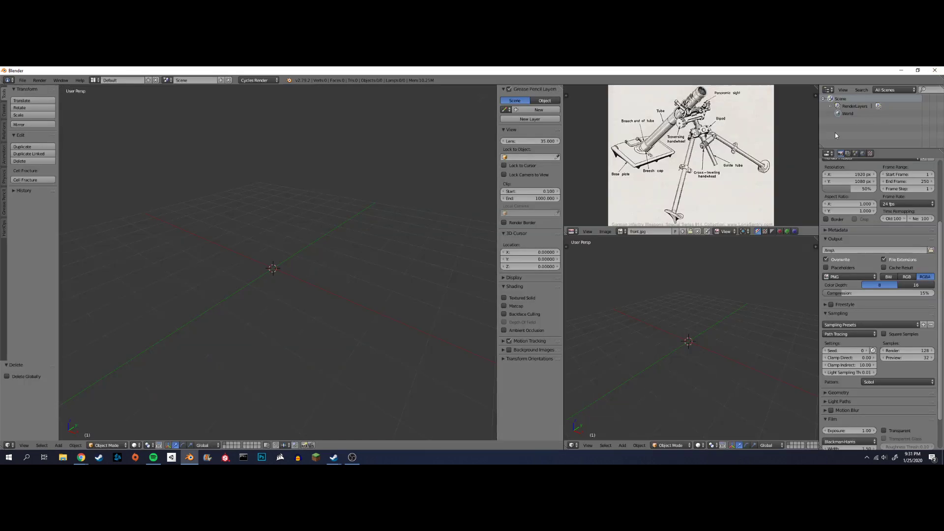
Step: Turn the lower split area into a UV/Image Editor and load rear.jpg from the 8cmMortar folder
left_click(573, 445)
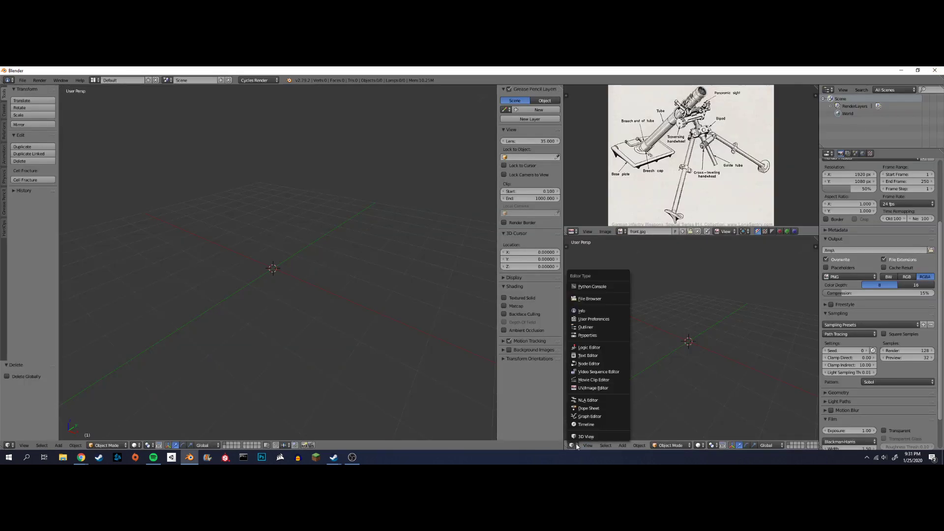
left_click(593, 388)
left_click(656, 445)
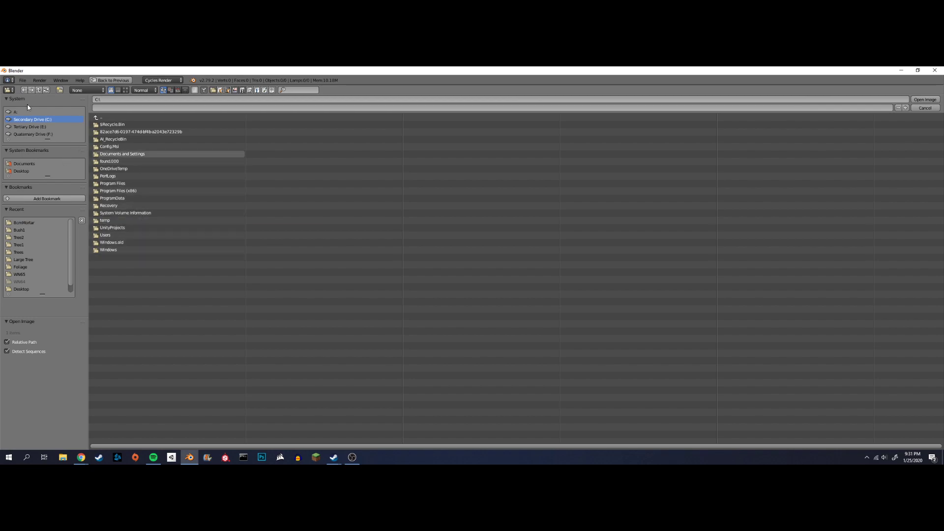
left_click(21, 172)
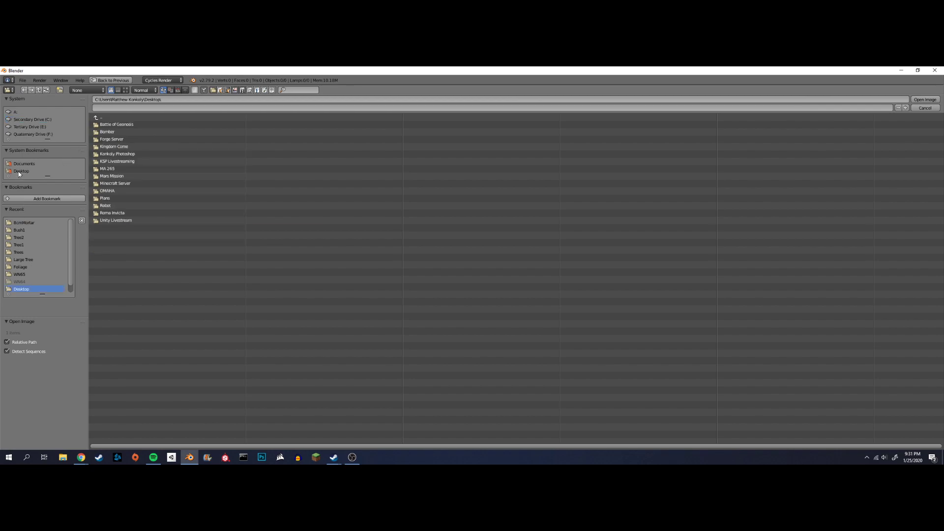
left_click(117, 191)
left_click(109, 125)
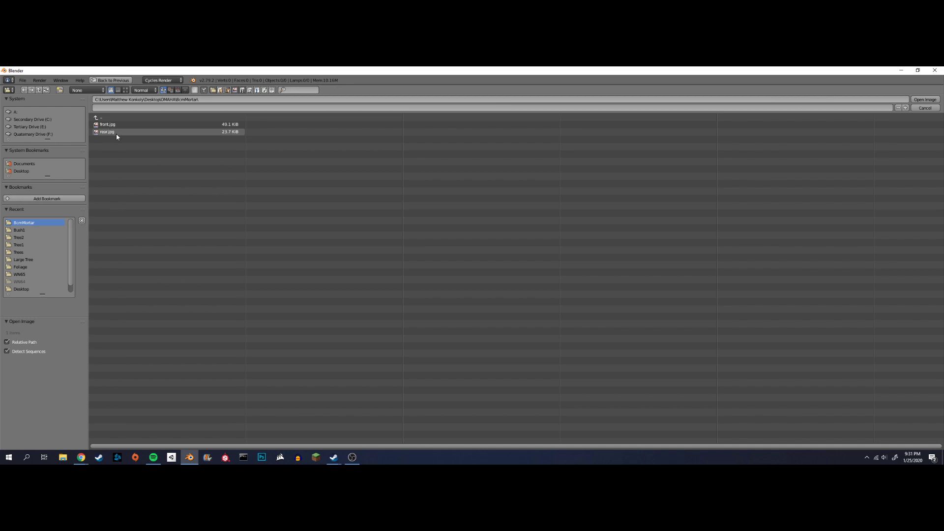
left_click(117, 132)
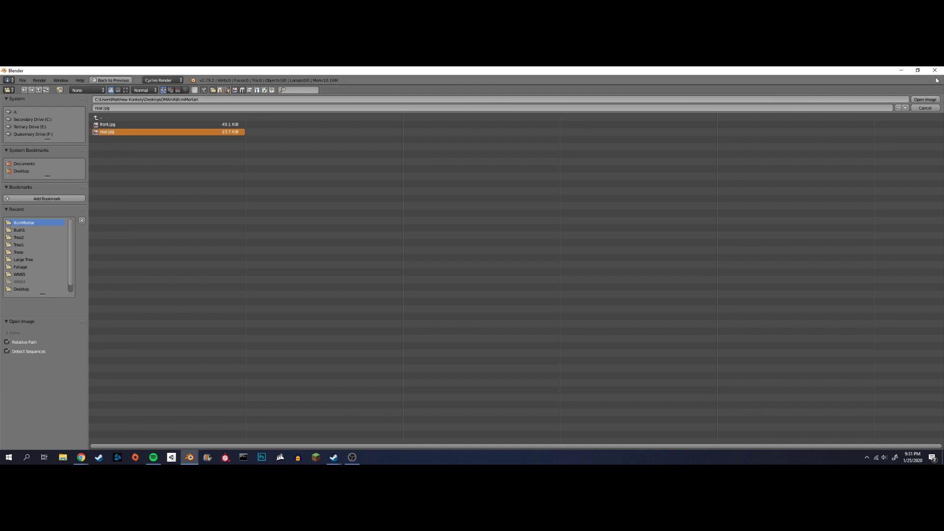
left_click(924, 99)
scroll(691, 295, "up", 2)
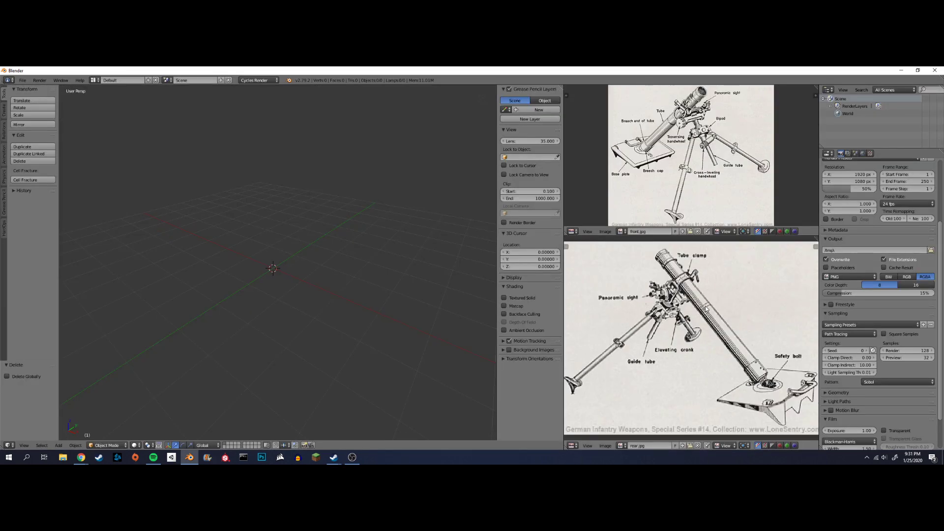
Step: Make the upper reference area taller and reframe both mortar drawings within their areas
scroll(693, 310, "down", 1)
middle_click_drag(710, 149, 699, 220)
left_click_drag(698, 237, 698, 262)
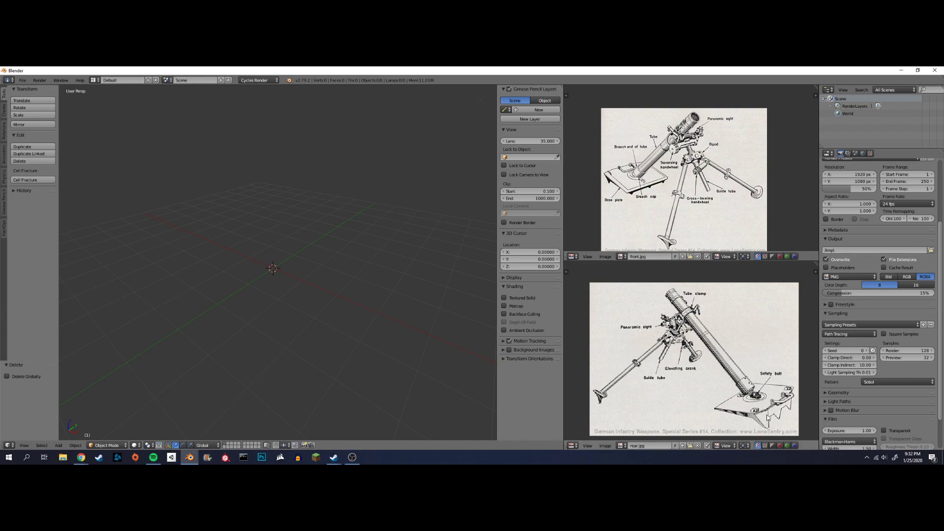
middle_click_drag(771, 421, 749, 402)
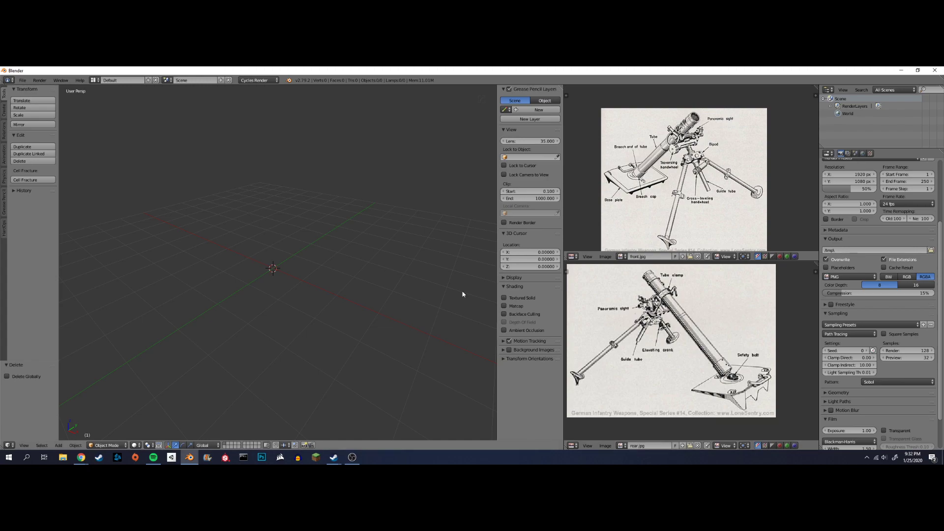
key("n")
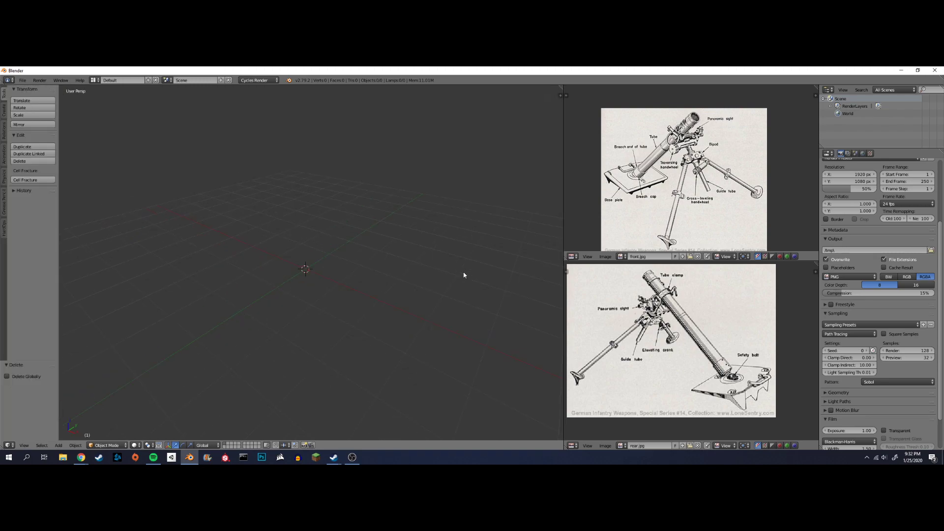
key("t")
key("n")
key("t")
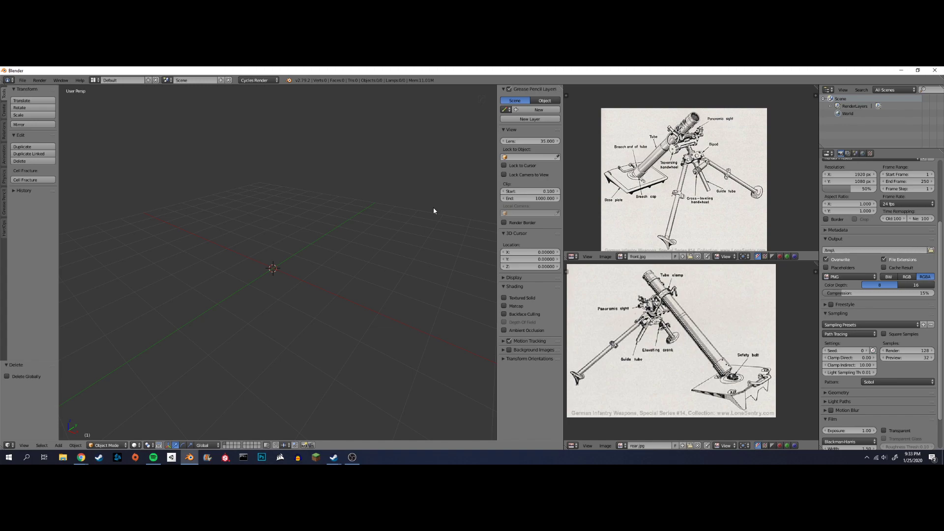
key("t")
key("n")
scroll(344, 239, "up", 3)
key("t")
key("n")
middle_click_drag(267, 234, 310, 240, "shift")
scroll(346, 319, "up", 2)
middle_click_drag(374, 298, 347, 297, "shift")
scroll(346, 300, "down", 1)
key("shift+a")
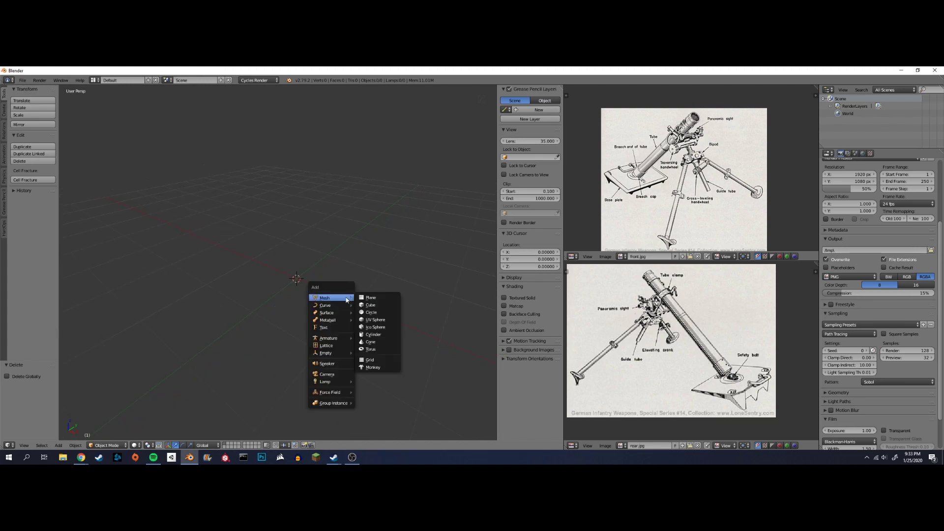
key("Escape")
key("shift+a")
key("Escape")
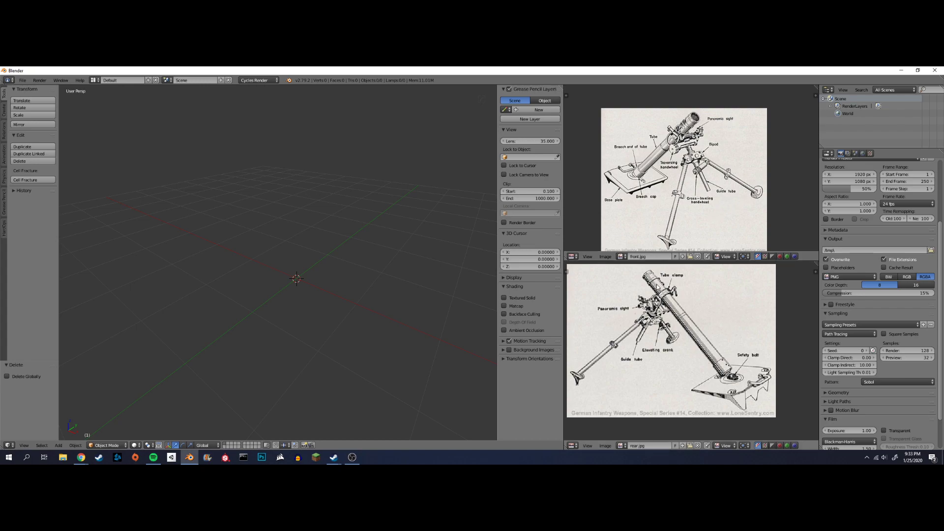
Step: Add a mesh cylinder at the origin and set its vertex count to 16
key("shift+a")
mouse_move(335, 268)
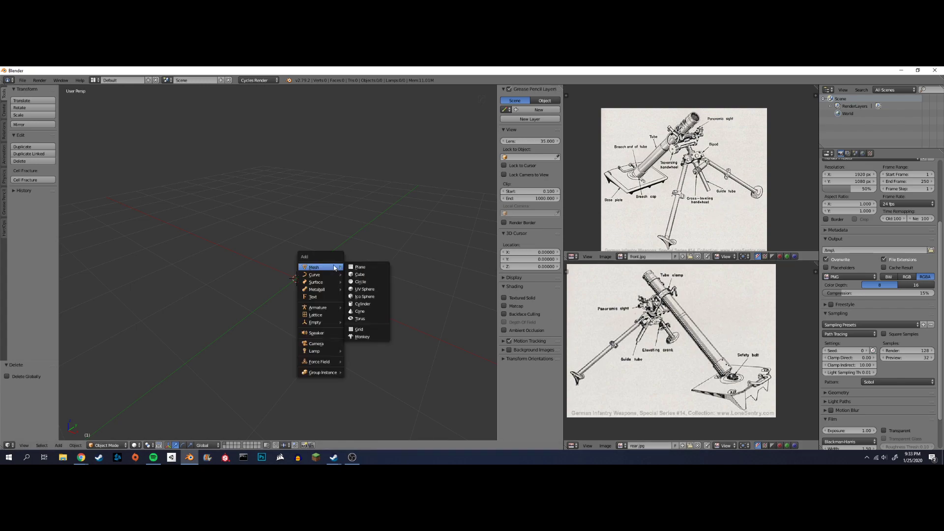
left_click(364, 303)
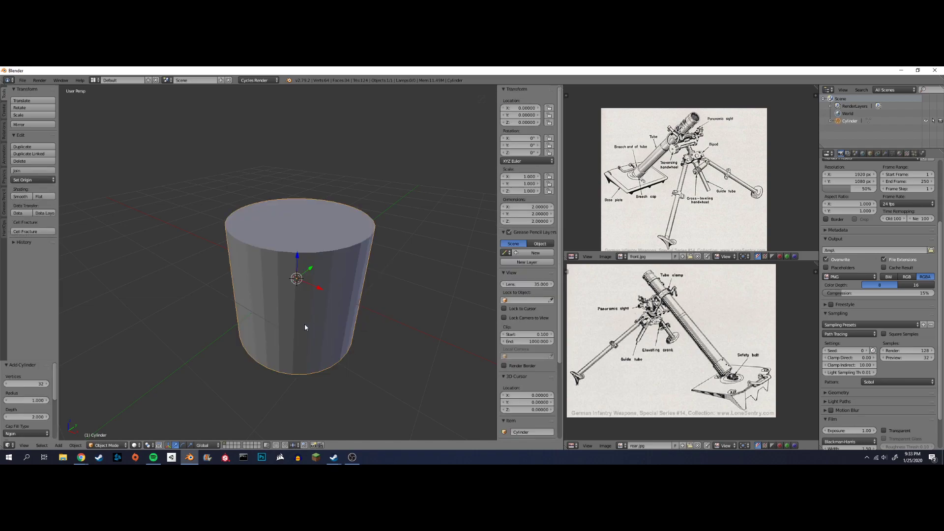
scroll(280, 285, "down", 3)
middle_click_drag(280, 285, 290, 251)
left_click(26, 384)
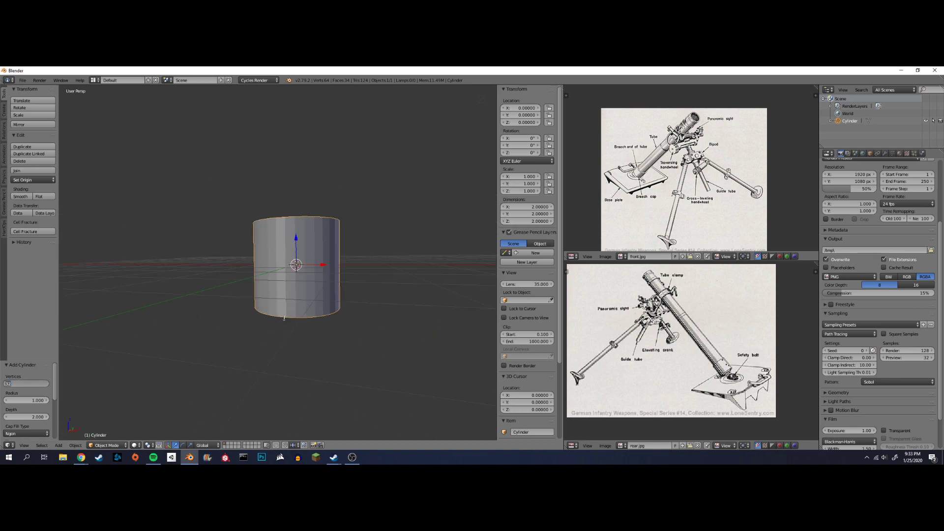
type("16")
key("Return")
middle_click_drag(405, 234, 376, 284)
scroll(376, 280, "up", 3)
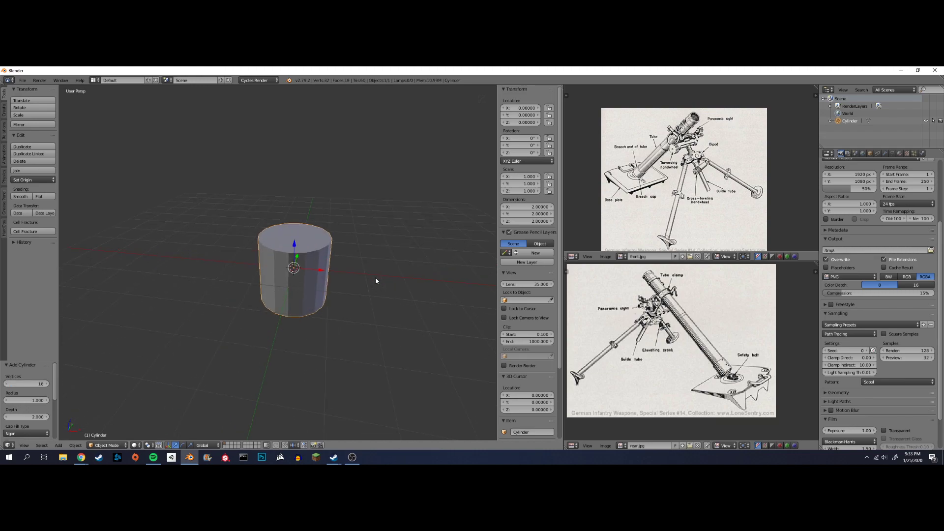
Step: In front orthographic view, shape the cylinder into a mortar tube about 0.52 wide and 5.91 tall, and deselect it
scroll(376, 280, "down", 1)
key("KP_1")
key("KP_5")
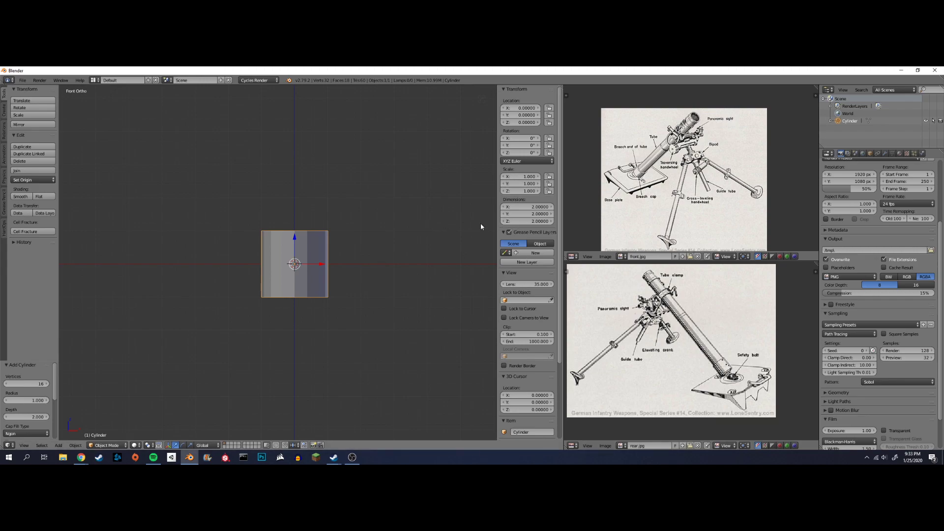
key("s")
left_click(343, 256)
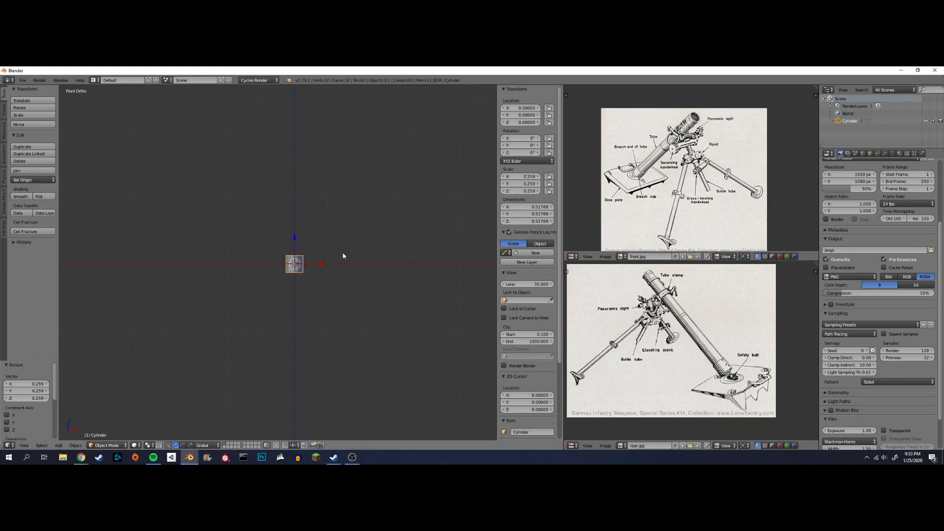
key("s")
key("z")
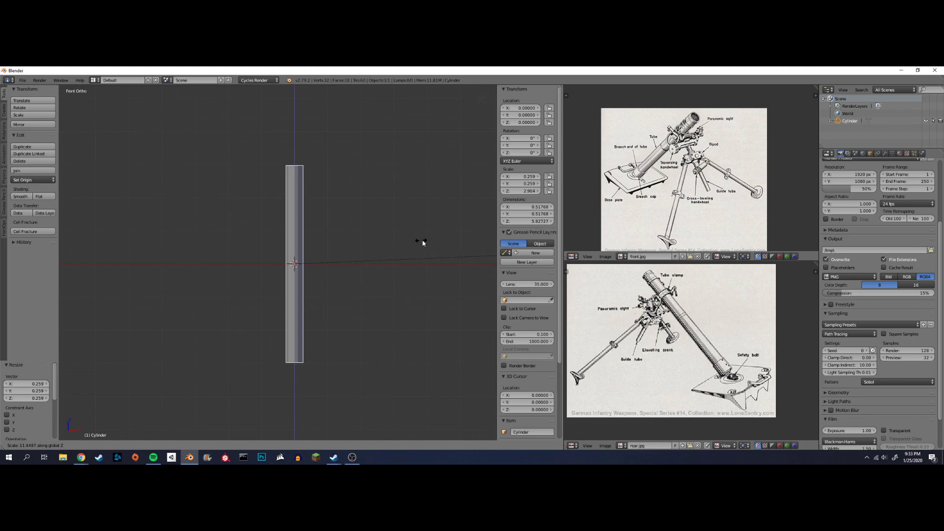
left_click(420, 239)
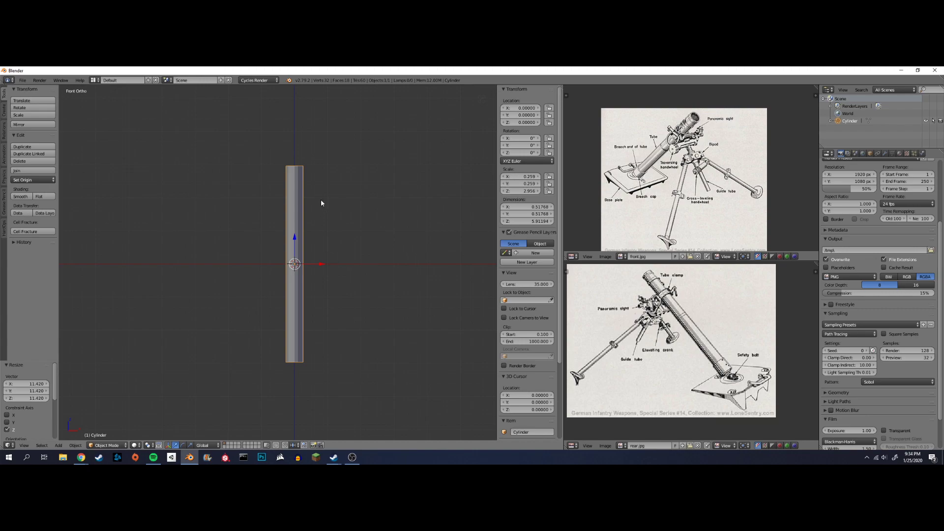
key("a")
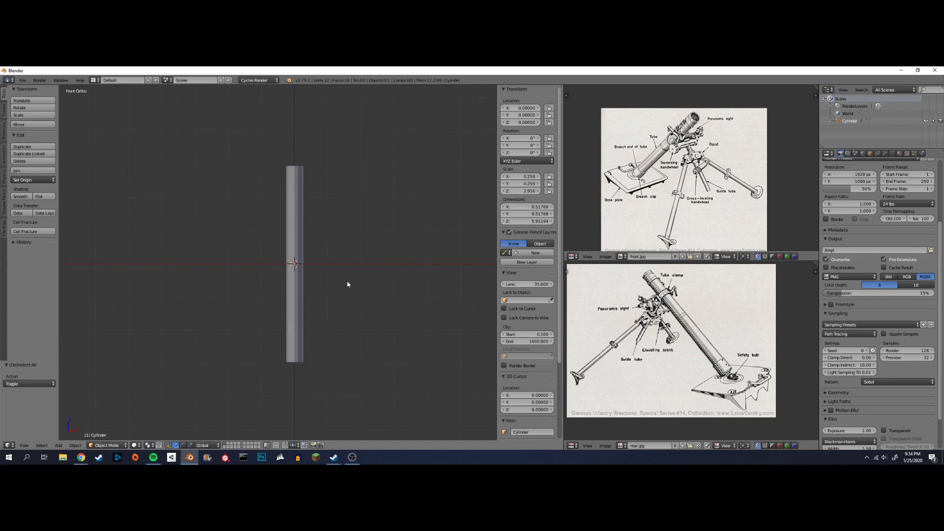
Step: Add a cube and move it down to the tube's lower end, at about Z -2.95, using wireframe display
middle_click_drag(337, 280, 337, 265, "shift")
key("shift+a")
mouse_move(338, 267)
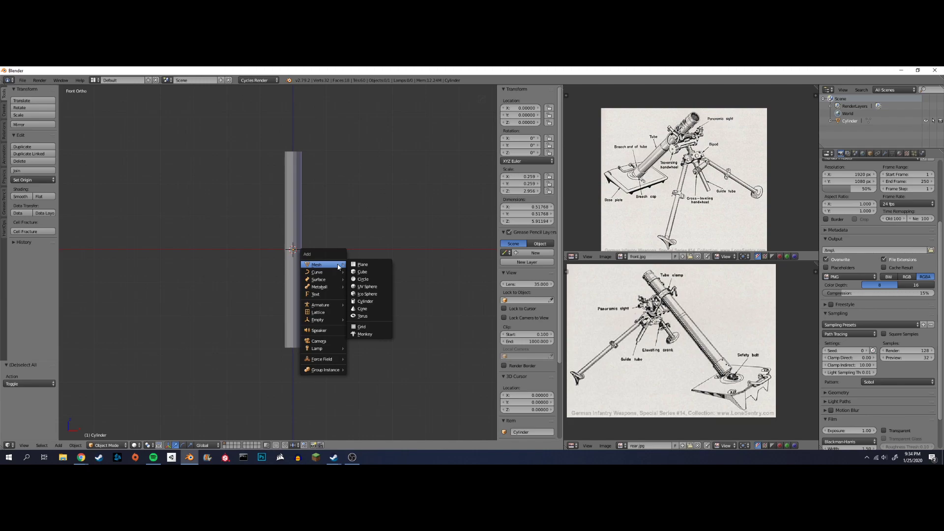
left_click(365, 272)
left_click_drag(293, 224, 300, 321)
key("z")
scroll(312, 305, "up", 3)
middle_click_drag(363, 313, 350, 277, "shift")
left_click_drag(292, 343, 291, 347)
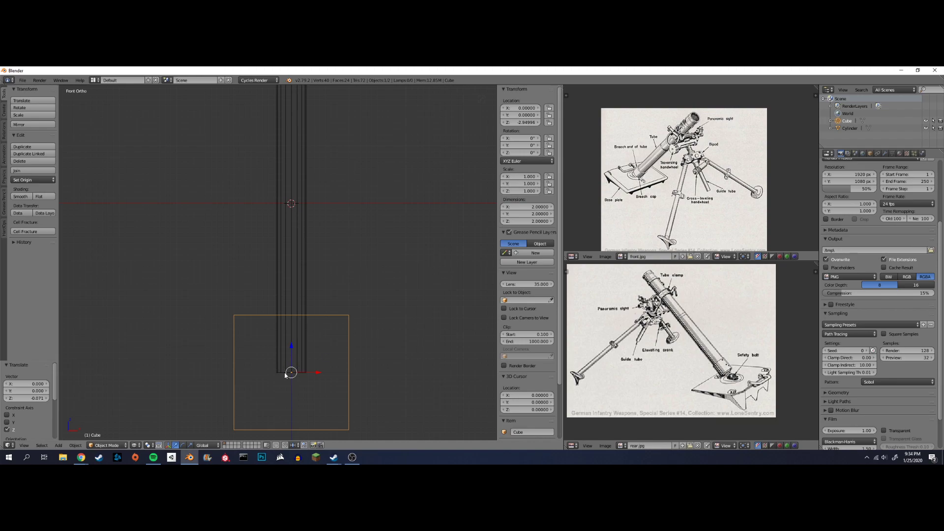
Step: Flatten the cube along Z into a base plate about 0.16 thick
key("s")
key("z")
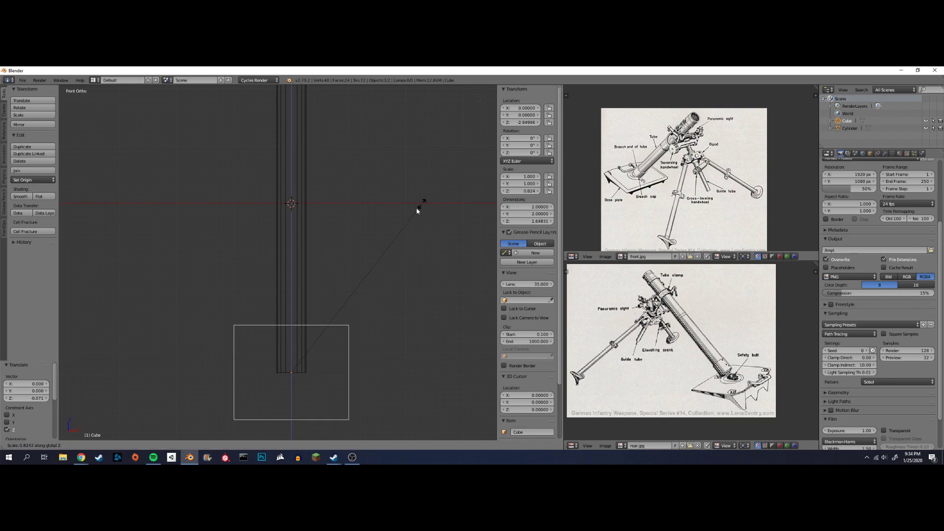
left_click(306, 358)
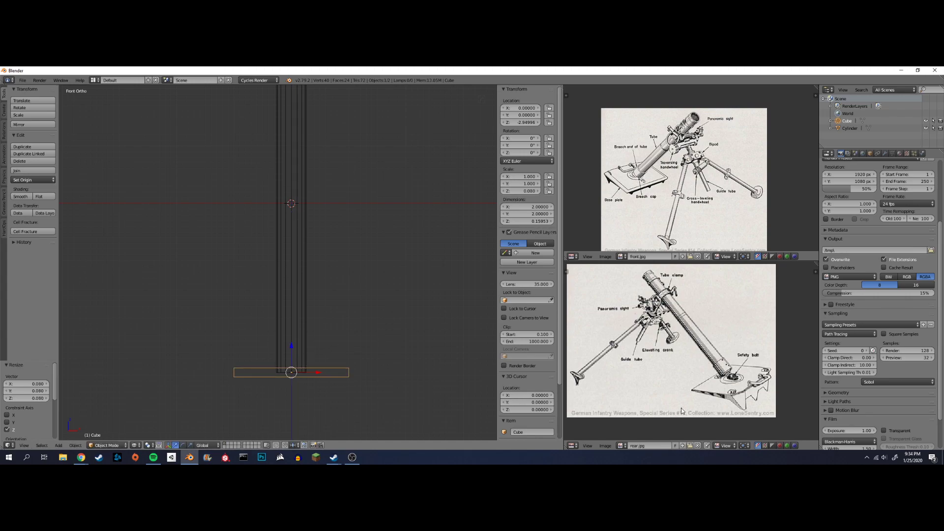
Step: Widen the base plate along X to about 3.05, using the enlarged base plate details in both reference drawings
scroll(731, 393, "up", 2)
middle_click_drag(762, 392, 725, 347)
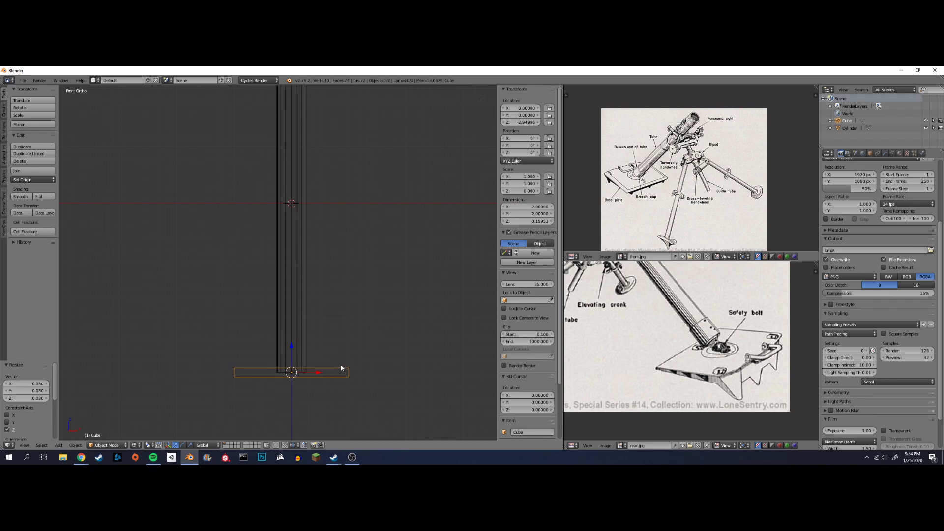
scroll(645, 180, "up", 4)
scroll(645, 180, "left", 5, "ctrl")
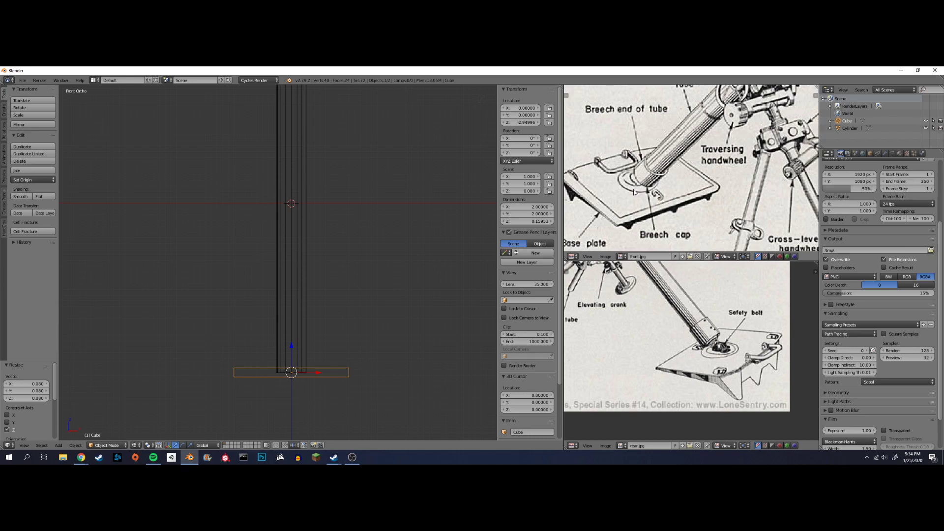
key("s")
key("x")
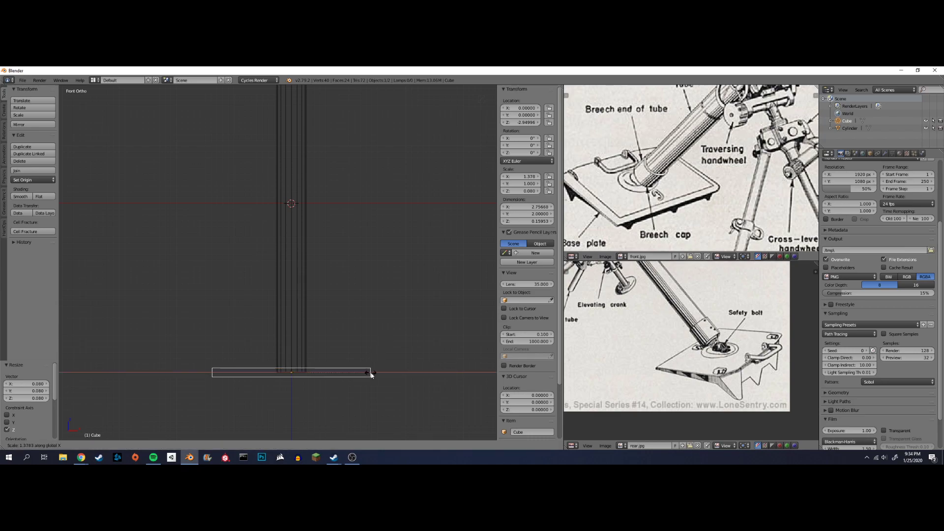
left_click(380, 375)
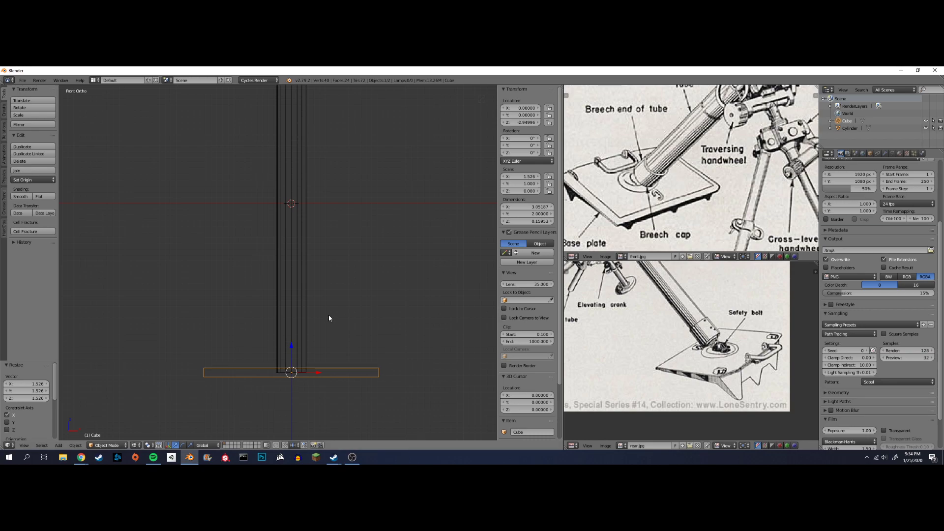
Step: Check the base plate's proportions in perspective with solid shading and narrow it along X to about 2.84
middle_click_drag(328, 311, 369, 308)
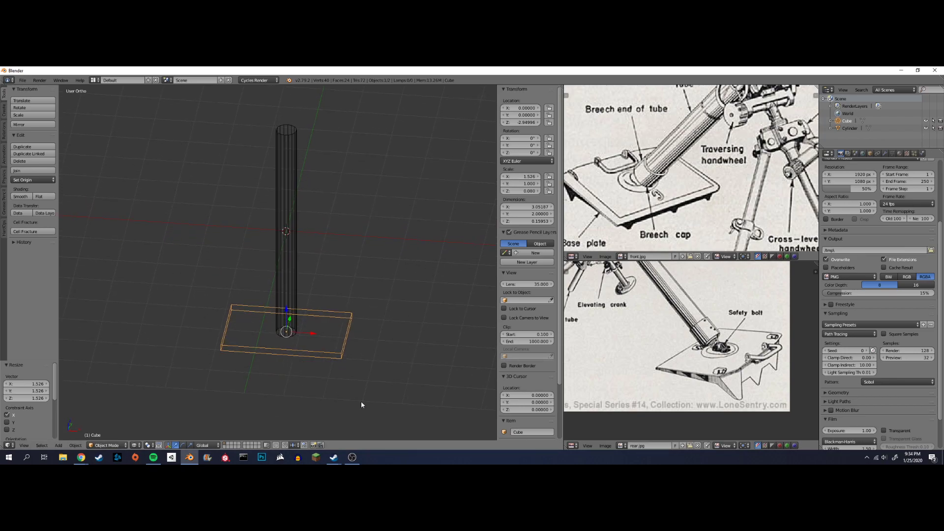
key("KP_5")
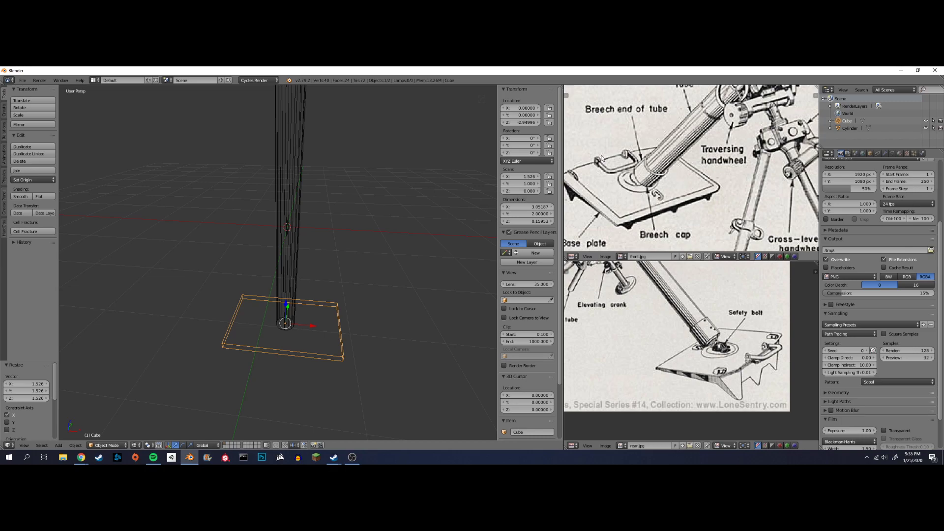
scroll(302, 281, "down", 1)
mouse_move(302, 281)
middle_mouse_down()
mouse_move(379, 260)
mouse_move(362, 259)
mouse_move(374, 238)
mouse_move(396, 274)
mouse_move(369, 274)
mouse_move(412, 276)
mouse_move(392, 283)
mouse_move(311, 260)
middle_mouse_up()
key("KP_5")
key("z")
key("KP_5")
scroll(374, 257, "down", 1)
key("s")
key("x")
left_click(383, 275)
scroll(315, 257, "down", 1)
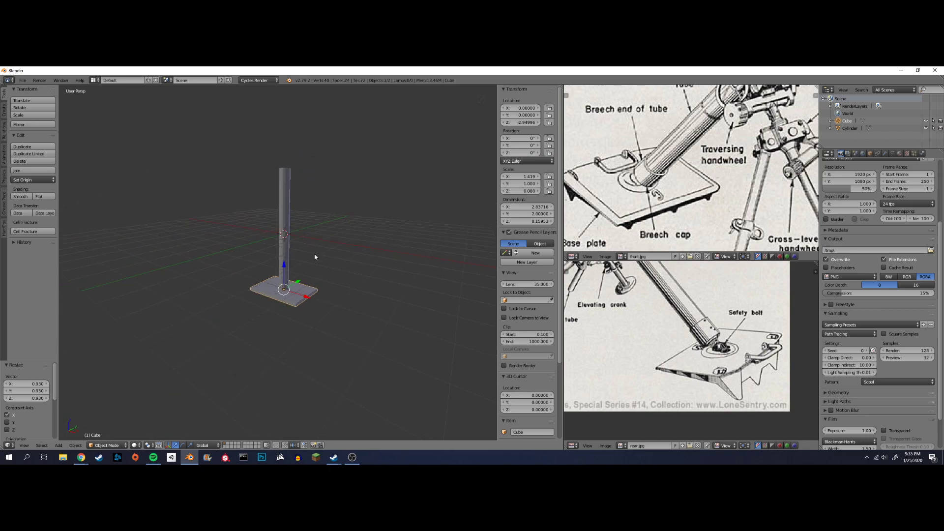
Step: In right orthographic view, add a loop cut across the base plate and slide it close to the +Y edge
key("KP_1")
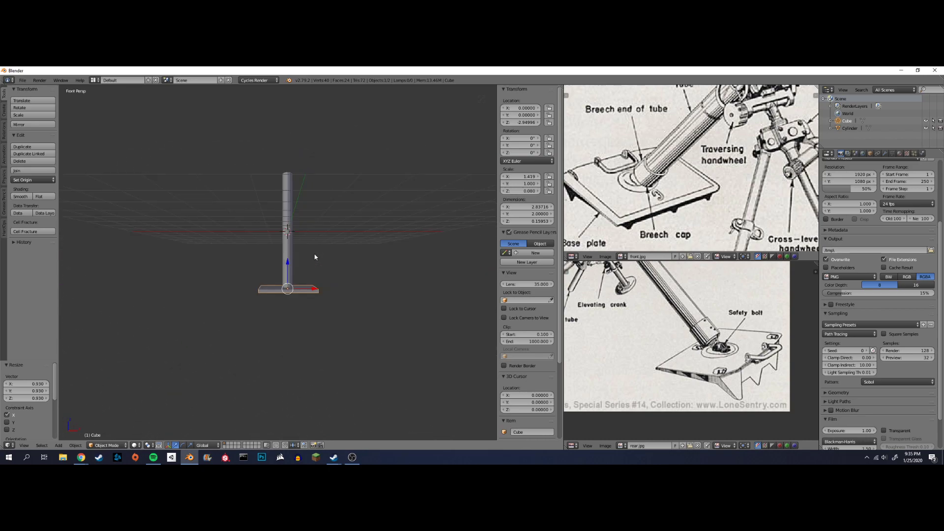
key("KP_3")
scroll(308, 267, "up", 3)
key("Tab")
key("KP_5")
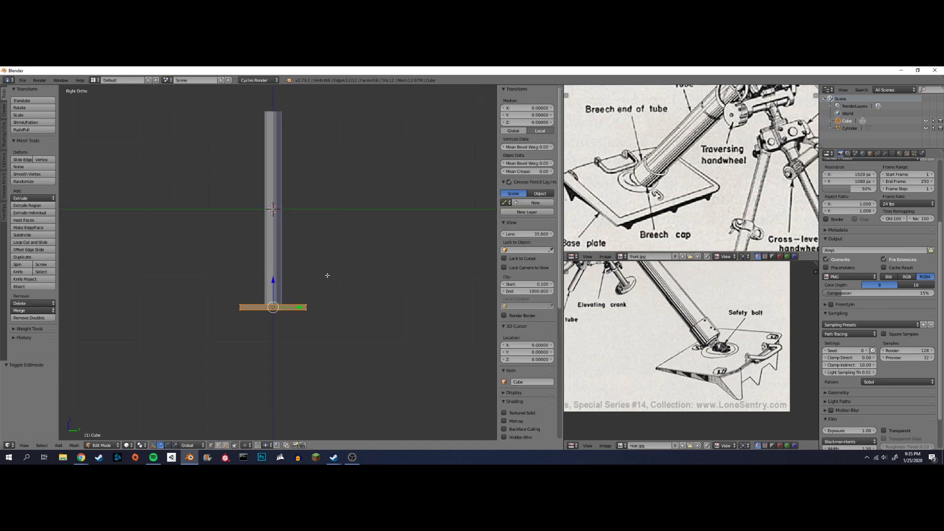
scroll(400, 294, "up", 2)
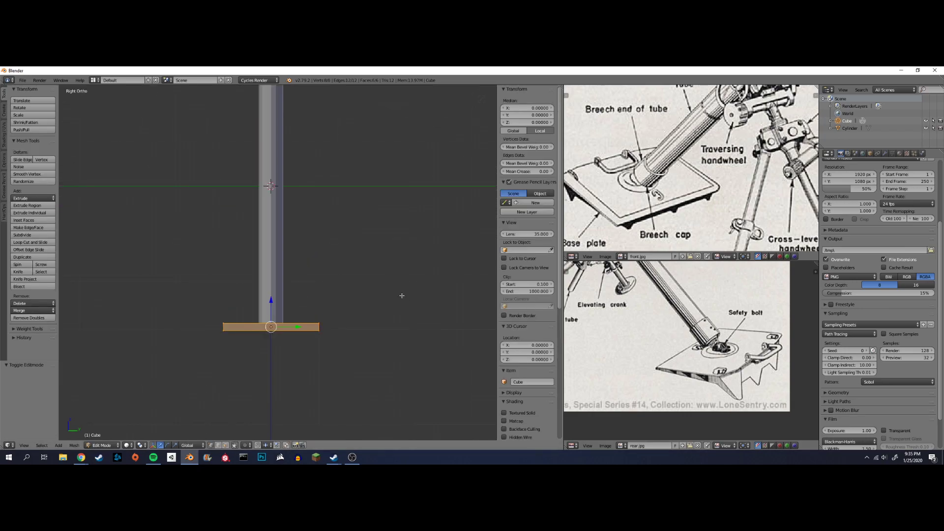
middle_click_drag(400, 295, 387, 257, "shift")
scroll(378, 256, "up", 3)
key("a")
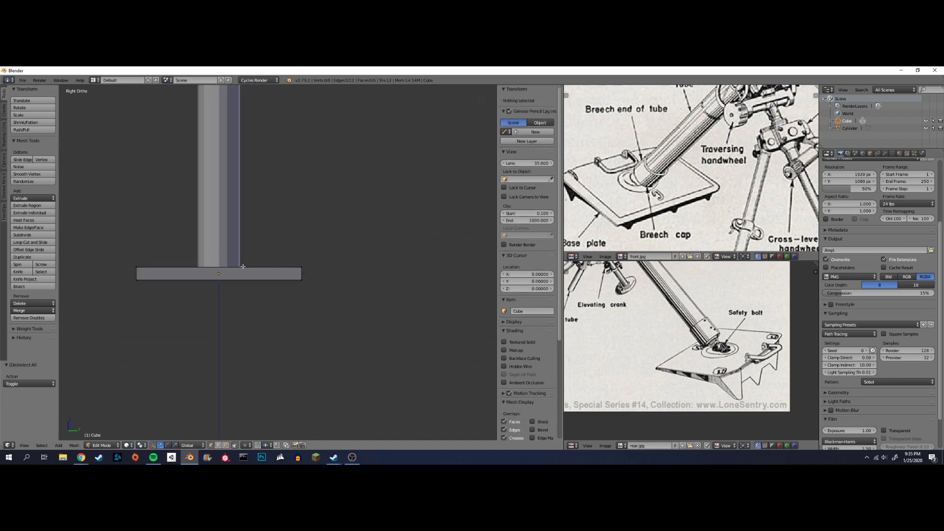
key("z")
key("ctrl+r")
left_click(204, 266)
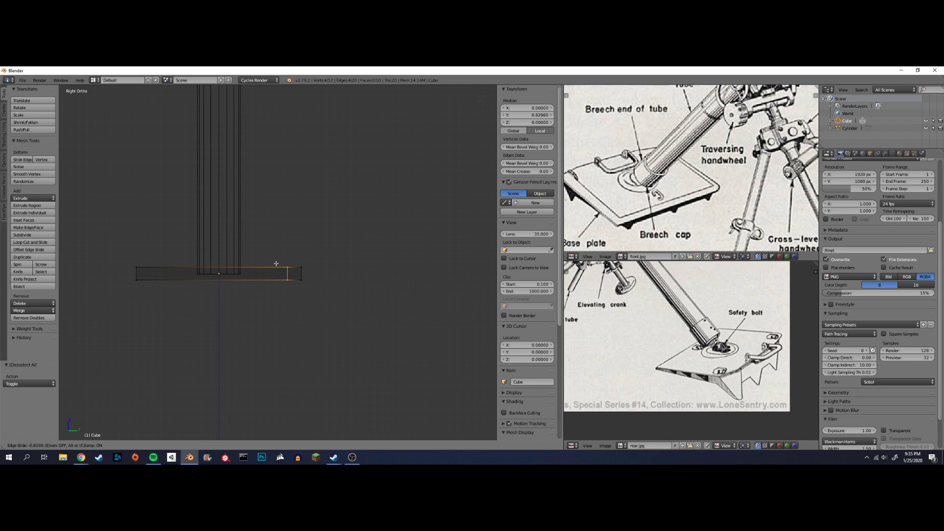
left_click(275, 264)
Step: Extrude the underside of the narrow edge strip downward by about 0.66 and taper its end along Y to about 0.316
right_click(295, 281)
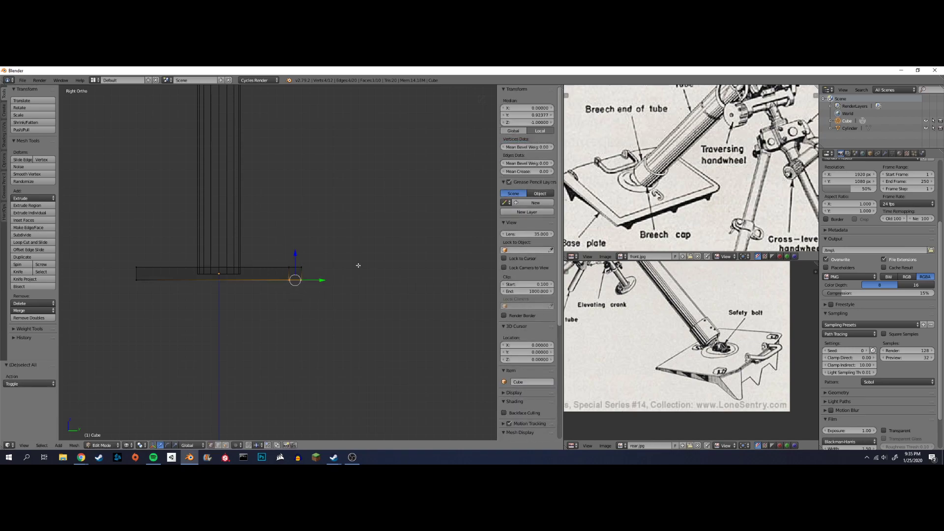
key("e")
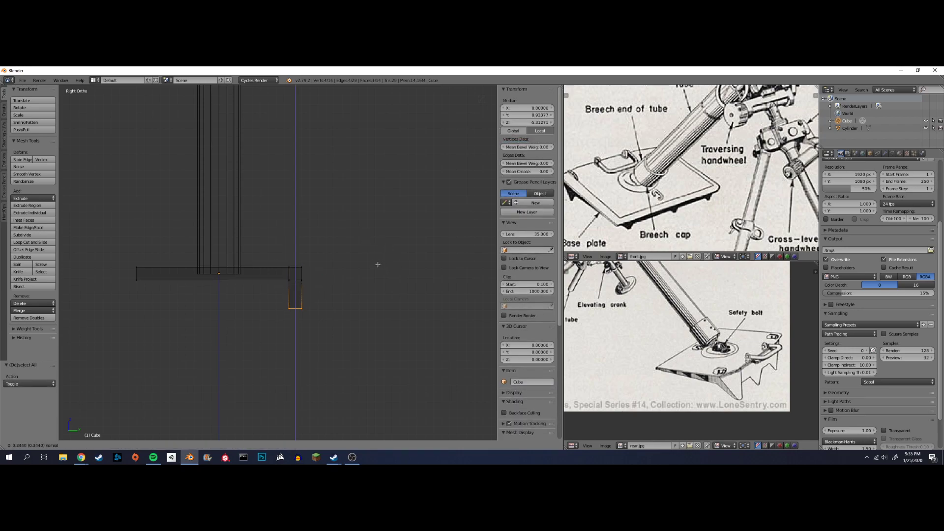
left_click(391, 290)
key("s")
key("x")
key("y")
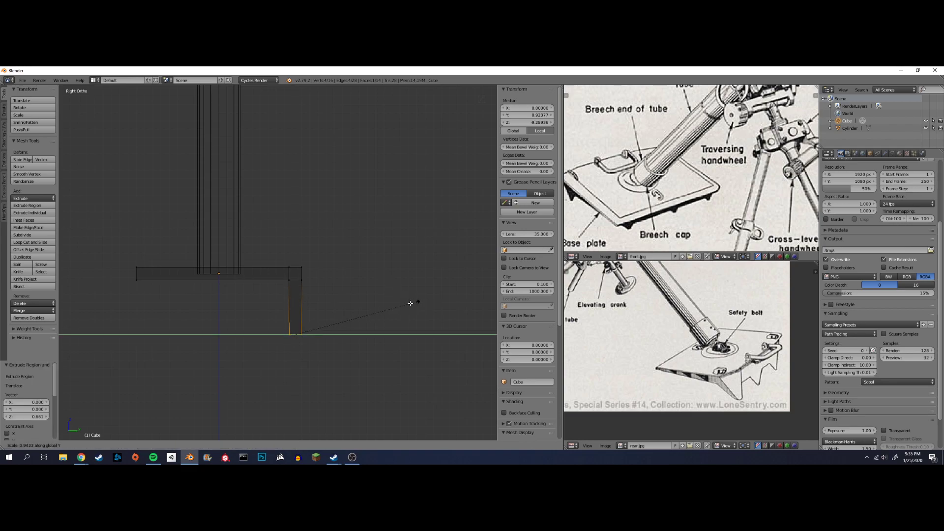
left_click(332, 316)
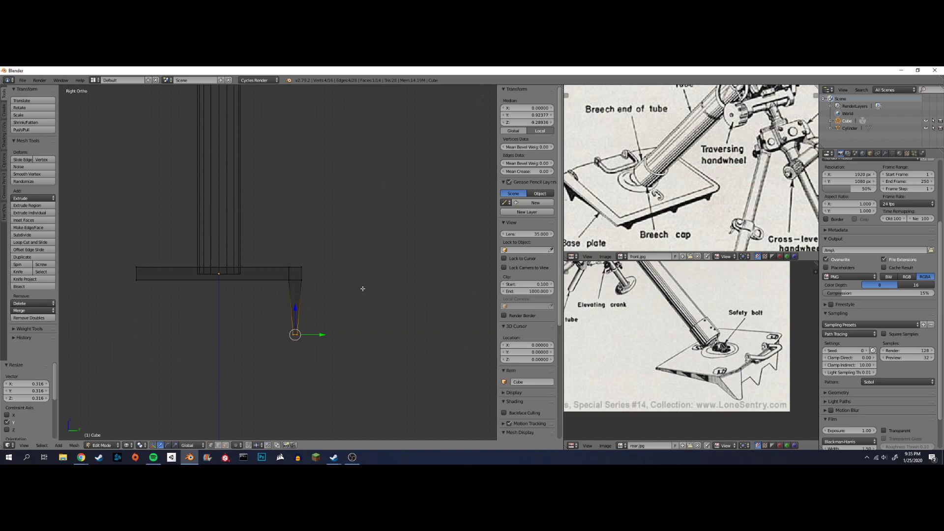
Step: Move the tip of the downward flange outward along Y by about 0.18
key("Tab")
mouse_move(362, 288)
middle_mouse_down()
mouse_move(345, 300)
mouse_move(368, 293)
mouse_move(356, 285)
middle_mouse_up()
key("KP_5")
key("z")
scroll(341, 295, "down", 2)
key("Tab")
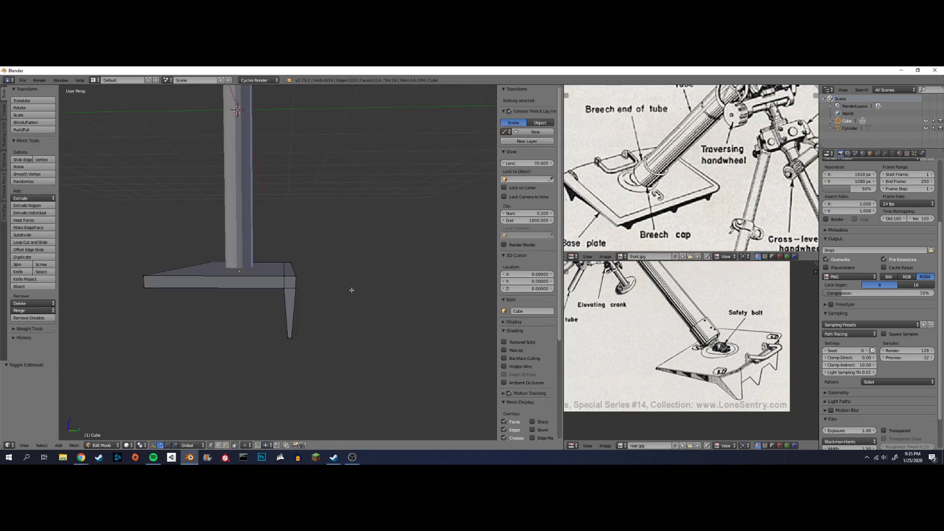
key("KP_3")
key("z")
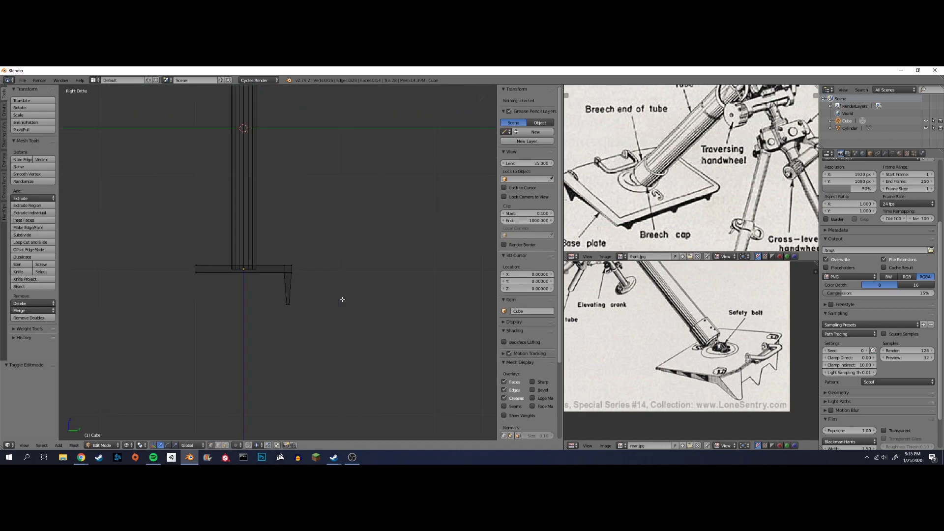
right_click(295, 334)
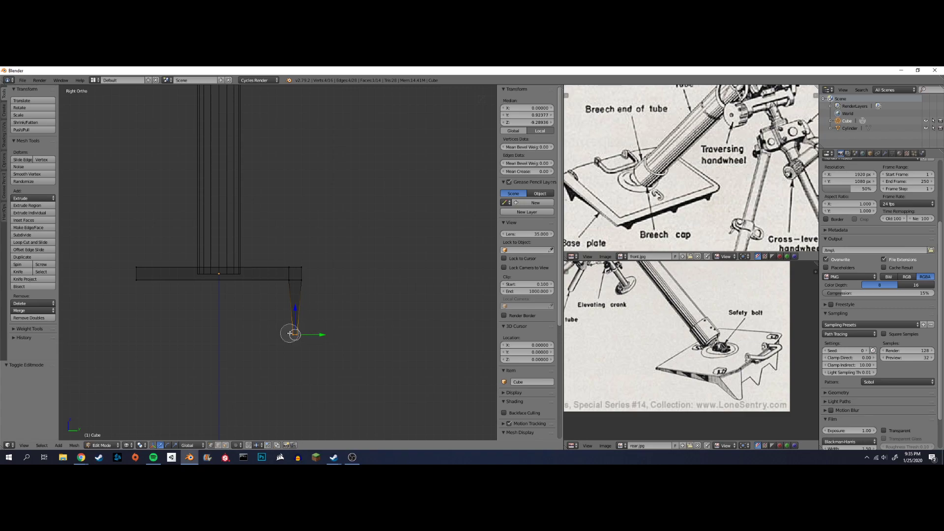
left_click_drag(322, 338, 339, 337)
Step: Rotate the flange's tip by about -17.1° in right orthographic view
scroll(387, 341, "up", 3)
middle_click_drag(387, 341, 333, 303, "shift")
scroll(334, 302, "up", 2)
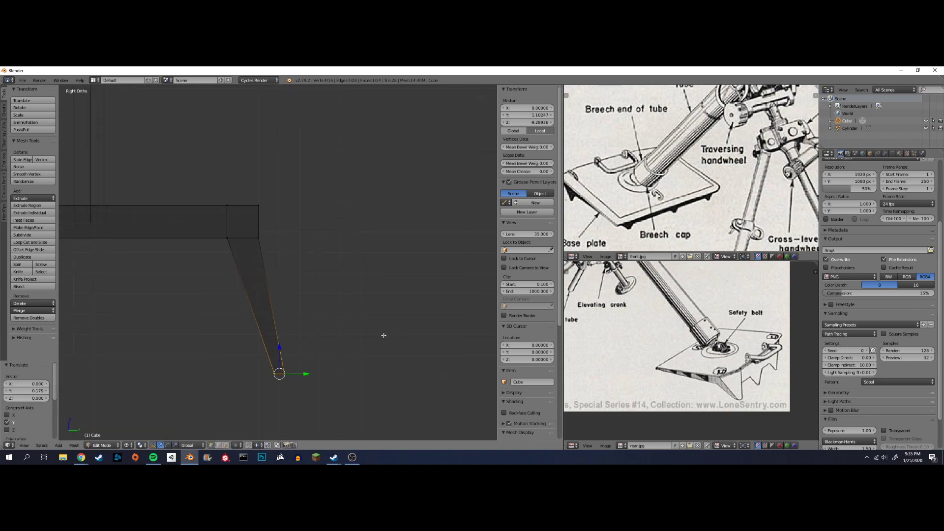
key("r")
left_click(367, 310)
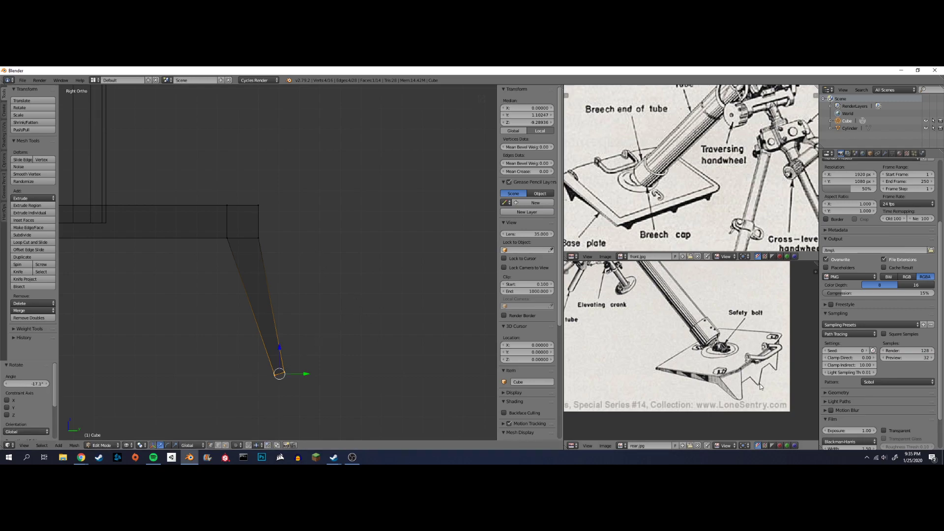
Step: Select all top vertices of the base plate and lower them along Z by about 0.05 to thin the plate
scroll(270, 249, "down", 2)
middle_click_drag(270, 249, 348, 252, "shift")
scroll(213, 248, "down", 2)
middle_click_drag(214, 247, 283, 247, "shift")
key("a")
key("c")
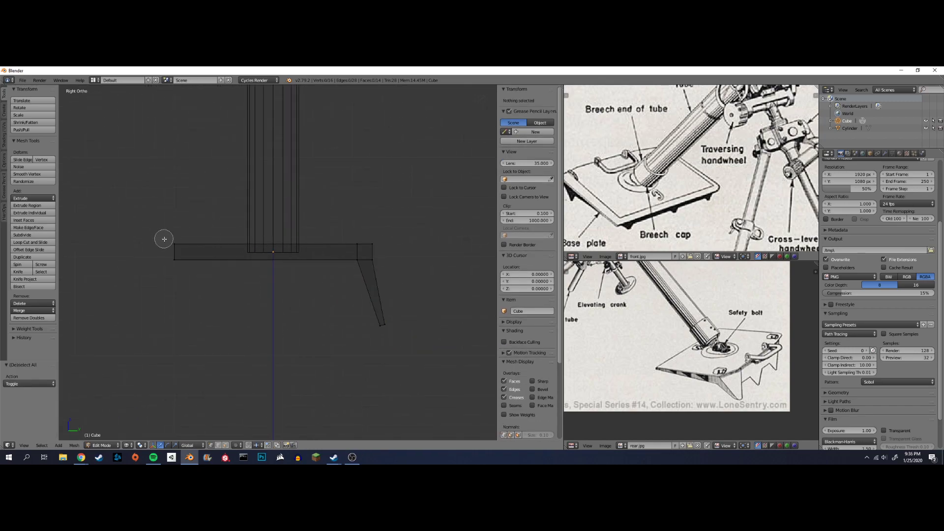
left_click_drag(162, 238, 405, 248)
right_click(406, 249)
left_click_drag(302, 220, 303, 225)
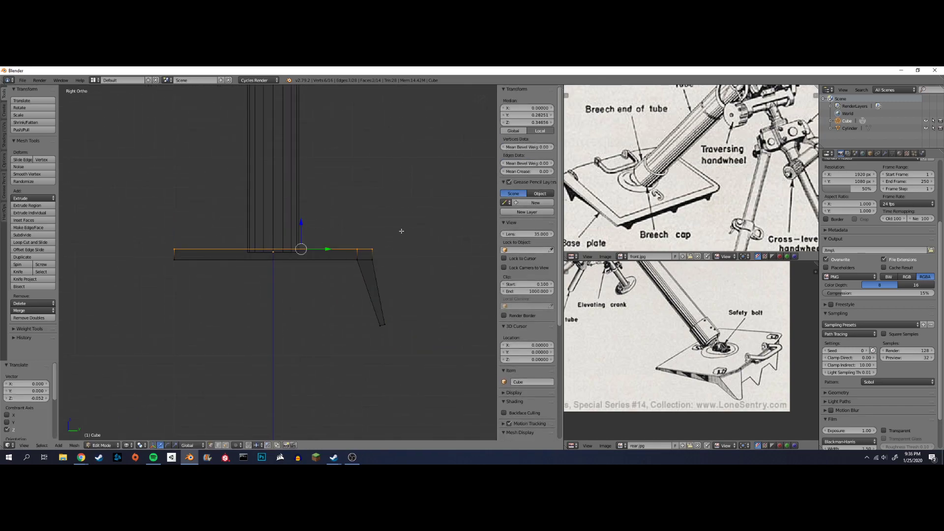
Step: Add five evenly spaced loop cuts dividing the base plate and its flange along the width
key("Tab")
key("z")
middle_click_drag(407, 232, 315, 265)
key("KP_5")
scroll(388, 253, "down", 4)
scroll(354, 309, "up", 3)
key("Tab")
key("ctrl+r")
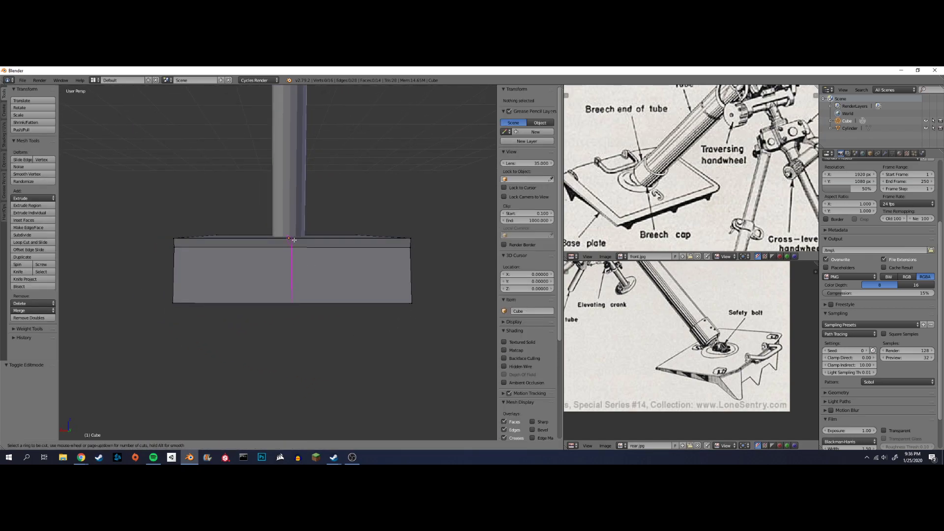
key("Escape")
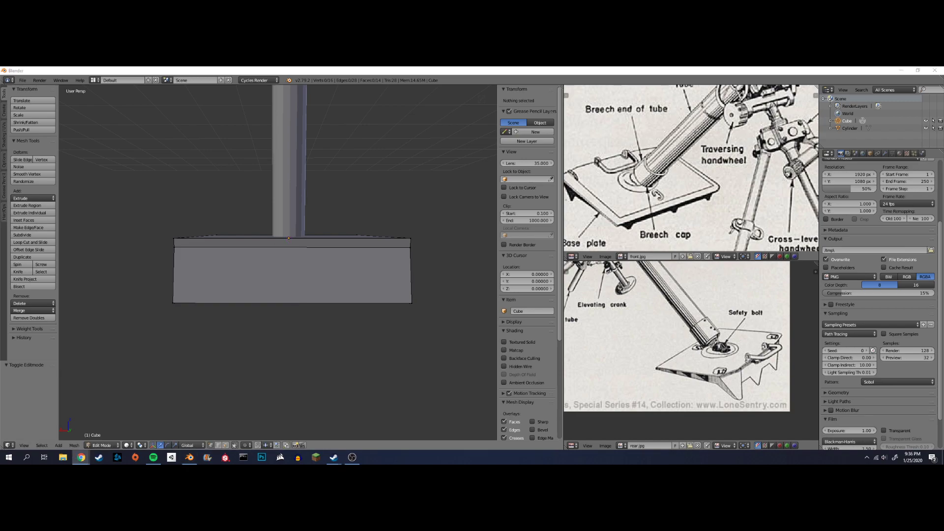
middle_click_drag(261, 245, 371, 287)
key("ctrl+r")
scroll(312, 255, "up", 1)
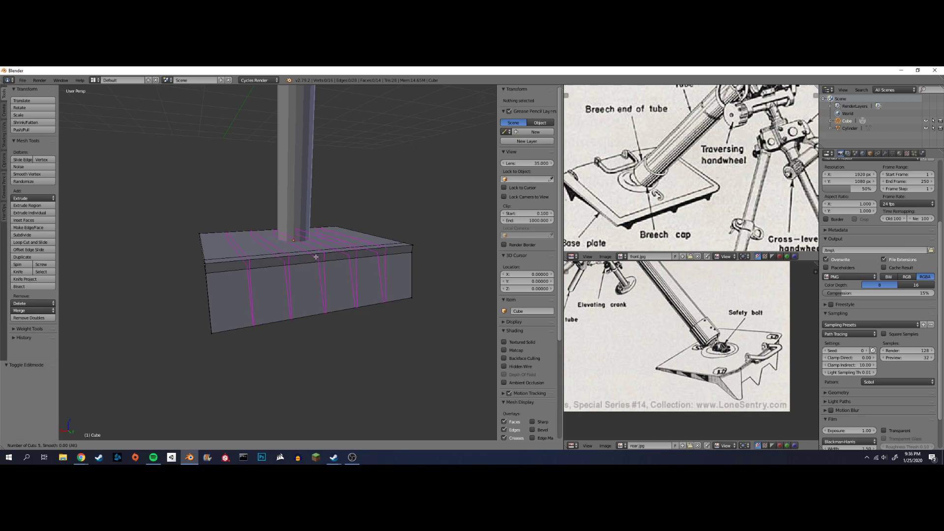
left_click(315, 256)
right_click(315, 256)
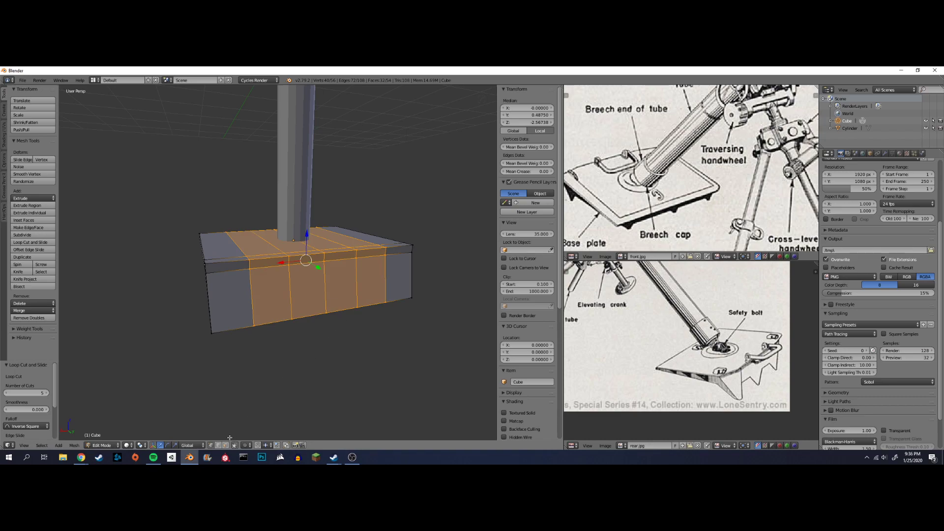
Step: Try to edge-slide the flange's bottom edges at the second and fourth cuts in wireframe display
middle_click_drag(344, 364, 341, 320)
key("z")
key("a")
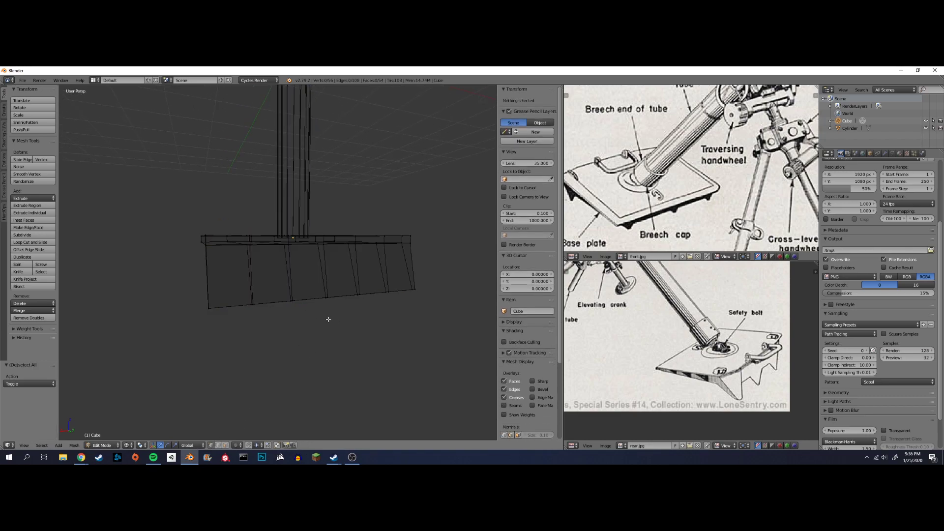
right_click(291, 299)
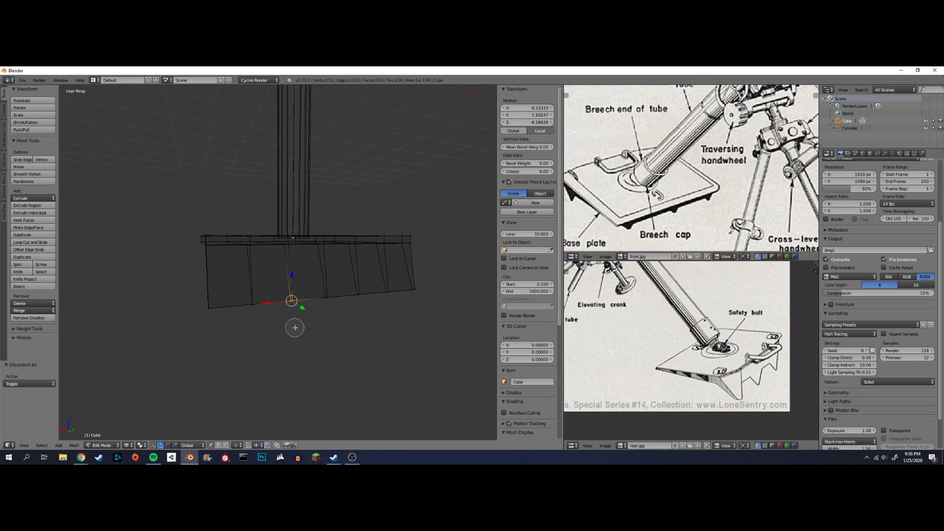
middle_click_drag(401, 327, 379, 322)
right_click(346, 314, "shift")
scroll(380, 322, "up", 2)
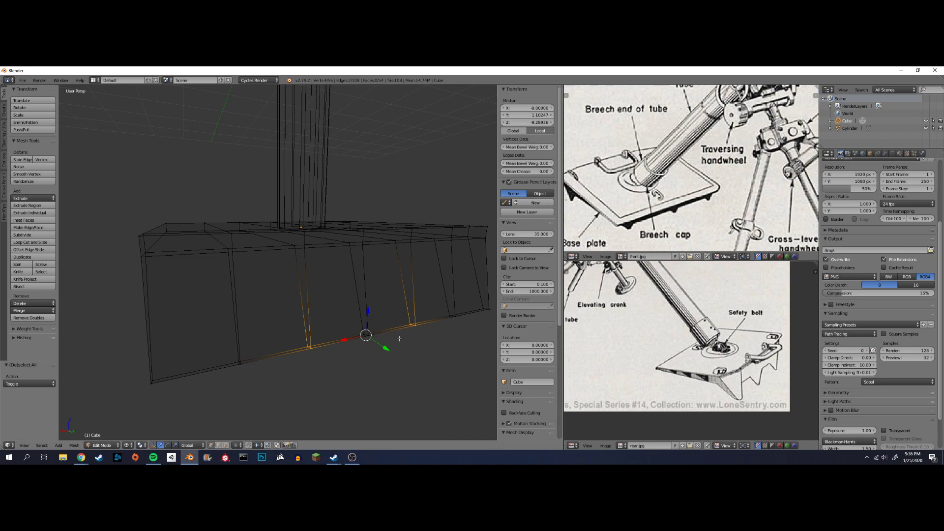
key("g")
key("g")
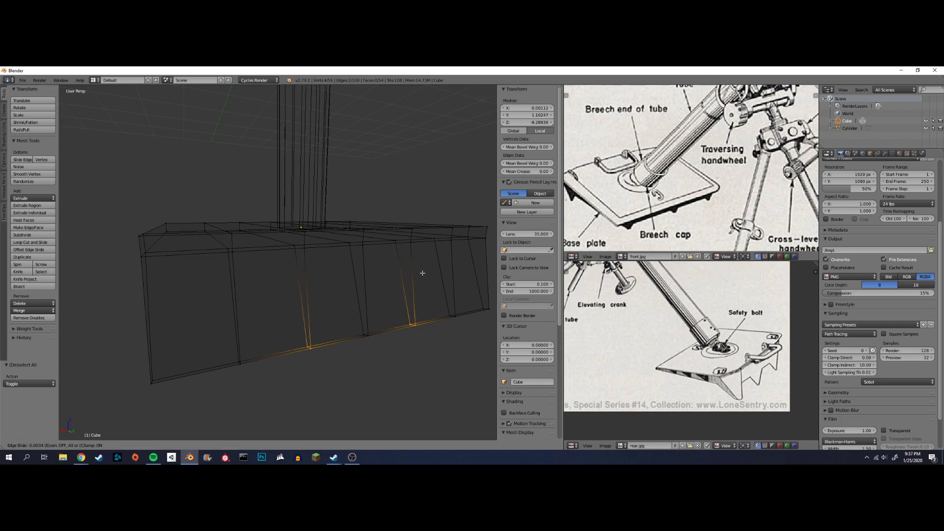
left_click(430, 317)
Step: Try to edge-slide a single bottom edge of the flange at one of those two cuts
scroll(430, 316, "up", 1)
middle_click_drag(470, 325, 465, 303)
key("a")
right_click(315, 352)
key("g")
key("g")
right_click(329, 339)
middle_click_drag(367, 315, 399, 346)
key("g")
key("g")
right_click(329, 285)
Step: Raise the flange's bottom edges at the second and fourth cuts by about 0.2 along Z, following the flange's slope
right_click(380, 321, "shift")
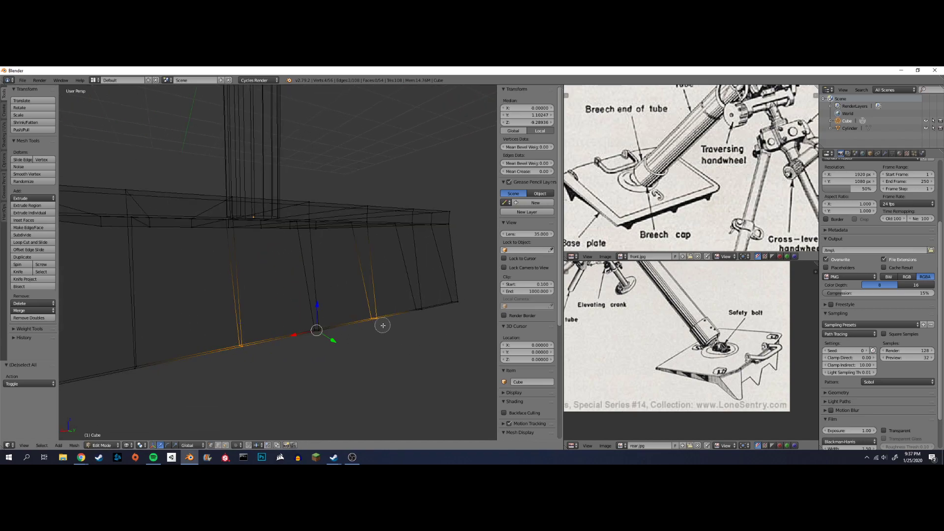
key("KP_1")
key("KP_3")
key("KP_5")
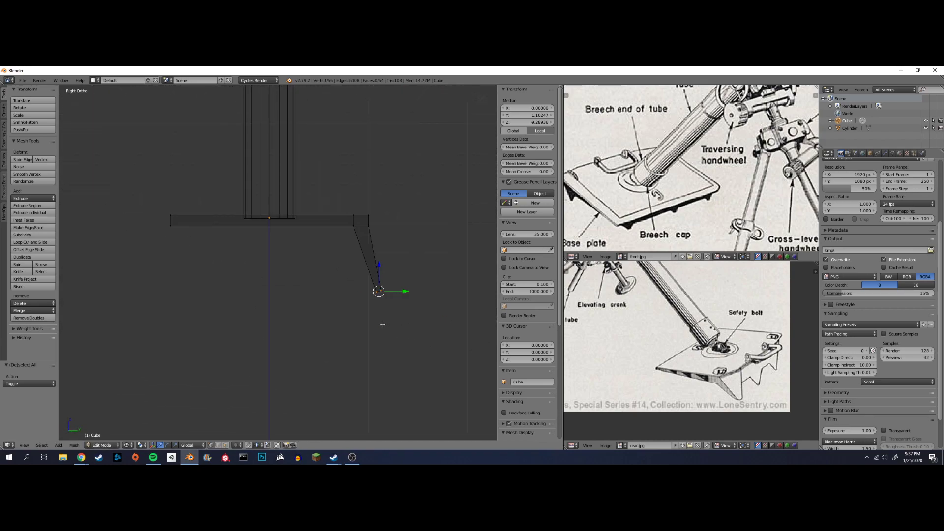
scroll(382, 324, "up", 7)
middle_click_drag(344, 301, 249, 323, "shift")
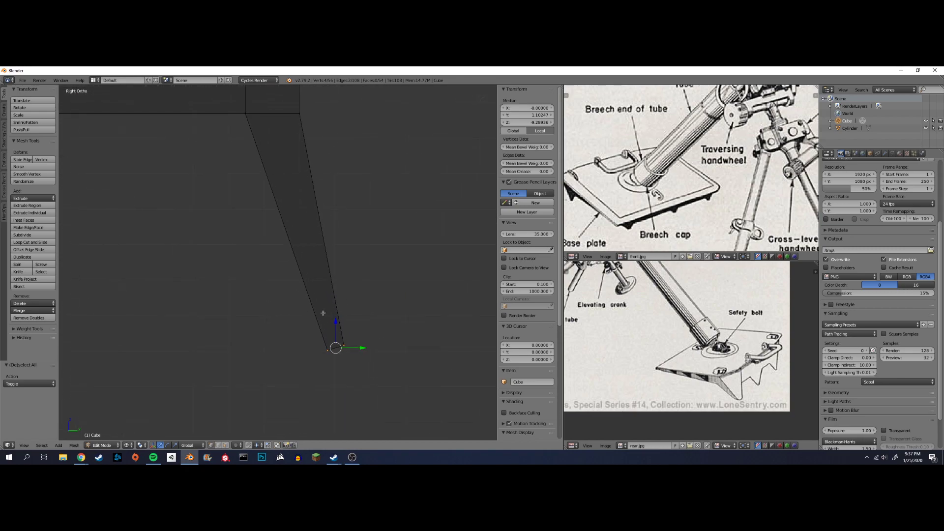
key("e")
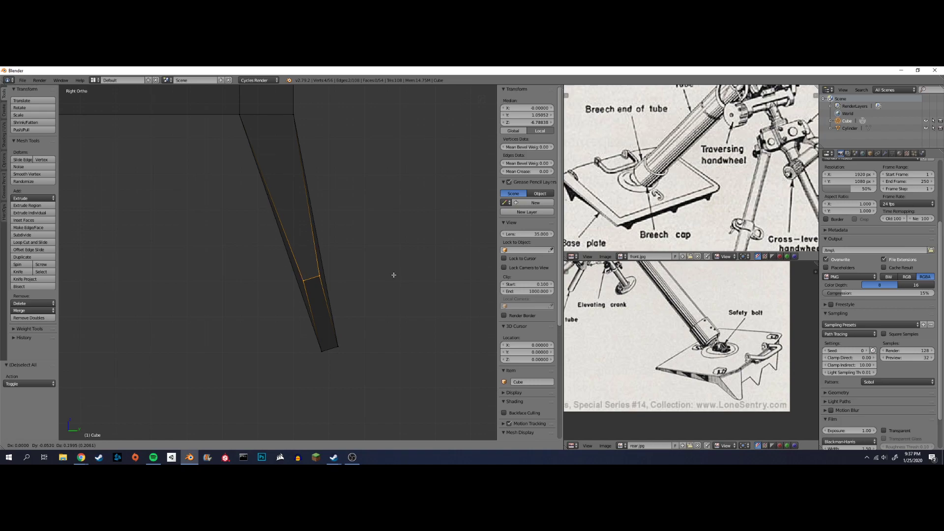
left_click(392, 273)
Step: Scale the raised notch edges along Y by about 1.6 to match the flange's thickness
middle_click_drag(392, 276, 390, 278)
key("KP_3")
key("s")
key("y")
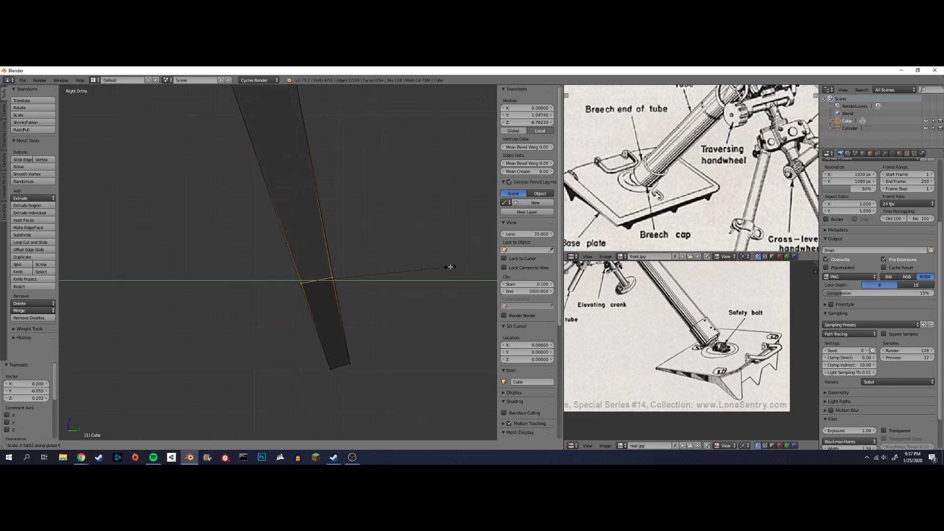
left_click(447, 268)
middle_click_drag(445, 268, 320, 286)
key("KP_5")
scroll(314, 289, "down", 6)
key("Tab")
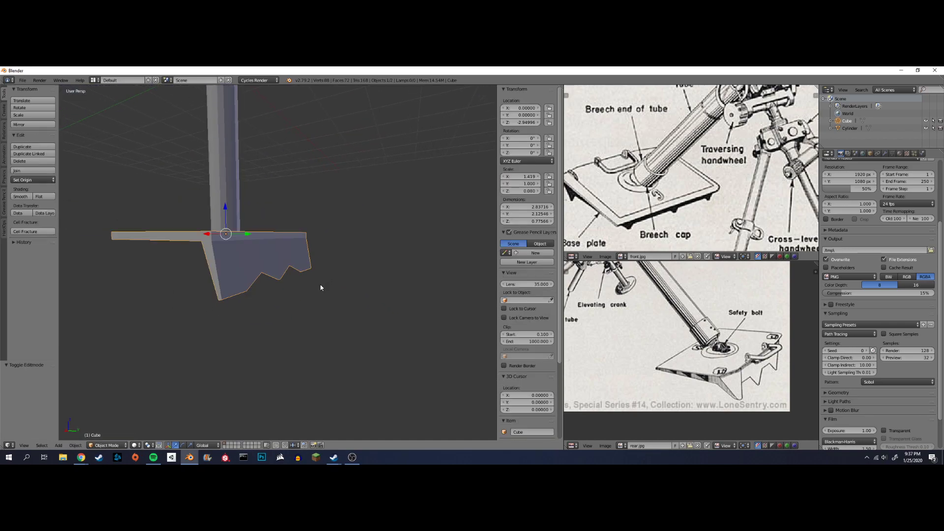
Step: Raise the bottom edges at the flange's two outer ends by about 0.09 along Z, following its slope
key("Tab")
scroll(344, 294, "up", 4)
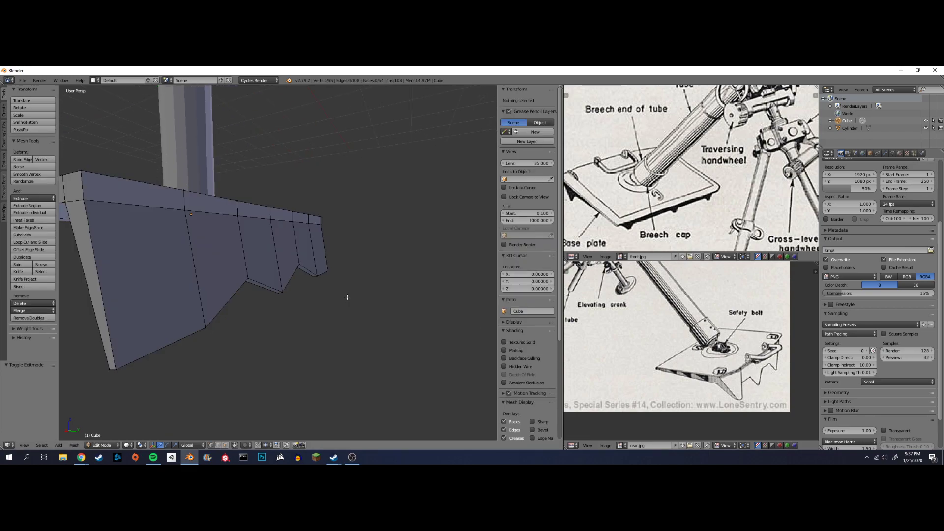
middle_click_drag(311, 294, 325, 295)
scroll(263, 305, "up", 2)
right_click(217, 330)
middle_click_drag(377, 312, 332, 289)
key("c")
key("KP_3")
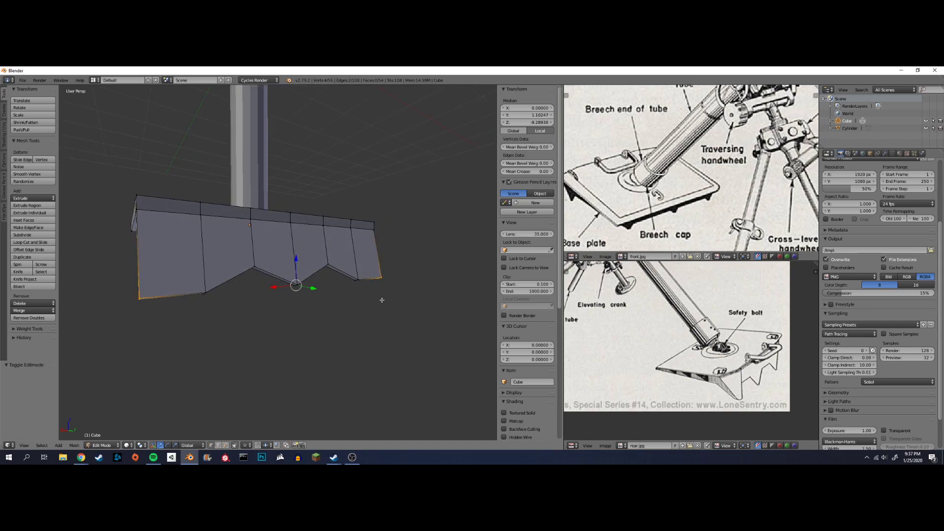
scroll(382, 300, "up", 4)
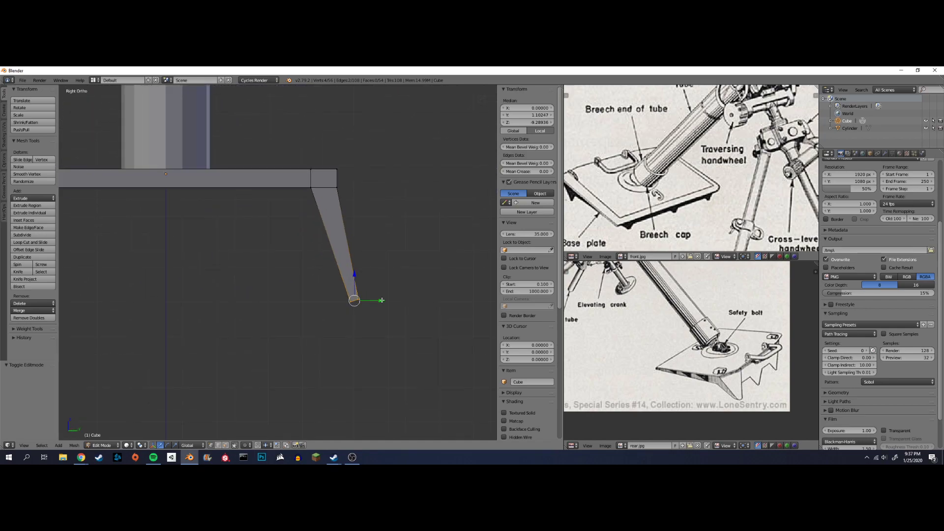
key("g")
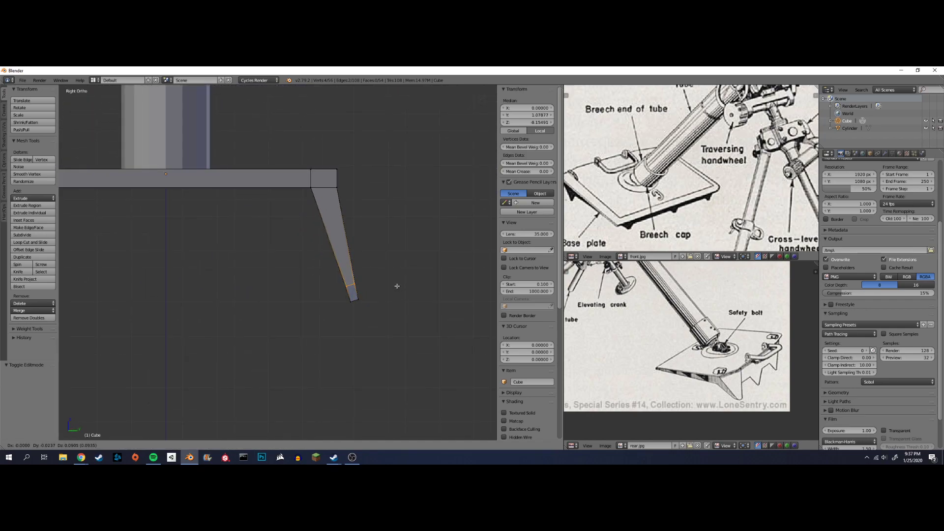
left_click(396, 285)
middle_click_drag(396, 285, 353, 301)
key("z")
scroll(376, 289, "down", 7)
key("Tab")
key("z")
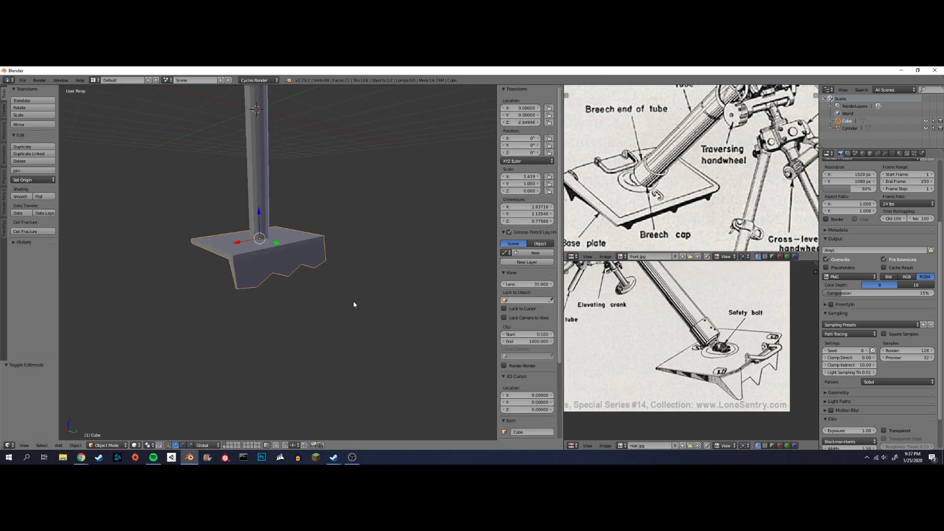
key("z")
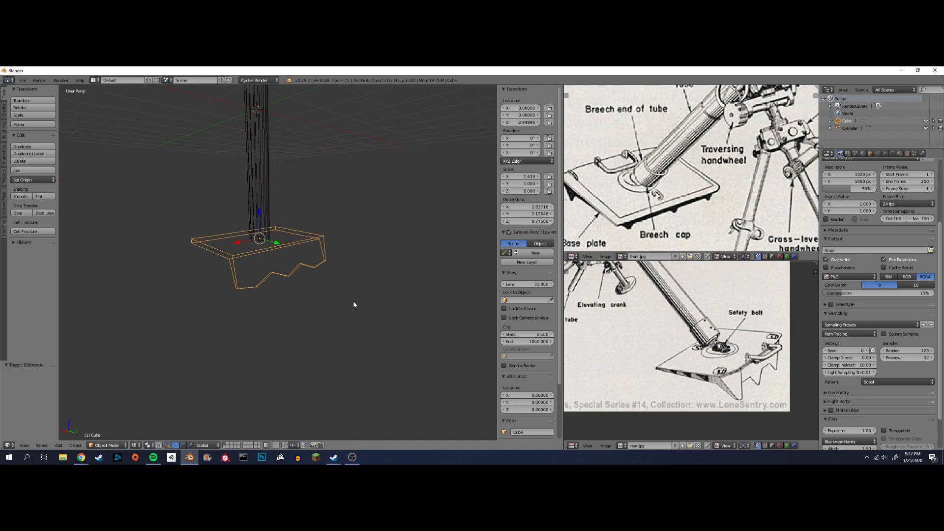
key("z")
Step: Raise the two notch edges between the flange's teeth by a further 0.12 or so along Z, following the slope
key("a")
mouse_move(353, 301)
middle_mouse_down()
mouse_move(394, 272)
mouse_move(342, 278)
middle_mouse_up()
scroll(342, 279, "up", 3)
key("Tab")
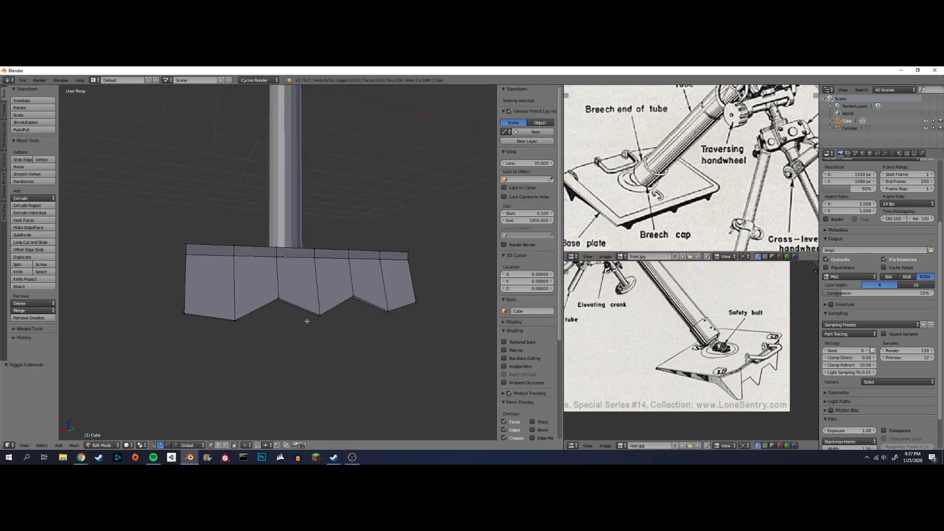
scroll(307, 321, "up", 2)
right_click(262, 275)
right_click(366, 275, "shift")
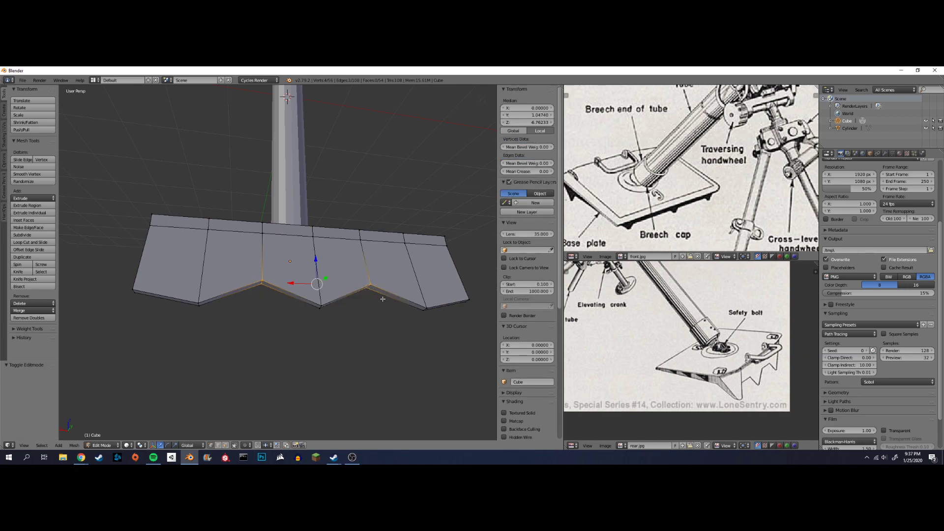
key("KP_3")
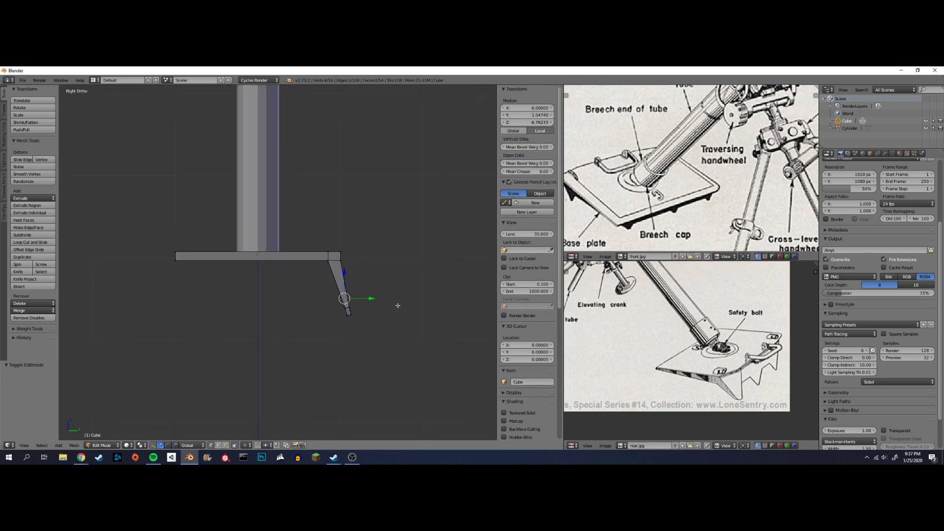
scroll(398, 305, "up", 5)
key("z")
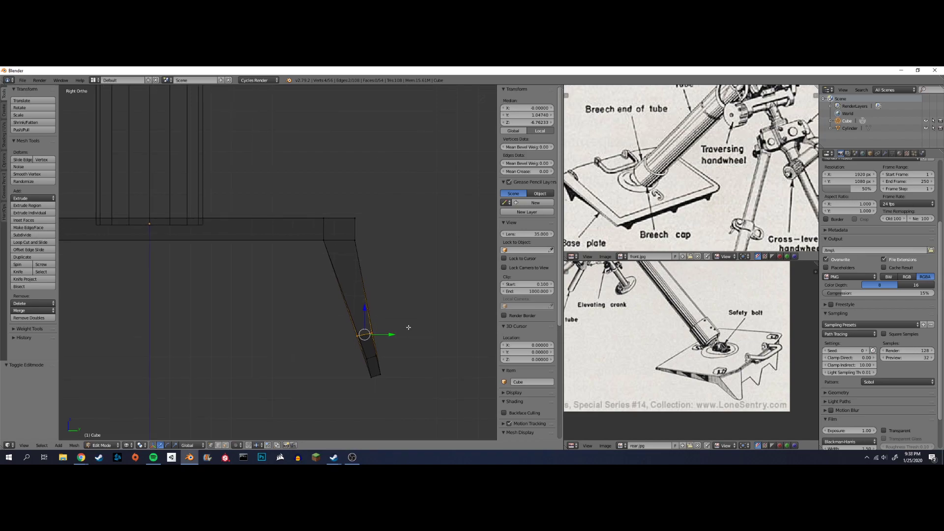
key("g")
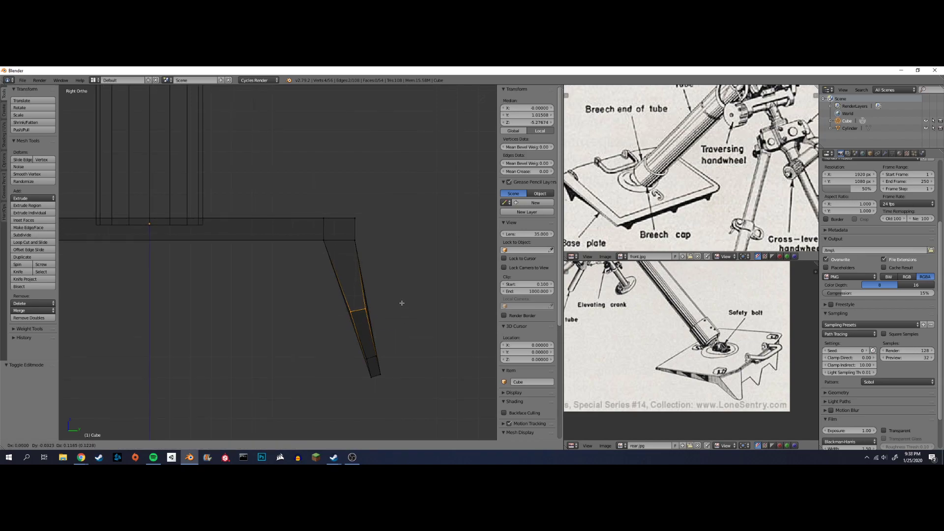
left_click(400, 298)
mouse_move(400, 300)
middle_mouse_down()
mouse_move(360, 344)
mouse_move(301, 287)
mouse_move(348, 303)
mouse_move(407, 261)
mouse_move(392, 266)
mouse_move(393, 276)
mouse_move(323, 265)
mouse_move(379, 278)
mouse_move(359, 261)
mouse_move(366, 266)
middle_mouse_up()
key("z")
key("Tab")
key("Tab")
key("Tab")
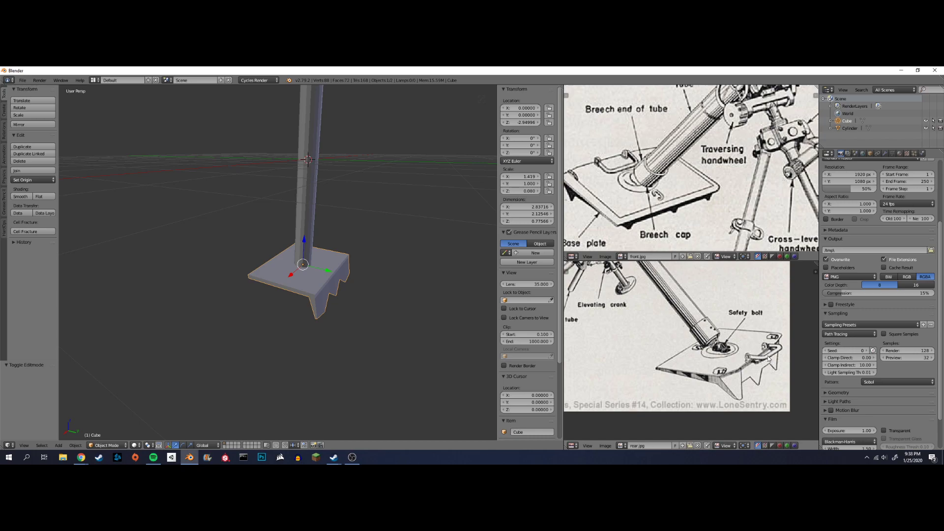
Step: Examine the toothed base plate and the joint between the tube and the plate against the reference drawings
scroll(394, 269, "up", 2)
middle_click_drag(393, 265, 356, 284)
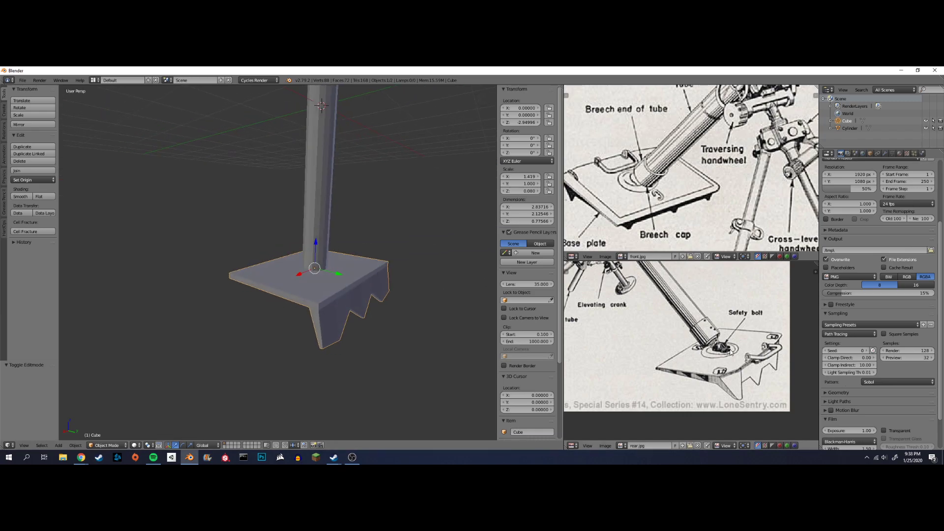
middle_click_drag(400, 259, 315, 253)
right_click(313, 251)
scroll(339, 303, "up", 2)
key("z")
key("z")
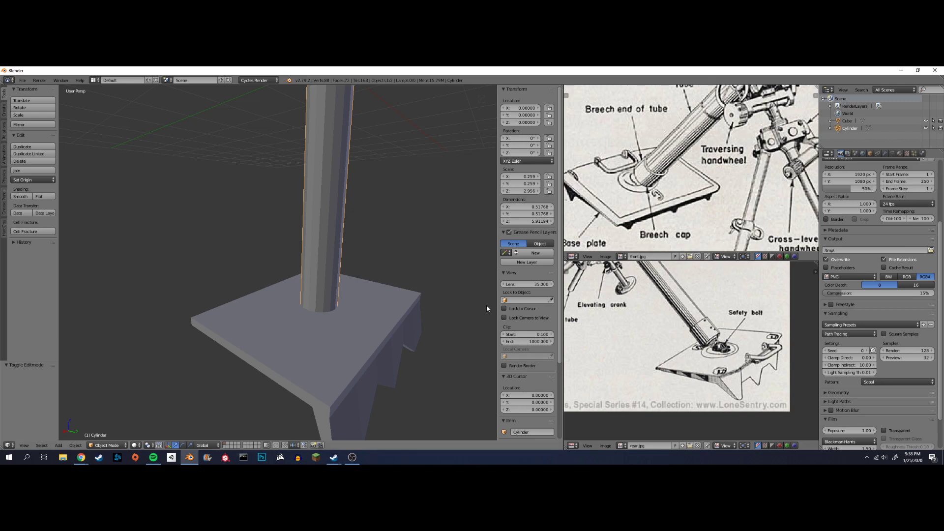
scroll(384, 259, "down", 2)
right_click(366, 287)
scroll(378, 269, "up", 1)
middle_click_drag(379, 269, 319, 286)
scroll(344, 285, "up", 4)
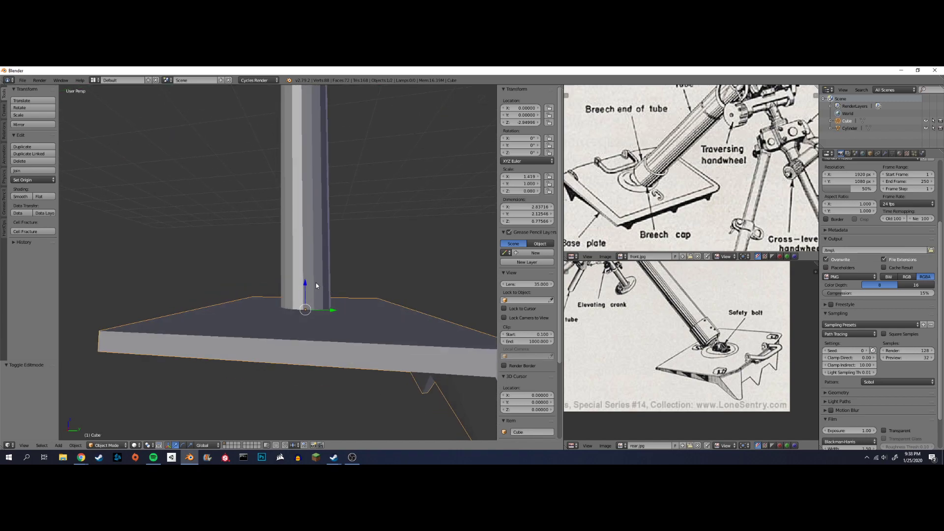
Step: Raise the tube along Z by about 0.243 to lift its lower end off the base plate
right_click(312, 227)
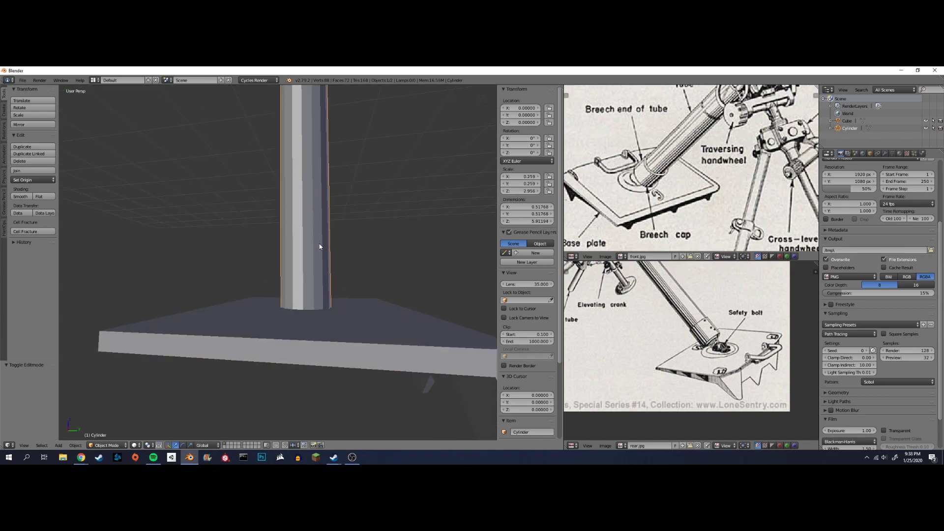
scroll(320, 246, "down", 1)
key("g")
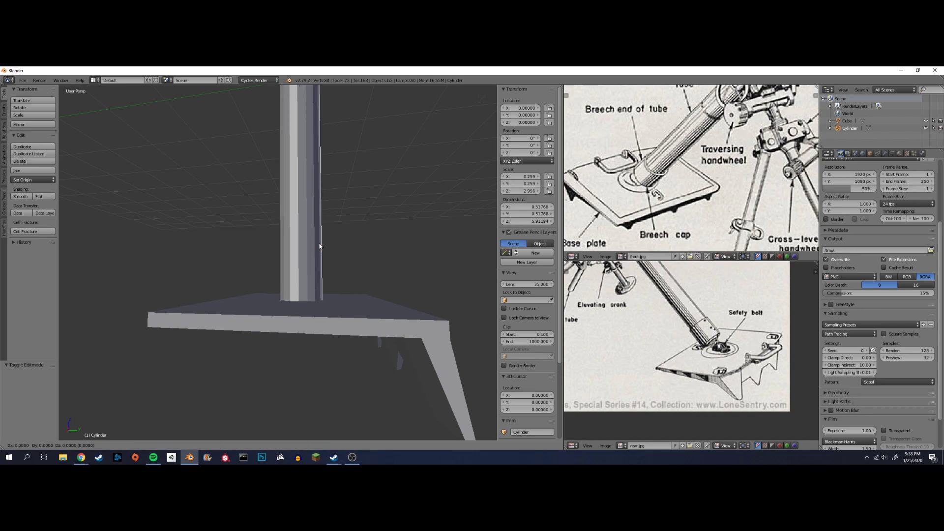
key("z")
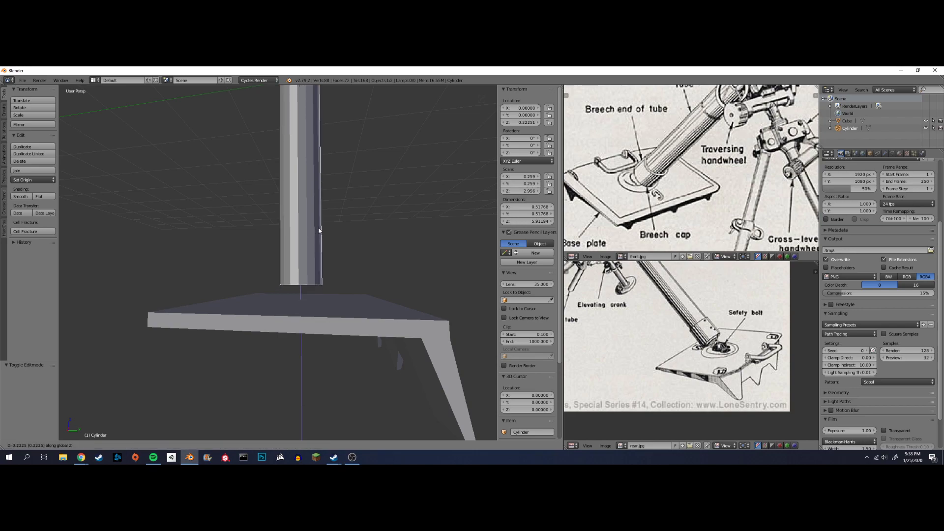
left_click(319, 229)
scroll(347, 249, "down", 6)
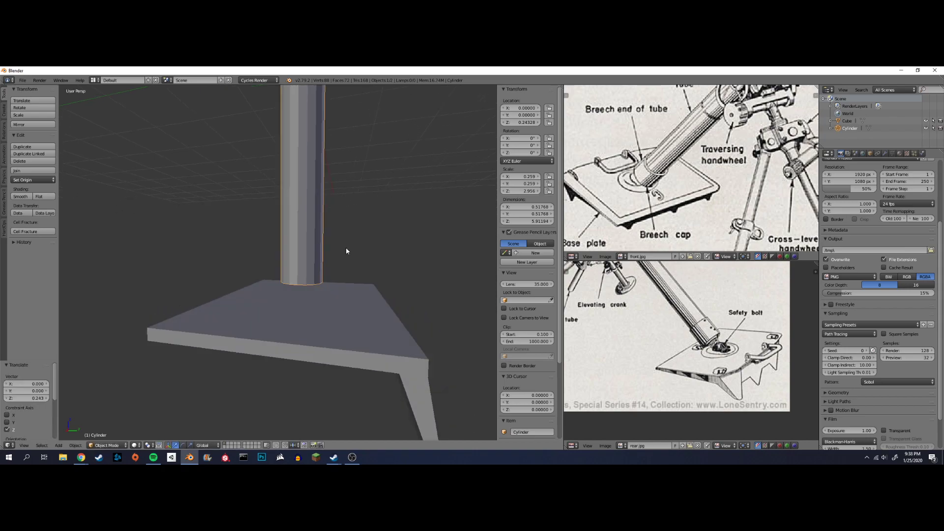
Step: Snap the 3D cursor to the selected tube
key("space")
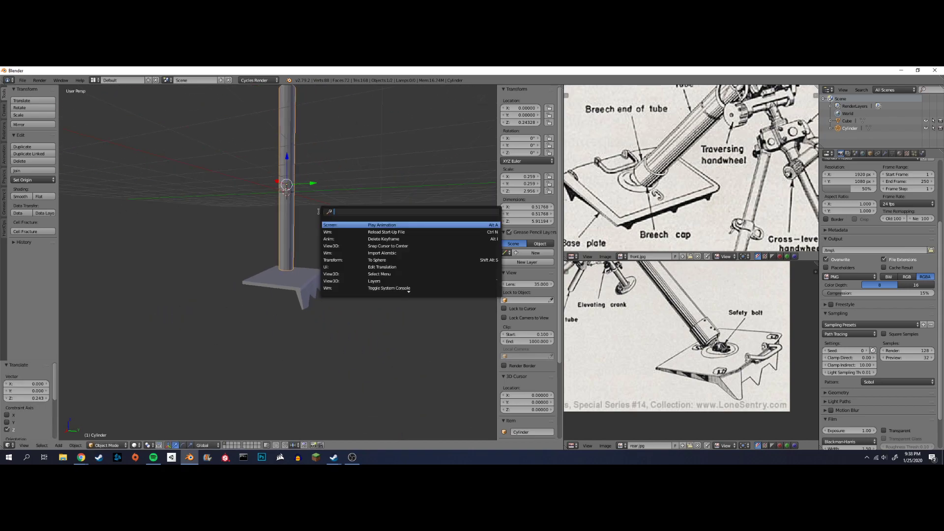
type("snap")
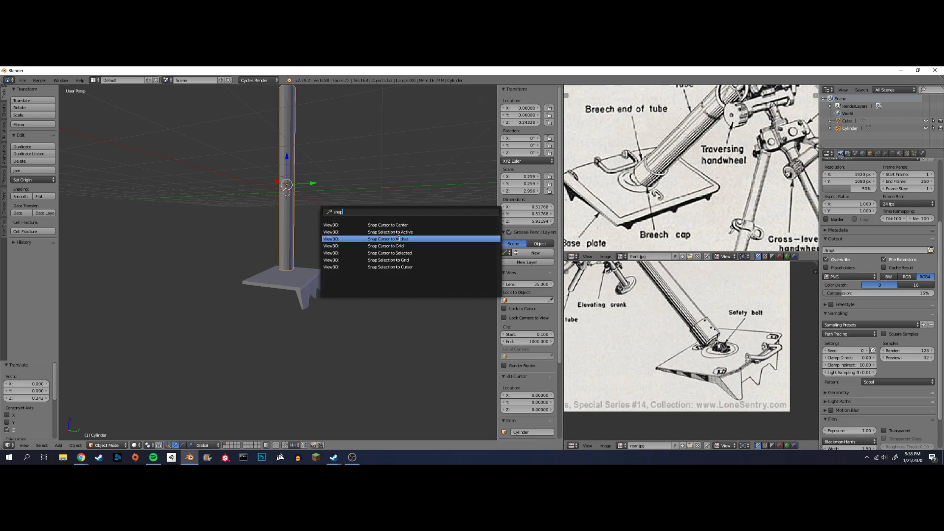
left_click(401, 252)
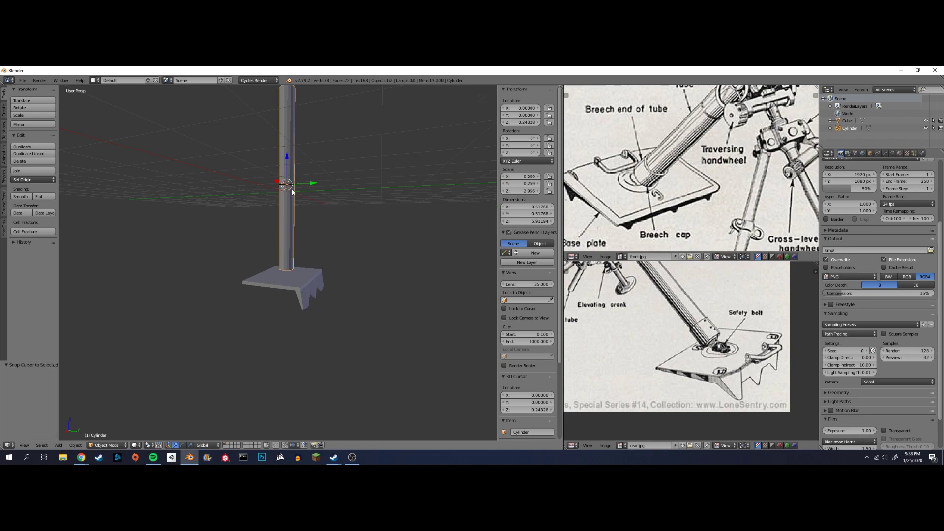
Step: Add a UV sphere with 8 segments and 4 rings at the 3D cursor
key("shift+a")
mouse_move(294, 190)
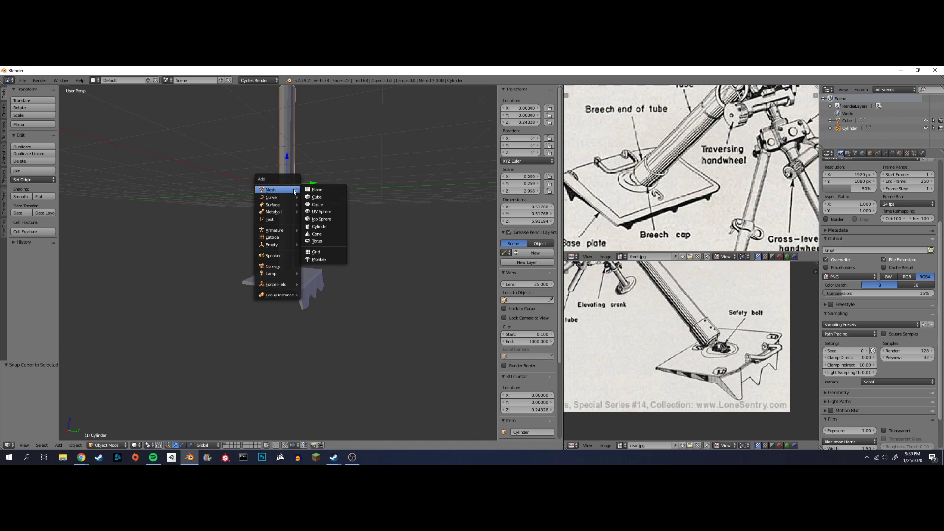
left_click(320, 212)
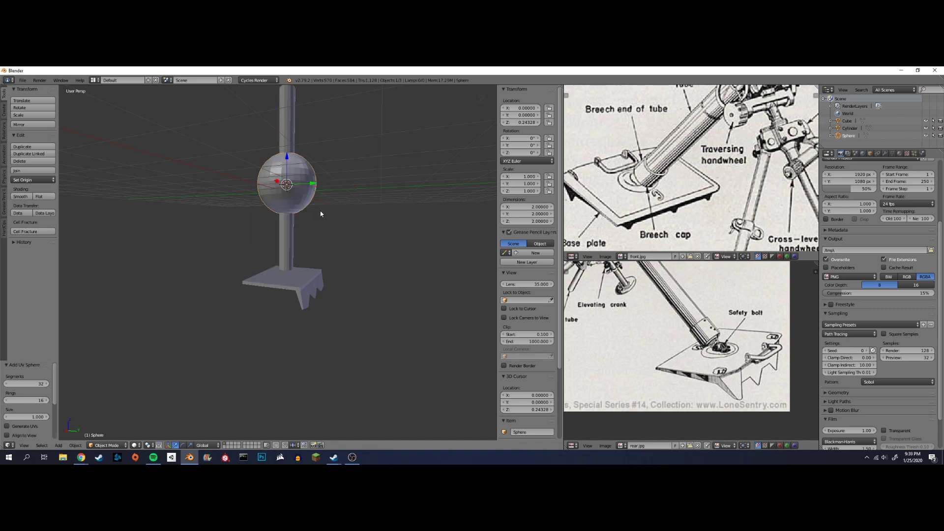
left_click(33, 382)
type("8")
key("Return")
type("4")
key("Return")
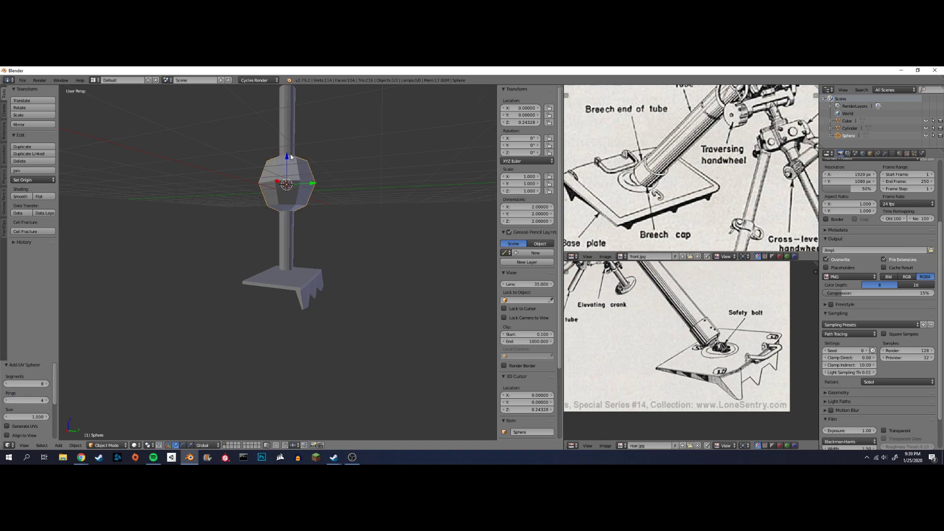
Step: Try to fit the sphere to the tube's lower end by lowering it along Z and scaling it to about 0.25
middle_click_drag(290, 155, 331, 161)
mouse_move(288, 141)
left_mouse_down()
mouse_move(287, 241)
mouse_move(305, 264)
left_mouse_up()
scroll(290, 242, "up", 5)
key("z")
key("s")
left_click(327, 273)
key("z")
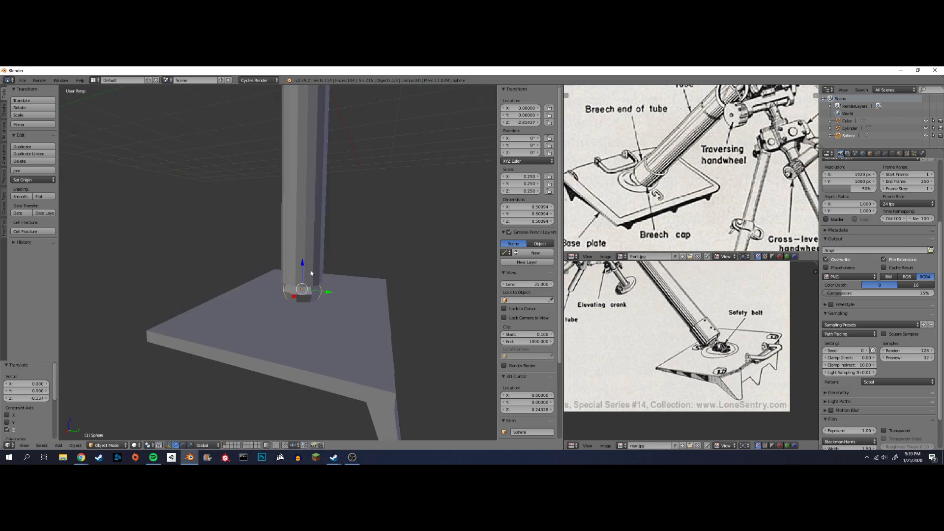
scroll(308, 267, "up", 2)
key("z")
middle_click_drag(380, 269, 386, 256)
scroll(371, 291, "down", 3)
middle_click_drag(370, 290, 368, 214)
Step: Undo the sphere's moves, scaling and creation
key("ctrl+z")
key("ctrl+z")
key("ctrl+z")
key("ctrl+z")
Step: Add a UV sphere with 16 segments and 8 rings at the 3D cursor
key("shift+a")
mouse_move(326, 190)
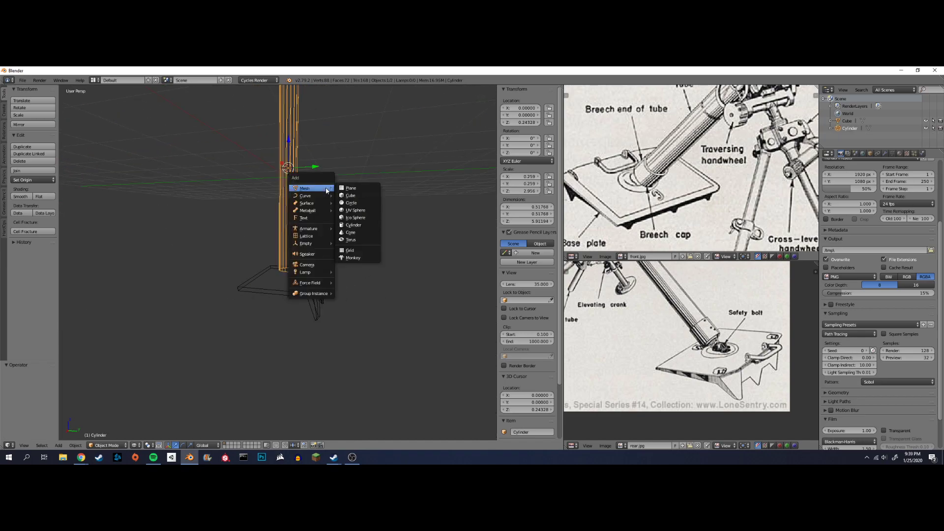
left_click(357, 210)
left_click(35, 382)
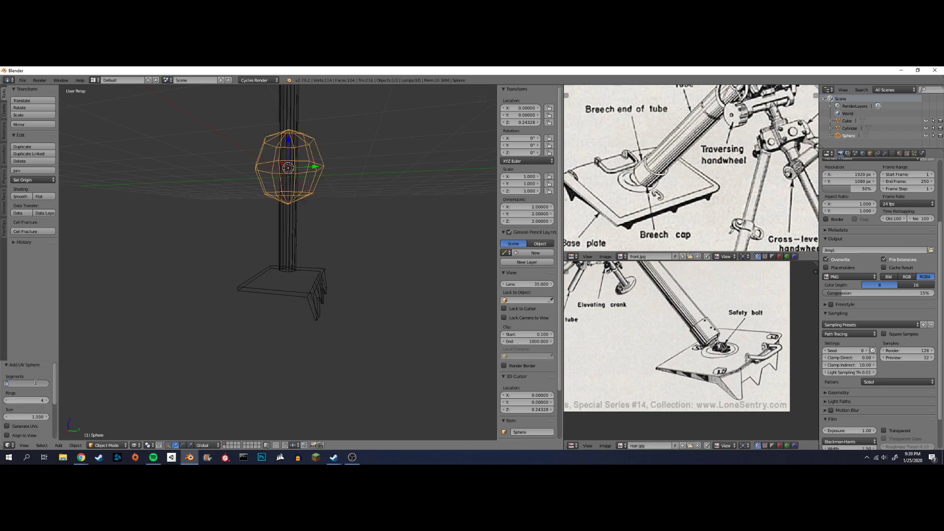
type("16")
key("Return")
left_click(35, 400)
type("8")
key("Return")
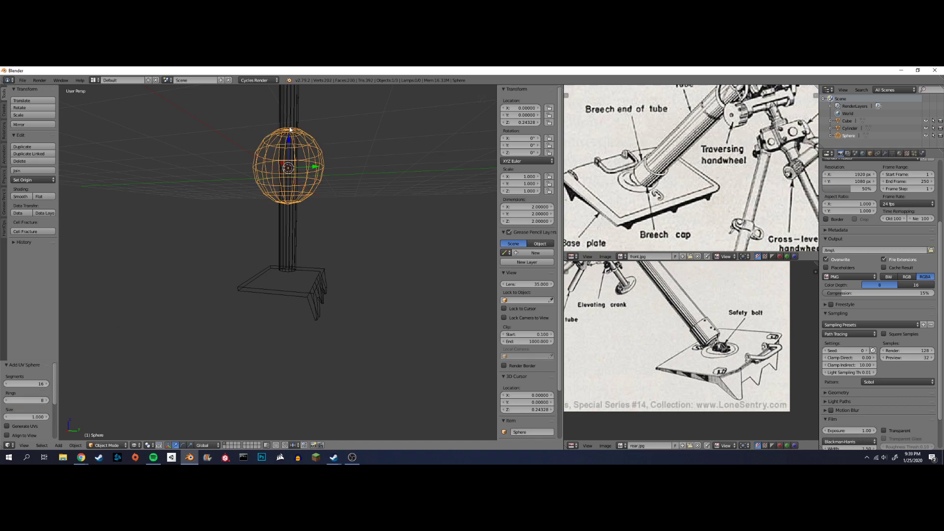
Step: Lower the sphere along Z to about -2.86 so it sits centred on the base plate
key("z")
left_click_drag(291, 140, 298, 242)
scroll(378, 276, "up", 3)
key("z")
middle_click_drag(387, 278, 359, 254)
scroll(379, 262, "up", 2)
Step: Delete the lower half of the sphere's mesh to leave a dome on the base plate
key("Tab")
middle_click_drag(375, 282, 375, 271)
key("z")
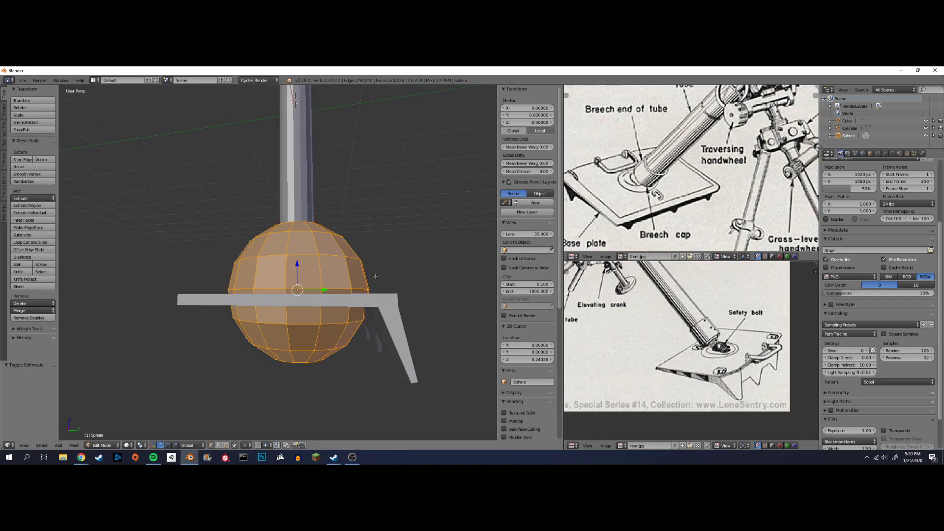
key("a")
key("z")
key("b")
left_click_drag(194, 303, 479, 399)
key("x")
left_click(369, 339)
mouse_move(408, 265)
middle_mouse_down()
mouse_move(406, 277)
mouse_move(396, 264)
middle_mouse_up()
key("z")
key("Tab")
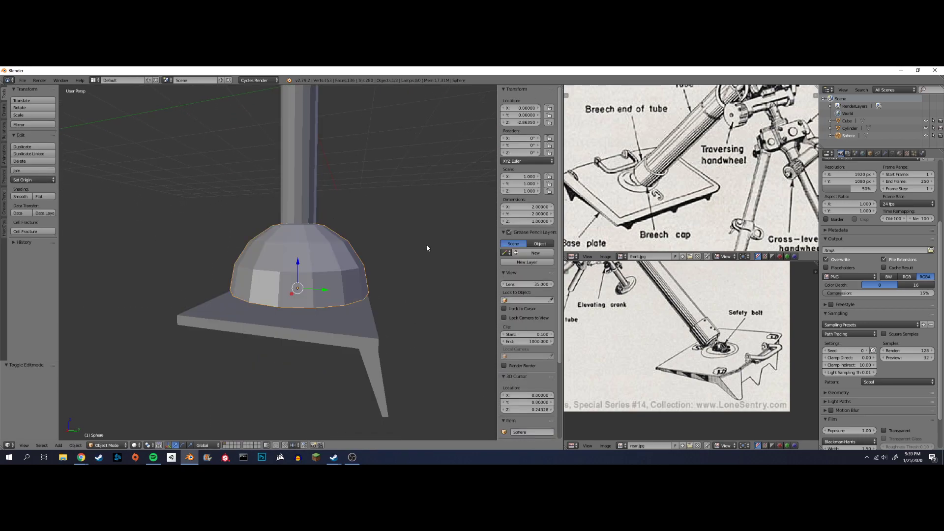
Step: Scale the dome uniformly to about 0.189 and lower it about 0.074 along Z onto the base plate
key("s")
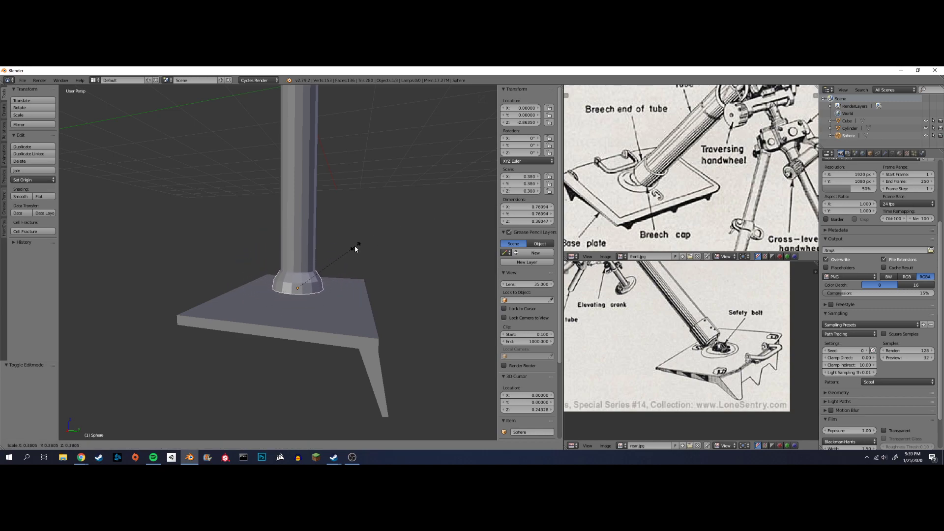
left_click(320, 265)
scroll(321, 278, "up", 3)
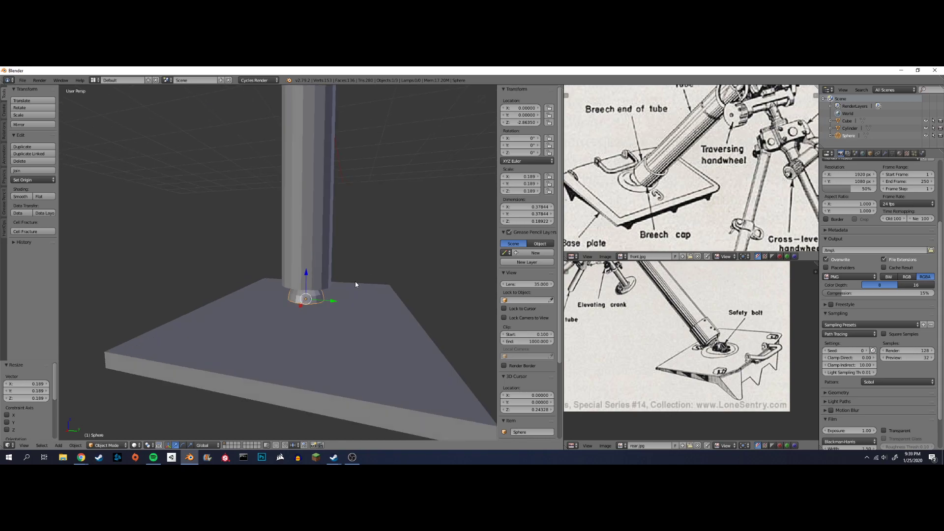
left_click_drag(305, 273, 308, 281)
scroll(362, 265, "down", 2)
Step: Raise the tube along Z to about 0.358 to clear the dome on the base plate
right_click(296, 214)
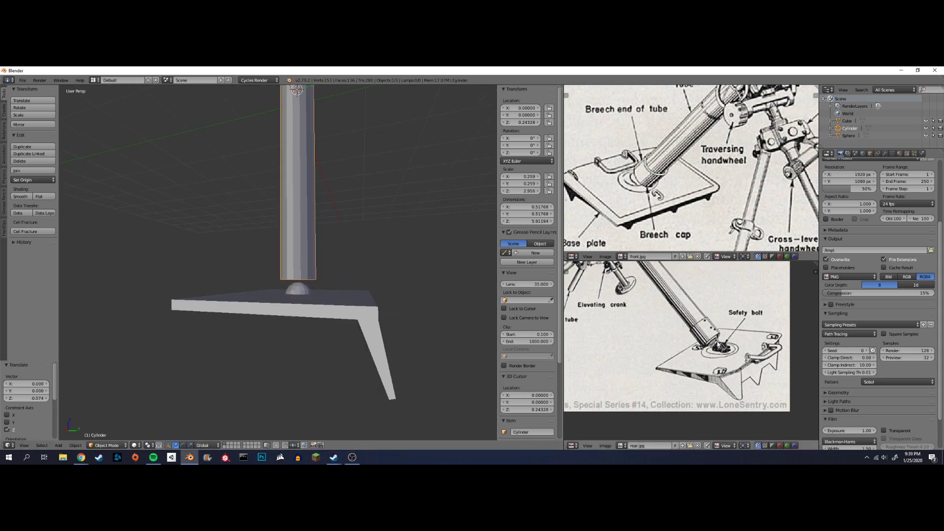
scroll(326, 261, "up", 2)
middle_click_drag(342, 262, 346, 255)
scroll(346, 258, "up", 3)
scroll(346, 258, "down", 5)
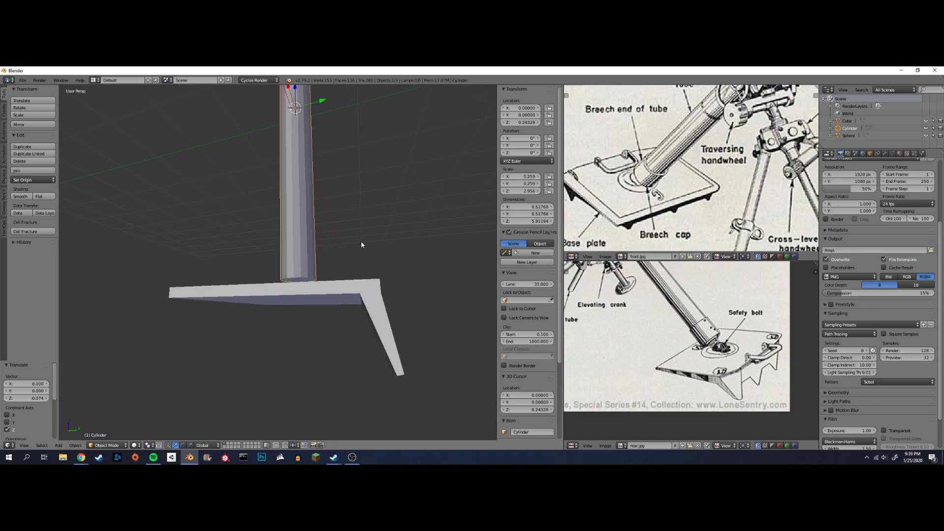
key("g")
key("z")
left_click(360, 238)
Step: Extrude the tube's bottom face about 0.175 downward and scale it in to taper towards the dome
scroll(360, 238, "up", 3)
middle_click_drag(360, 238, 347, 240, "shift")
scroll(346, 244, "up", 1)
key("Tab")
left_click(225, 446)
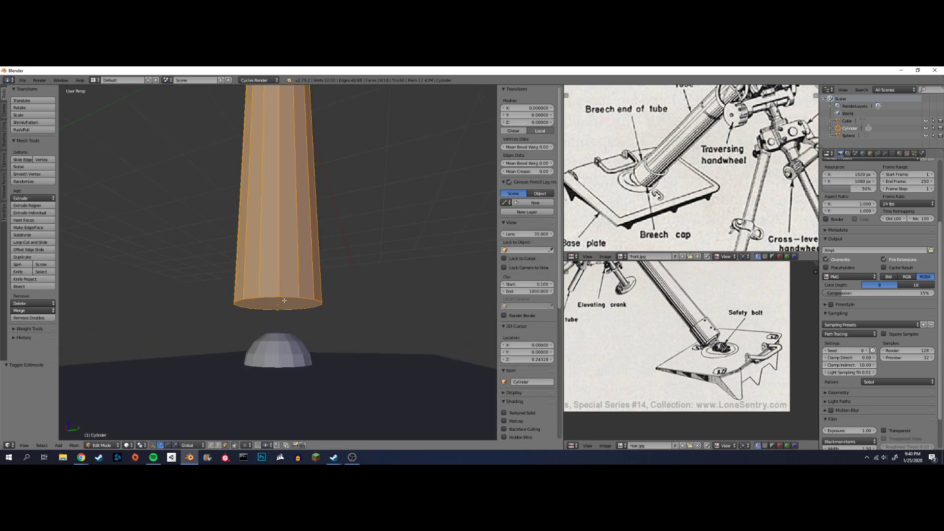
right_click(278, 304)
key("e")
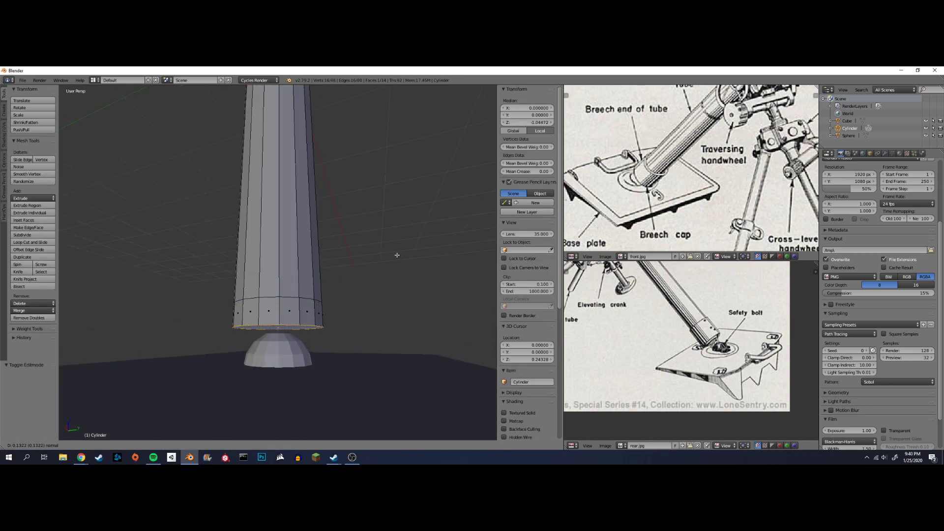
left_click(396, 262)
key("s")
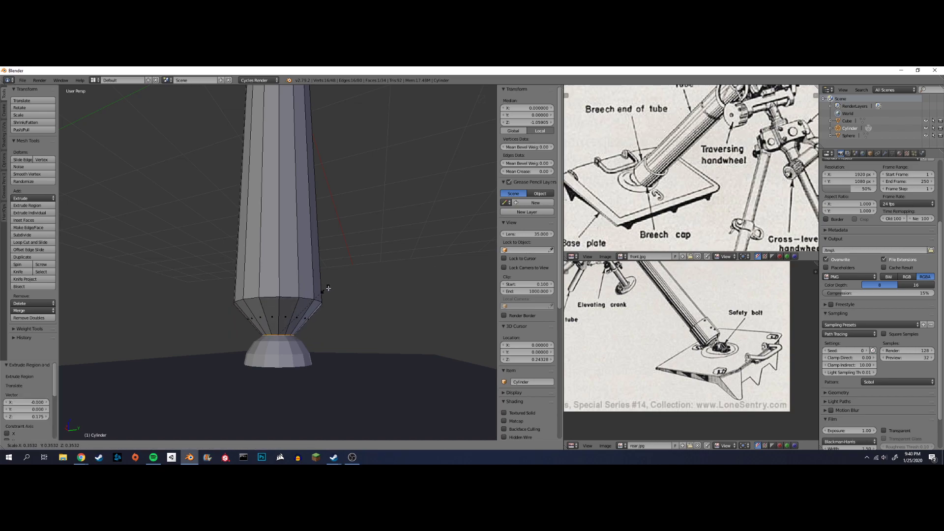
left_click(308, 298)
middle_click_drag(308, 298, 353, 266)
key("a")
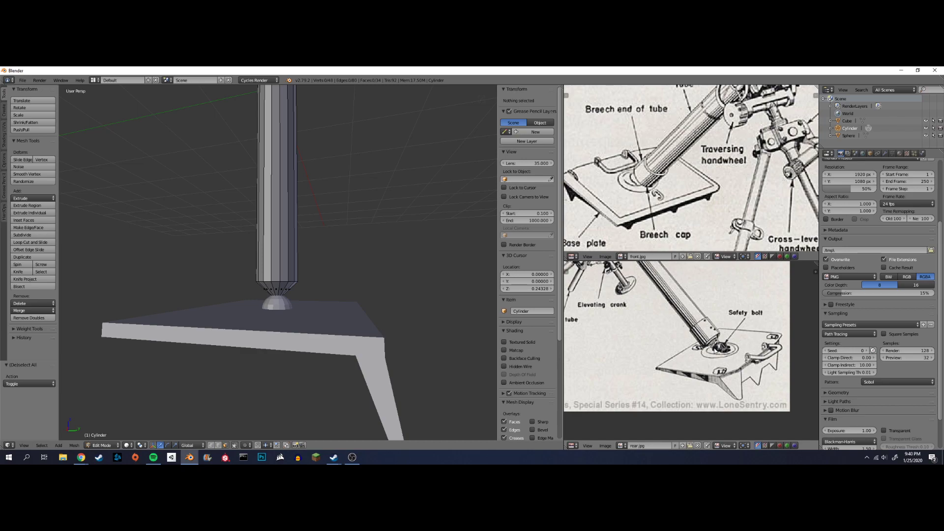
Step: Compare the tapered breech end and overall mortar proportions with the front and rear reference drawings
scroll(720, 347, "up", 2)
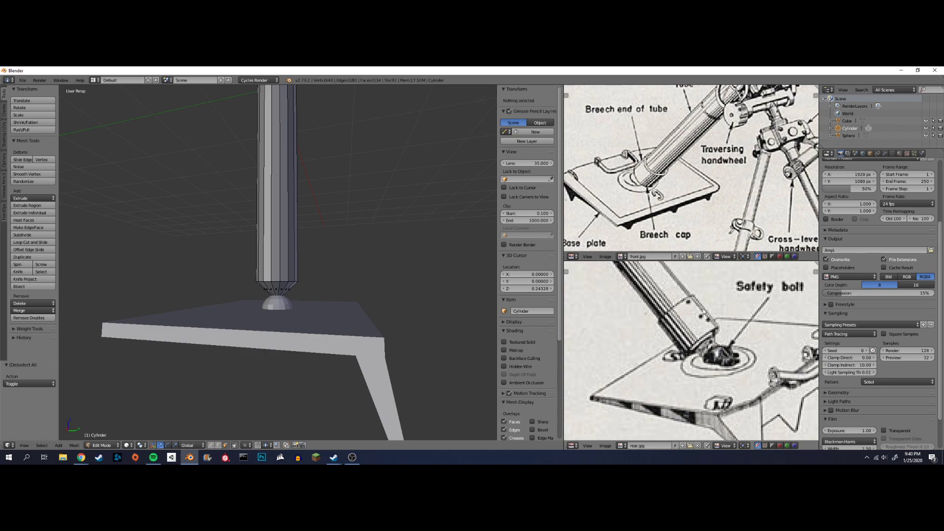
scroll(295, 267, "up", 2)
scroll(306, 248, "down", 4)
scroll(360, 224, "up", 1)
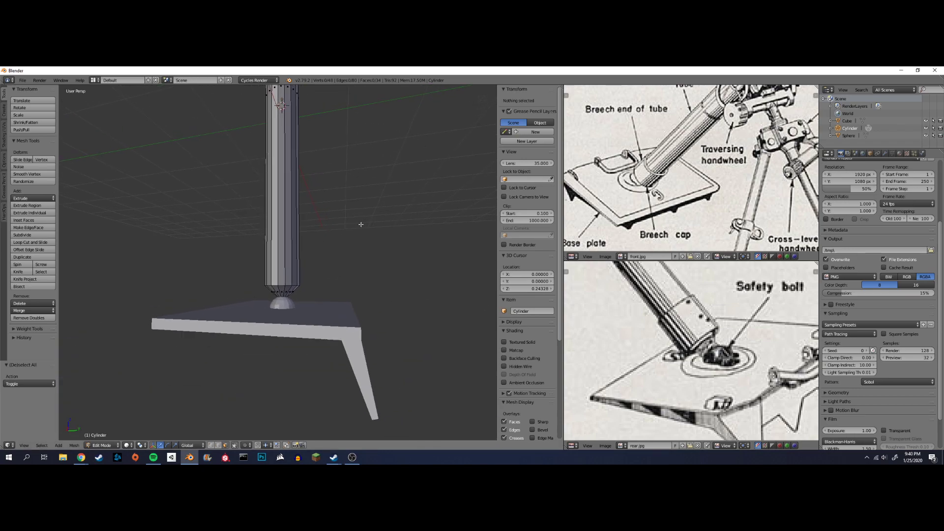
key("a")
key("Tab")
key("a")
middle_click_drag(315, 253, 379, 248)
scroll(388, 236, "down", 4)
scroll(379, 248, "down", 3)
scroll(615, 307, "down", 4)
scroll(666, 313, "up", 2)
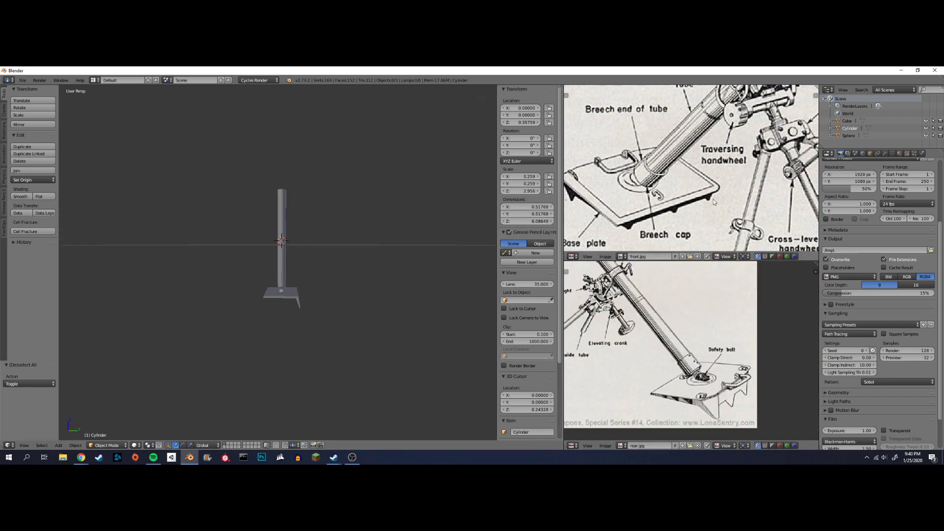
scroll(698, 172, "down", 4)
scroll(675, 331, "down", 2)
scroll(288, 189, "up", 2)
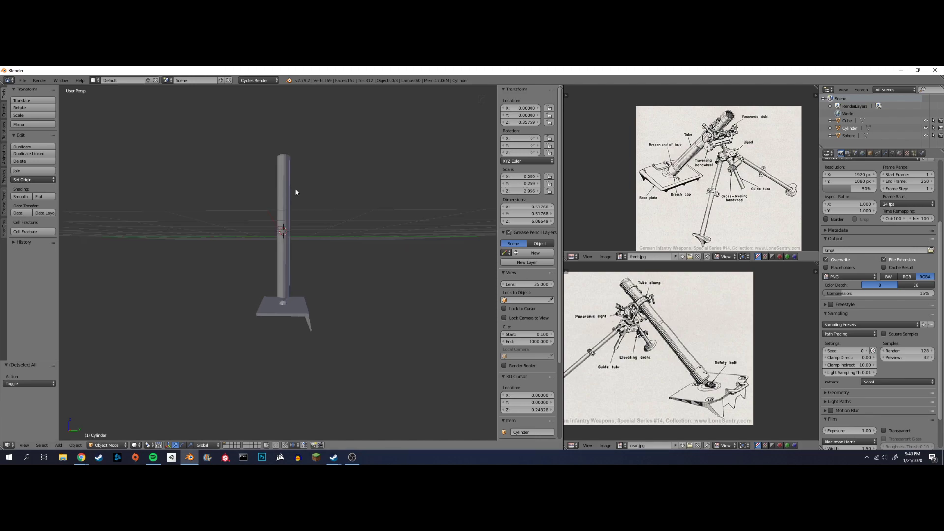
middle_click_drag(289, 189, 320, 205)
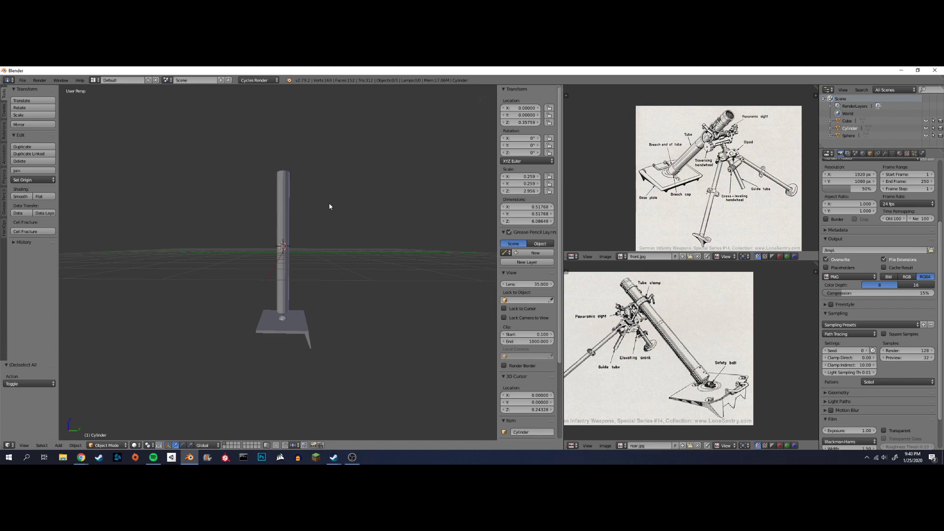
Step: Narrow the base plate's untoothed end by scaling its two corner edges inward along X
middle_click_drag(330, 261, 413, 285)
scroll(369, 300, "up", 3)
right_click(317, 351)
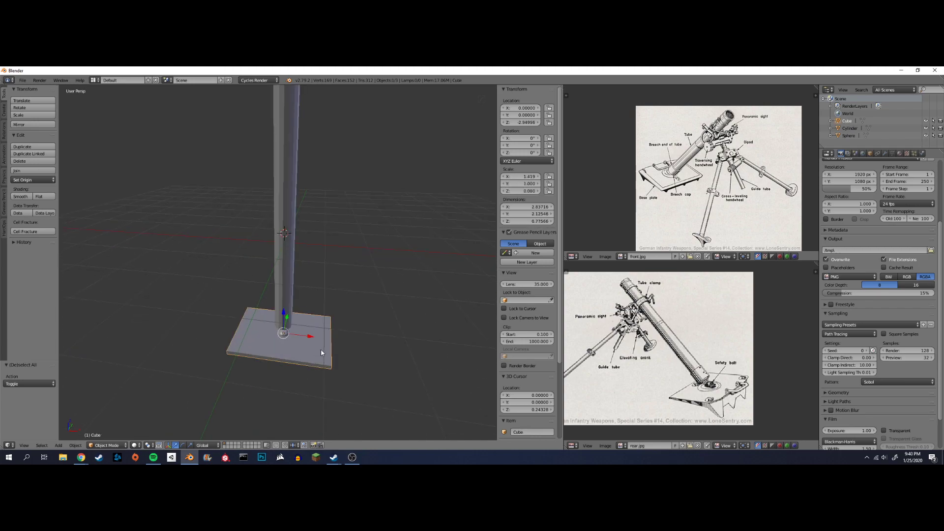
middle_click_drag(317, 351, 314, 316, "shift")
scroll(344, 274, "up", 1)
key("Tab")
scroll(345, 276, "up", 3)
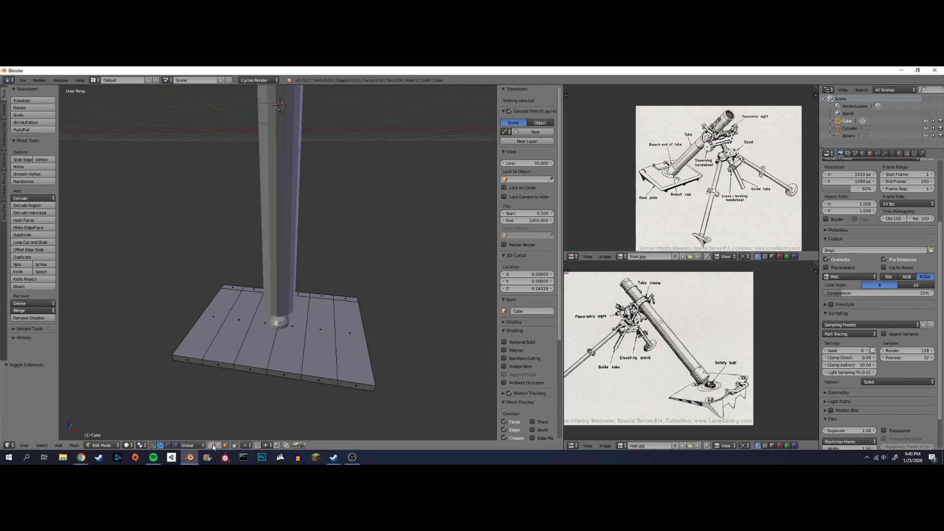
key("a")
right_click(173, 359)
right_click(375, 389, "shift")
middle_click_drag(407, 379, 438, 372)
key("s")
key("x")
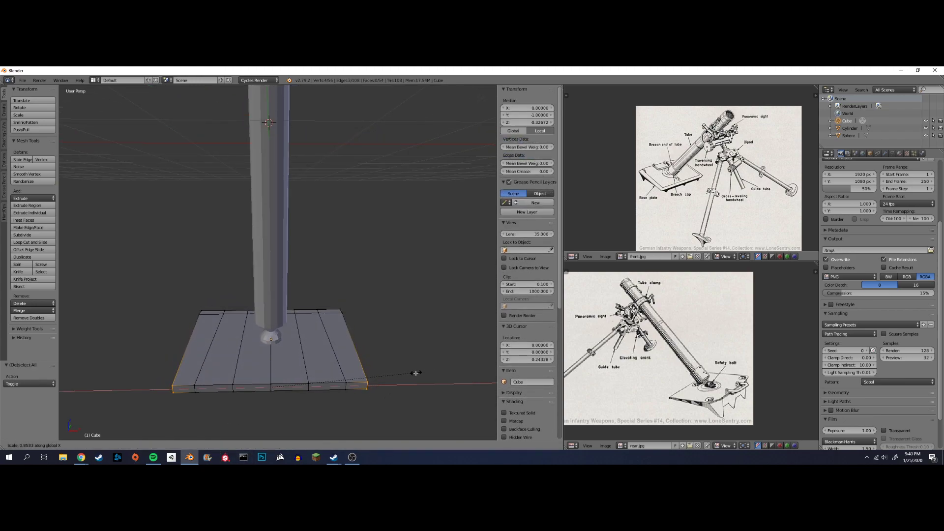
left_click(397, 364)
key("Tab")
scroll(361, 324, "down", 1)
middle_click_drag(361, 324, 234, 310)
scroll(379, 333, "down", 3)
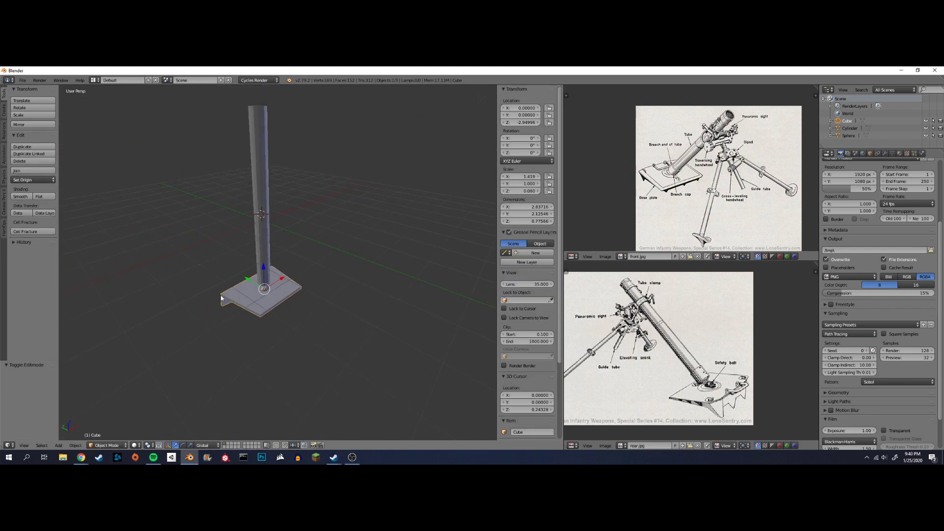
Step: Scale the lower outer vertices at both ends of the base plate's toothed flange to about 0.88 along X
scroll(637, 178, "up", 4)
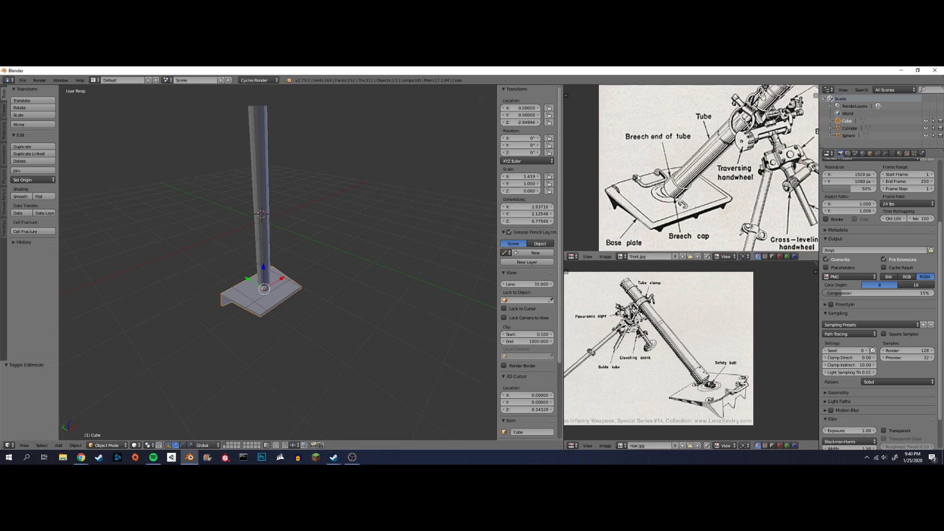
key("a")
scroll(305, 261, "up", 2)
middle_click_drag(305, 261, 334, 308)
right_click(283, 330)
key("Tab")
middle_click_drag(261, 330, 281, 319)
key("c")
left_click(271, 330)
right_click(271, 329)
middle_click_drag(362, 335, 407, 312)
key("c")
left_click(279, 333)
right_click(279, 333)
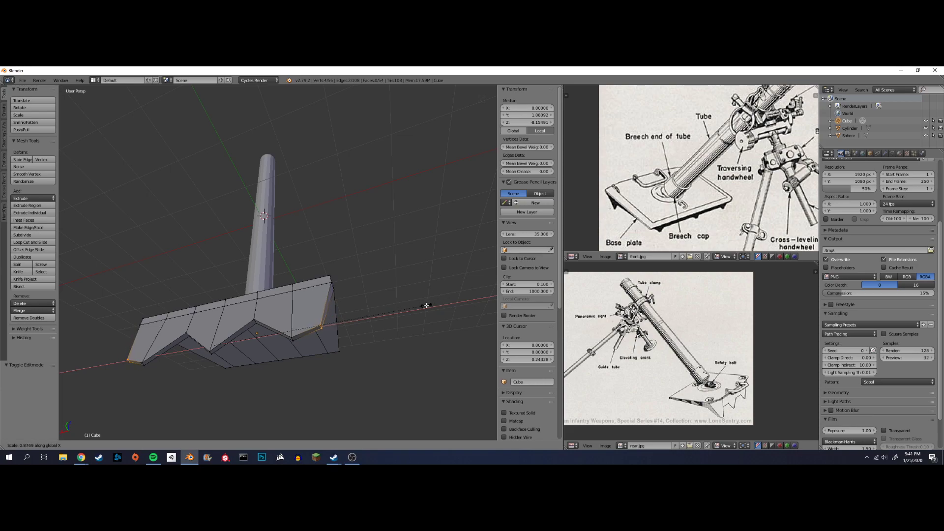
left_click(423, 304)
key("a")
middle_click_drag(424, 305, 412, 326)
key("Tab")
scroll(372, 299, "down", 1)
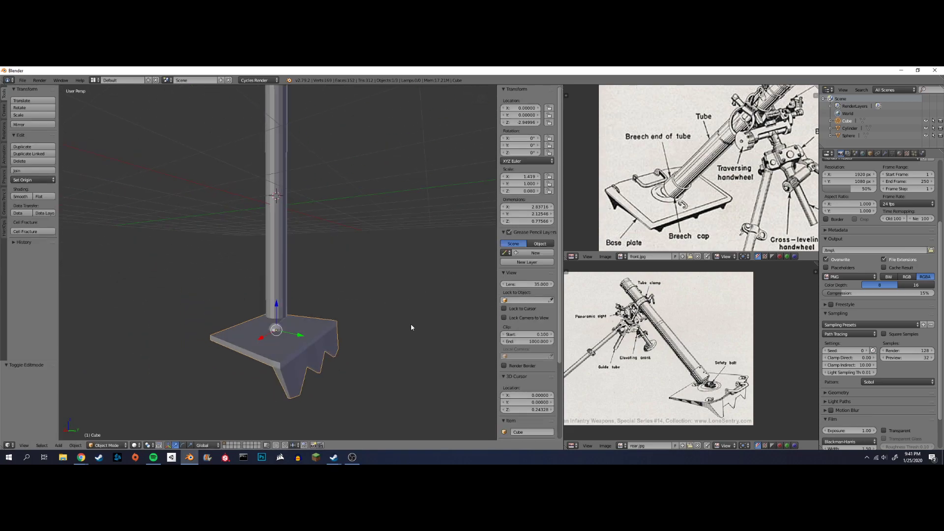
Step: Examine the front and rear reference drawings against the model for the parts still missing on the tube
middle_click_drag(360, 224, 372, 216)
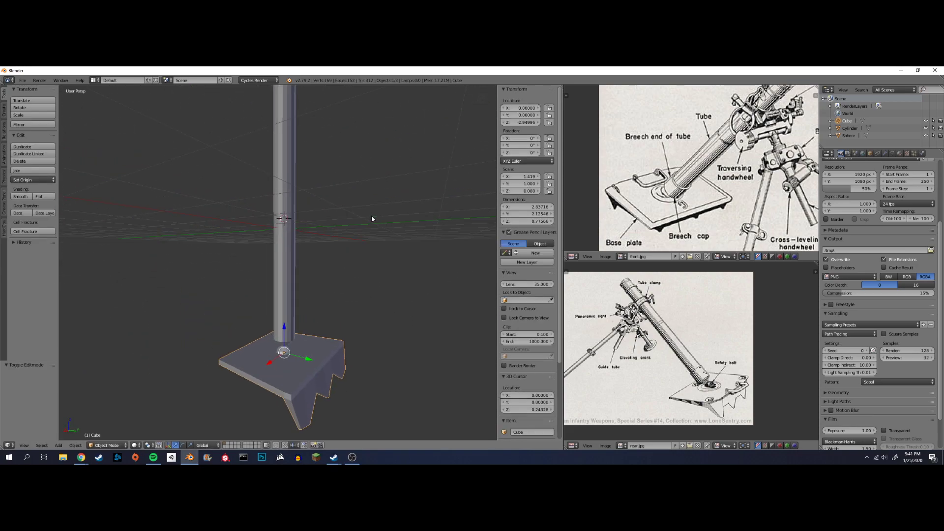
scroll(371, 216, "down", 5)
middle_click_drag(351, 216, 371, 229)
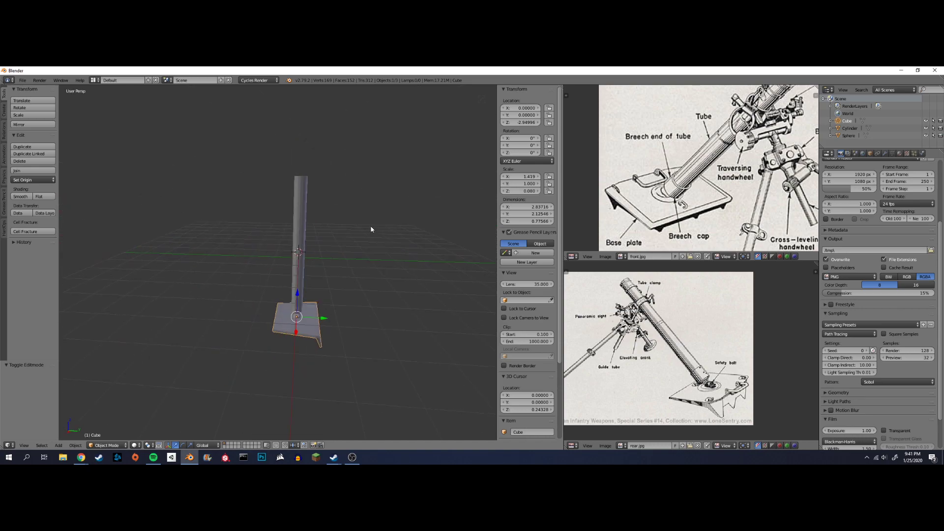
scroll(708, 197, "down", 2)
middle_click_drag(743, 287, 735, 301)
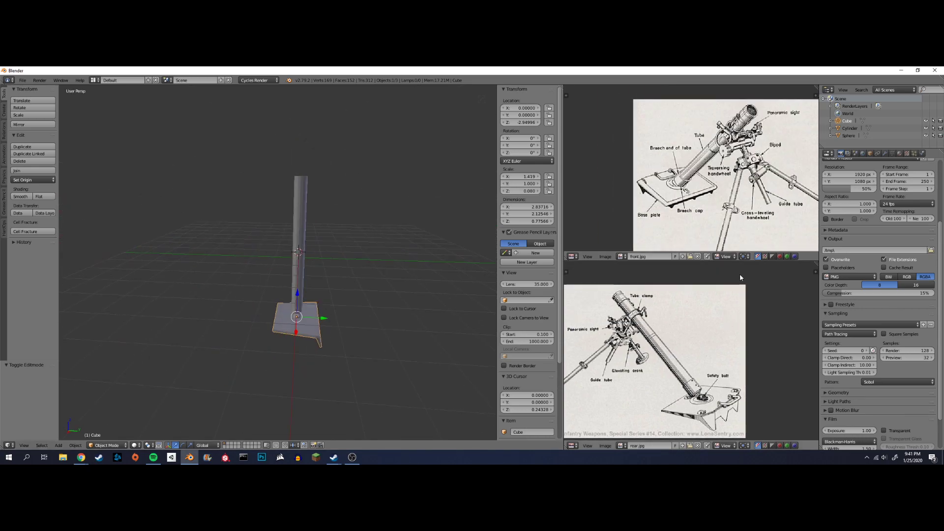
middle_click_drag(749, 187, 723, 198)
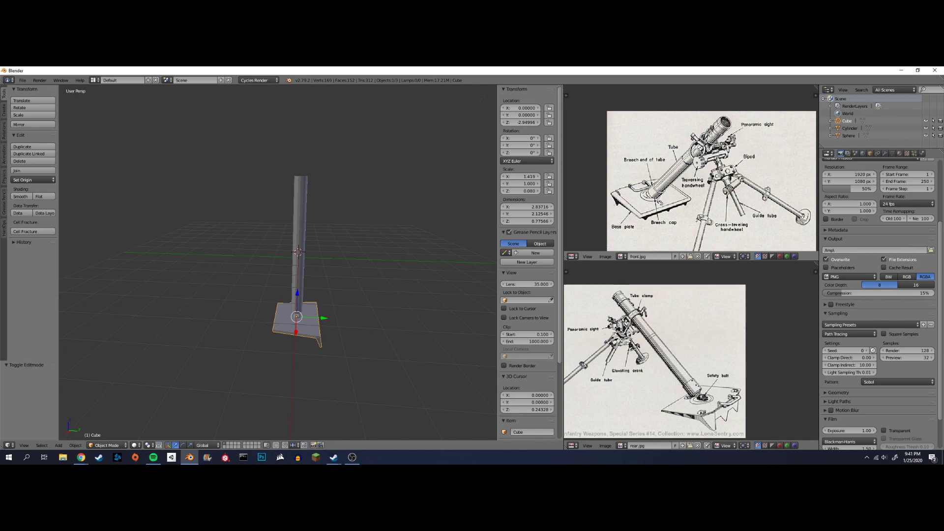
scroll(732, 195, "down", 1)
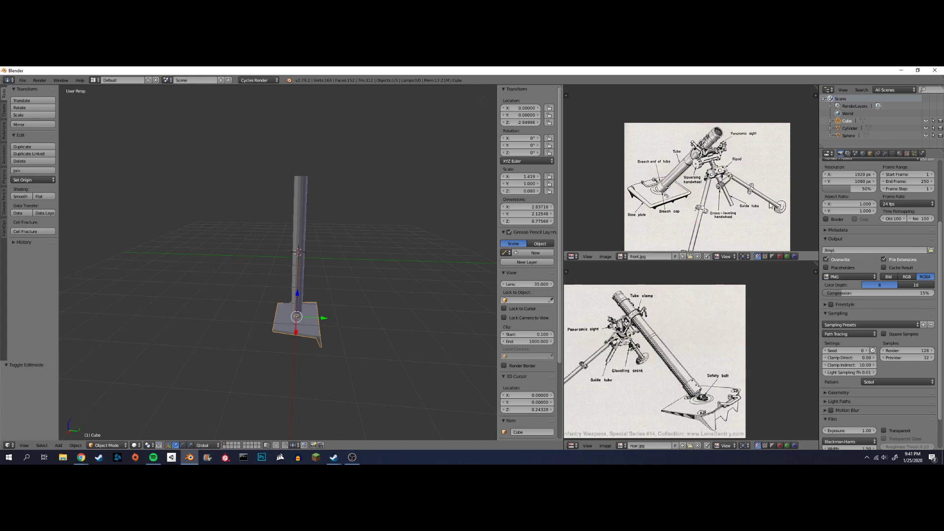
scroll(391, 206, "up", 2)
Step: Snap the 3D cursor to the mortar tube's origin, working in front orthographic view
right_click(312, 156)
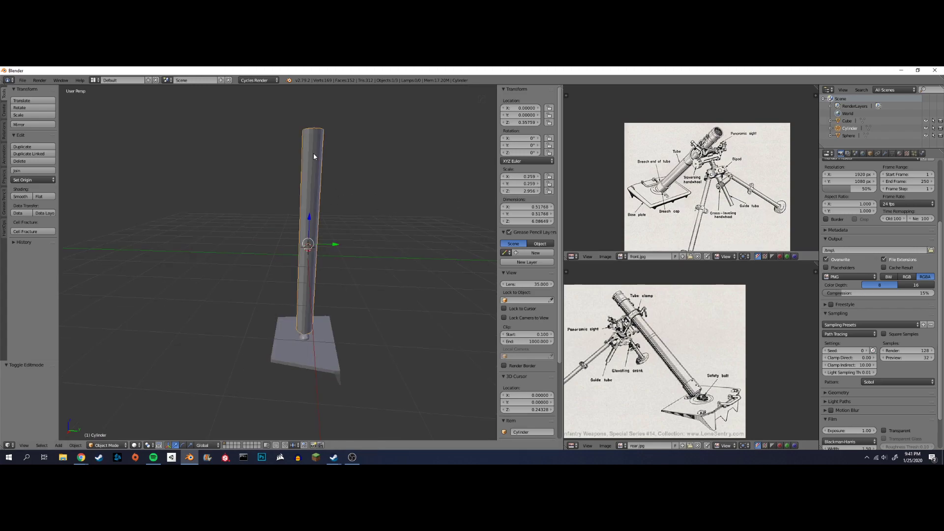
key("KP_3")
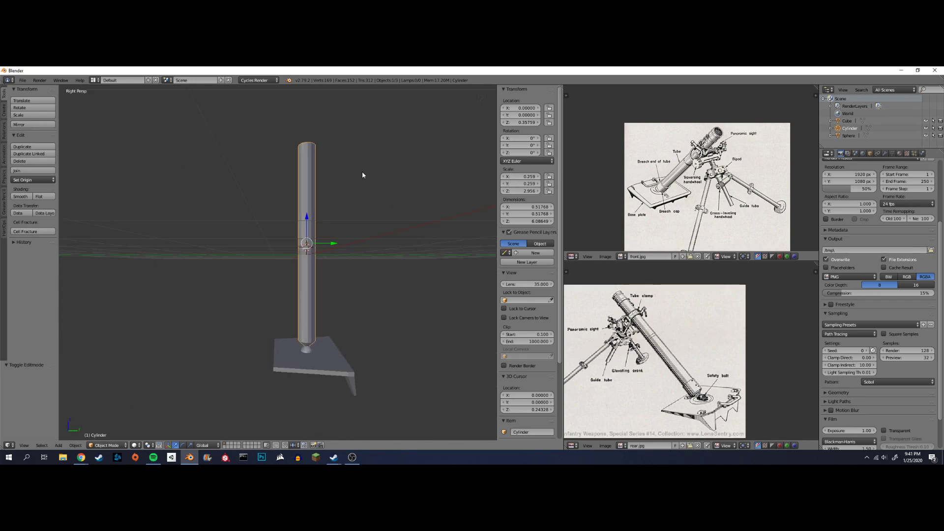
key("KP_5")
key("KP_1")
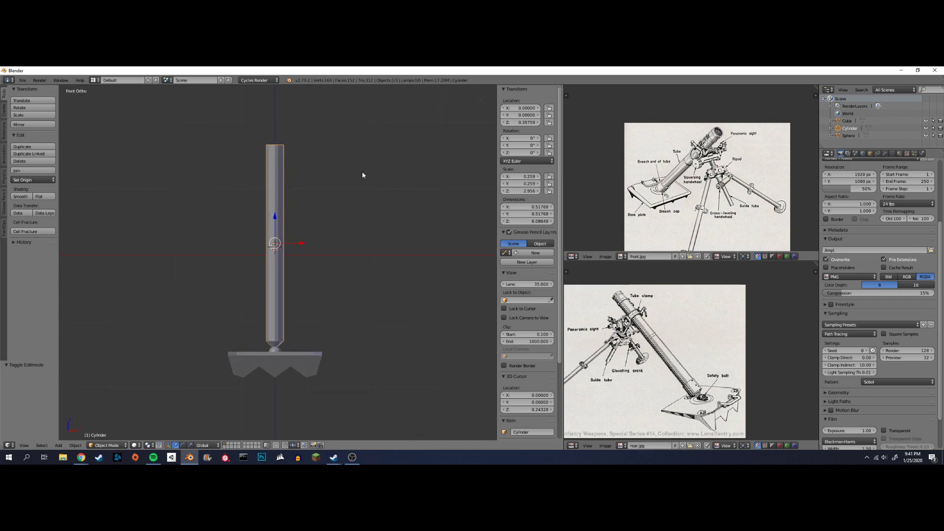
scroll(362, 173, "up", 2)
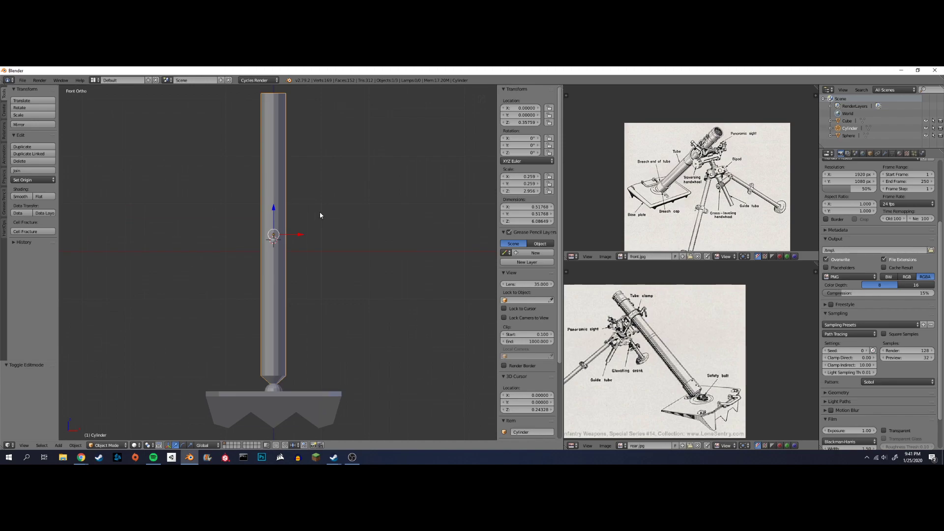
key("space")
left_click(410, 226)
Step: Add a cylinder mesh with 8 vertices at the 3D cursor
key("shift+a")
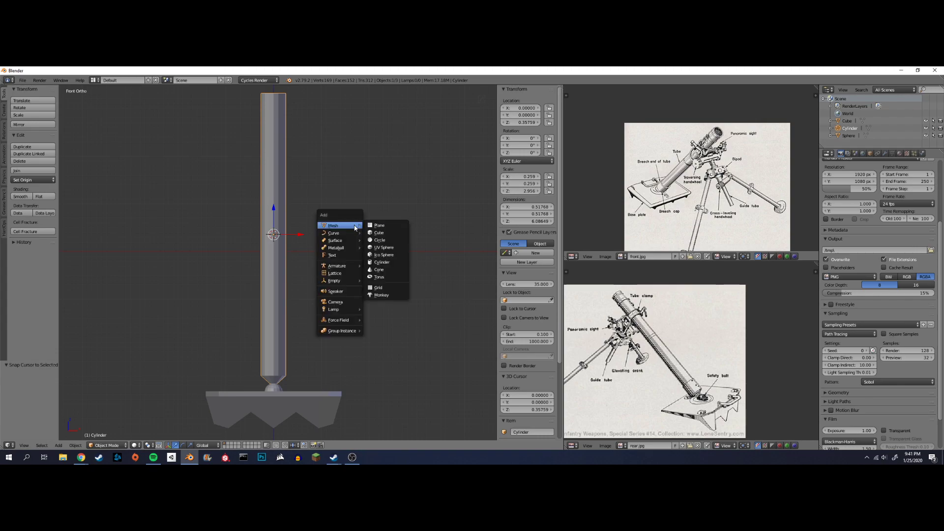
left_click(381, 263)
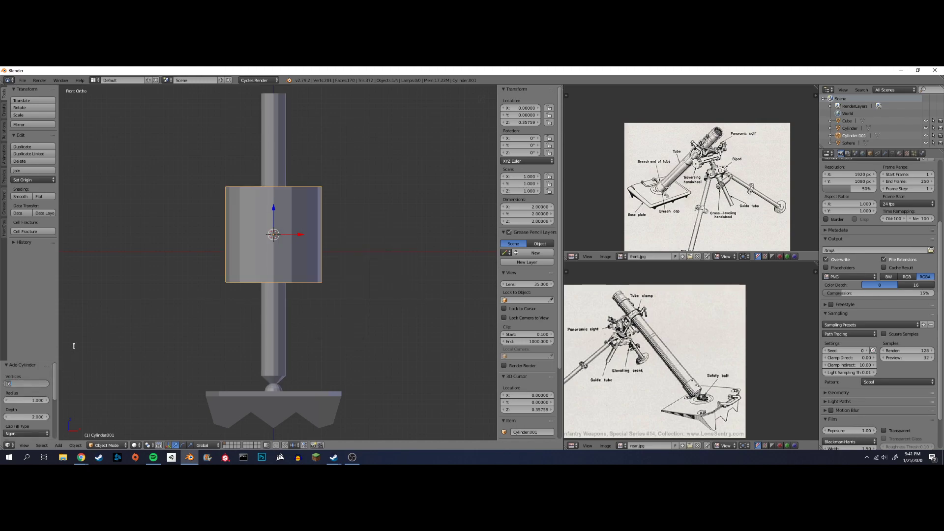
type("8")
key("Return")
Step: Raise the new cylinder along Z to about 2.16, near the tube's muzzle, and scale it down uniformly to about 0.119
middle_click_drag(278, 205, 288, 269, "shift")
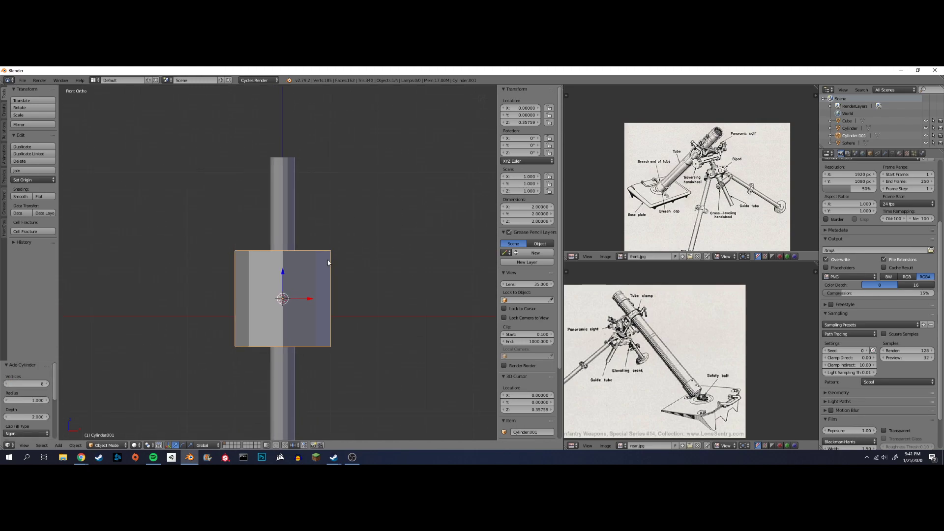
key("z")
key("g")
key("z")
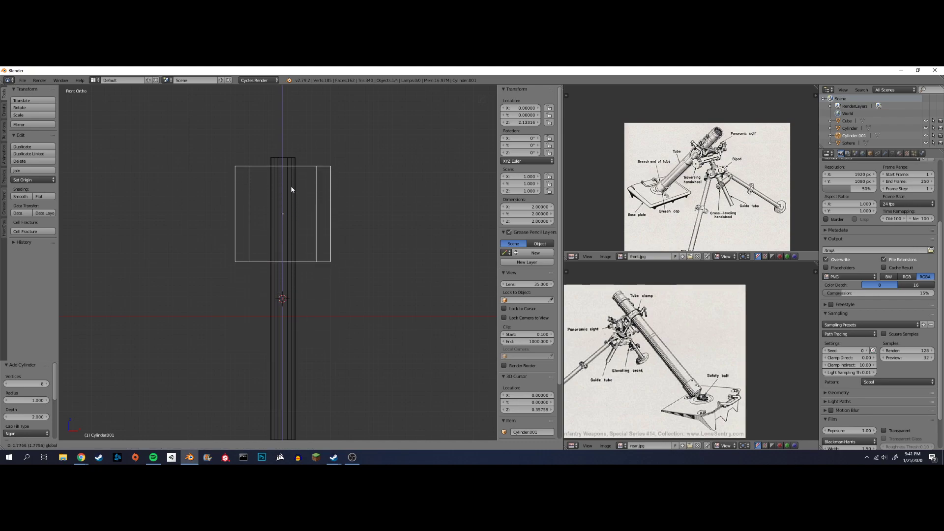
left_click(294, 191)
scroll(287, 233, "down", 2)
scroll(383, 194, "up", 4)
key("s")
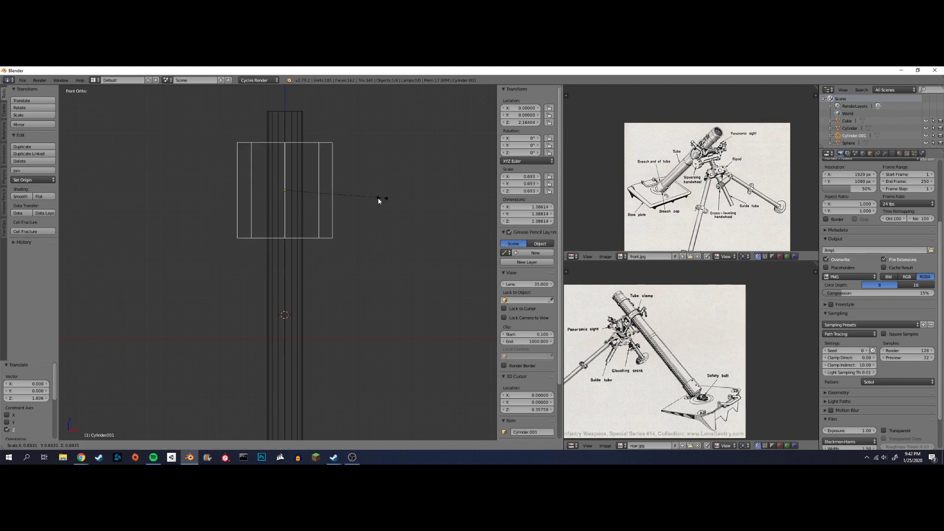
left_click(301, 196)
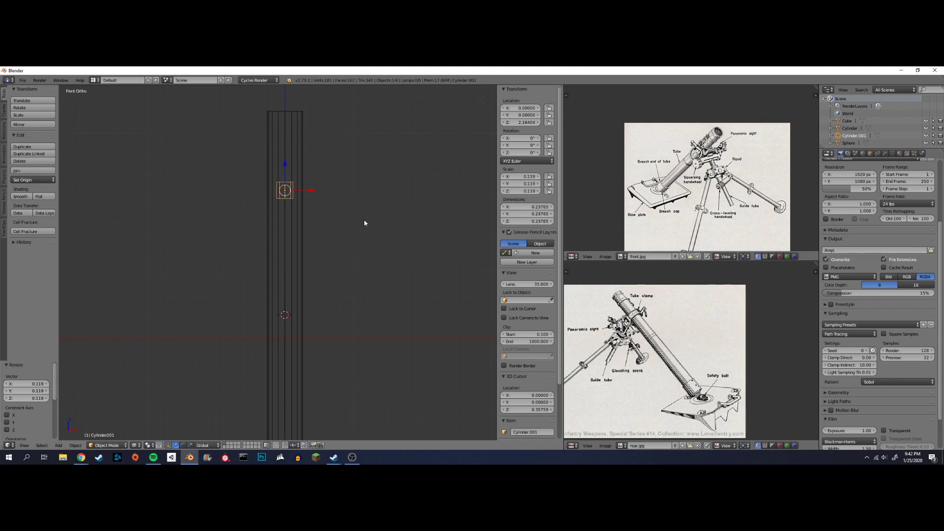
Step: Rotate the small cylinder 90° about Y so it lies crosswise, and stretch it along X beyond both sides of the tube
key("r")
type("y90")
key("Return")
key("s")
key("x")
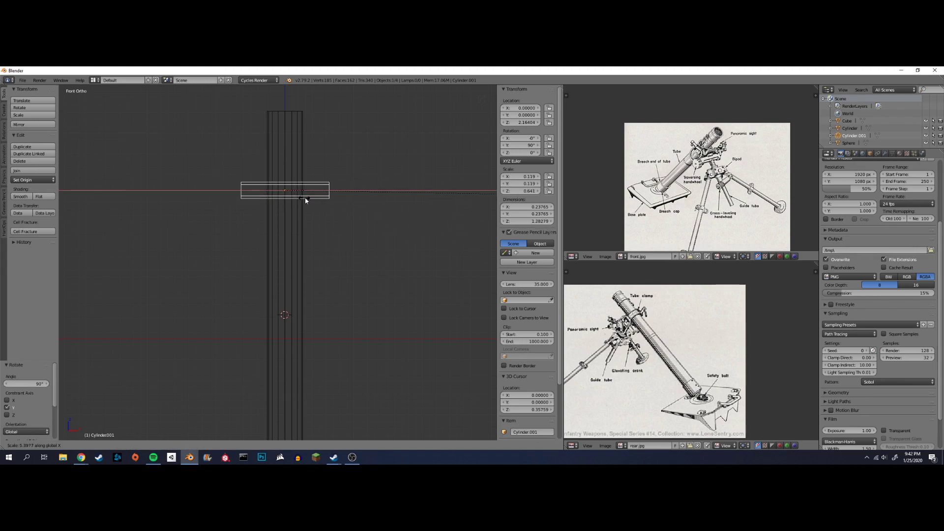
left_click(252, 198)
Step: Enlarge the crosswise cylinder uniformly by about 1.34 and shorten it along X by a factor of about 0.8
key("s")
left_click(458, 195)
key("s")
key("x")
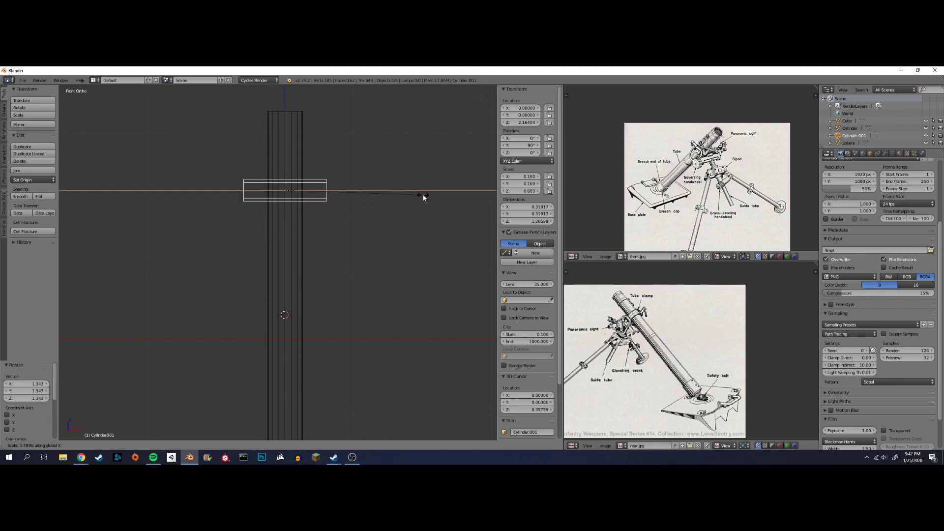
left_click(423, 195)
scroll(359, 187, "down", 2)
scroll(330, 181, "down", 1)
middle_click_drag(328, 180, 334, 149, "shift")
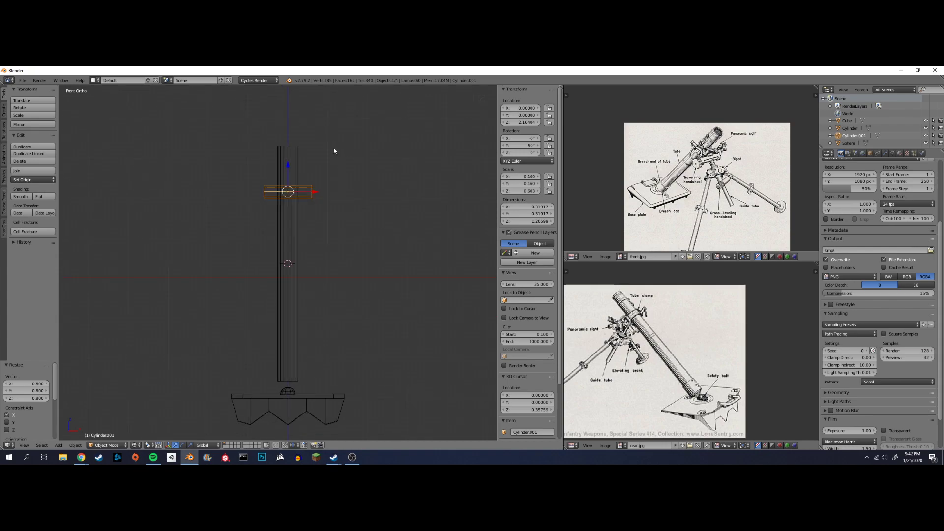
Step: Move the crosswise cylinder about -0.61 along Y, clear of the tube, working in right orthographic view
right_click(290, 253)
key("z")
middle_click_drag(354, 195, 344, 200)
right_click(302, 186)
key("KP_3")
scroll(313, 181, "up", 3)
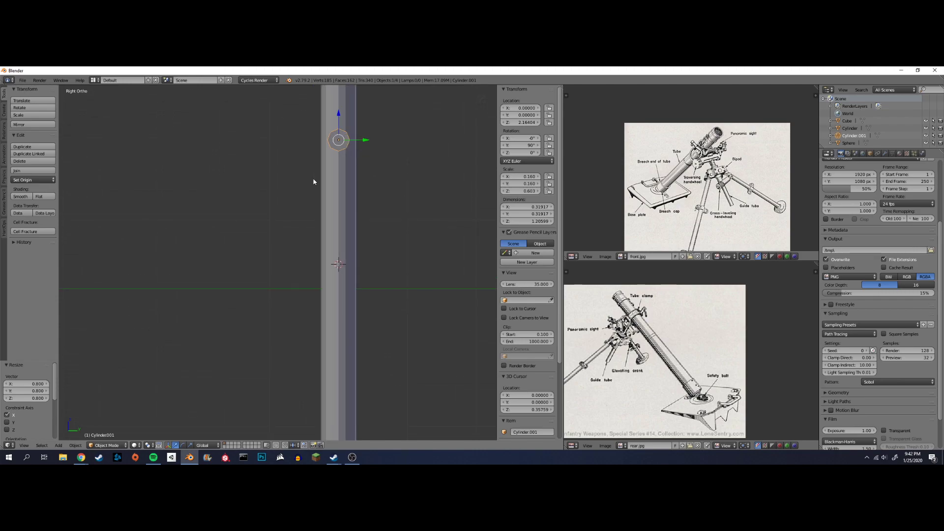
left_click_drag(367, 144, 325, 142)
scroll(342, 163, "down", 3)
scroll(301, 195, "up", 1)
Step: Scale up the crosswise cylinder uniformly and reduce its length along X
key("s")
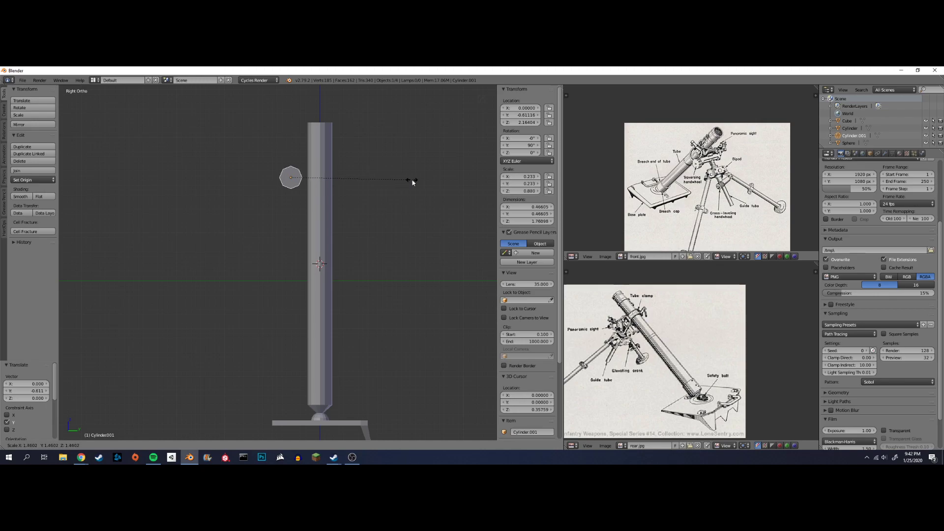
left_click(409, 182)
middle_click_drag(334, 179, 295, 207)
key("s")
key("x")
left_click(393, 180)
Step: Scale the crosswise cylinder to about 0.38 in diameter and 1.19 long, and raise it slightly along Z to about 2.22
scroll(393, 179, "down", 2)
key("KP_5")
key("z")
key("z")
key("a")
right_click(295, 208)
scroll(298, 210, "up", 3)
key("s")
left_click(375, 185)
scroll(375, 184, "up", 1)
middle_click_drag(375, 184, 379, 210)
scroll(345, 166, "down", 5)
key("g")
key("z")
left_click(357, 190)
key("a")
scroll(350, 207, "up", 3)
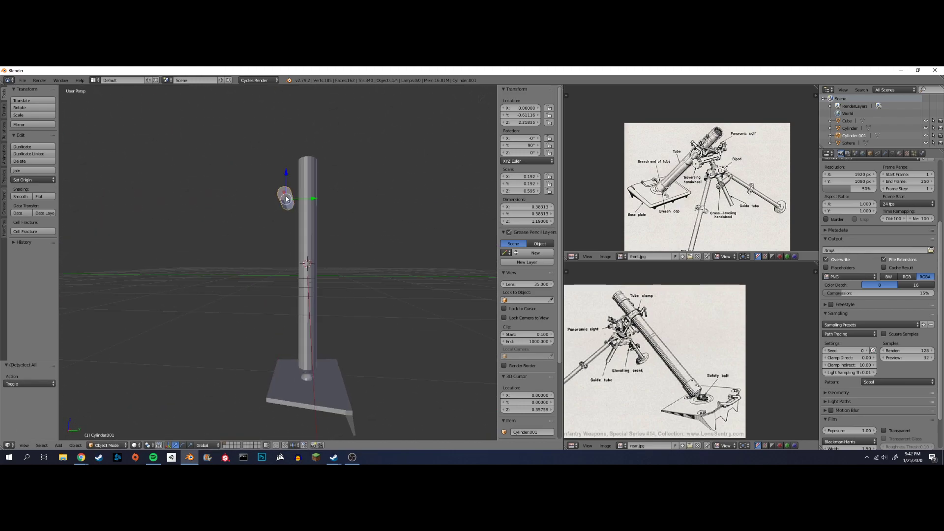
Step: Add a cube mesh and place it between the tube and the crosswise cylinder, at about Y -0.33 and Z 2.23
key("KP_1")
key("KP_3")
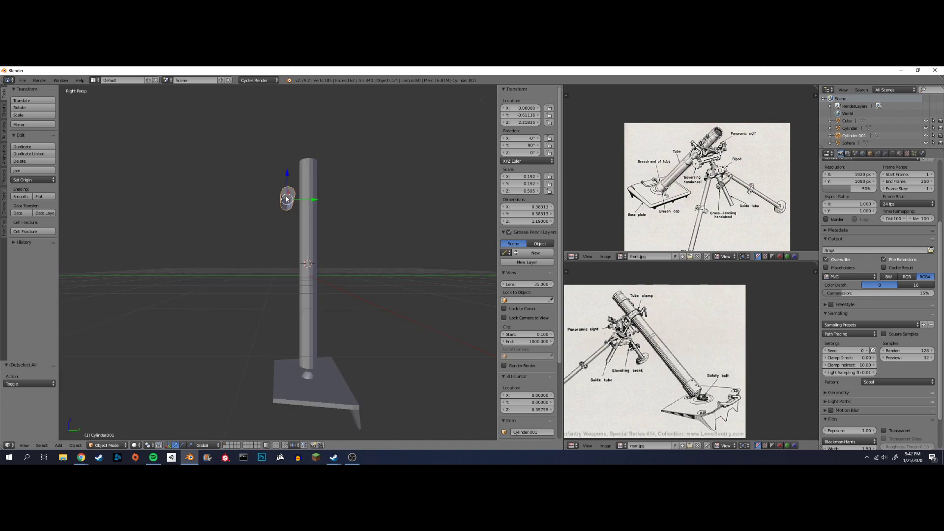
key("KP_5")
scroll(406, 192, "up", 3)
key("a")
key("shift+a")
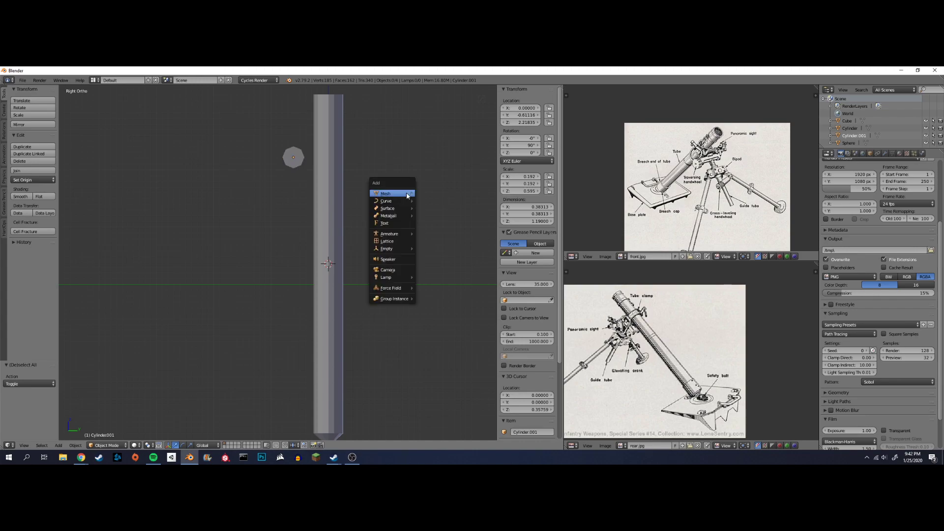
mouse_move(407, 195)
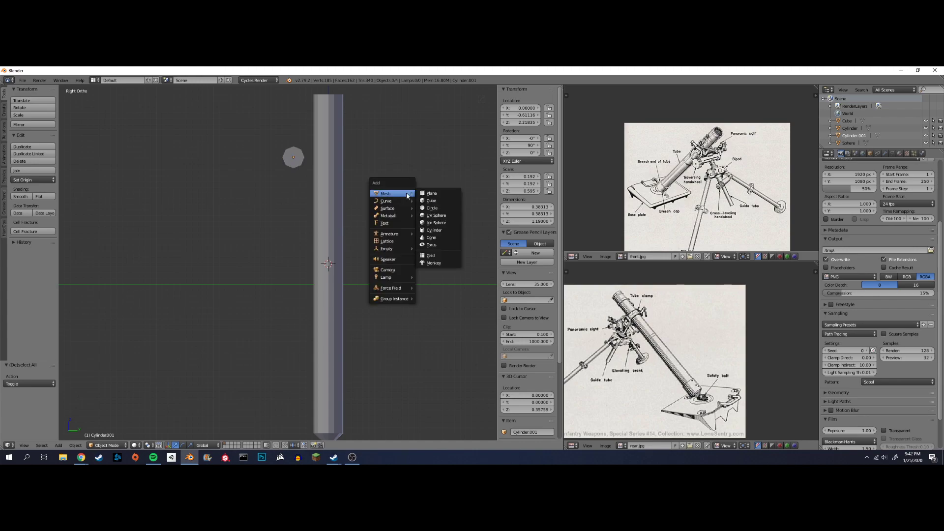
left_click(432, 201)
left_click_drag(334, 232, 316, 114)
key("z")
scroll(361, 129, "down", 2)
key("s")
key("x")
key("Escape")
Step: Scale the cube to about 0.126 along Y and 0.275 along Z to form a block bridging tube and cylinder
key("s")
key("y")
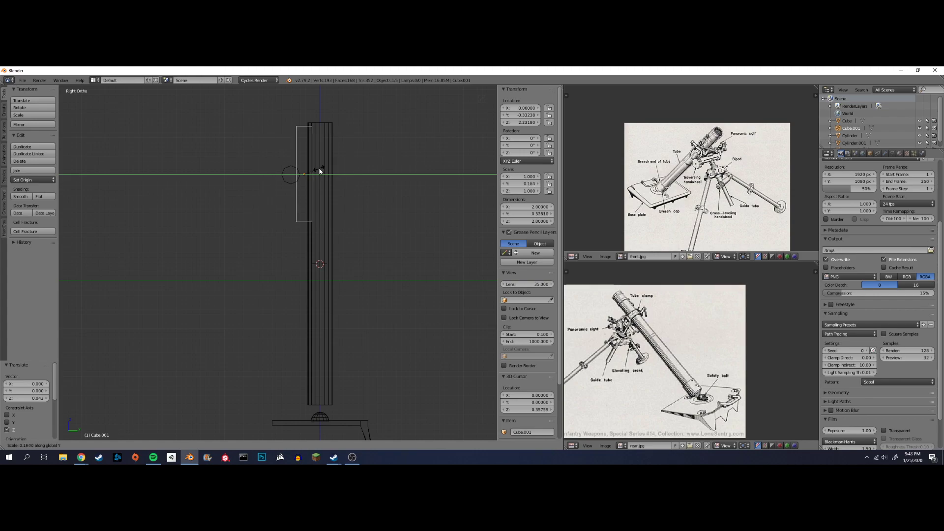
left_click(385, 147)
key("s")
key("z")
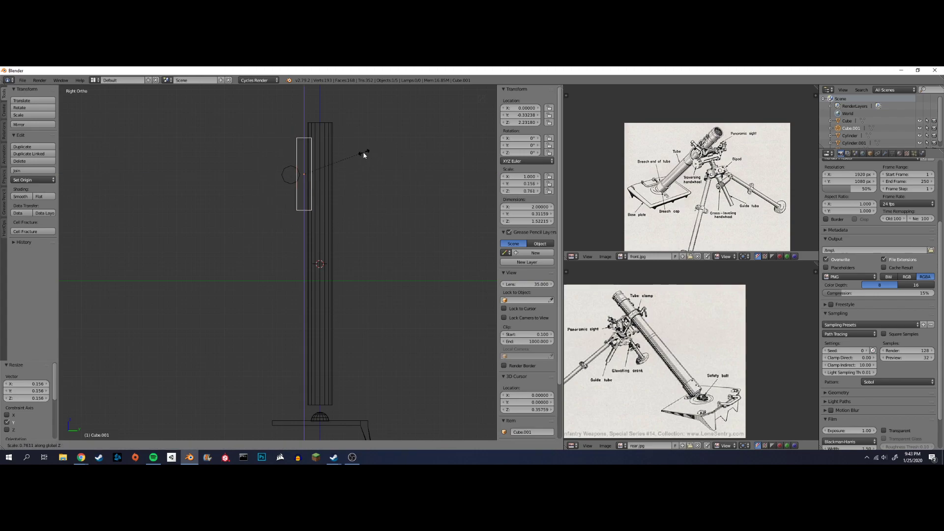
left_click(327, 170)
key("s")
key("y")
left_click(350, 172)
Step: Narrow the connecting block to a scale of about 0.372 along X in front view
key("KP_1")
key("s")
key("x")
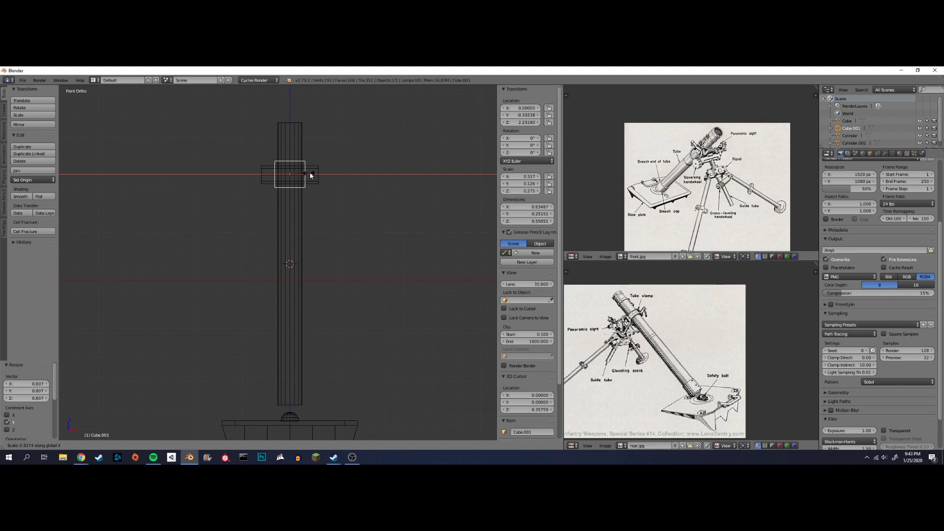
left_click(314, 174)
middle_click_drag(345, 160, 409, 214)
key("z")
key("KP_5")
key("a")
scroll(361, 214, "down", 4)
middle_click_drag(314, 214, 388, 219)
scroll(322, 212, "up", 3)
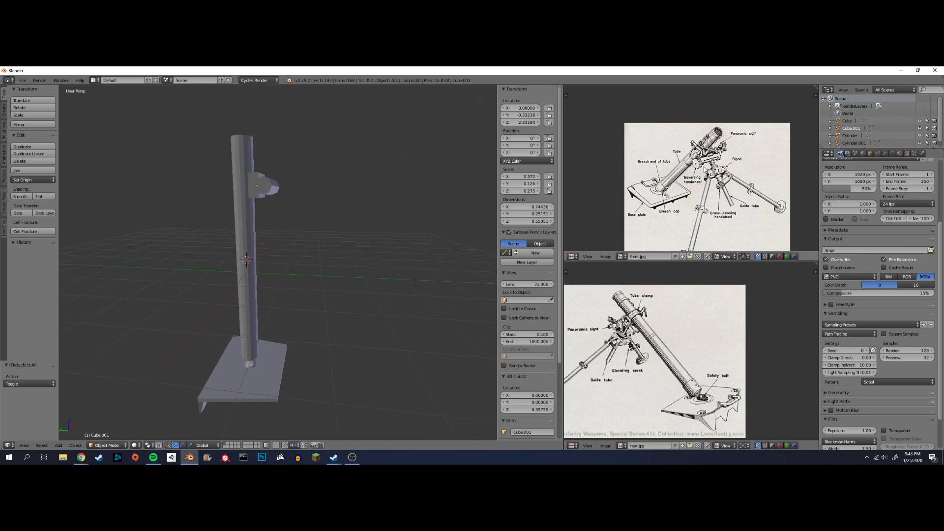
Step: Duplicate the crosswise cylinder in place and rotate the copy 90° about Z so it points away from the tube
right_click(274, 187)
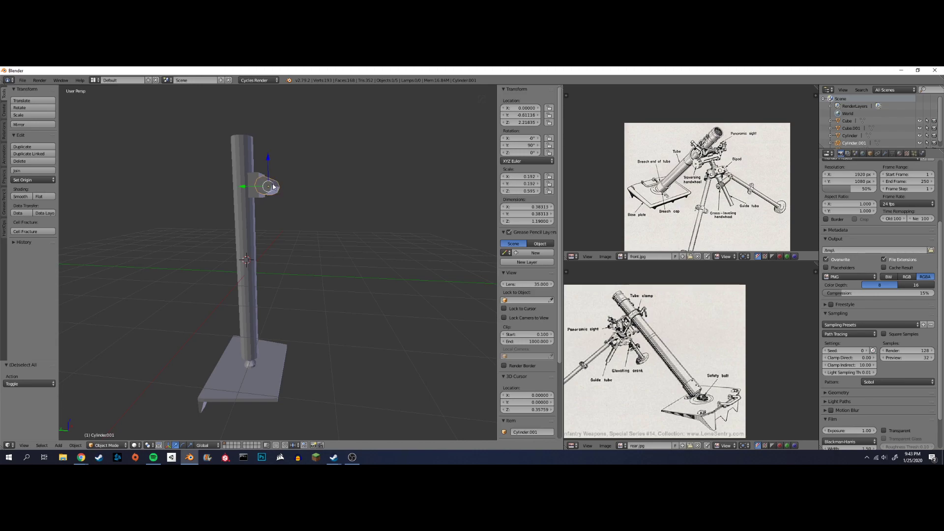
key("KP_3")
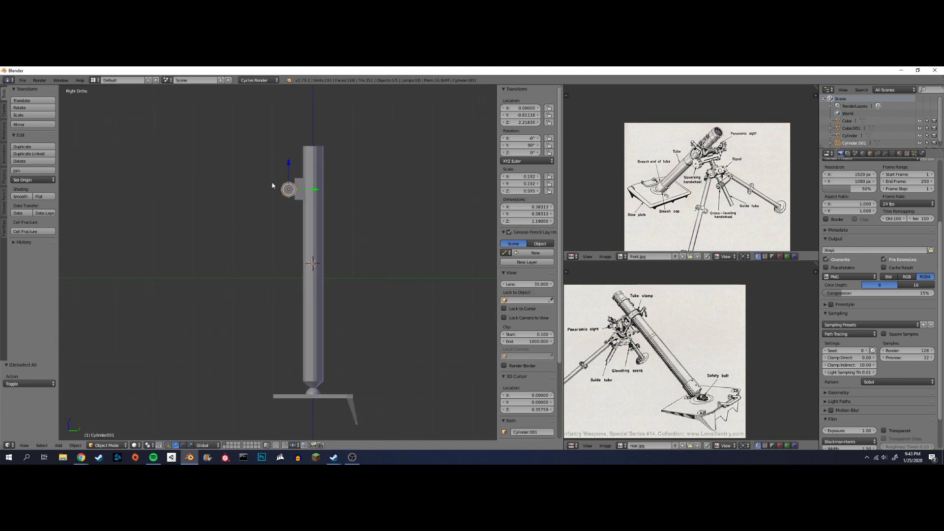
scroll(272, 185, "up", 1)
key("shift+d")
key("Escape")
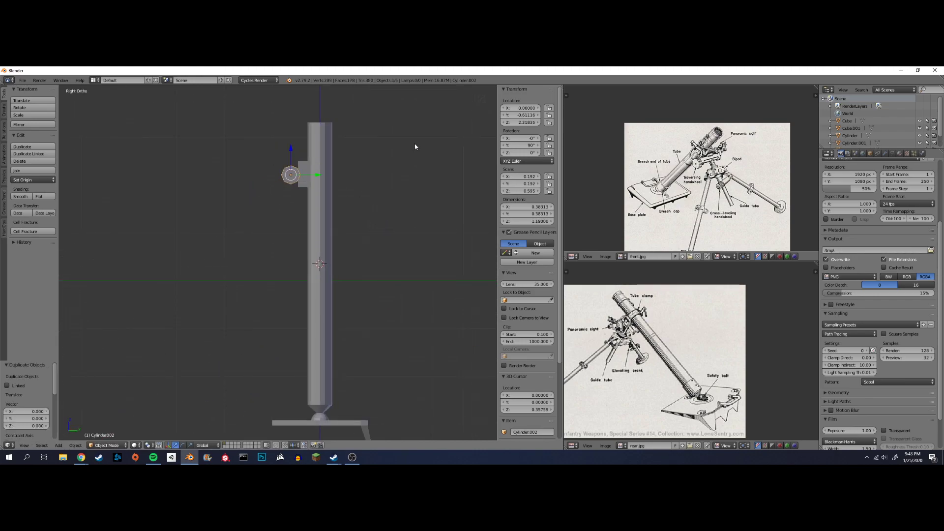
type("r90")
key("Return")
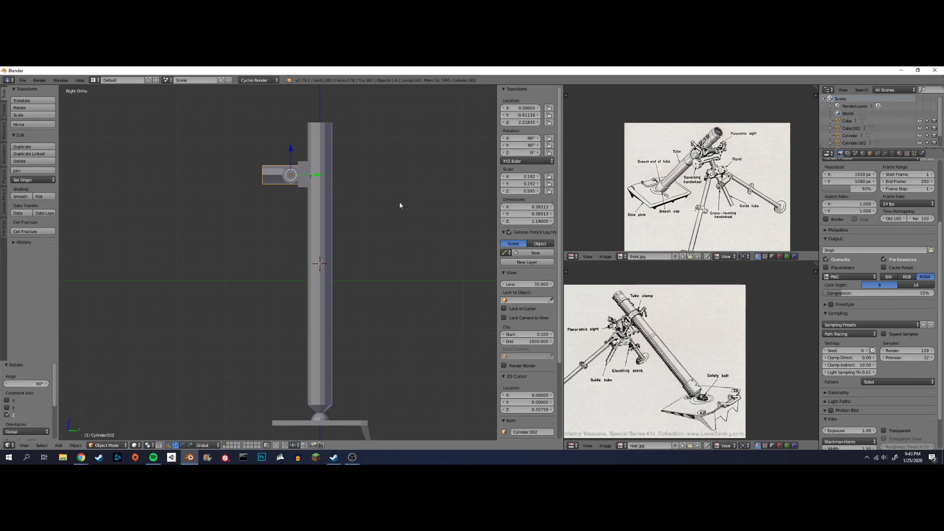
Step: Move the duplicated cylinder about -0.56 along Y and scale it down uniformly to about 0.113 in diameter scale
key("z")
key("g")
key("y")
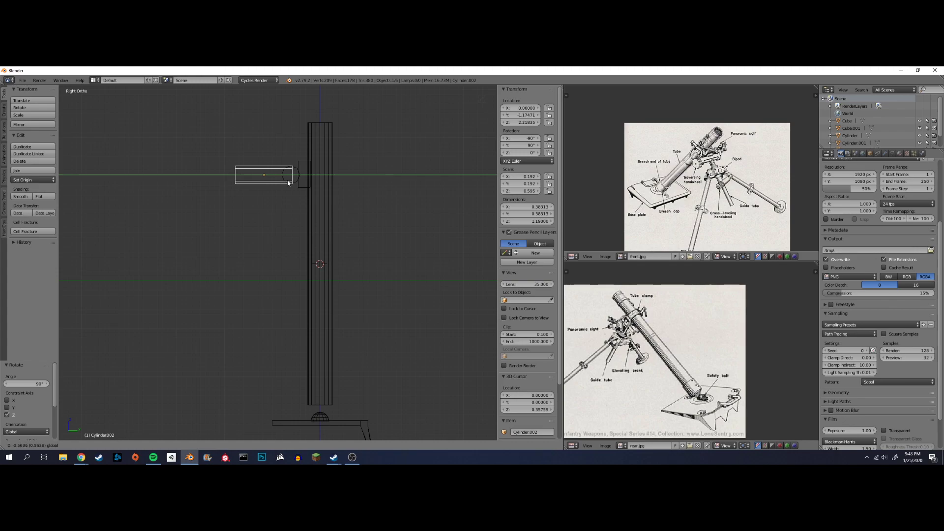
left_click(291, 184)
scroll(291, 184, "up", 2)
key("s")
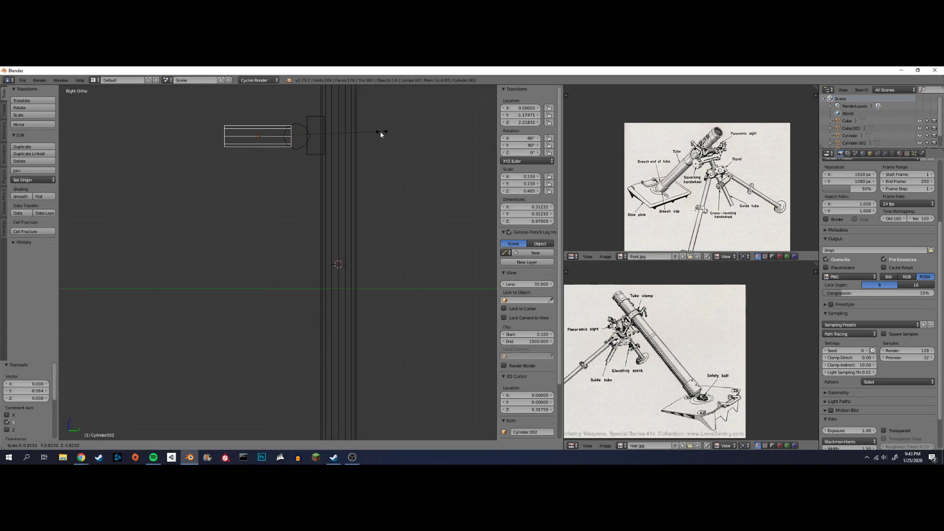
left_click(347, 140)
Step: Shift the thin cylinder along Y to about -0.97 so its inner end meets the crosswise cylinder
key("Tab")
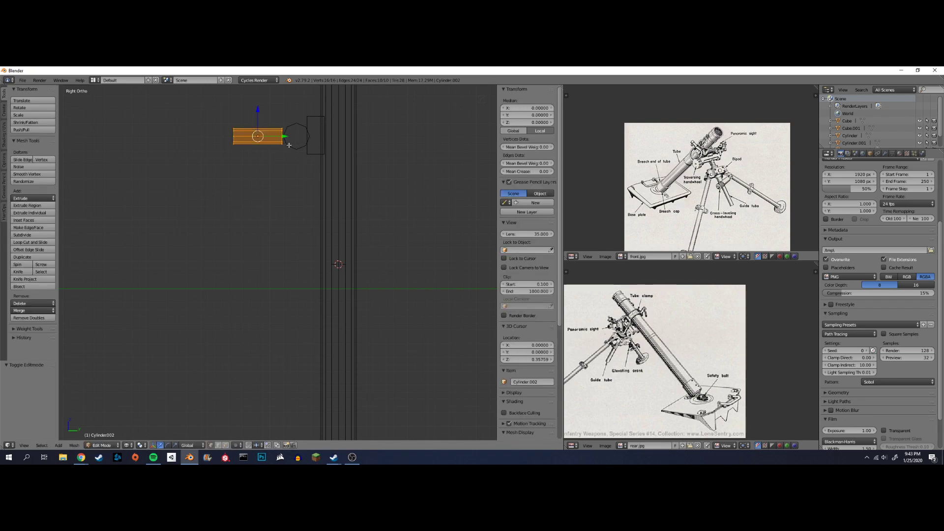
key("Tab")
key("g")
key("y")
left_click(295, 135)
scroll(293, 198, "down", 3)
Step: Lengthen the thin cylinder by moving its outer end vertices about -1.10 along Y
key("Tab")
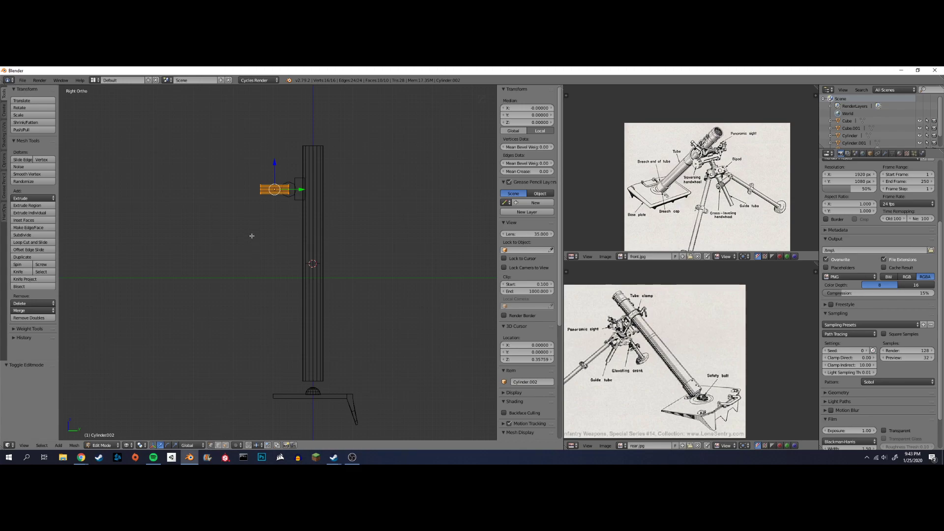
key("a")
right_click(262, 203)
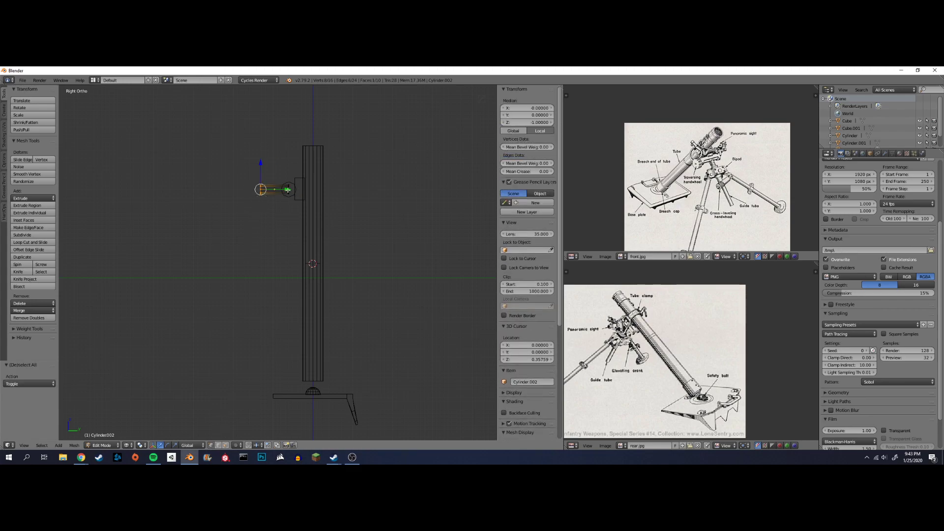
key("e")
key("y")
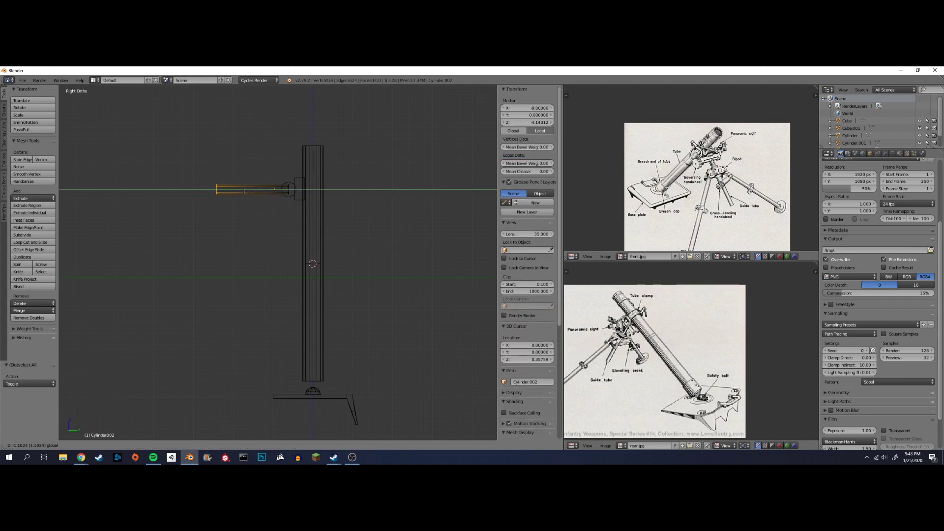
left_click(244, 192)
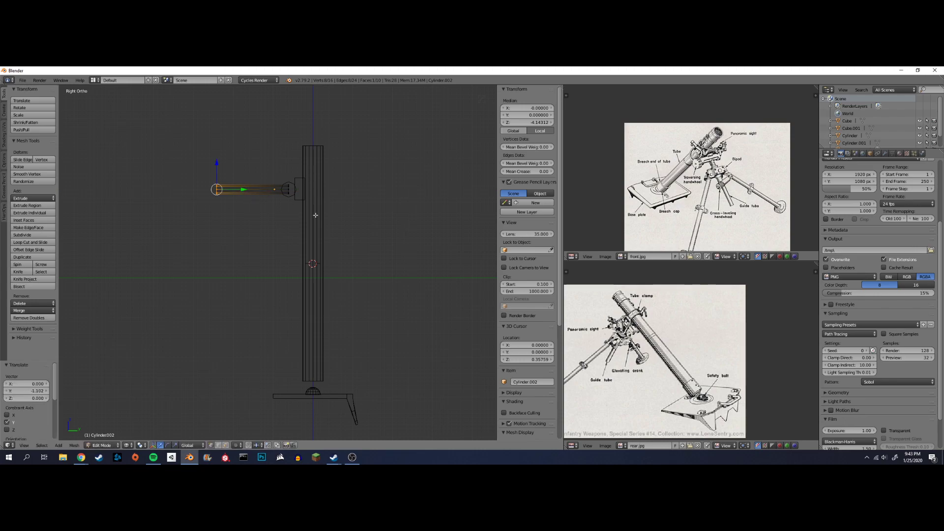
middle_click_drag(355, 243, 358, 230, "shift")
key("Tab")
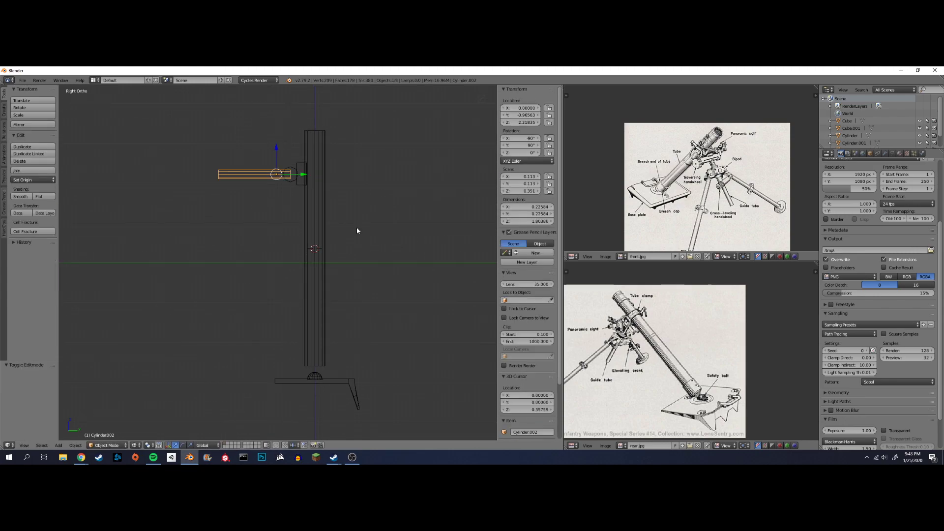
scroll(314, 177, "up", 1)
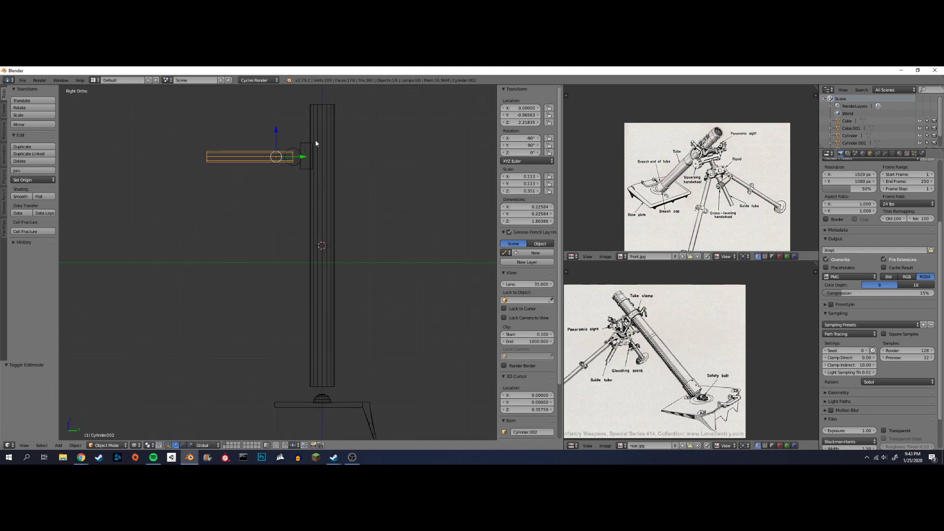
Step: Duplicate the connecting block and move the copy about -0.81 along Y onto the long thin cylinder
key("a")
right_click(302, 146)
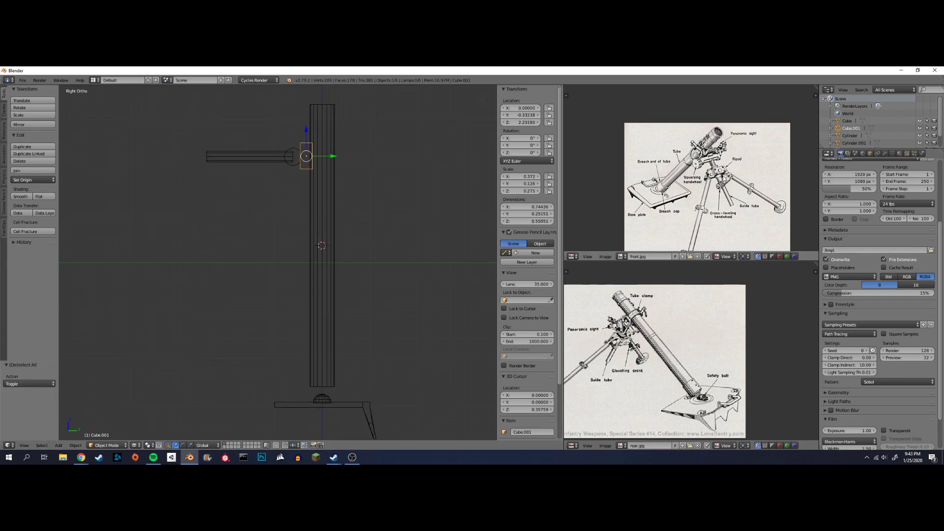
key("shift+d")
key("y")
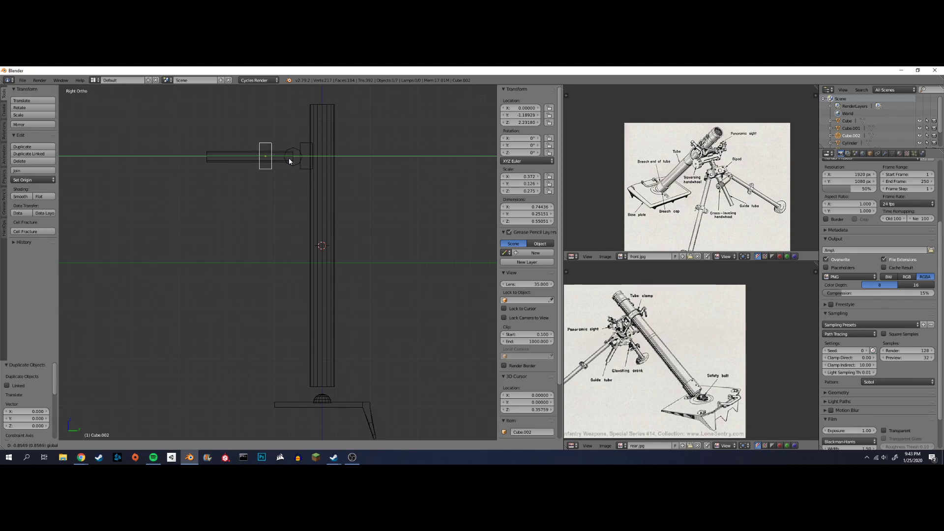
left_click(291, 156)
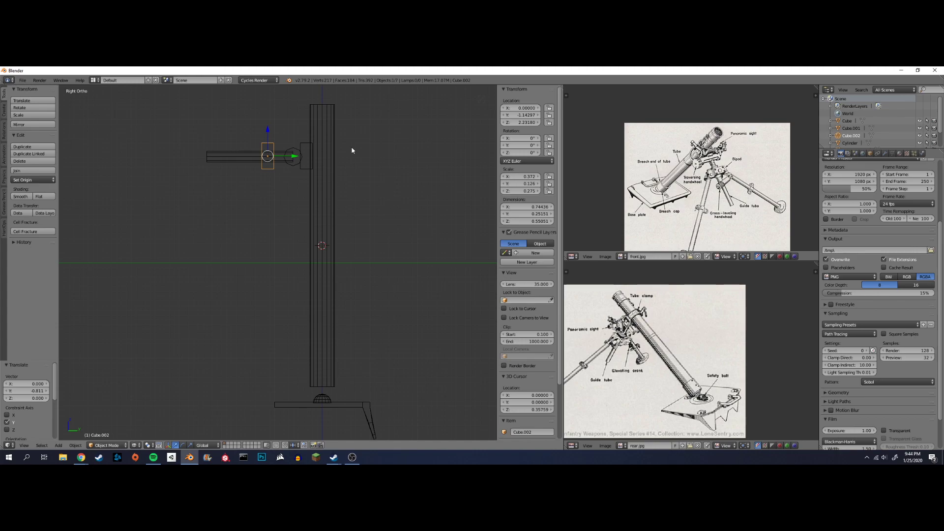
Step: Scale the duplicated block along Z by about 0.545 so it fits closely around the thin cylinder
key("s")
key("z")
left_click(313, 153)
scroll(306, 143, "up", 3)
middle_click_drag(318, 108, 349, 212, "shift")
scroll(302, 136, "up", 2)
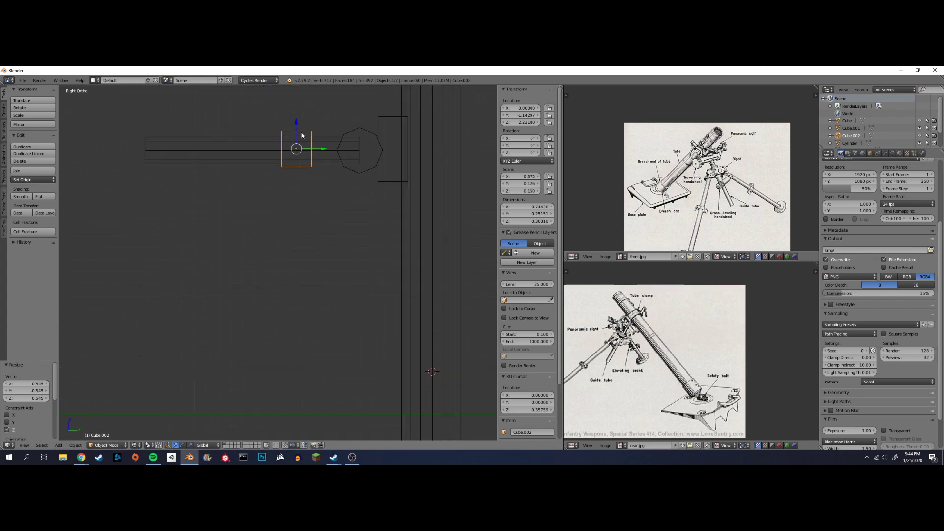
Step: Center the duplicated block on the thin cylinder at about Z 2.22 and shift it outward to about Y -1.19
left_click_drag(298, 121, 300, 123)
right_click(332, 137)
left_click_drag(344, 150, 315, 153)
right_click(308, 137)
scroll(317, 151, "down", 5)
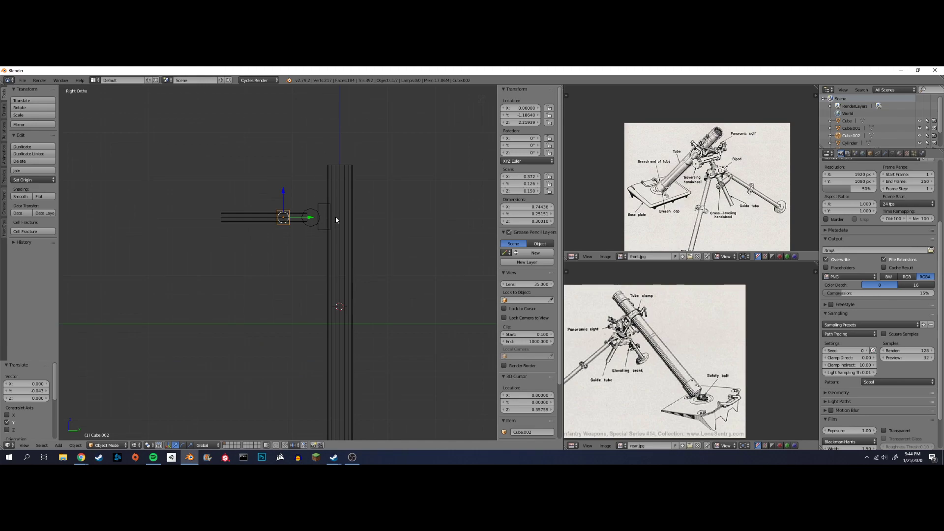
Step: Examine the bipod, guide tube and leg joints in the front and rear reference drawings
scroll(718, 173, "up", 3)
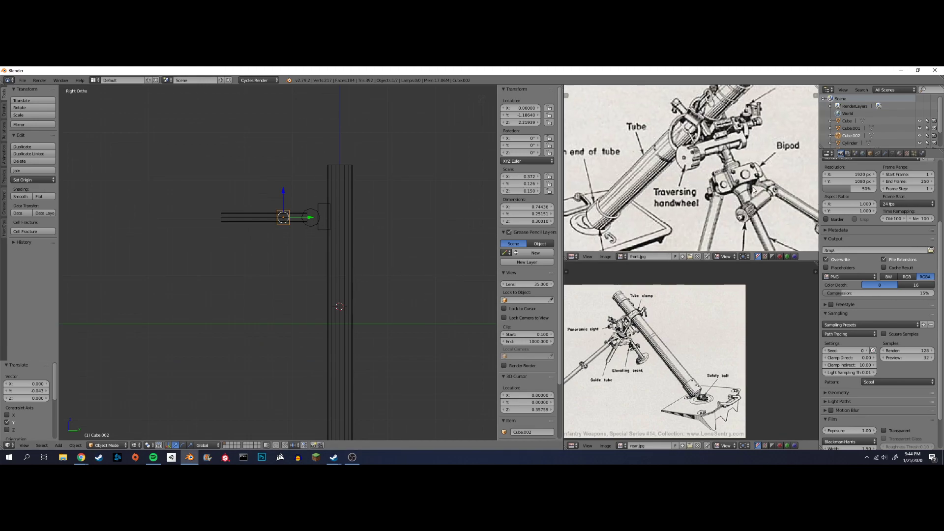
left_click_drag(711, 261, 710, 321)
scroll(580, 366, "up", 4)
scroll(580, 366, "down", 3)
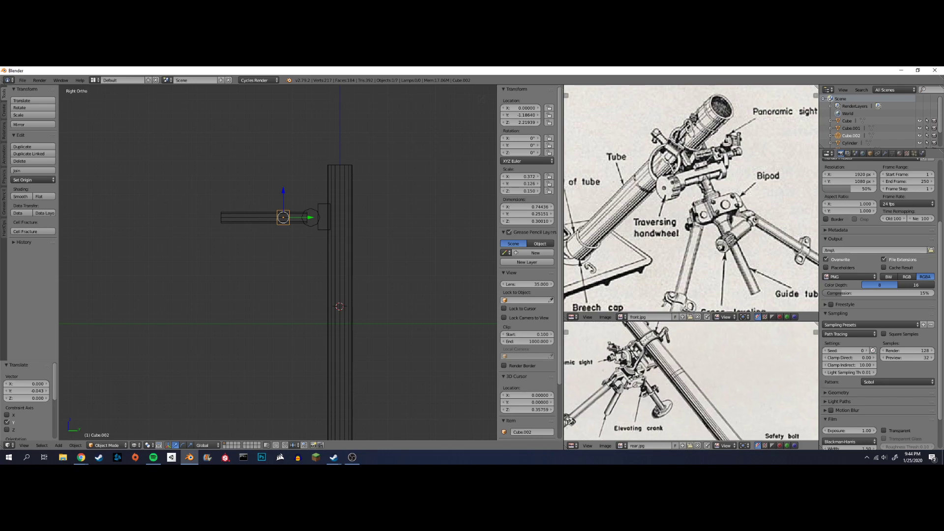
scroll(657, 369, "down", 2)
middle_click_drag(680, 361, 666, 375)
middle_click_drag(718, 218, 672, 205)
scroll(293, 221, "up", 2)
scroll(284, 217, "down", 3)
Step: Duplicate the long thin cylinder and move the copy about -0.55 along Y and -0.38 along Z
right_click(262, 227)
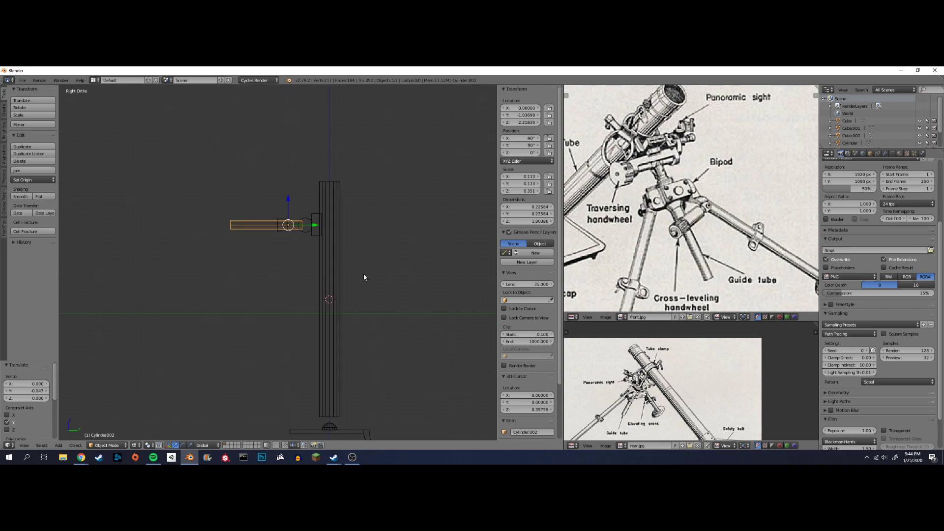
key("shift+d")
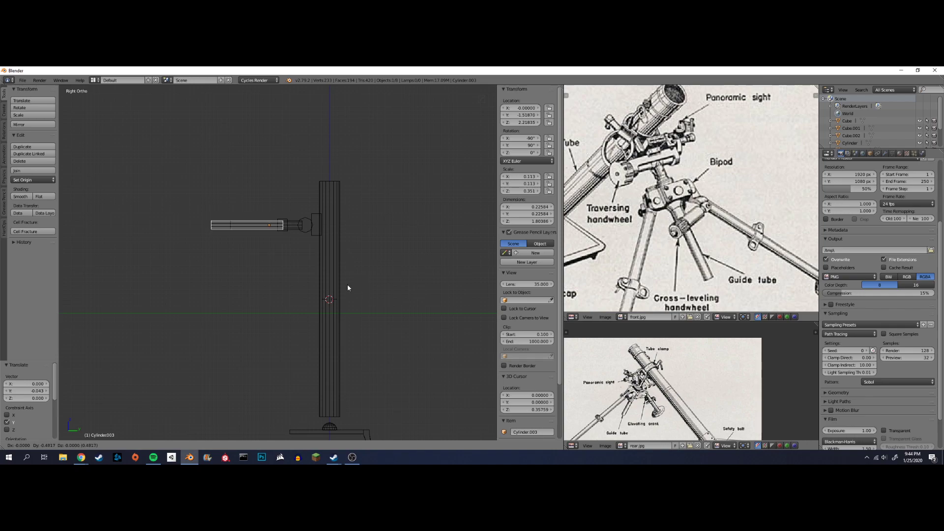
left_click(344, 299)
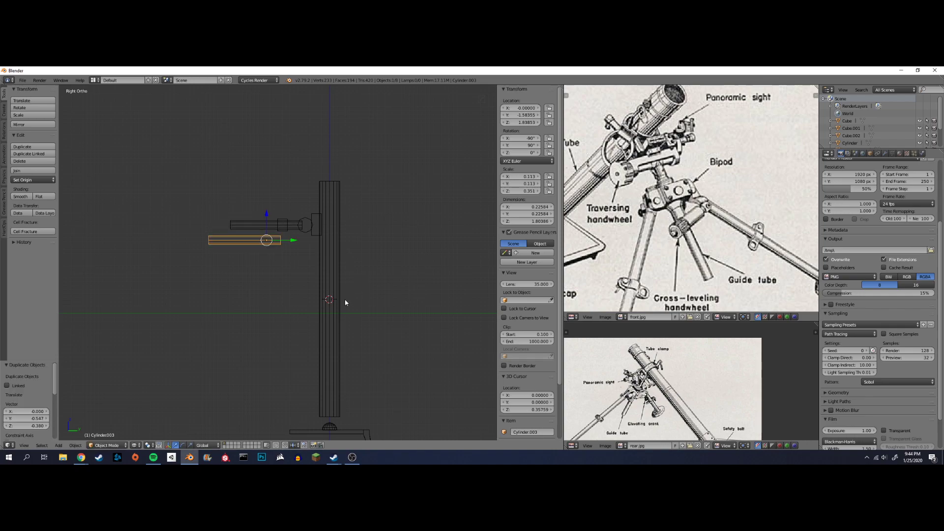
Step: Snap the 3D cursor to the small block around the thin cylinder
scroll(289, 197, "up", 4)
right_click(293, 175)
key("shift+s")
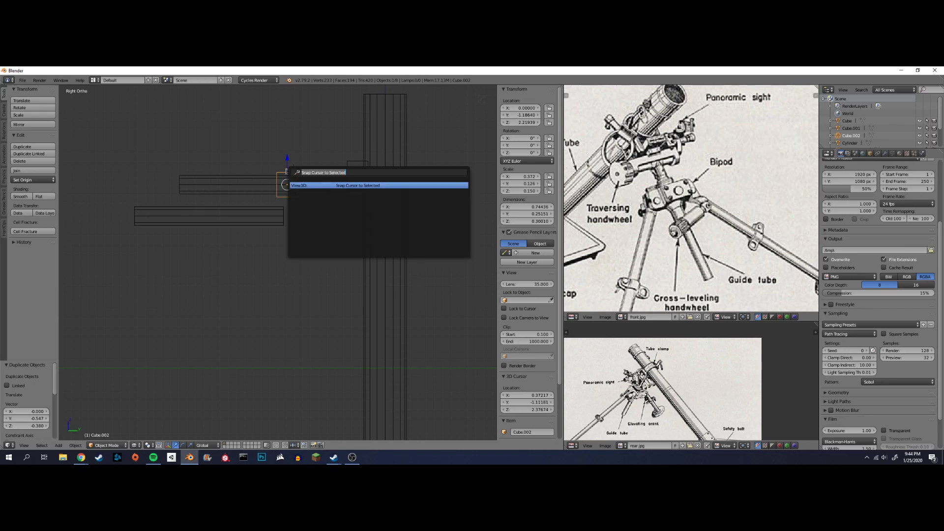
left_click(295, 185)
Step: Move the duplicated cylinder about 0.05 along Y and 0.38 along Z so its inner end sits inside the small block
right_click(272, 216)
scroll(297, 236, "up", 2)
middle_click_drag(326, 225, 342, 285, "shift")
key("g")
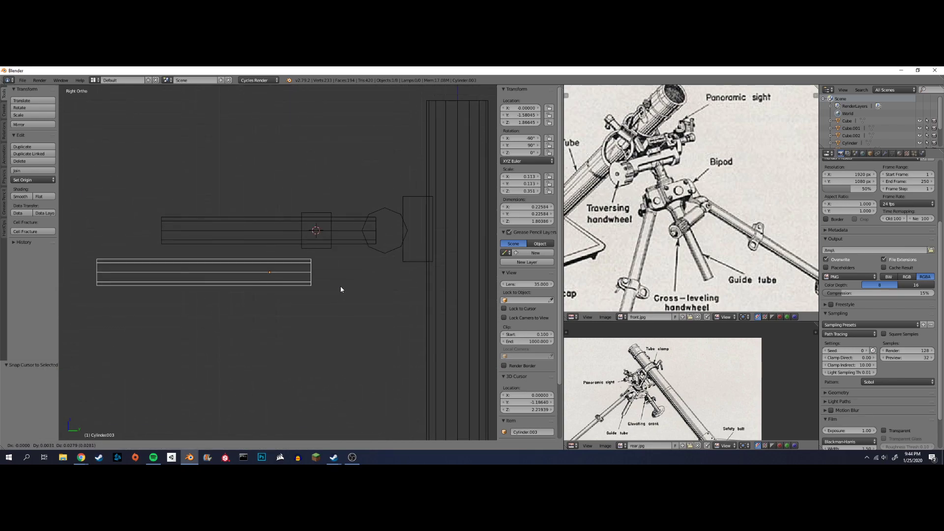
left_click(346, 250)
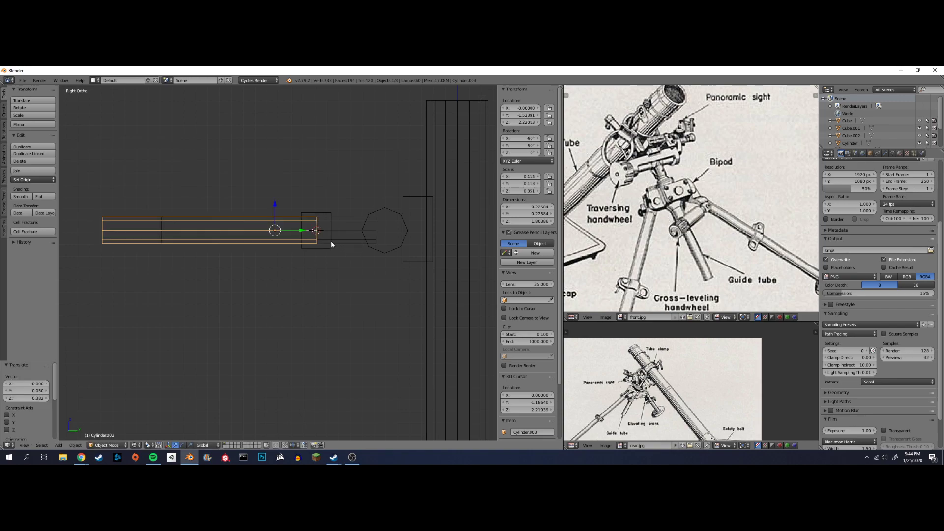
Step: Set the duplicated cylinder's origin to the 3D cursor inside the small block
key("space")
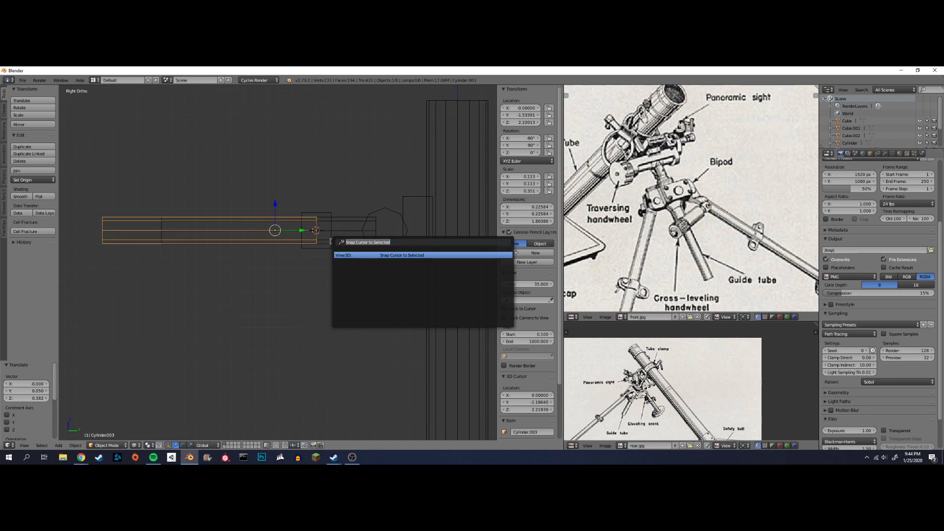
key("BackSpace")
key("Escape")
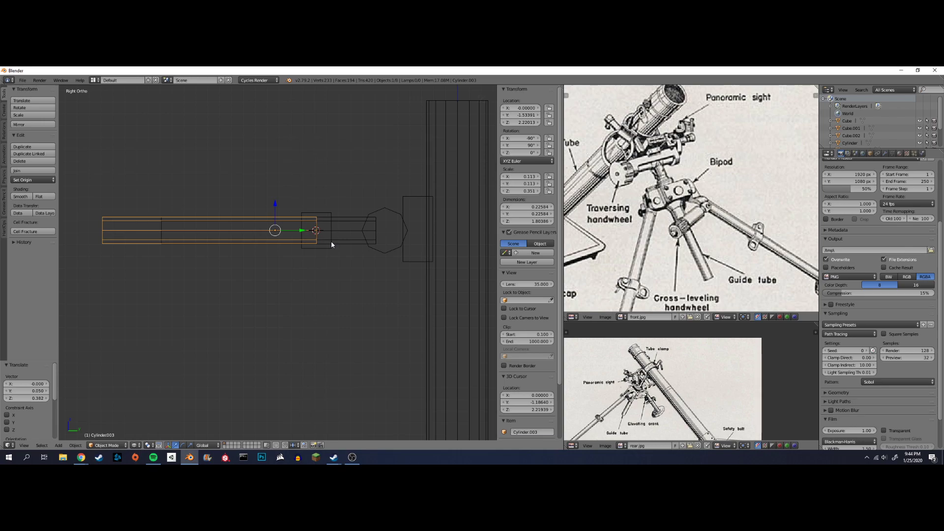
key("ctrl+shift+alt+c")
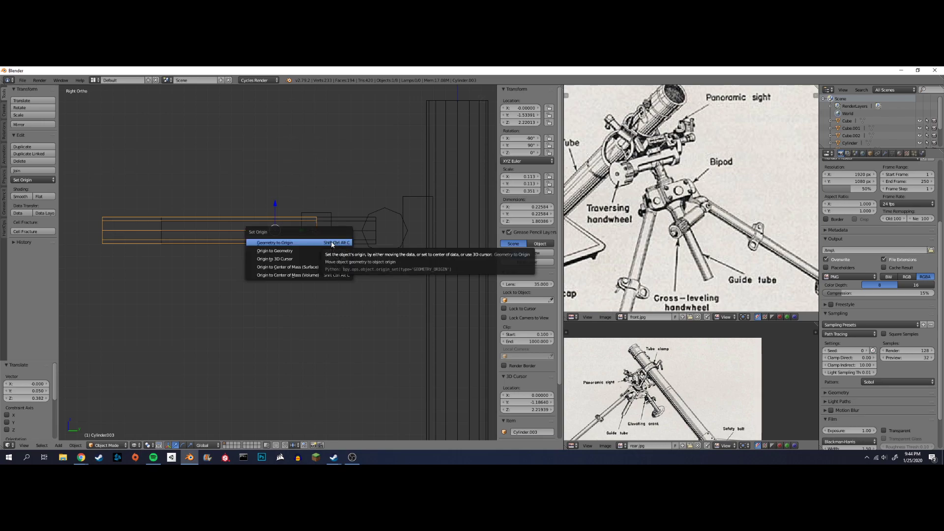
left_click(274, 259)
scroll(324, 207, "down", 1)
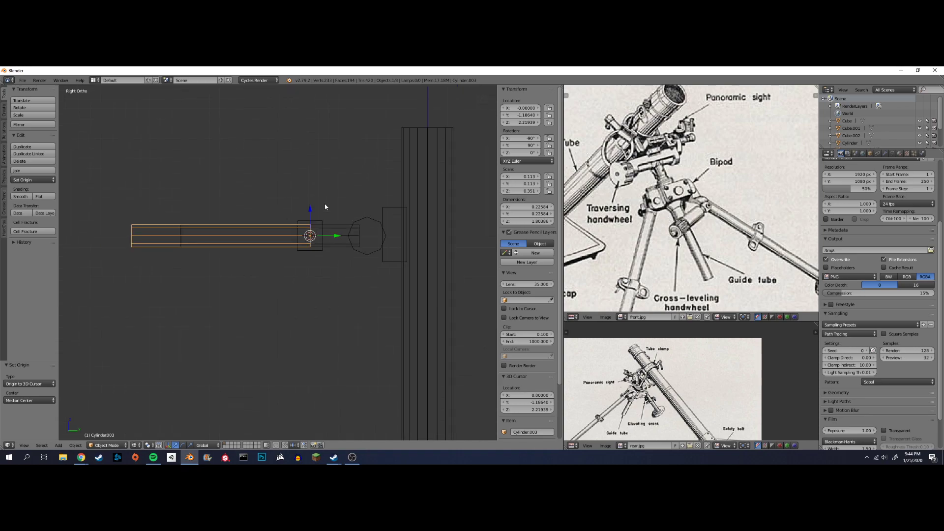
scroll(320, 245, "down", 3)
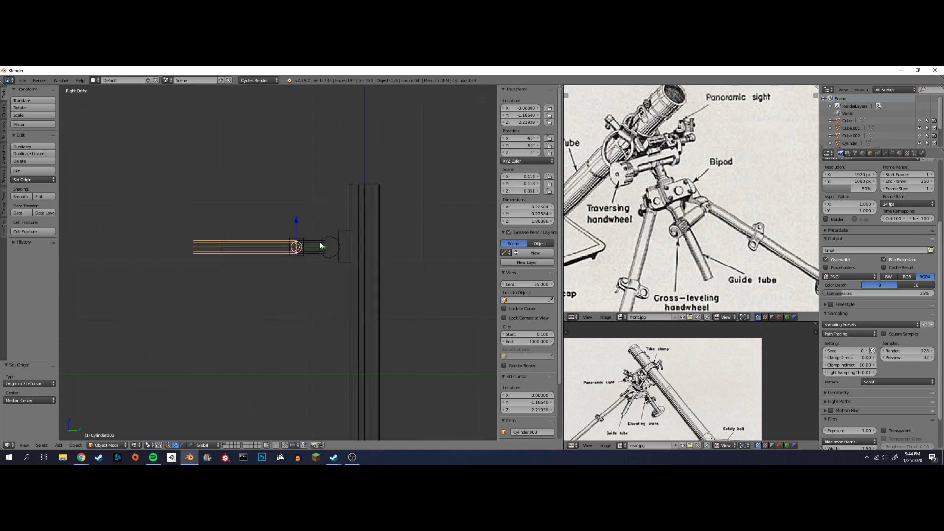
key("r")
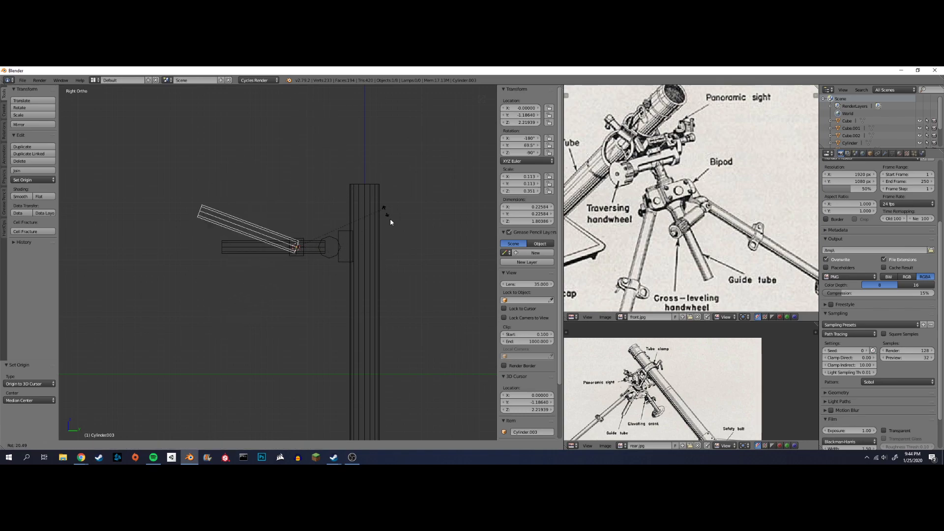
key("Escape")
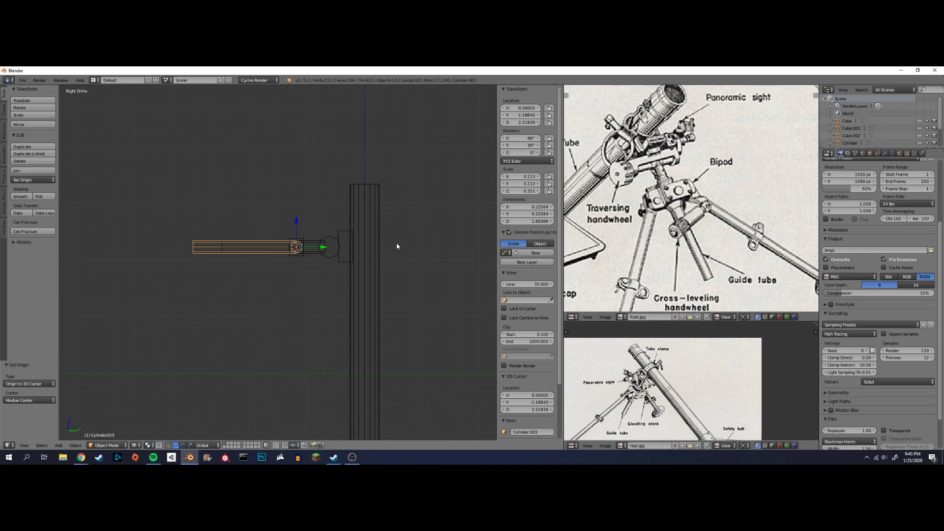
Step: Try rotating the duplicated cylinder 45° and back by about 2.57° in the top view, and undo both rotations
key("KP_7")
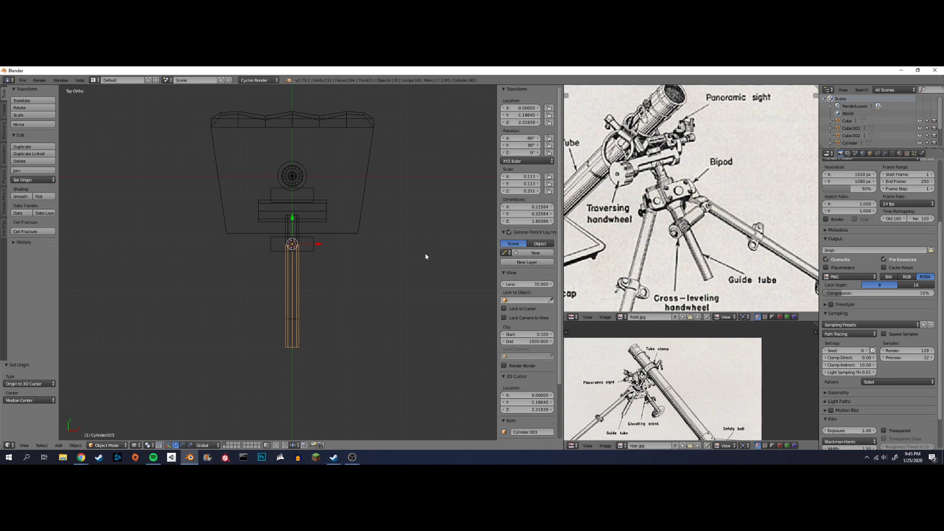
type("r45")
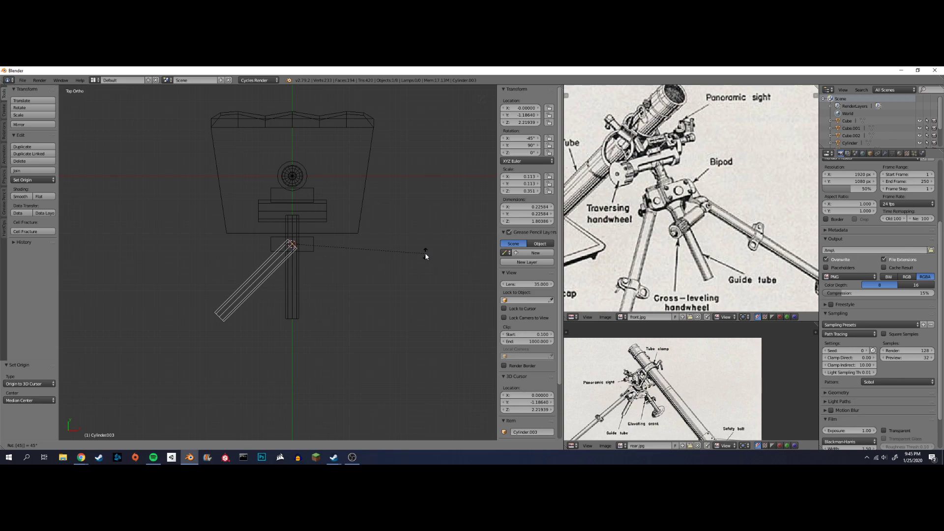
key("Return")
key("r")
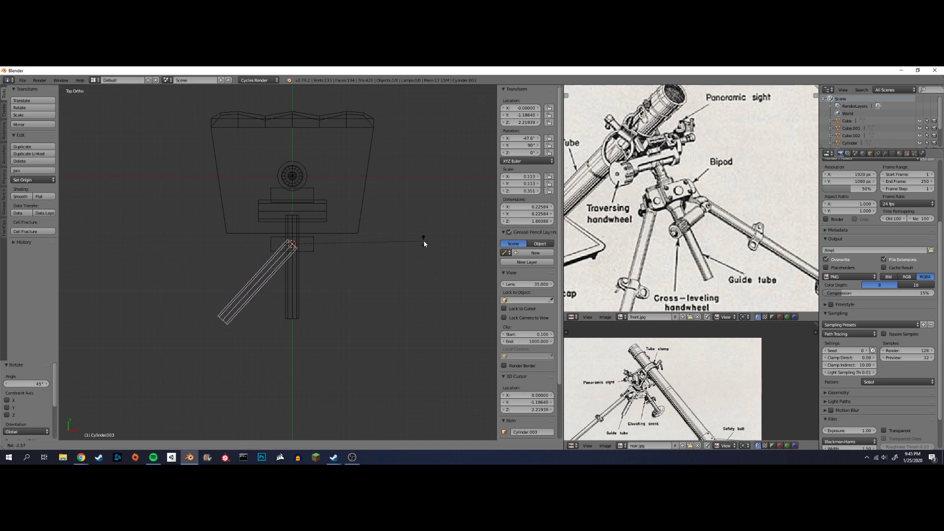
left_click(424, 243)
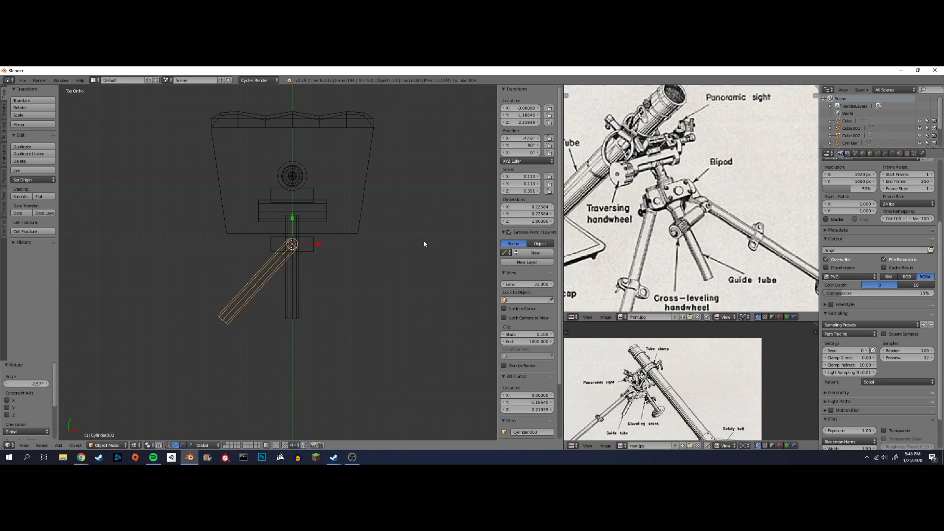
key("Tab")
key("Tab")
key("ctrl+z")
key("ctrl+z")
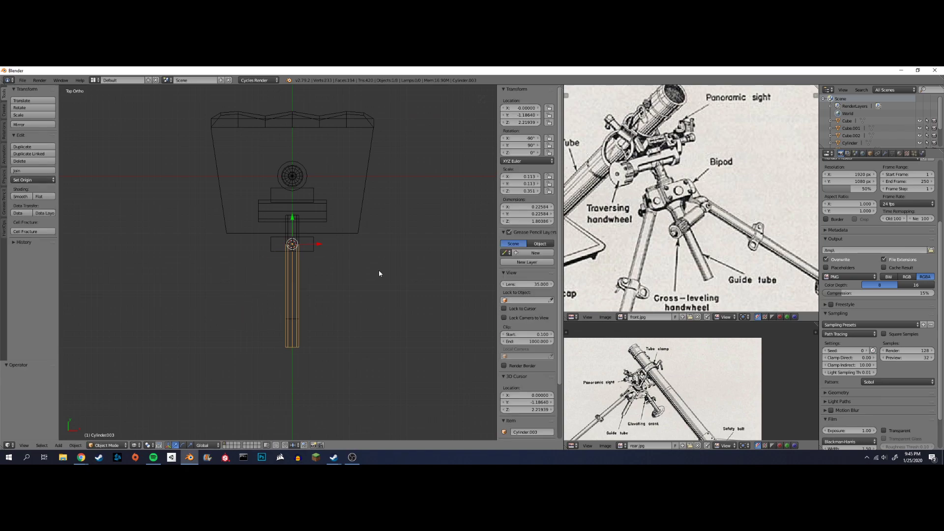
Step: Lengthen the duplicated cylinder into a bipod leg by moving its outer end vertices about -1.20 along Y, using the reference drawings as a guide
scroll(332, 305, "down", 2)
key("Tab")
key("a")
key("a")
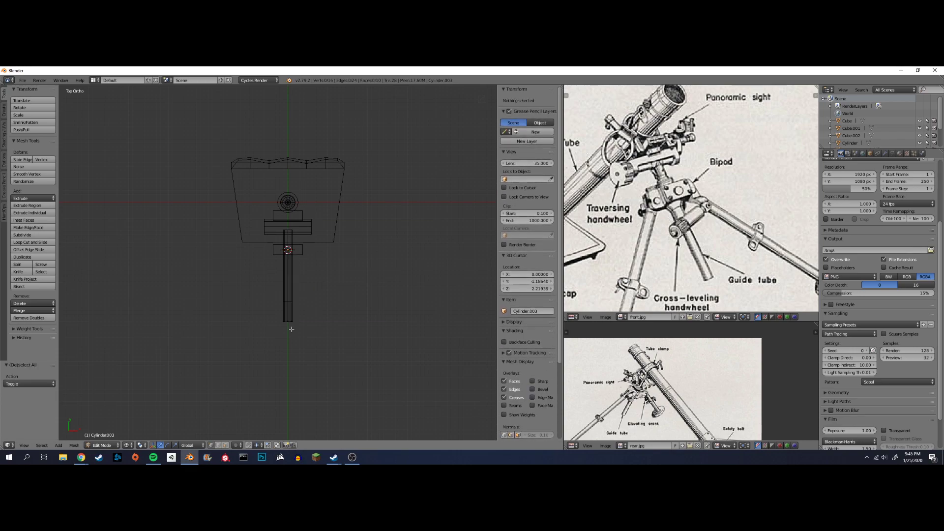
key("c")
left_click_drag(288, 324, 301, 325)
right_click(302, 325)
scroll(681, 238, "down", 4)
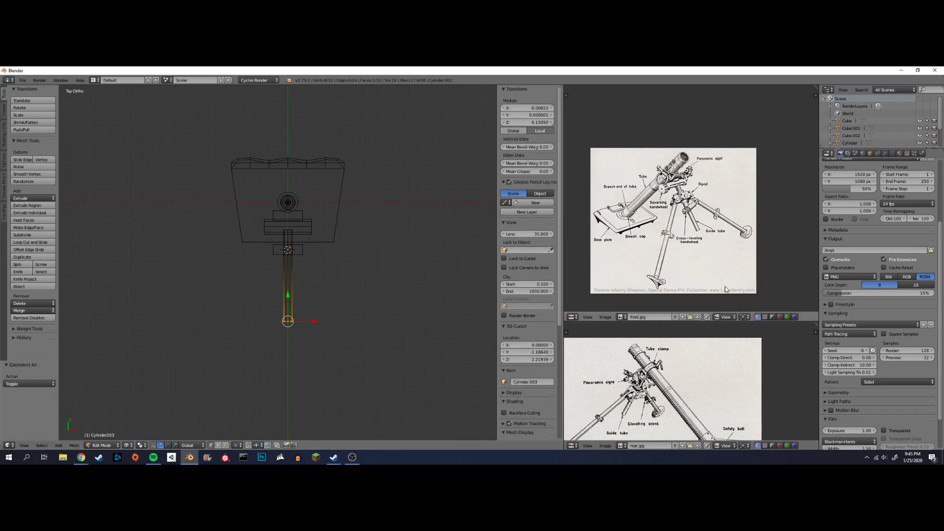
scroll(678, 370, "down", 2)
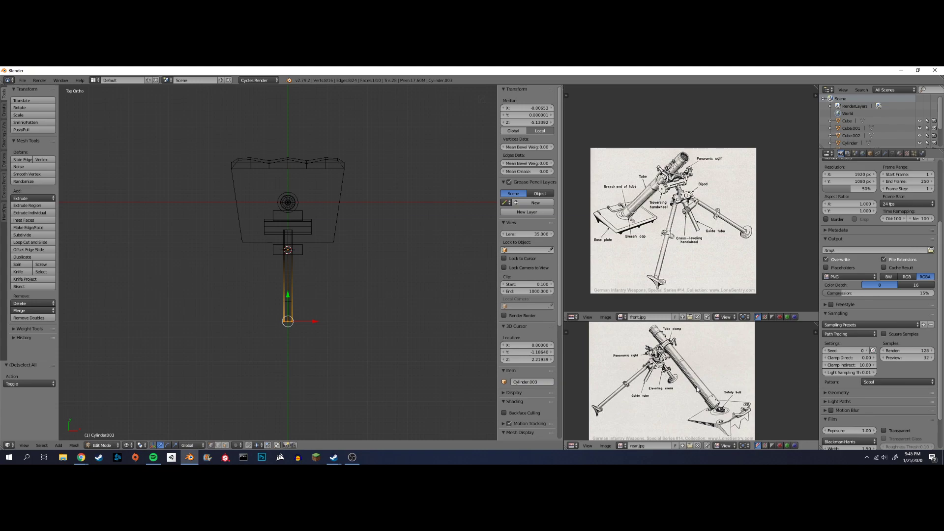
scroll(684, 370, "up", 2)
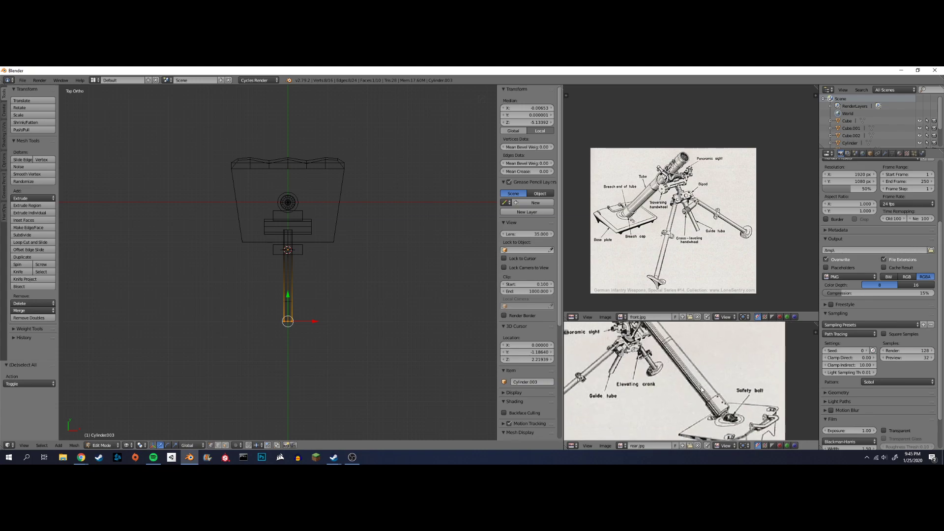
scroll(390, 295, "down", 2)
mouse_move(393, 292)
middle_mouse_down()
mouse_move(330, 225)
mouse_move(330, 263)
middle_mouse_up()
key("KP_5")
key("z")
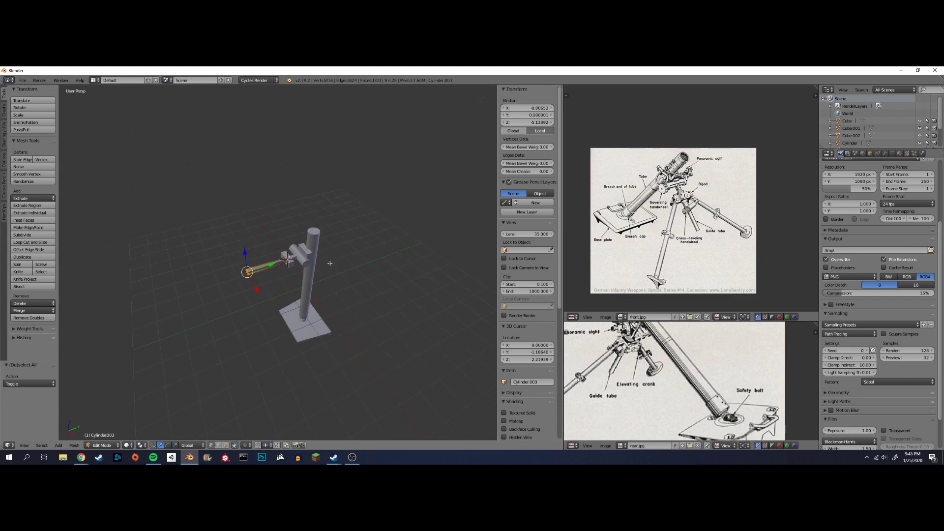
left_click_drag(273, 266, 241, 271)
Step: Extrude the leg's outer end by about 0.13 and scale it up into a flared foot about 0.56 across
middle_click_drag(241, 271, 348, 289)
key("e")
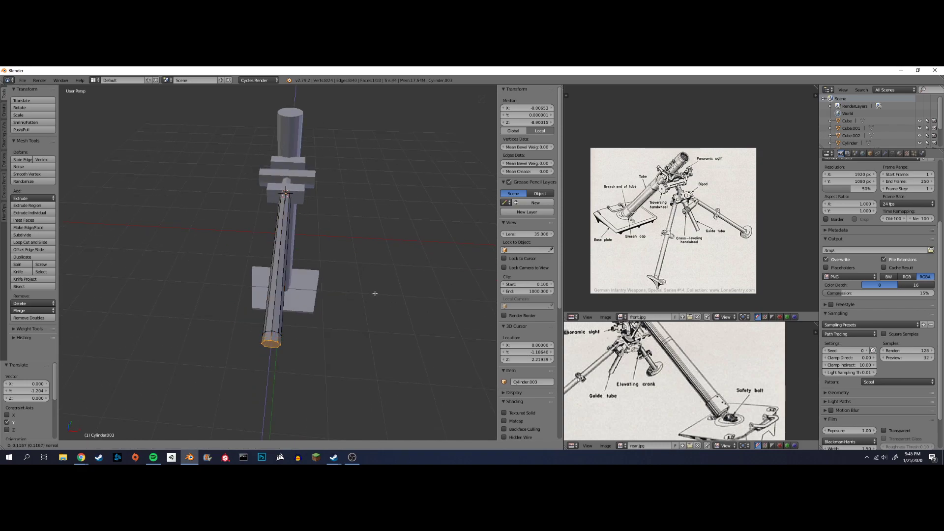
left_click(374, 293)
key("s")
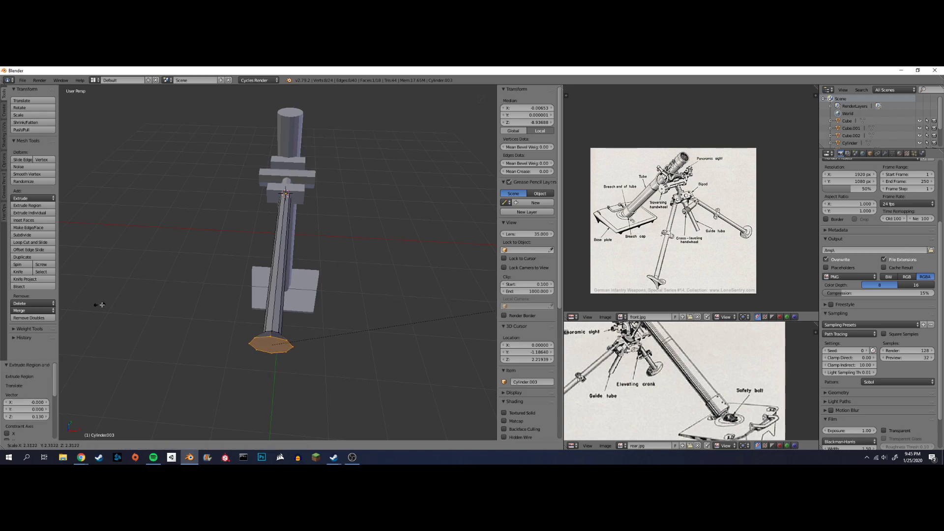
left_click(110, 306)
middle_click_drag(202, 307, 300, 252)
key("Tab")
key("a")
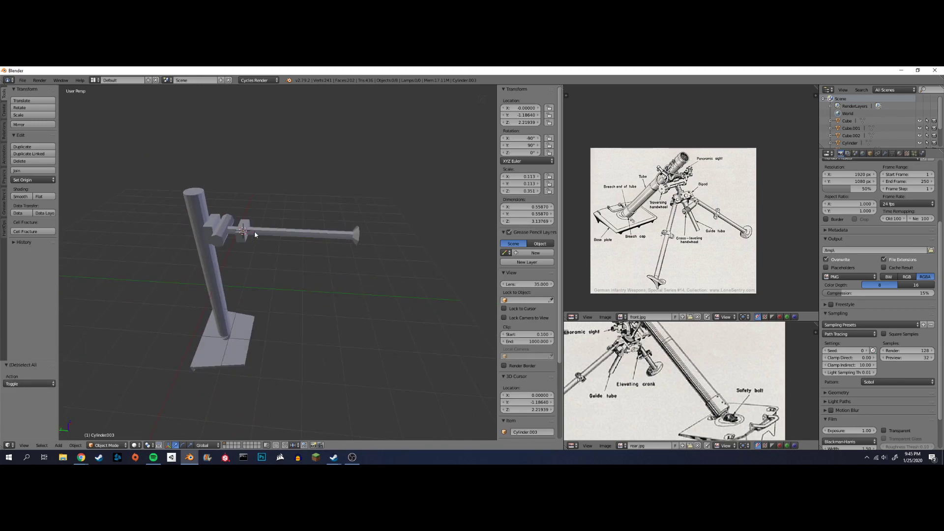
Step: Rotate the flared leg 45° about its origin in the orthographic top view
scroll(276, 250, "up", 3)
right_click(275, 248)
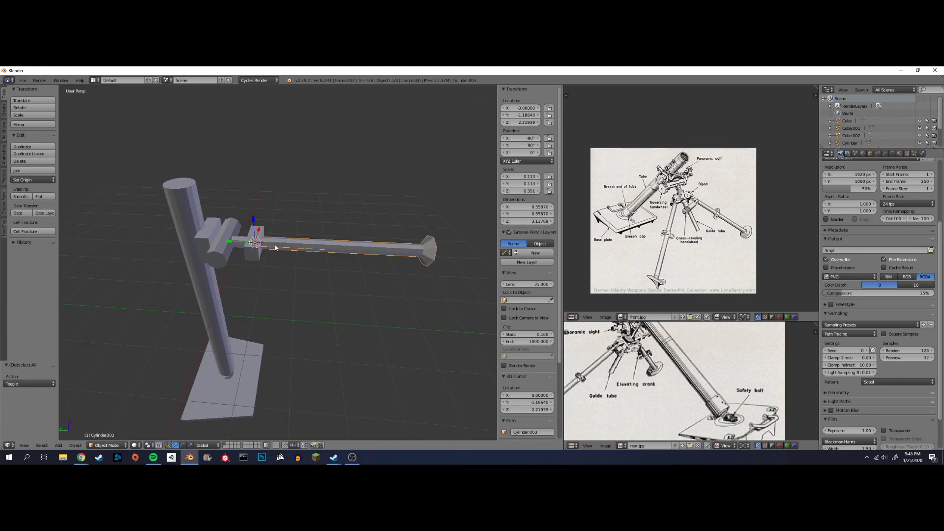
key("KP_7")
key("KP_7")
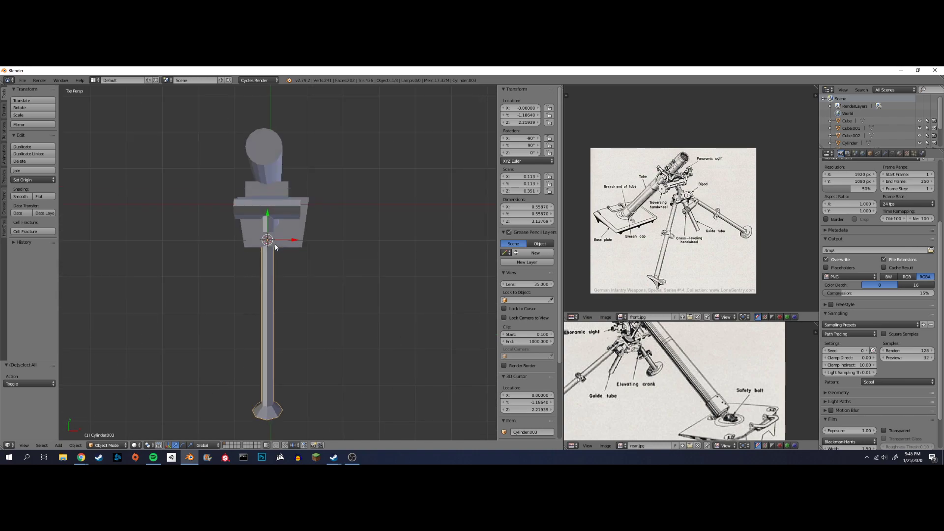
key("KP_5")
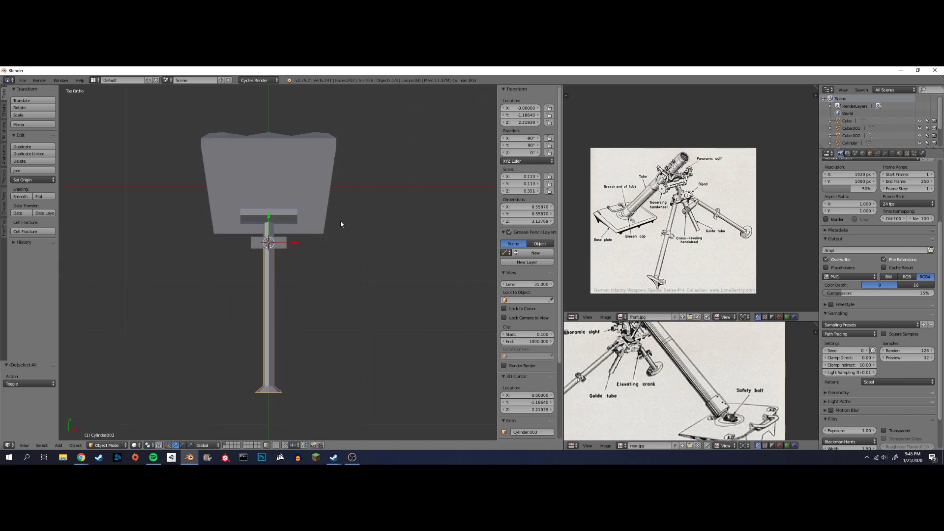
key("r")
key("x")
key("4")
key("5")
key("Return")
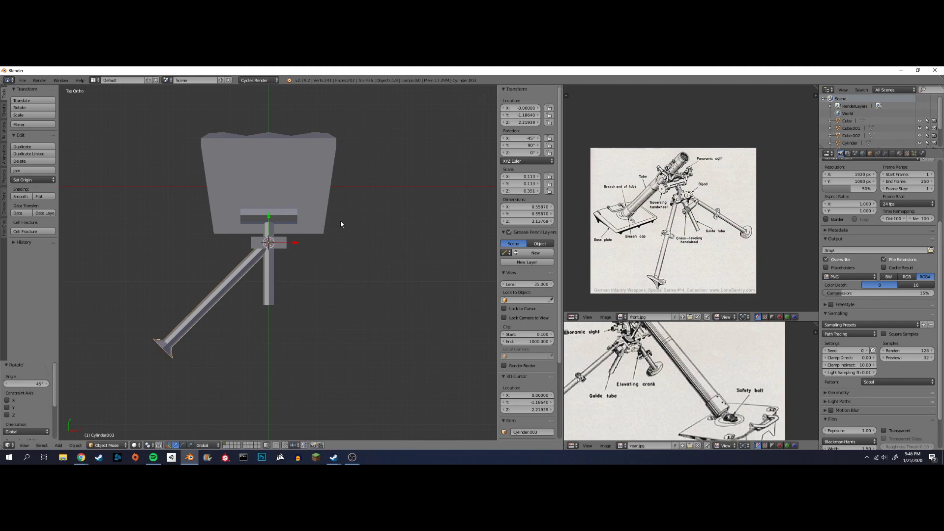
Step: Duplicate the angled leg in place and rotate the copy by -45° twice in the top view to form the opposite leg
key("shift+d")
key("Escape")
type("r")
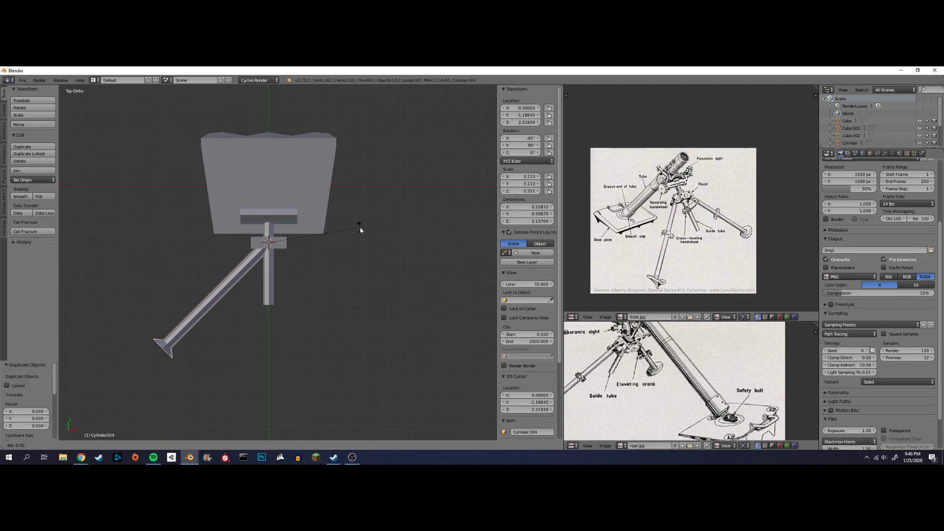
type("x-45")
key("Return")
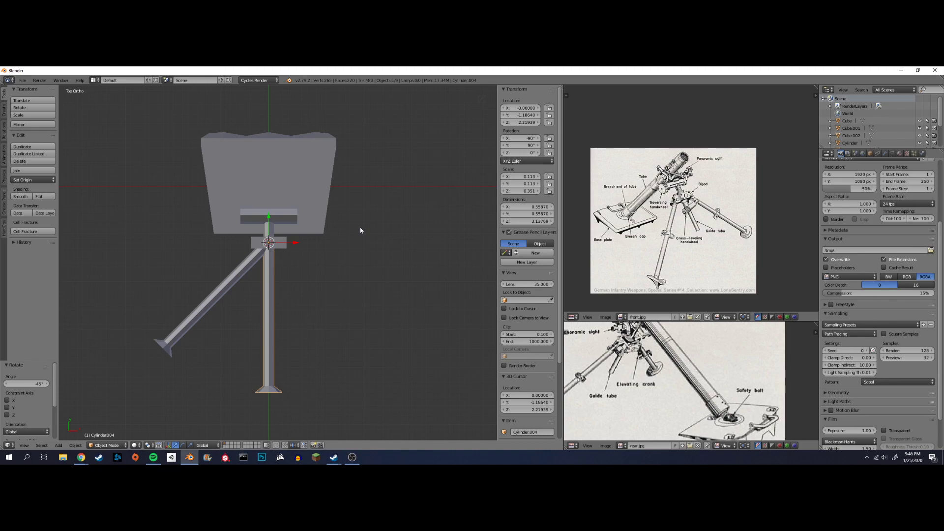
type("r")
type("-45")
key("Return")
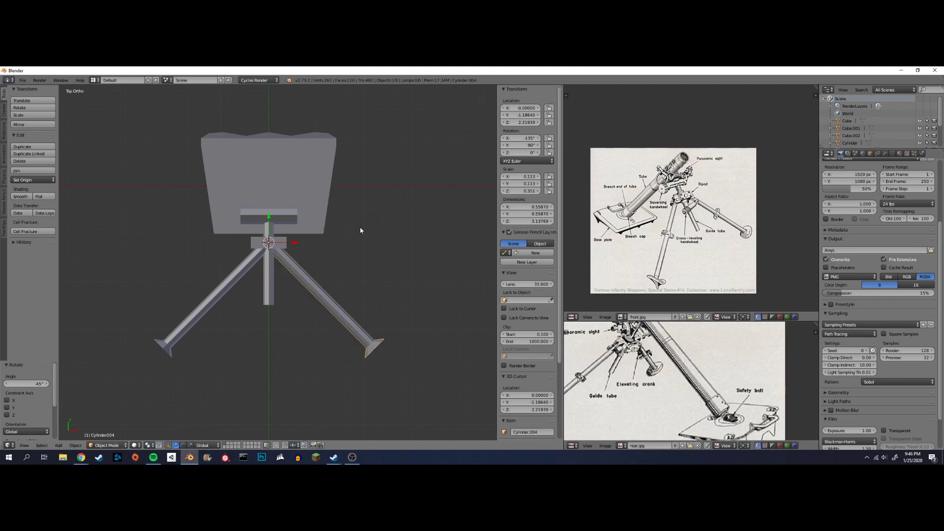
Step: Move the right-hand bipod leg outward along X to about 0.25, toward the end of the mount block
key("z")
key("z")
scroll(365, 235, "down", 1)
middle_click_drag(364, 234, 379, 241)
scroll(379, 240, "up", 3)
scroll(694, 200, "up", 3)
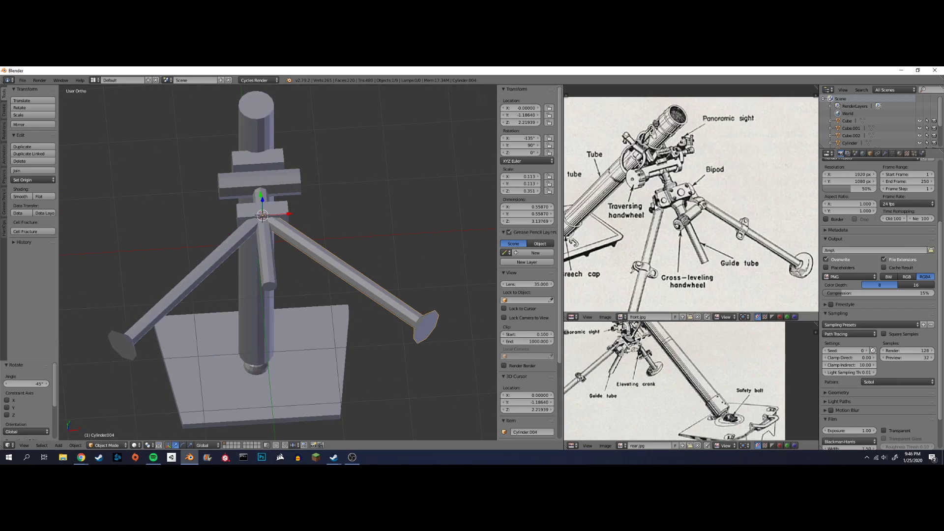
scroll(295, 216, "up", 2)
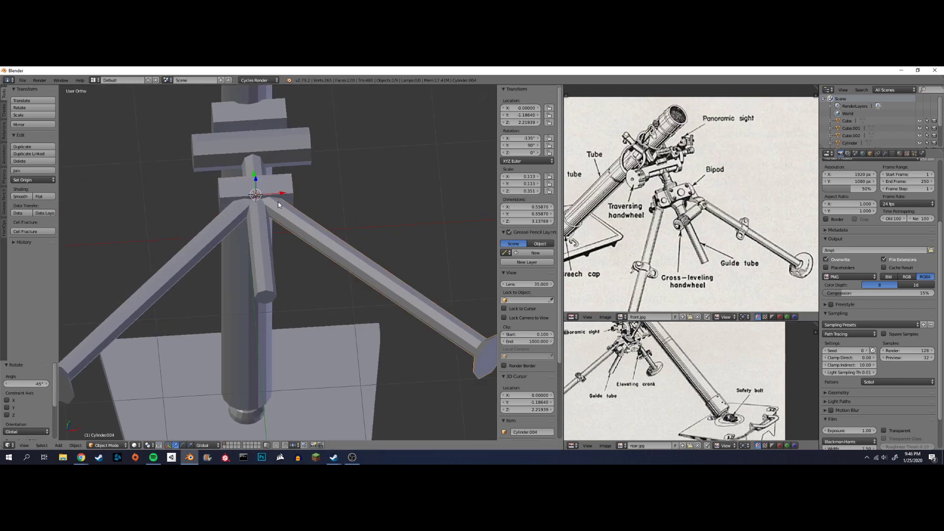
scroll(278, 203, "up", 2)
left_click_drag(277, 207, 303, 207)
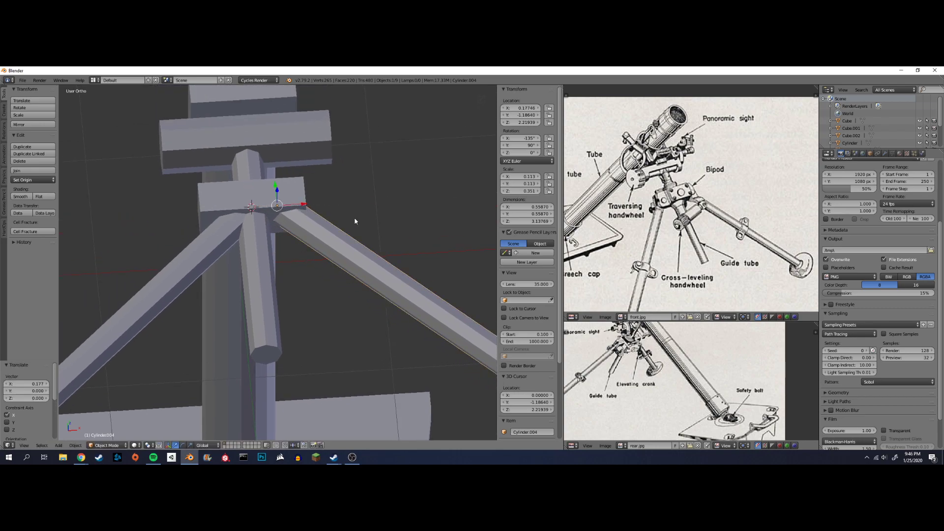
middle_click_drag(242, 218, 319, 229)
left_click_drag(318, 229, 319, 228)
middle_click_drag(320, 228, 318, 209)
right_click(243, 246)
right_click(298, 224)
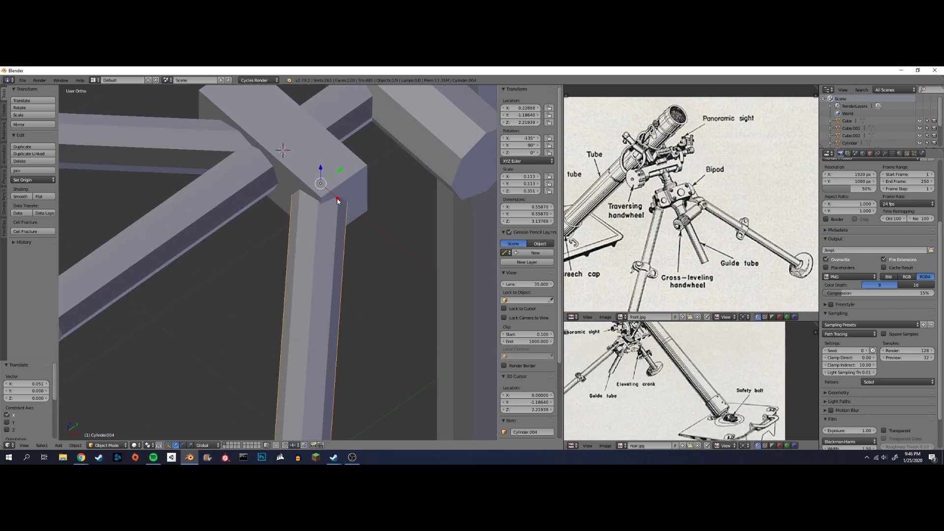
left_click_drag(338, 200, 338, 206)
Step: Move the opposite bipod leg outward along X to about -0.24, toward the other end of the mount block
middle_click_drag(260, 201, 320, 204)
right_click(187, 219)
middle_click_drag(188, 220, 207, 227)
left_click_drag(235, 178, 200, 216)
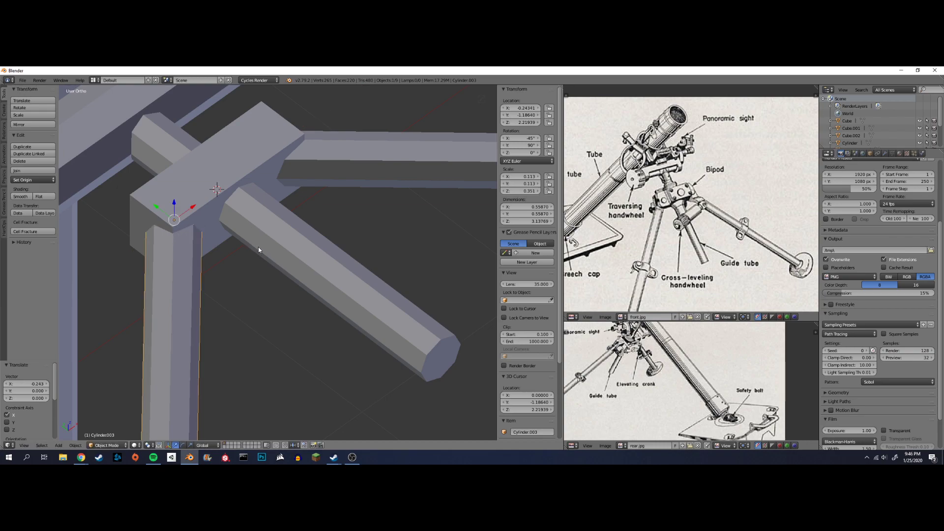
scroll(258, 247, "down", 8)
key("a")
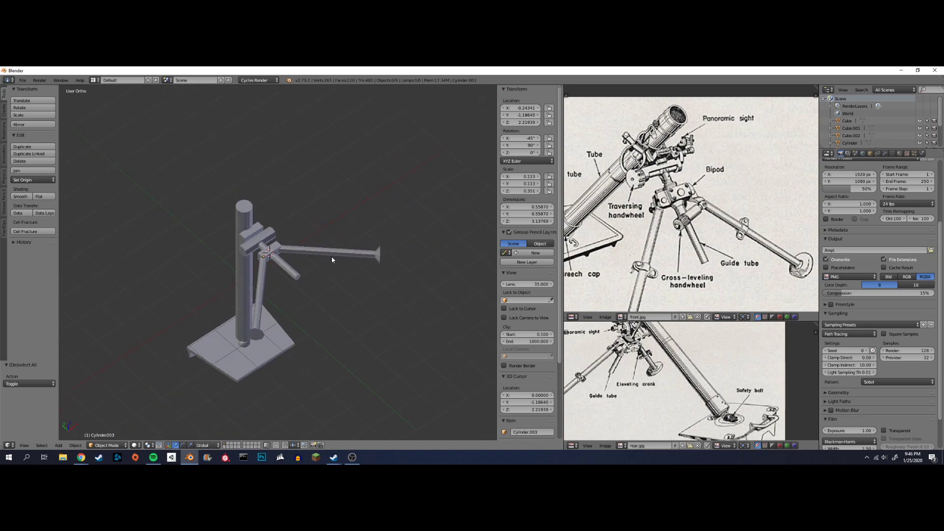
Step: Rotate the left-hand bipod leg by -10° in the orthographic top view
middle_click_drag(329, 265, 279, 271)
right_click(246, 264)
scroll(283, 284, "up", 3)
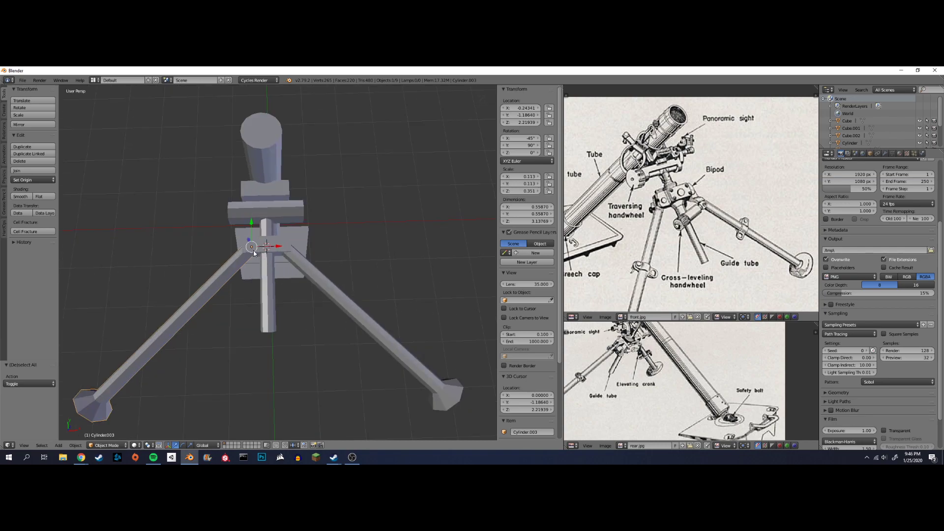
middle_click_drag(250, 251, 286, 275, "shift")
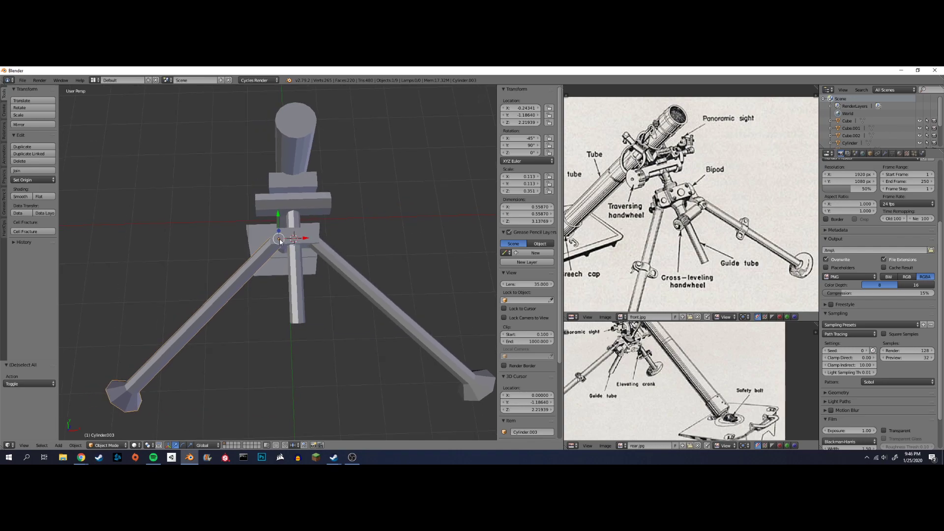
key("r")
right_click(265, 247)
key("KP_7")
scroll(323, 267, "up", 2)
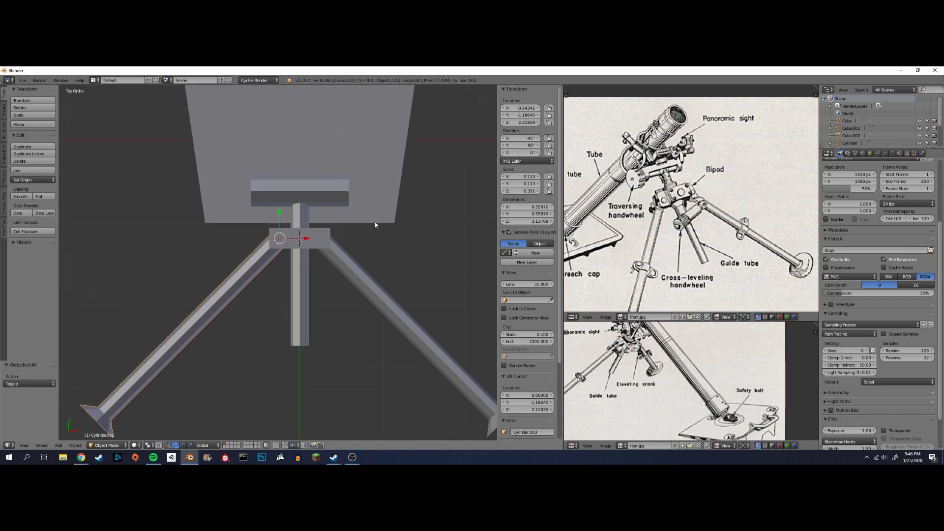
type("r")
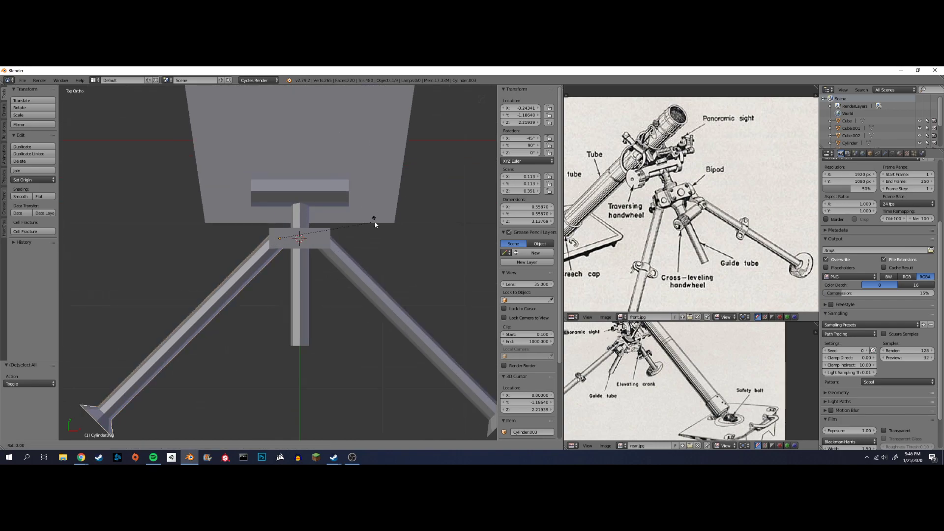
type("-10")
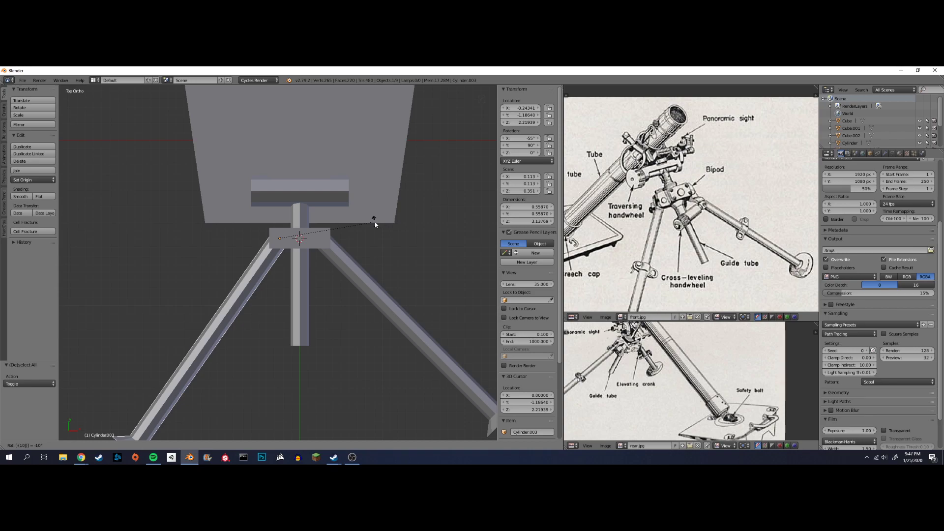
key("Return")
Step: Rotate the right-hand bipod leg by 10° in the top view to mirror the other leg's angle
right_click(358, 273)
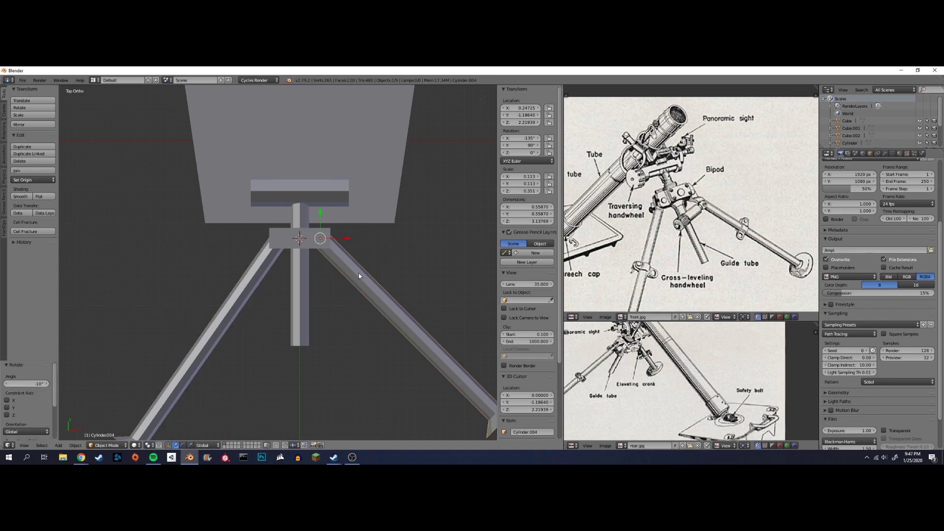
type("r10")
key("Return")
key("a")
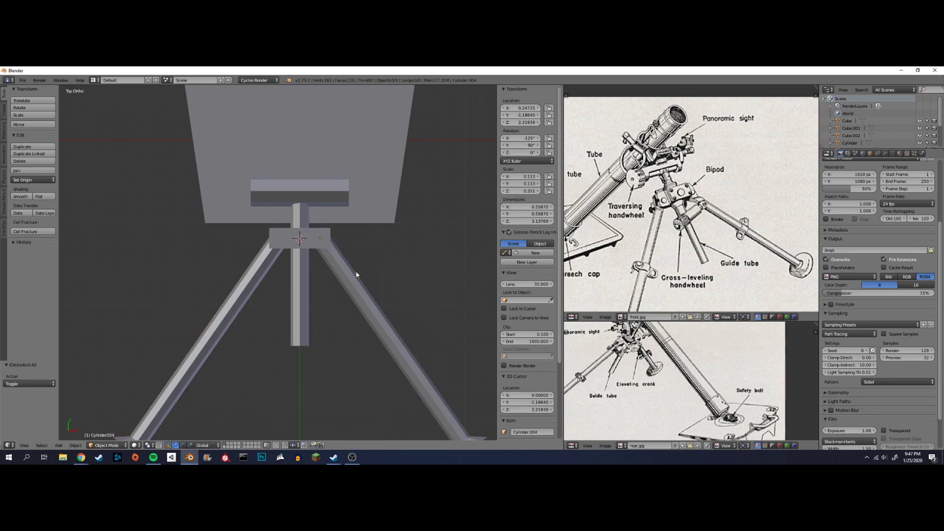
Step: Scale the mount block joining the bipod legs along Z and along X
middle_click_drag(358, 274, 361, 243)
scroll(361, 243, "up", 2)
key("z")
key("z")
scroll(392, 256, "down", 4)
middle_click_drag(339, 289, 258, 267)
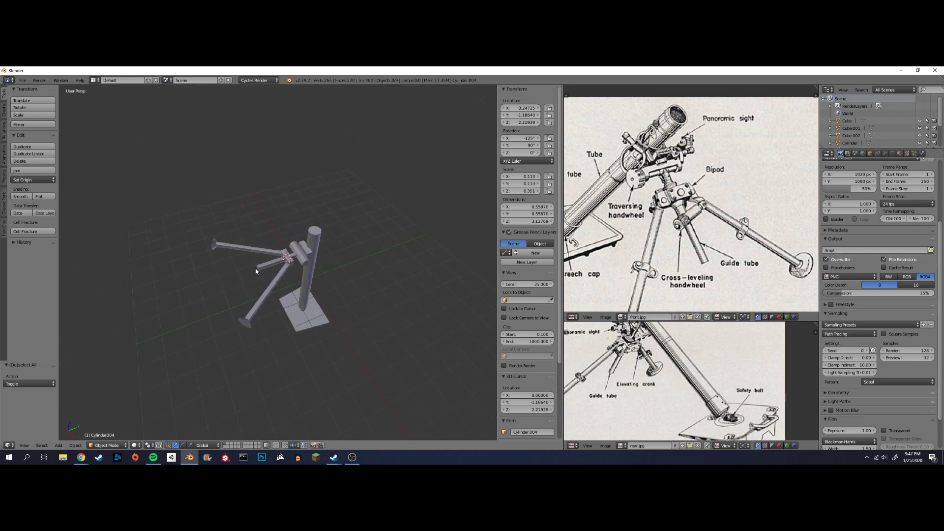
scroll(322, 256, "up", 5)
scroll(334, 232, "up", 2)
middle_click_drag(364, 241, 171, 243, "shift")
right_click(297, 251)
key("s")
key("z")
left_click(345, 230)
key("s")
key("x")
left_click(405, 268)
key("a")
scroll(340, 255, "down", 2)
scroll(243, 292, "up", 3)
Step: Add an edge loop around the mortar tube and slide it down near the breech end, following the rear reference drawing
right_click(248, 295)
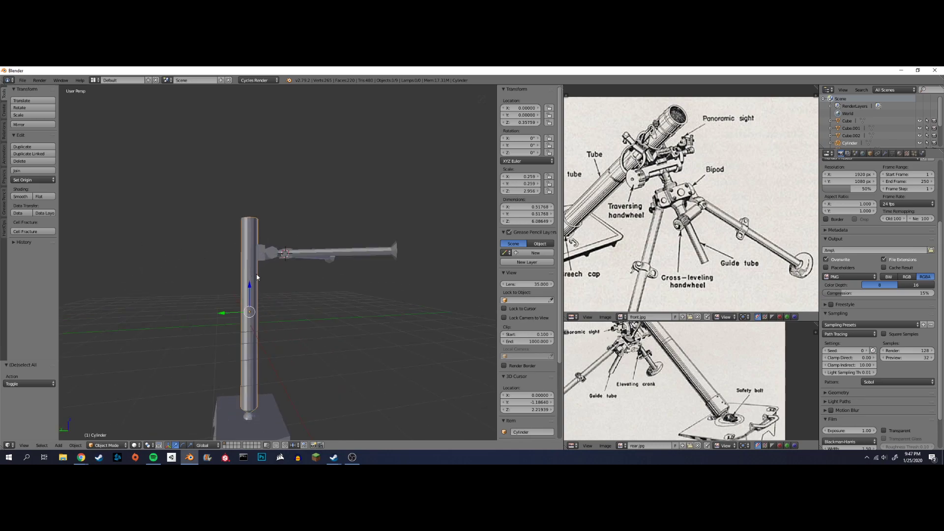
scroll(678, 365, "down", 2)
middle_click_drag(678, 364, 681, 376)
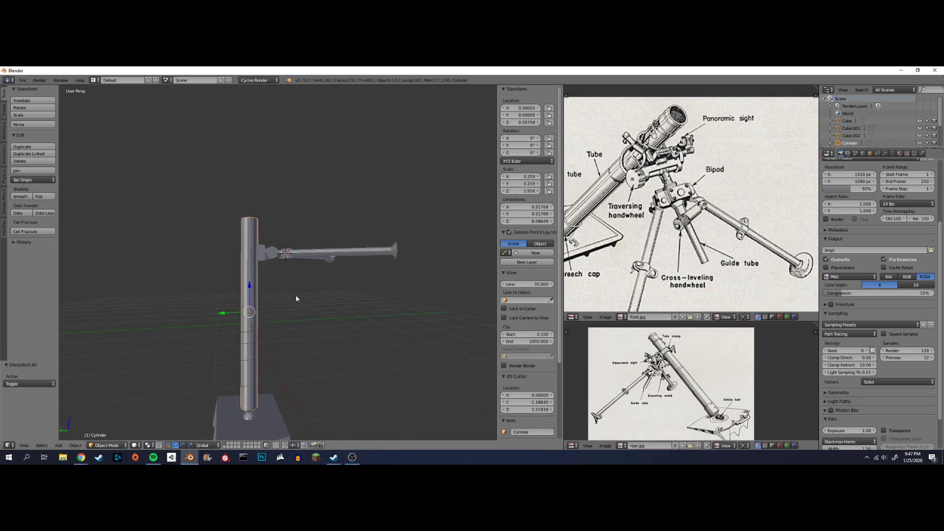
middle_click_drag(295, 299, 333, 268)
scroll(716, 412, "up", 2)
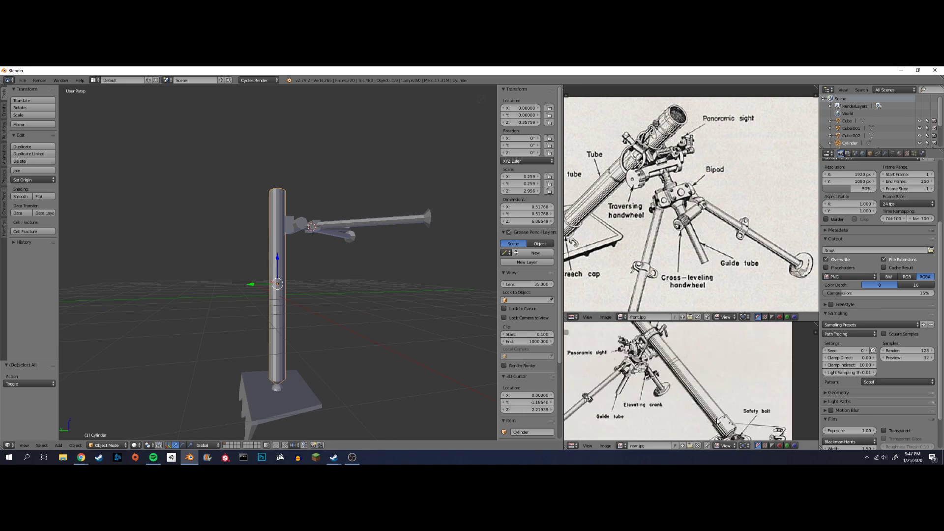
middle_click_drag(396, 297, 317, 223)
scroll(382, 293, "up", 2)
scroll(346, 268, "up", 1)
key("Tab")
key("a")
key("ctrl+r")
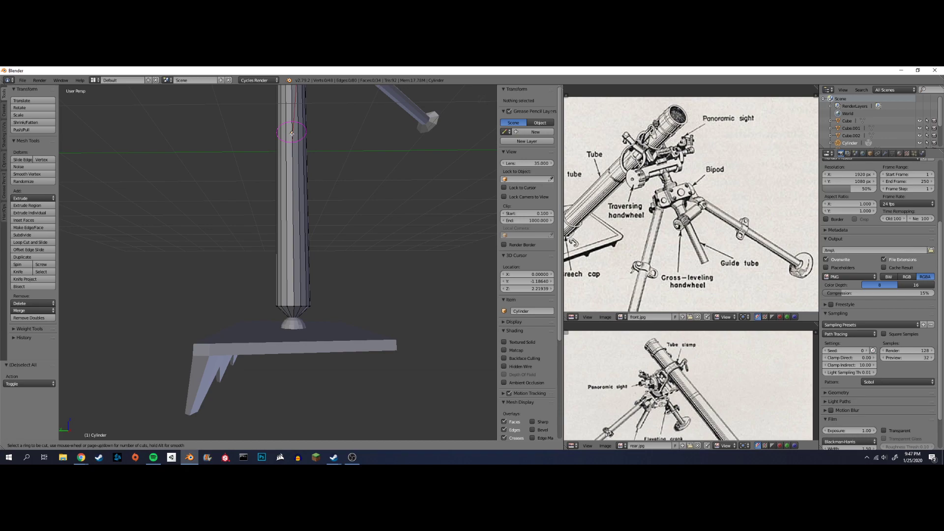
left_click(292, 133)
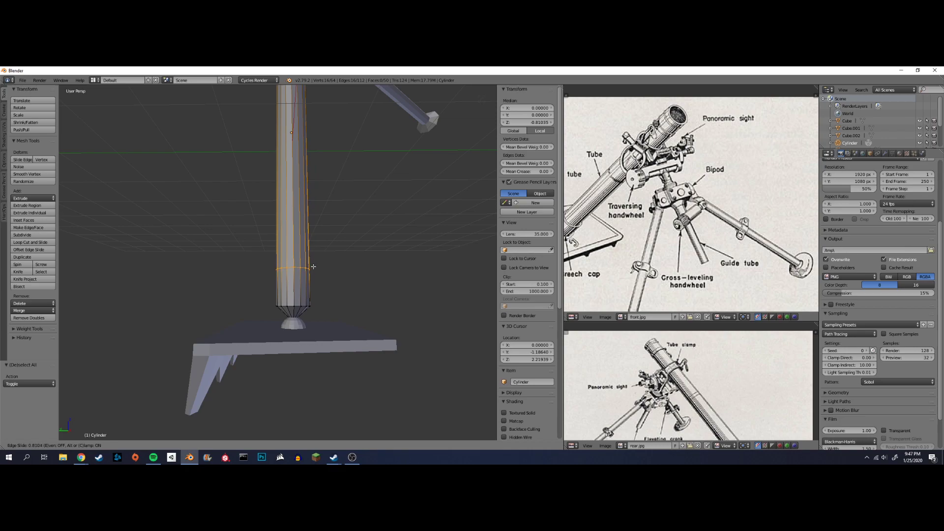
left_click(313, 265)
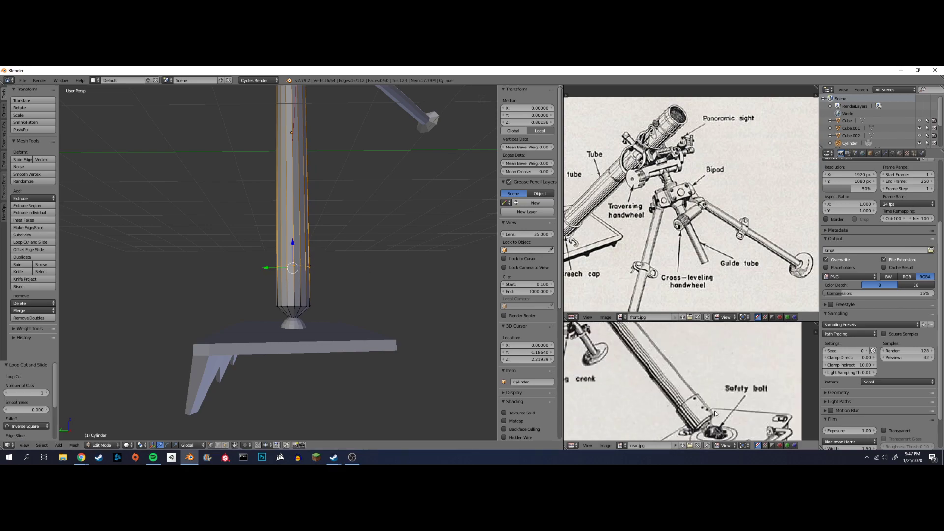
Step: Slide the tube's new edge loop slightly further toward the breech end, by a factor of about 0.137
scroll(425, 290, "up", 2)
key("g")
key("g")
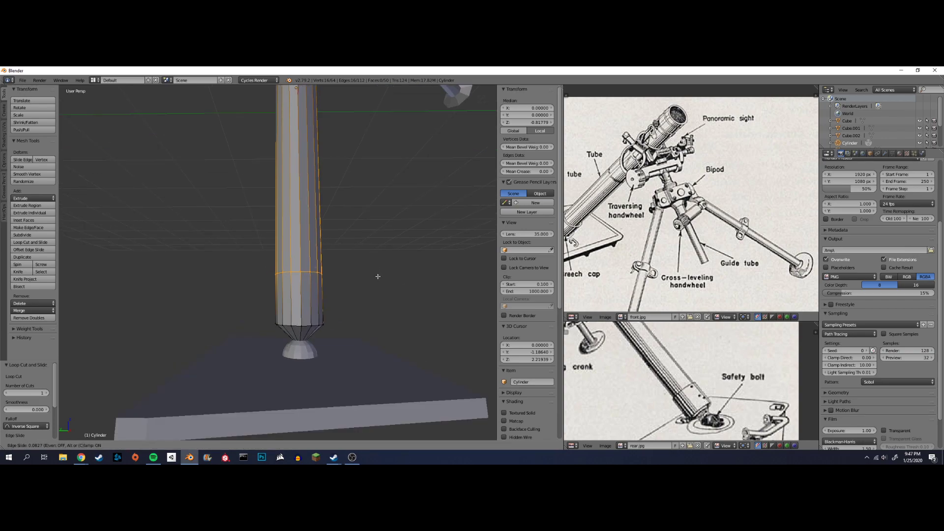
left_click(377, 287)
key("a")
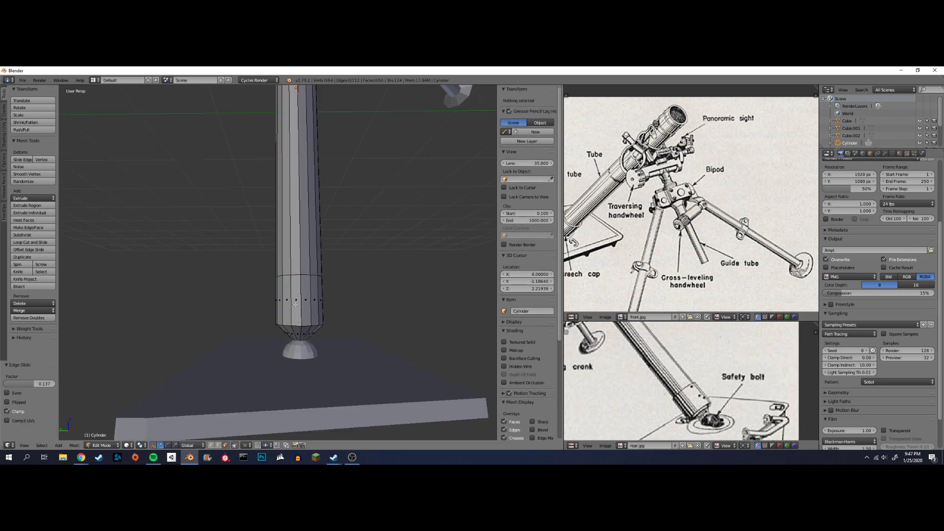
Step: Extrude the face ring at the tube's breech end in place and scale it outward by about 1.16, excluding Z, to form the breech cap
right_click(298, 299, "alt")
middle_click_drag(337, 300, 325, 273, "shift")
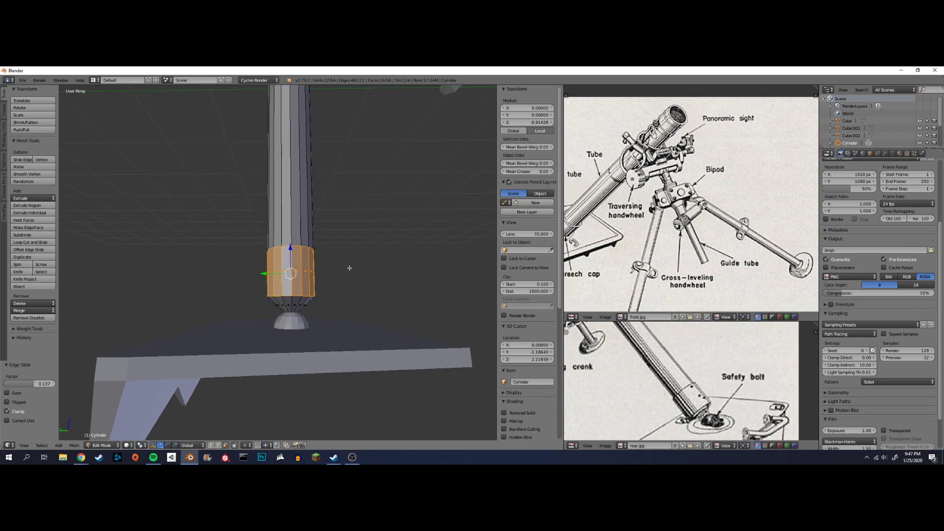
middle_click_drag(362, 250, 371, 268)
key("e")
right_click(394, 255)
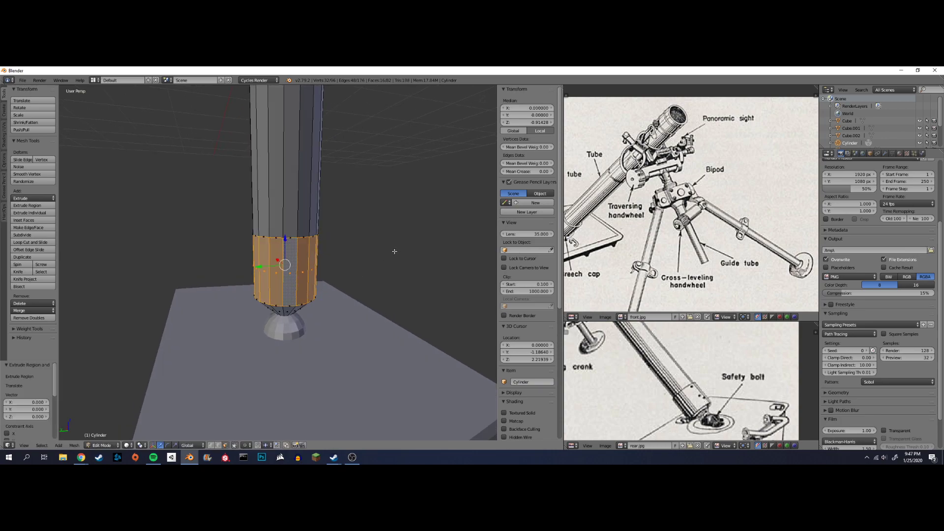
key("s")
key("shift+z")
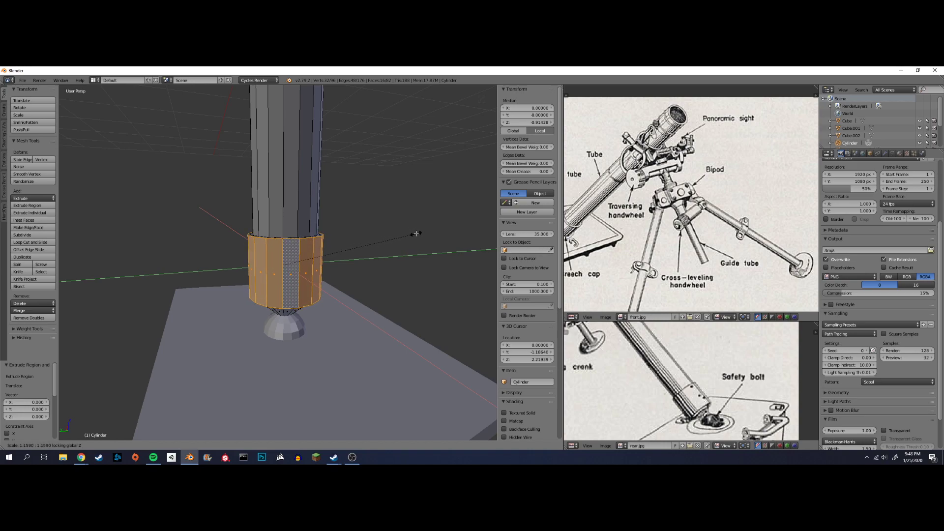
left_click(415, 233)
key("Tab")
Step: Examine the tube clamp and muzzle end of the mortar in the rear reference drawing
middle_click_drag(415, 234, 328, 239)
scroll(365, 231, "up", 3)
scroll(383, 212, "up", 2)
middle_click_drag(382, 214, 366, 241, "shift")
middle_click_drag(609, 331, 687, 421)
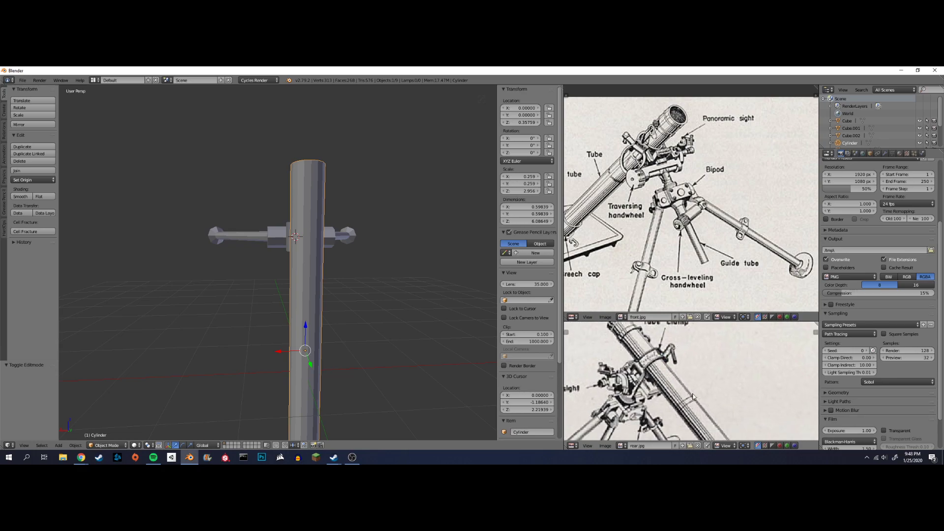
scroll(694, 397, "down", 1)
scroll(694, 397, "up", 3)
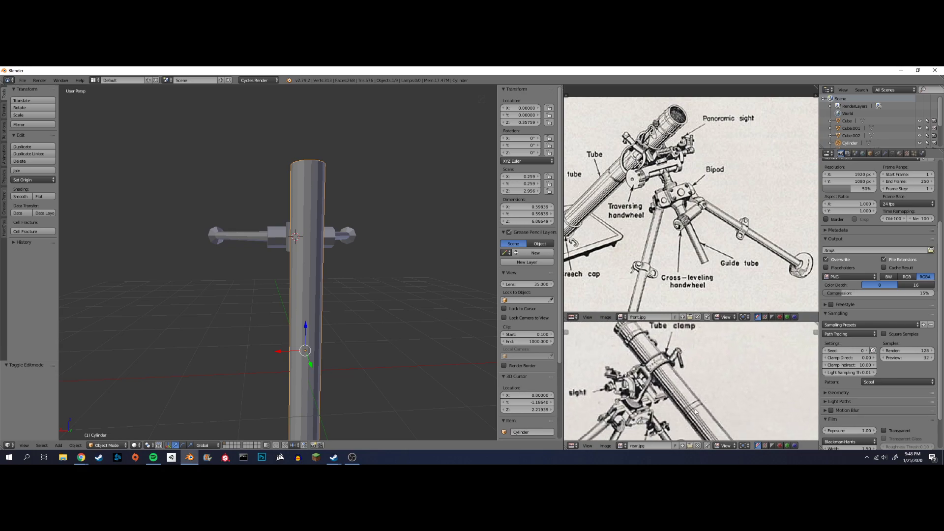
scroll(690, 393, "down", 1)
middle_click_drag(680, 380, 696, 395)
scroll(696, 394, "up", 1)
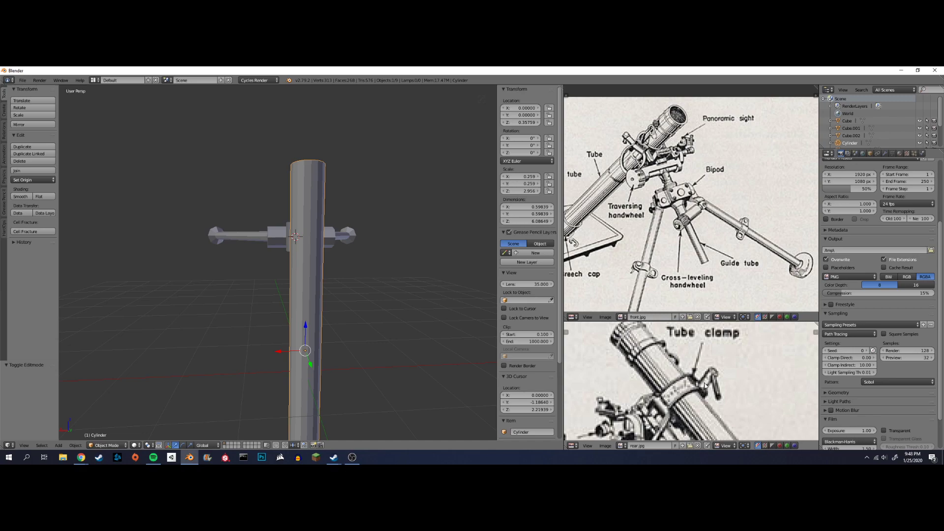
scroll(694, 383, "down", 1)
scroll(697, 409, "up", 2)
middle_click_drag(696, 406, 742, 439)
scroll(686, 383, "up", 3)
middle_click_drag(664, 369, 696, 382)
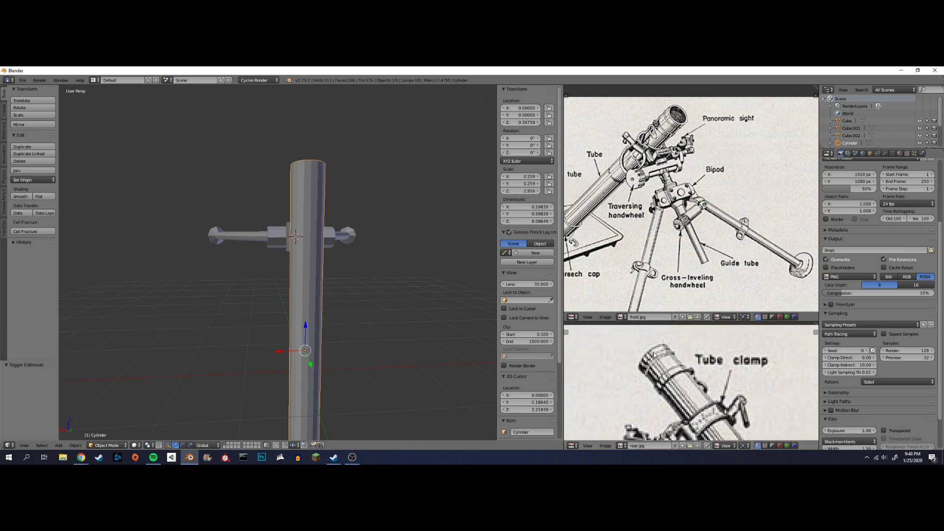
Step: Add an edge loop around the tube in the orthographic side view and slide it up to the lower part of the mount bracket
middle_click_drag(350, 307, 348, 301)
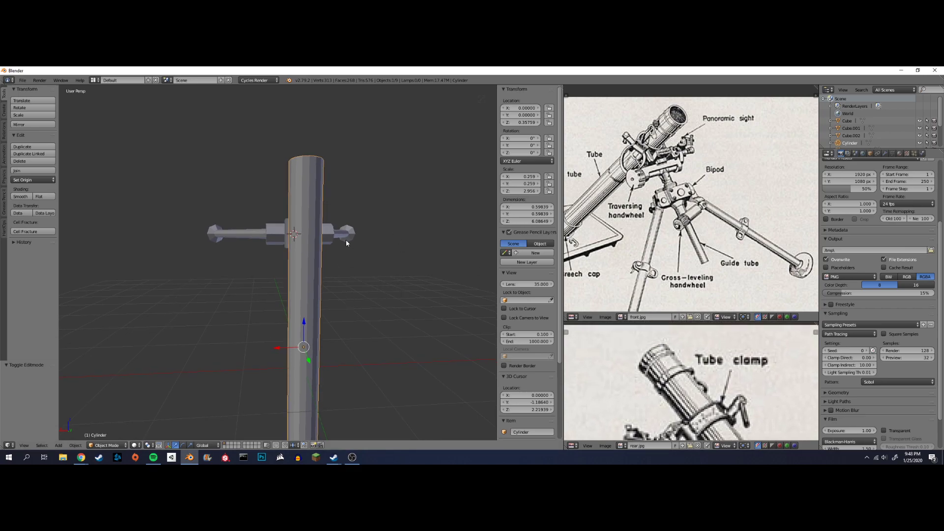
key("KP_3")
key("KP_5")
scroll(346, 243, "up", 3)
middle_click_drag(361, 204, 350, 240, "shift")
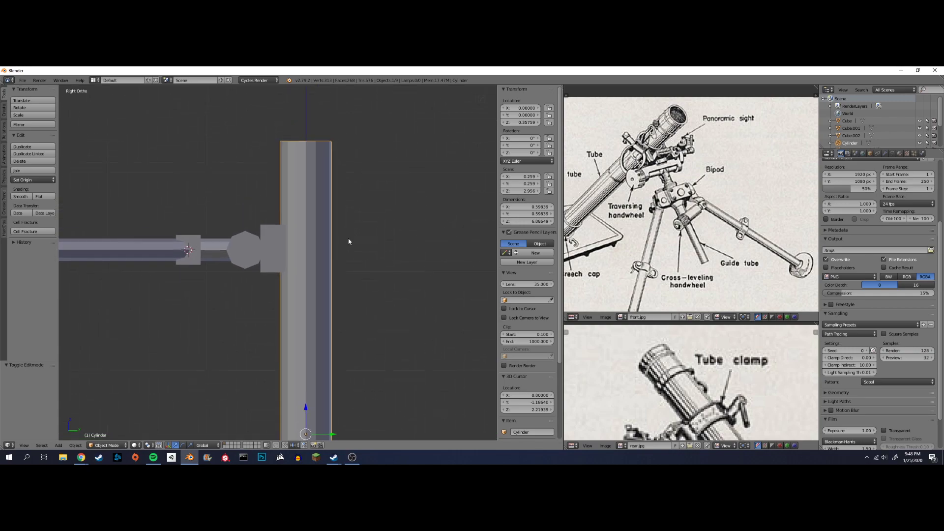
key("Tab")
key("ctrl+r")
left_click(315, 197)
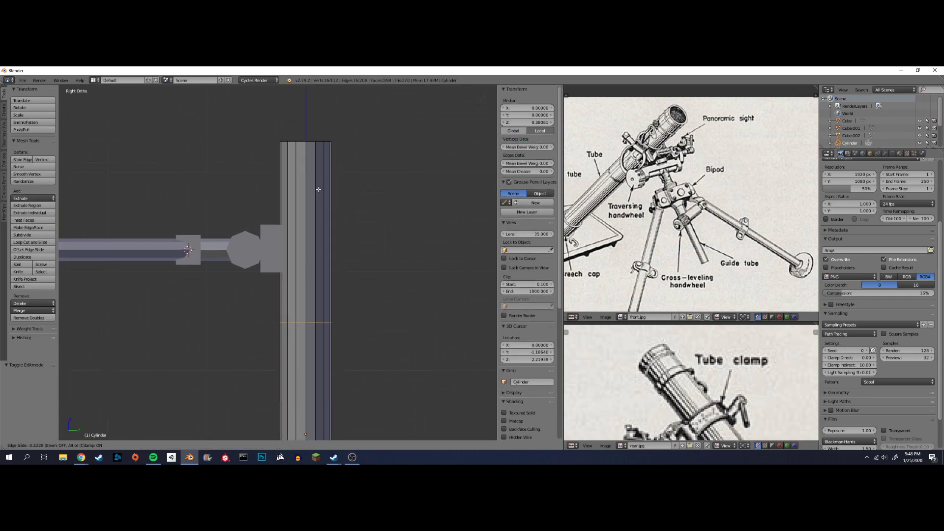
left_click(322, 133)
key("a")
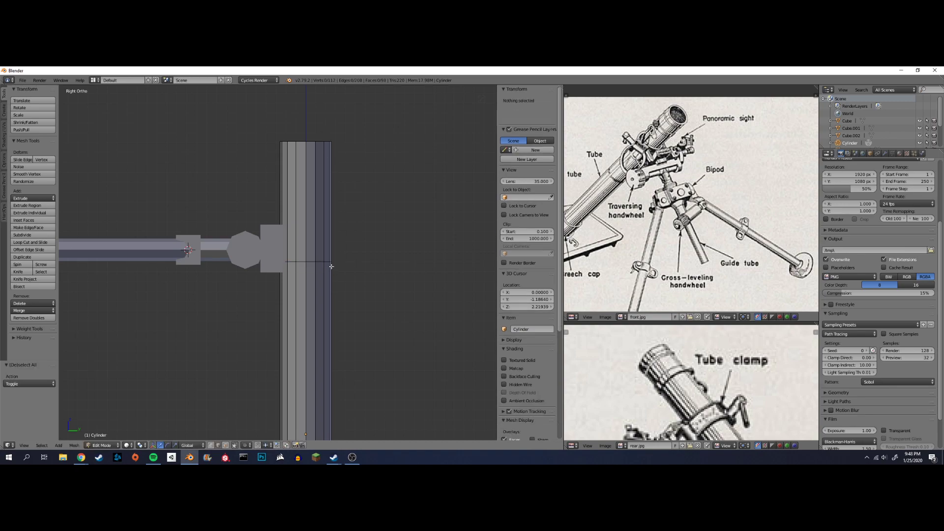
Step: Add a second edge loop around the tube just above the first one, within the mount bracket's height
scroll(314, 232, "up", 2)
key("ctrl+r")
left_click(313, 230)
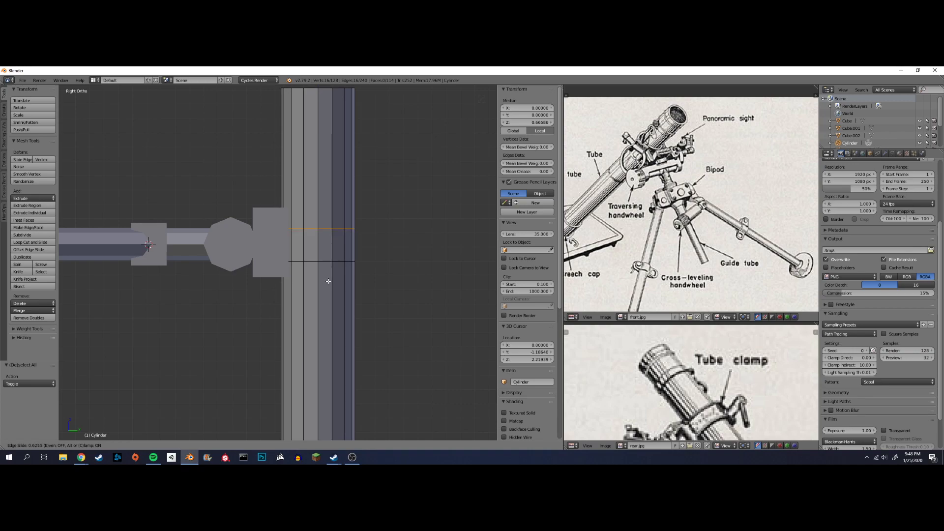
left_click(340, 269)
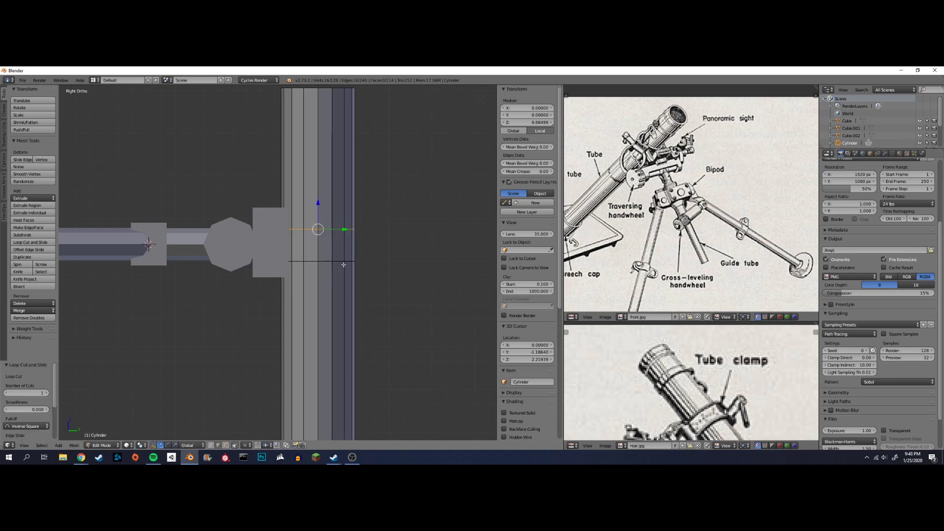
Step: Extrude the face ring between the two new loops in place and scale it outward by about 1.2, excluding Z, as the tube clamp band
right_click(328, 237, "alt")
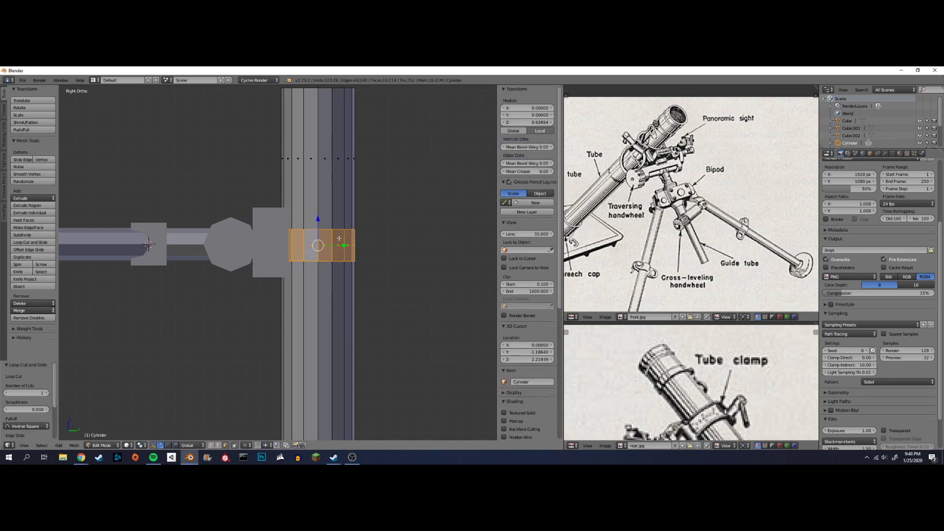
key("e")
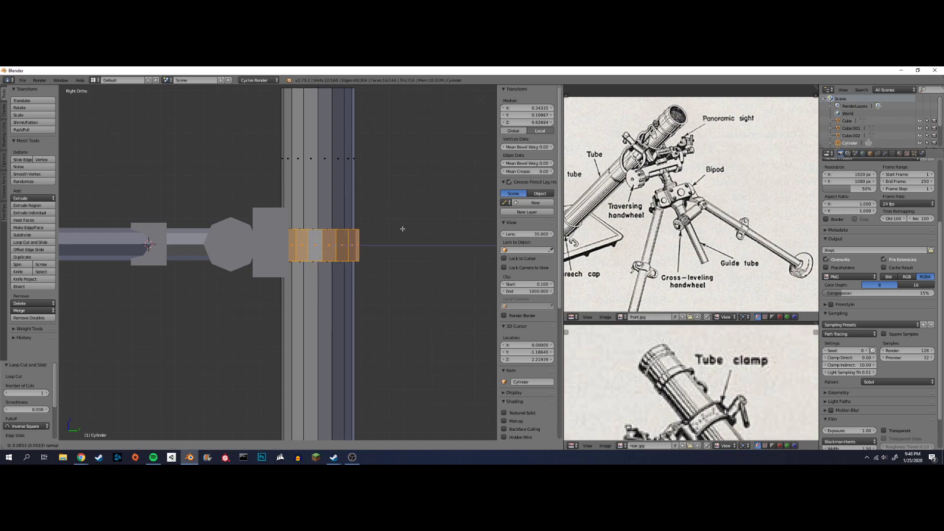
right_click(402, 228)
key("s")
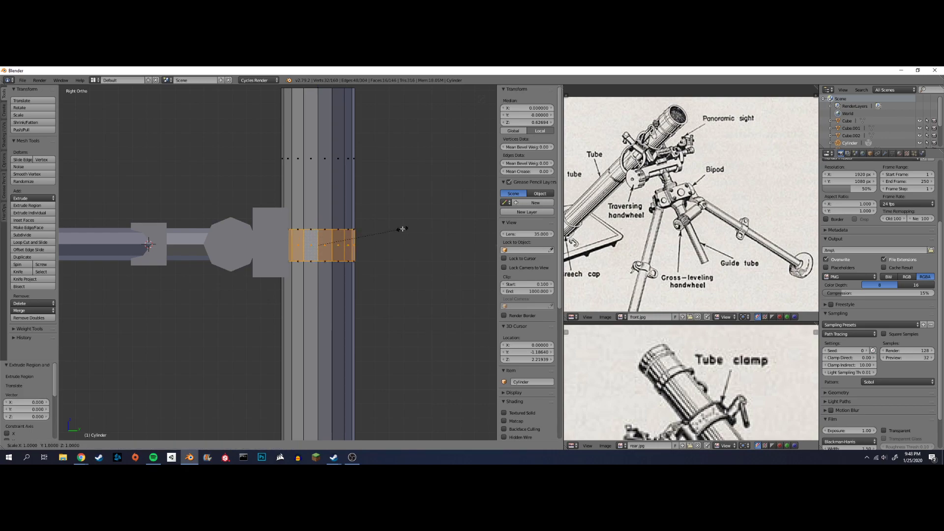
key("z")
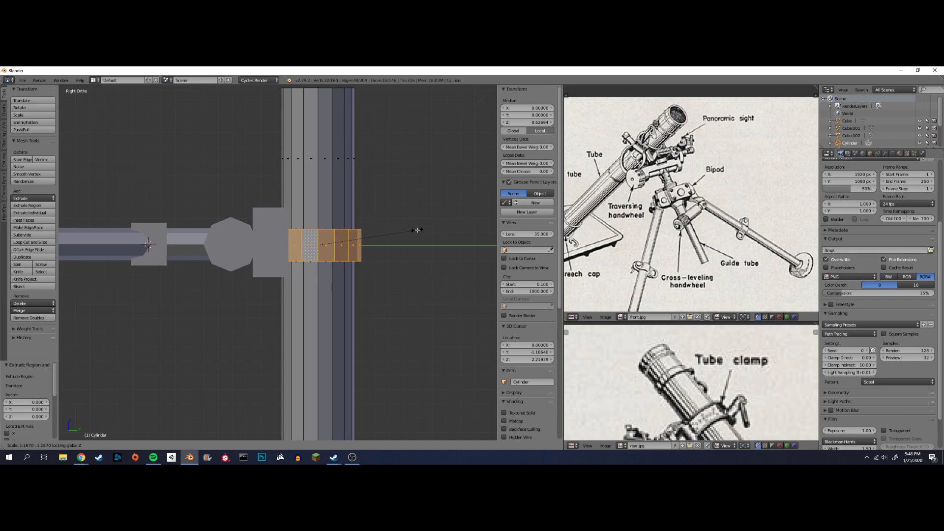
left_click(417, 230)
middle_click_drag(415, 229, 309, 279)
key("KP_5")
key("a")
scroll(382, 239, "down", 3)
key("Tab")
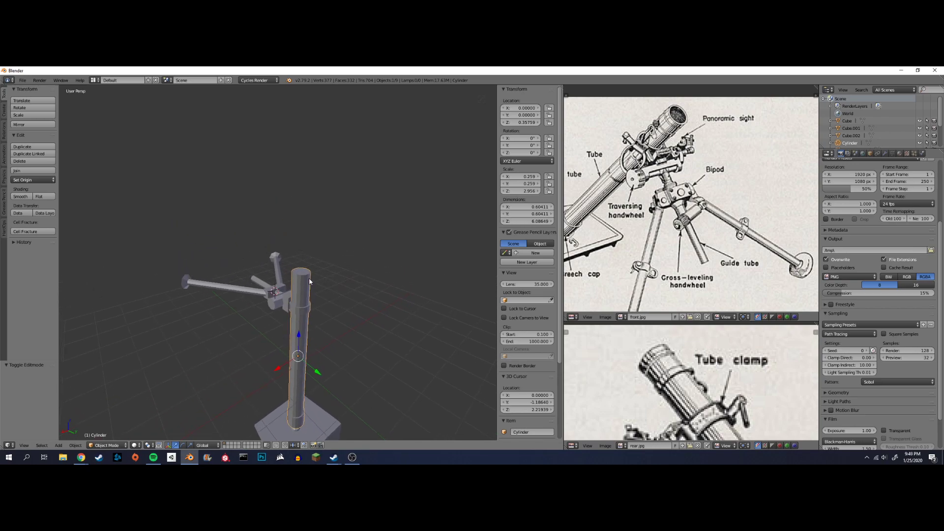
Step: Add an edge loop around the tube and slide it up to just below the muzzle rim
scroll(316, 289, "up", 2)
scroll(353, 335, "up", 1)
middle_click_drag(354, 336, 341, 265, "shift")
scroll(356, 304, "up", 1)
key("Tab")
key("ctrl+r")
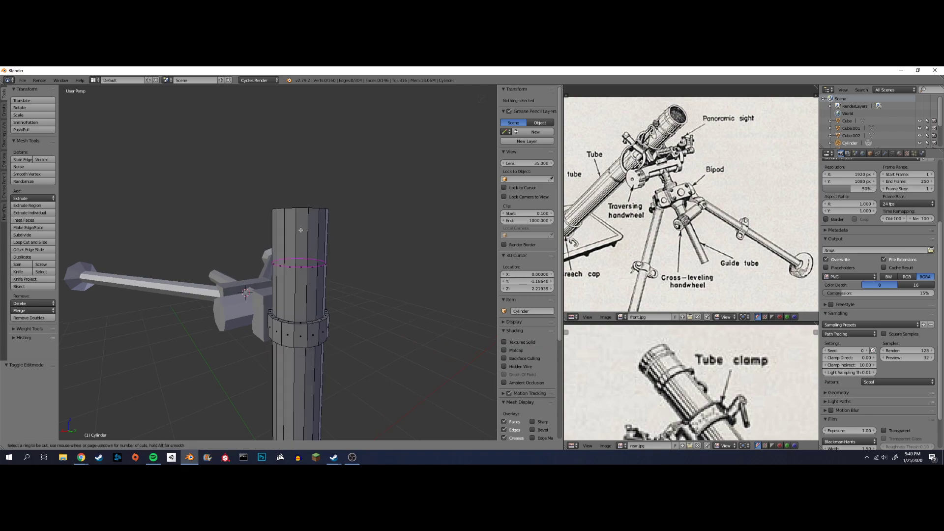
left_click(301, 229)
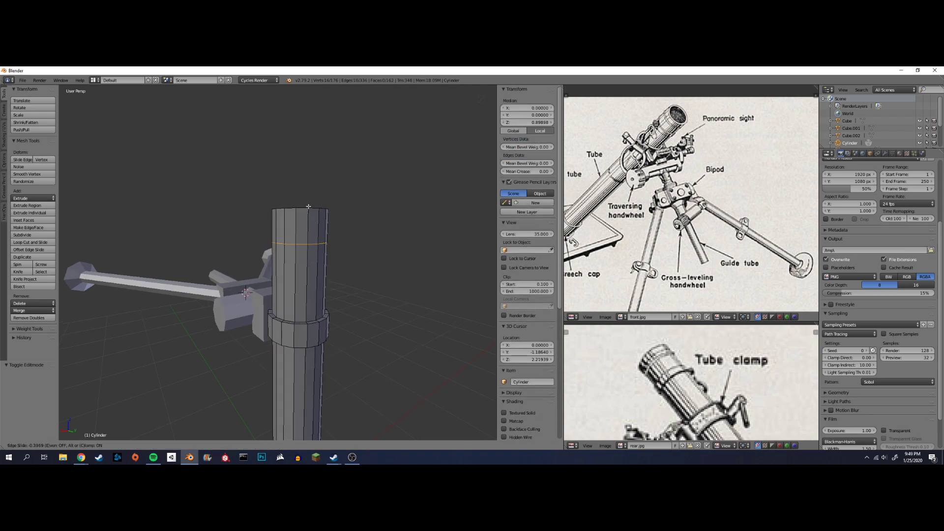
left_click(312, 181)
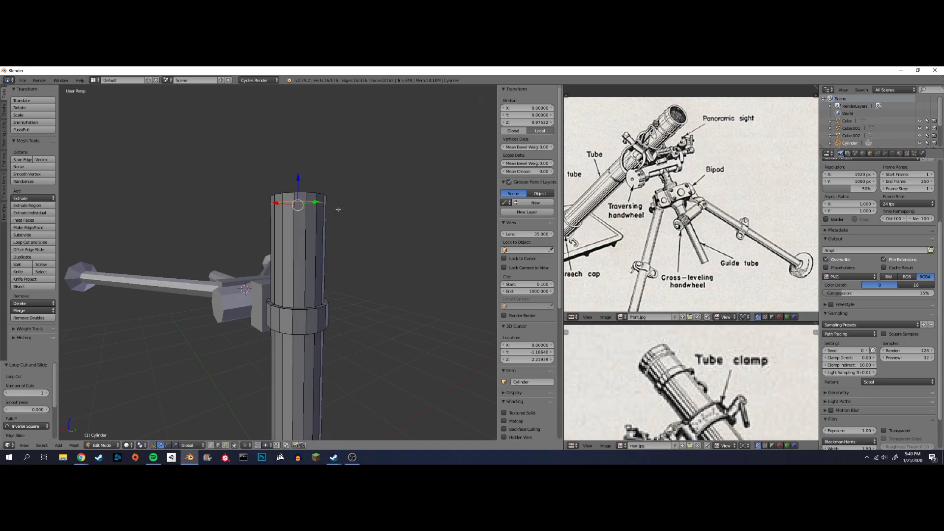
Step: Add two closely spaced edge loops around the tube between the muzzle rim and the clamp band, marking out a narrow ring
key("a")
scroll(322, 214, "up", 2)
key("ctrl+r")
left_click(320, 208)
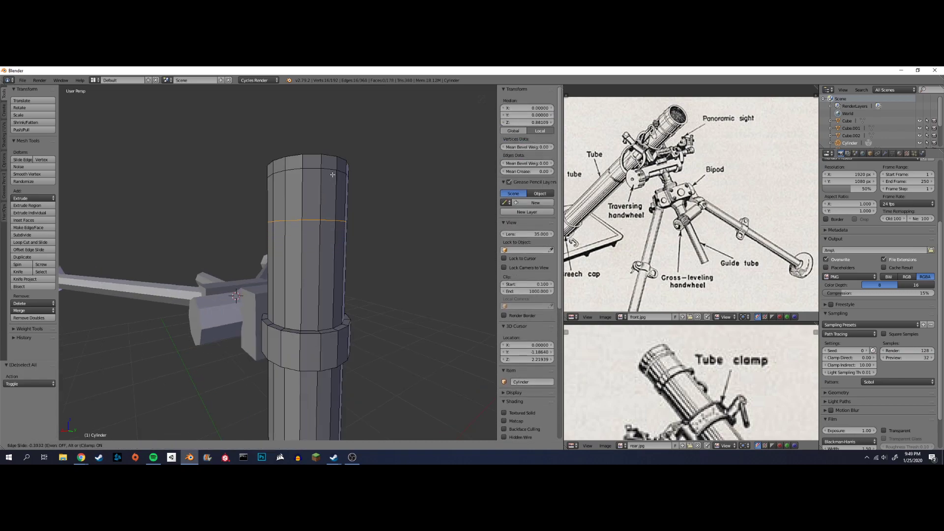
left_click(334, 160)
key("ctrl+r")
left_click(344, 211)
left_click(346, 199)
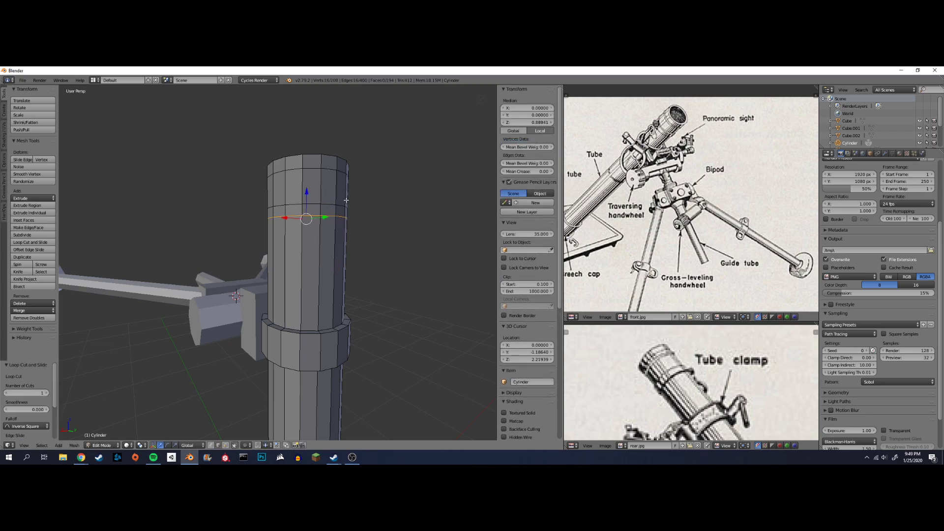
Step: Extrude the muzzle rim and the narrow face ring below it in place and scale both outward by about 1.05, excluding Z
left_click(226, 445)
left_click(292, 213, "alt")
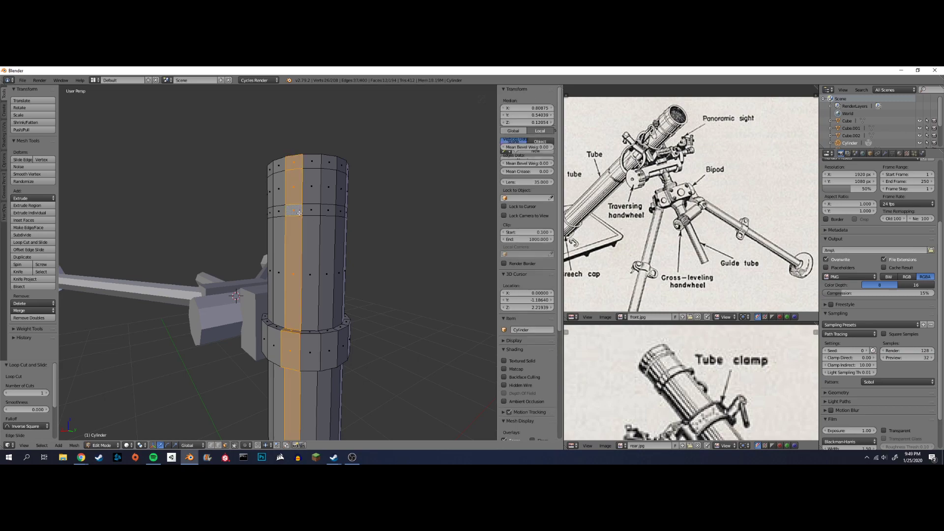
left_click(309, 210, "alt")
left_click(305, 212, "alt")
left_click(303, 163, "alt+shift")
middle_click_drag(386, 198, 409, 232)
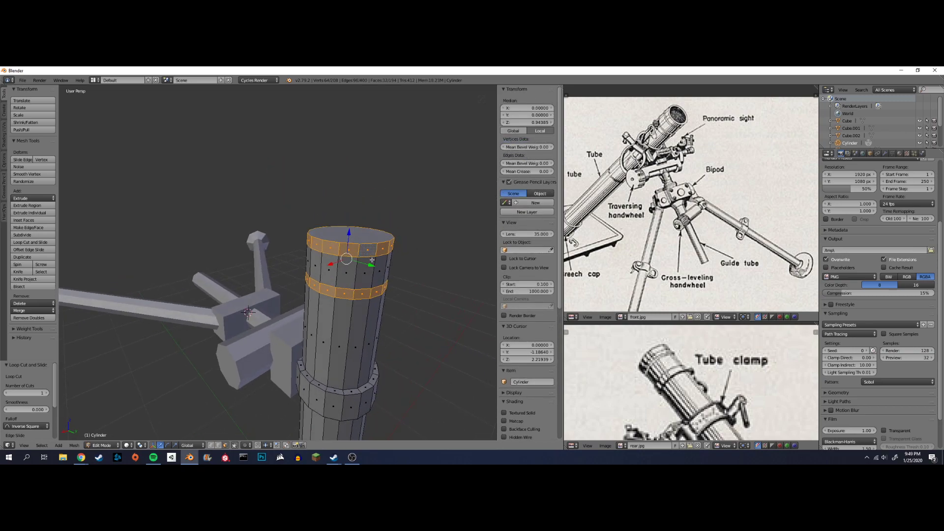
middle_click_drag(366, 259, 387, 245)
key("e")
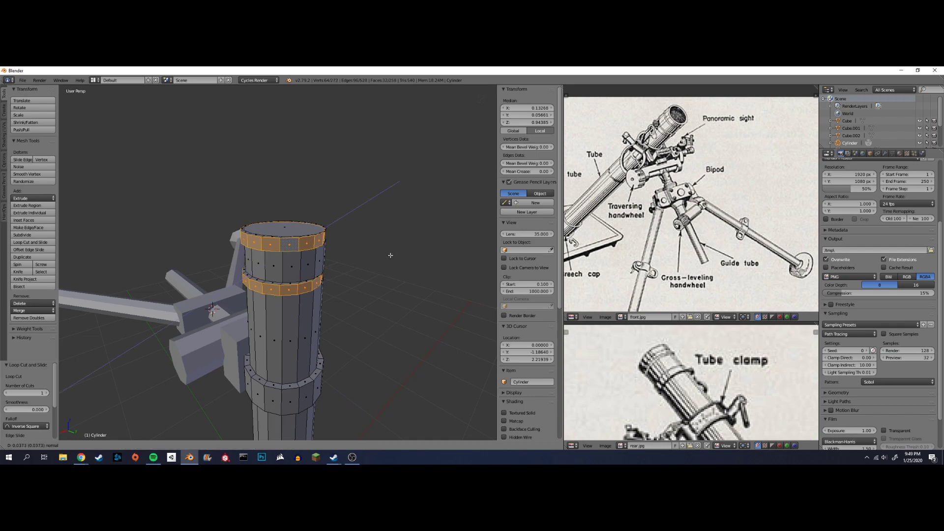
key("Escape")
key("s")
key("shift+z")
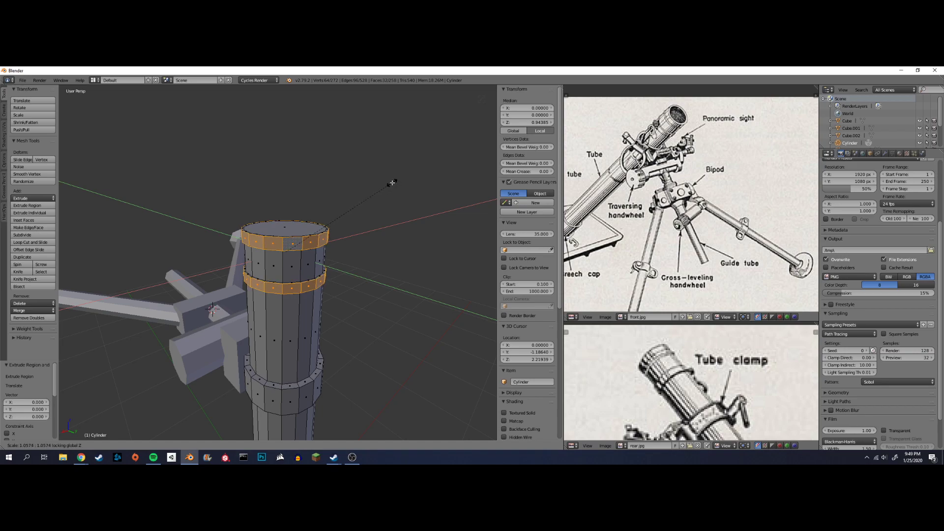
left_click(388, 191)
key("Tab")
scroll(383, 216, "down", 4)
key("a")
middle_click_drag(373, 249, 379, 213)
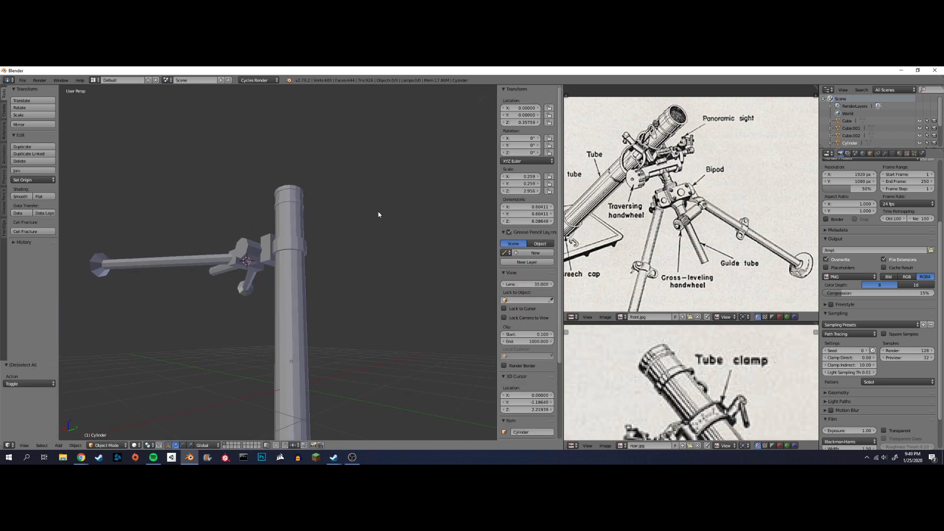
Step: Add two edge loops to the crosswise cylinder beside the mount bracket and scale them apart along X by 2.495, toward its ends
middle_click_drag(364, 259, 322, 316)
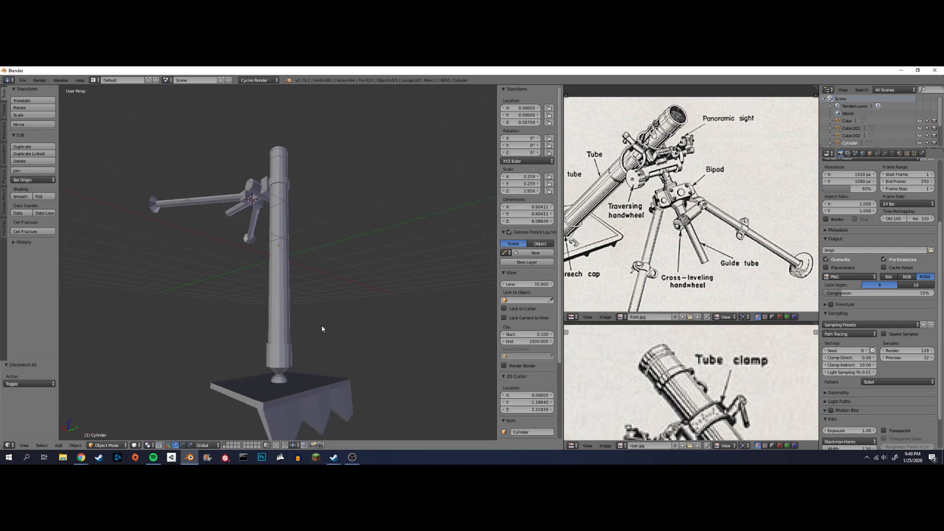
middle_click_drag(345, 244, 233, 274)
scroll(287, 265, "up", 3)
scroll(290, 295, "up", 2)
right_click(297, 299)
scroll(297, 302, "up", 2)
key("Tab")
mouse_move(310, 310)
middle_mouse_down()
mouse_move(287, 318)
mouse_move(311, 304)
middle_mouse_up()
key("a")
key("ctrl+r")
scroll(312, 304, "up", 1)
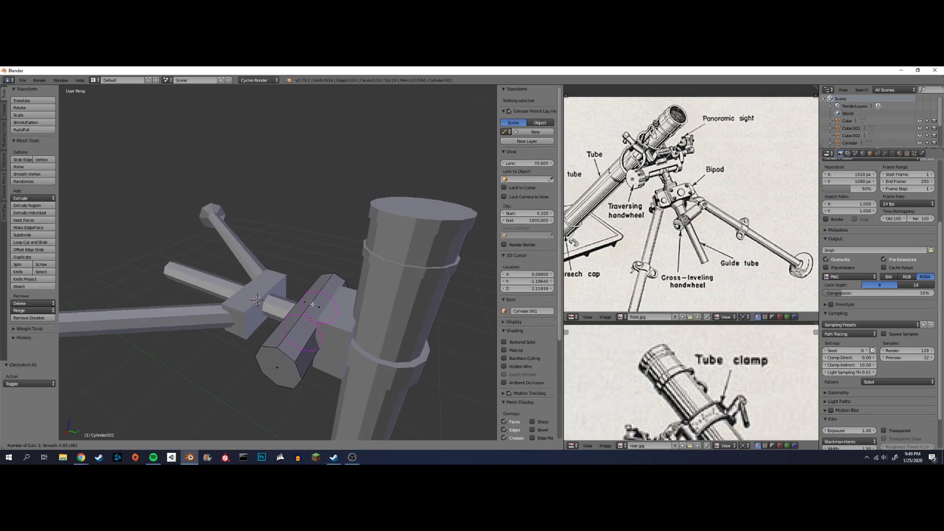
left_click(312, 304)
right_click(311, 304)
key("s")
key("x")
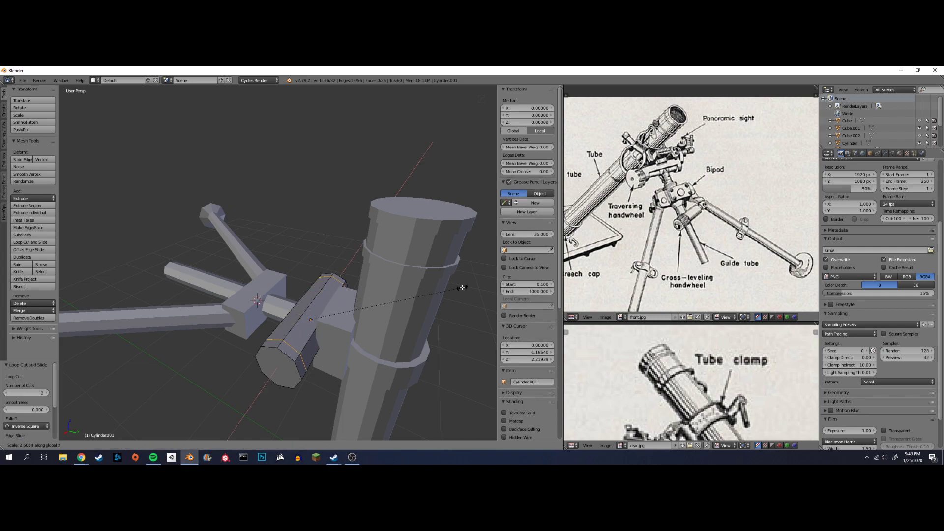
left_click(453, 285)
key("a")
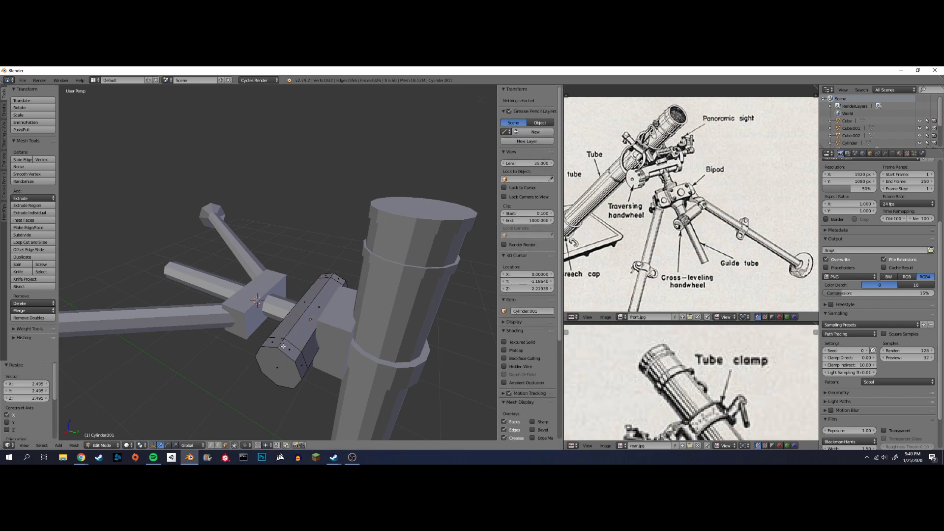
Step: Extrude the face rings at both ends of the crosswise cylinder in place and scale them outward by about 1.15, excluding X
right_click(283, 347, "alt")
right_click(333, 276, "alt+shift")
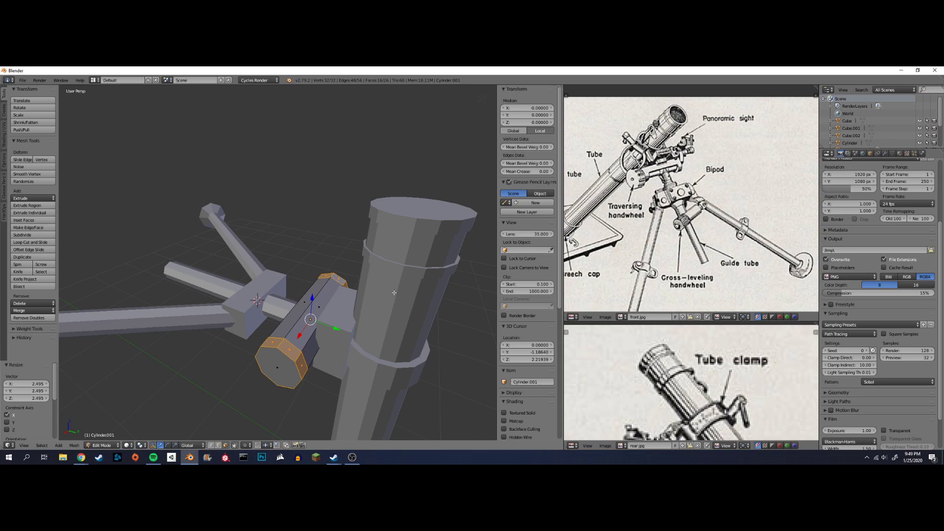
key("e")
right_click(394, 293)
key("s")
key("shift+z")
right_click(407, 289)
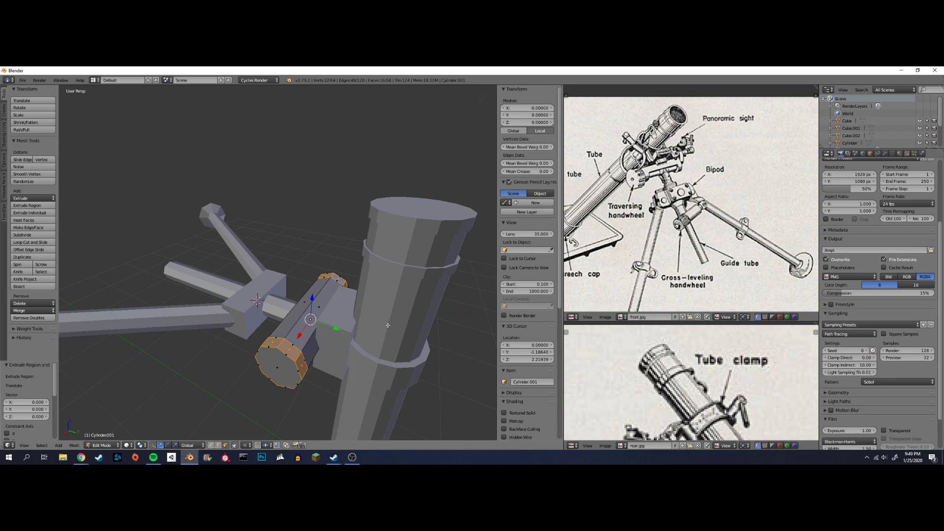
key("s")
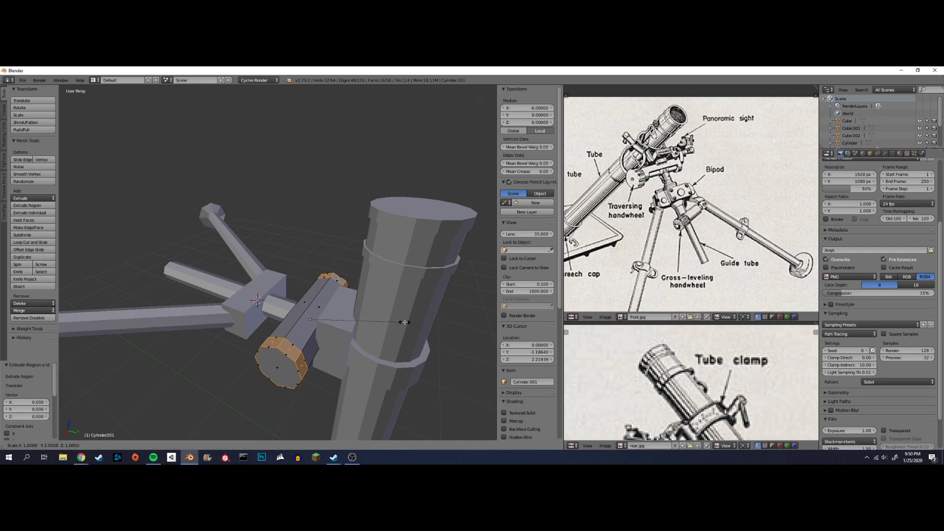
key("shift+x")
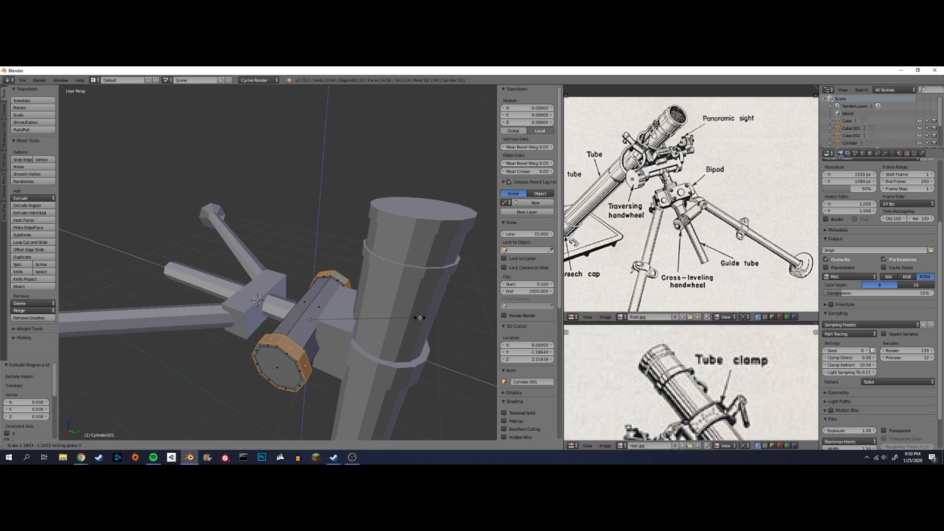
left_click(417, 318)
key("Tab")
scroll(331, 282, "down", 6)
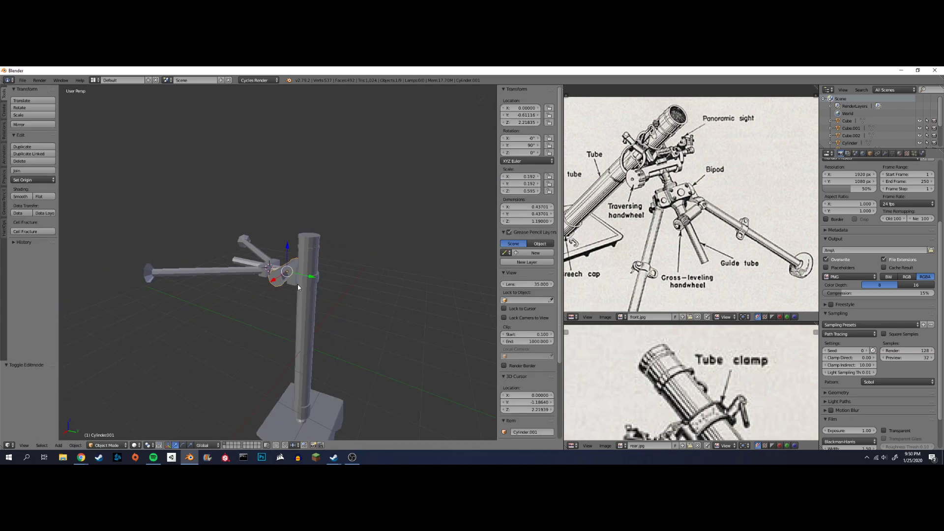
Step: Enable Matcap shading for the viewport with the whole mortar in view and nothing selected
scroll(339, 302, "up", 1)
middle_click_drag(344, 301, 382, 294)
mouse_move(324, 289)
middle_mouse_down()
mouse_move(333, 307)
mouse_move(385, 300)
mouse_move(382, 291)
mouse_move(320, 295)
middle_mouse_up()
key("a")
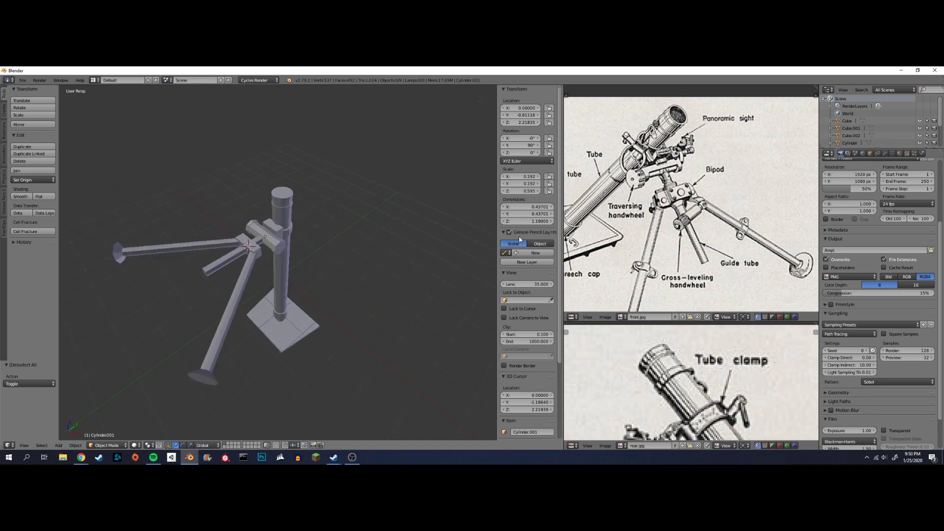
scroll(514, 328, "down", 5)
scroll(514, 339, "down", 1)
left_click(504, 375)
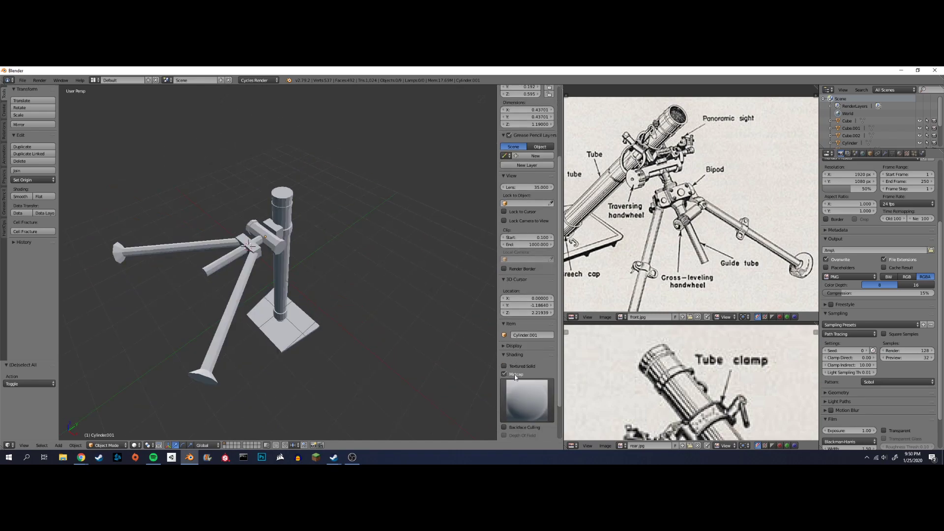
scroll(535, 383, "down", 2)
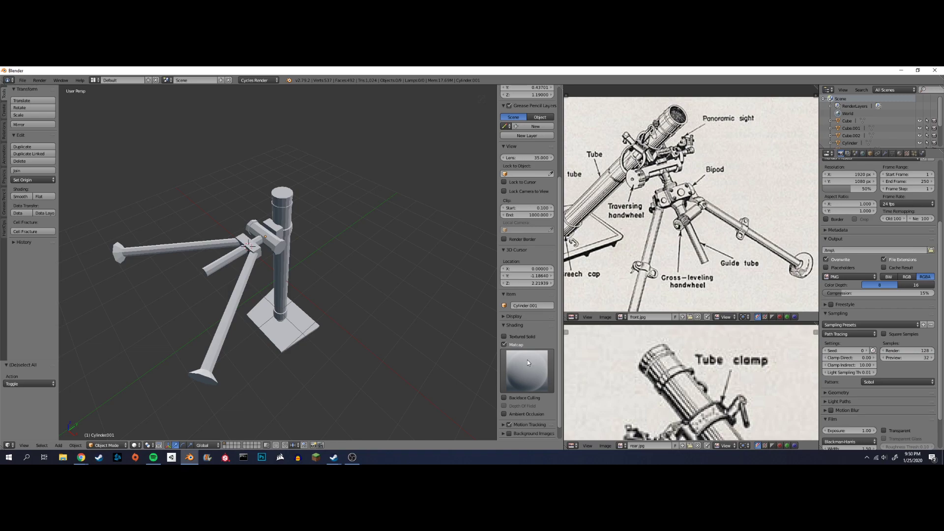
Step: Try the dark brushed-metal matcap on the mortar, then restore the light grey one
left_click(527, 363)
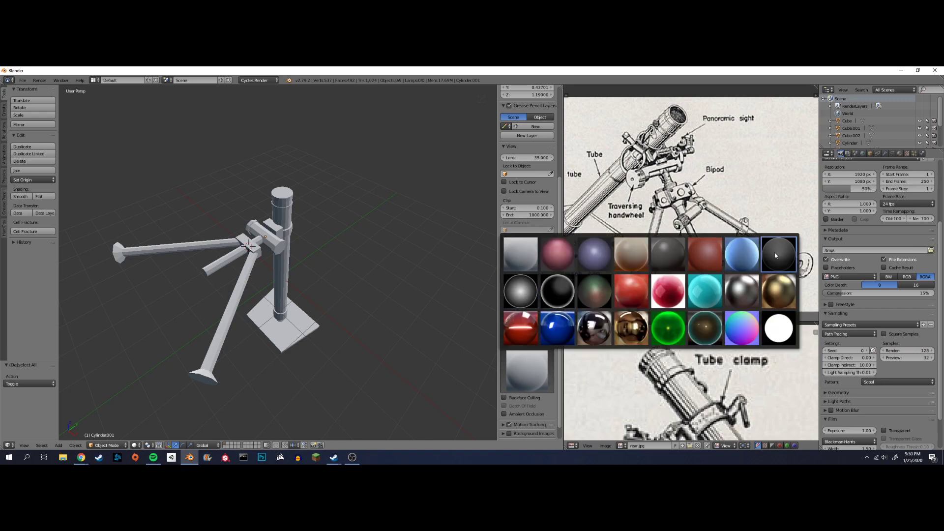
left_click(741, 291)
middle_click_drag(442, 280, 428, 315)
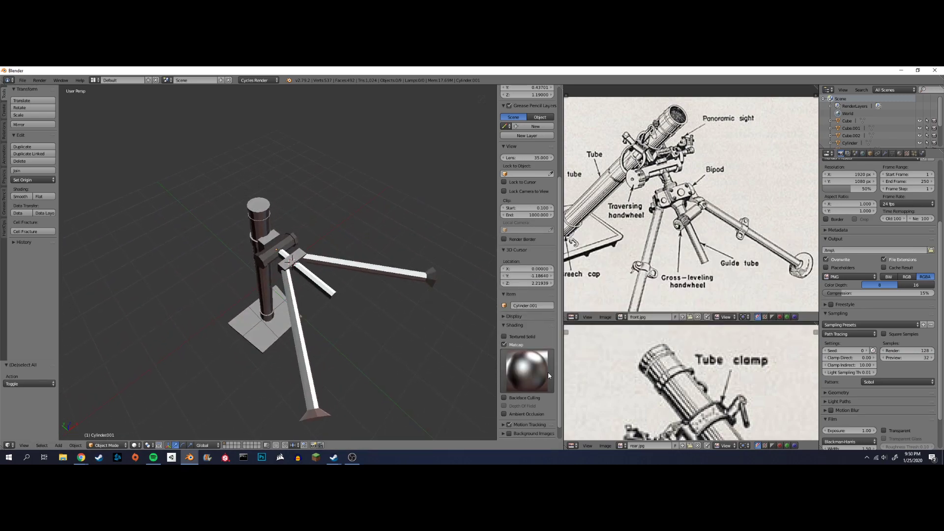
left_click(528, 371)
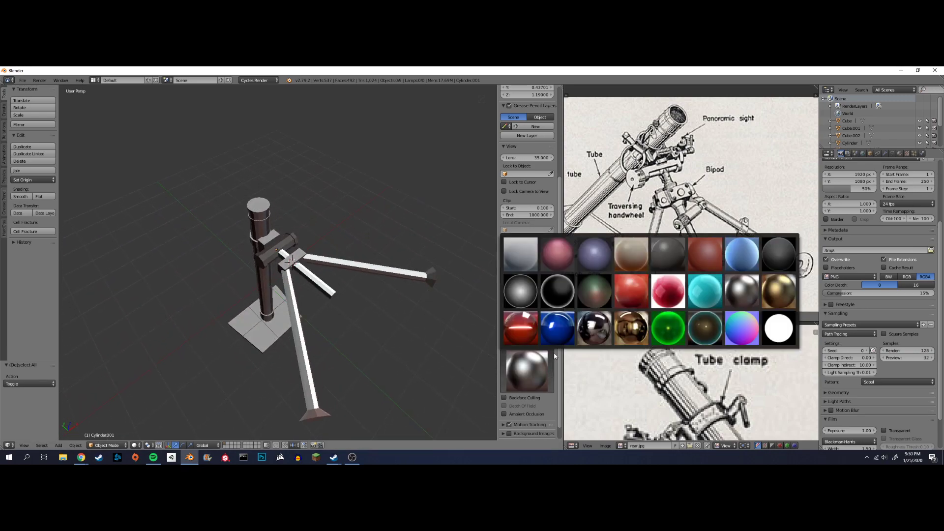
left_click(521, 264)
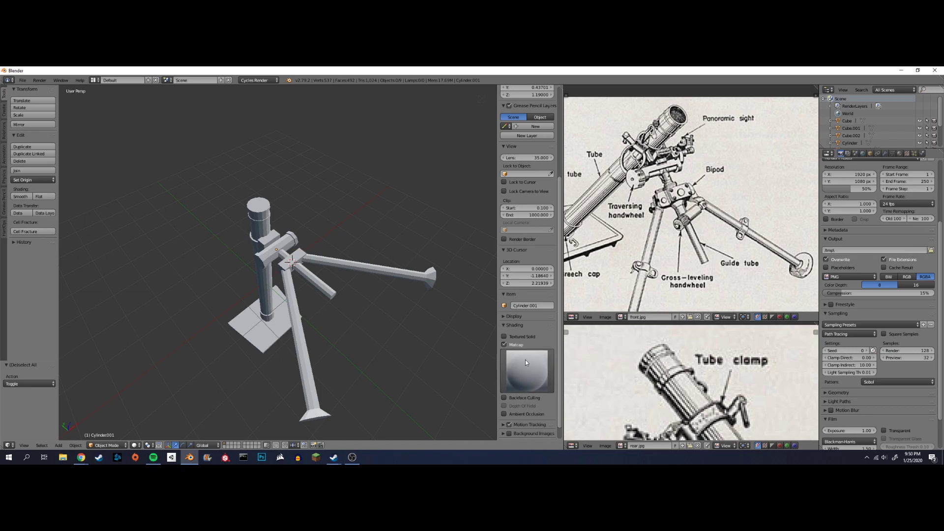
Step: Try the dark grey matcap and the matte red clay matcap, viewing the mortar from different angles
left_click(525, 360)
left_click(670, 258)
middle_click_drag(325, 270, 353, 256)
left_click(539, 363)
left_click(703, 267)
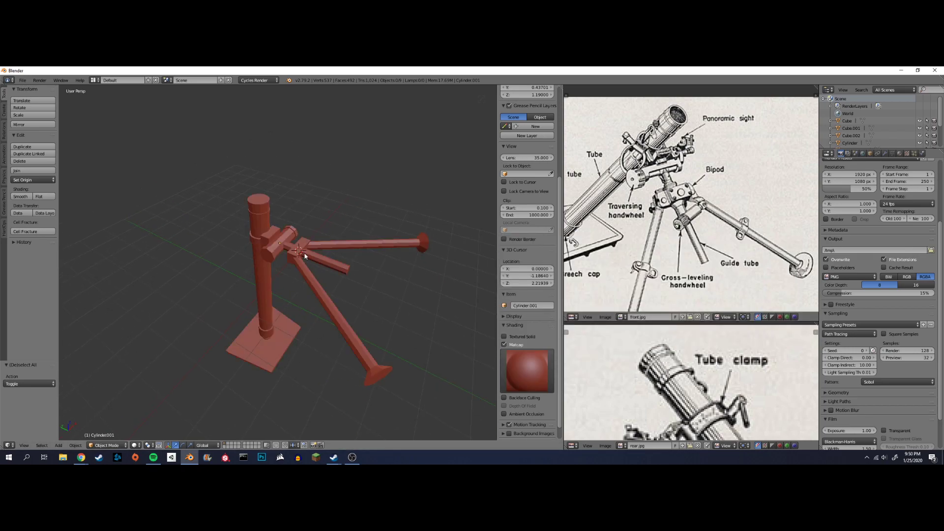
middle_click_drag(344, 290, 356, 256)
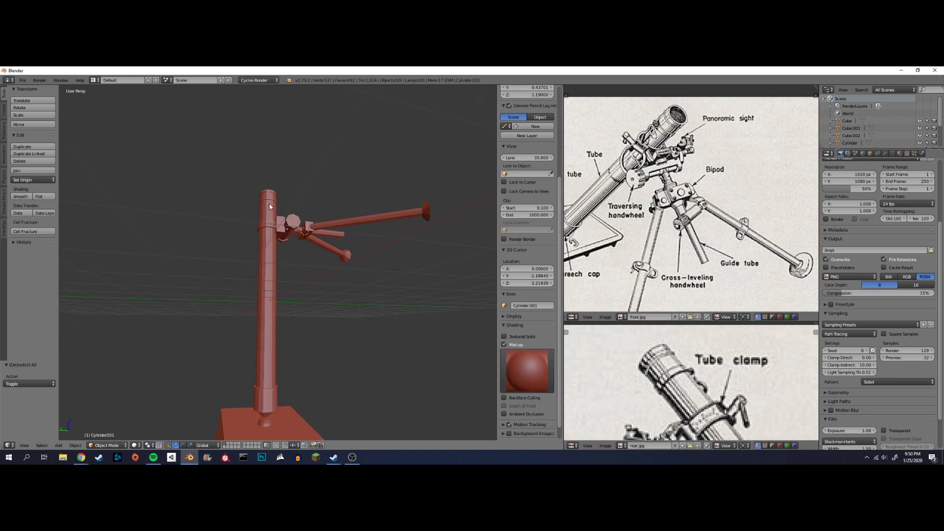
Step: Try the polished chrome matcap on the mortar, then restore the light grey matcap
left_click(538, 358)
left_click(596, 326)
middle_click_drag(378, 314, 413, 364)
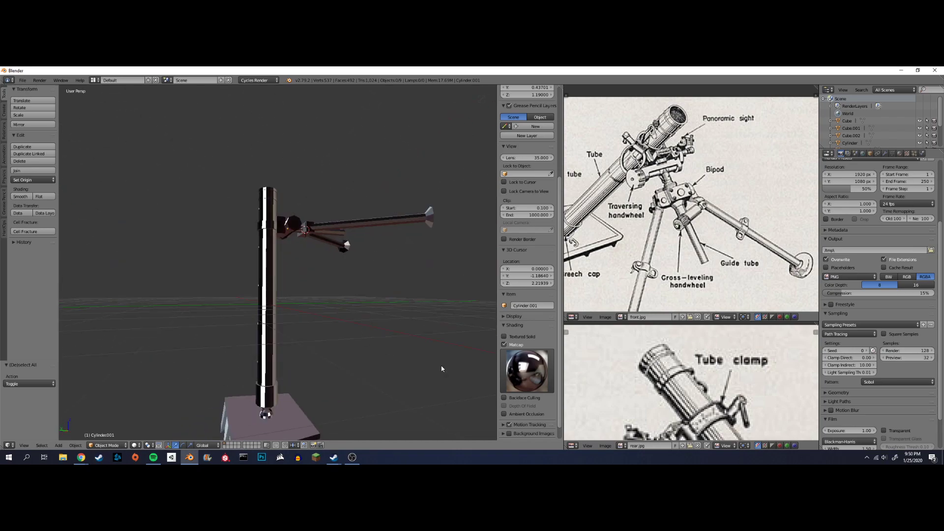
left_click(514, 371)
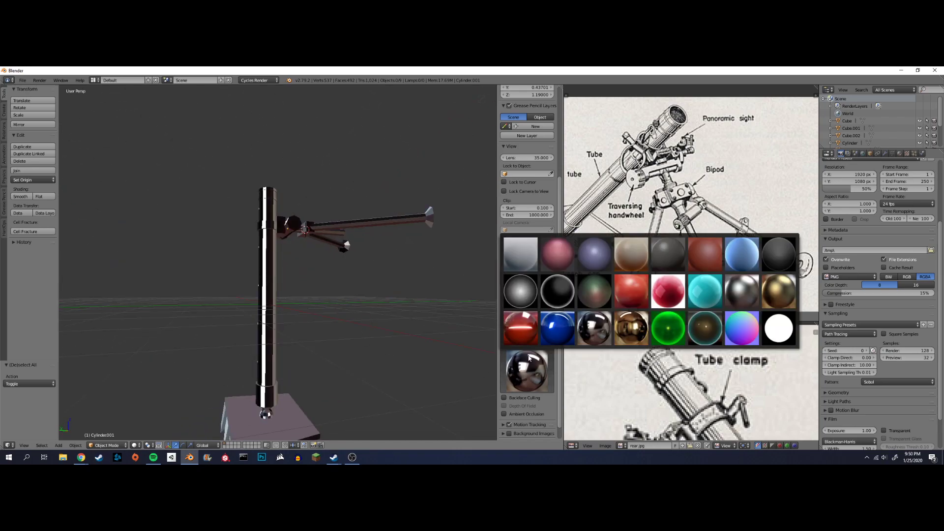
left_click(520, 254)
Step: Examine the whole mortar from several angles and check the sight and bipod area in the rear reference drawing
middle_click_drag(252, 261, 388, 261)
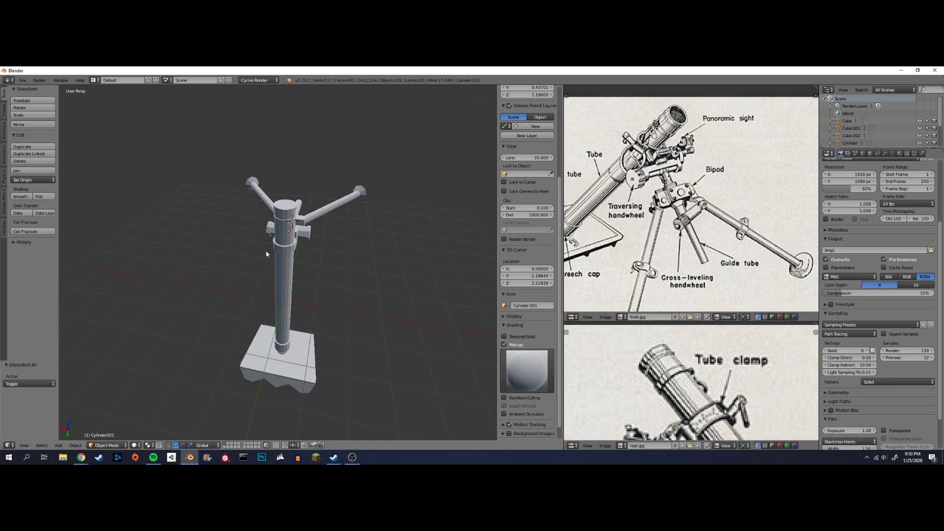
middle_click_drag(333, 214, 381, 270)
scroll(384, 269, "up", 4)
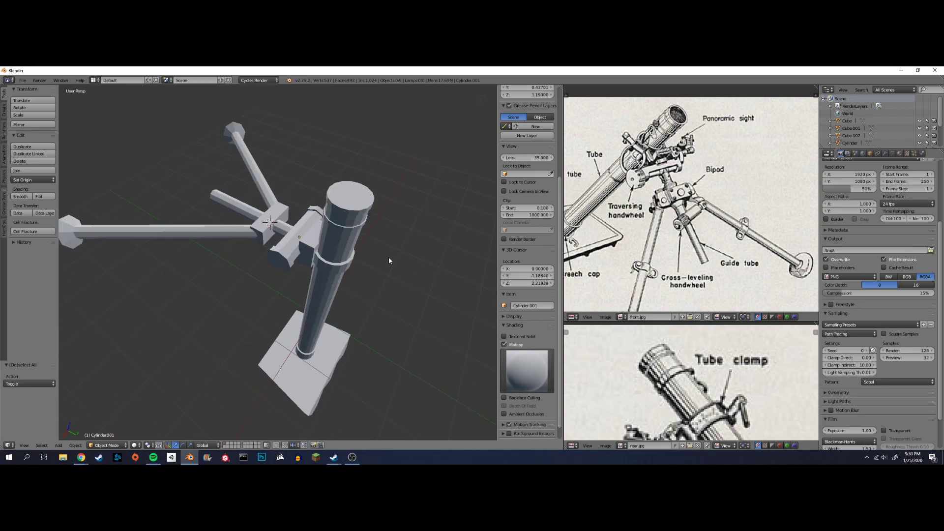
scroll(389, 260, "down", 2)
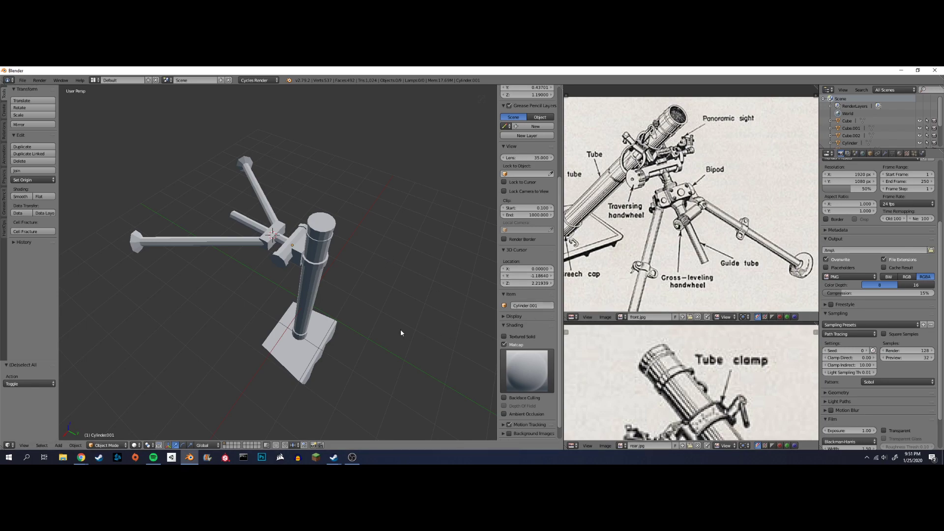
scroll(711, 386, "down", 1)
middle_click_drag(711, 386, 701, 332)
scroll(381, 320, "down", 3)
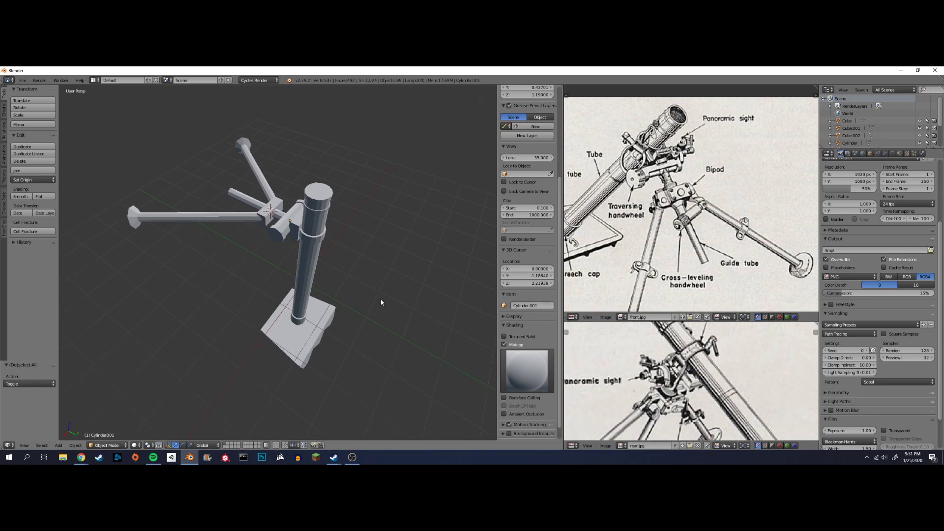
Step: Select the baseplate and compare its shape with the baseplate in the front and rear reference drawings
mouse_move(361, 257)
middle_mouse_down()
mouse_move(436, 249)
mouse_move(348, 326)
mouse_move(392, 282)
mouse_move(396, 298)
mouse_move(375, 261)
mouse_move(352, 251)
middle_mouse_up()
middle_click_drag(302, 274, 350, 279)
scroll(324, 251, "up", 2)
scroll(350, 279, "up", 1)
right_click(290, 294)
middle_click_drag(698, 423, 714, 387)
scroll(715, 387, "down", 3)
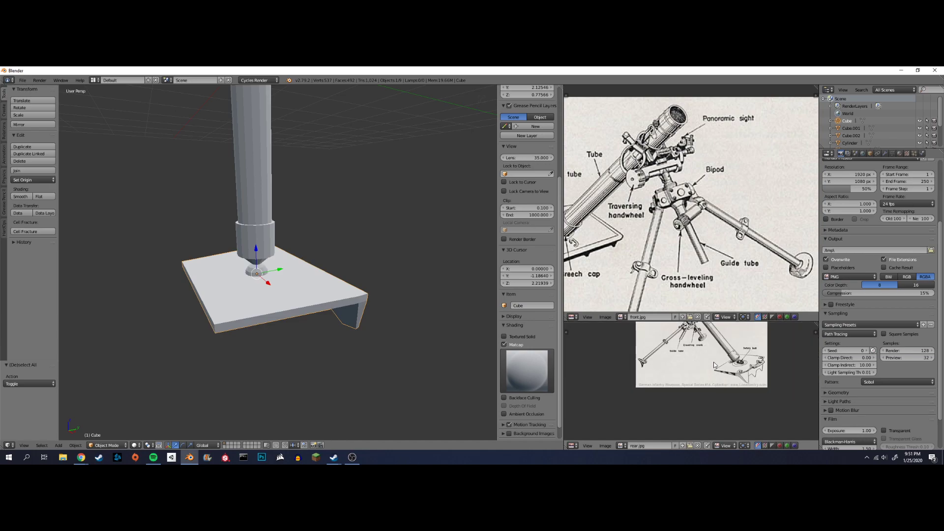
scroll(718, 396, "up", 4)
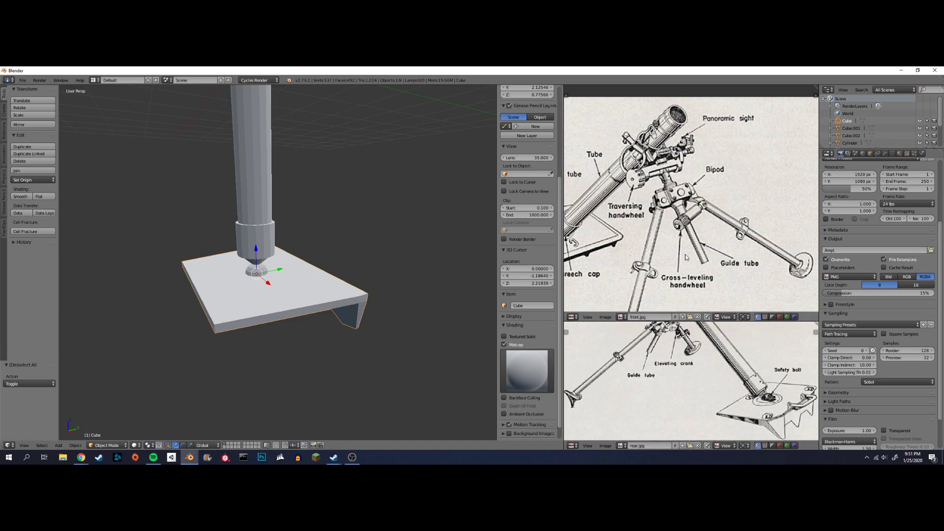
middle_click_drag(587, 245, 680, 258)
scroll(618, 255, "up", 1)
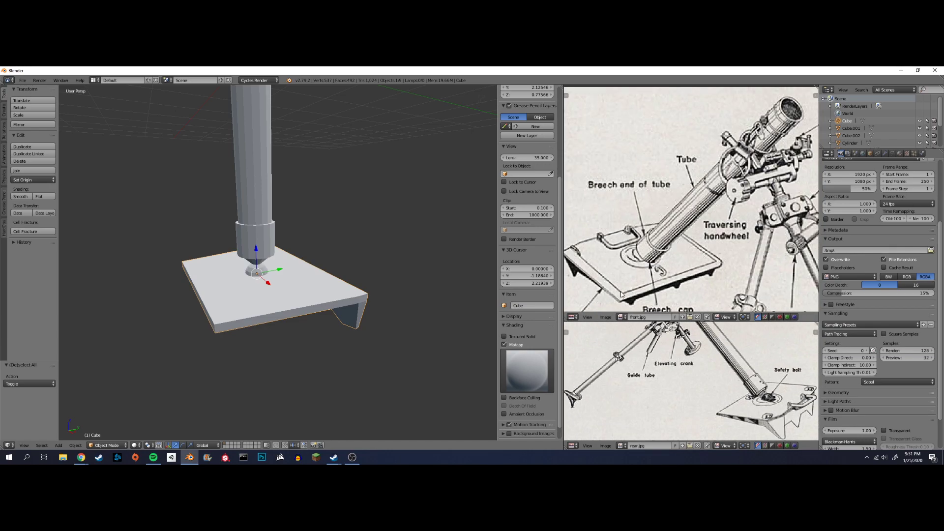
scroll(317, 299, "up", 2)
middle_click_drag(318, 298, 375, 307)
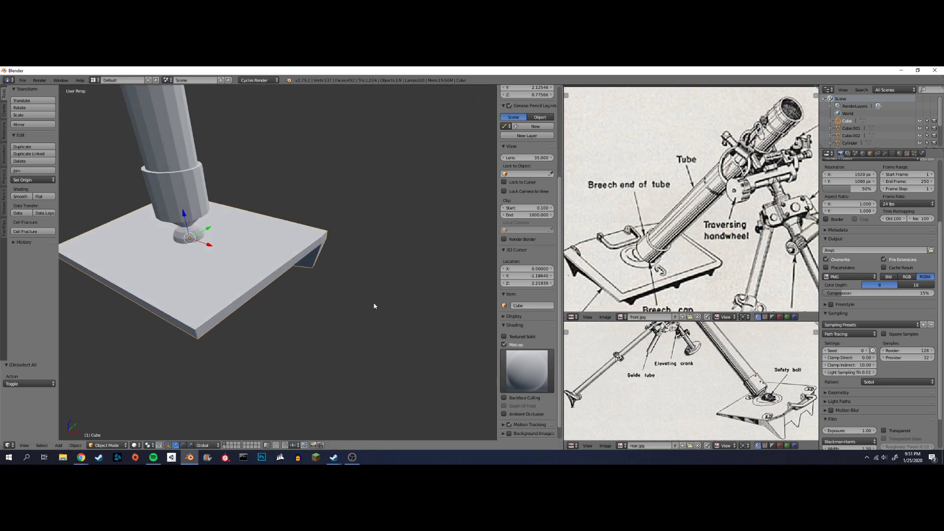
Step: Inset the six top faces of the baseplate together by about 0.08 to form a narrow border
key("Tab")
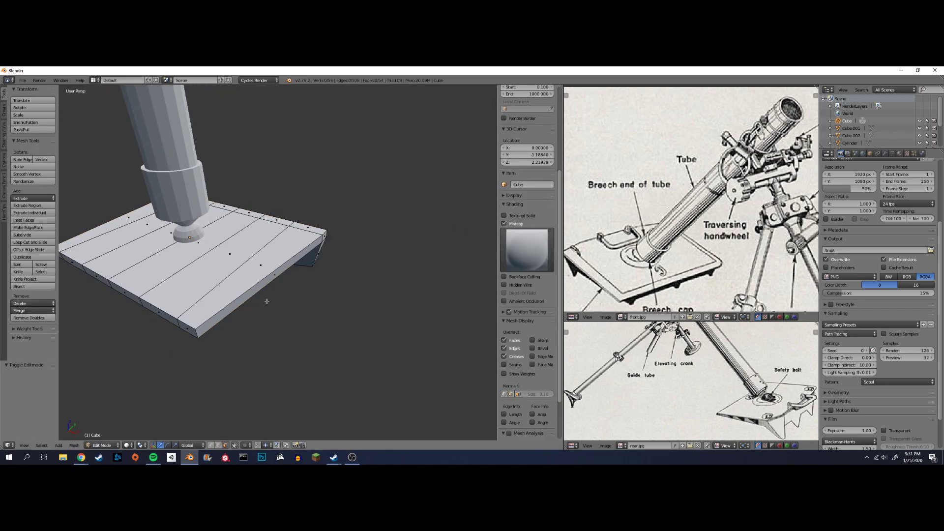
middle_click_drag(261, 301, 433, 355)
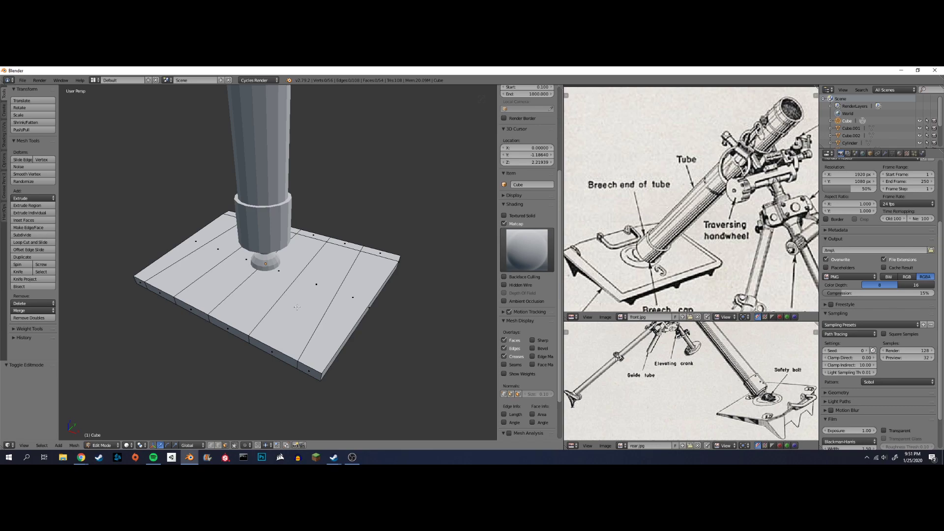
right_click(365, 289)
right_click(322, 283, "shift")
right_click(284, 275, "shift")
right_click(242, 263, "shift")
right_click(216, 251, "shift")
right_click(193, 242, "shift")
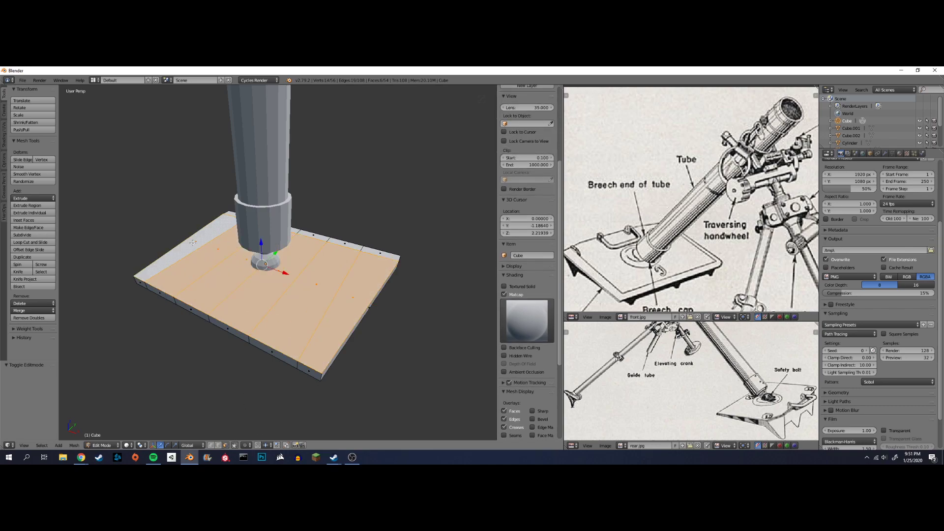
middle_click_drag(410, 290, 412, 270)
key("i")
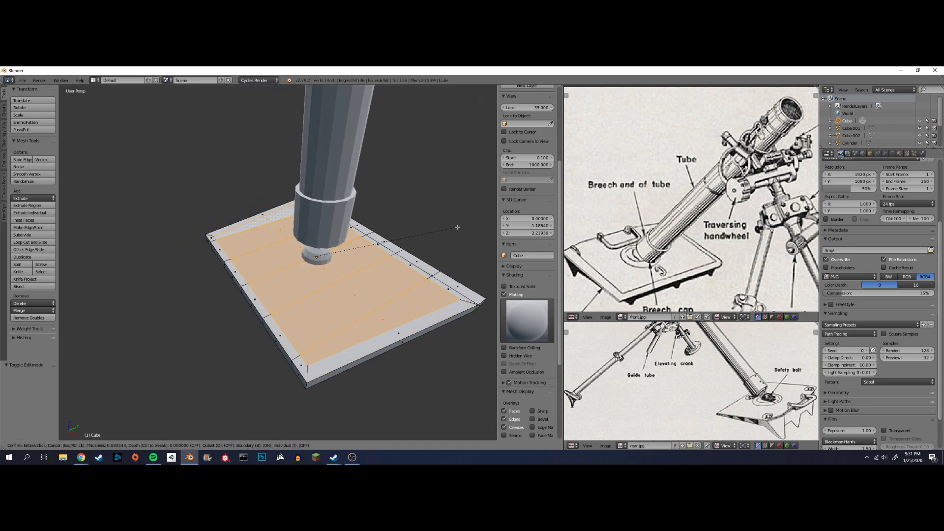
left_click(456, 227)
Step: Extrude all the border faces around the baseplate's top slightly upward to form a raised rim, then return to Object Mode
key("a")
right_click(437, 279, "alt")
middle_click_drag(457, 288, 329, 295)
right_click(336, 306, "alt+shift")
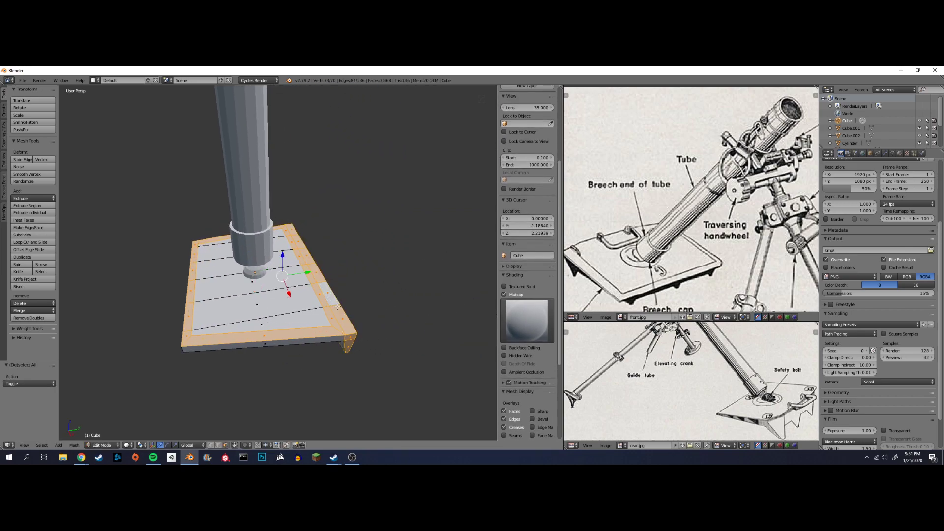
right_click(337, 304, "alt")
right_click(332, 309, "alt")
right_click(326, 304, "alt")
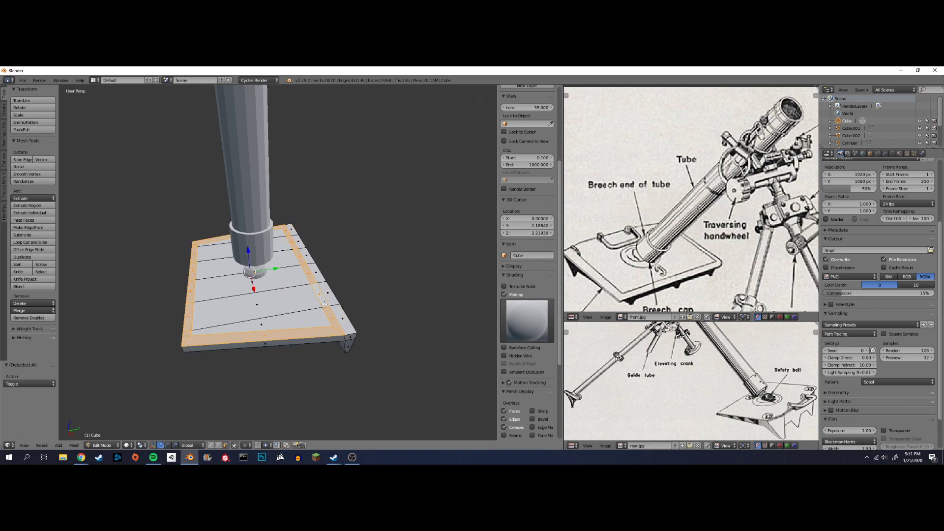
right_click(340, 316, "shift")
right_click(329, 294, "shift")
right_click(317, 274, "shift")
right_click(307, 256, "shift")
right_click(298, 241, "shift")
right_click(291, 229, "shift")
scroll(347, 275, "up", 2)
middle_click_drag(362, 287, 376, 271)
key("e")
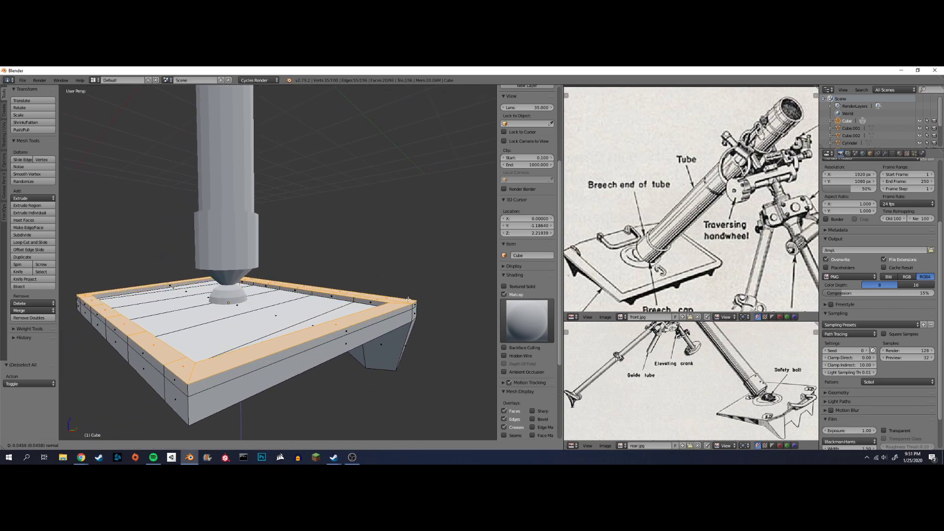
left_click(405, 278)
key("Tab")
Step: Inspect the baseplate's raised rim from several angles, close up and with the bipod in view
scroll(406, 281, "down", 2)
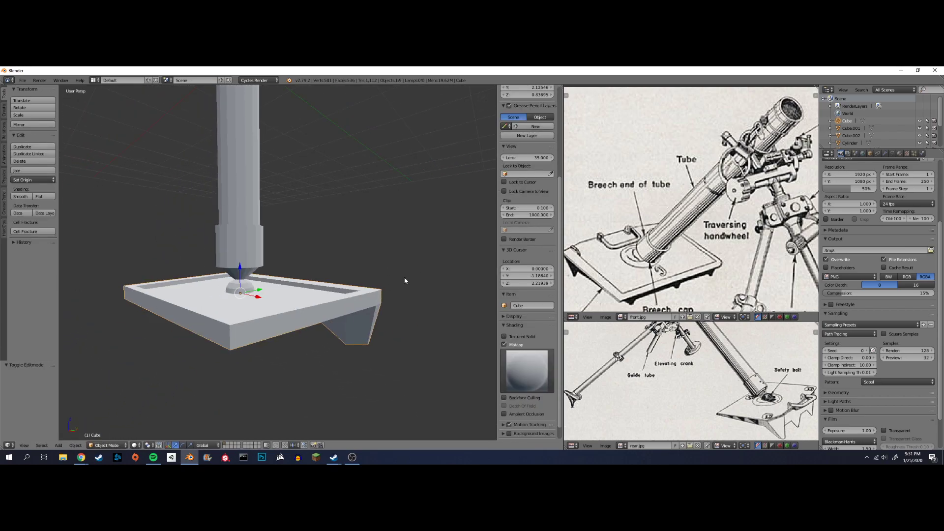
middle_click_drag(404, 280, 413, 311)
scroll(413, 311, "down", 3)
middle_click_drag(268, 274, 373, 253)
scroll(373, 259, "down", 4)
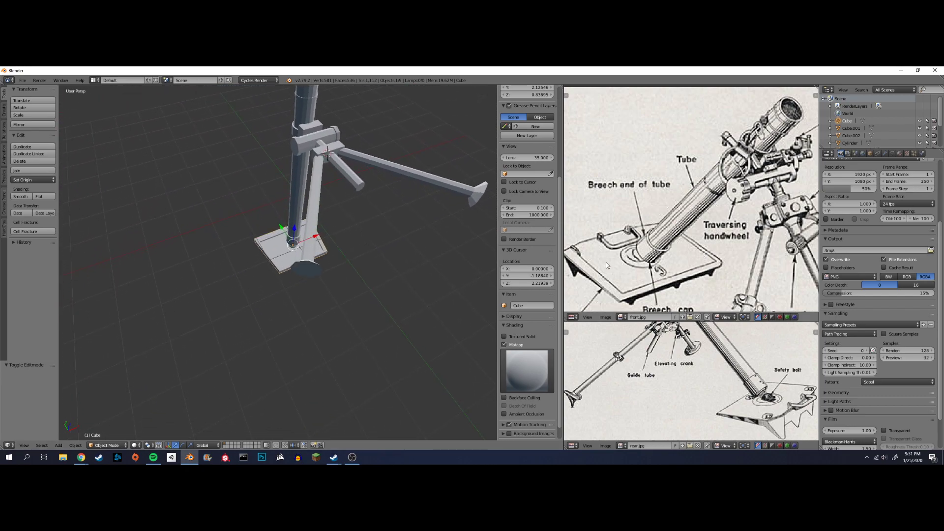
scroll(305, 336, "up", 4)
middle_click_drag(306, 336, 367, 286)
scroll(338, 268, "up", 3)
middle_click_drag(368, 287, 388, 305)
scroll(388, 302, "up", 1)
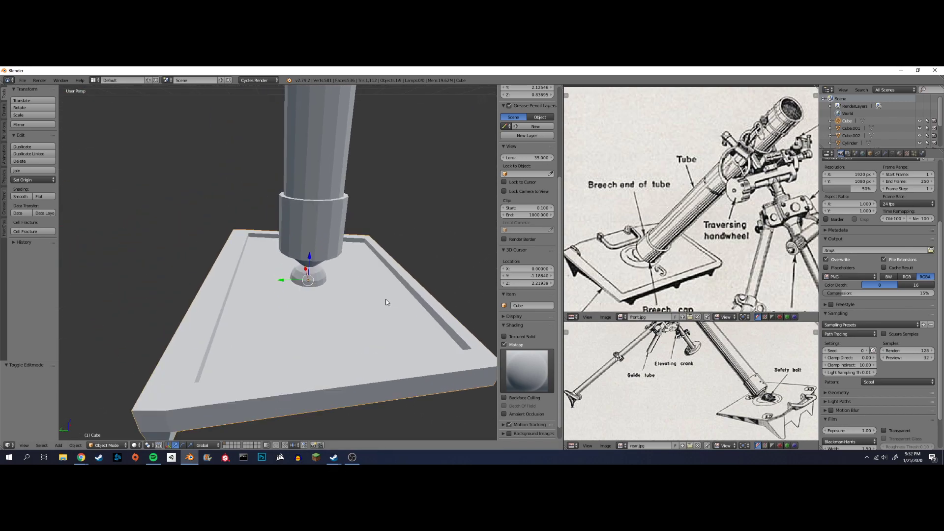
Step: Duplicate the bottom edge loop of the ball joint in place and scale the copy up by 1.775
right_click(317, 281)
scroll(342, 291, "up", 3)
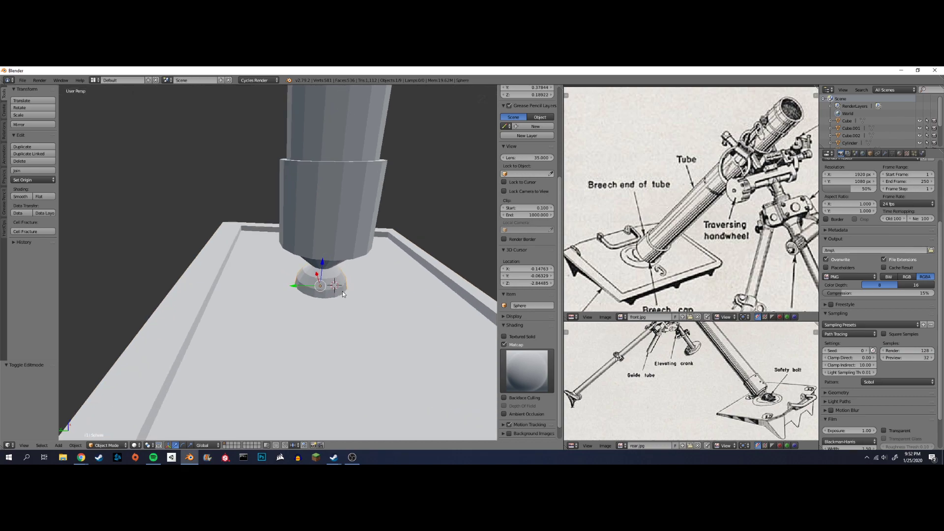
key("Tab")
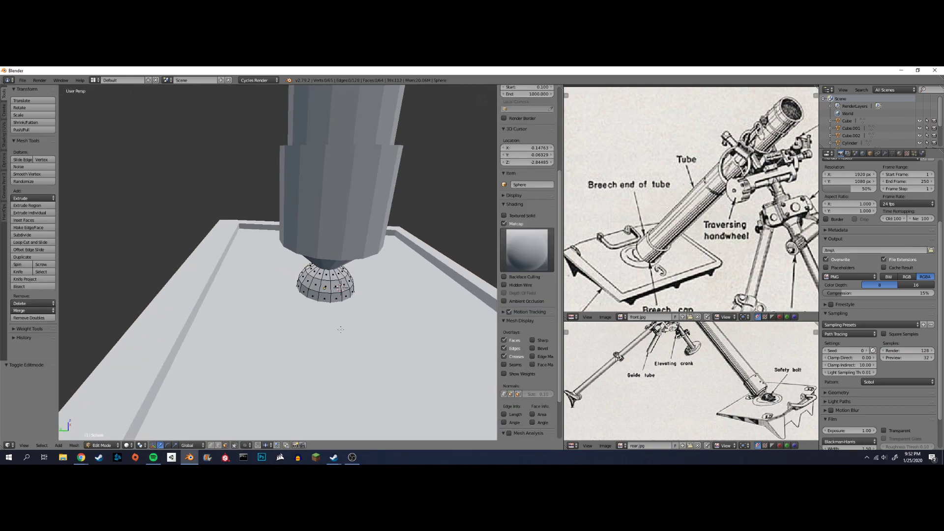
key("z")
right_click(328, 307, "alt")
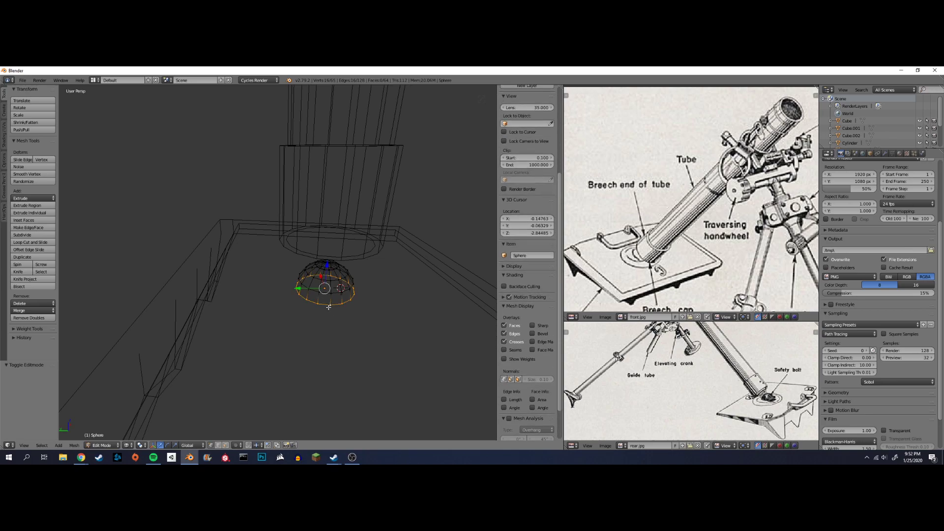
key("shift+d")
right_click(379, 338)
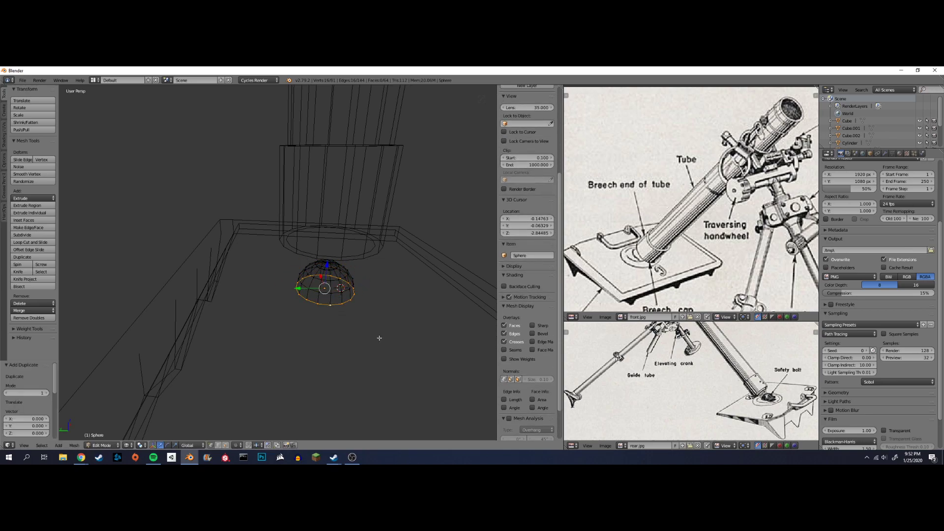
key("s")
left_click(414, 285)
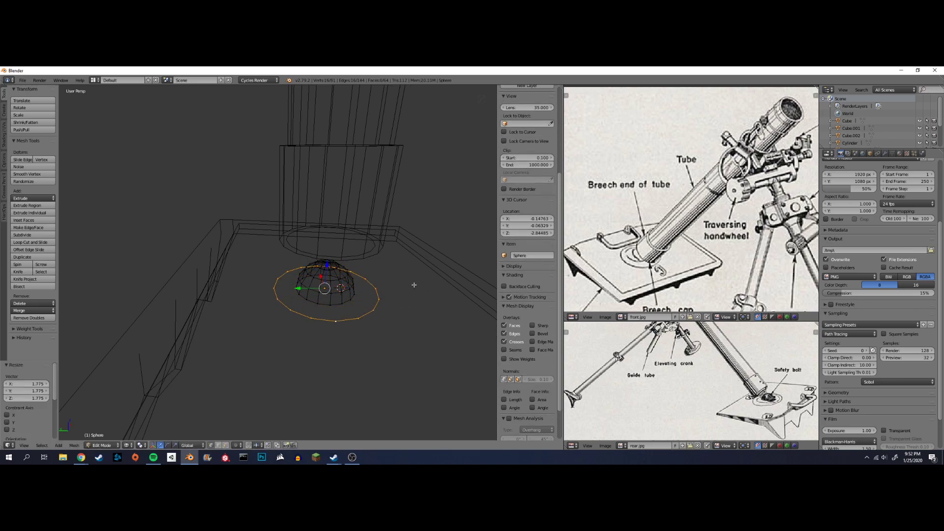
Step: Separate the enlarged edge ring from the ball joint into its own object and select it
key("p")
left_click(413, 282)
key("Tab")
right_click(371, 282)
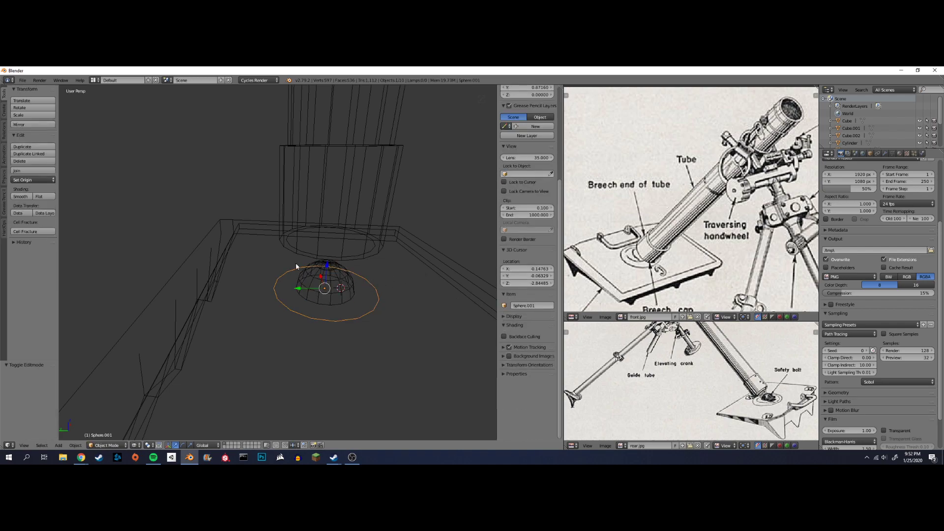
Step: Raise the ring 0.031 along Z in solid view and fill it with a face to make a disc
key("z")
left_click_drag(326, 268, 362, 295)
middle_click_drag(362, 298, 361, 285)
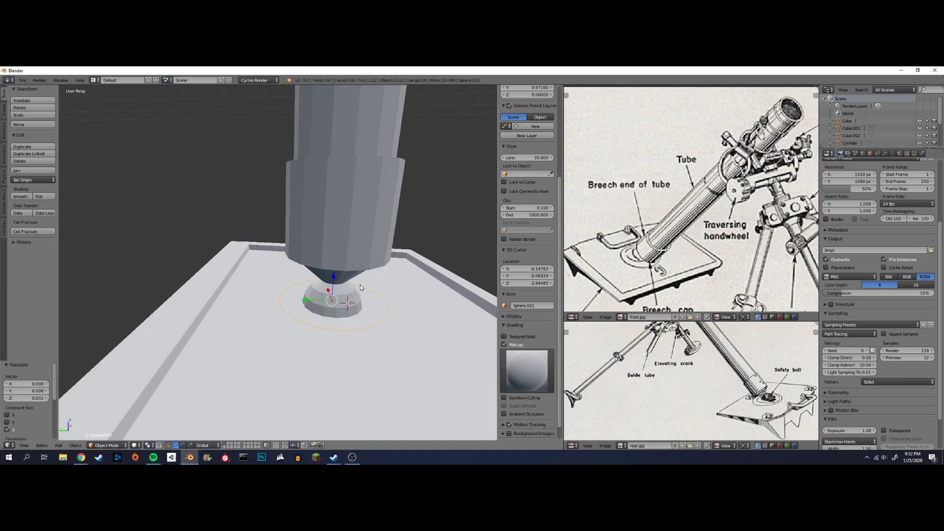
key("Tab")
key("a")
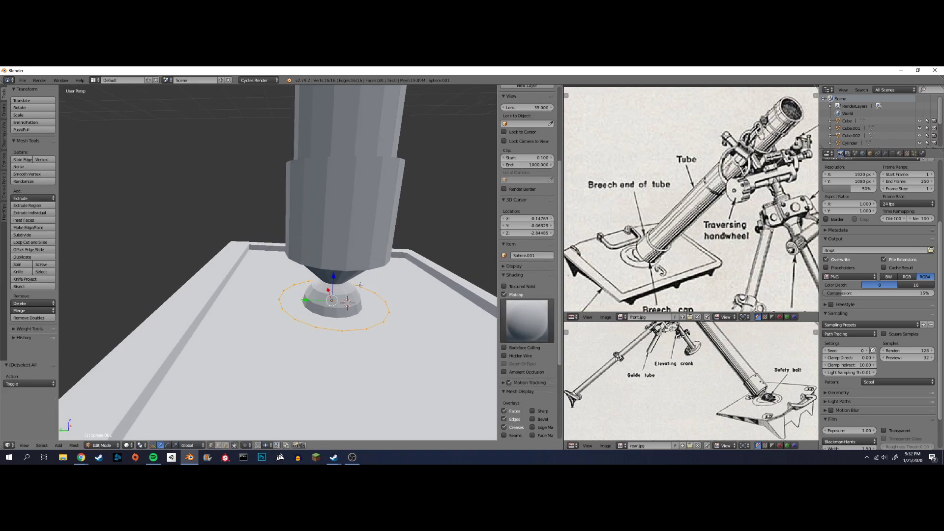
key("f")
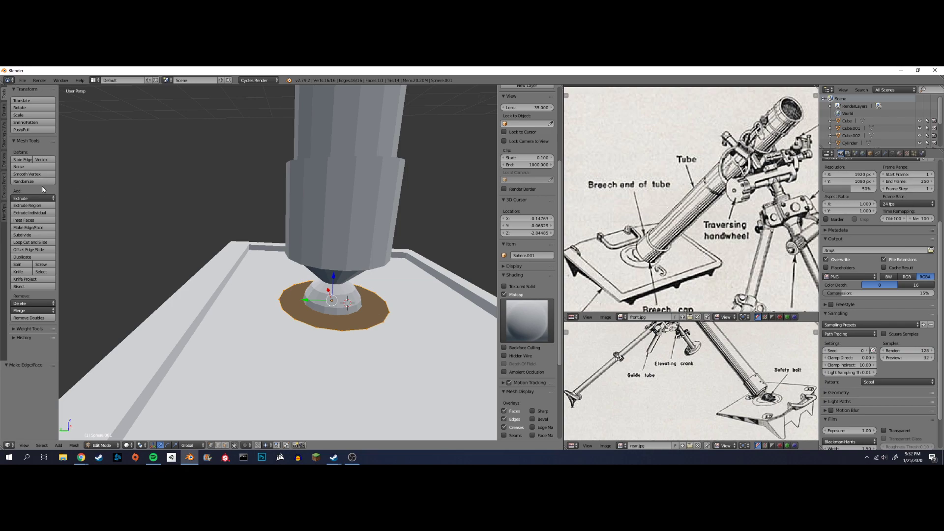
Step: Flip the normal direction of the disc face around the ball joint
left_click(4, 132)
middle_click_drag(339, 322, 338, 344)
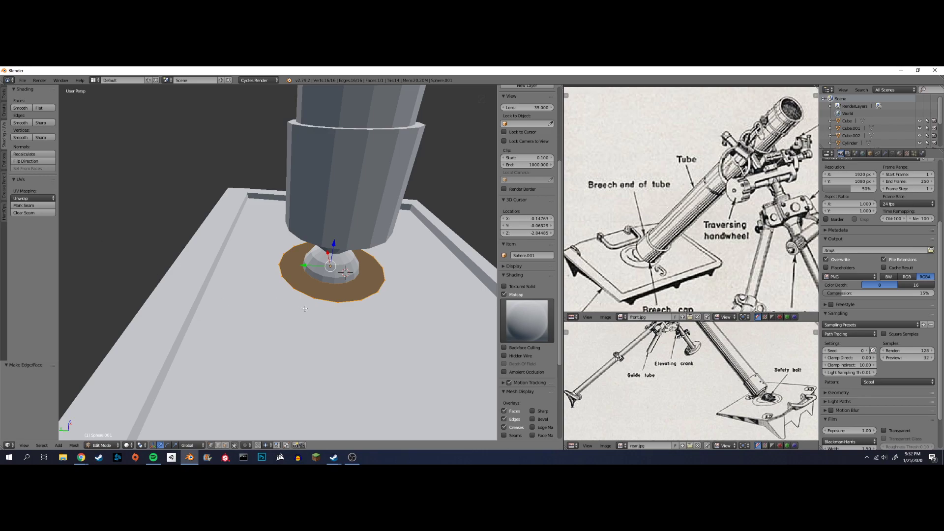
middle_click_drag(343, 292, 269, 309)
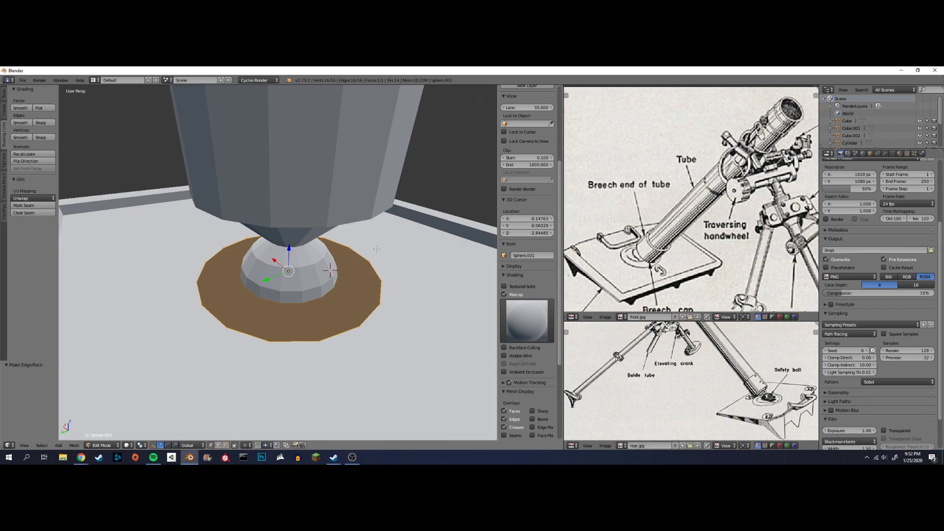
left_click(33, 161)
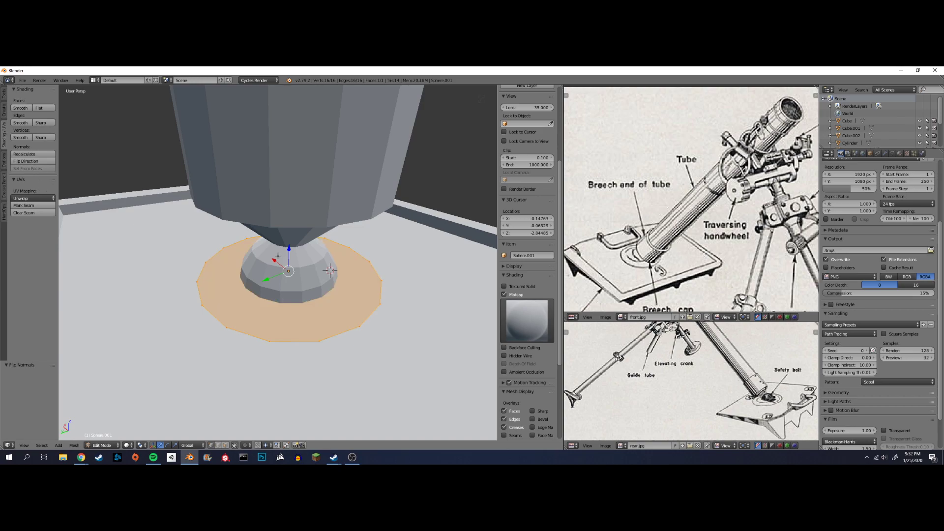
Step: Extrude the disc face 0.026 downward for thickness and adjust the extruded face's height along Z
middle_click_drag(280, 285, 357, 293)
key("e")
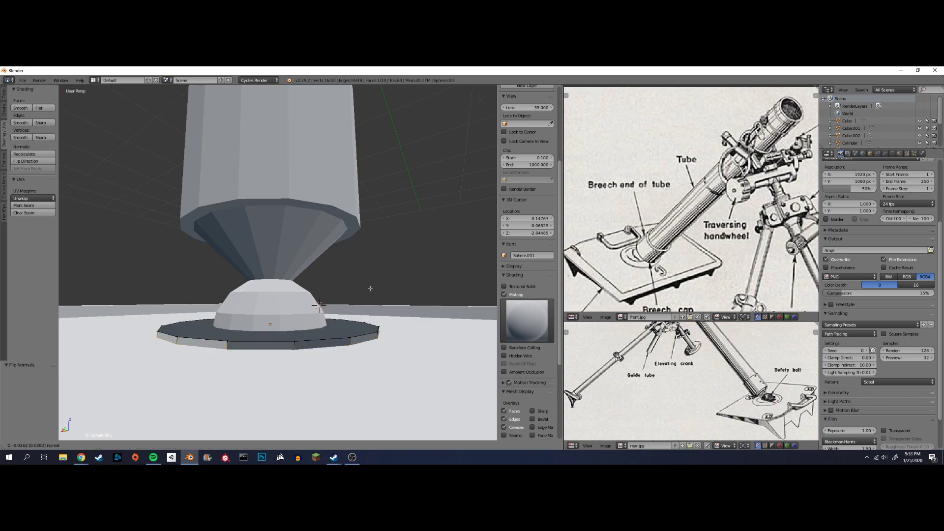
left_click(369, 289)
key("g")
key("z")
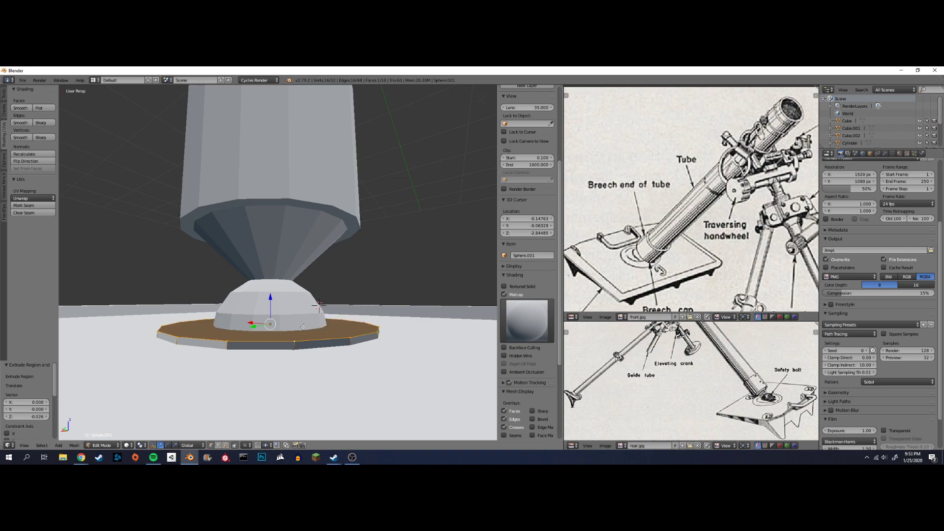
left_click(285, 334)
Step: Select the entire mesh of the thickened disc
middle_click_drag(286, 334, 355, 345)
key("a")
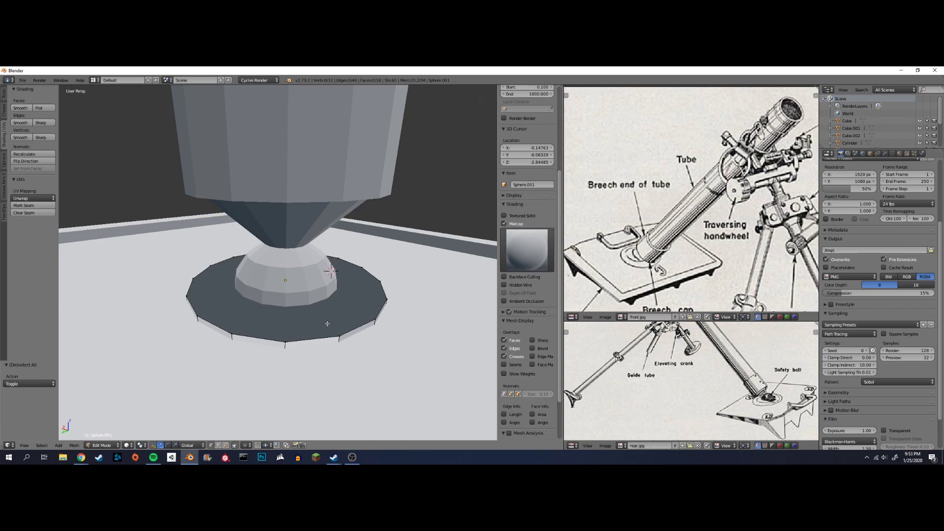
key("a")
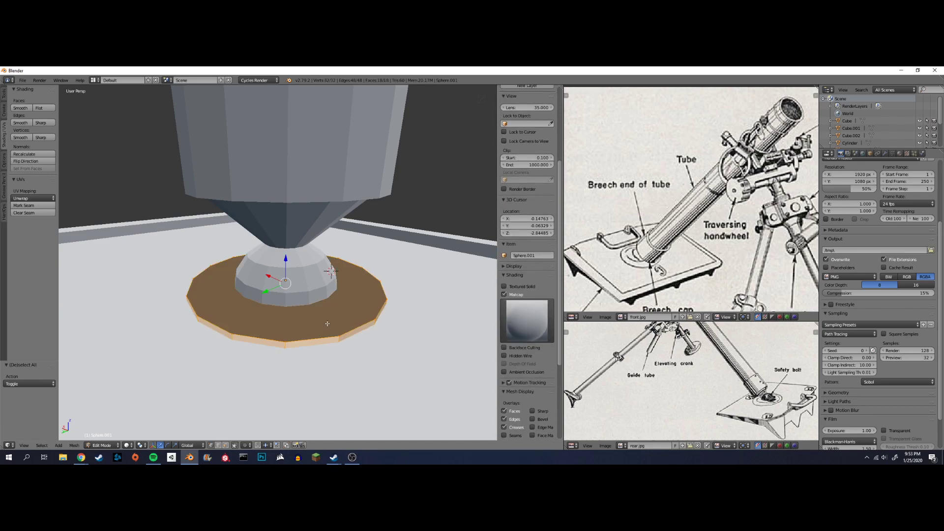
Step: Recalculate the normals of the flat disc under the tube's ball joint and return to Object Mode
left_click(26, 154)
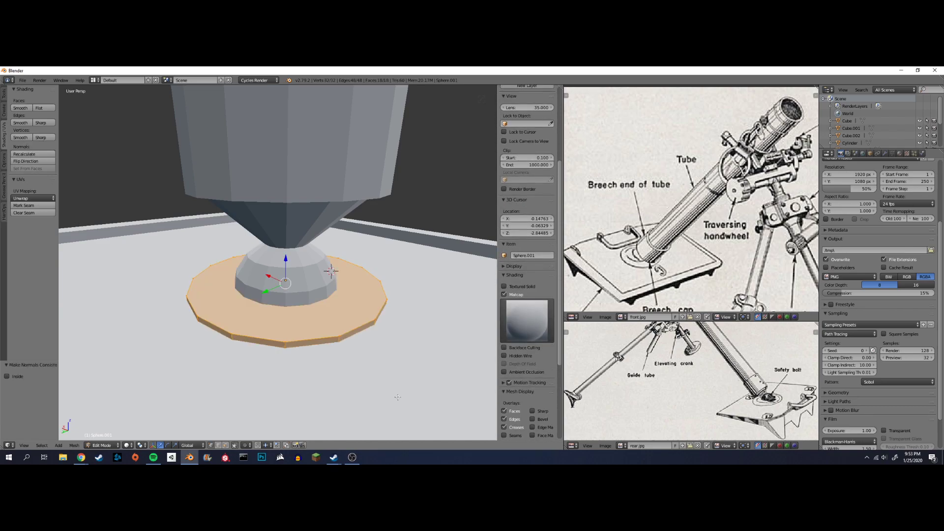
key("a")
scroll(199, 213, "down", 4)
middle_click_drag(196, 212, 159, 216)
key("a")
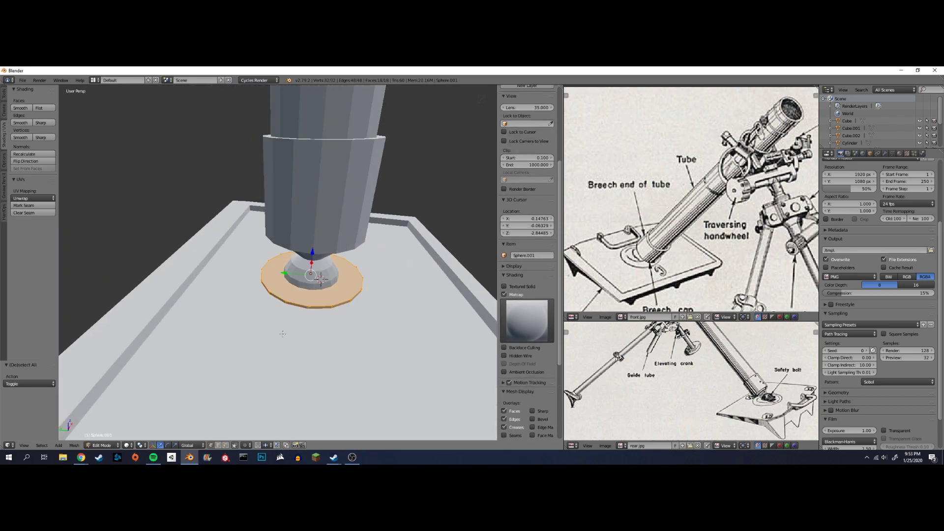
middle_click_drag(386, 235, 345, 312, "shift")
scroll(340, 263, "down", 5)
key("Tab")
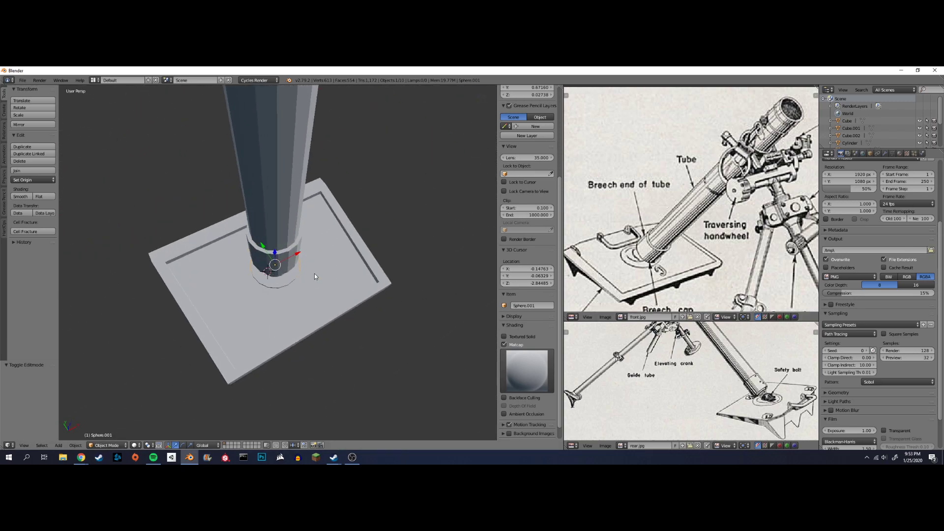
Step: Scale the disc on the base plate by about 1.51 and raise it about 0.017 along Z
middle_click_drag(311, 272, 303, 243)
scroll(303, 245, "up", 4)
key("s")
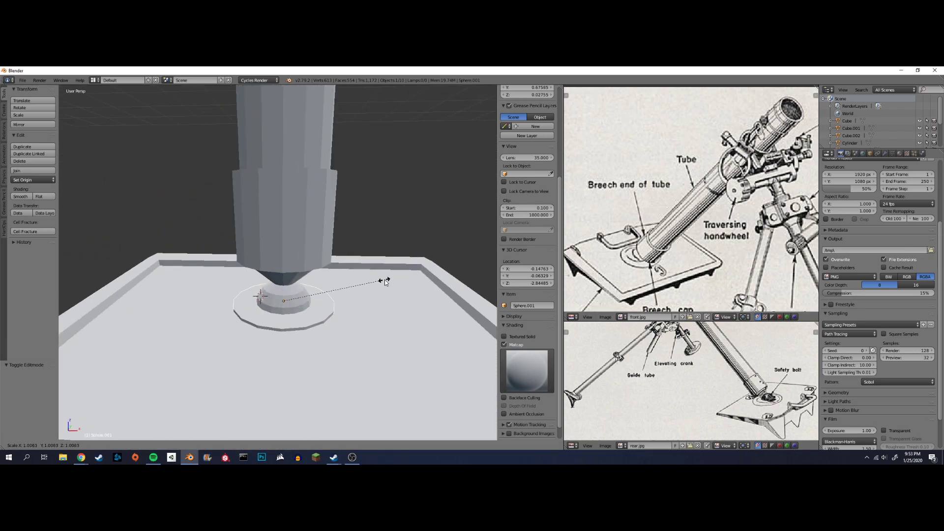
left_click(435, 278)
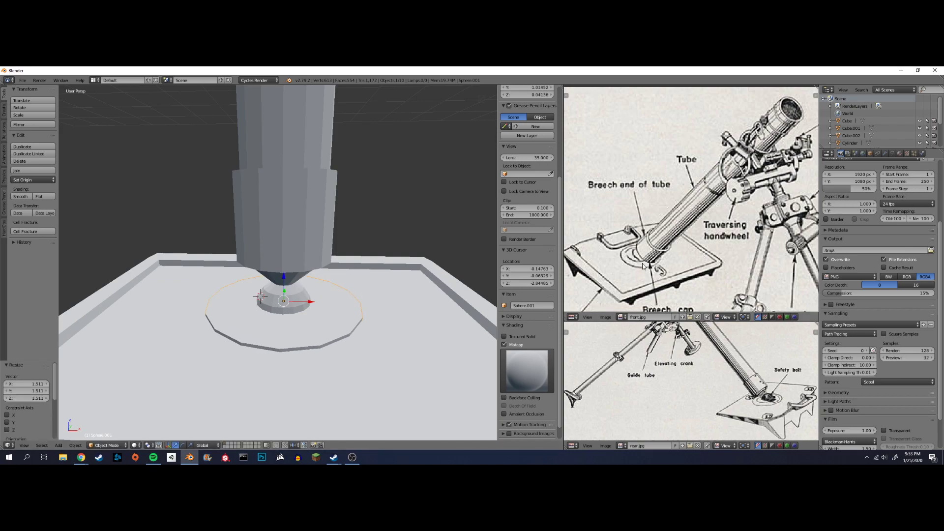
middle_click_drag(364, 271, 303, 287)
key("g")
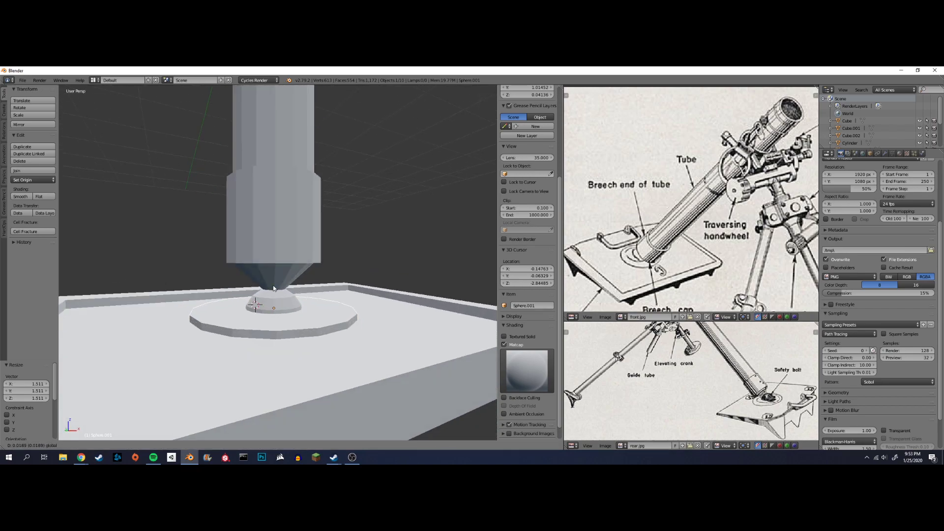
left_click_drag(274, 288, 273, 288)
Step: Select the mortar tube and, in Edit Mode, select the cap face at its muzzle end
scroll(302, 360, "down", 7)
middle_click_drag(275, 291, 371, 293)
scroll(400, 295, "down", 5)
scroll(370, 293, "up", 2)
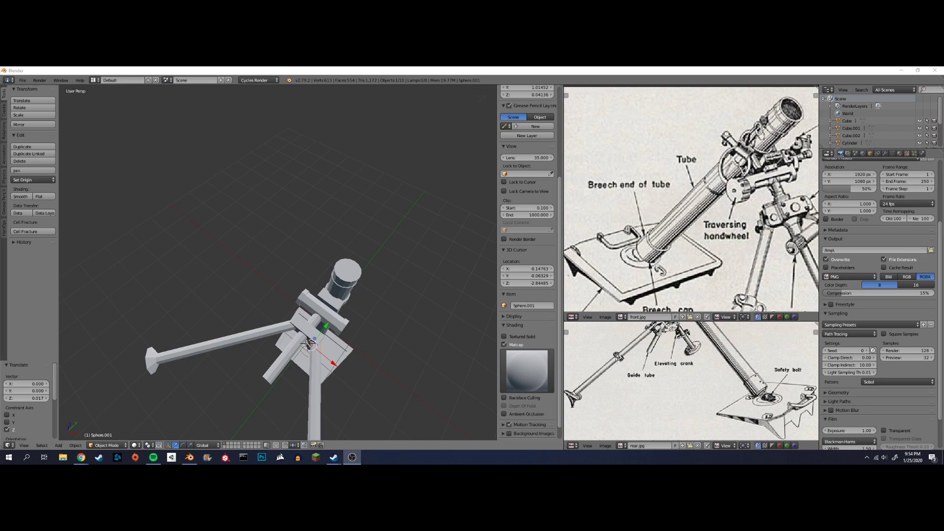
middle_click_drag(358, 311, 272, 299)
key("a")
scroll(272, 298, "up", 3)
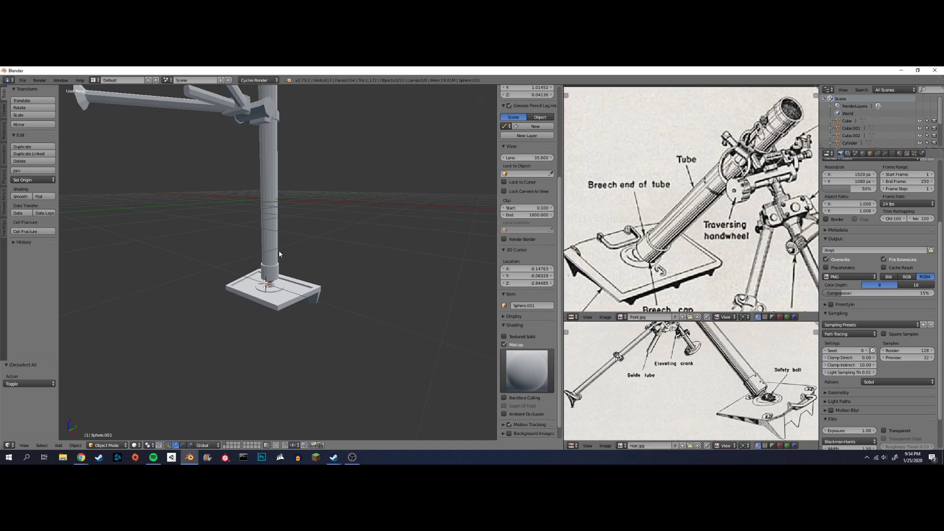
middle_click_drag(271, 267, 375, 305)
right_click(304, 351)
scroll(316, 307, "up", 3)
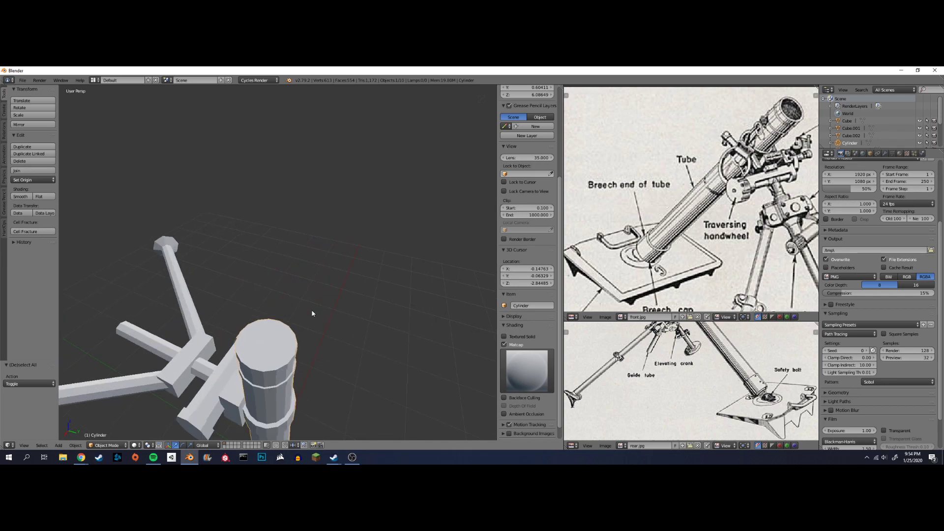
key("Tab")
right_click(266, 342)
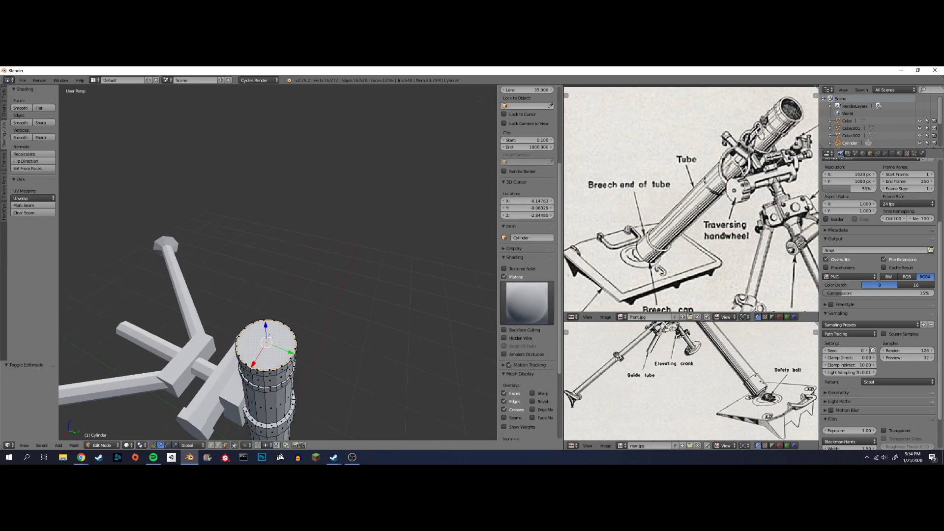
scroll(317, 294, "up", 3)
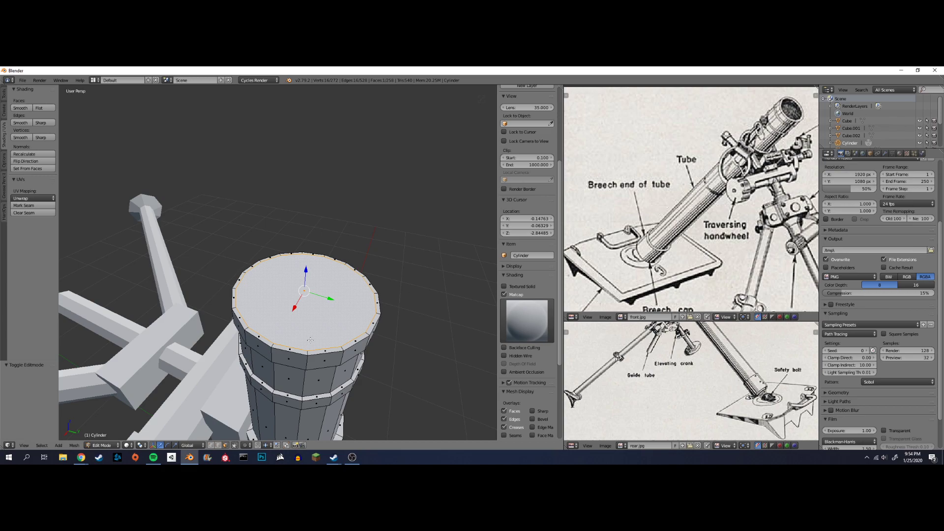
middle_click_drag(298, 332, 306, 325)
key("i")
key("e")
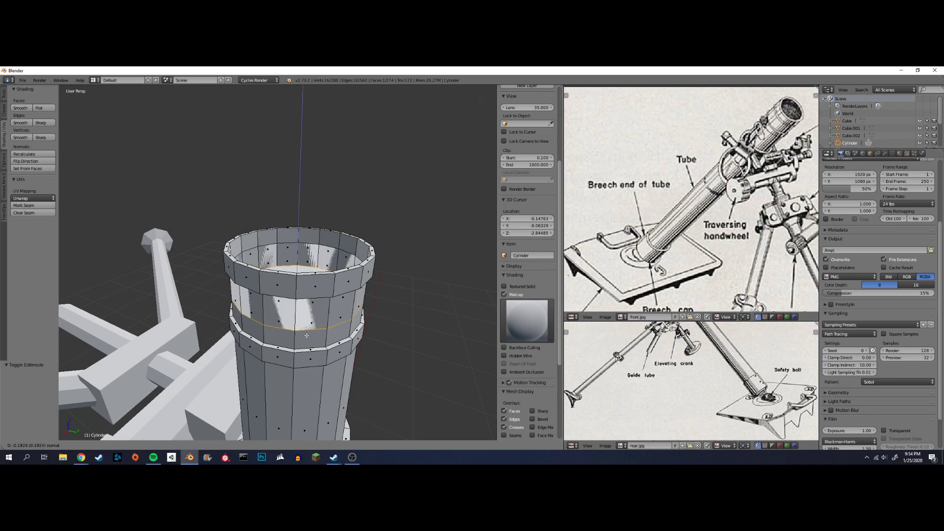
left_click(306, 338)
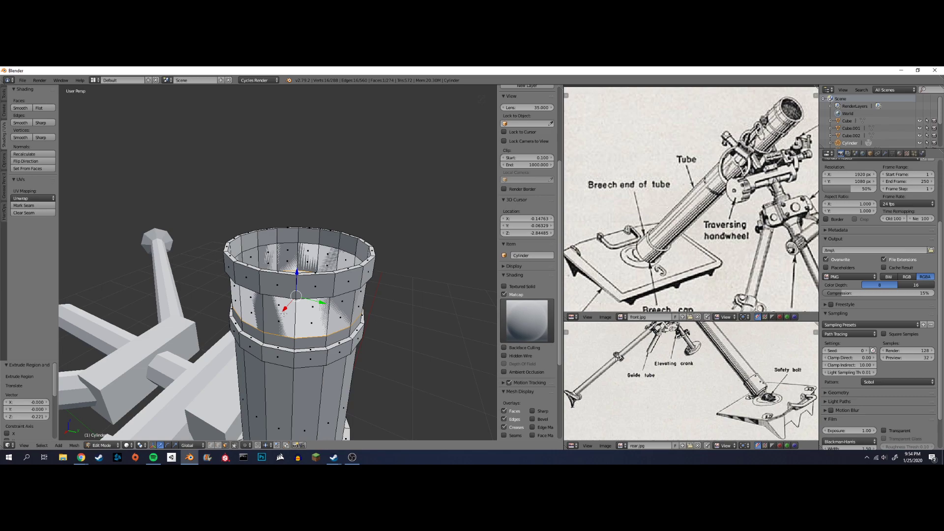
key("ctrl+z")
Step: Inset the tube's muzzle face by about 0.053 and extrude it about 0.51 down into the tube
scroll(399, 251, "up", 2)
key("i")
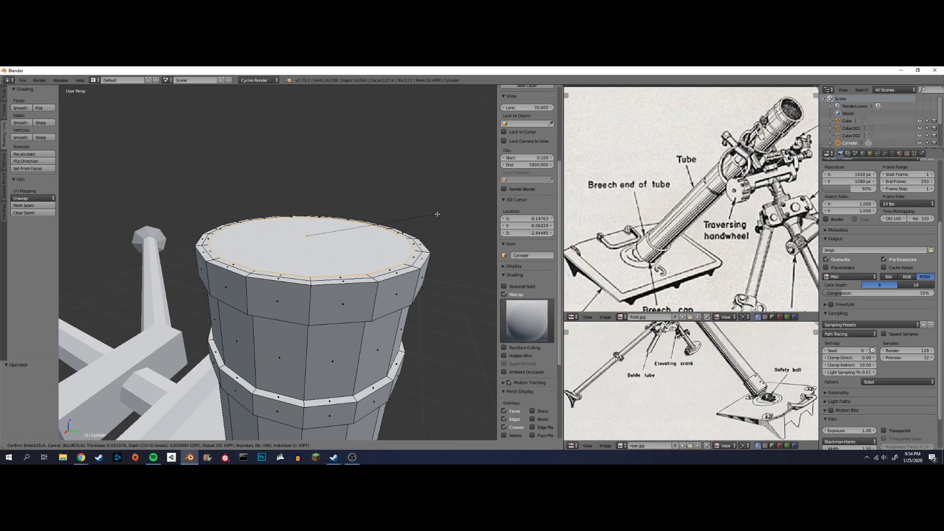
left_click(436, 214)
scroll(302, 256, "down", 3)
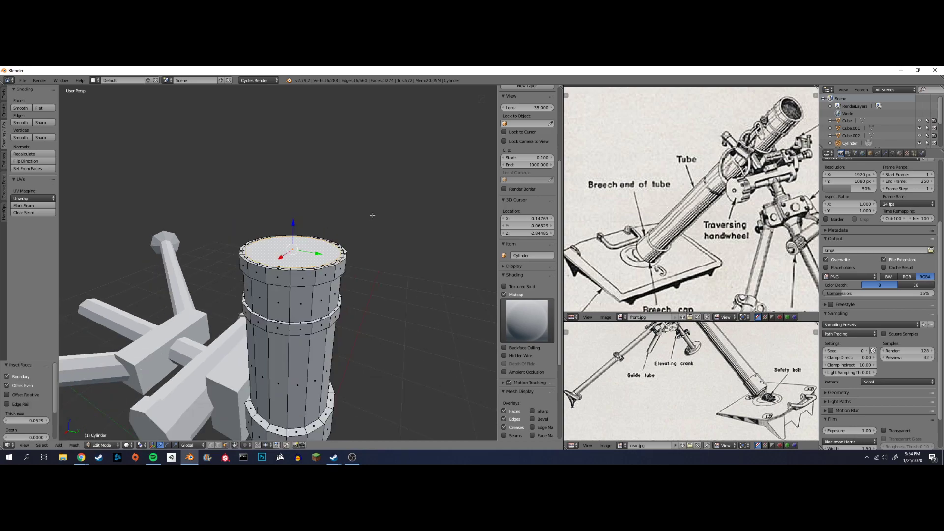
key("e")
left_click(375, 291)
scroll(375, 293, "down", 2)
middle_click_drag(375, 293, 378, 328)
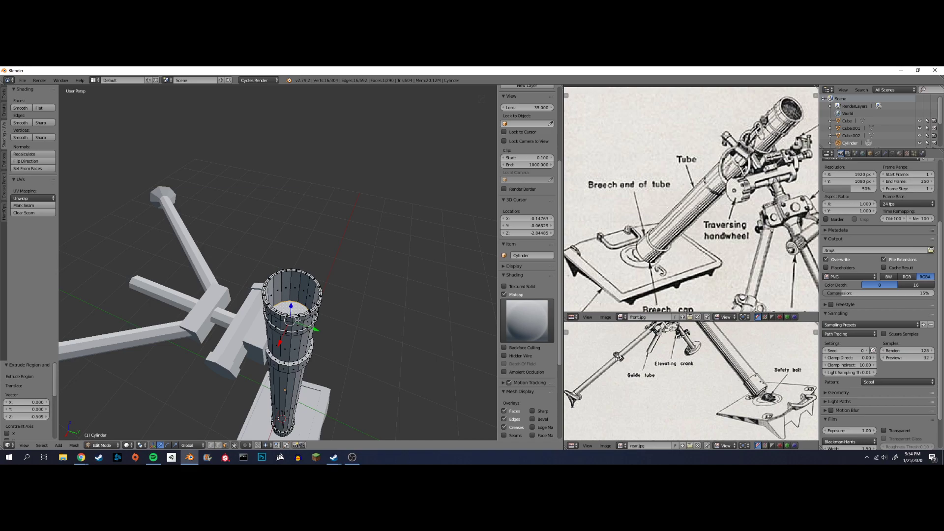
Step: Move the bore's inner end face along Z and scale it down to narrow the bore
middle_click_drag(286, 299, 297, 279)
left_click_drag(289, 273, 288, 305)
middle_click_drag(288, 305, 287, 282)
scroll(296, 305, "up", 3)
scroll(296, 306, "up", 1)
left_click_drag(282, 311, 352, 282)
key("s")
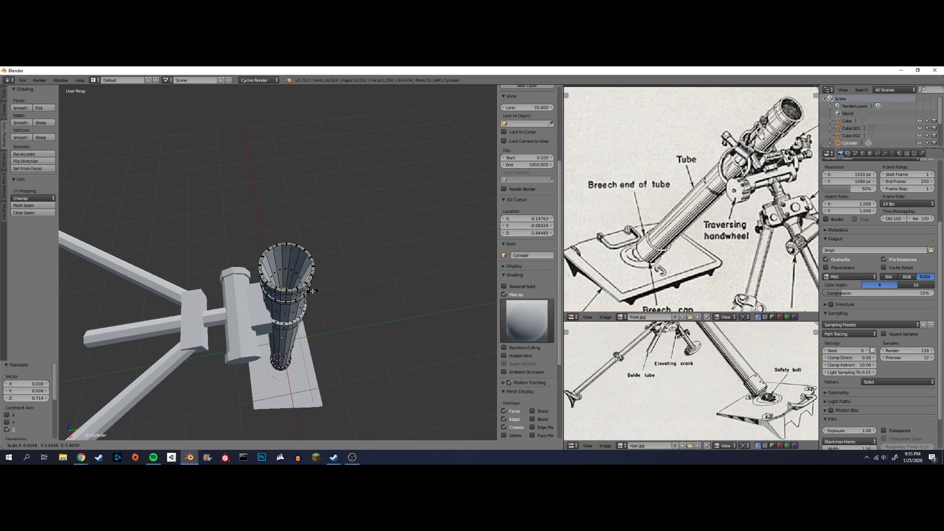
left_click(307, 291)
Step: Reposition the bore's inner end face along Z and return to Object Mode
middle_click_drag(307, 291, 321, 242)
scroll(313, 298, "down", 4)
scroll(349, 253, "up", 3)
key("g")
key("z")
left_click(288, 301)
key("Tab")
scroll(282, 287, "down", 6)
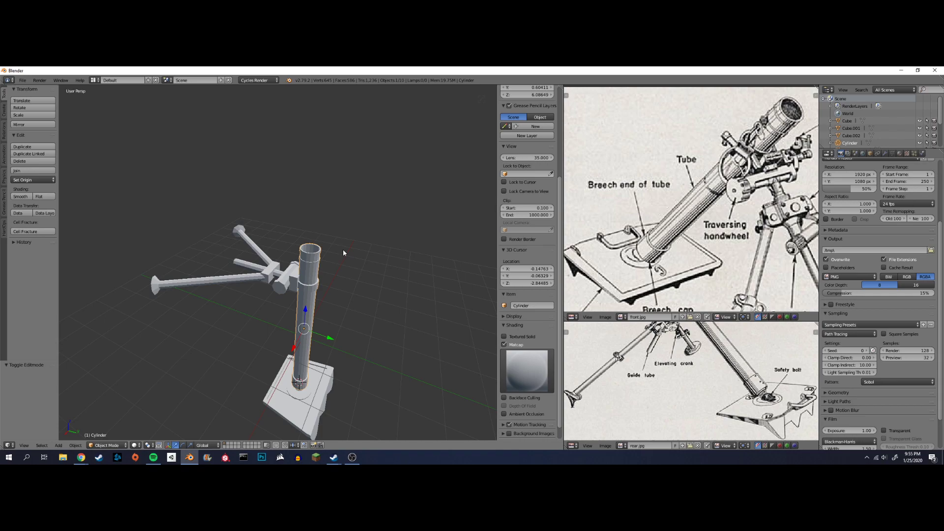
Step: Examine the bipod legs in both reference drawings and compare them with the mortar model from several angles
middle_click_drag(796, 237, 716, 211)
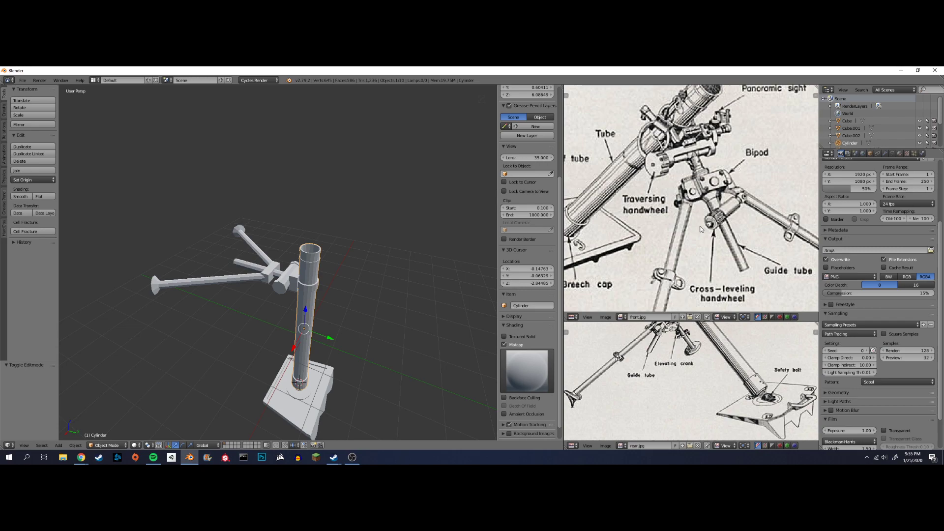
scroll(725, 221, "down", 2)
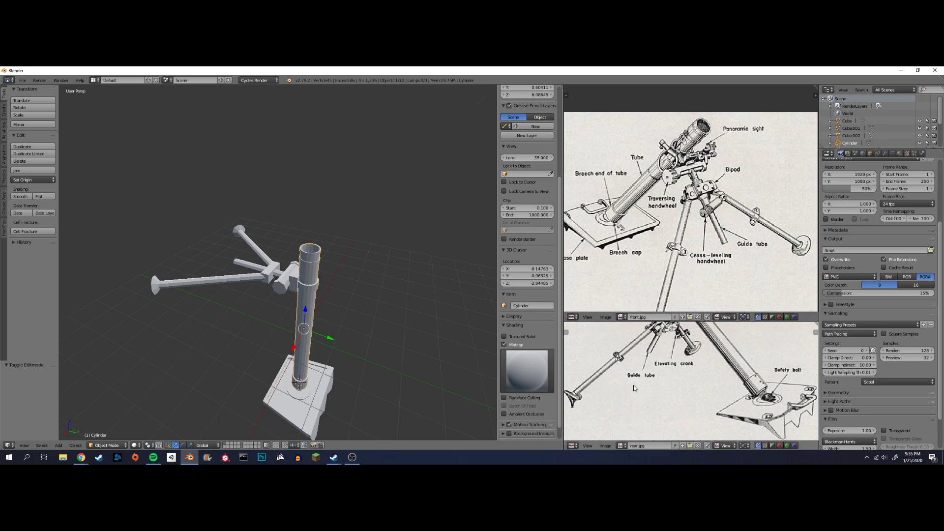
middle_click_drag(666, 378, 695, 401)
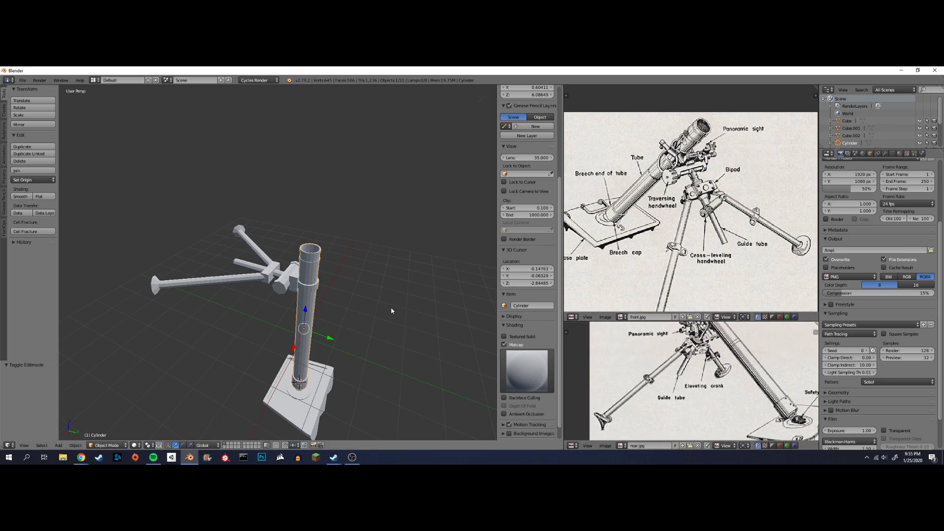
scroll(391, 310, "down", 4)
middle_click_drag(381, 307, 450, 284)
scroll(363, 285, "down", 3)
middle_click_drag(361, 284, 435, 268)
scroll(310, 277, "up", 4)
scroll(314, 280, "down", 3)
middle_click_drag(314, 283, 255, 272)
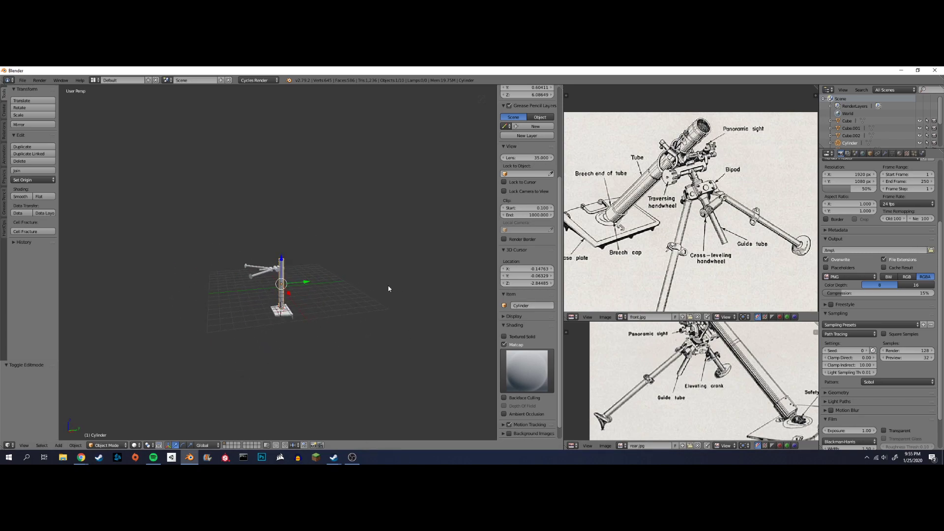
scroll(378, 294, "up", 4)
middle_click_drag(379, 297, 324, 295)
scroll(347, 269, "down", 3)
scroll(340, 290, "down", 2)
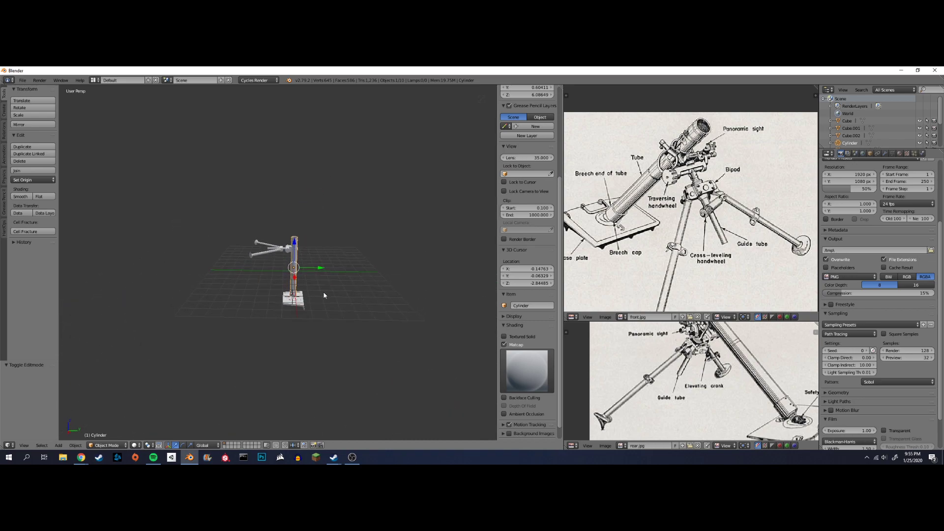
Step: Delete the bipod leg Cylinder.003, keeping the other leg
scroll(308, 319, "up", 3)
right_click(296, 235)
right_click(283, 240)
middle_click_drag(283, 240, 346, 287)
scroll(346, 288, "up", 3)
middle_click_drag(290, 255, 355, 261)
right_click(242, 274)
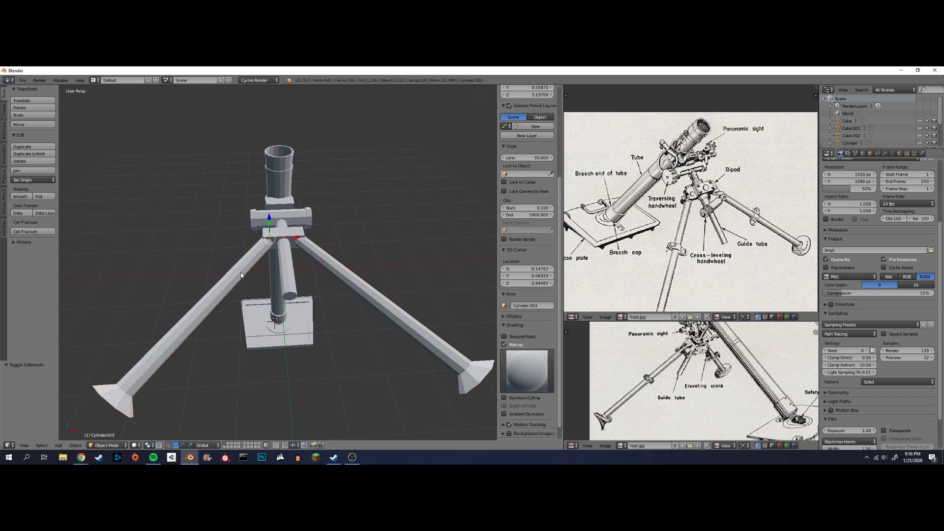
key("Delete")
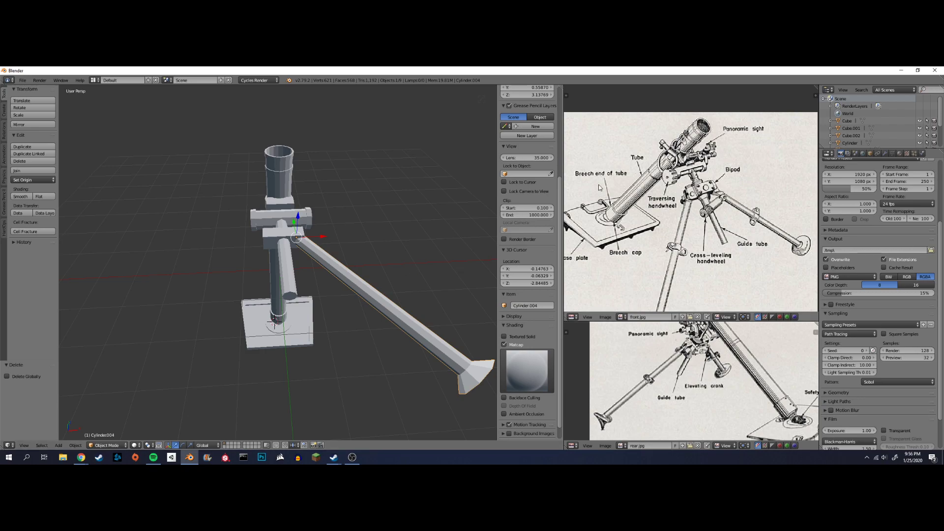
scroll(529, 137, "up", 5)
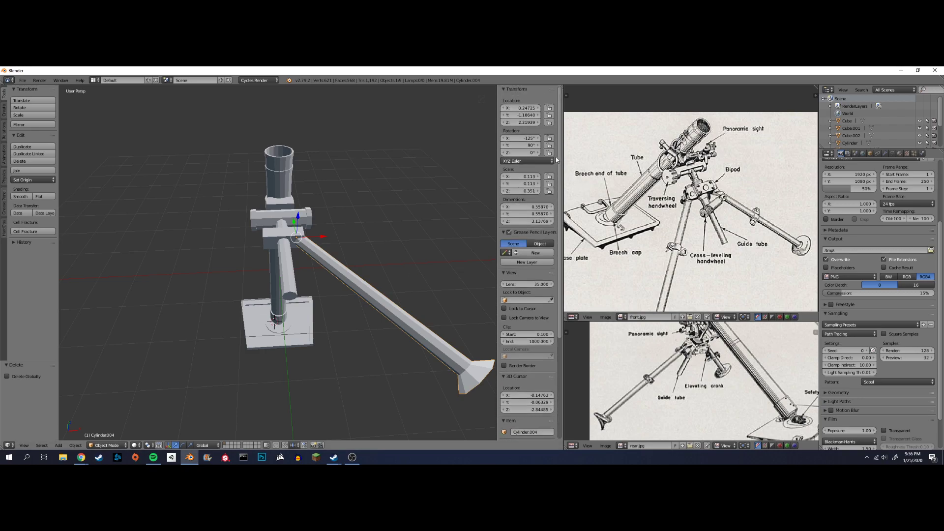
left_click(525, 146)
type("0")
key("Return")
key("ctrl+z")
Step: Set the remaining bipod leg's X and Y rotation to 0°
left_click(521, 138)
type("0")
key("Return")
double_click(516, 145)
type("0")
key("Return")
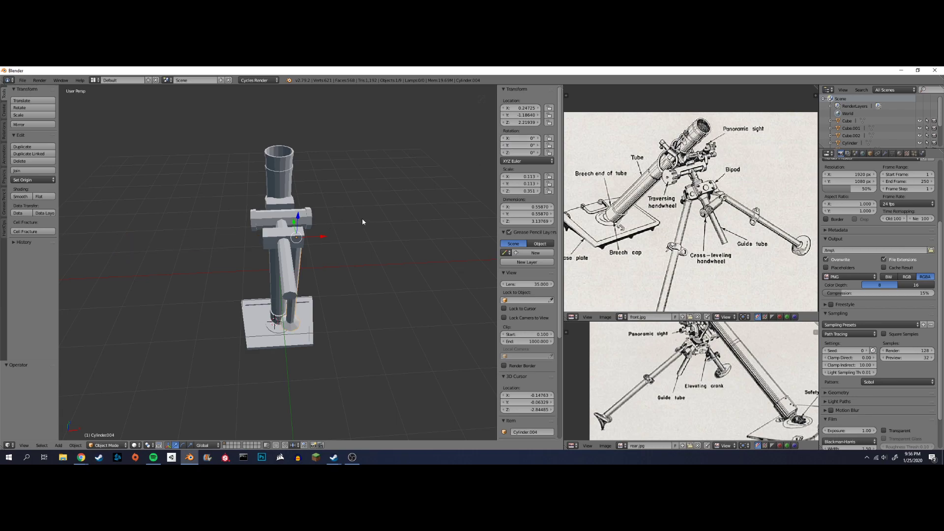
Step: Rotate the remaining bipod leg -90° about the X axis so it extends away from the tube
middle_click_drag(364, 220, 402, 234)
key("r")
key("x")
key("9")
key("0")
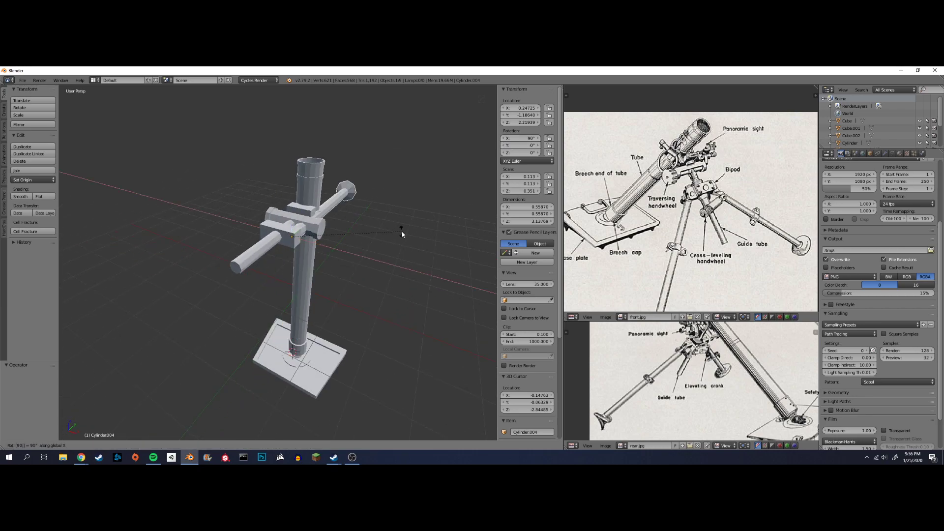
key("minus")
key("Return")
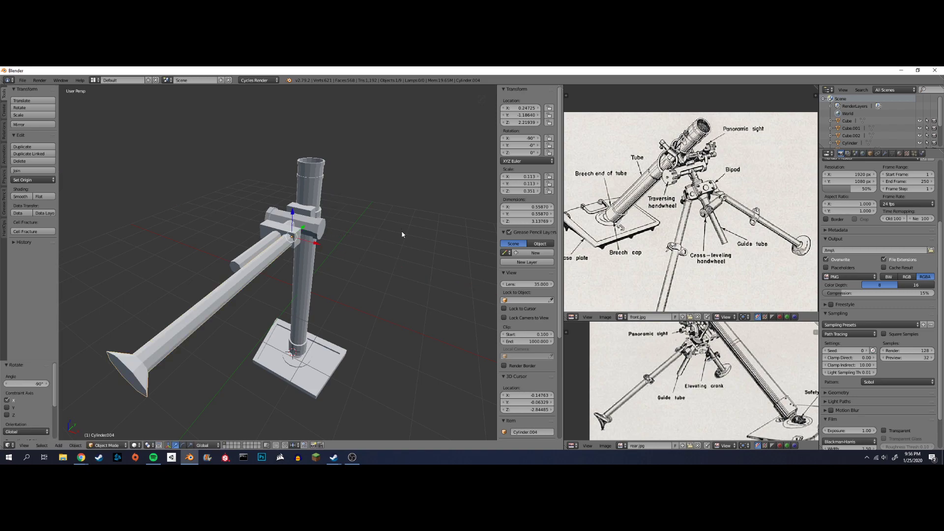
Step: In wireframe Edit Mode, lengthen the bipod leg by moving its foot end about 1.13 outward along Y
scroll(401, 232, "down", 2)
middle_click_drag(401, 231, 293, 263)
key("Tab")
key("z")
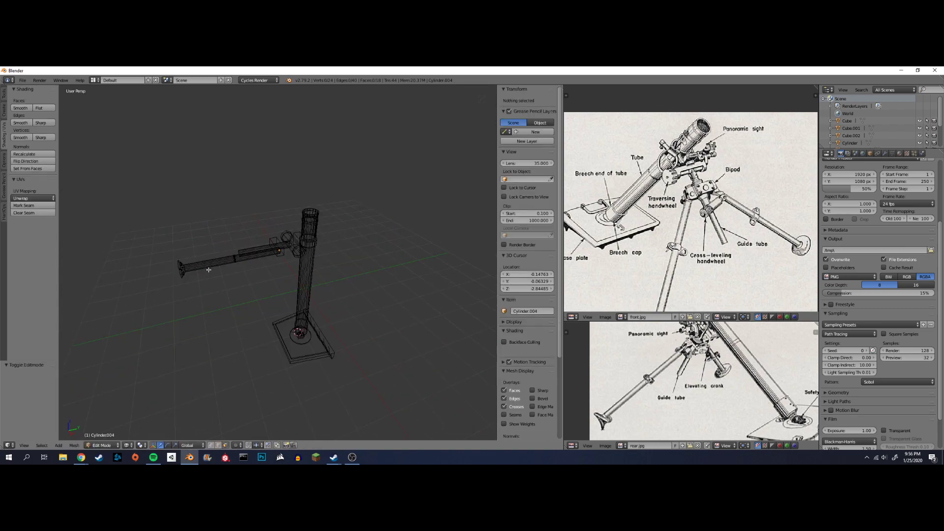
key("c")
left_click_drag(178, 257, 183, 286)
right_click(184, 285)
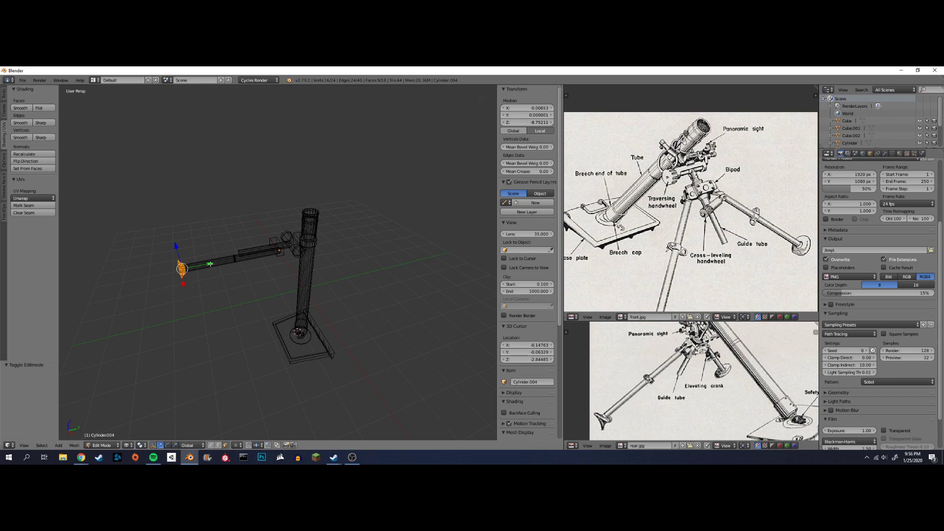
key("g")
key("y")
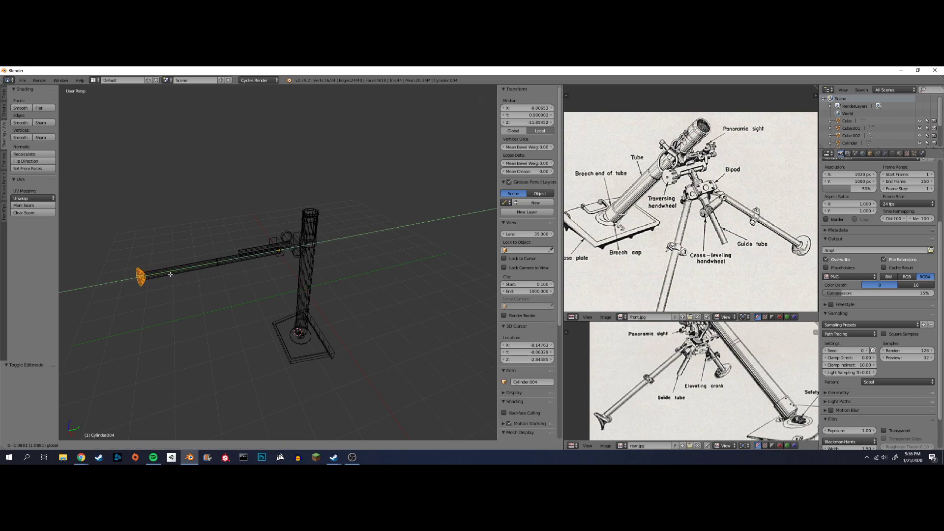
left_click(170, 273)
Step: Add two loop cuts around the bipod leg's shaft and scale them along Y to about 0.078 to form a narrow band
middle_click_drag(211, 217, 645, 242)
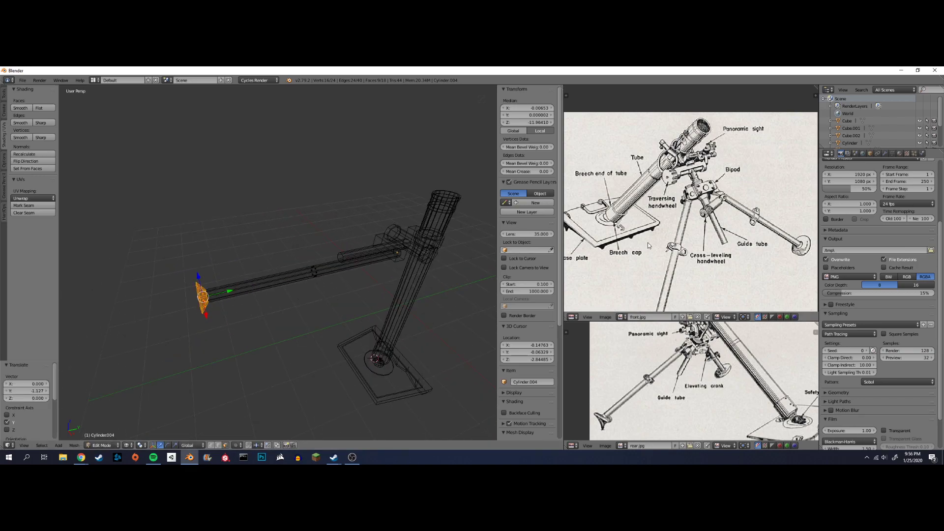
middle_click_drag(418, 275, 355, 293)
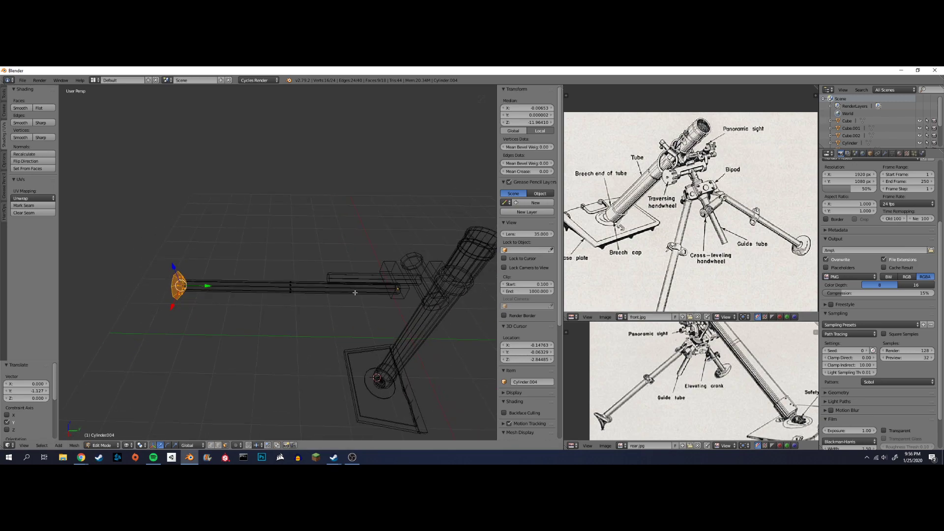
key("a")
key("ctrl+r")
scroll(283, 284, "up", 1)
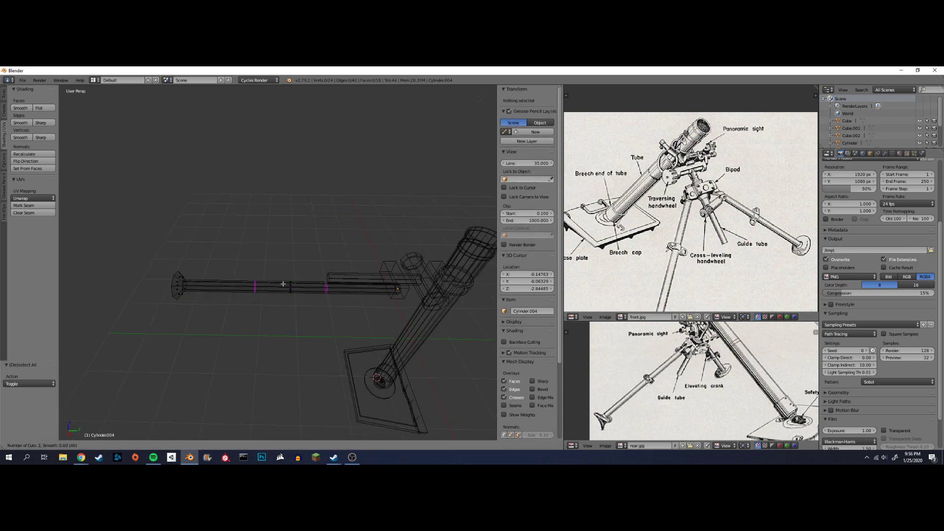
left_click(283, 284)
key("s")
key("y")
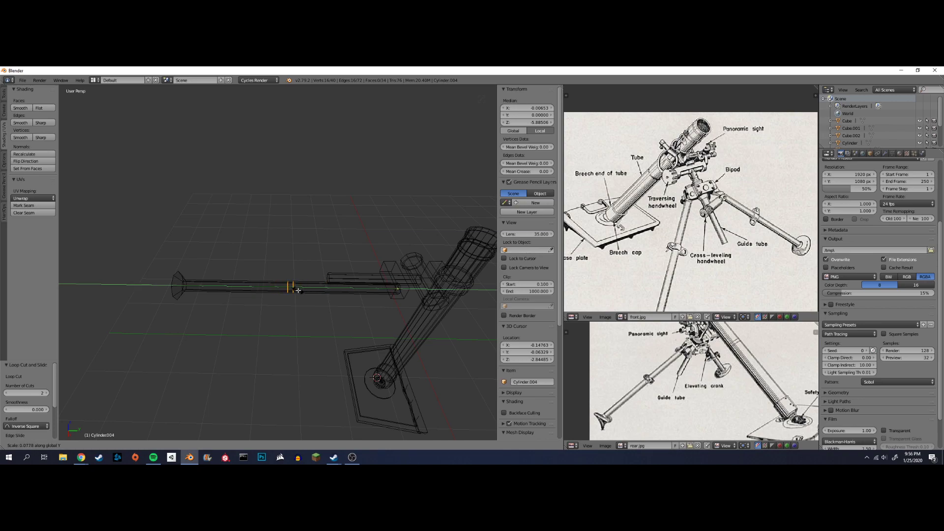
left_click(297, 291)
Step: Extrude the narrow band of faces on the leg and scale it outward, excluding Y, into a raised collar; return to solid Object Mode
scroll(305, 286, "up", 4)
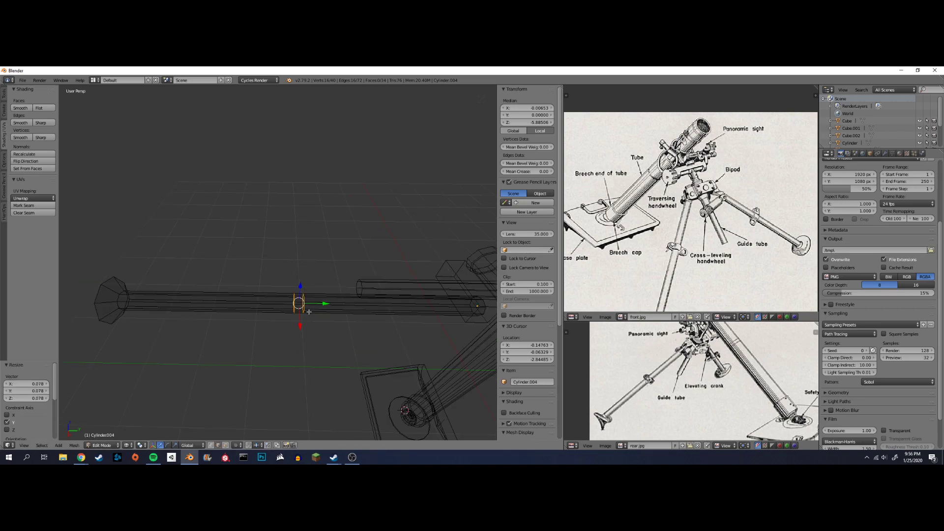
left_click(225, 446)
right_click(226, 200, "alt")
right_click(234, 202, "alt")
middle_click_drag(241, 204, 396, 244)
key("e")
right_click(360, 231)
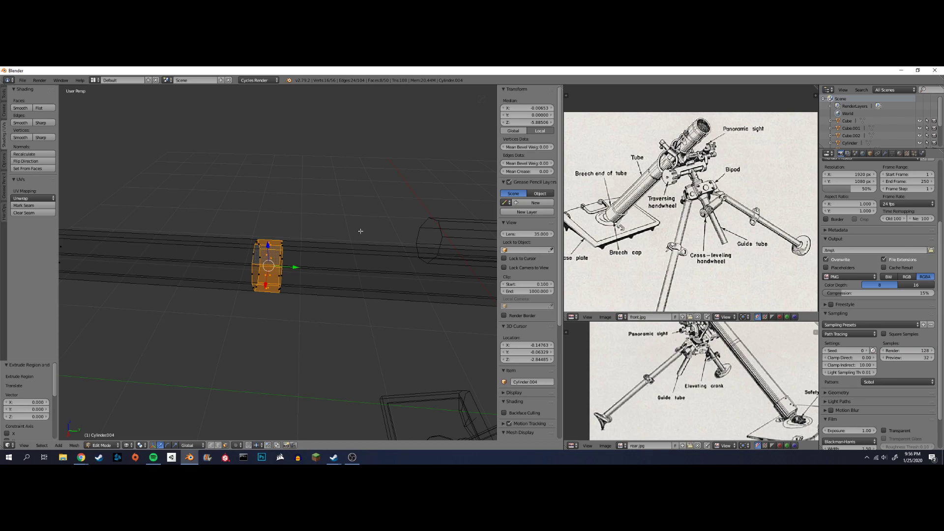
key("s")
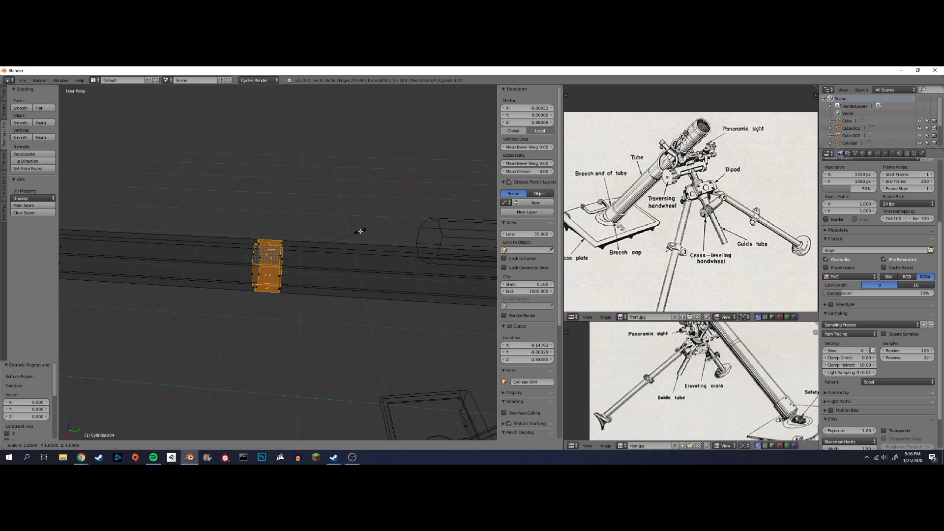
key("shift+y")
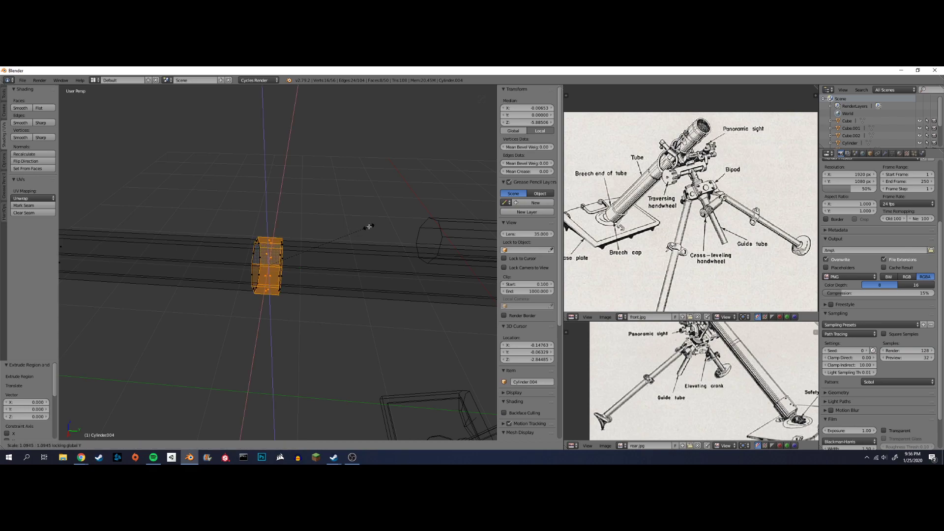
left_click(375, 225)
key("a")
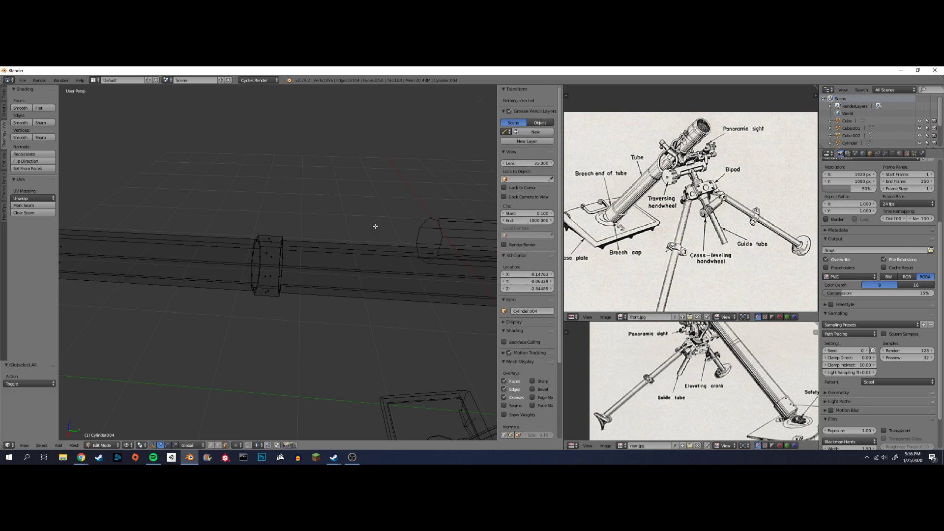
key("Tab")
scroll(370, 235, "down", 6)
key("z")
Step: Try to rotate the bipod leg by -40° in the current perspective view
mouse_move(306, 273)
middle_mouse_down()
mouse_move(394, 260)
mouse_move(359, 233)
middle_mouse_up()
type("r")
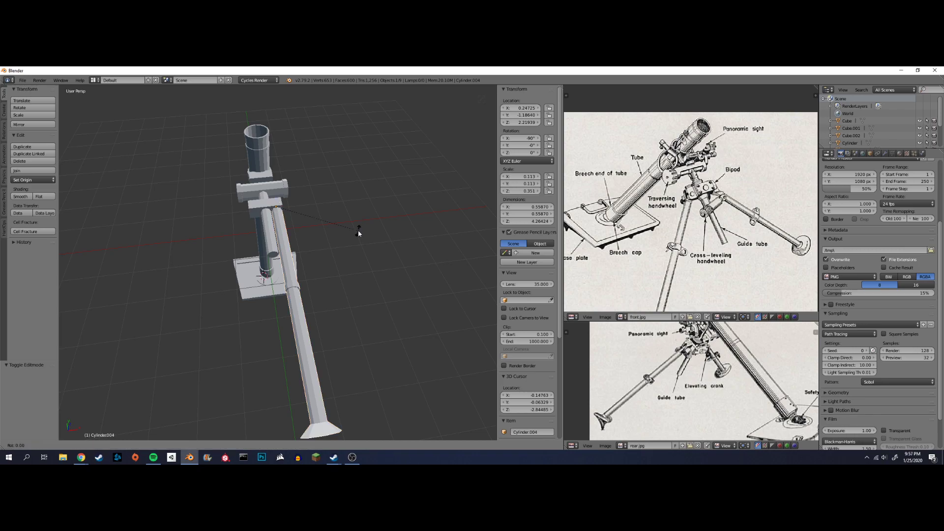
type("40-")
key("Return")
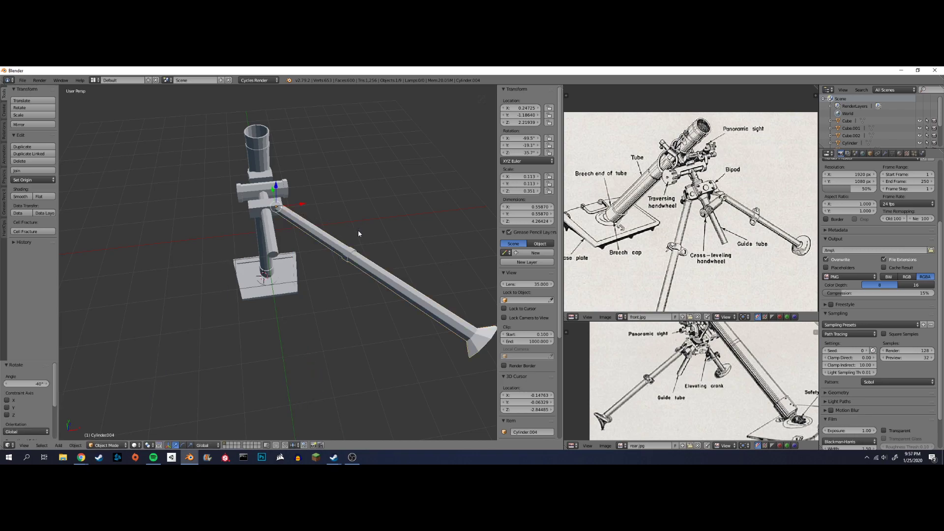
scroll(358, 233, "down", 2)
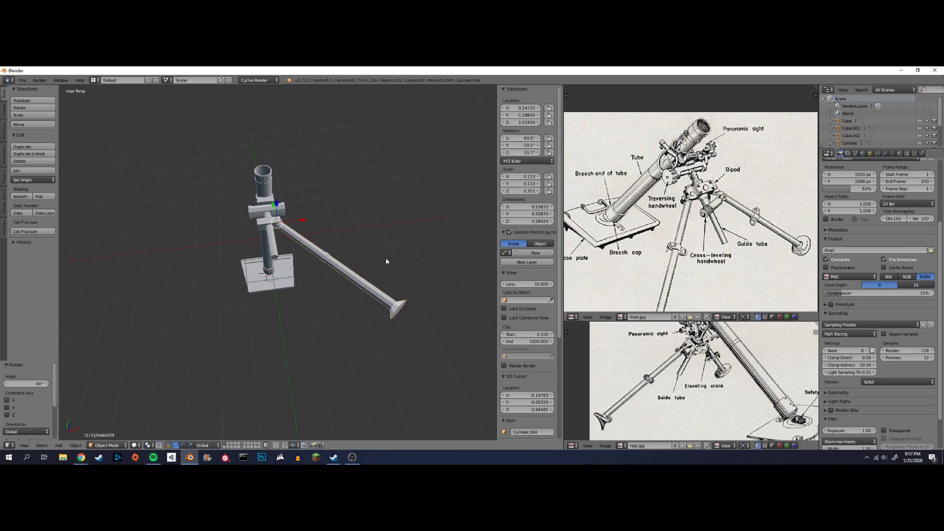
Step: Duplicate the bipod leg in place and rotate the copy -80° about the Z axis
key("shift+d")
right_click(407, 213)
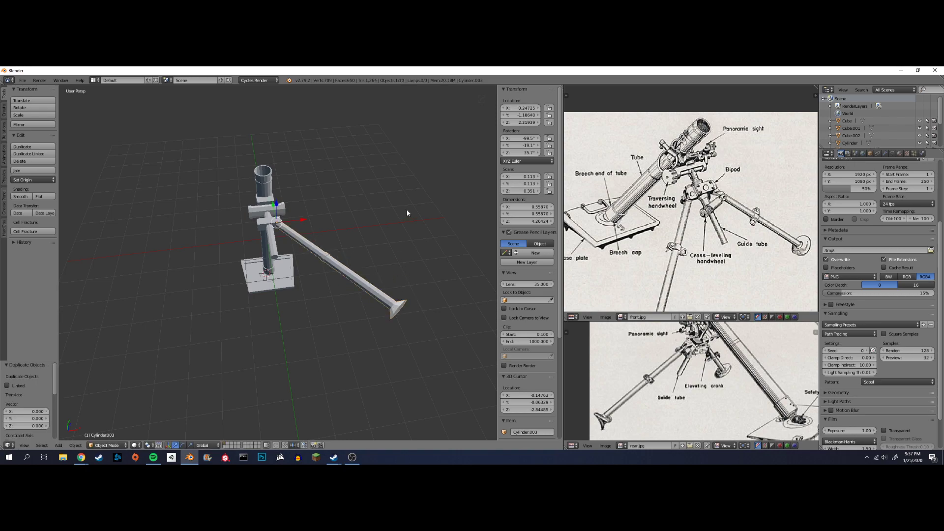
key("r")
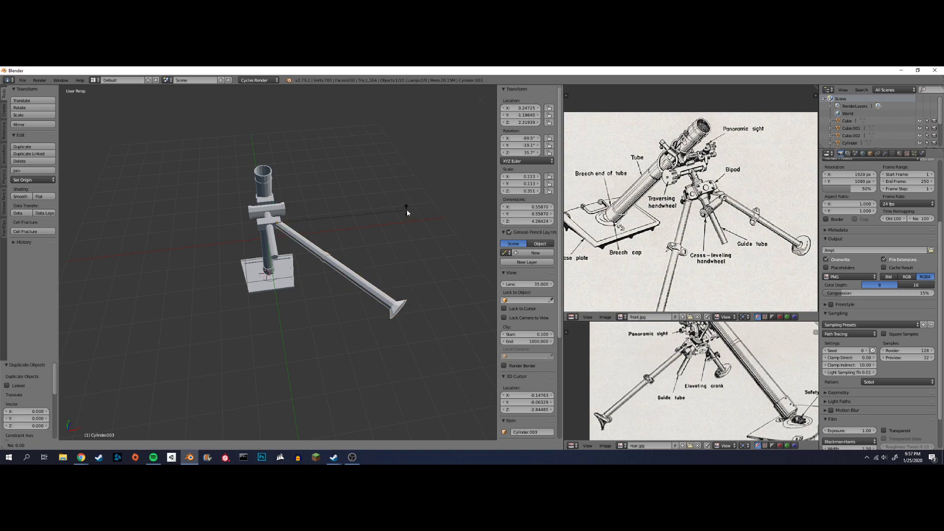
type("-80")
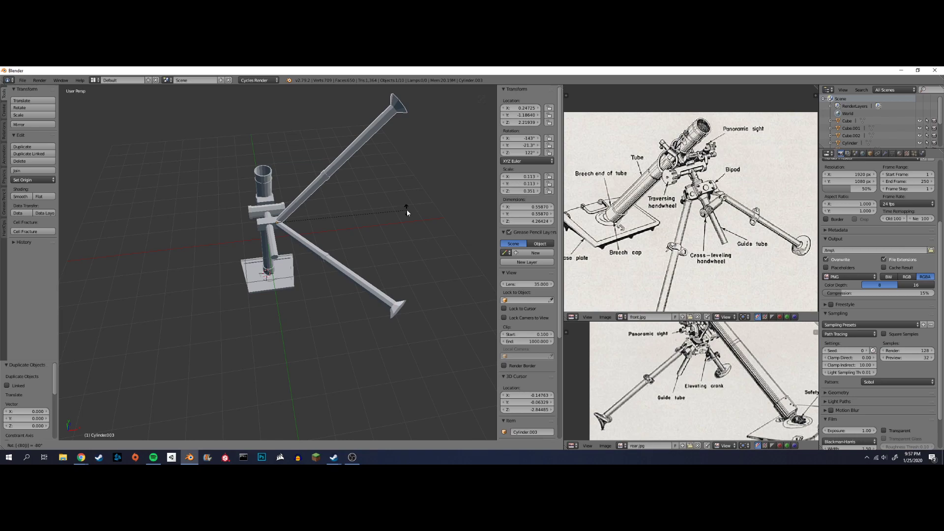
key("BackSpace")
key("BackSpace")
key("BackSpace")
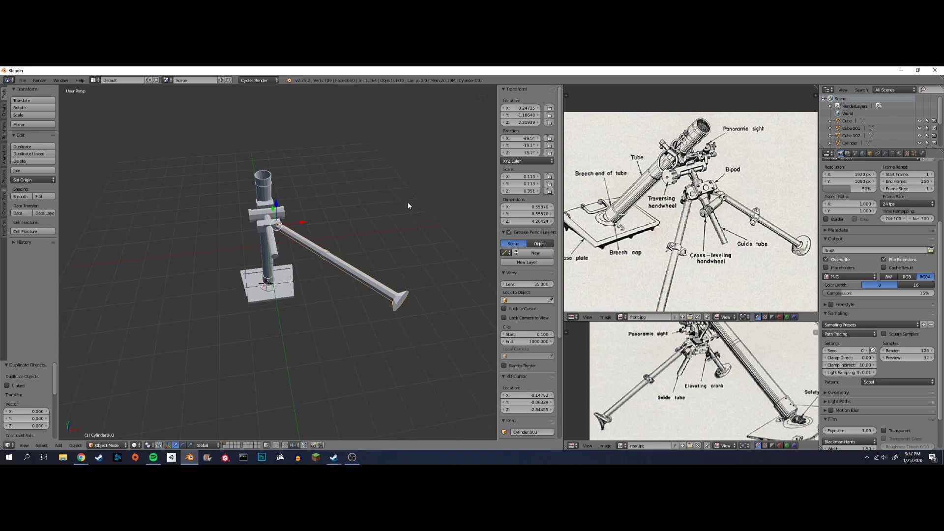
type("z-80")
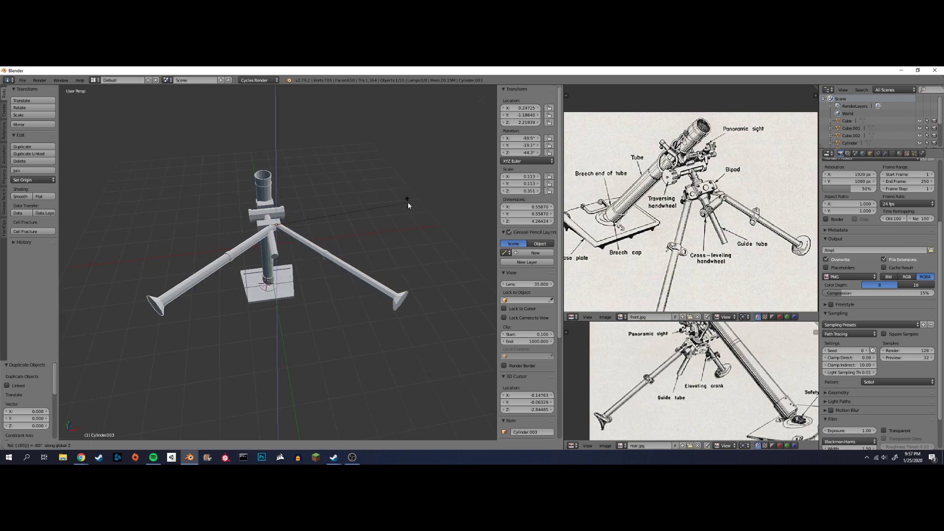
key("Return")
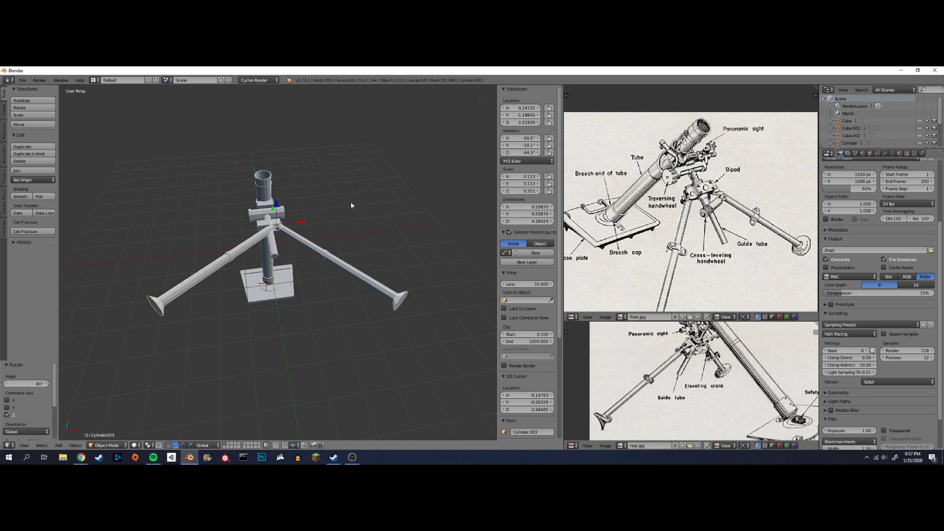
Step: Undo the leg copy and both leg rotations, back to the single leg pointing straight out
scroll(351, 202, "up", 2)
key("ctrl+z")
middle_click_drag(350, 201, 362, 226)
scroll(339, 219, "up", 3)
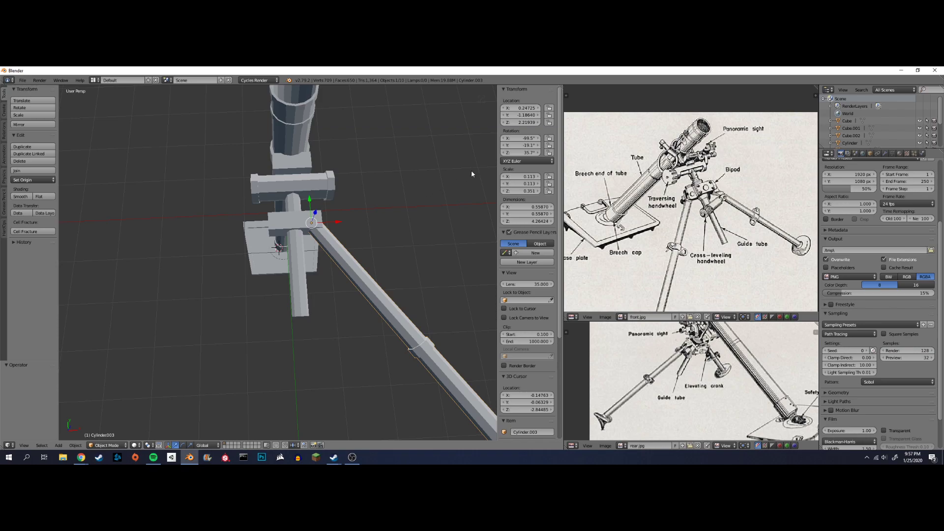
middle_click_drag(341, 265, 359, 246)
scroll(333, 202, "down", 2)
key("ctrl+z")
key("ctrl+z")
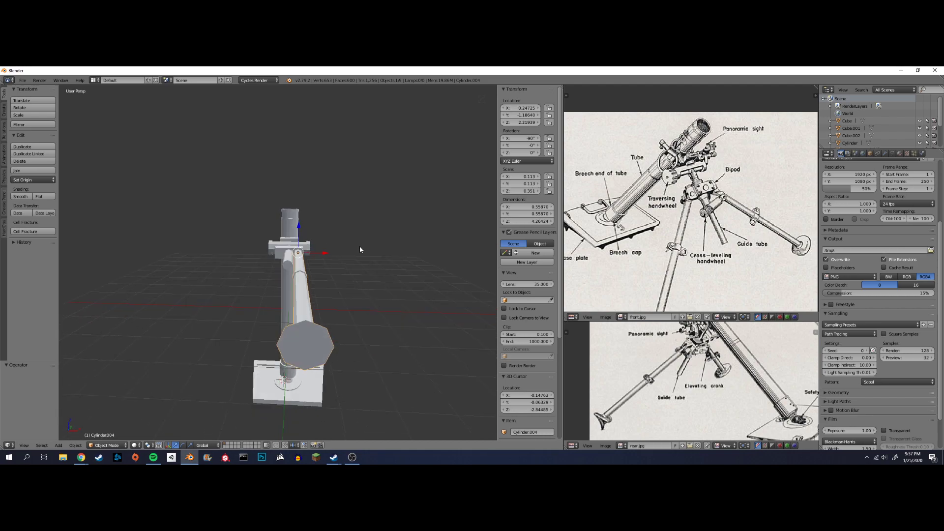
Step: In the orthographic top view, duplicate the bipod leg and move the copy about -0.488 along X to the mounting block's opposite end
key("KP_7")
key("KP_5")
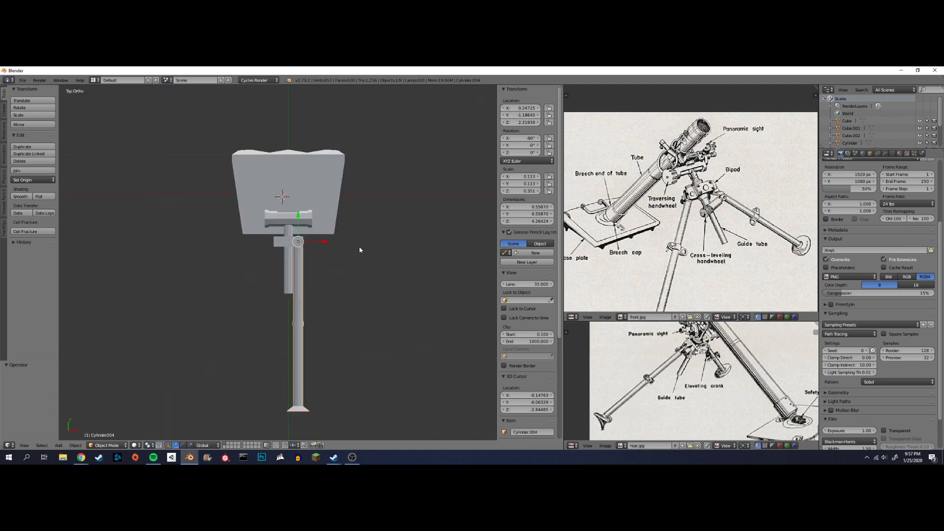
scroll(353, 246, "up", 3)
scroll(363, 245, "up", 2)
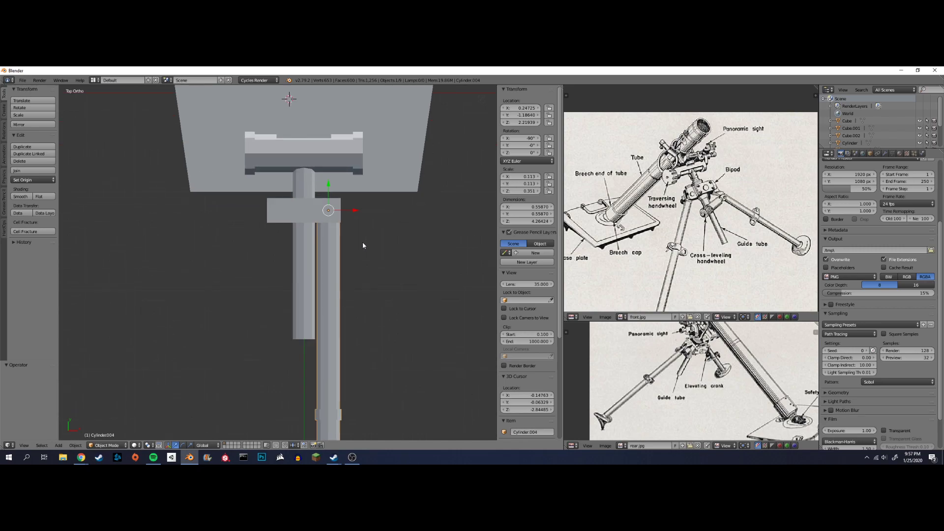
key("shift+d")
key("x")
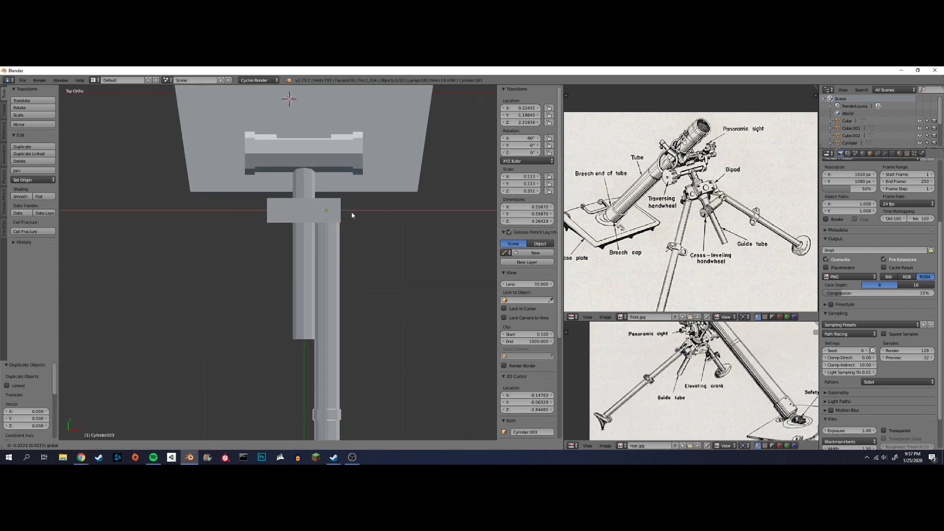
left_click(306, 224)
Step: Try to rotate the copied leg by 40° in the top view
type("r-40")
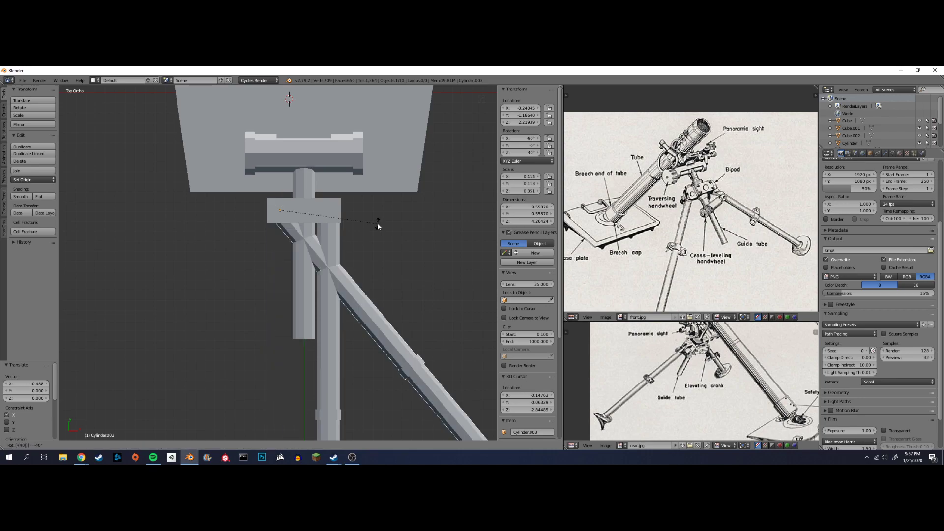
key("BackSpace")
key("BackSpace")
type("40")
key("Return")
key("ctrl+z")
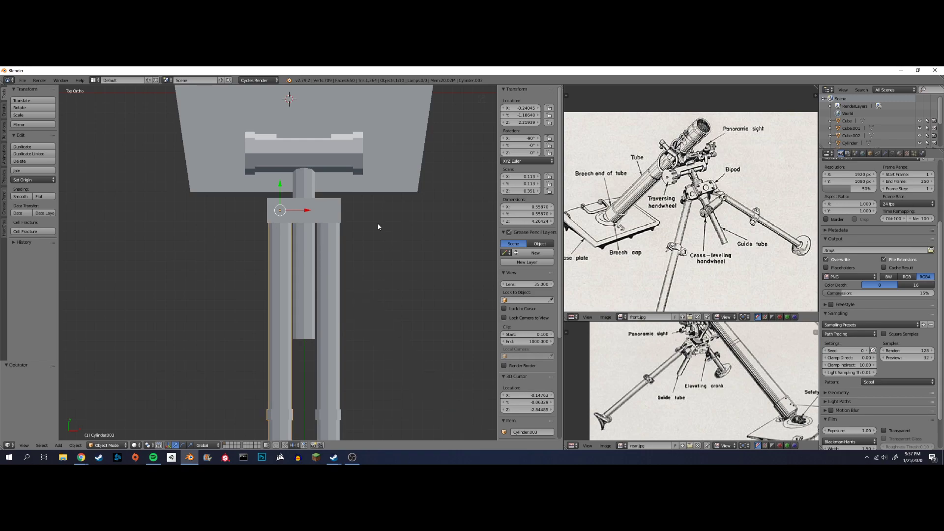
Step: Rotate the copied leg -40° about the Z axis so it splays outward from the mounting block
key("r")
type("z")
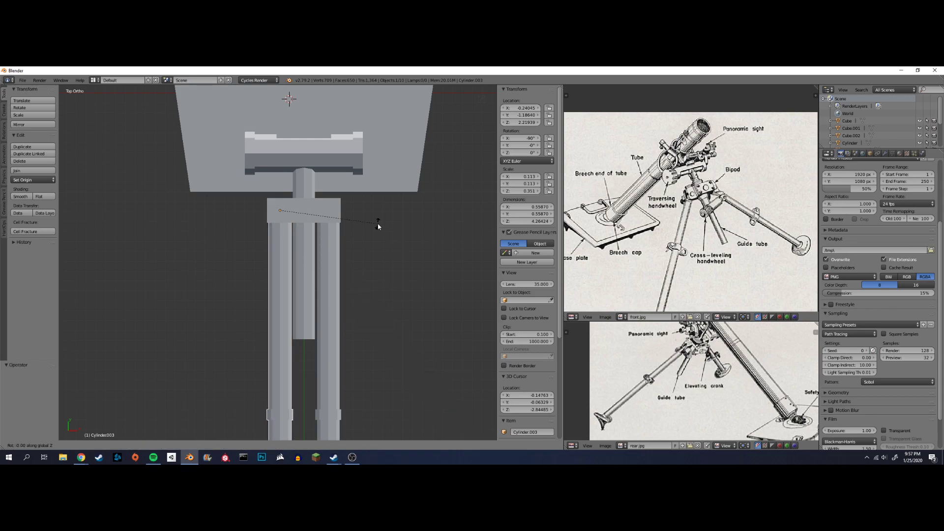
type("-40")
key("Return")
Step: Rotate the original leg 40° about the Z axis so it splays opposite the copied leg, and clear the selection
right_click(328, 245)
key("shift+d")
type("rz")
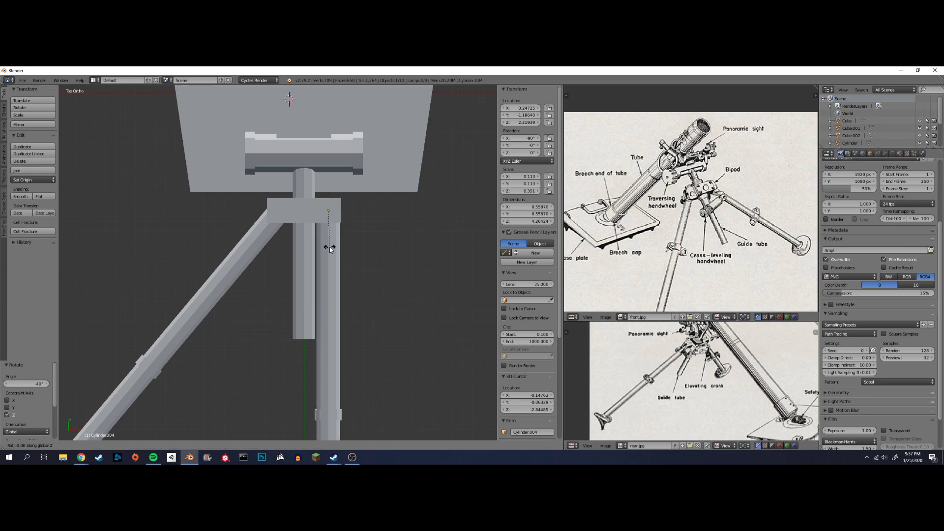
type("40")
key("Return")
scroll(332, 274, "down", 3)
key("z")
key("z")
key("a")
Step: Hide the 3D view's tool and properties regions in perspective and enlarge the Outliner to list all mortar parts
middle_click_drag(368, 276, 309, 279)
key("KP_5")
scroll(338, 245, "down", 4)
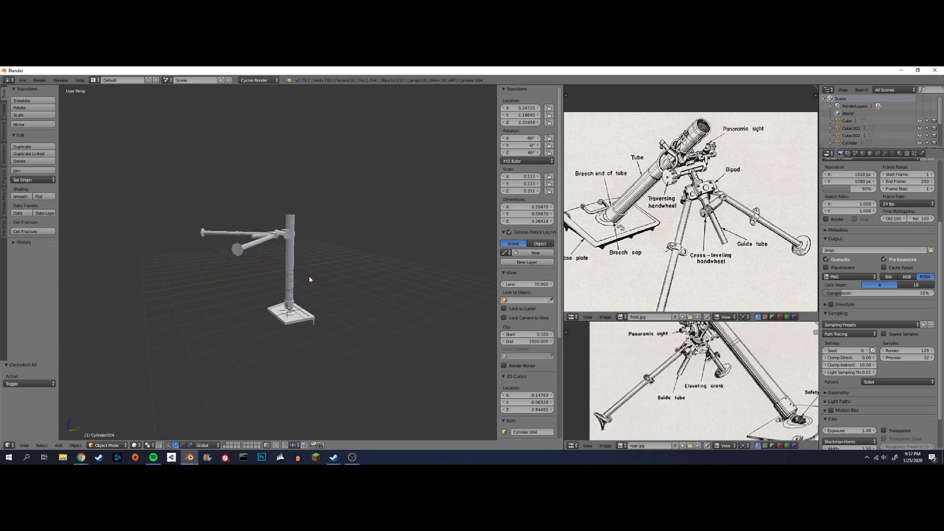
scroll(309, 278, "up", 3)
key("t")
key("n")
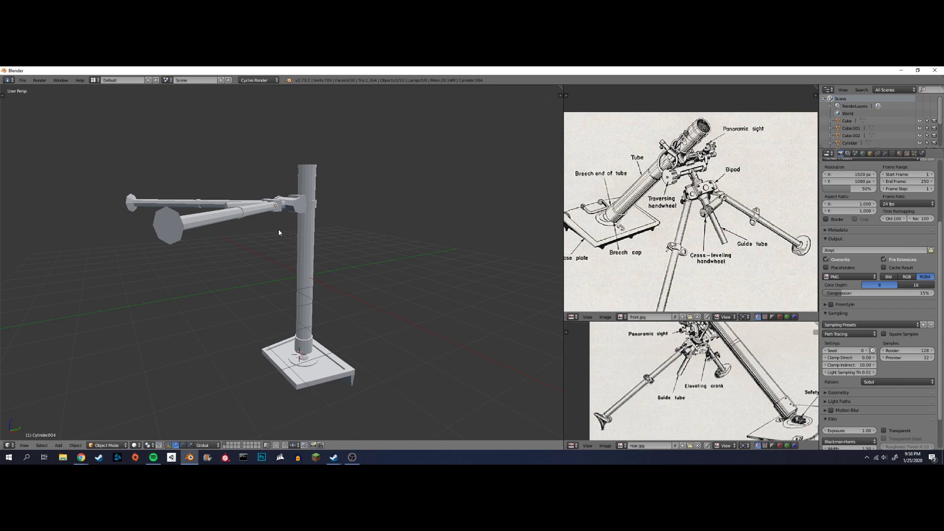
middle_click_drag(279, 232, 323, 243)
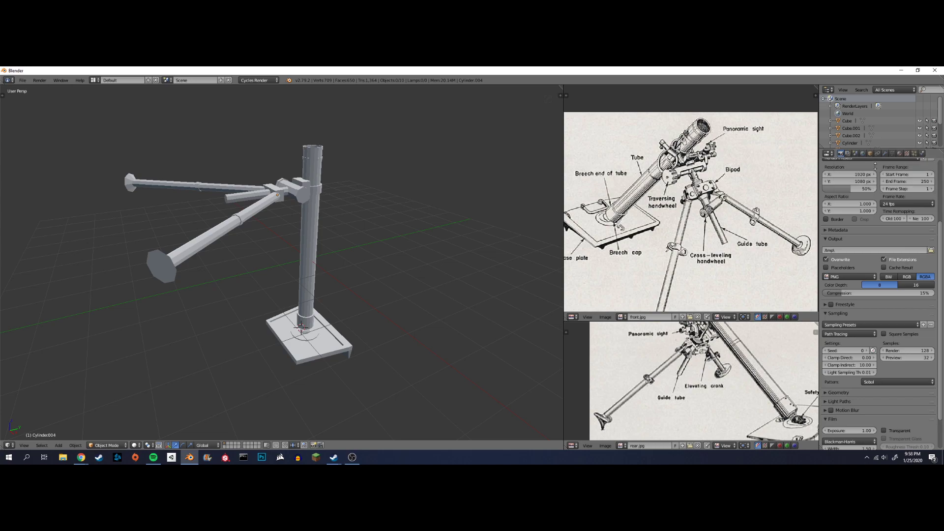
left_click_drag(876, 158, 876, 291)
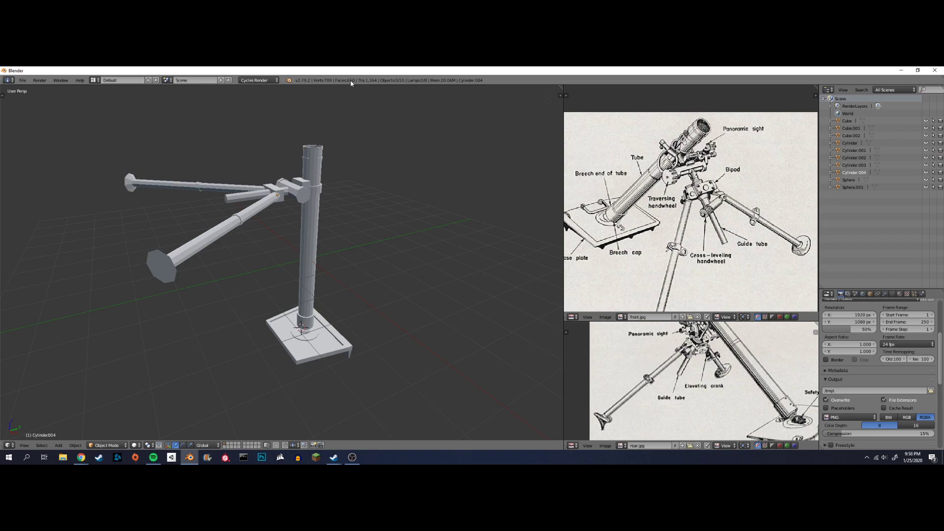
Step: Examine the tube, base plate and splayed bipod legs from several angles with the tube selected
middle_click_drag(387, 230, 332, 289)
right_click(351, 226)
key("a")
right_click(322, 244)
middle_click_drag(322, 244, 365, 259)
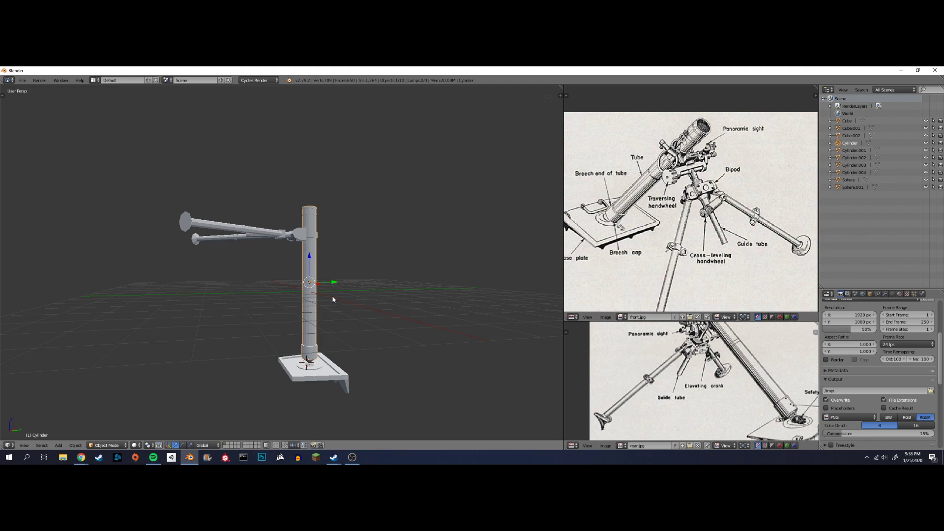
scroll(324, 344, "up", 2)
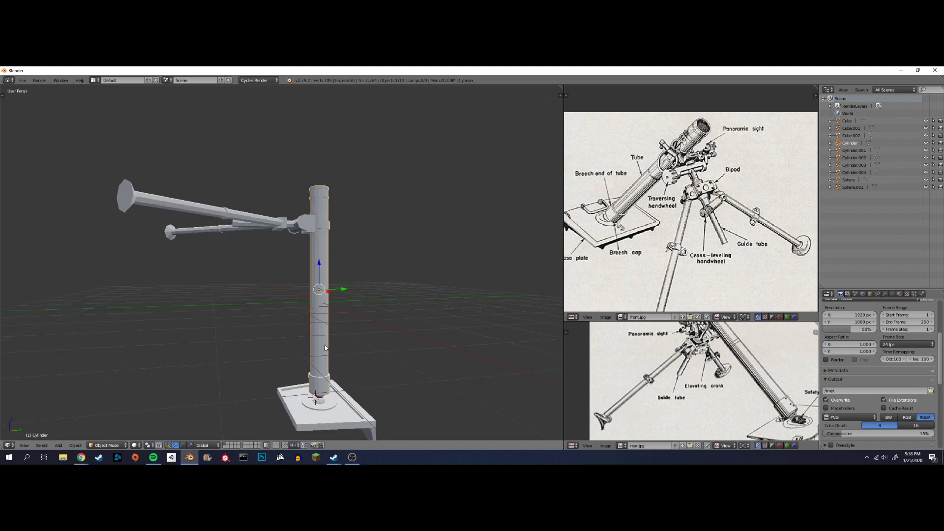
middle_click_drag(325, 344, 326, 288)
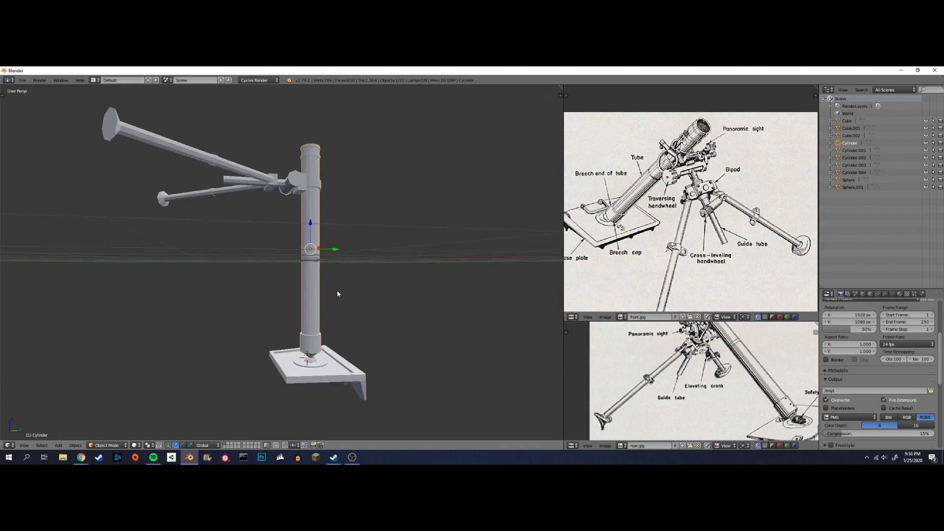
scroll(332, 276, "up", 2)
middle_click_drag(332, 277, 305, 325)
scroll(305, 324, "down", 4)
Step: Select every mortar part and join them into a single object
right_click(290, 296)
scroll(362, 147, "down", 2)
middle_click_drag(362, 147, 380, 296)
scroll(380, 297, "down", 2)
key("a")
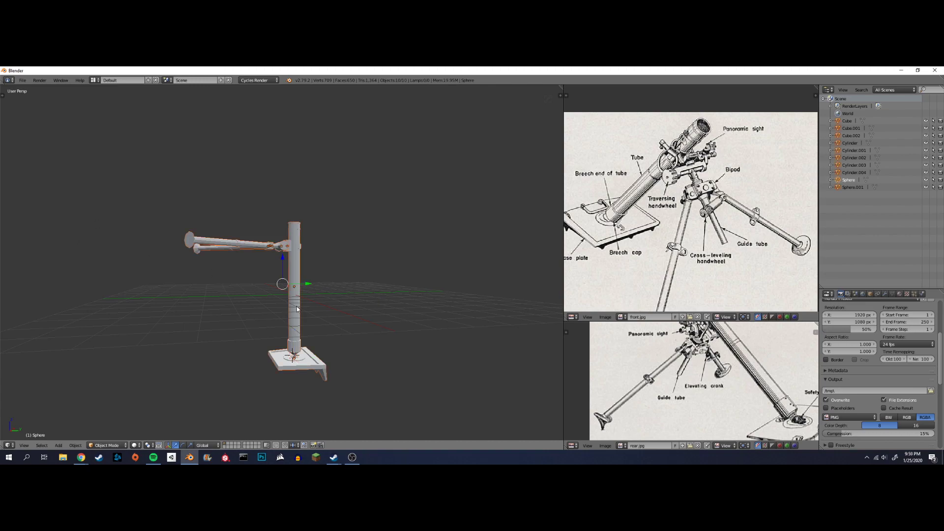
key("ctrl+j")
Step: Try to snap the 3D cursor to the ball joint beneath the tube in Edit Mode
scroll(296, 306, "up", 3)
middle_click_drag(290, 295, 311, 324)
scroll(312, 297, "up", 3)
middle_click_drag(311, 324, 309, 282, "shift")
scroll(315, 296, "up", 3)
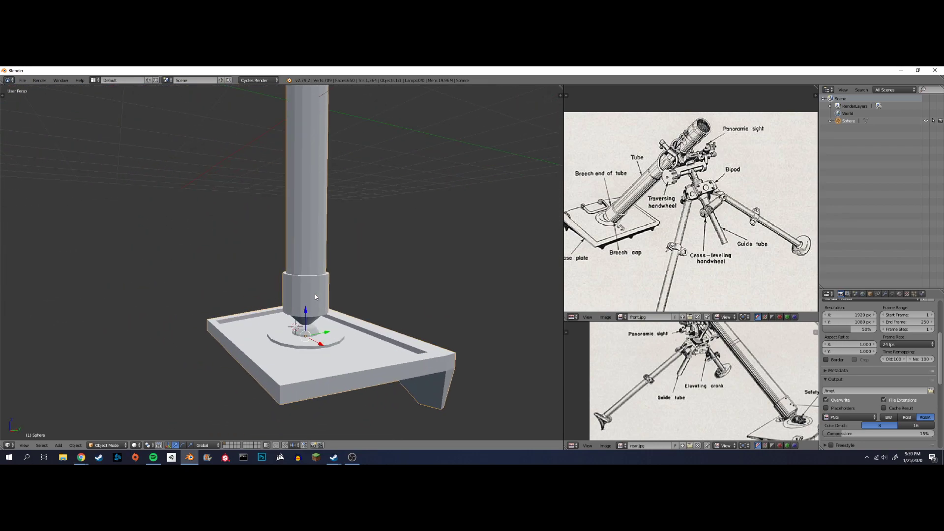
key("Tab")
key("l")
key("space")
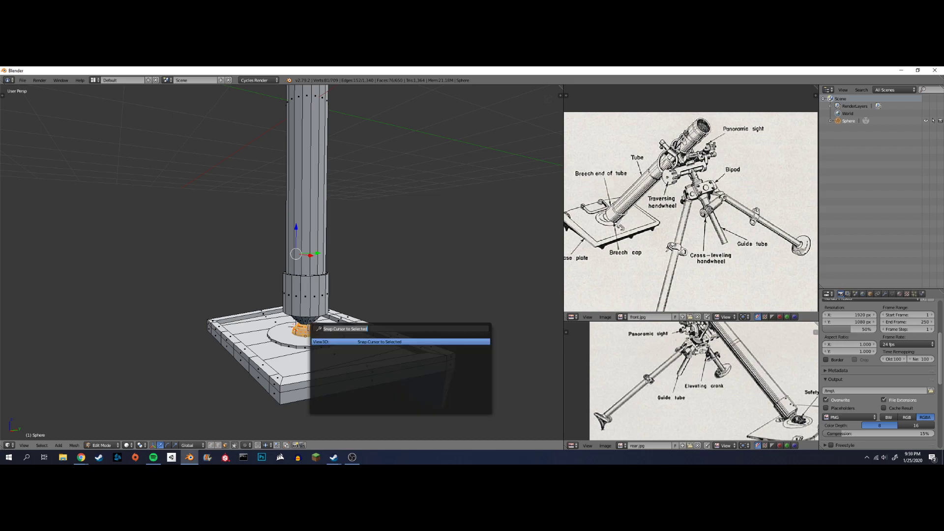
key("Return")
middle_click_drag(308, 328, 376, 302)
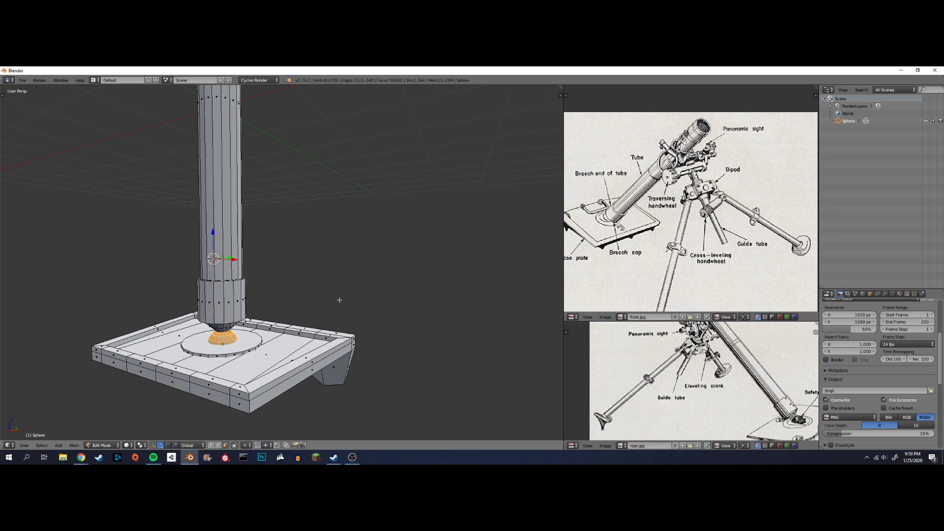
scroll(339, 299, "down", 4)
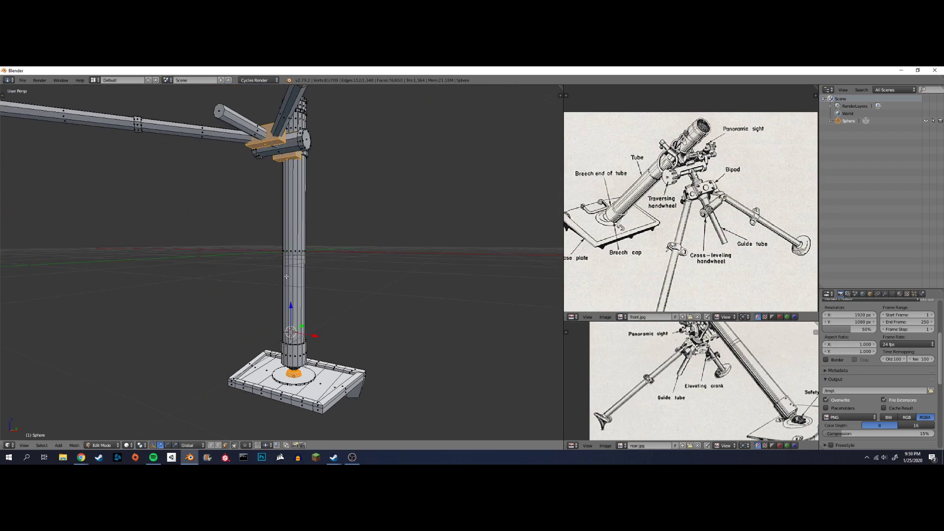
Step: Clear the selection, select only the ball joint's linked geometry, snap the 3D cursor to it, and return to Object Mode
key("a")
scroll(296, 347, "up", 3)
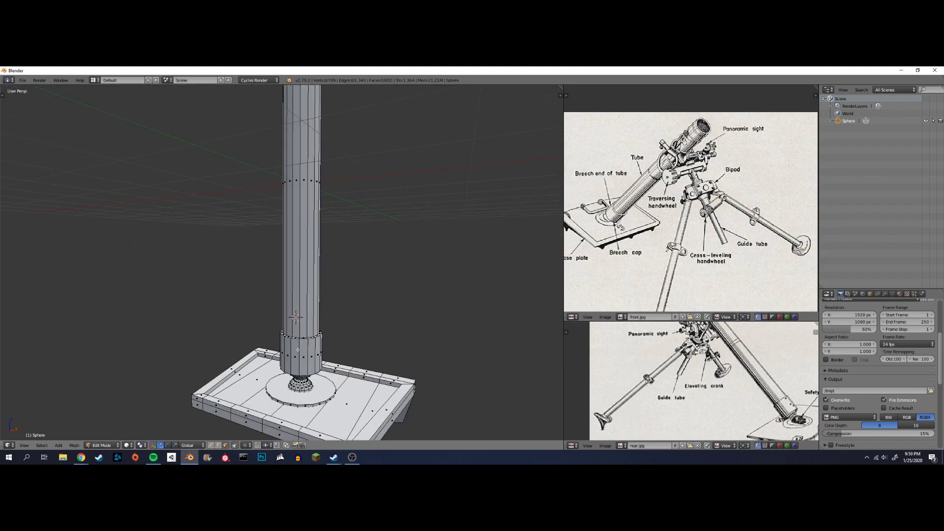
key("l")
key("shift+s")
left_click(377, 381)
key("a")
key("Tab")
Step: Set the joined mortar's origin to the 3D cursor at the ball joint
scroll(400, 283, "down", 3)
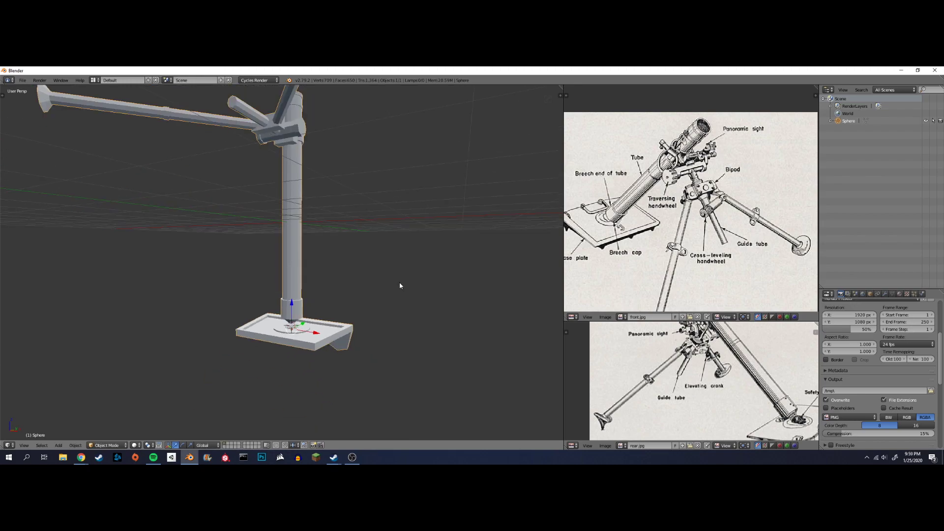
key("ctrl+shift+alt+c")
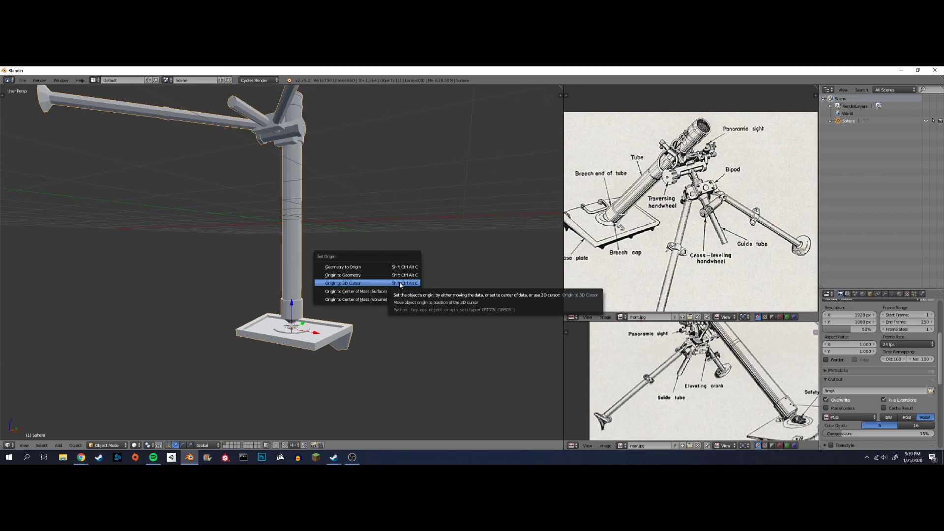
left_click(378, 283)
Step: Try to rotate the whole mortar about its ball joint in the right orthographic view
middle_click_drag(375, 285, 404, 288)
key("KP_1")
key("KP_3")
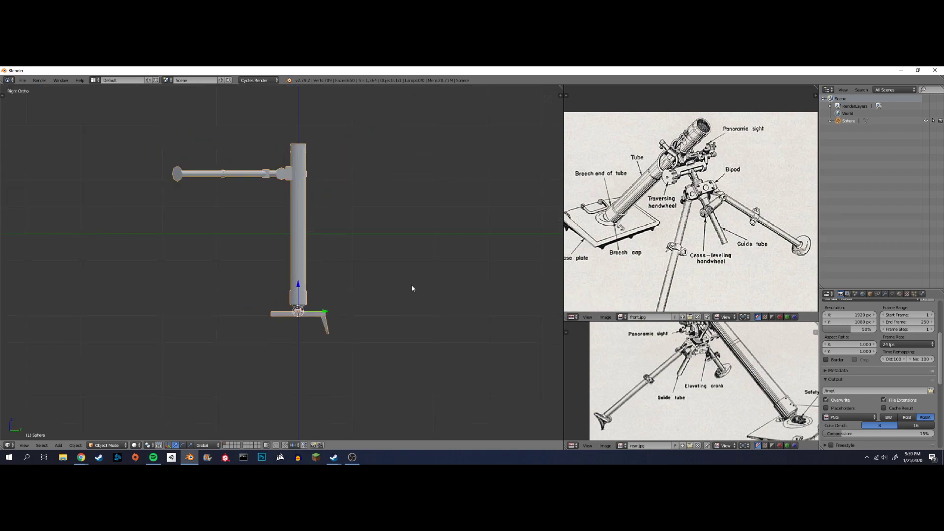
scroll(412, 288, "up", 3)
key("r")
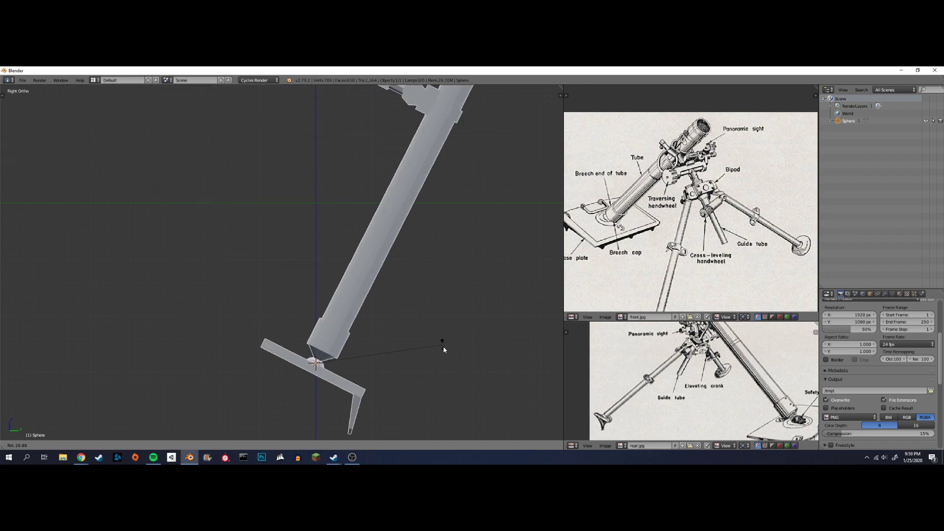
right_click(411, 282)
scroll(368, 322, "down", 2)
scroll(368, 326, "down", 1)
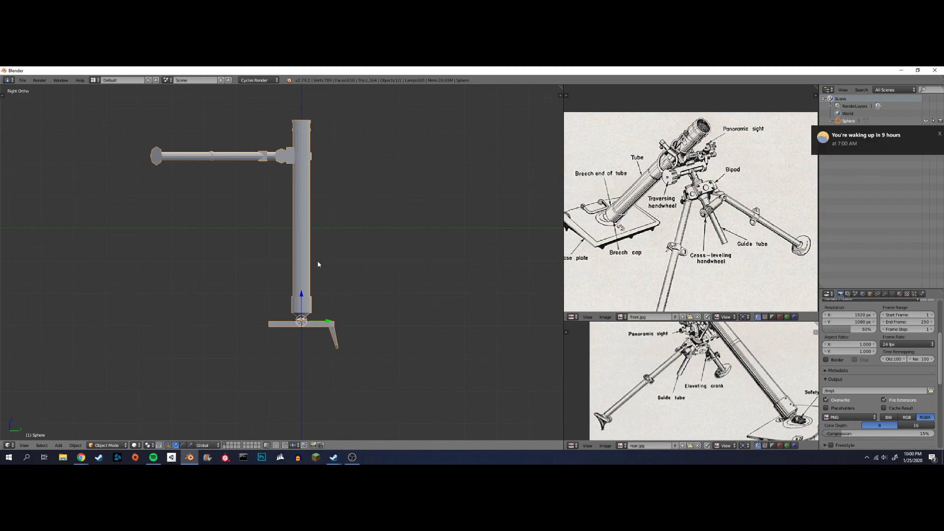
Step: Separate the base plate and its round disc from the mortar mesh into their own object
scroll(332, 249, "up", 4)
scroll(356, 302, "down", 2)
key("z")
key("z")
scroll(308, 217, "up", 3)
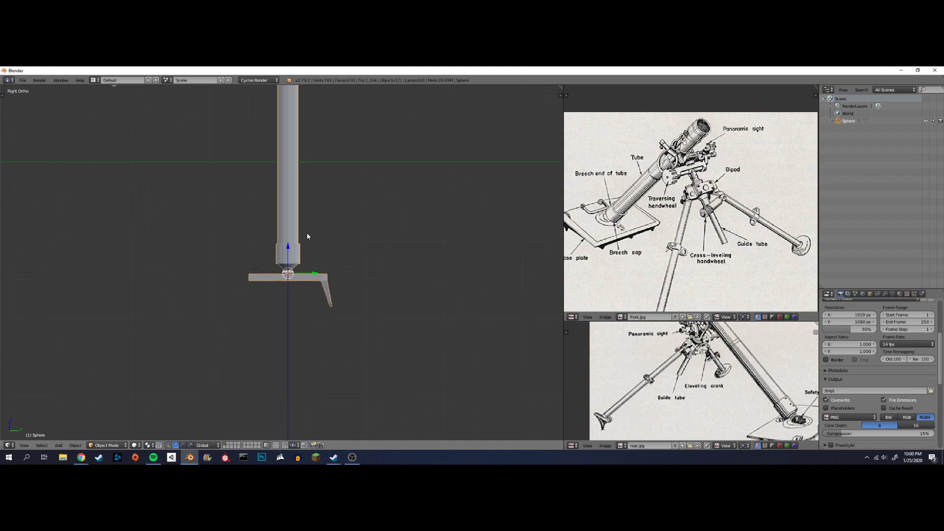
scroll(305, 256, "up", 2)
key("a")
key("Tab")
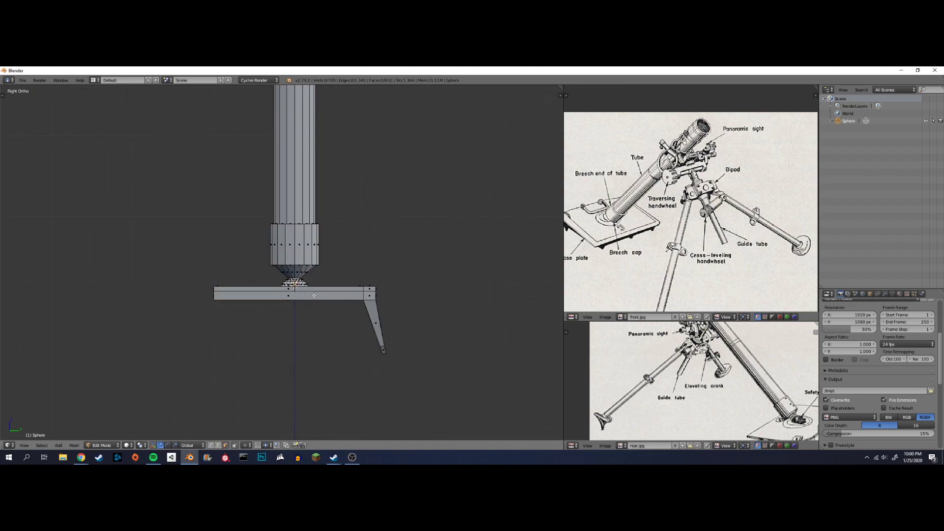
middle_click_drag(314, 295, 318, 307)
key("l")
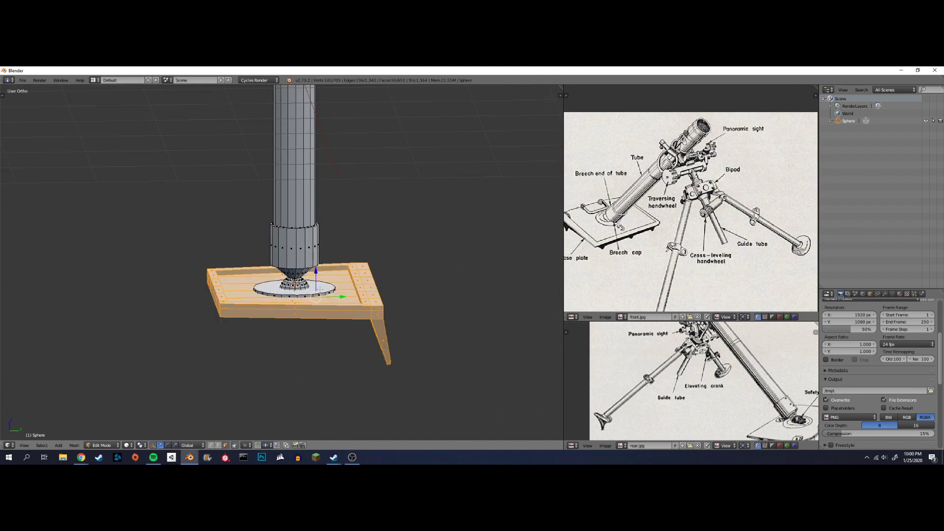
key("p")
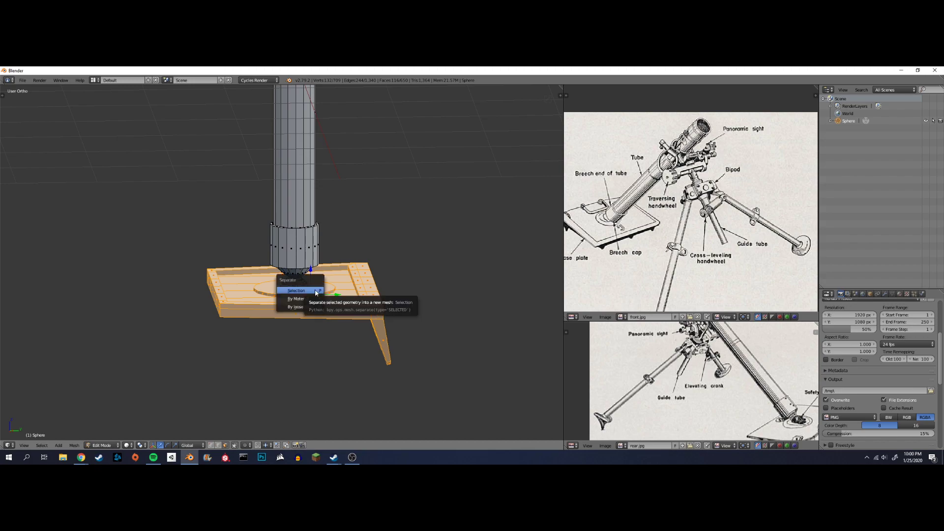
left_click(315, 291)
key("Tab")
Step: Try to tilt the tube and bipod assembly about the X axis on the base plate
right_click(387, 265)
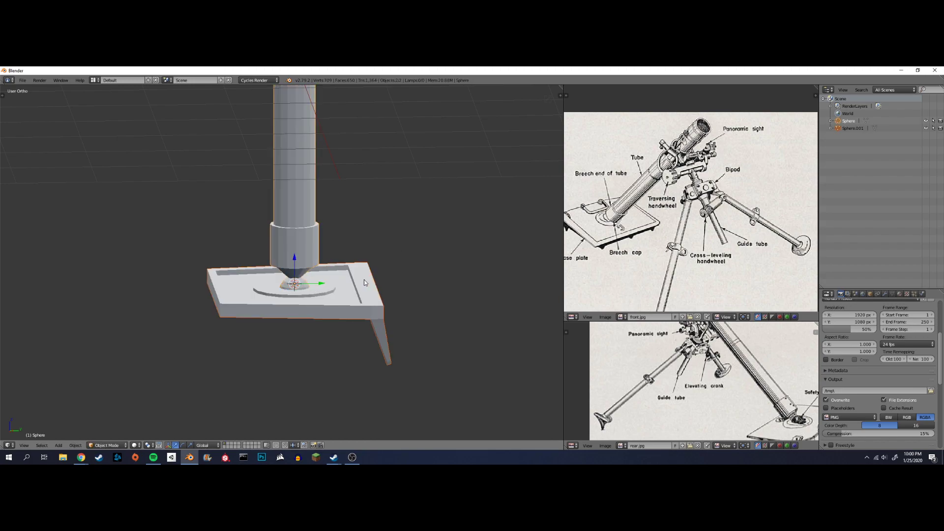
scroll(364, 280, "down", 3)
scroll(317, 281, "down", 4)
right_click(289, 212)
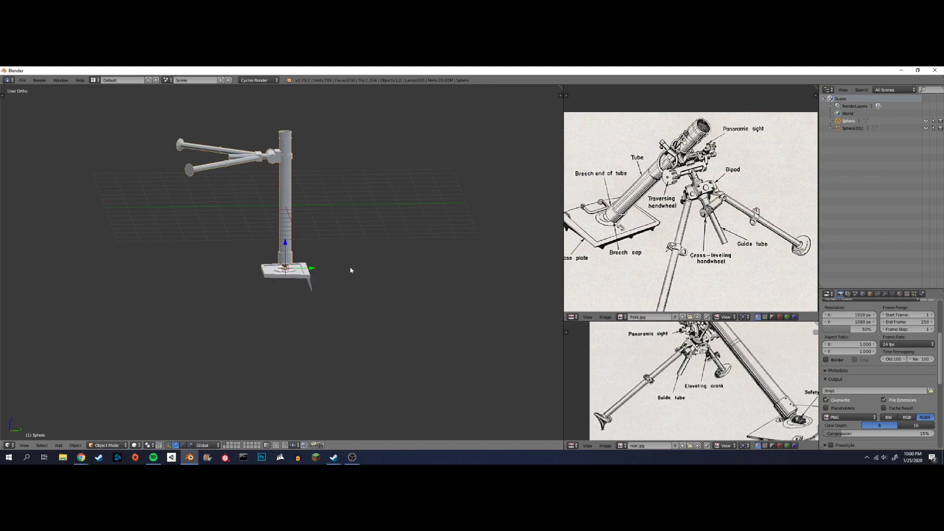
key("r")
key("x")
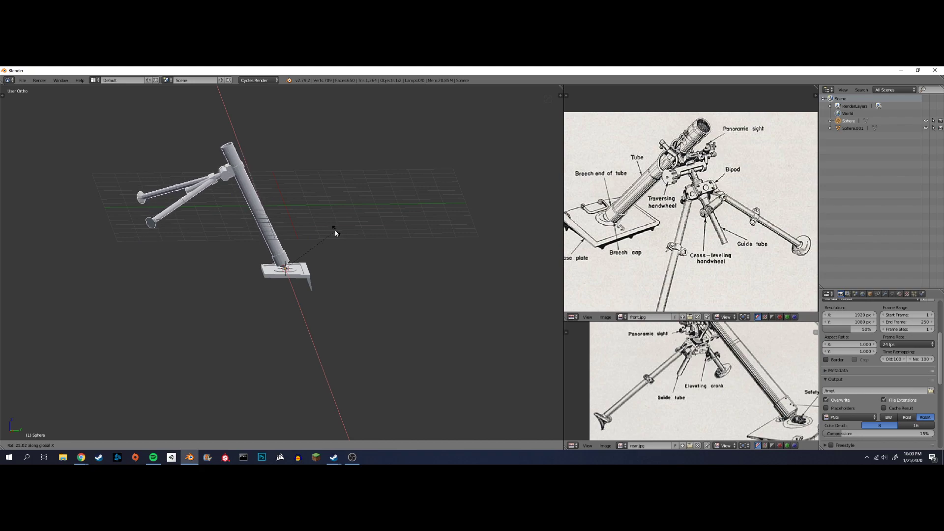
left_click(278, 171)
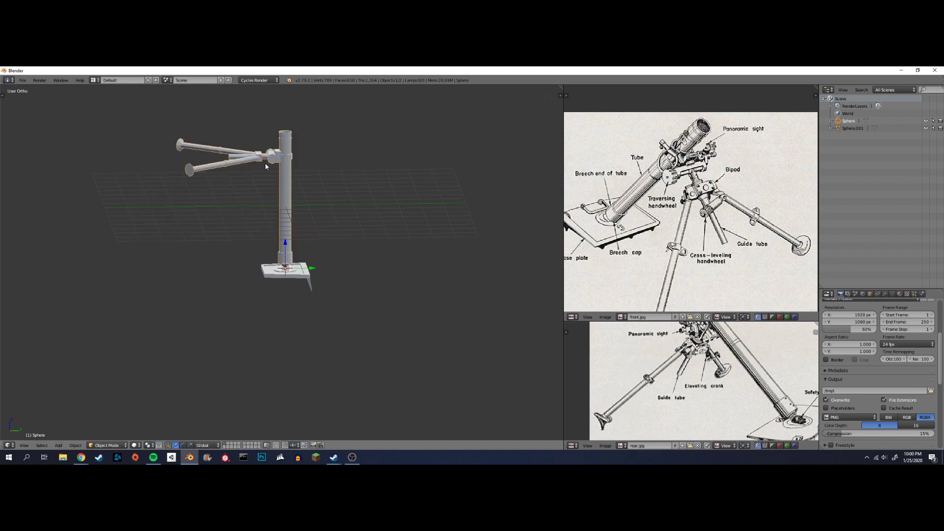
Step: Enter Edit Mode on the tube and bipod object in perspective view and clear the mesh selection
scroll(379, 290, "up", 4)
middle_click_drag(348, 184, 319, 244, "shift")
key("KP_5")
key("Tab")
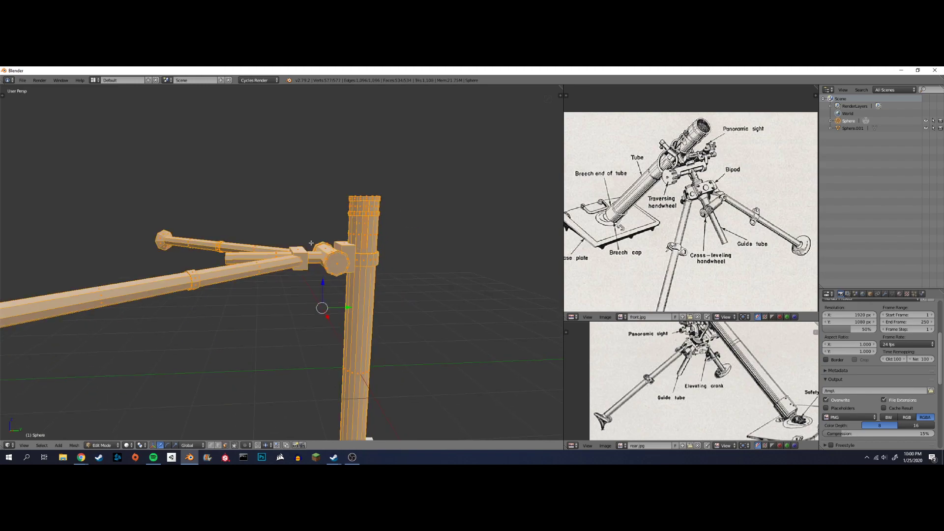
middle_click_drag(354, 274, 202, 240)
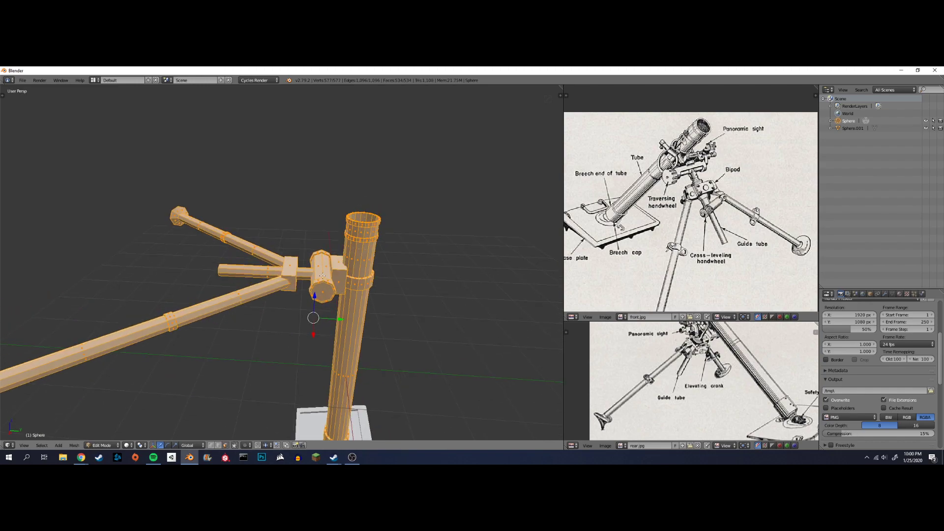
scroll(318, 294, "up", 2)
scroll(338, 289, "down", 2)
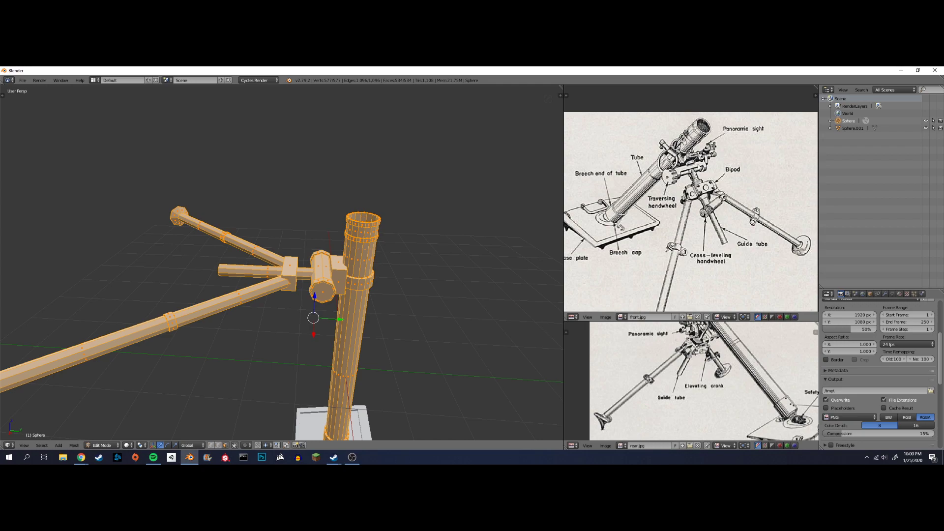
key("a")
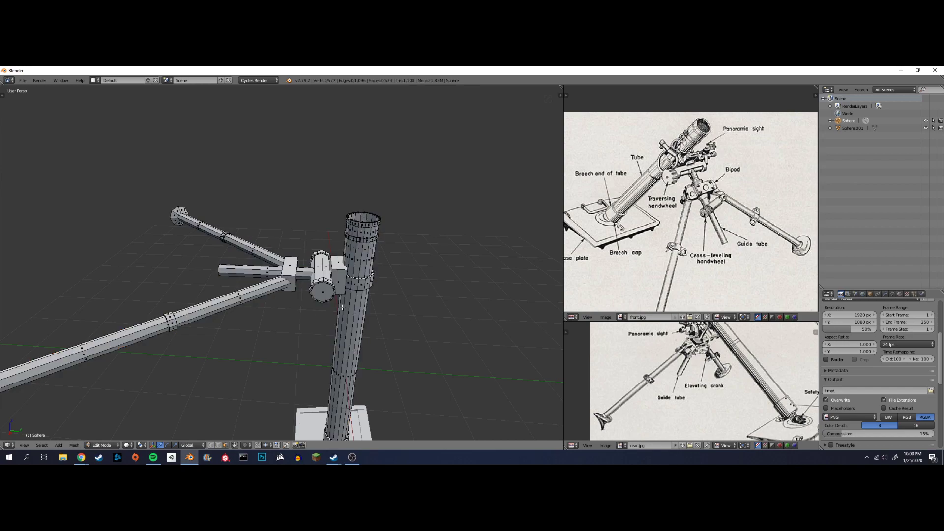
Step: Try to circle-select the bipod legs, their block and the connecting rod in wireframe
scroll(294, 293, "down", 3)
key("c")
scroll(221, 297, "down", 9)
right_click(219, 299)
key("z")
key("c")
scroll(211, 303, "down", 8)
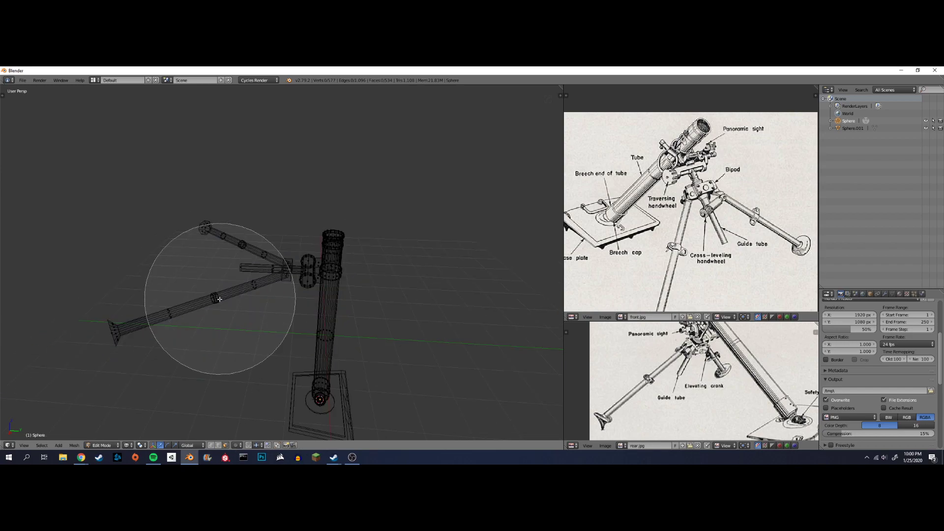
left_click(176, 277)
left_click(181, 263)
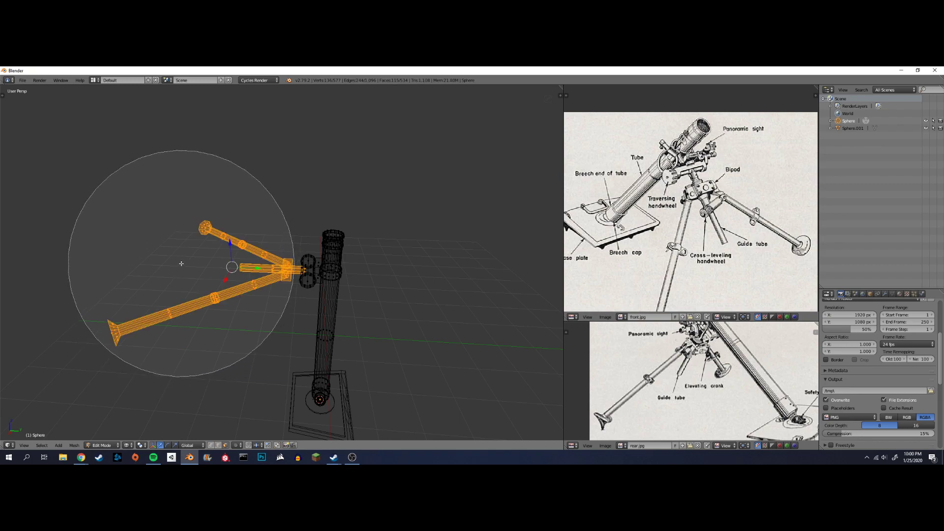
right_click(160, 276)
middle_click_drag(262, 293, 274, 291)
scroll(271, 280, "up", 4)
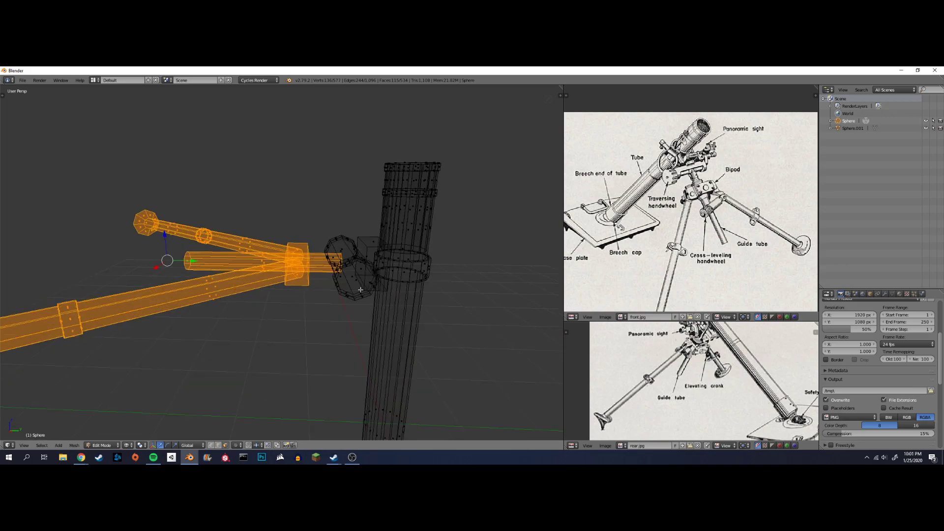
key("z")
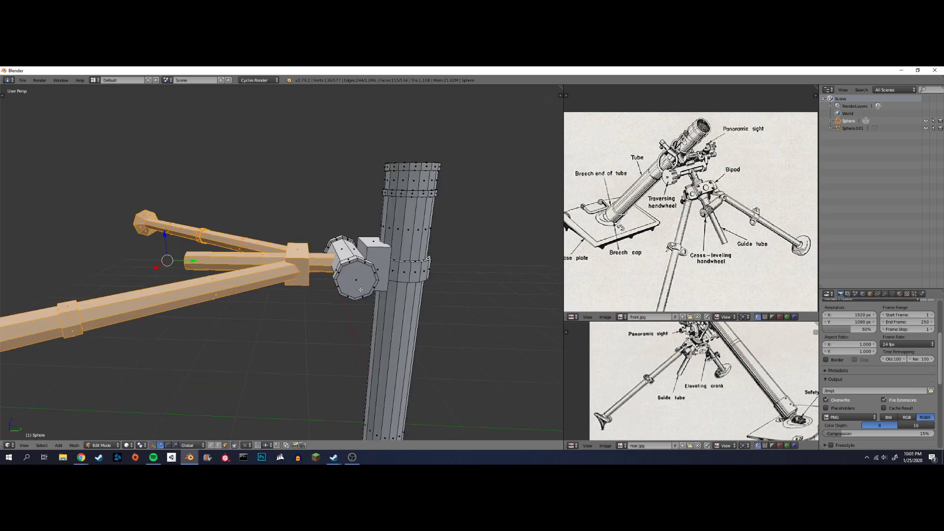
Step: Clear the selection, select the pivot cylinder between the bipod and tube mount, and snap the 3D cursor to it
key("a")
key("Tab")
key("Tab")
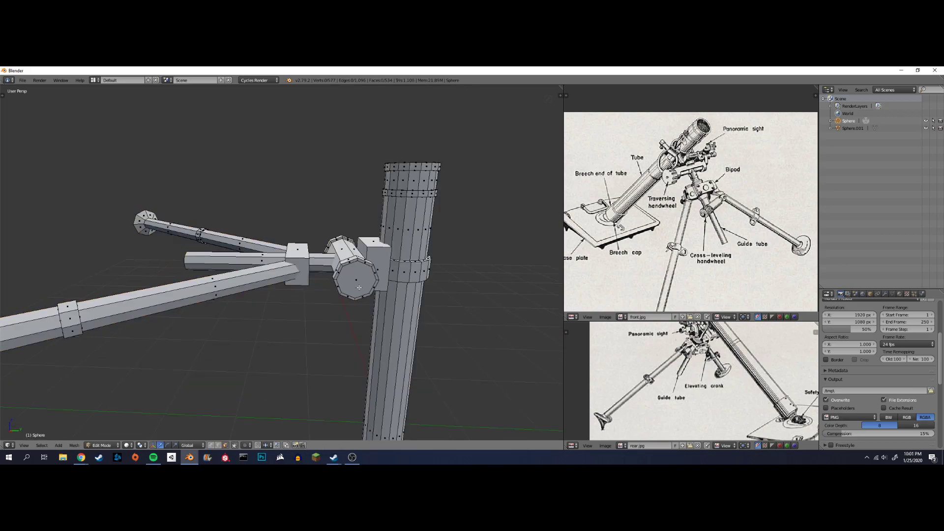
key("l")
key("space")
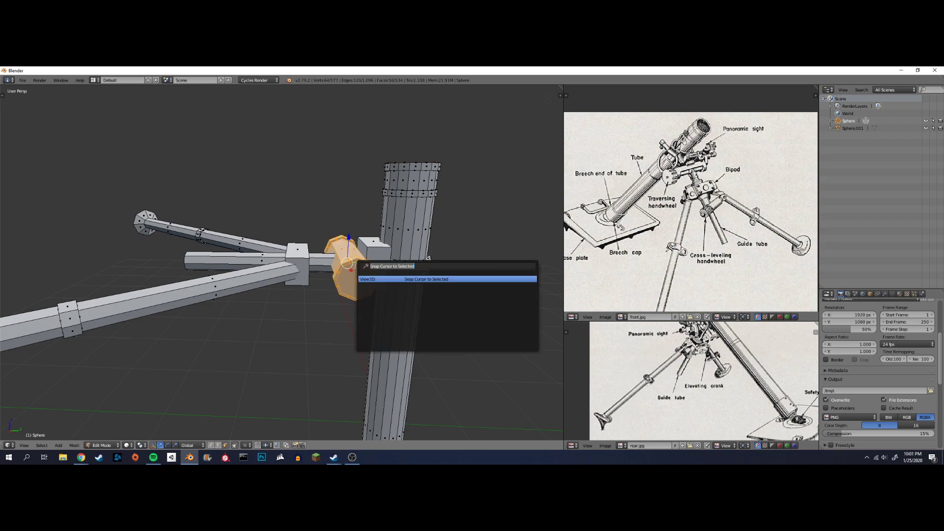
key("Return")
Step: Circle-select the bipod legs, block and connecting rod in wireframe, and separate them into their own object
middle_click_drag(356, 265, 267, 224)
key("a")
key("z")
scroll(231, 245, "down", 7)
key("c")
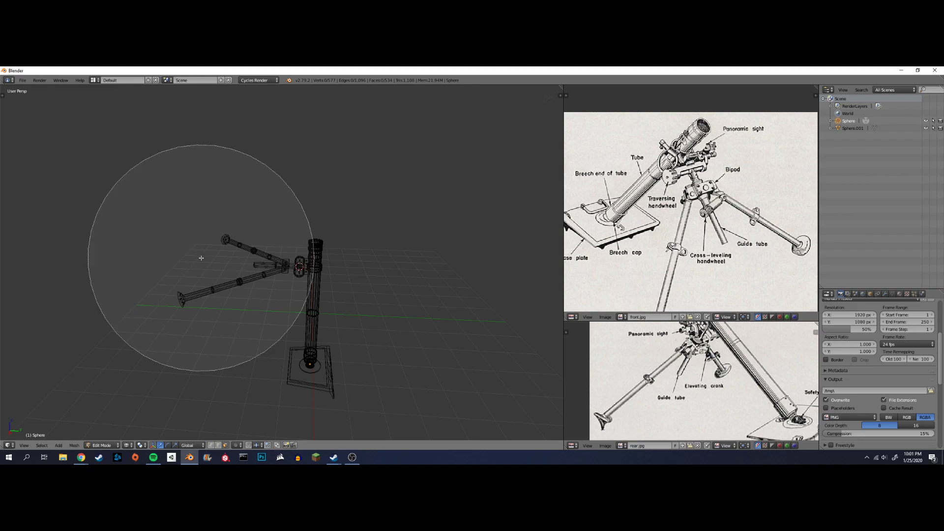
left_click(178, 252)
right_click(177, 252)
scroll(270, 278, "up", 4)
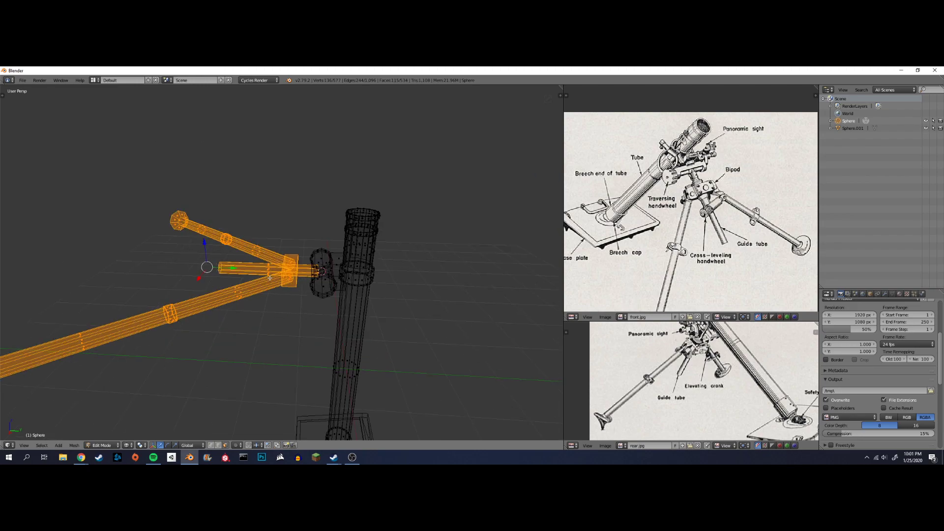
middle_click_drag(385, 279, 386, 286)
key("p")
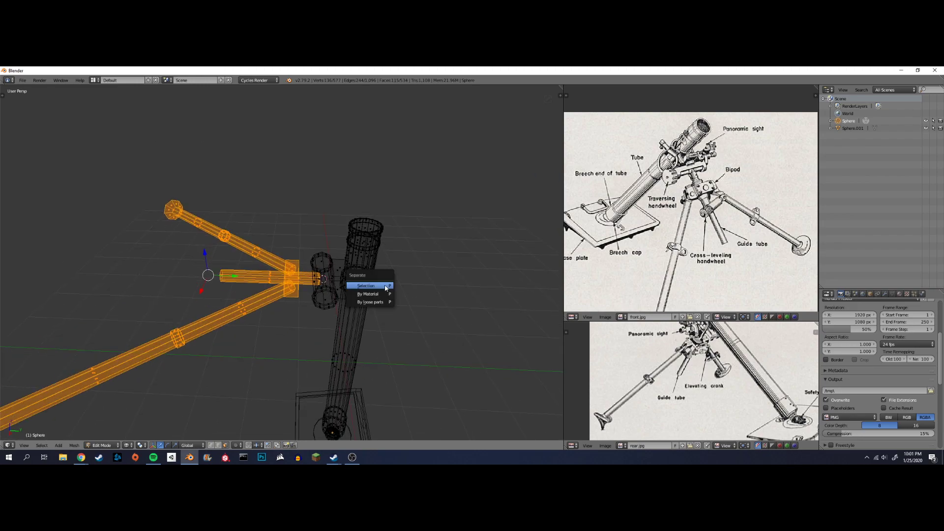
left_click(386, 285)
key("Tab")
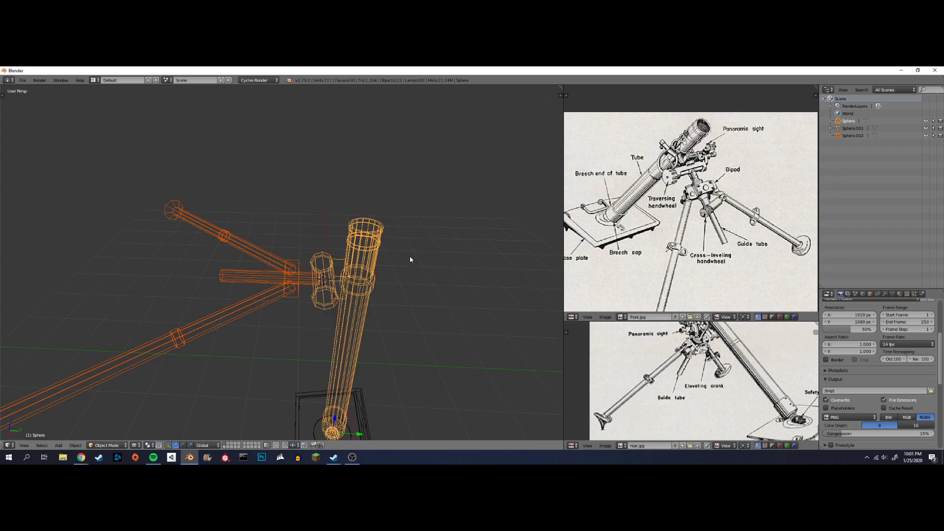
Step: Set the separated bipod's origin to the 3D cursor at the pivot cylinder
right_click(305, 275)
key("ctrl+alt+shift+c")
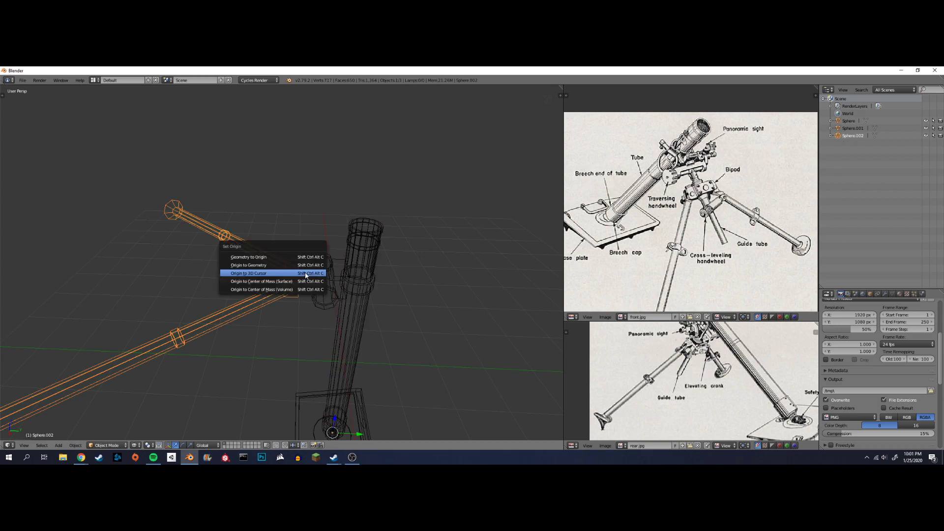
left_click(305, 273)
Step: Return to solid shading and try rotating the bipod and the tube about their joint origins
key("z")
scroll(419, 265, "down", 3)
middle_click_drag(418, 267, 415, 250)
key("r")
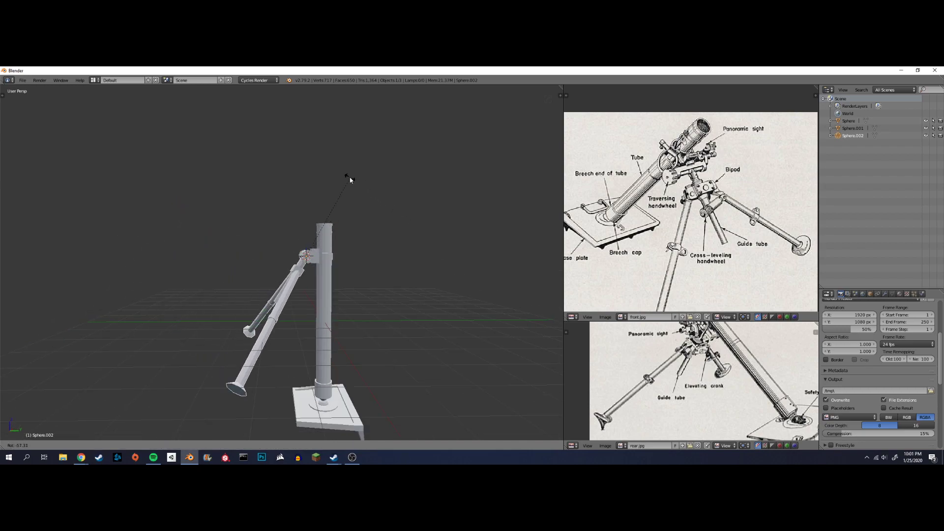
right_click(386, 200)
right_click(326, 232)
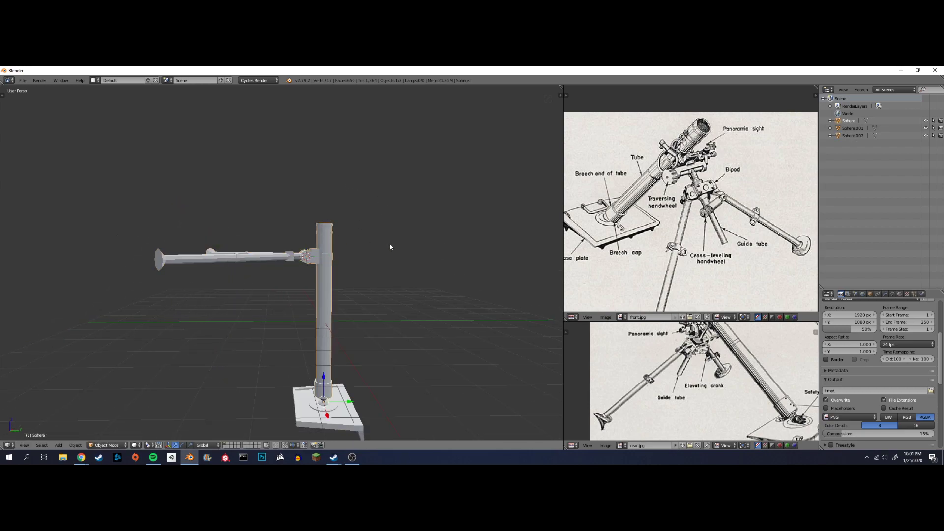
key("r")
right_click(364, 262)
right_click(299, 257)
right_click(298, 257)
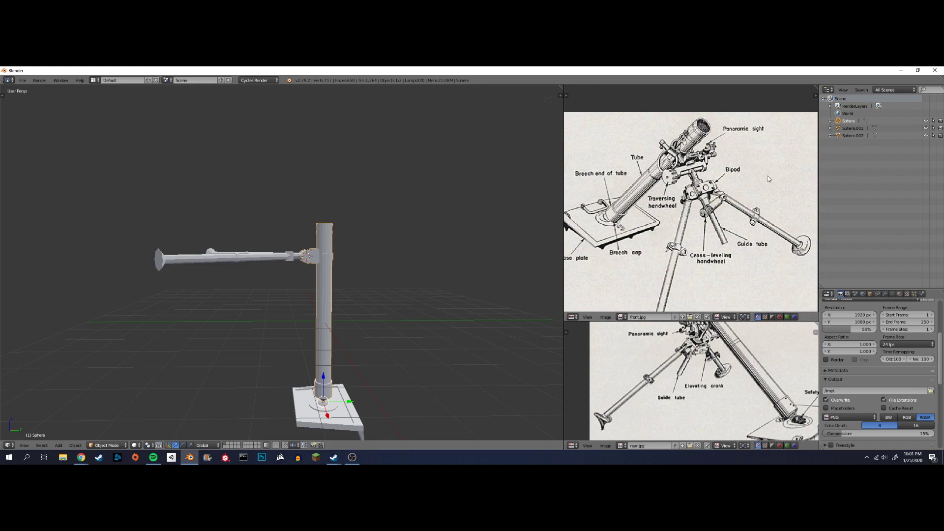
Step: Select the base plate object and rename it as baseplate
right_click(347, 413)
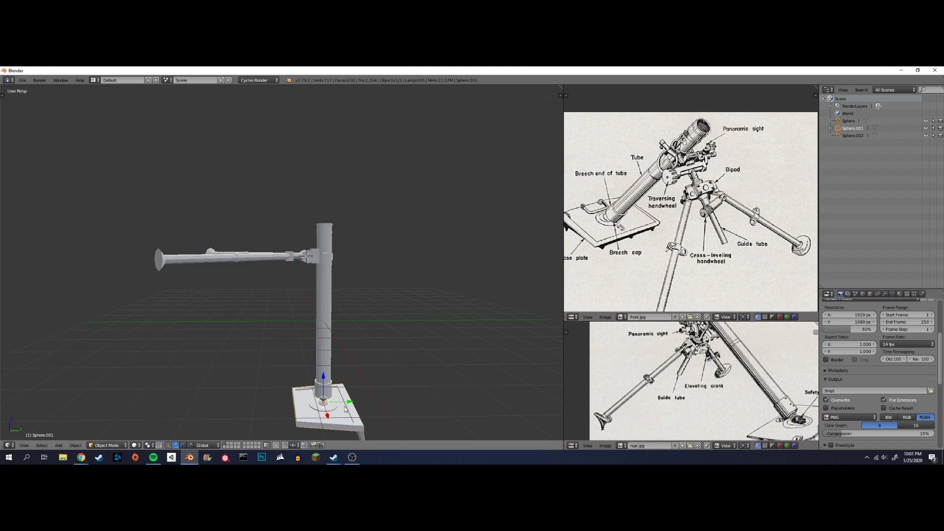
double_click(851, 129)
type("BAS")
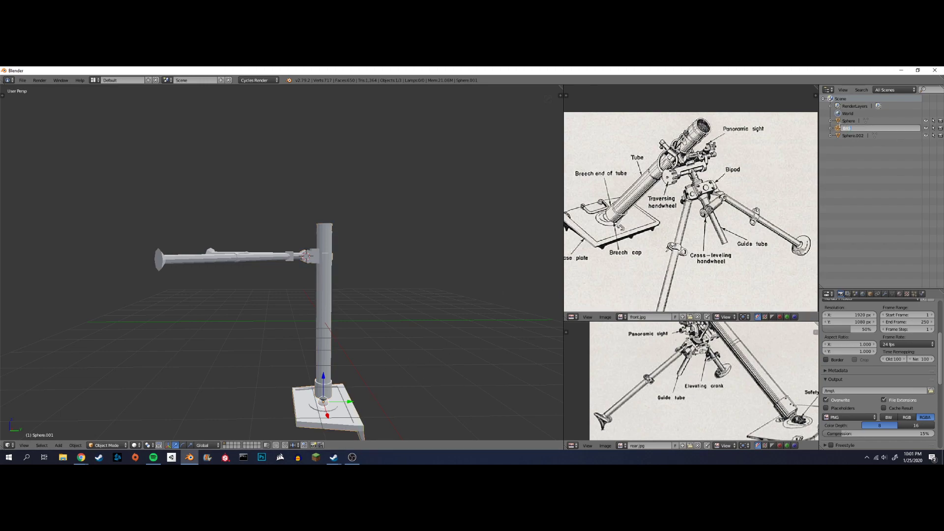
key("BackSpace")
key("BackSpace")
key("BackSpace")
key("Return")
Step: Rename the tube object as tube and the leg assembly object as bipod
right_click(320, 292)
double_click(849, 120)
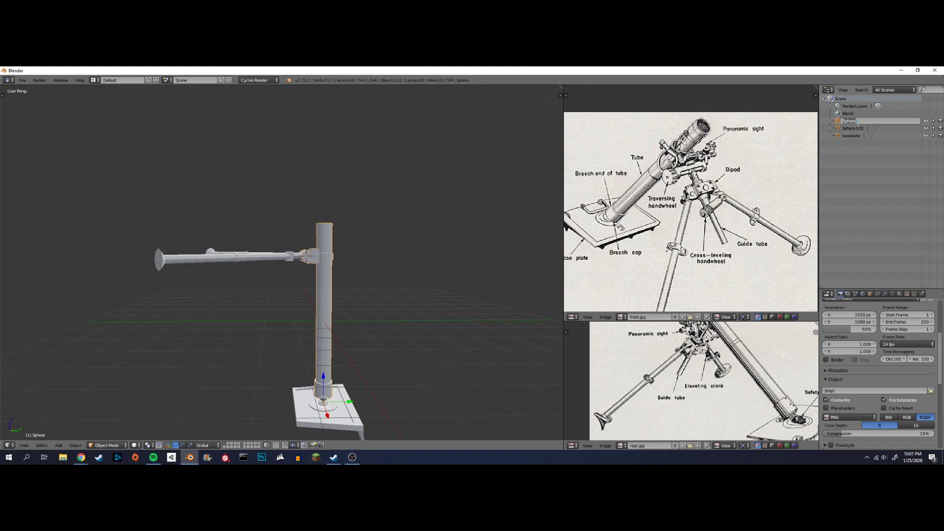
type("tube")
key("Return")
double_click(855, 121)
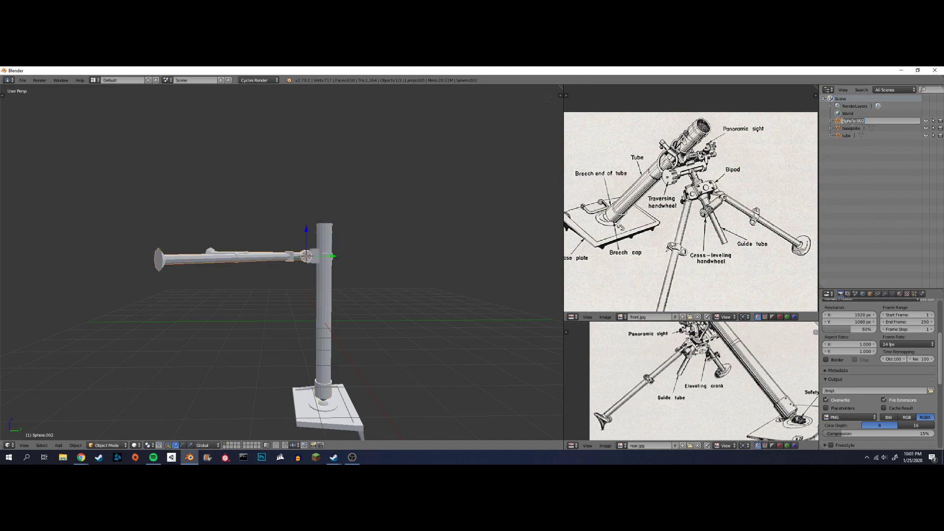
type("bipod")
key("Return")
Step: Parent the bipod to the tube and the tube to the baseplate in the object hierarchy
middle_click_drag(361, 281, 358, 259)
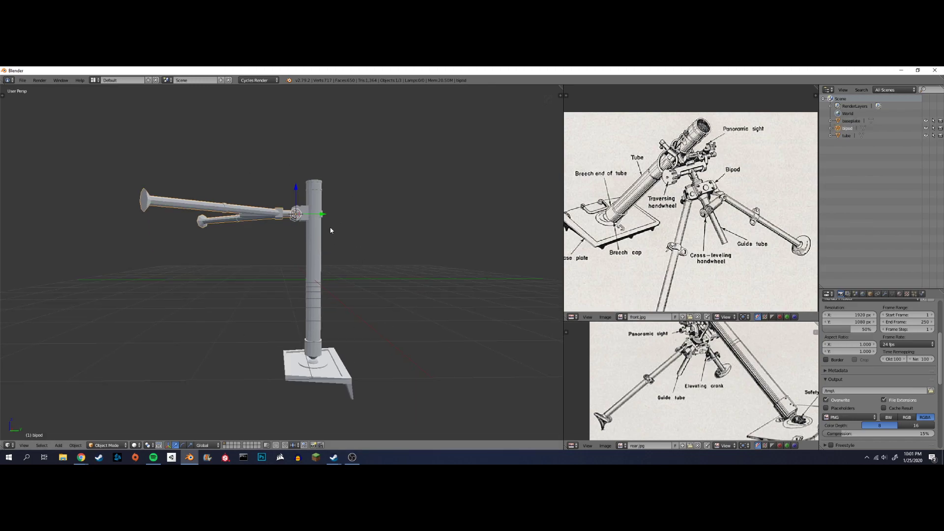
right_click(315, 255)
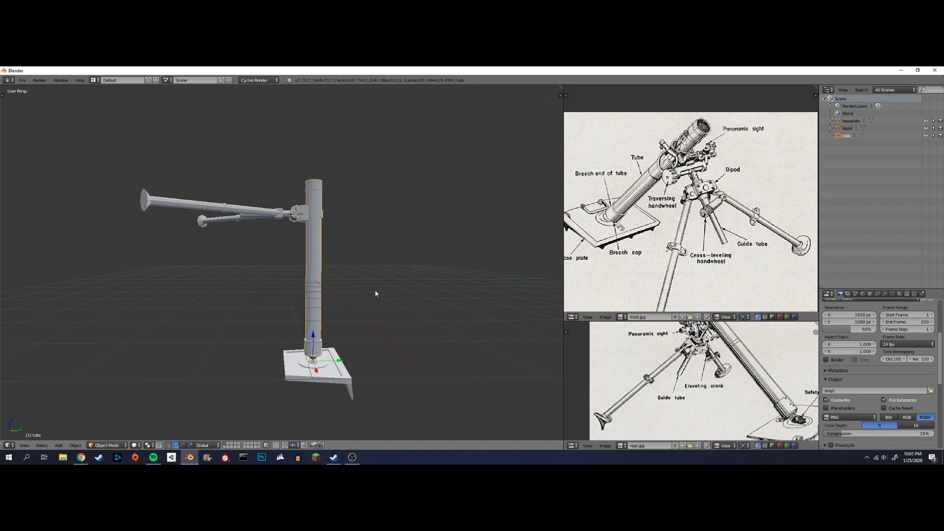
mouse_move(839, 128)
left_mouse_down()
mouse_move(839, 136)
mouse_move(839, 121)
left_mouse_up()
Step: In the right orthographic view, tilt the tube about 20° toward the bipod side
key("KP_1")
key("KP_3")
key("KP_5")
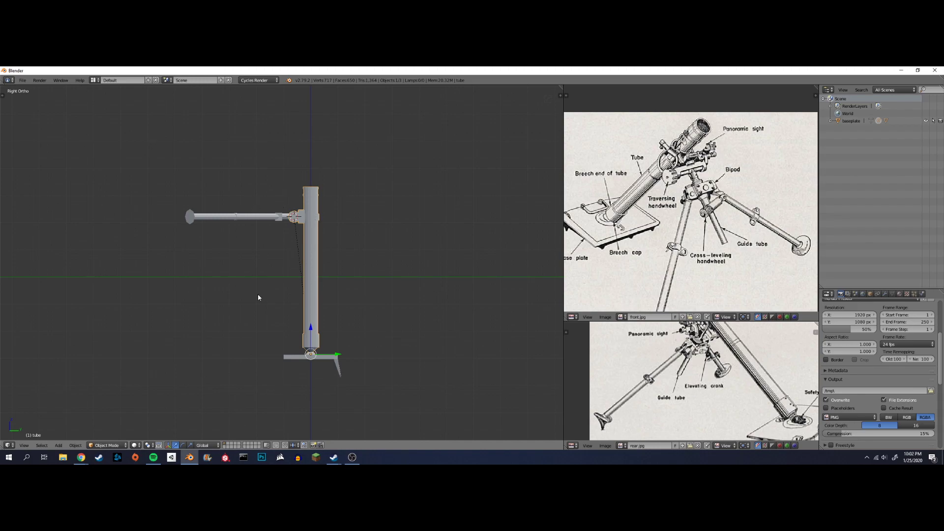
scroll(352, 302, "up", 2)
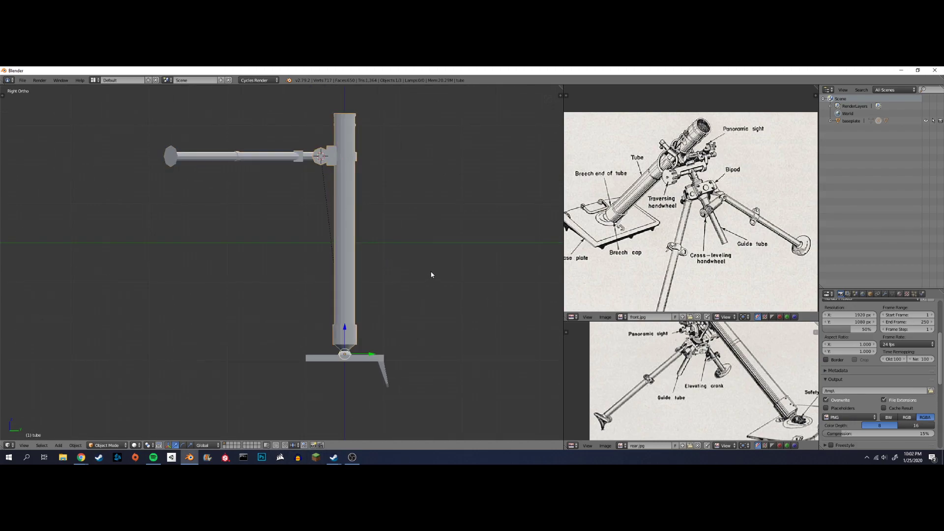
scroll(437, 301, "down", 2)
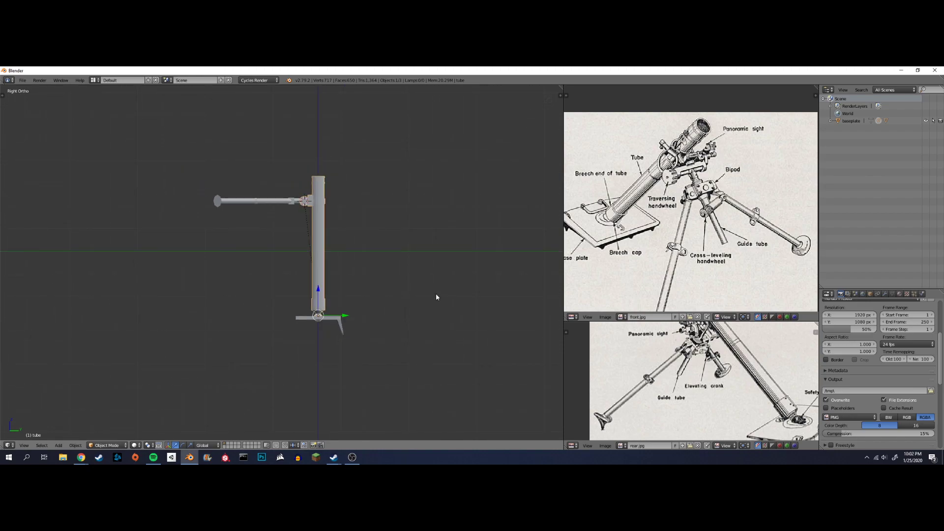
key("r")
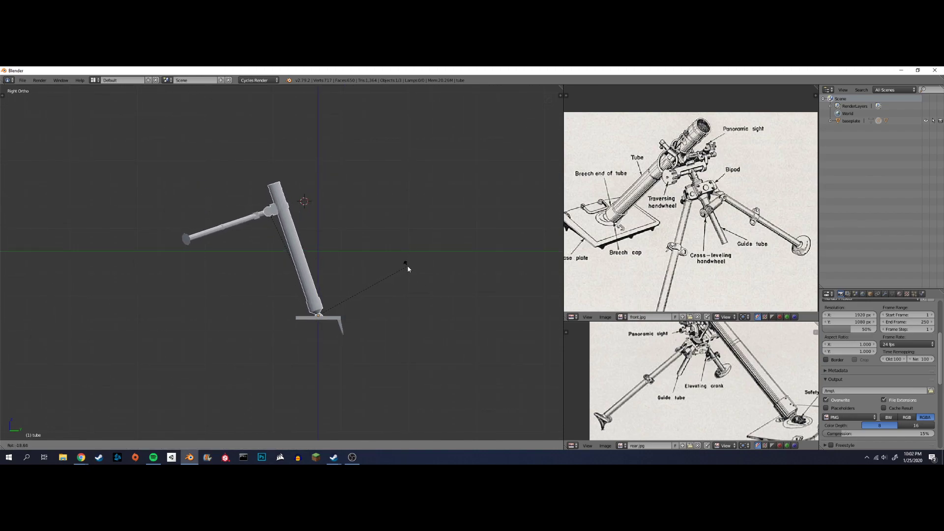
left_click(403, 268)
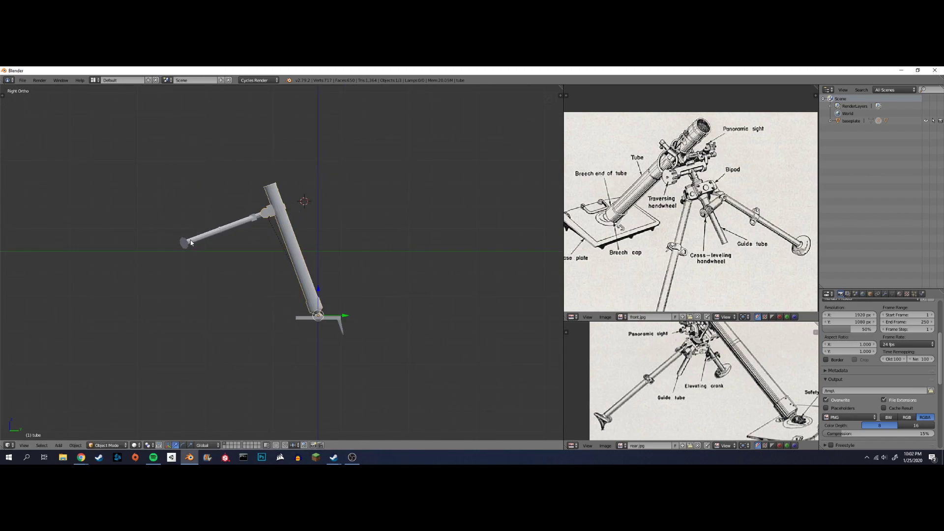
Step: Swing the bipod down about 53° around its pivot so its feet point toward the ground
right_click(259, 219)
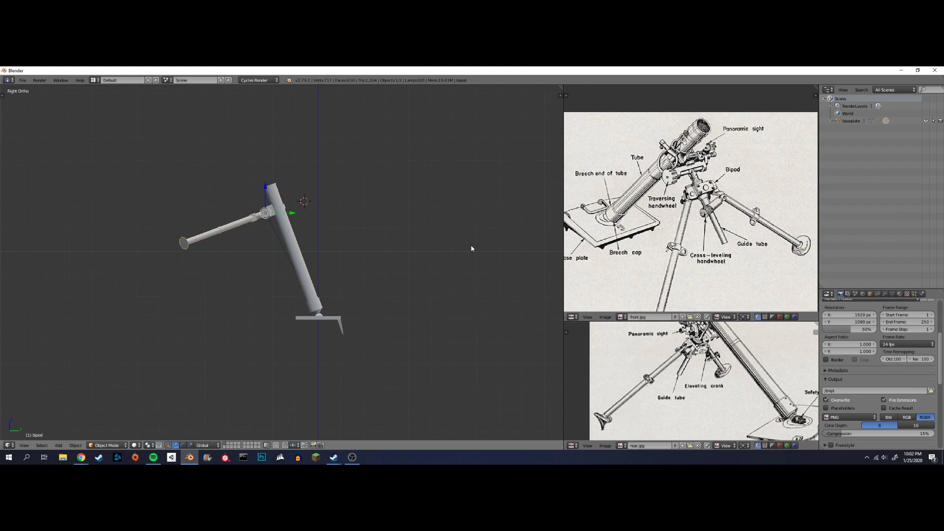
key("r")
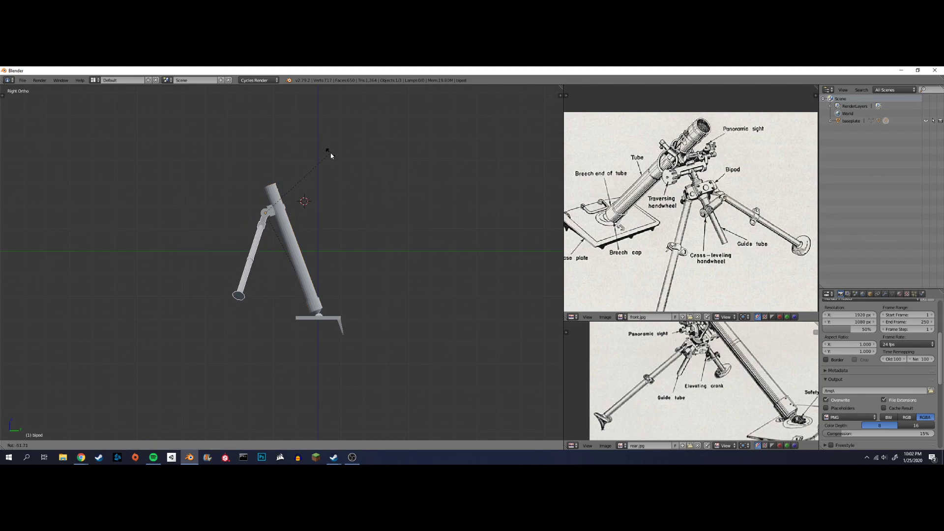
left_click(329, 154)
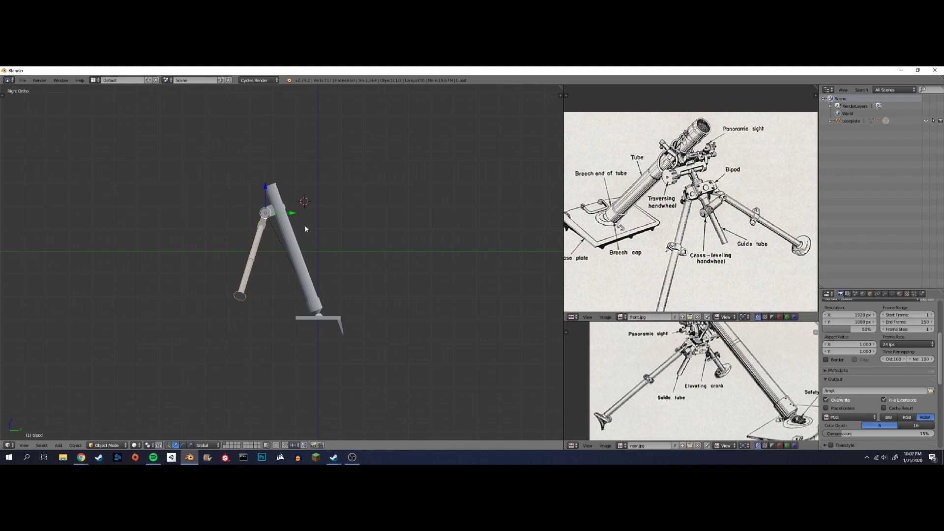
Step: Try tilting the tube lower with the bipod attached, and rotate it back up
right_click(295, 254)
scroll(320, 263, "up", 2)
scroll(339, 269, "down", 4)
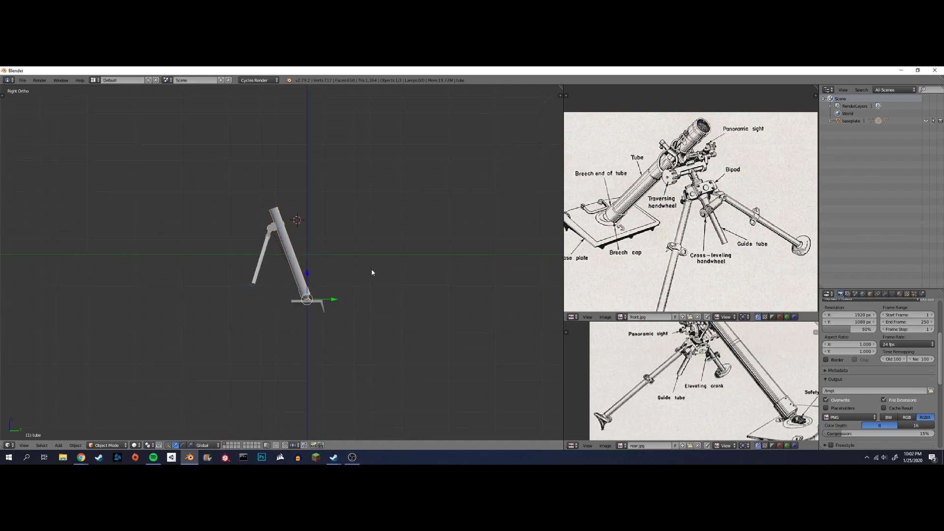
key("r")
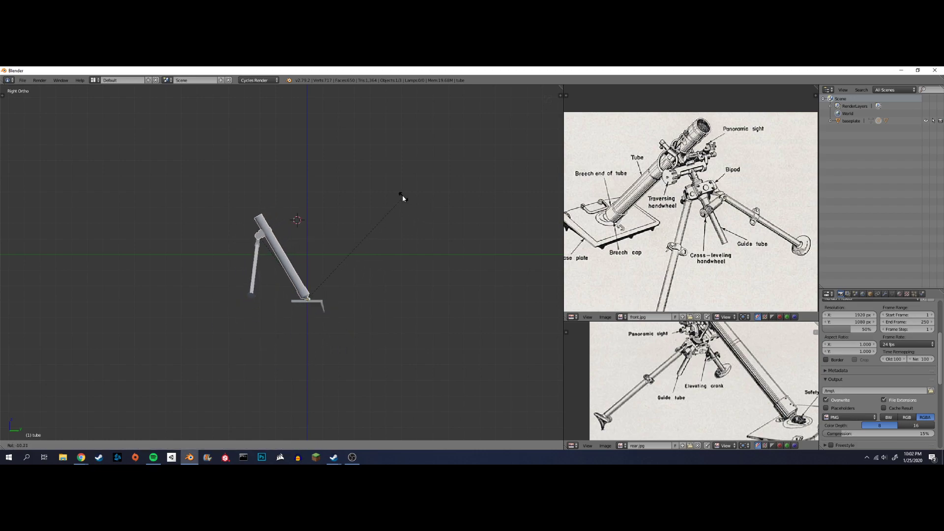
left_click(376, 183)
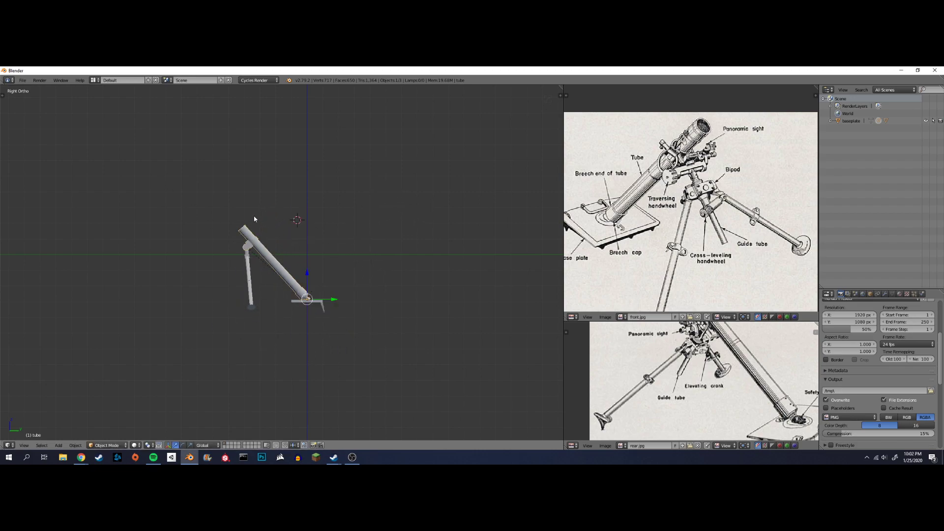
scroll(201, 202, "down", 3)
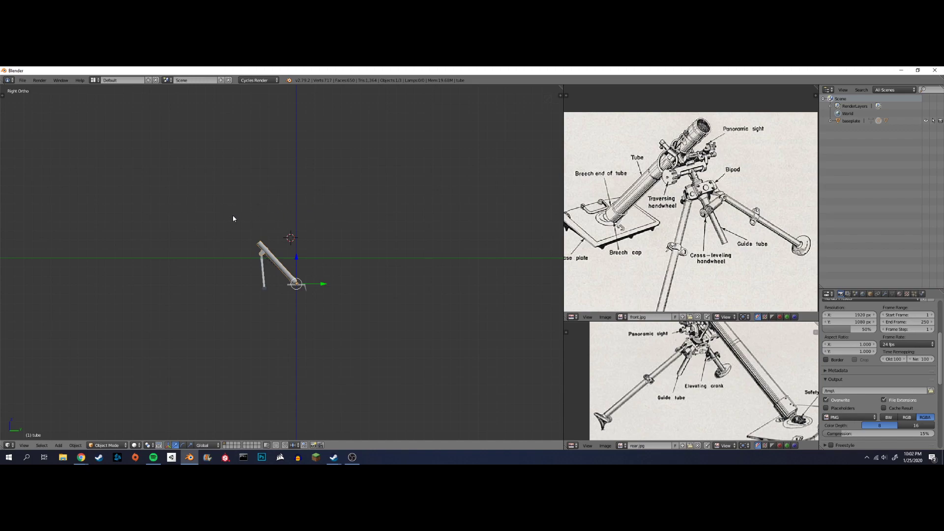
scroll(344, 216, "up", 4)
key("r")
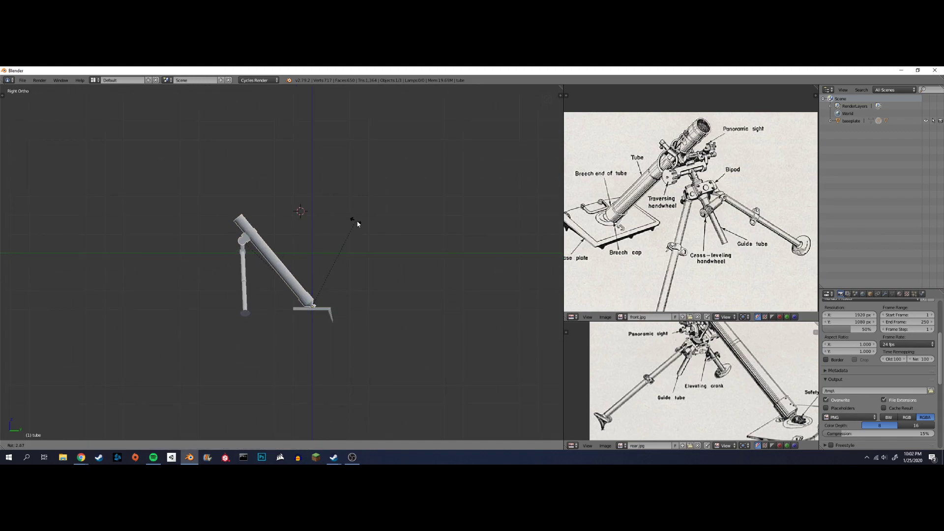
left_click(388, 228)
Step: Rotate the bipod slightly in the side view to adjust its leg angle
right_click(255, 265)
scroll(256, 265, "up", 3)
key("r")
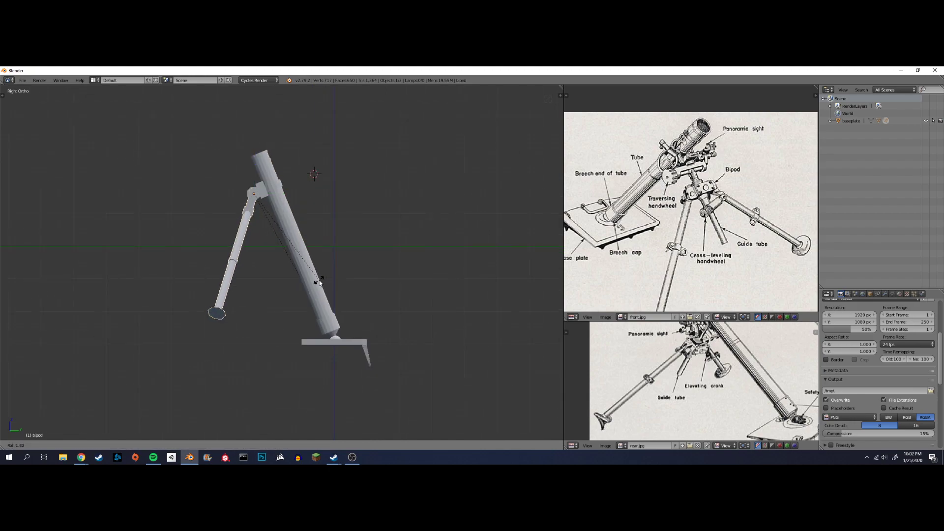
left_click(315, 282)
middle_click_drag(261, 311, 422, 303)
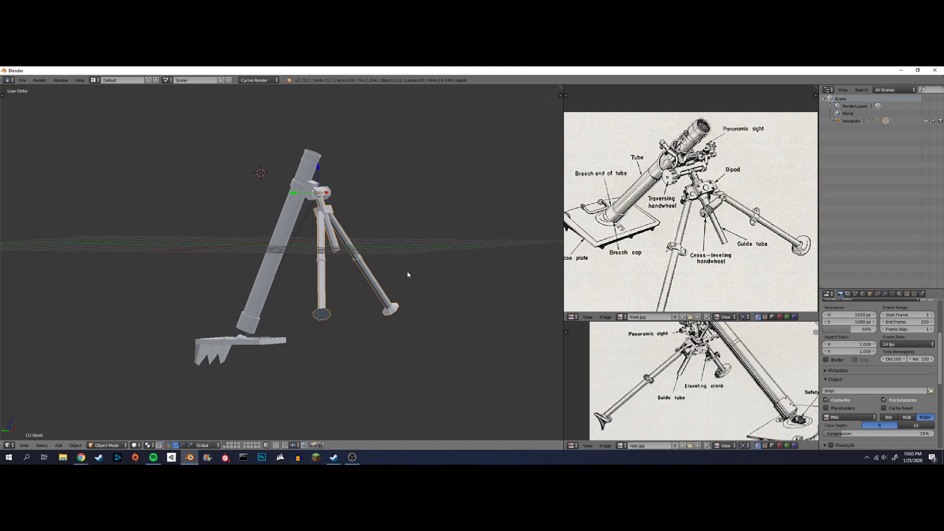
middle_click_drag(378, 279, 512, 238)
Step: Rotate the bipod around the X axis to adjust its stance, and clear the selection
key("a")
right_click(262, 254)
middle_click_drag(328, 239, 394, 213)
key("r")
right_click(375, 196)
key("r")
key("x")
left_click(399, 214)
scroll(399, 215, "down", 4)
key("a")
Step: Examine the posed mortar from several angles and distances
middle_click_drag(399, 214, 326, 269)
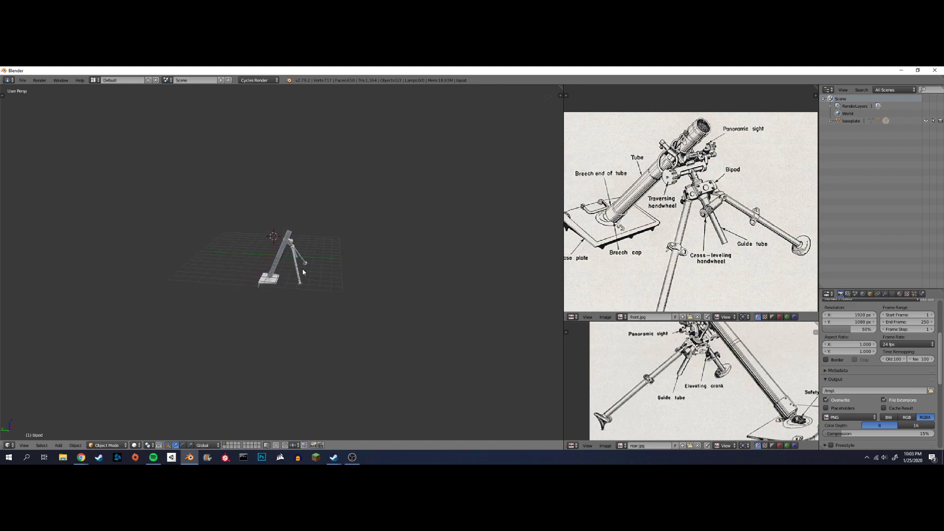
middle_click_drag(327, 183, 468, 245)
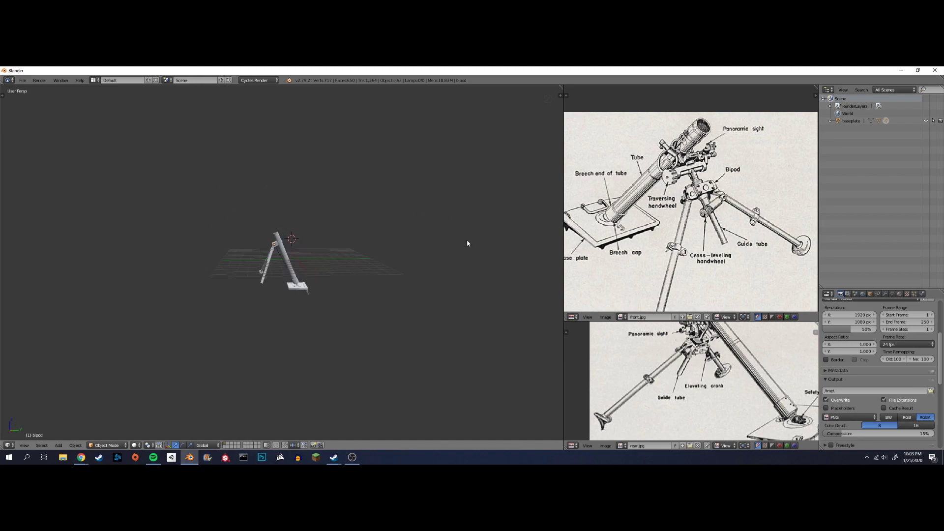
scroll(467, 244, "up", 4)
key("space")
key("Escape")
scroll(366, 230, "up", 5)
middle_click_drag(367, 229, 390, 219)
scroll(390, 220, "down", 2)
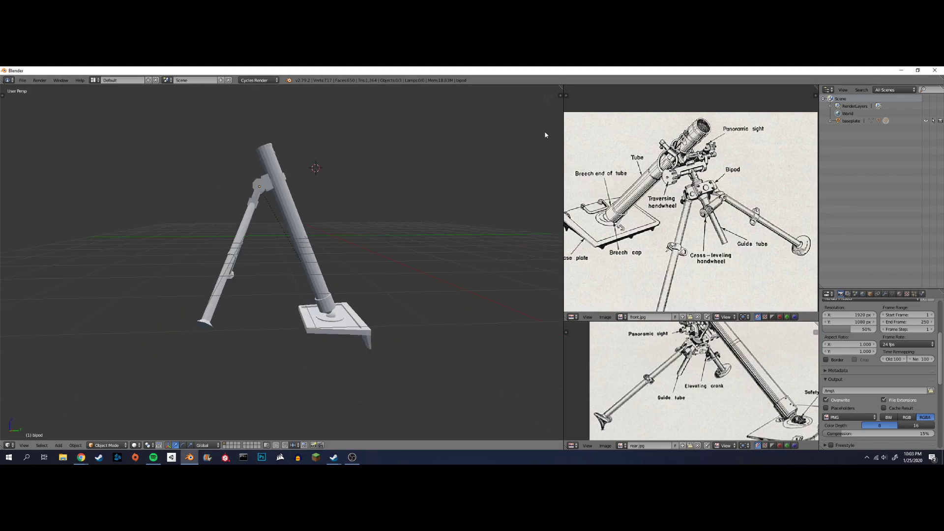
Step: Undo the last three changes and redo them
key("a")
key("ctrl+z")
key("ctrl+z")
key("ctrl+z")
key("ctrl+shift+z")
key("ctrl+shift+z")
key("ctrl+shift+z")
Step: Select all mortar parts and apply their rotation and scale
key("a")
key("a")
key("ctrl+a")
key("ctrl+a")
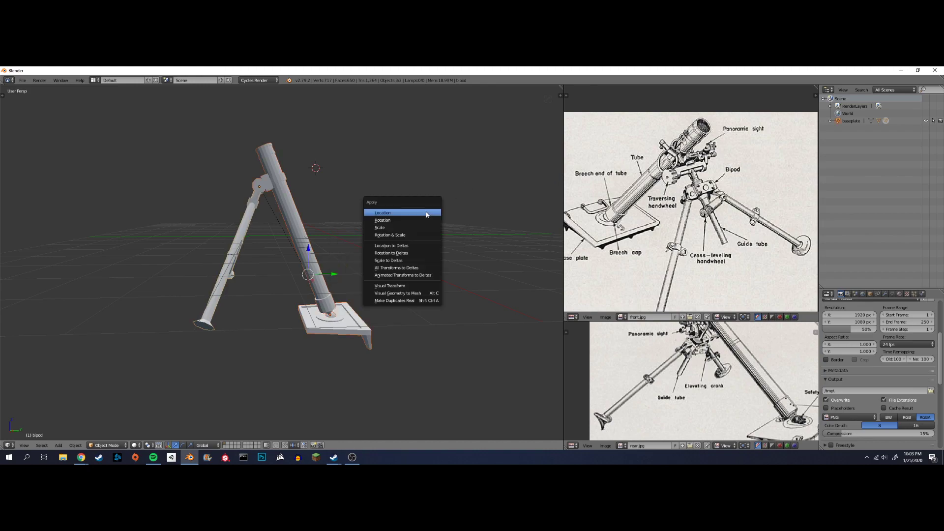
left_click(388, 218)
key("ctrl+a")
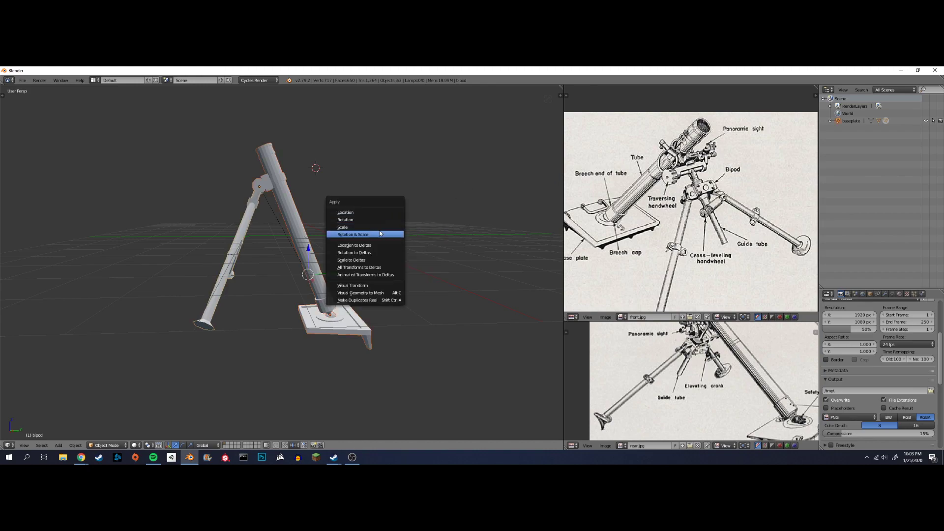
left_click(379, 228)
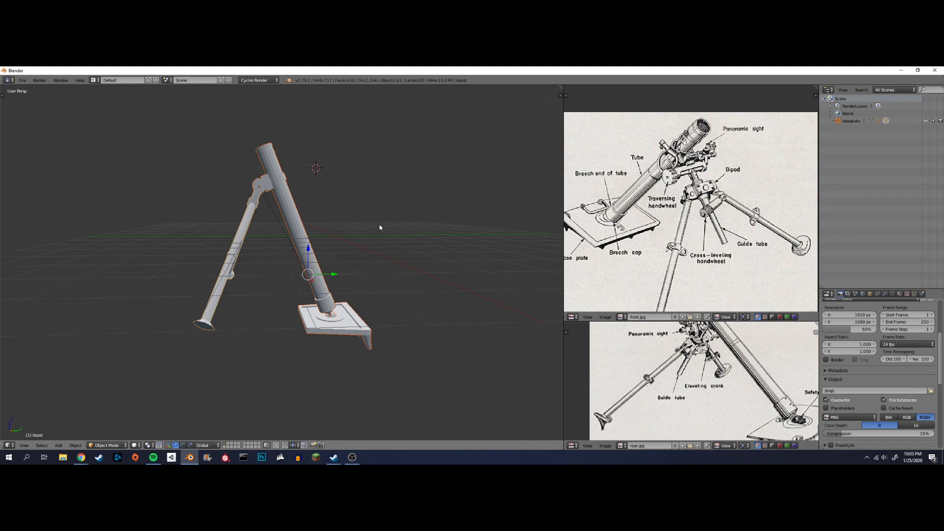
Step: Join the baseplate, tube and bipod into one object and set its origin to its geometry
key("ctrl+j")
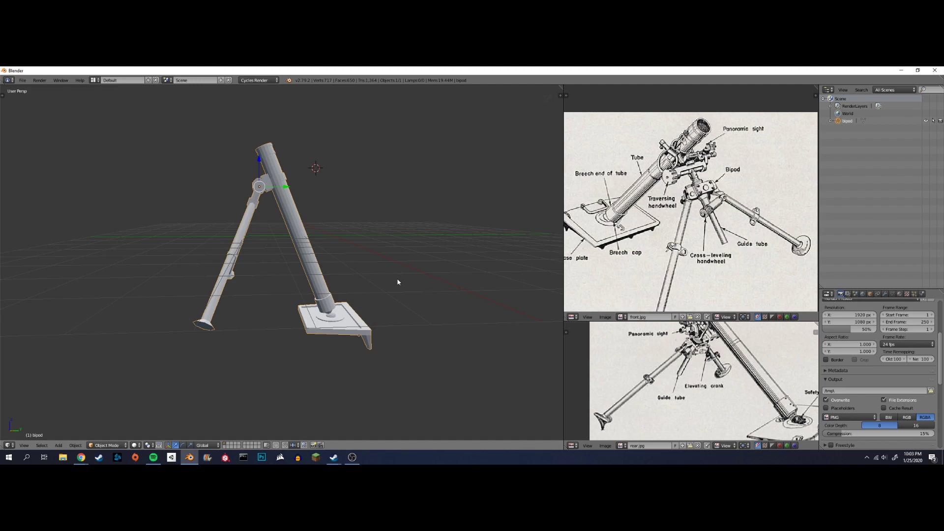
key("ctrl+shift+alt+c")
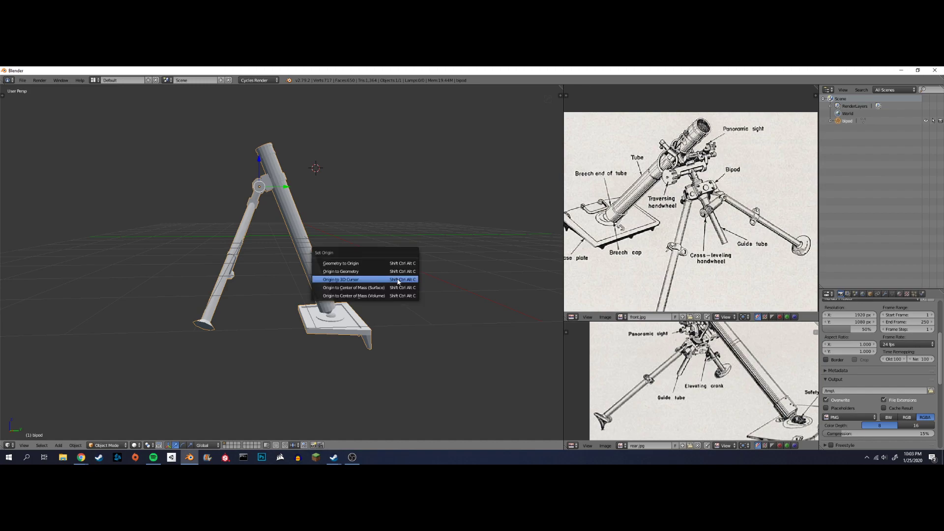
left_click(397, 274)
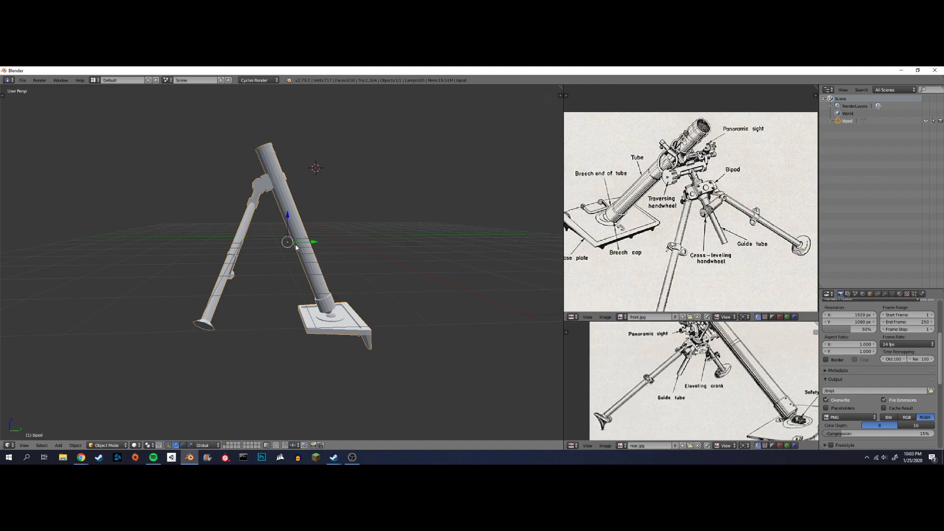
Step: Rotate the joined mortar slightly around its origin
key("r")
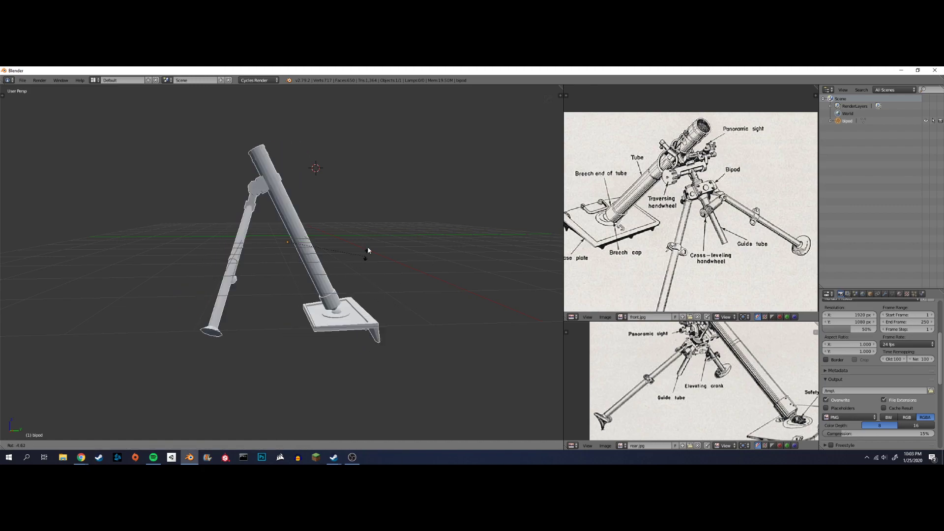
left_click(421, 232)
middle_click_drag(420, 231, 444, 255)
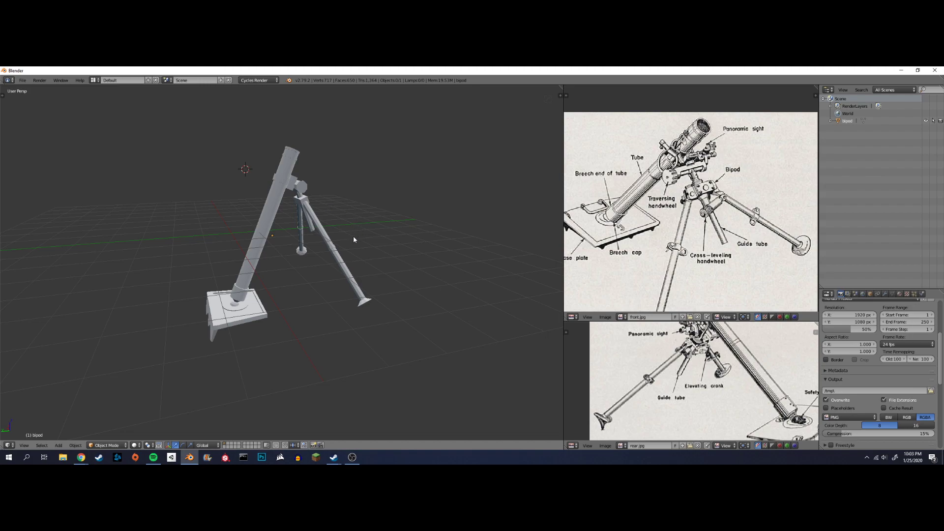
Step: Select the joined mortar and snap the 3D cursor to its origin
right_click(273, 215)
middle_click_drag(273, 214, 393, 212)
scroll(402, 224, "down", 5)
key("a")
right_click(301, 258)
scroll(301, 260, "up", 4)
middle_click_drag(323, 265, 353, 248)
key("space")
left_click(428, 261)
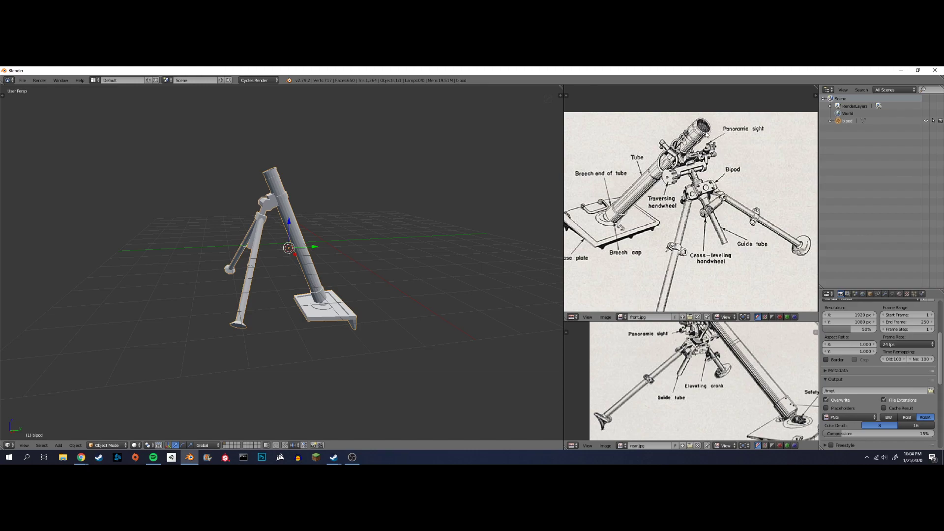
scroll(370, 172, "up", 3)
middle_click_drag(371, 172, 299, 218)
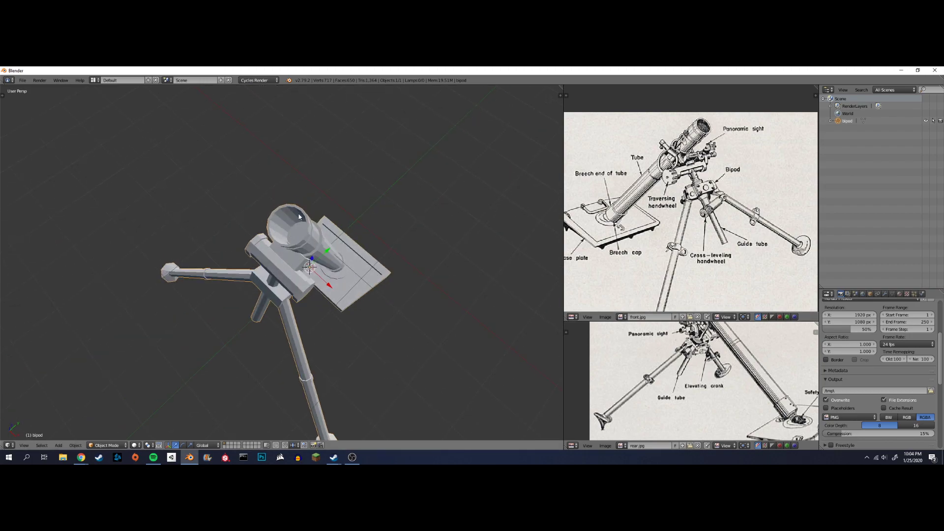
Step: Set the scene's unit preset to Centimeters
left_click(863, 294)
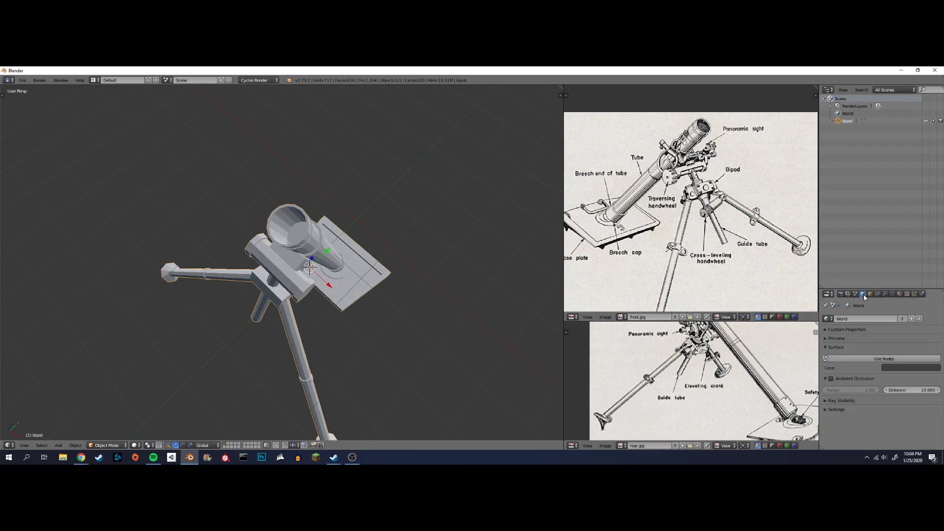
left_click(855, 293)
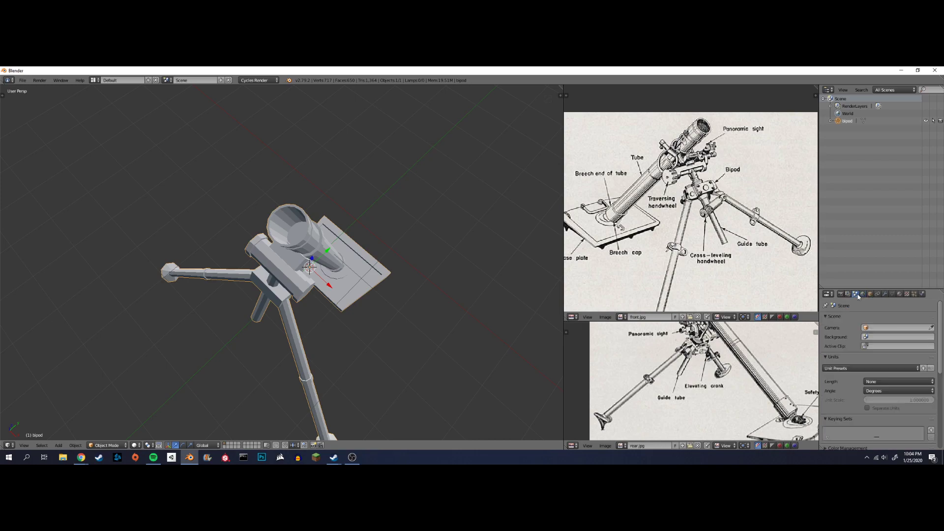
left_click(847, 368)
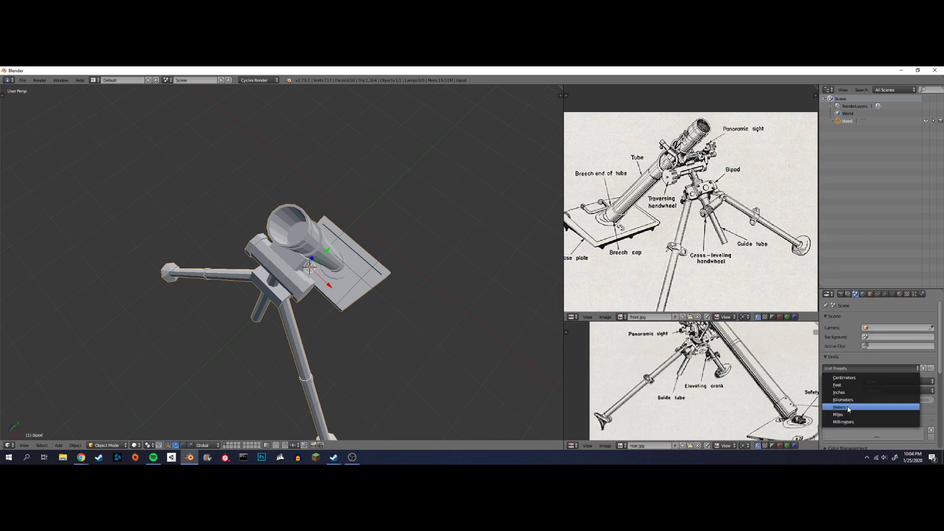
left_click(846, 377)
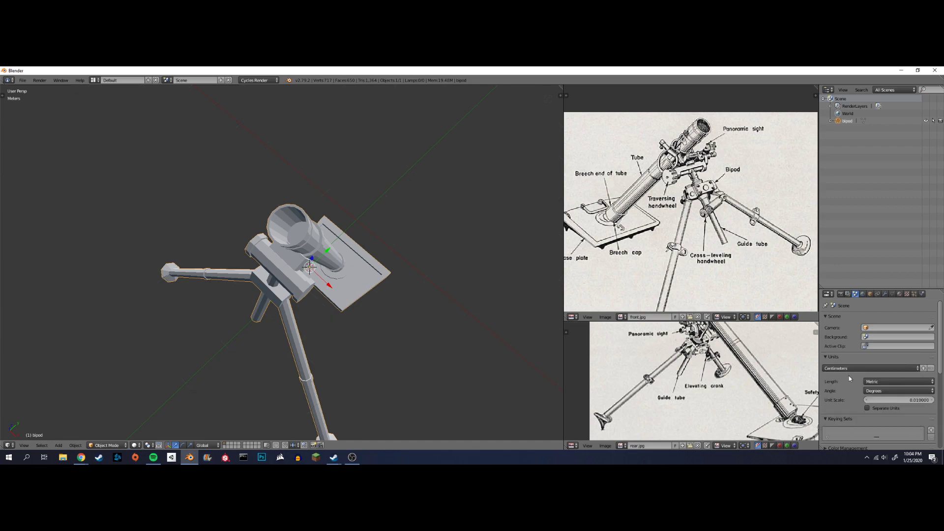
Step: Select edges on the tube's muzzle rim and show the transform properties to examine the mortar's size
scroll(420, 260, "up", 3)
middle_click_drag(427, 247, 441, 267)
key("Tab")
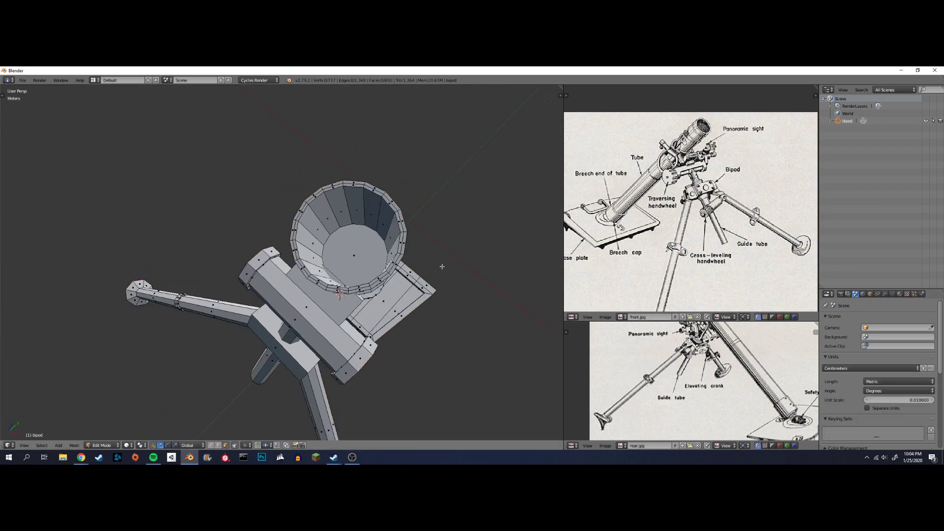
middle_click_drag(331, 340, 393, 241)
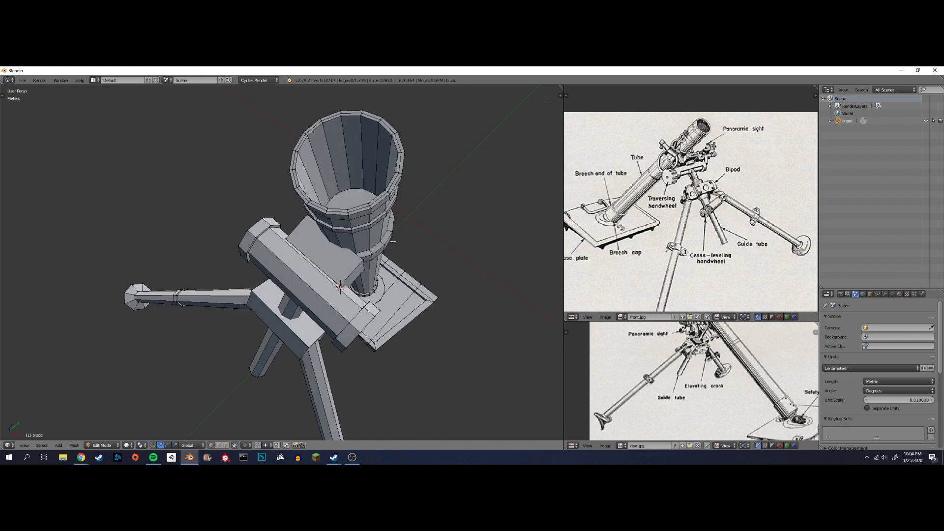
right_click(378, 122)
right_click(312, 199, "shift")
key("n")
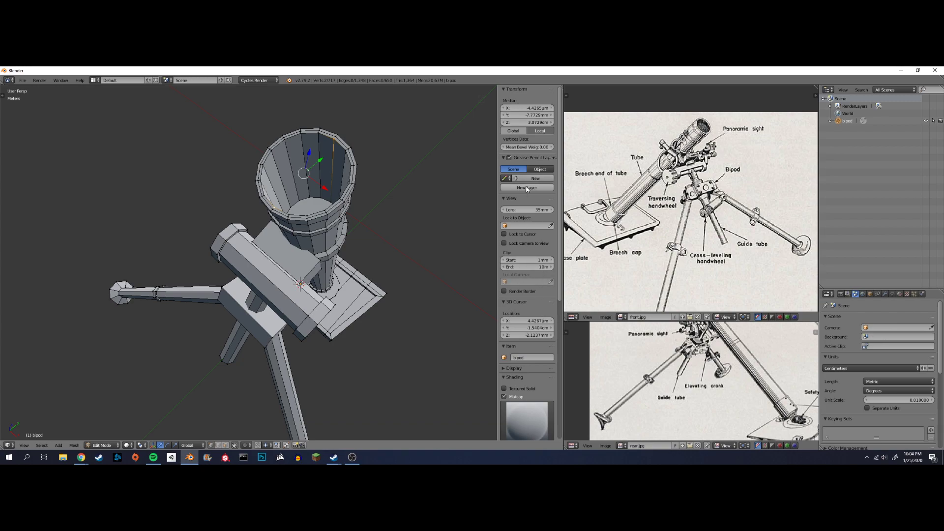
right_click(319, 134, "shift")
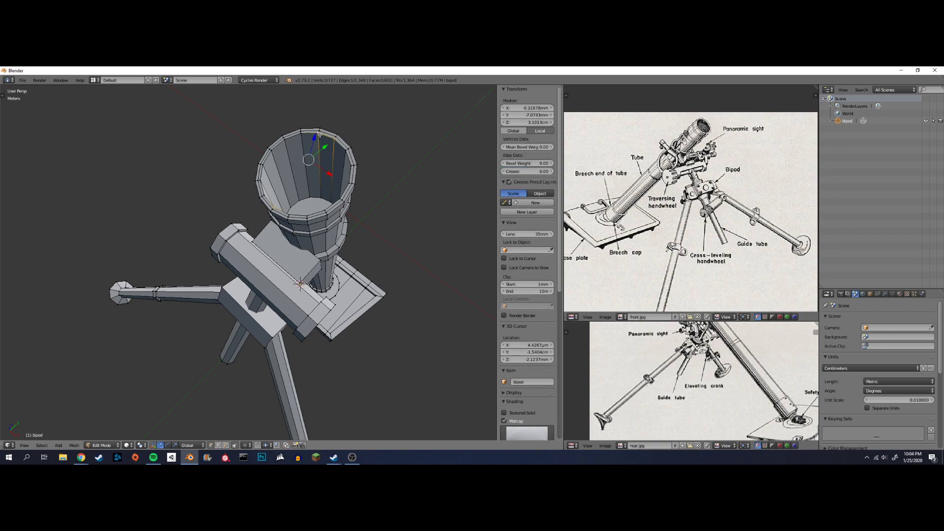
right_click(333, 138)
right_click(318, 133, "shift")
key("a")
key("a")
scroll(405, 165, "down", 6)
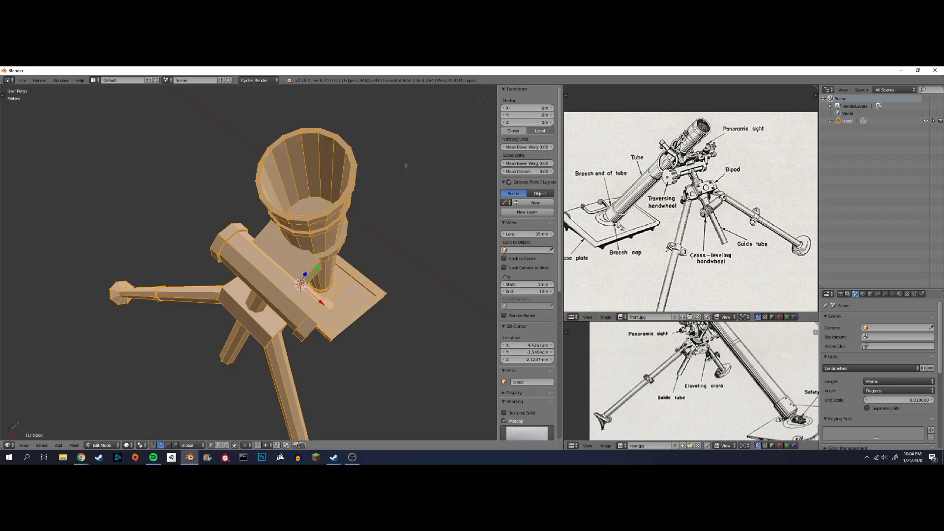
key("a")
middle_click_drag(383, 270, 355, 244)
key("Tab")
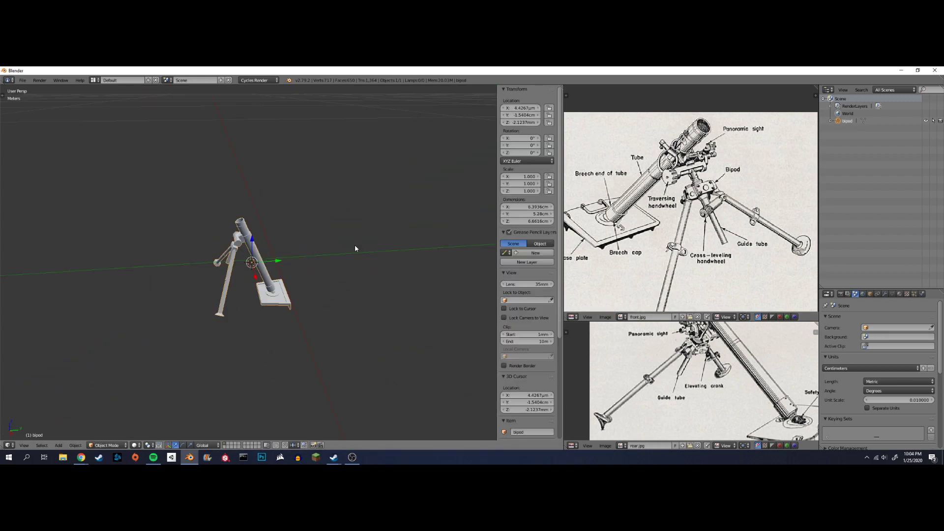
key("a")
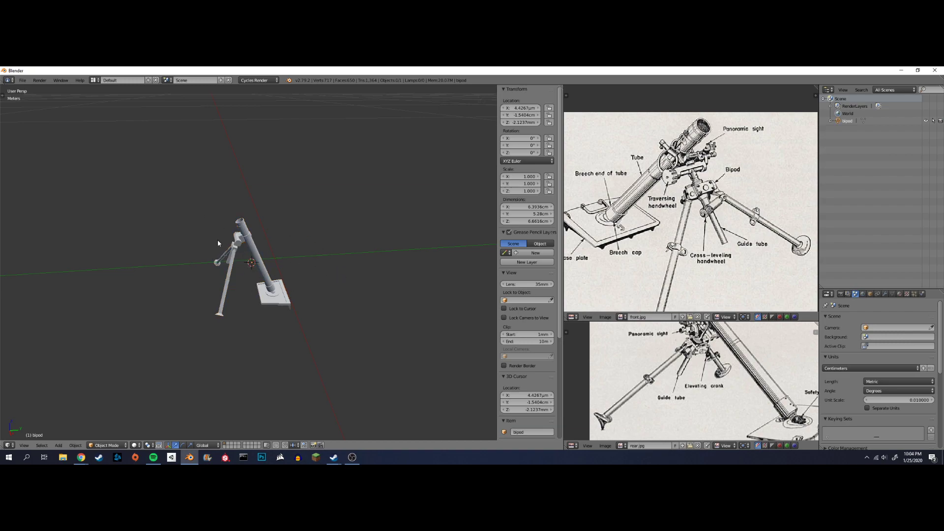
Step: Add a UV sphere at the 3D cursor in the middle of the mortar
key("shift+a")
scroll(339, 221, "down", 10)
middle_click_drag(332, 266, 359, 268)
scroll(264, 266, "up", 10)
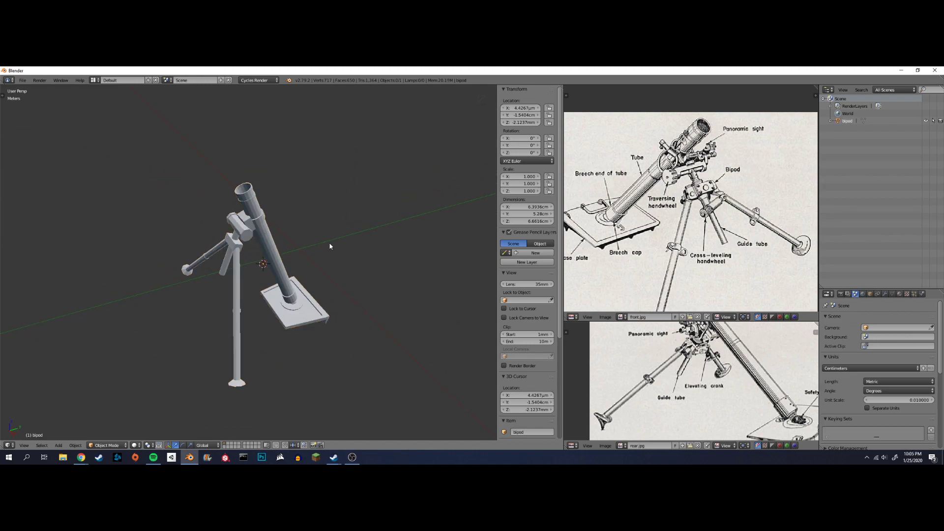
key("shift+a")
mouse_move(330, 244)
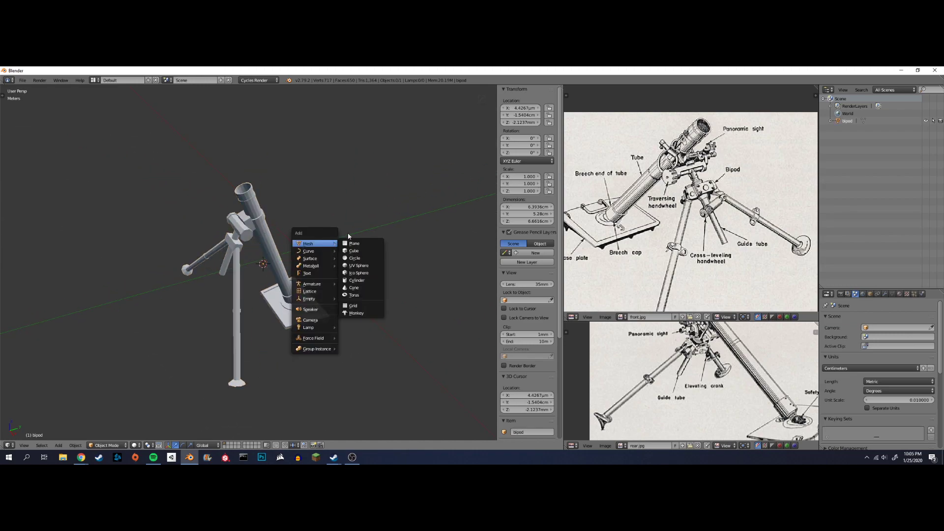
left_click(366, 266)
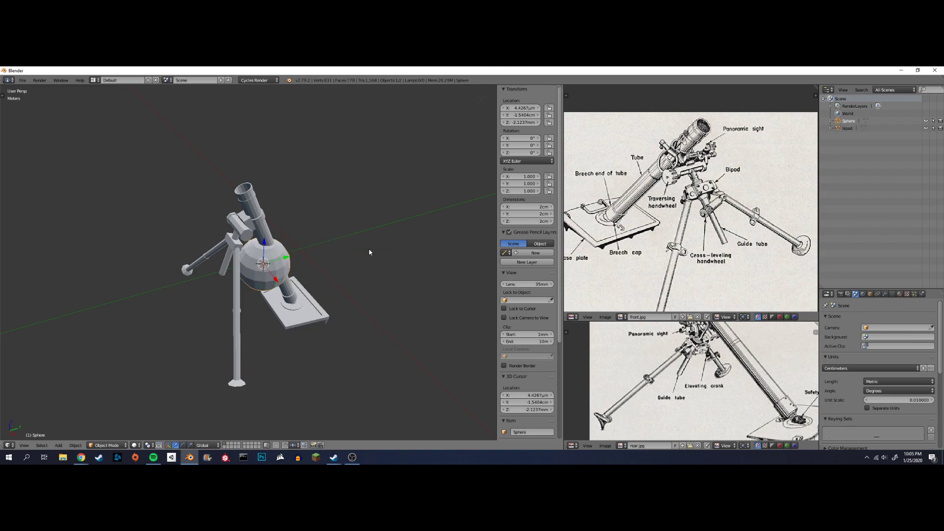
Step: Set the sphere's X, Y and Z dimensions to 8.1 cm
left_click(532, 206)
type("8")
type(".1")
key("Return")
left_click(539, 214)
type("8.")
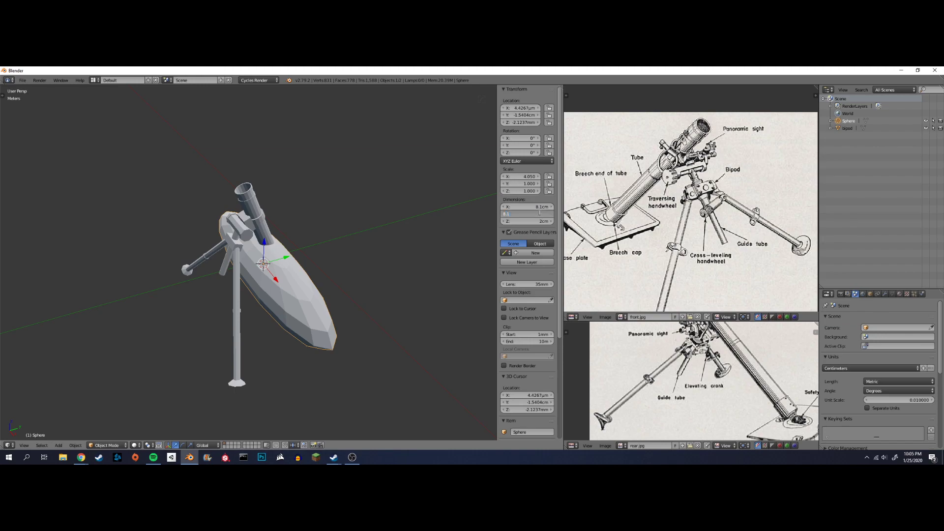
type("1")
key("Return")
left_click(536, 218)
type("8.1")
key("Return")
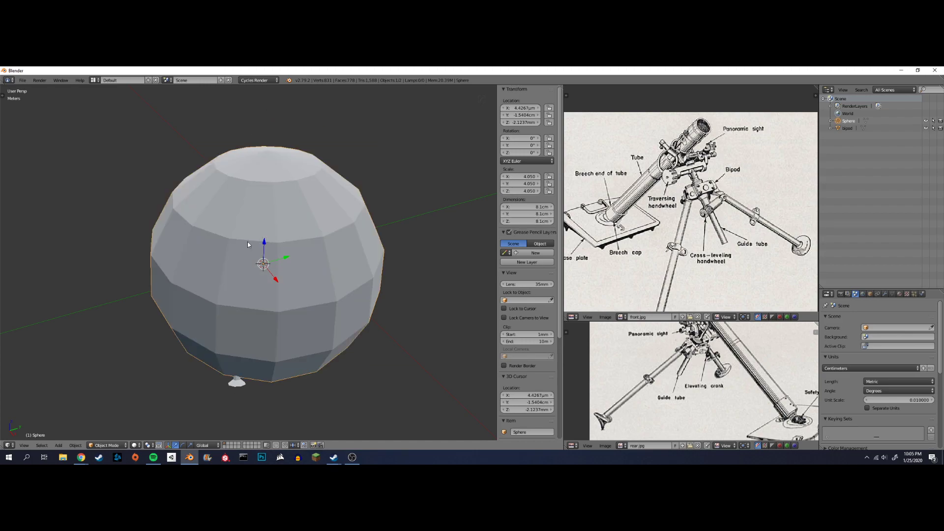
Step: Show the scene in wireframe and scale the mortar up around its origin relative to the sphere
right_click(246, 388)
scroll(312, 263, "down", 8)
key("z")
key("s")
left_click(285, 236)
Step: Raise the sphere along Z to about 34.2 cm and scale the mortar up further
scroll(284, 236, "up", 5)
right_click(236, 278)
left_click_drag(253, 240, 259, 121)
scroll(273, 166, "down", 2)
right_click(235, 230)
key("s")
left_click(314, 223)
Step: Move the sphere along Z and Y to the tube's muzzle and return to solid shading
right_click(257, 187)
scroll(259, 186, "down", 3)
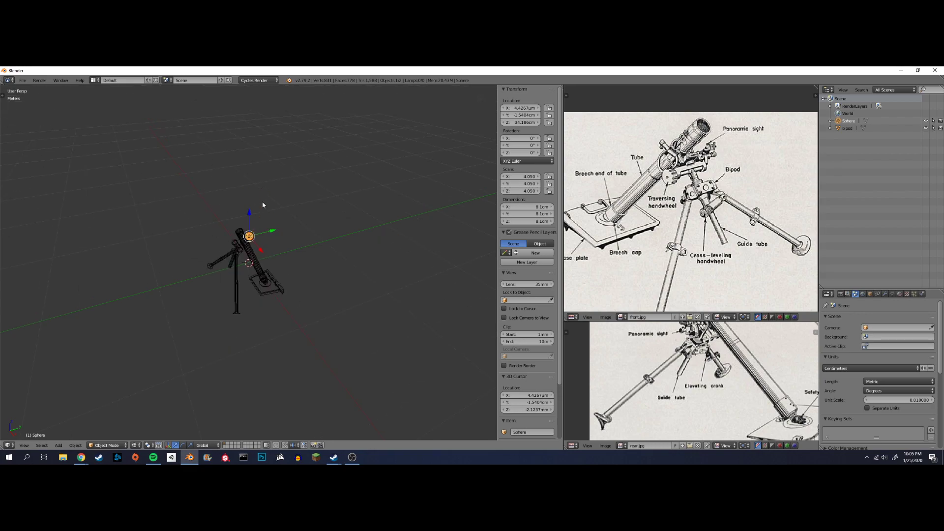
scroll(263, 204, "up", 2)
middle_click_drag(279, 188, 294, 237, "shift")
scroll(295, 237, "up", 2)
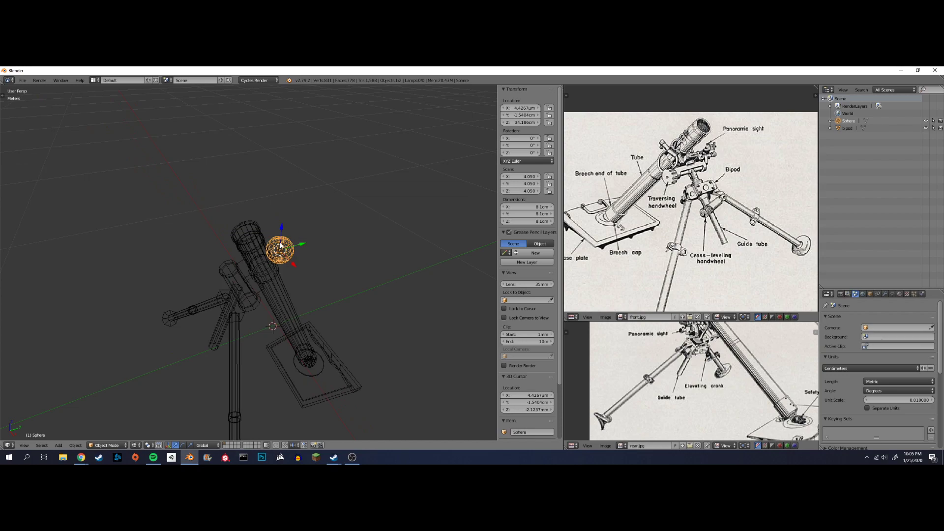
scroll(281, 244, "up", 2)
left_click_drag(303, 219, 311, 178)
mouse_move(330, 207)
middle_mouse_down()
mouse_move(387, 203)
mouse_move(329, 194)
middle_mouse_up()
left_click_drag(278, 151, 279, 138)
key("z")
left_click_drag(305, 168, 237, 170)
Step: Scale the mortar up slightly to a scale of about 14.9
right_click(249, 205)
key("s")
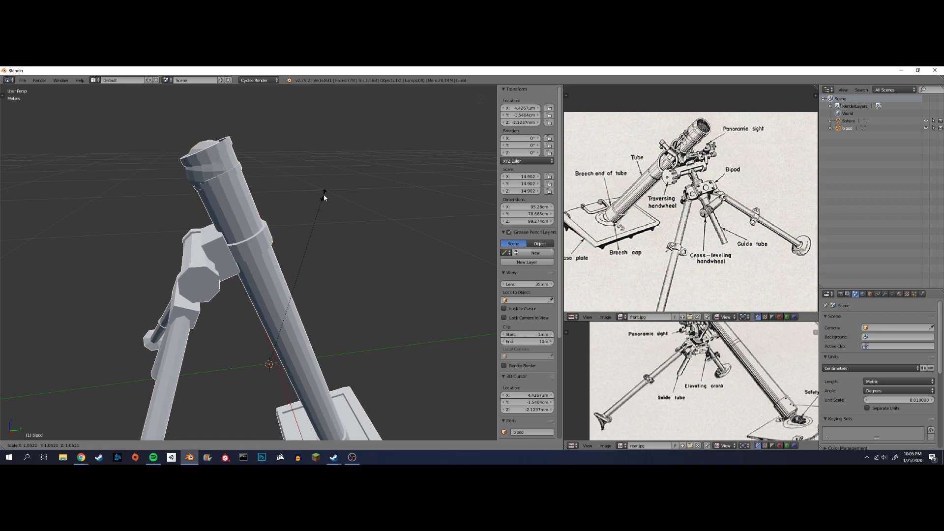
left_click(324, 197)
Step: Align the sphere inside the tube's muzzle at about Y -13 cm and Z 44.4 cm
right_click(193, 146)
middle_click_drag(226, 116, 323, 213, "shift")
scroll(355, 262, "up", 4)
left_click_drag(411, 293, 416, 268)
middle_click_drag(416, 267, 365, 260)
left_click_drag(365, 260, 356, 254)
left_click_drag(331, 230, 351, 268)
middle_click_drag(351, 267, 365, 264)
left_click_drag(366, 266, 336, 228)
left_click_drag(350, 259, 347, 260)
middle_click_drag(380, 276, 394, 303)
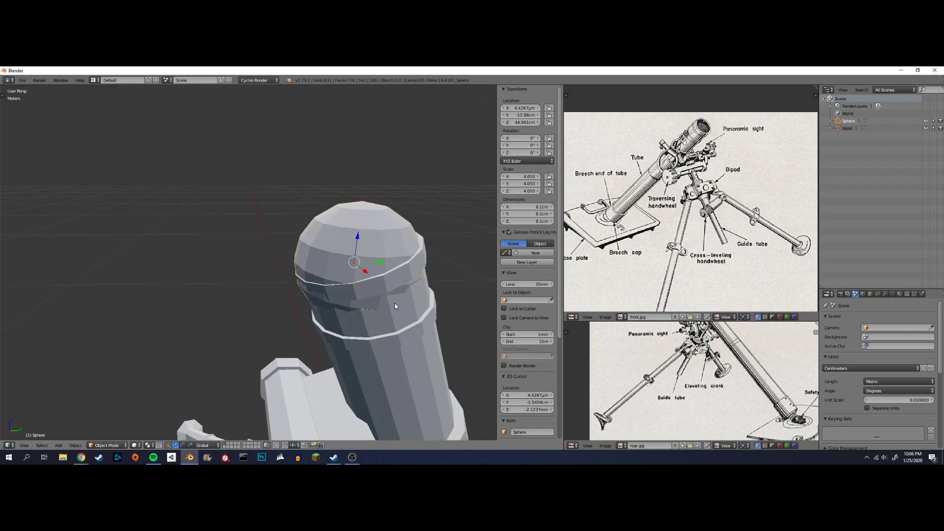
Step: Scale the mortar up to about 15.47 so the muzzle fits around the sphere
right_click(444, 278)
key("s")
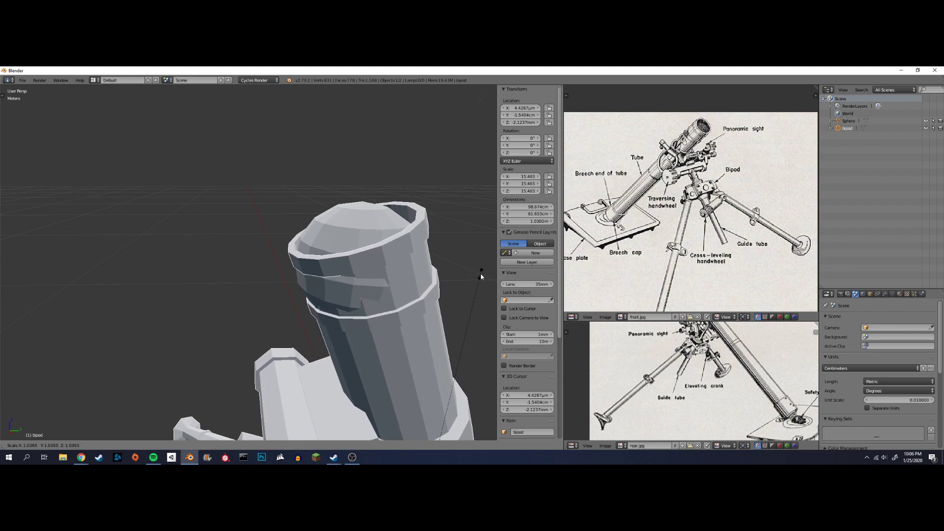
left_click(480, 273)
Step: Reposition the sphere in the enlarged muzzle at about Y -13.4 cm and Z 46.8 cm
right_click(353, 242)
left_click_drag(357, 237, 377, 234)
middle_click_drag(377, 234, 383, 312)
left_click_drag(383, 358, 371, 354)
middle_click_drag(370, 354, 384, 268)
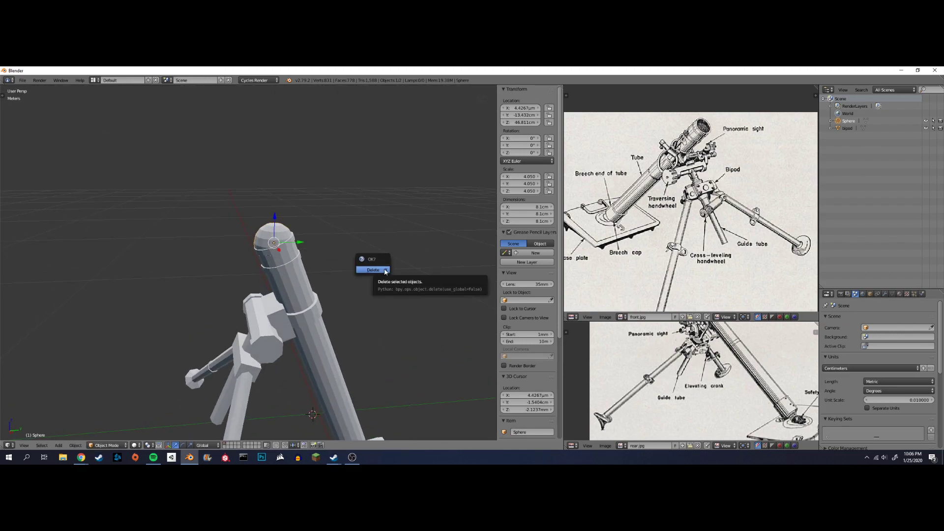
Step: Delete the sizing sphere and select the mortar in the right view
left_click(372, 269)
right_click(269, 259)
scroll(271, 261, "down", 7)
middle_click_drag(286, 283, 280, 327)
key("KP_1")
key("KP_3")
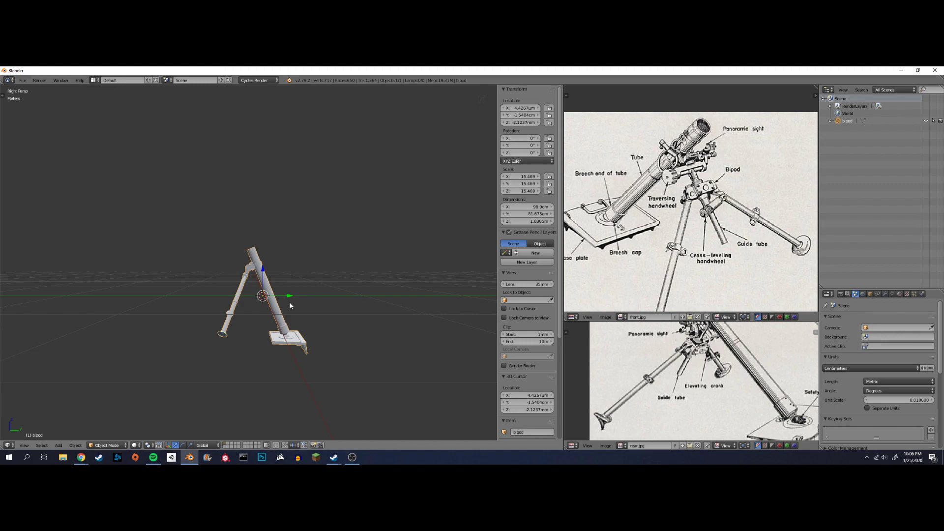
Step: Open the mortar's mesh for editing and select the bottom edge loop of the tube's ball joint
scroll(315, 275, "up", 4)
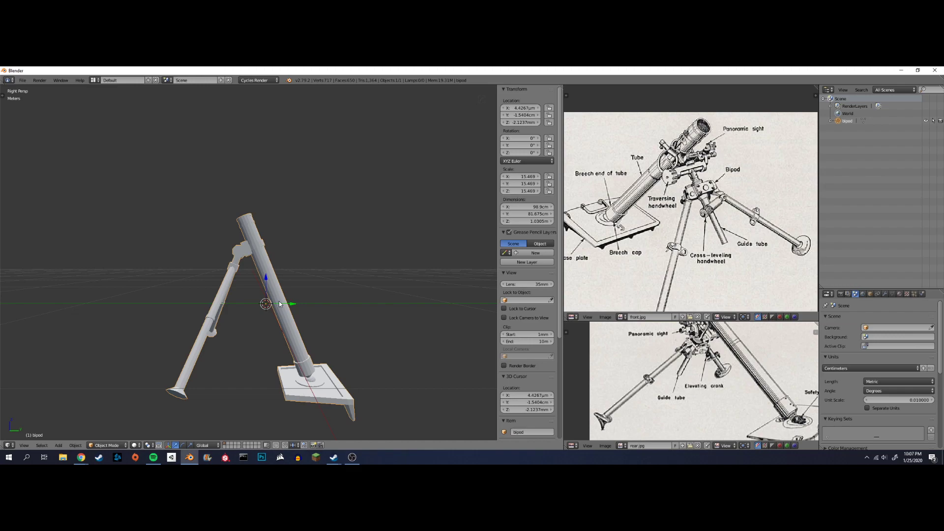
scroll(279, 304, "up", 6)
key("z")
mouse_move(259, 343)
middle_mouse_down()
mouse_move(255, 353)
mouse_move(280, 366)
mouse_move(305, 327)
mouse_move(288, 350)
middle_mouse_up()
key("z")
scroll(297, 333, "up", 4)
scroll(298, 346, "up", 3)
key("z")
key("z")
key("Tab")
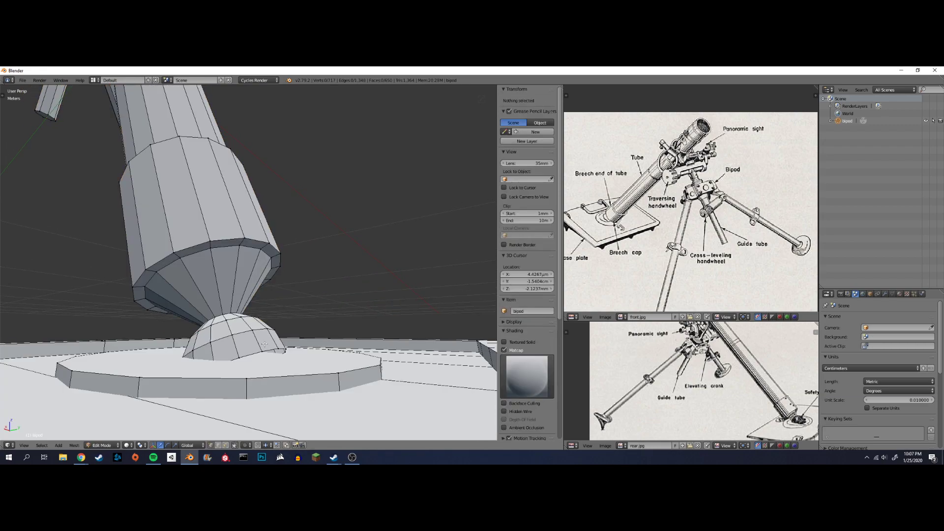
right_click(254, 351, "alt")
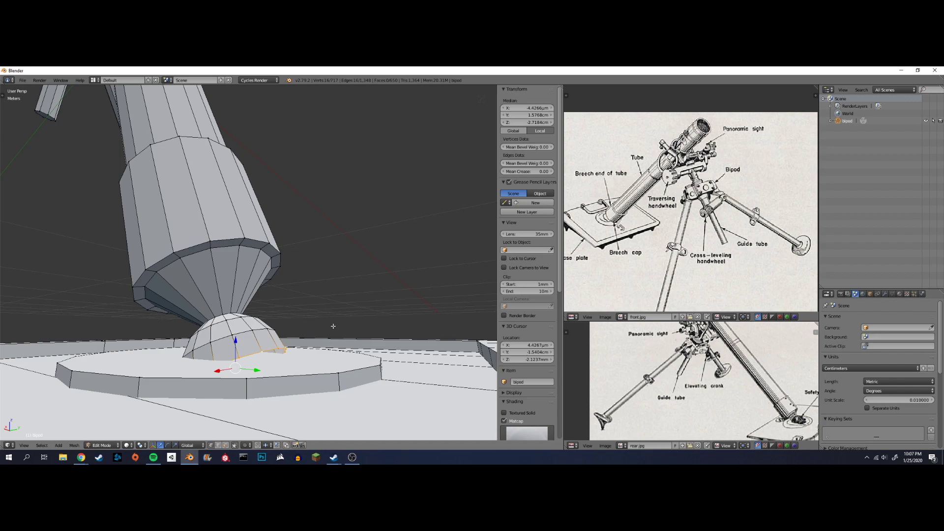
Step: Try to extrude the ball joint's bottom edge loop and move it down into the baseplate
key("e")
right_click(336, 330)
scroll(311, 321, "down", 6)
middle_click_drag(310, 321, 417, 336)
key("KP_3")
key("z")
scroll(419, 337, "up", 2)
scroll(418, 336, "up", 5)
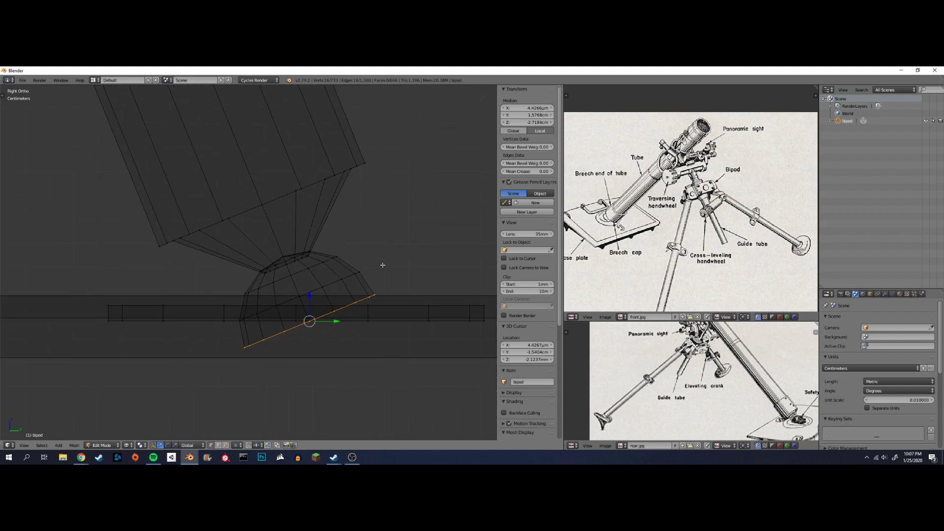
key("g")
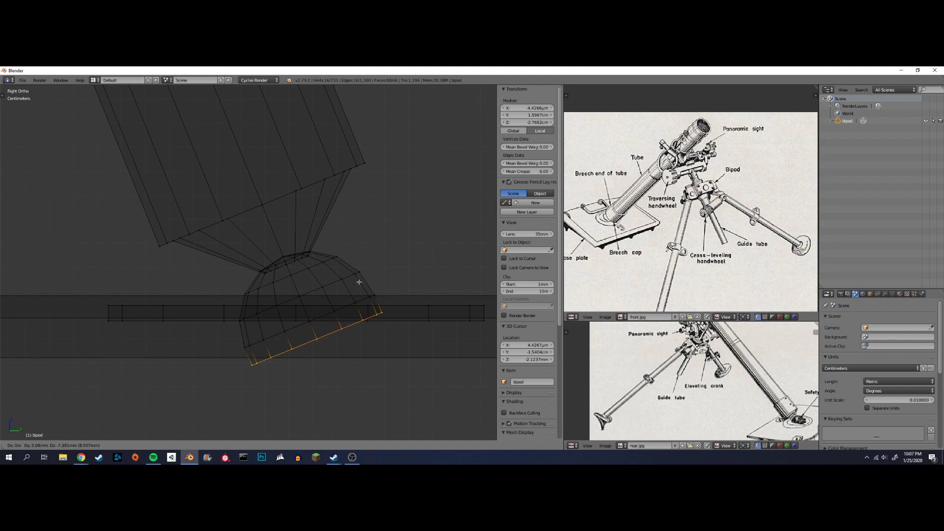
left_click(379, 280)
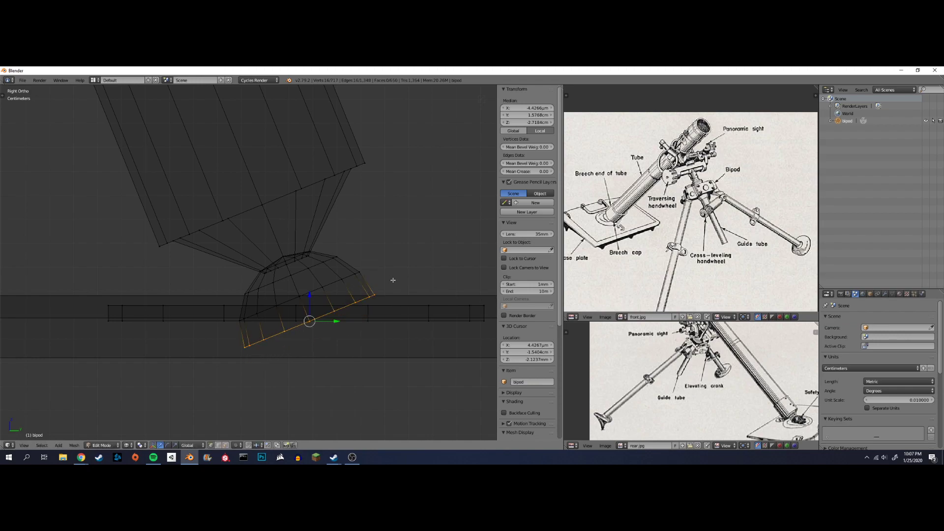
Step: Rotate the ball joint's bottom edge loop about 13.8 degrees toward the baseplate's plane and return to solid shading
key("r")
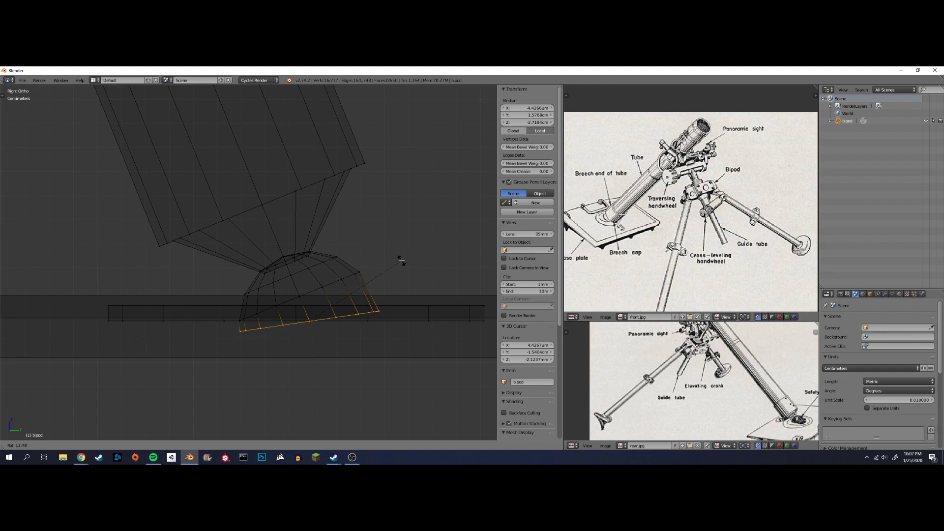
left_click(402, 261)
key("z")
middle_click_drag(396, 263, 394, 277)
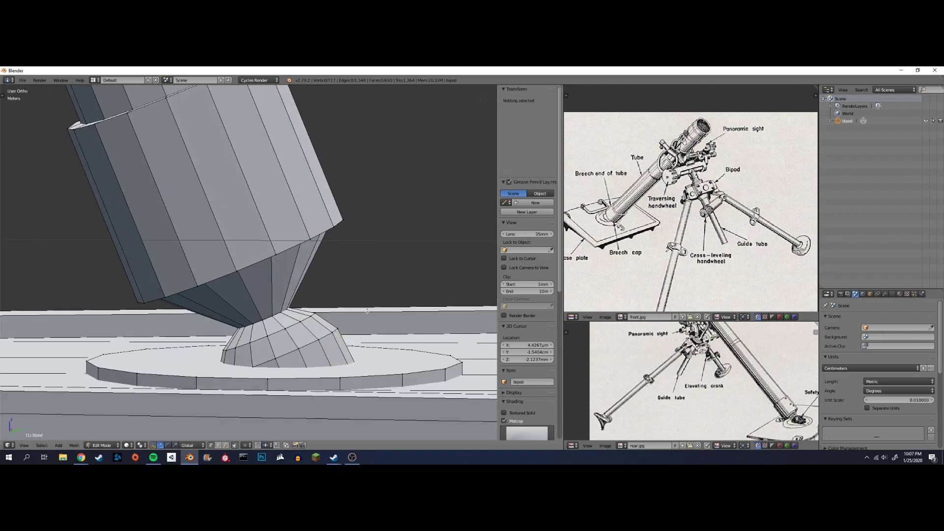
Step: Switch to face selection and try to select the baseplate's underside faces as one loop
key("Tab")
scroll(366, 311, "down", 8)
key("z")
key("z")
key("Tab")
middle_click_drag(359, 327, 371, 300)
middle_click_drag(371, 300, 401, 253, "shift")
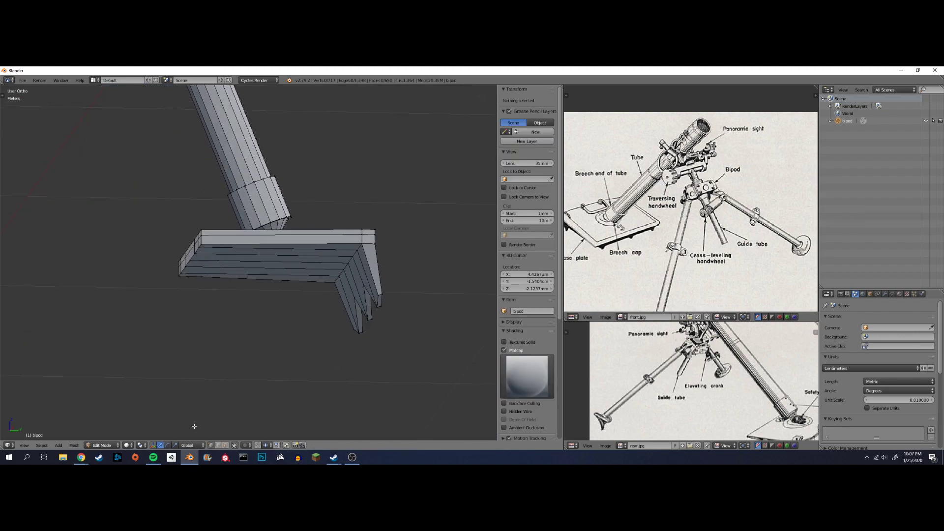
left_click(225, 445)
scroll(285, 348, "up", 3)
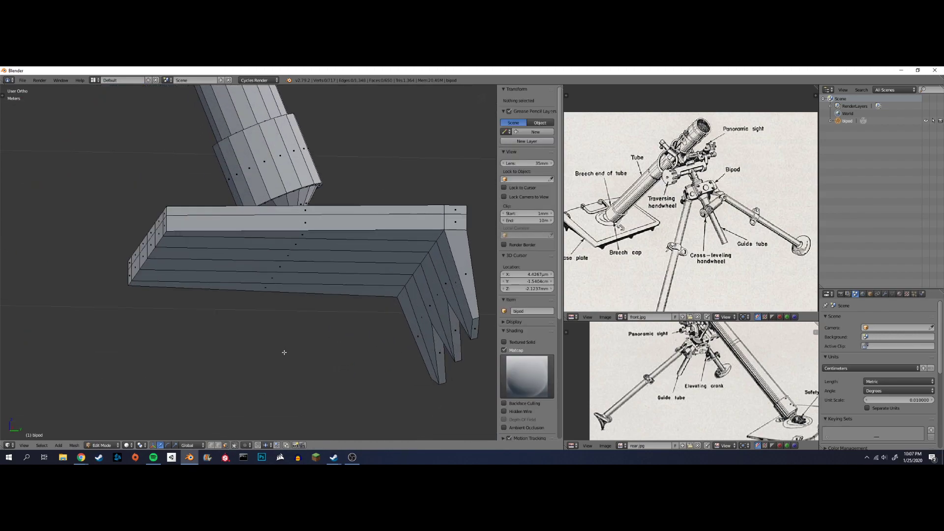
right_click(312, 239)
right_click(292, 248, "alt")
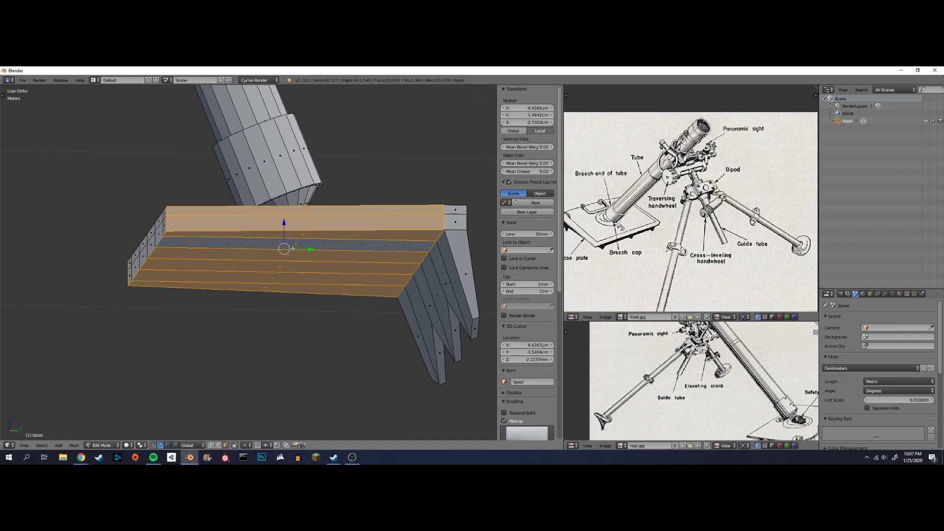
key("a")
Step: Delete the hidden faces on the baseplate's underside together with the adjoining inner faces of its spades
right_click(301, 235)
right_click(300, 245, "shift")
right_click(299, 255, "shift")
right_click(299, 266, "shift")
right_click(298, 278, "shift")
right_click(298, 288, "shift")
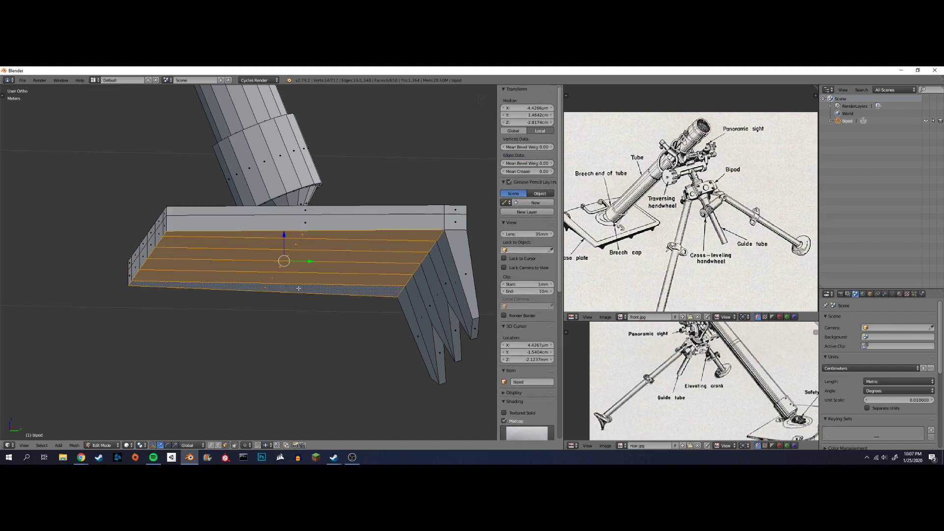
left_click(445, 253, "shift")
left_click(439, 263, "shift")
left_click(432, 276, "shift")
left_click(424, 288, "shift")
left_click(416, 296, "shift")
left_click(407, 305, "shift")
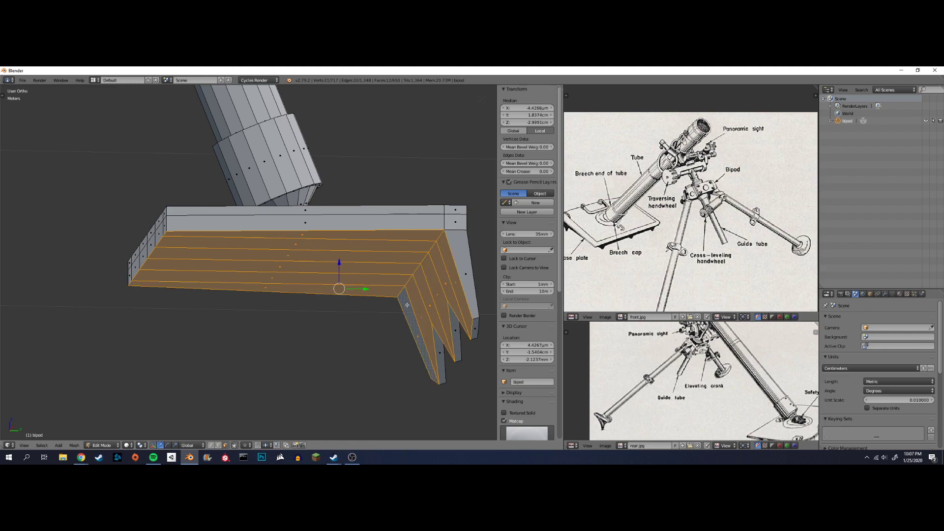
key("x")
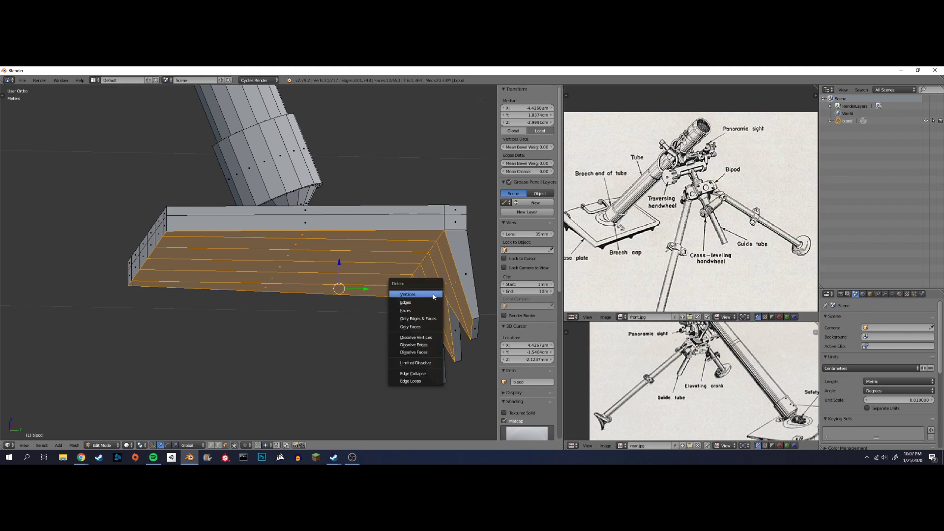
left_click(410, 310)
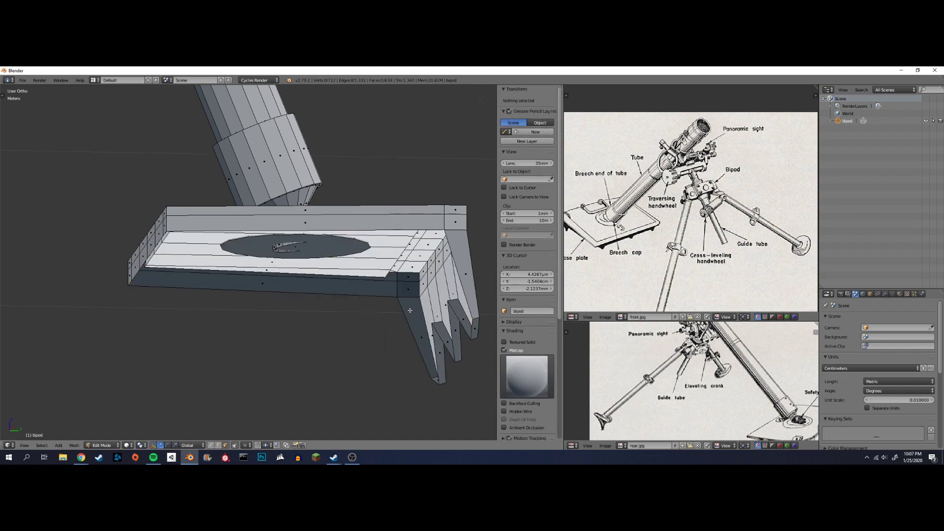
Step: Examine the baseplate and ball joint from several angles in solid and wireframe shading, outside mesh editing
scroll(408, 312, "down", 2)
key("z")
key("z")
mouse_move(408, 312)
middle_mouse_down()
mouse_move(376, 278)
mouse_move(368, 302)
mouse_move(262, 339)
middle_mouse_up()
key("Tab")
scroll(376, 278, "down", 2)
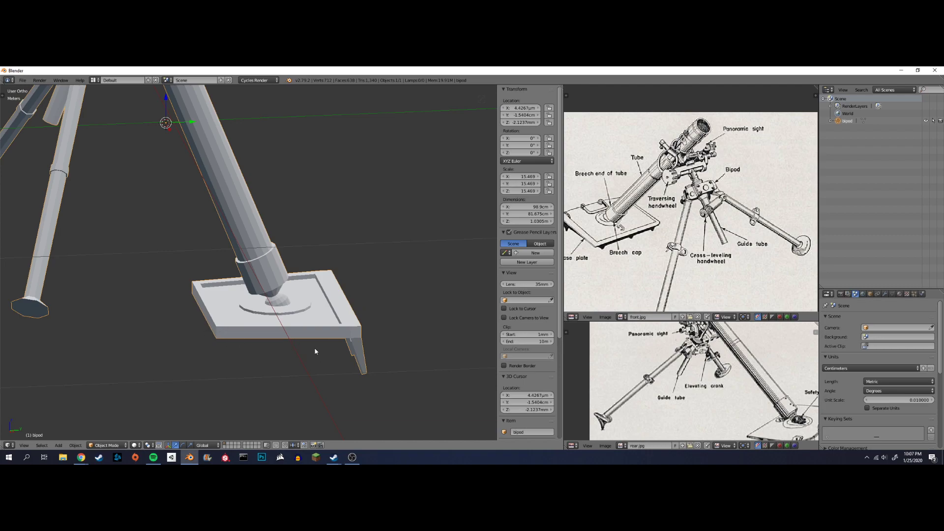
mouse_move(315, 351)
middle_mouse_down()
mouse_move(295, 331)
mouse_move(272, 339)
mouse_move(313, 318)
mouse_move(312, 306)
middle_mouse_up()
key("KP_5")
scroll(271, 337, "down", 3)
scroll(300, 319, "up", 2)
key("z")
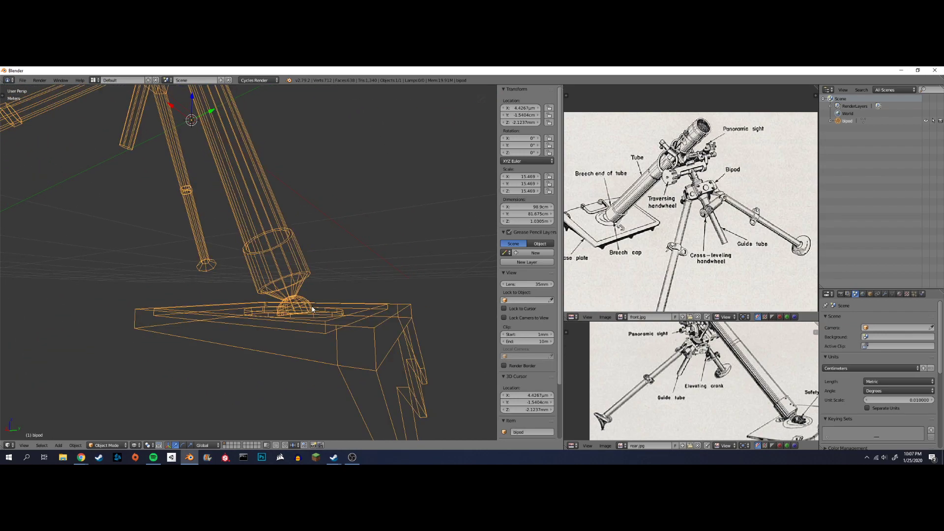
Step: Delete the hidden end face where the tube's breech cone meets the ball joint, and return to object mode in solid shading
scroll(328, 283, "up", 3)
key("z")
key("Tab")
key("z")
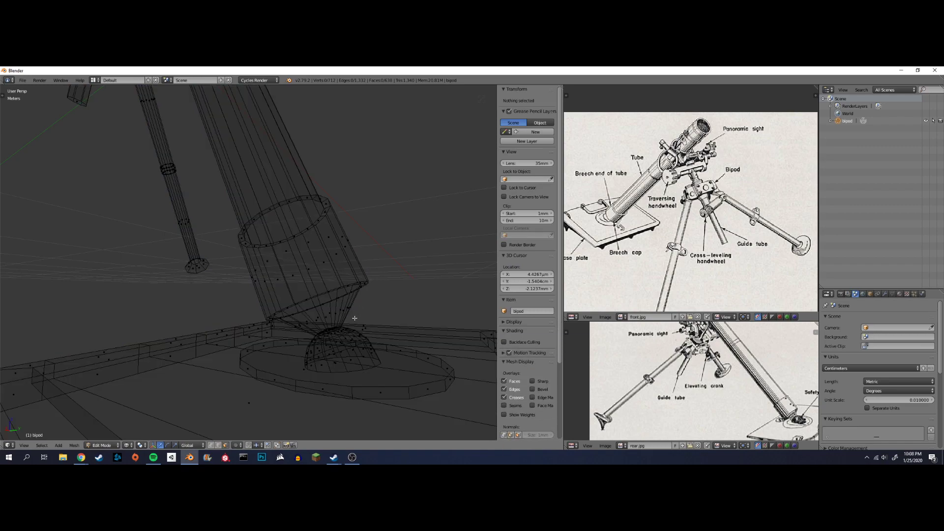
middle_click_drag(354, 315, 339, 316)
middle_click_drag(285, 390, 287, 370)
right_click(270, 210)
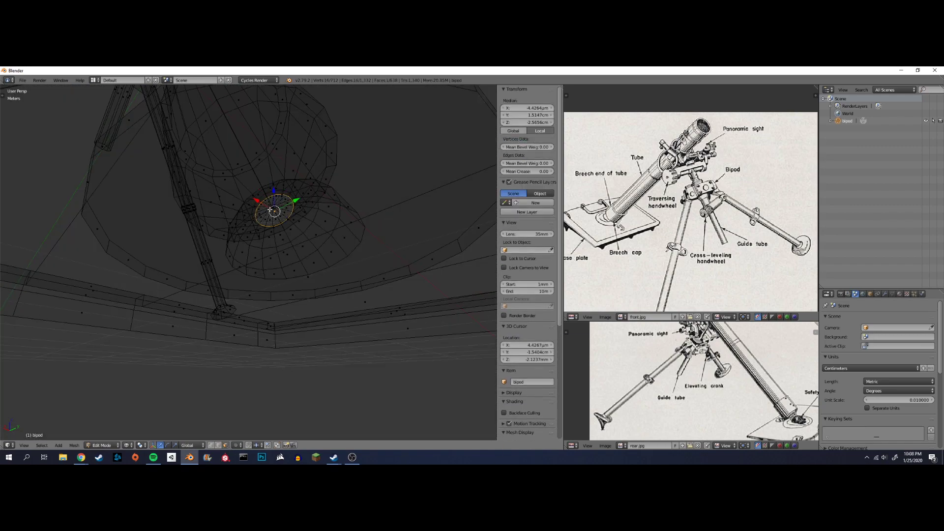
key("z")
middle_click_drag(310, 228, 315, 258)
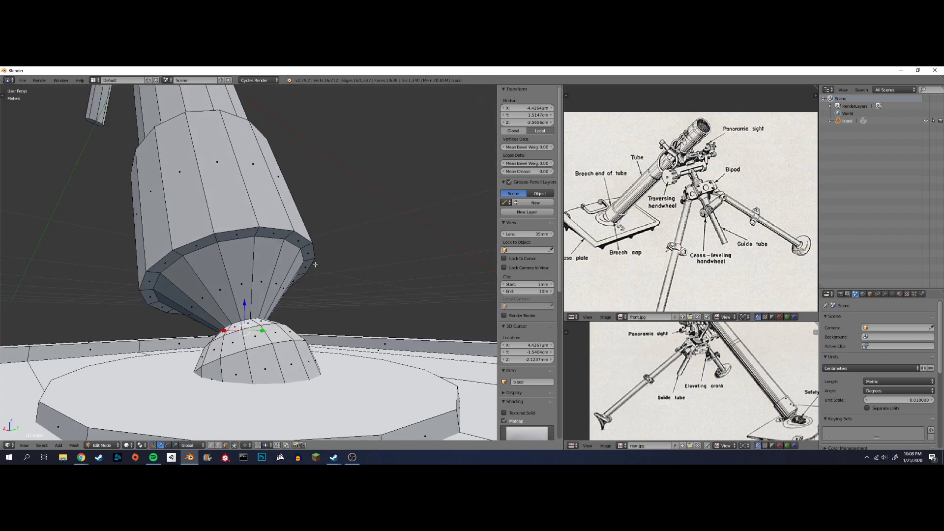
key("x")
left_click(335, 296)
key("z")
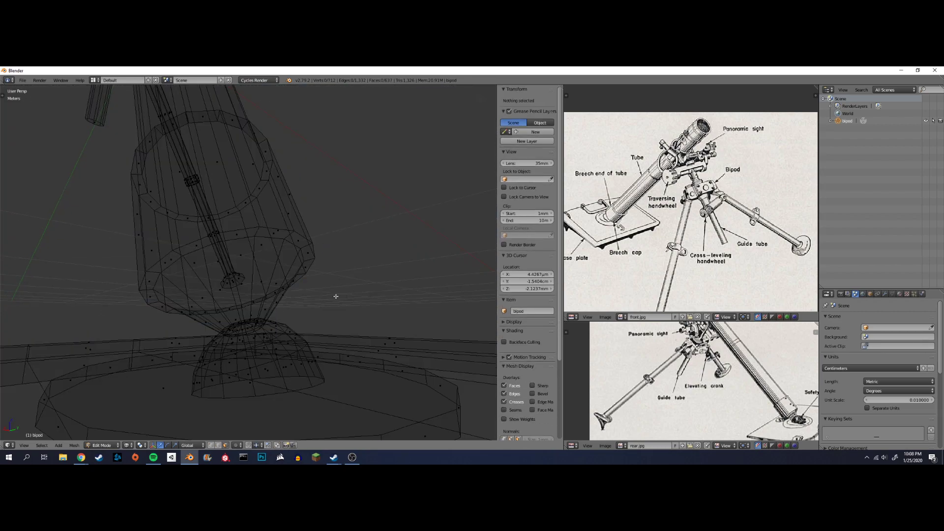
key("Tab")
key("z")
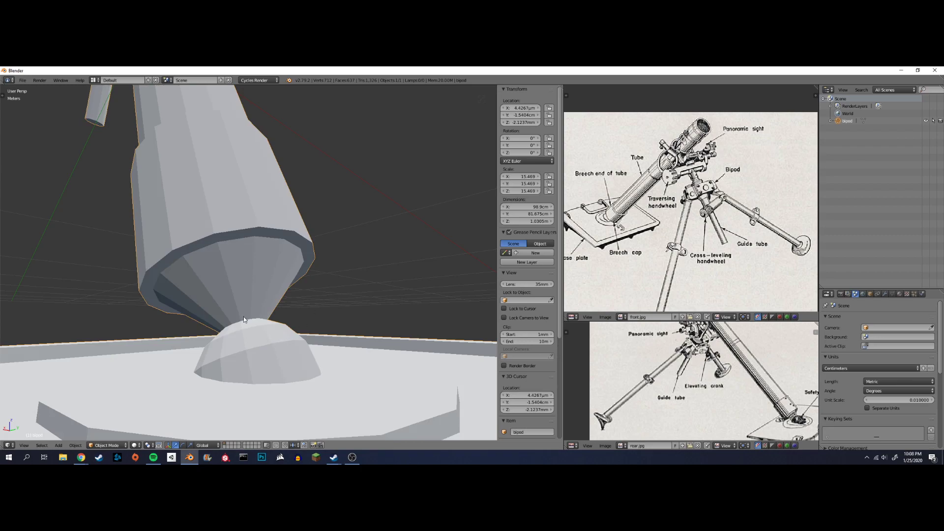
Step: Examine the baseplate, the whole mortar and the bipod head for remaining hidden geometry
middle_click_drag(235, 377, 265, 205)
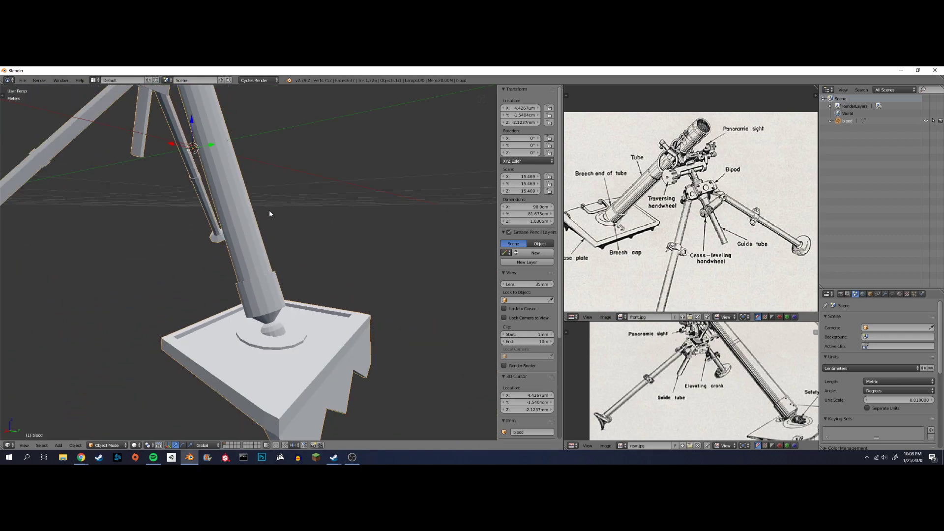
scroll(320, 293, "up", 3)
scroll(233, 309, "down", 3)
middle_click_drag(233, 309, 345, 326)
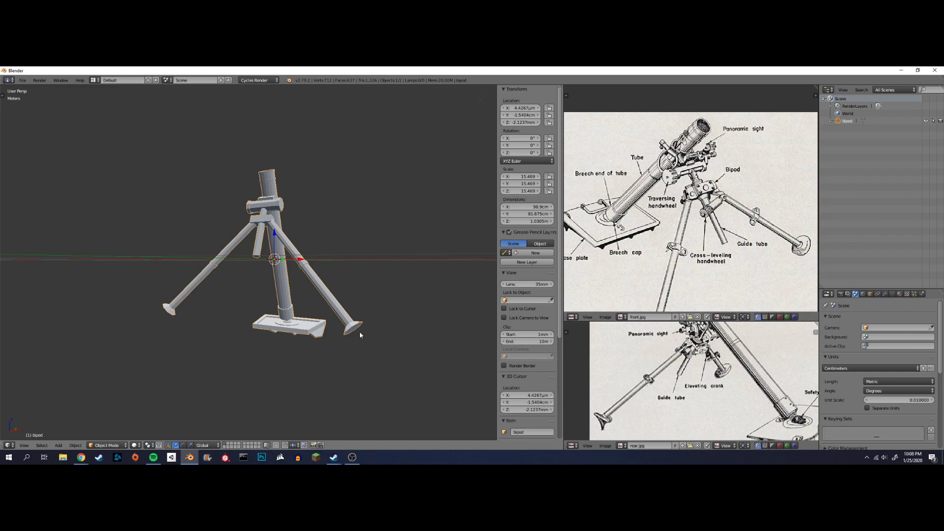
mouse_move(279, 280)
middle_mouse_down()
mouse_move(257, 317)
mouse_move(304, 229)
mouse_move(317, 295)
middle_mouse_up()
scroll(305, 229, "up", 3)
scroll(323, 334, "up", 3)
key("z")
key("z")
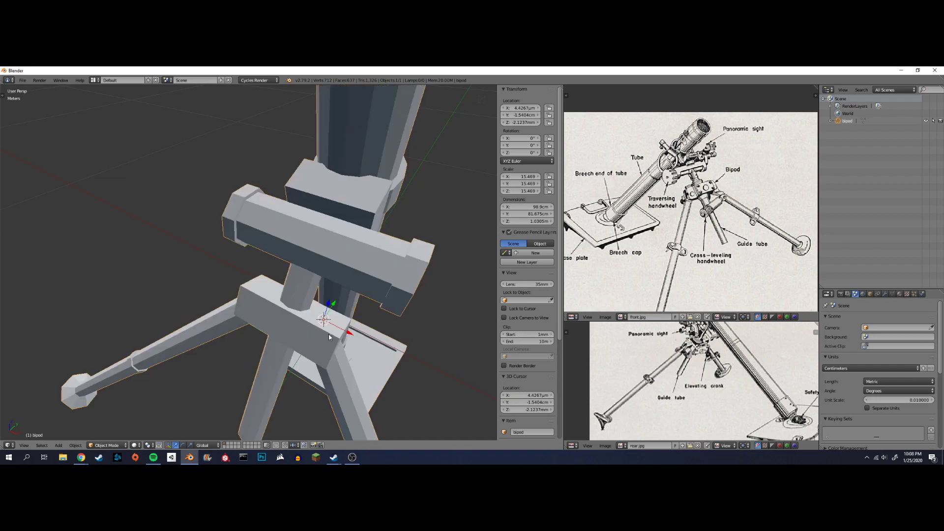
Step: Delete the hidden end cap faces of the bipod legs inside the block that joins them
key("Tab")
key("z")
scroll(247, 295, "down", 1)
key("a")
right_click(247, 296)
key("x")
left_click(297, 337)
key("z")
key("z")
Step: Shift the loose octagonal face between the traversing tube and its column along Y to check it, and delete it
middle_click_drag(299, 338, 300, 313)
scroll(299, 312, "up", 1)
right_click(305, 257)
mouse_move(303, 258)
middle_mouse_down()
mouse_move(312, 275)
mouse_move(303, 262)
middle_mouse_up()
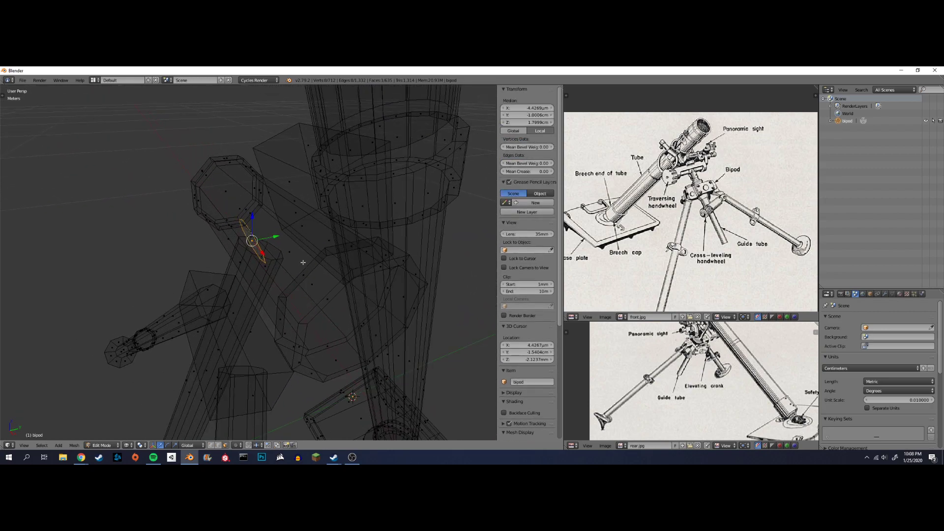
key("g")
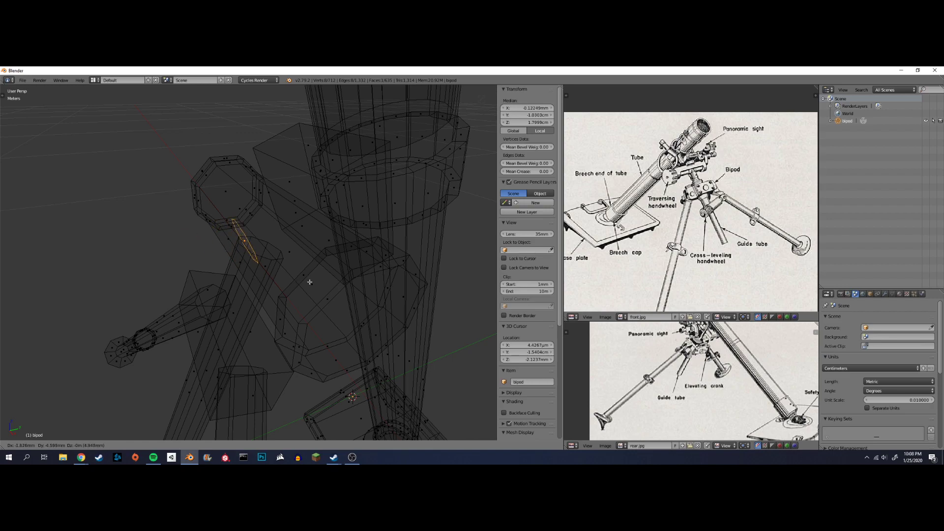
left_click(314, 282)
middle_click_drag(326, 280, 254, 210)
key("g")
key("y")
left_click(246, 260)
scroll(248, 270, "up", 3)
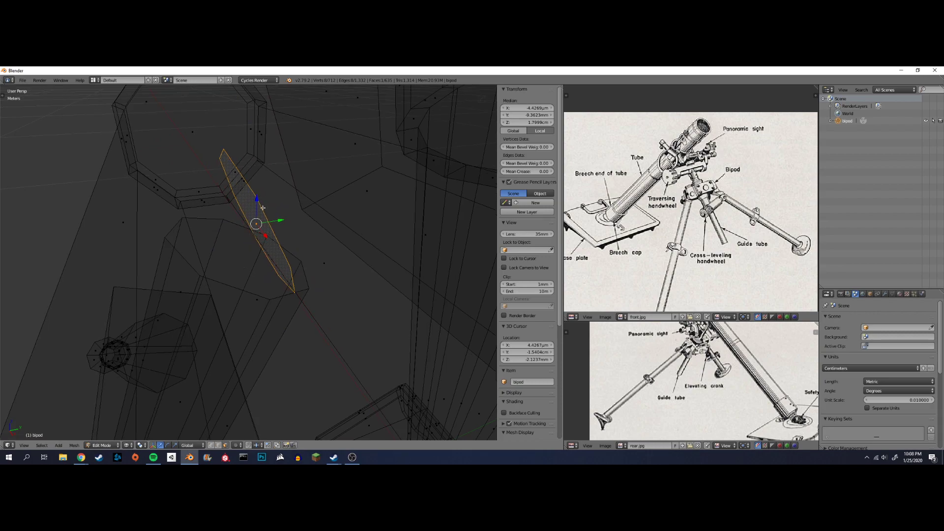
left_click_drag(285, 219, 294, 219)
middle_click_drag(295, 224, 244, 261)
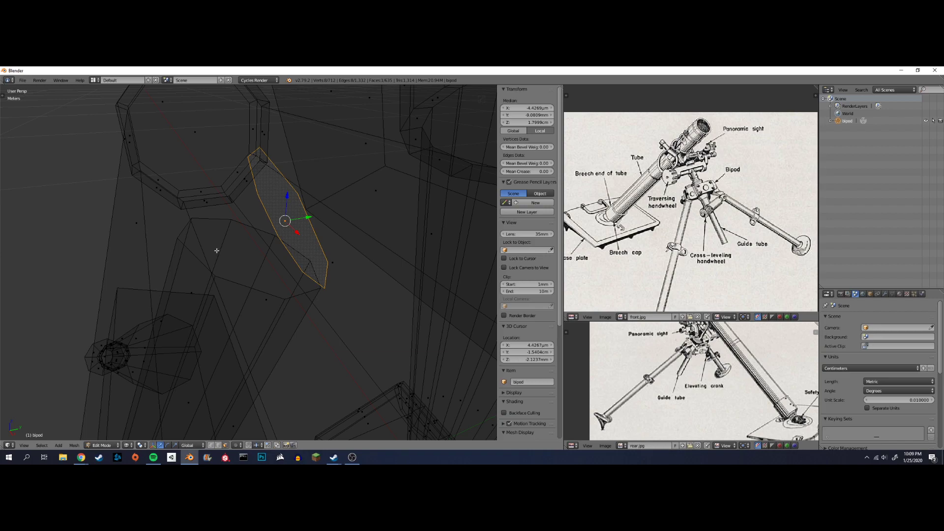
key("x")
left_click(255, 256)
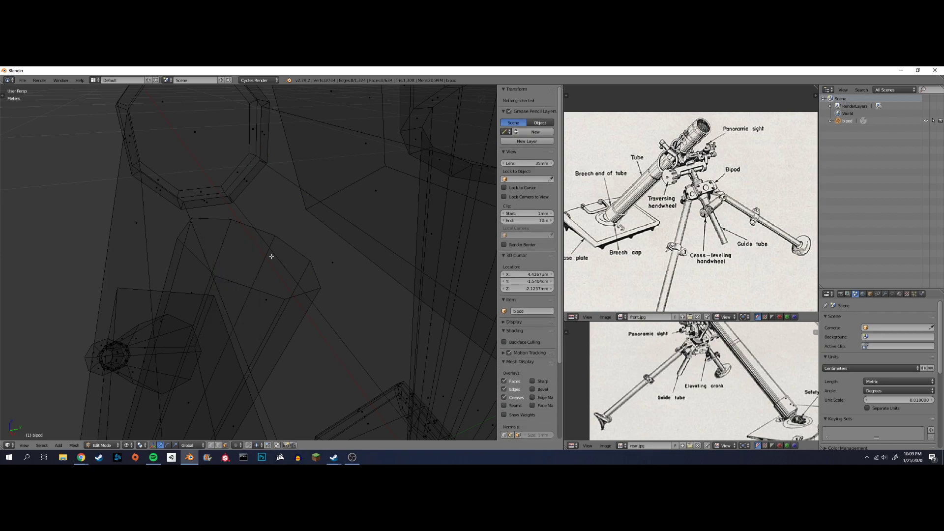
Step: Examine the bipod head and the whole mortar in wireframe and solid shading, and return to object mode
mouse_move(285, 248)
middle_mouse_down()
mouse_move(238, 274)
mouse_move(299, 279)
mouse_move(337, 304)
mouse_move(207, 245)
middle_mouse_up()
key("z")
key("z")
key("z")
key("z")
key("z")
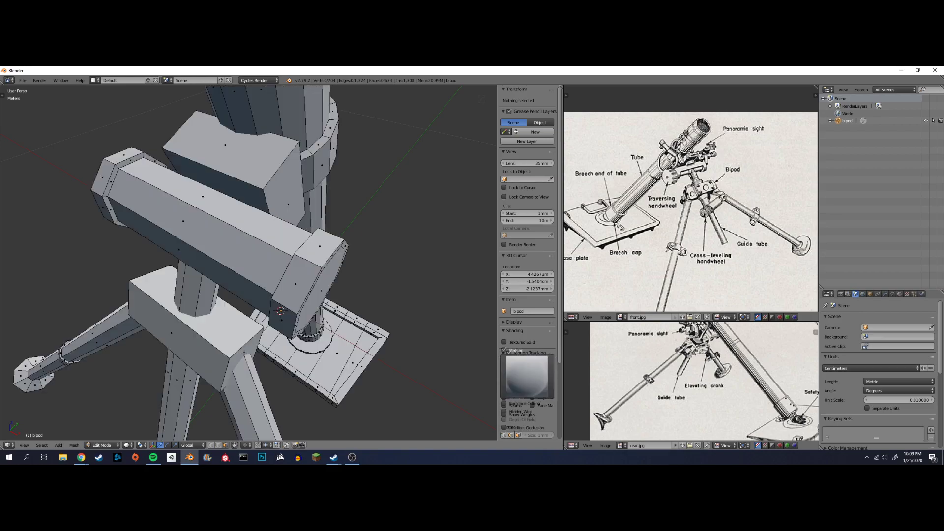
mouse_move(244, 352)
middle_mouse_down()
mouse_move(314, 250)
mouse_move(196, 208)
mouse_move(193, 224)
mouse_move(288, 295)
mouse_move(342, 274)
middle_mouse_up()
key("z")
key("z")
scroll(313, 309, "down", 4)
key("z")
scroll(339, 294, "down", 3)
key("z")
mouse_move(337, 315)
middle_mouse_down()
mouse_move(327, 267)
mouse_move(263, 311)
mouse_move(305, 295)
middle_mouse_up()
key("Tab")
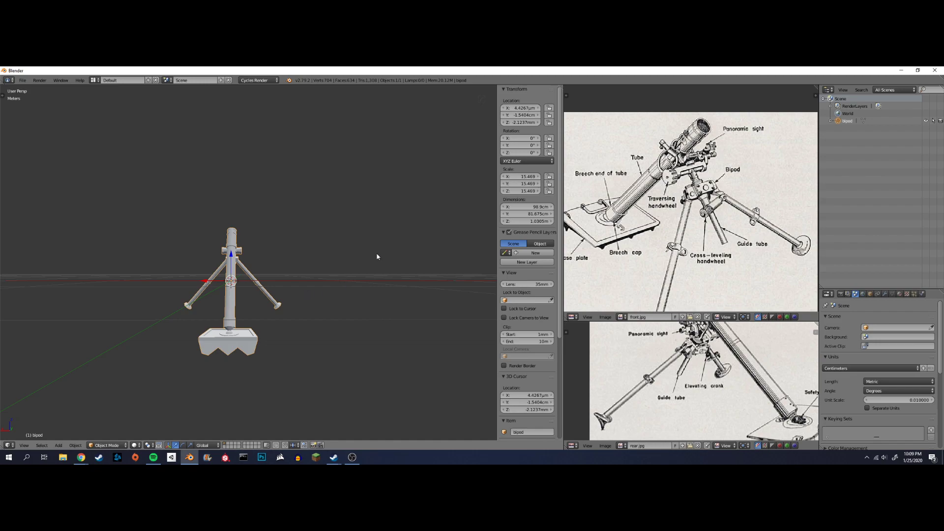
Step: Try the Hard Ops (C) Sharpen operation on the whole mortar twice, undoing it each time
mouse_move(378, 257)
middle_mouse_down()
mouse_move(337, 238)
mouse_move(365, 260)
middle_mouse_up()
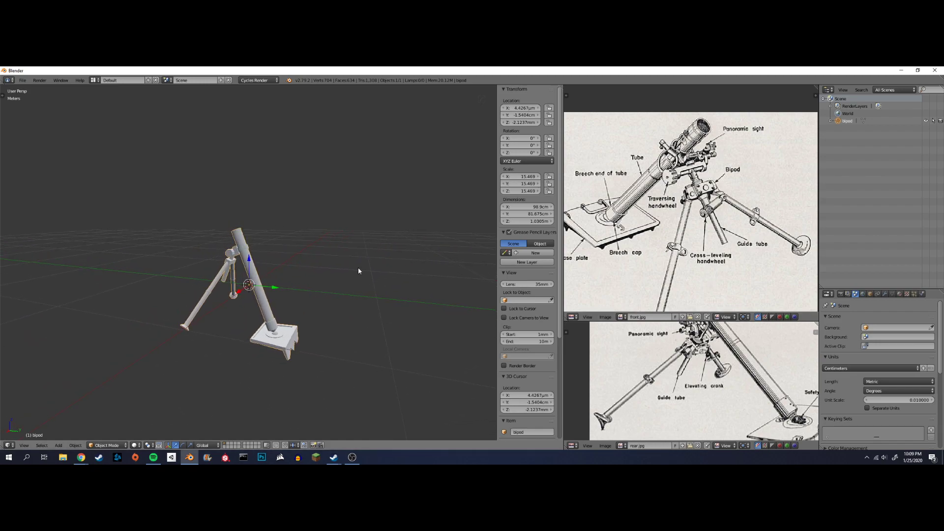
scroll(335, 279, "up", 4)
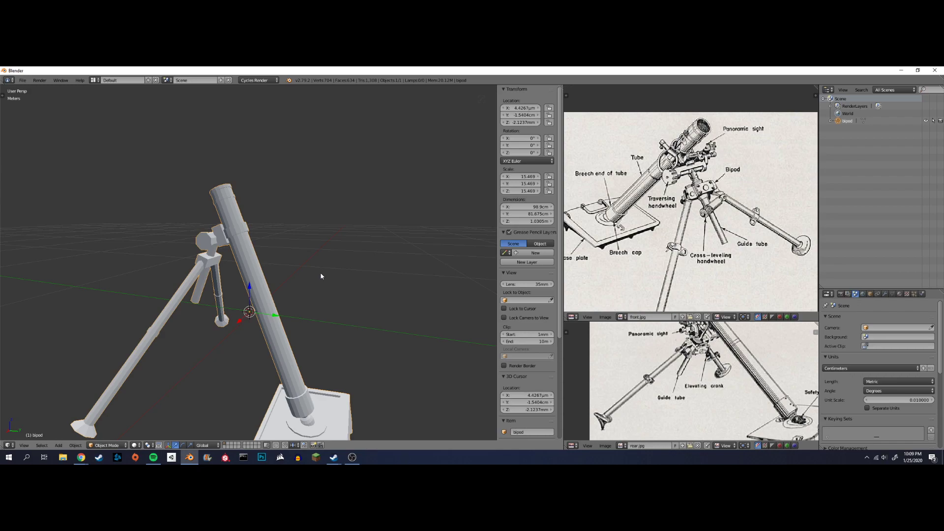
middle_click_drag(311, 263, 352, 274)
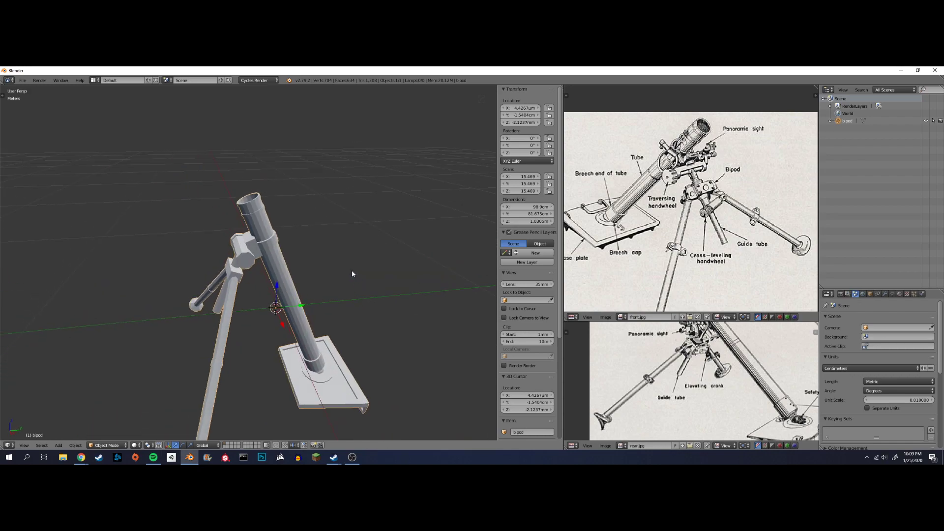
key("q")
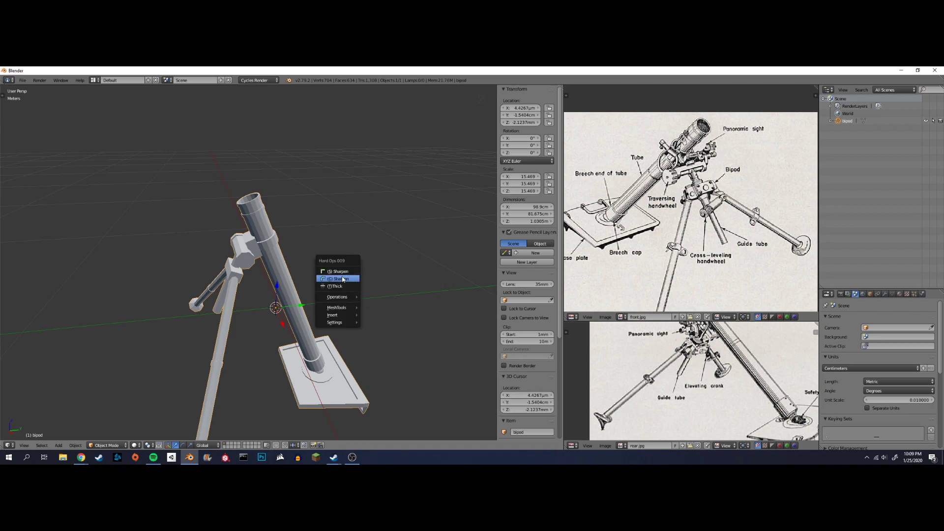
left_click(343, 279)
scroll(350, 223, "up", 2)
scroll(346, 266, "up", 2)
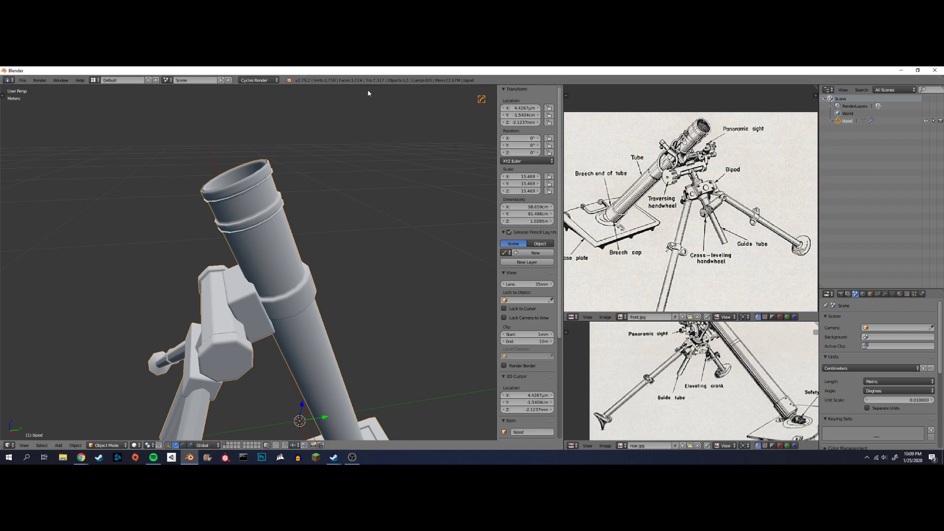
key("ctrl+z")
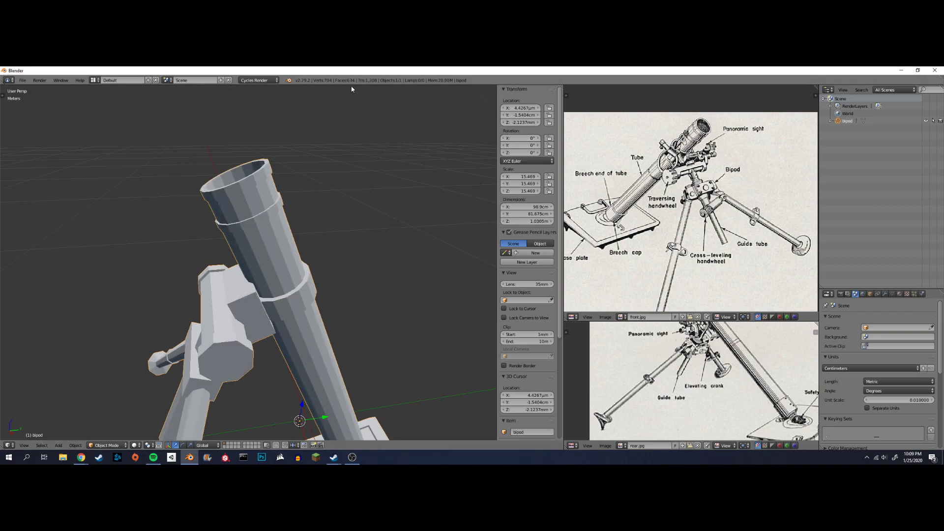
key("q")
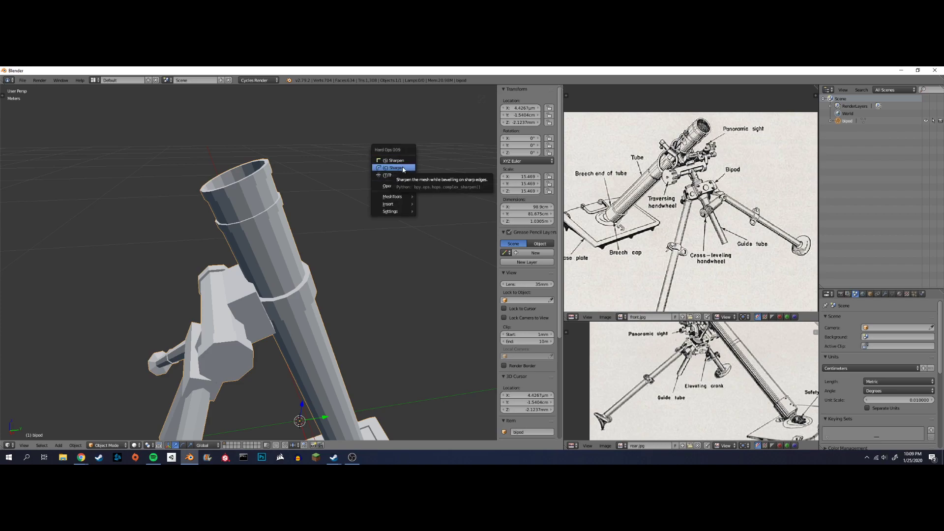
left_click(403, 169)
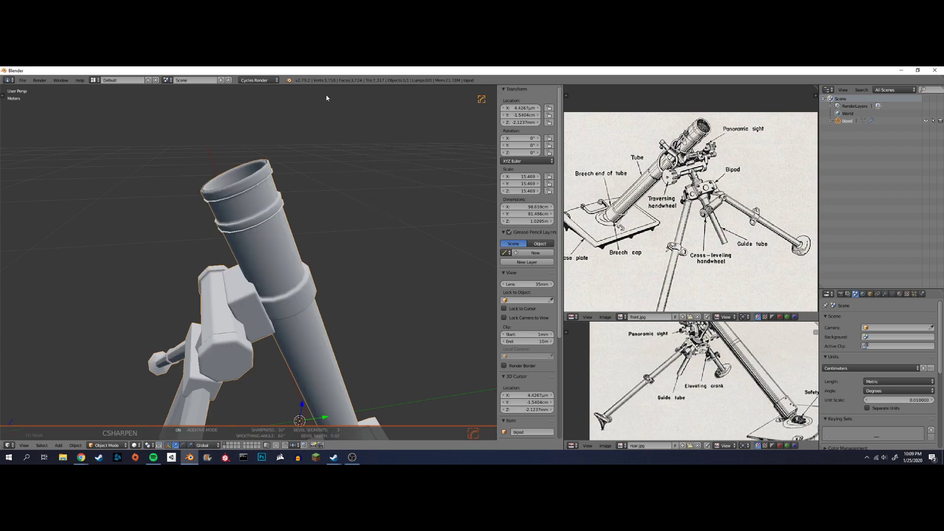
key("ctrl+z")
Step: Apply Hard Ops (C) Sharpen to the mortar and reduce its Bevel modifier to 1 segment
key("q")
left_click(394, 207)
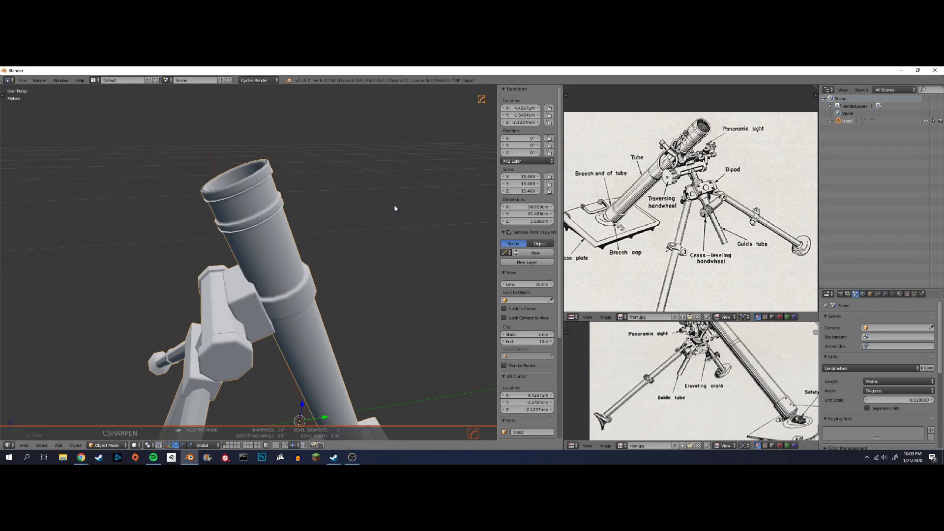
left_click(884, 294)
left_click(827, 361)
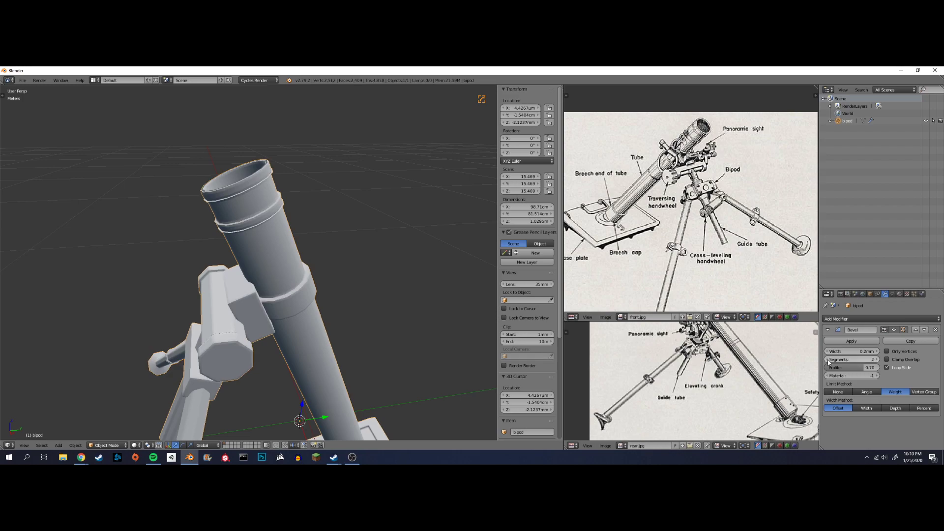
left_click(827, 360)
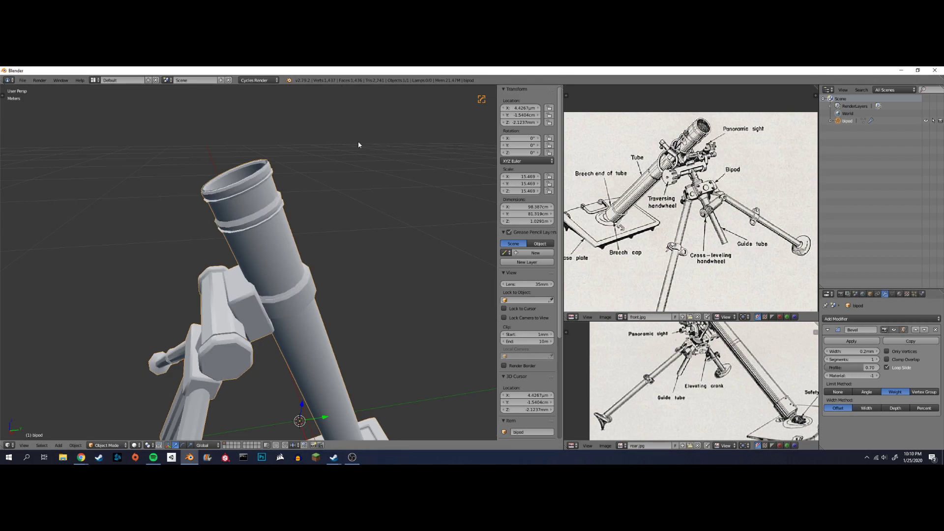
Step: Remove the Bevel modifier from the mortar and inspect the unbevelled model around the clamp and bipod head
mouse_move(385, 228)
middle_mouse_down()
mouse_move(362, 220)
mouse_move(367, 228)
middle_mouse_up()
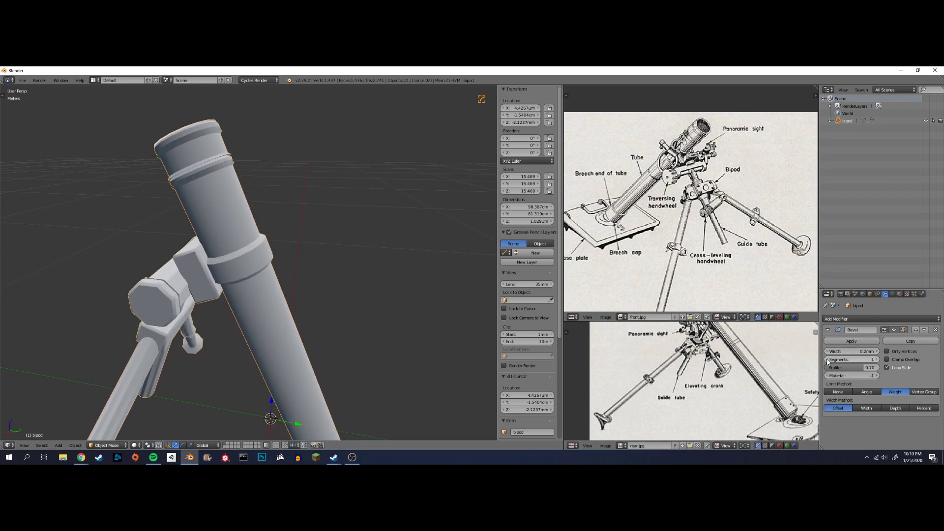
left_click(935, 330)
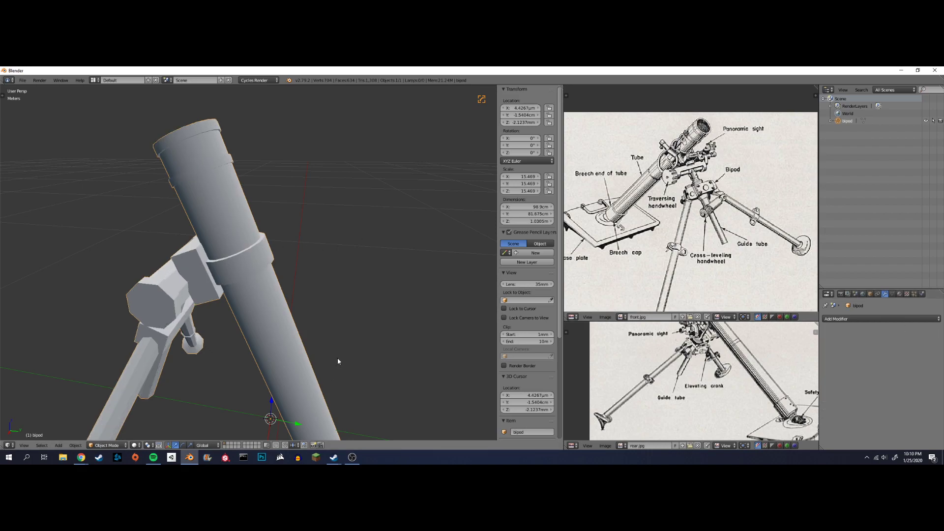
middle_click_drag(338, 364, 346, 288)
middle_click_drag(338, 390, 266, 232)
scroll(311, 211, "up", 5)
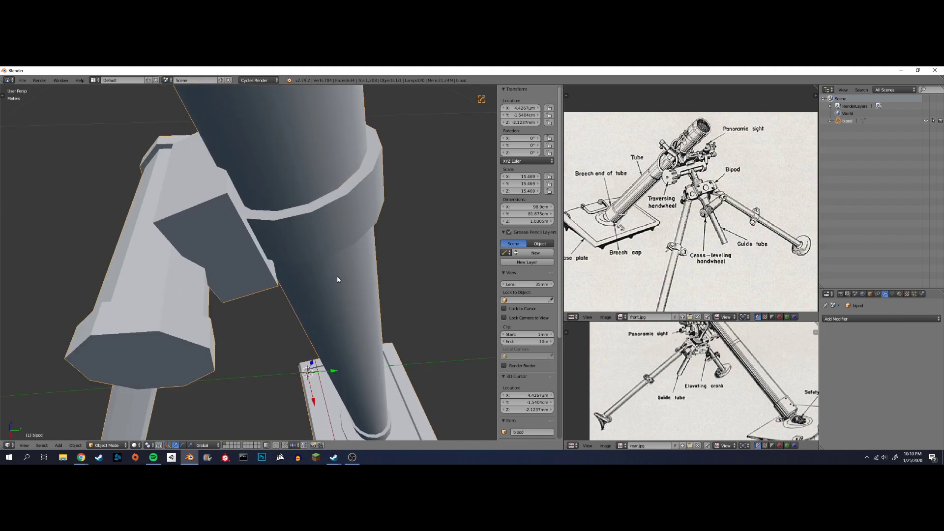
scroll(352, 260, "down", 5)
middle_click_drag(236, 242, 212, 260)
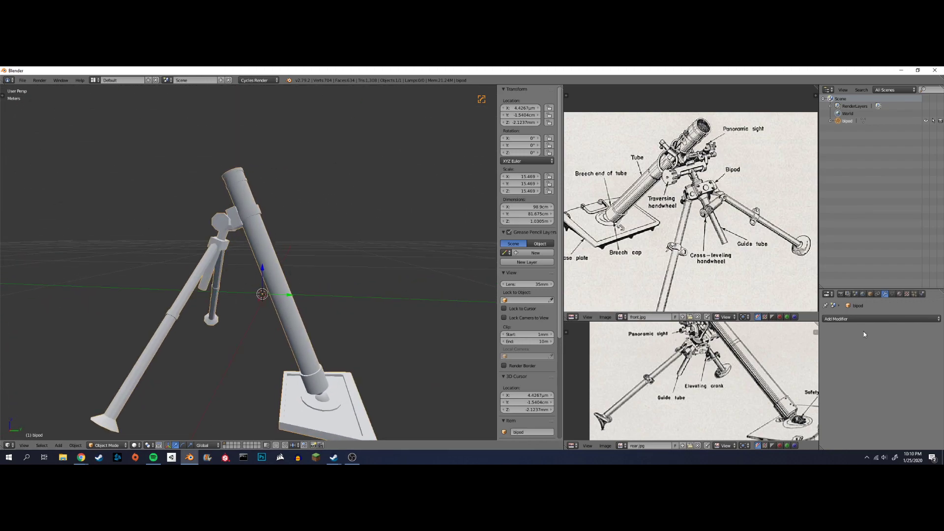
Step: Try a Hard Ops B-Width bevel of about 1.05 mm on the mortar and undo it
key("q")
left_click(365, 268)
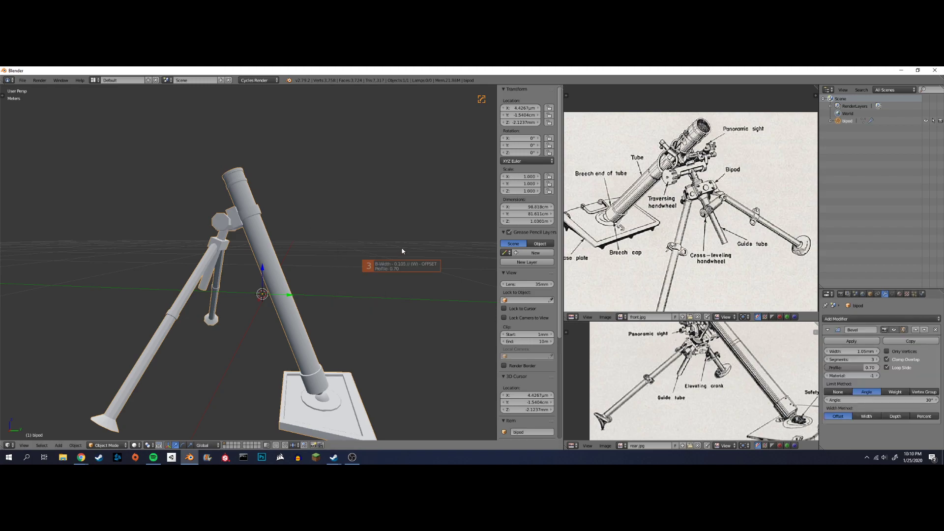
key("ctrl+z")
Step: Bevel the whole mortar with Hard Ops B-Width at 1.78 mm and 3 segments, and inspect the muzzle
scroll(343, 246, "up", 3)
key("q")
left_click(344, 246)
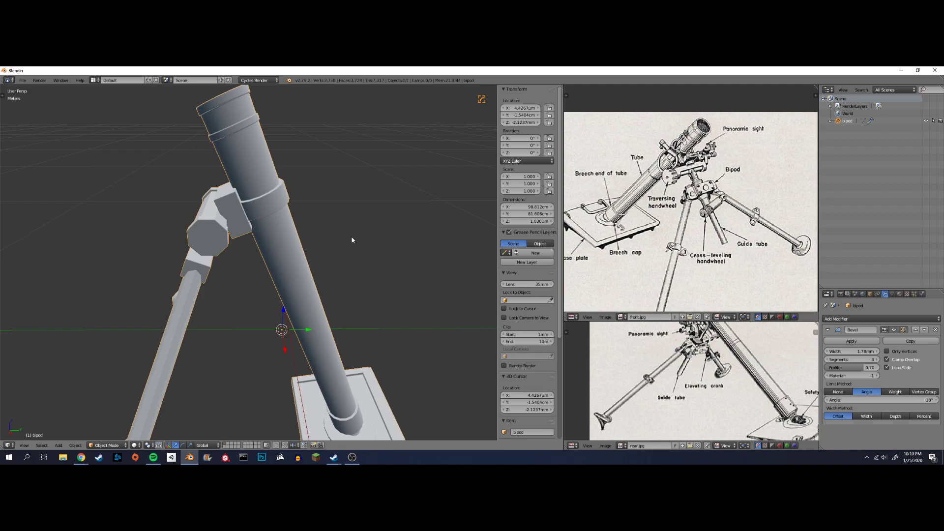
middle_click_drag(378, 192, 334, 219)
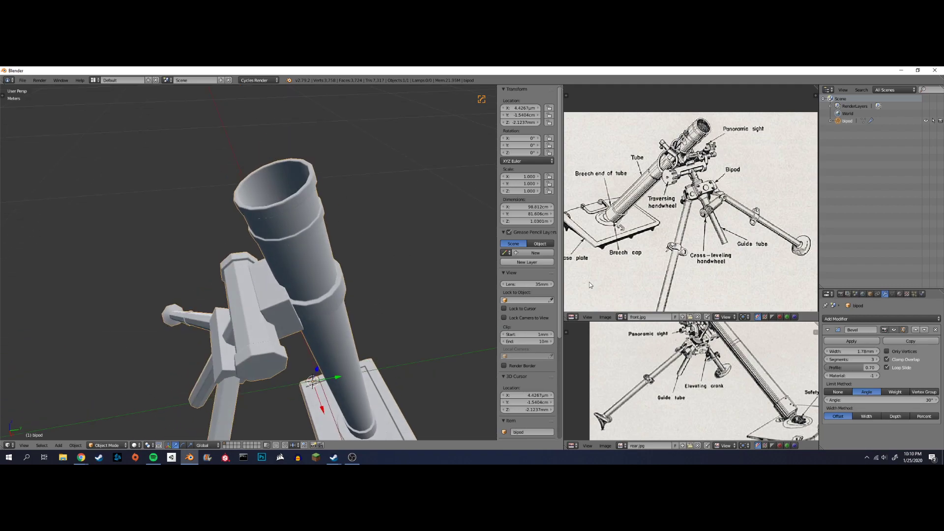
scroll(458, 268, "up", 2)
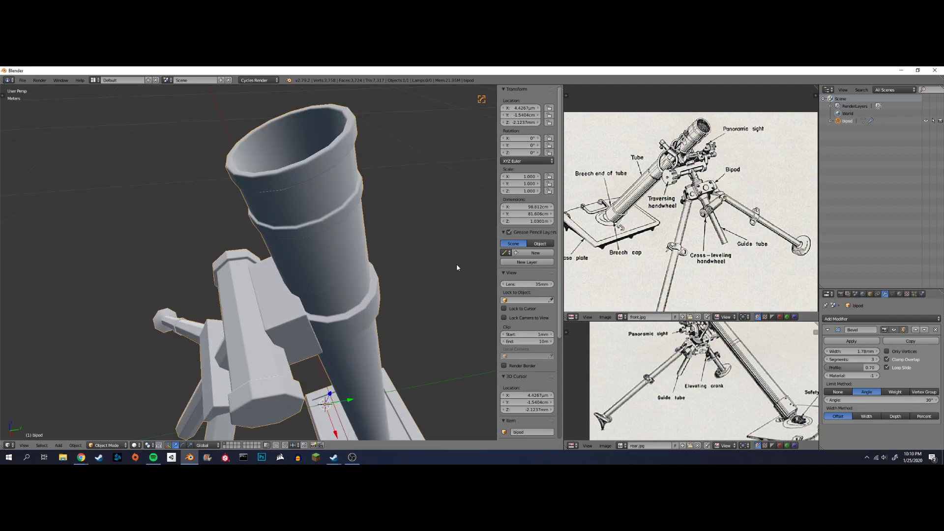
mouse_move(409, 281)
middle_mouse_down()
mouse_move(413, 274)
mouse_move(399, 290)
middle_mouse_up()
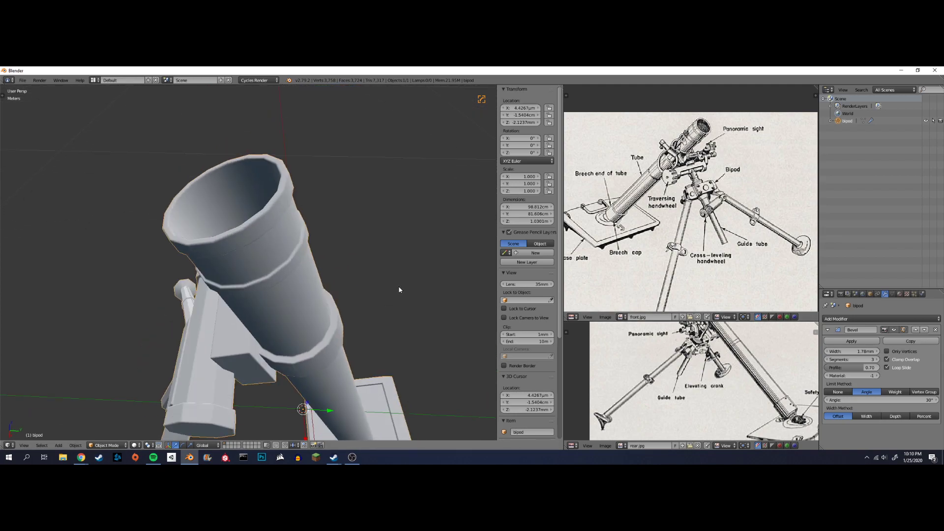
Step: Change the mortar's Hard Ops bevel width to 3.66 mm and deselect the model
key("q")
left_click(401, 257)
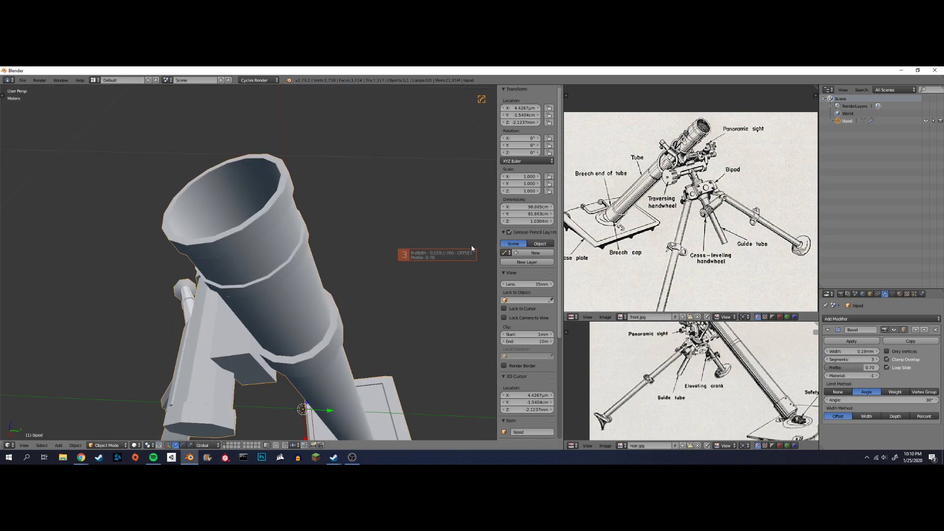
left_click(420, 240)
scroll(419, 241, "down", 4)
middle_click_drag(324, 342, 394, 336)
key("a")
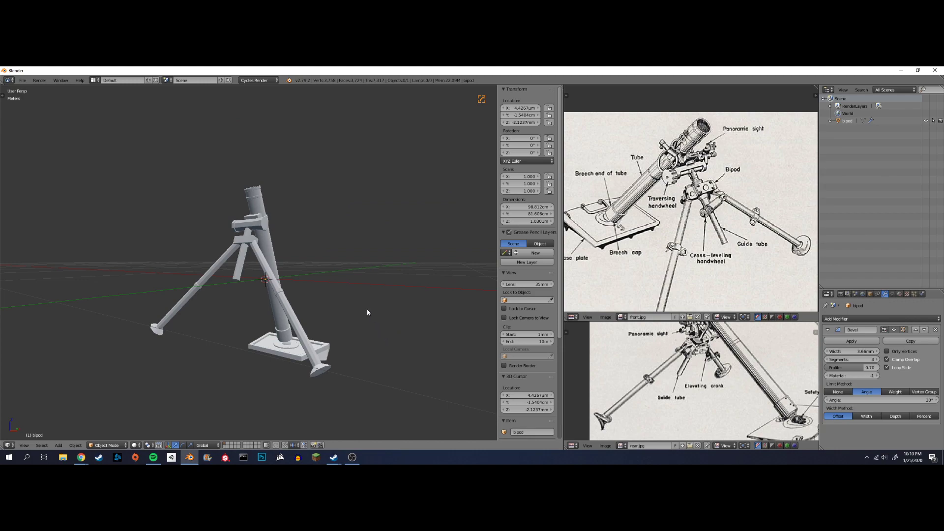
Step: Select both bipod legs in the mortar mesh, clear their sharp edge marks with Hard Ops, and return to object mode
middle_click_drag(309, 293, 365, 307)
scroll(293, 305, "up", 4)
right_click(260, 267)
middle_click_drag(283, 305, 365, 280, "shift")
key("Tab")
key("a")
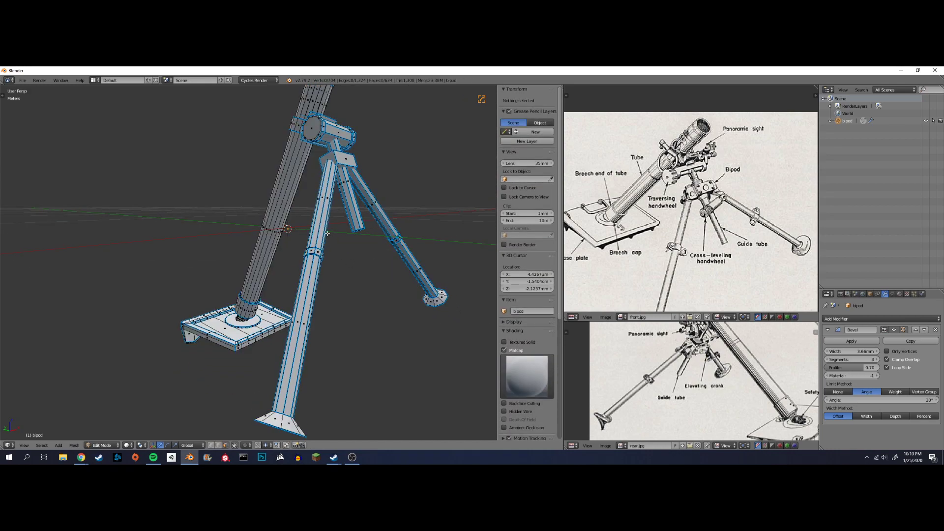
key("l")
key("shift+l")
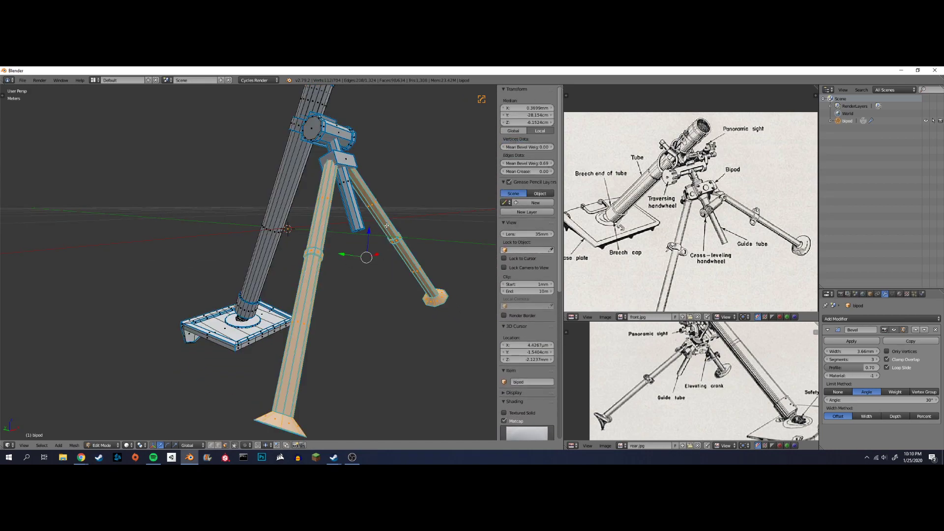
key("q")
key("q")
left_click(423, 253)
key("a")
key("Tab")
Step: Mark the upper edge loop of the front bipod leg's collar as sharp with Hard Ops Set SSharp
middle_click_drag(381, 281, 330, 297)
key("Tab")
middle_click_drag(356, 284, 343, 259)
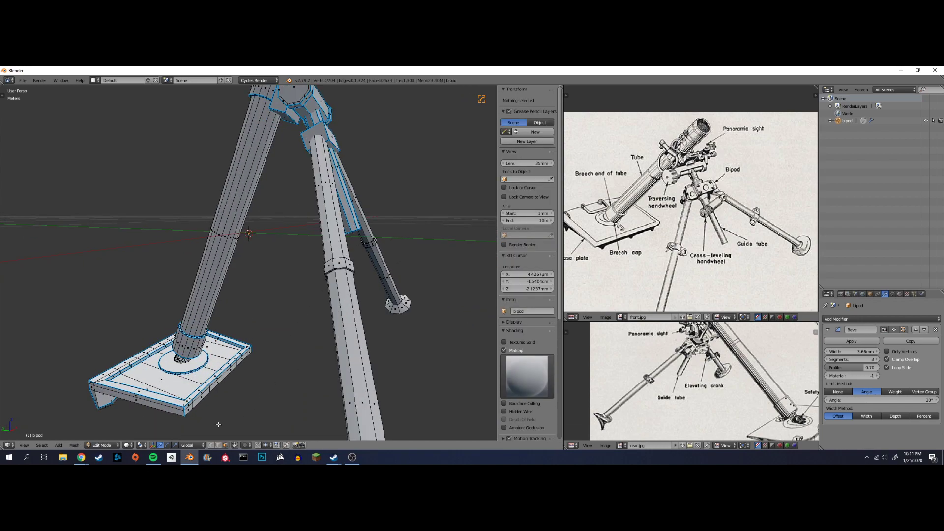
left_click(218, 445)
right_click(344, 264, "alt")
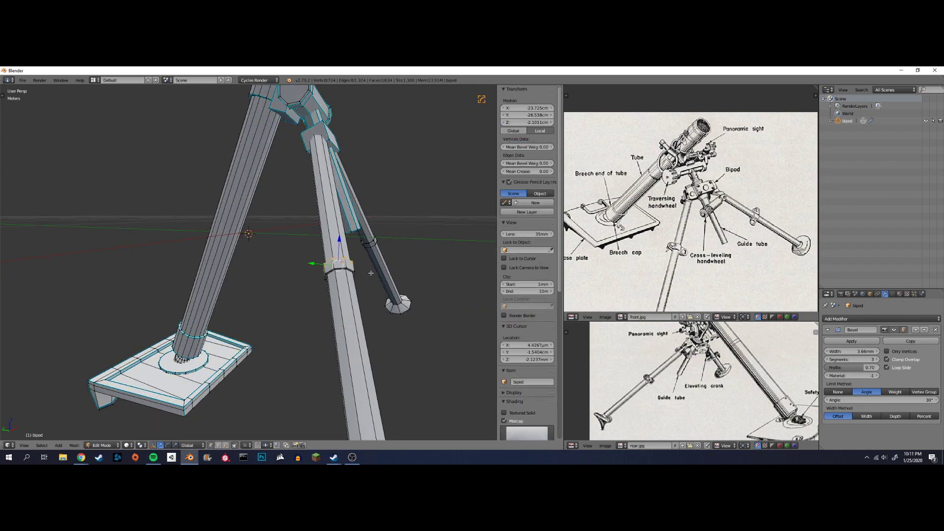
key("q")
left_click(382, 273)
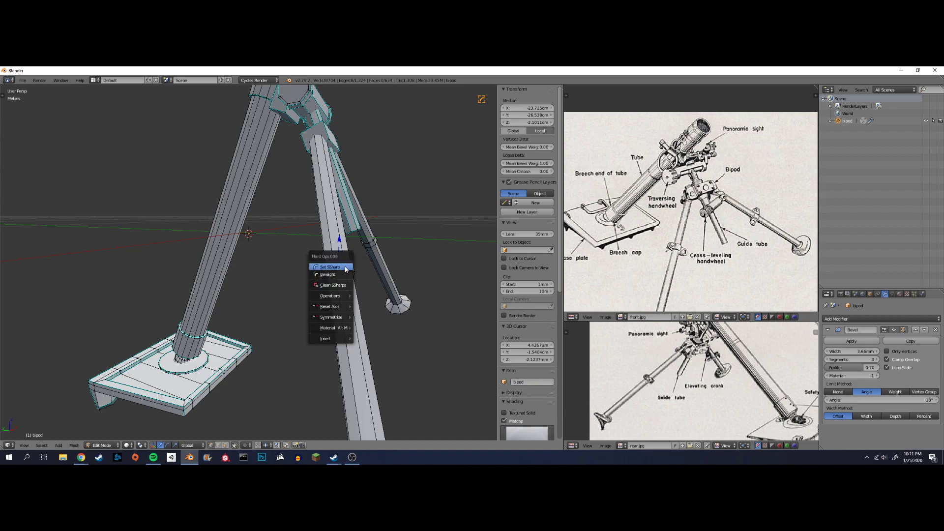
Step: Mark the lower edge loop of the same leg collar as sharp and check the result in object mode
key("a")
scroll(429, 276, "up", 2)
right_click(437, 273, "alt")
key("q")
left_click(437, 271)
scroll(438, 275, "down", 1)
key("Tab")
middle_click_drag(441, 285, 433, 287)
key("Tab")
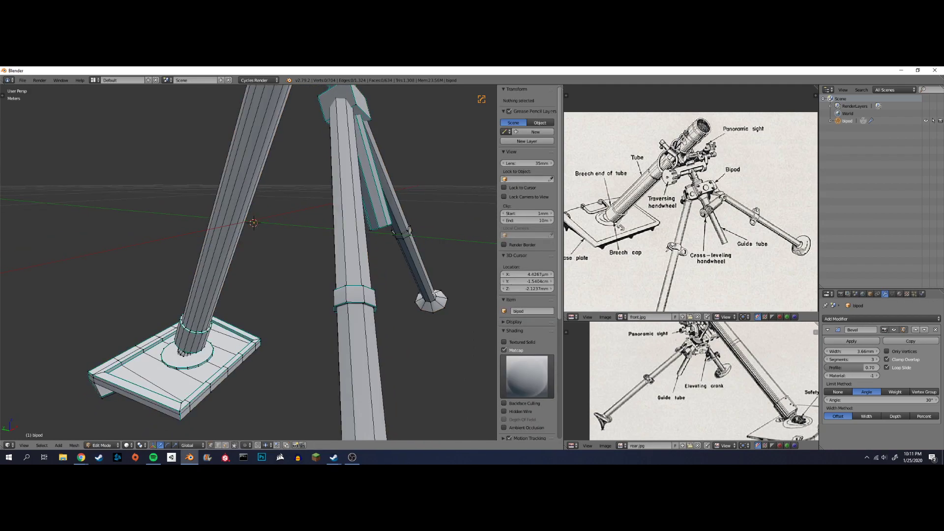
Step: Try the Hard Ops edge-marking operations on the entire mesh and return to object mode
key("a")
scroll(363, 255, "down", 2)
key("q")
left_click(392, 255)
key("q")
left_click(391, 255)
key("q")
left_click(391, 253)
key("Tab")
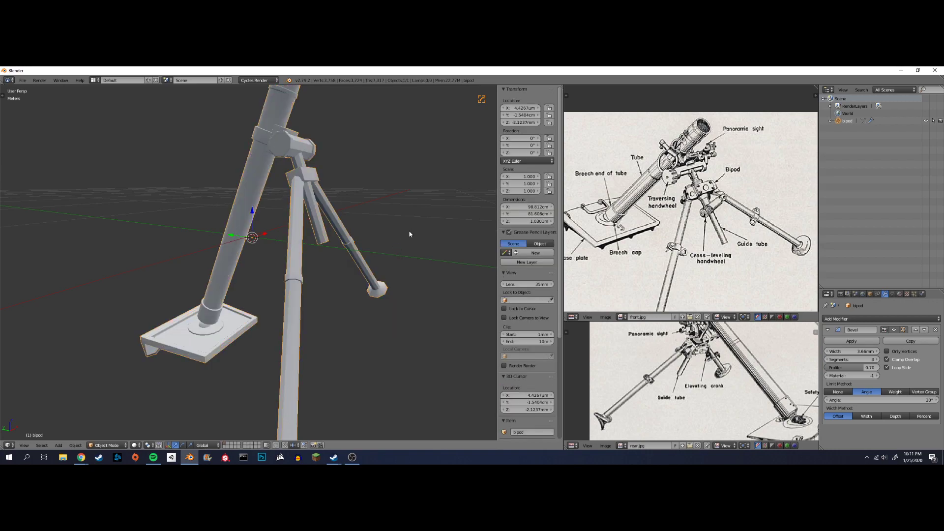
Step: Apply Hard Ops (C) Sharpen to the whole mortar and examine the marked edges in edit mode
key("q")
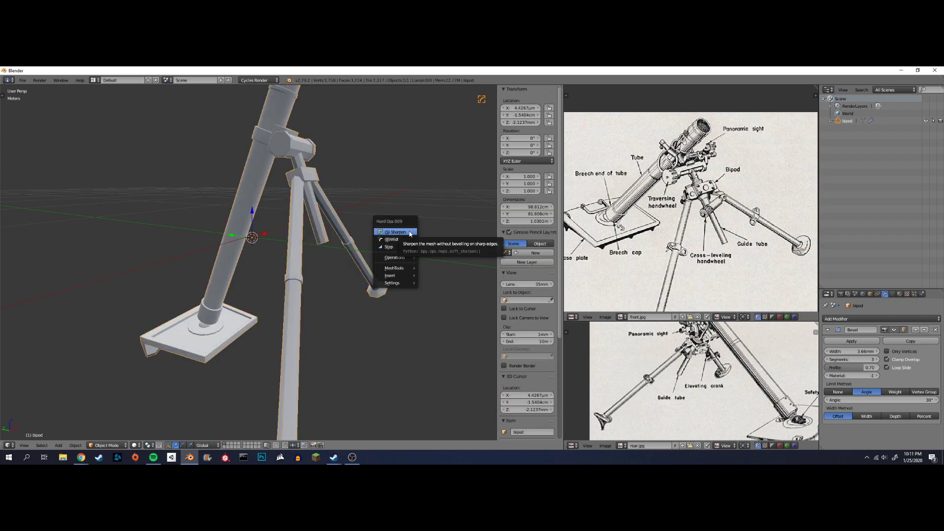
left_click(410, 233)
middle_click_drag(408, 230, 387, 236)
scroll(271, 167, "up", 2)
key("Tab")
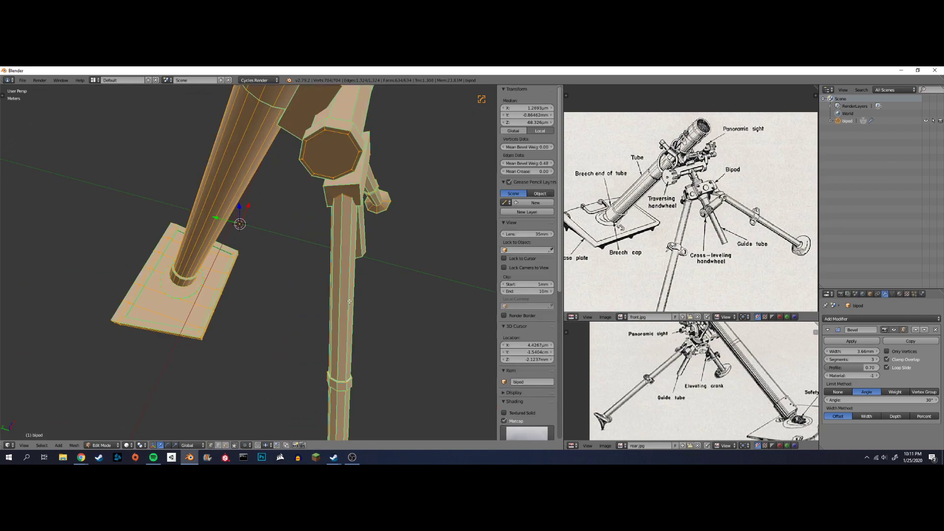
key("a")
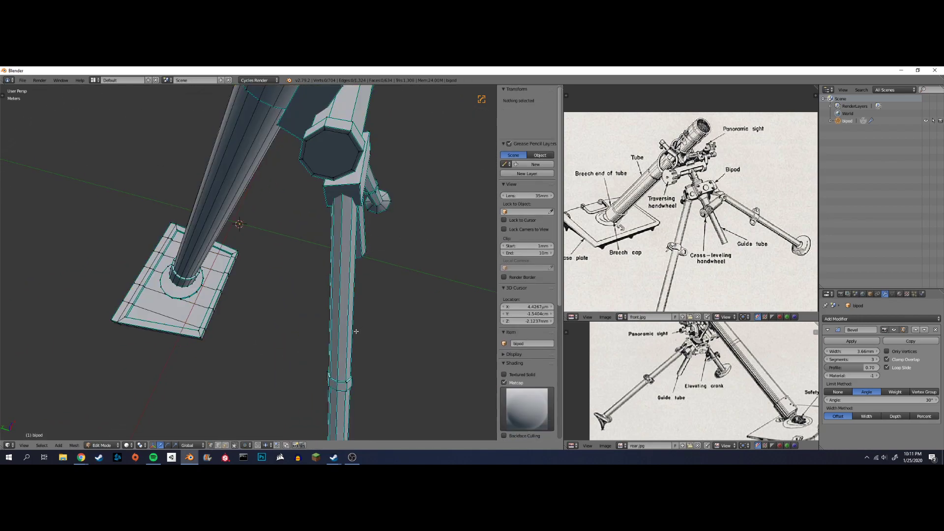
middle_click_drag(352, 310, 333, 327)
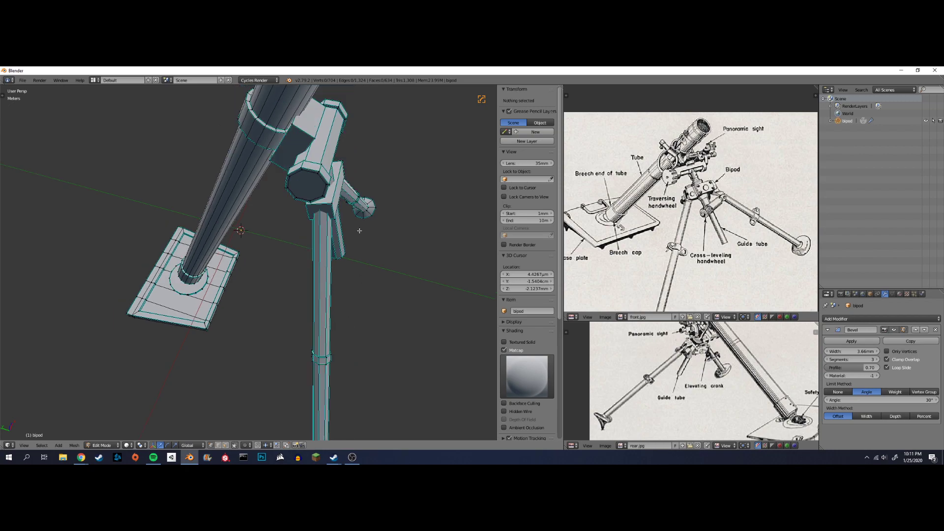
Step: Clear the sharp edge marks from both bipod legs again with Hard Ops and inspect the leg collar's shading
key("l")
key("l")
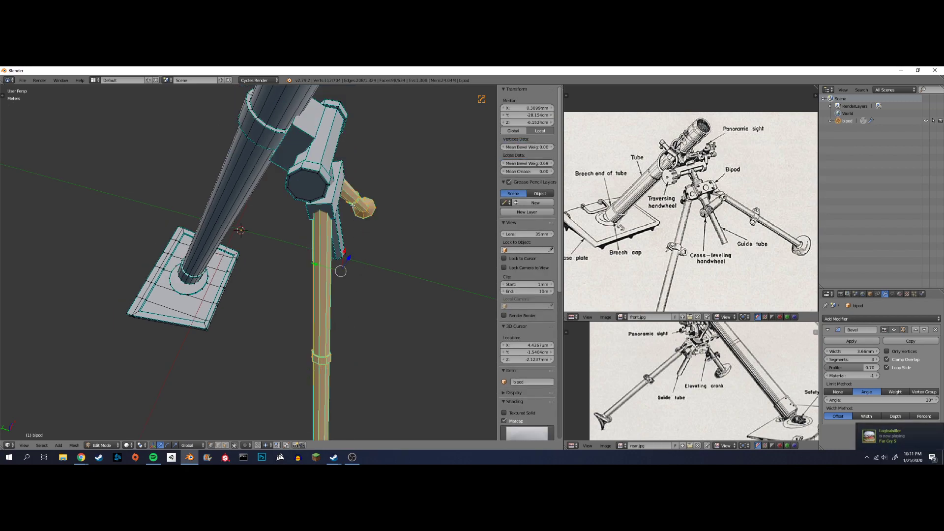
key("shift+g")
left_click(361, 219)
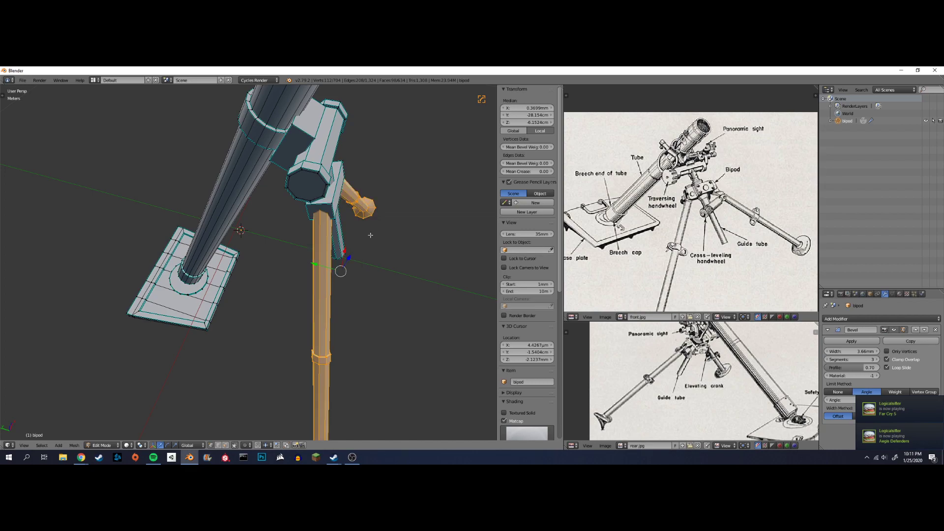
key("Tab")
middle_click_drag(400, 282, 388, 261)
scroll(397, 288, "down", 3)
scroll(409, 261, "up", 5)
key("Tab")
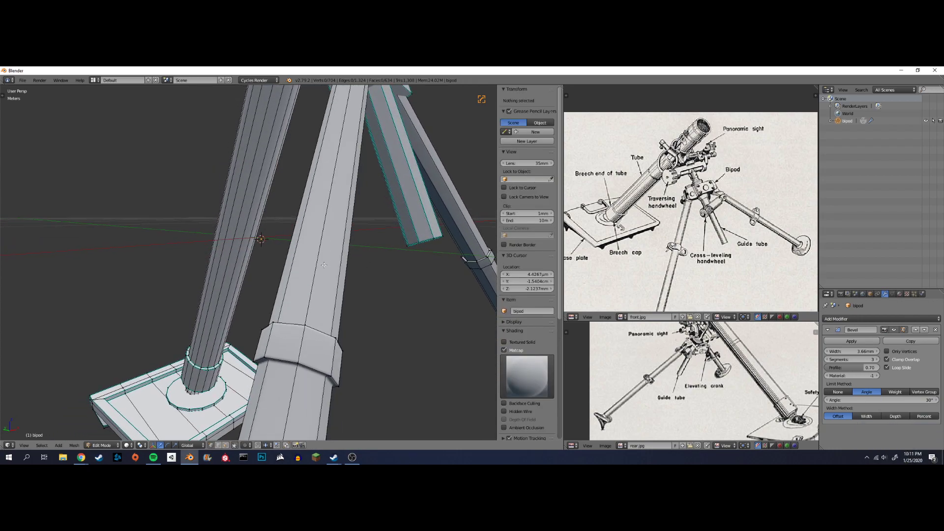
middle_click_drag(324, 266, 344, 275)
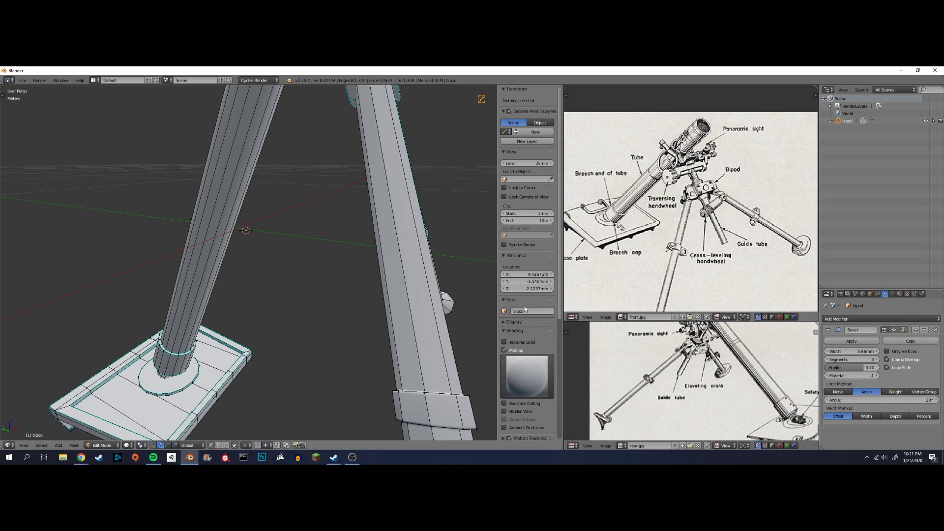
Step: Set the Bevel modifier's width to 0 and inspect the traversing tube and bipod head
key("Tab")
mouse_move(851, 351)
left_mouse_down()
mouse_move(865, 351)
mouse_move(830, 351)
mouse_move(855, 352)
left_mouse_up()
middle_click_drag(463, 308, 450, 311)
scroll(330, 223, "down", 3)
middle_click_drag(356, 222, 333, 241)
scroll(301, 215, "up", 3)
scroll(329, 234, "down", 2)
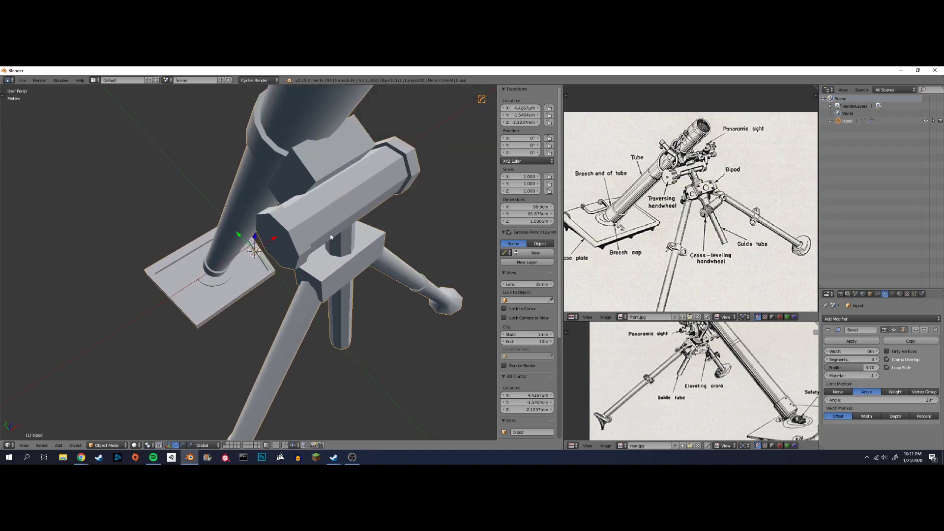
left_click_drag(851, 351, 851, 351)
middle_click_drag(300, 322, 383, 276)
Step: Check the mesh in wireframe, delete the Bevel modifier from the mortar, and return to editing the mesh
key("Tab")
scroll(316, 290, "up", 1)
scroll(332, 279, "down", 3)
scroll(362, 257, "down", 2)
key("z")
key("z")
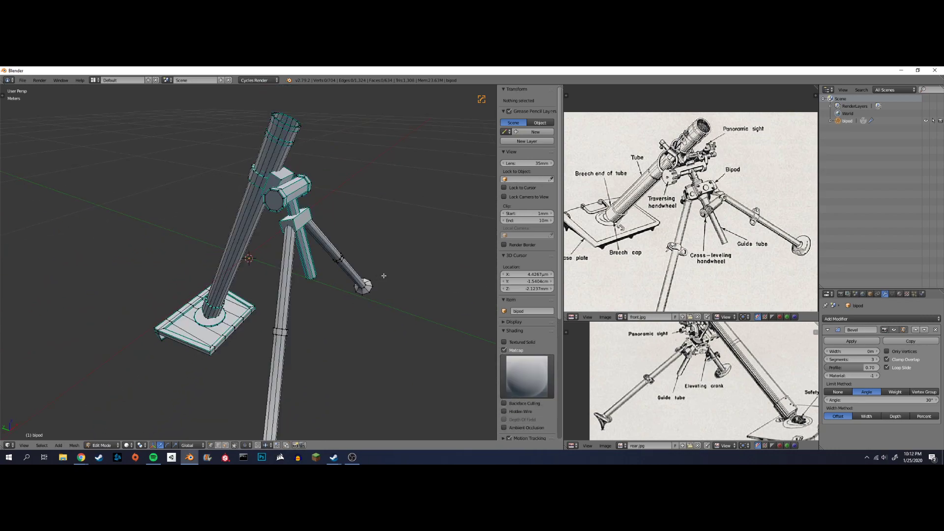
left_click(935, 330)
key("Tab")
middle_click_drag(266, 265, 358, 244)
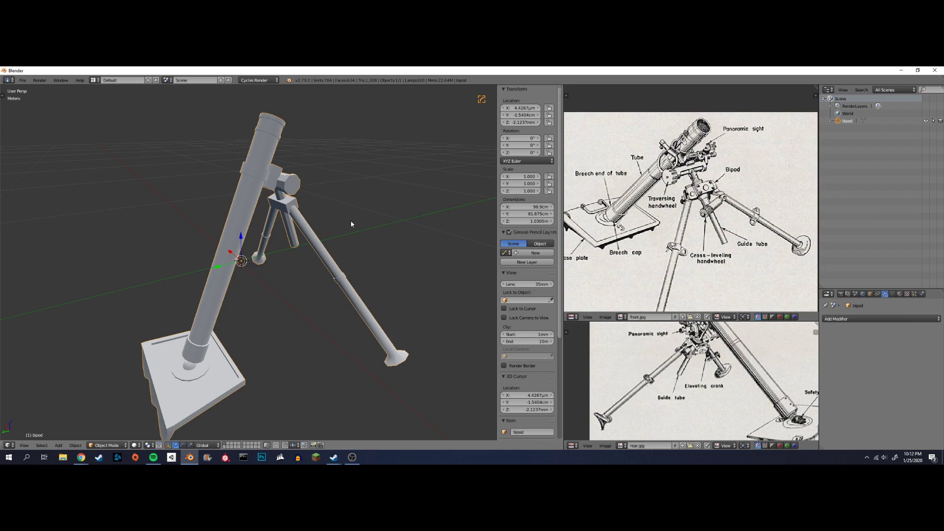
middle_click_drag(271, 310, 318, 249)
key("Tab")
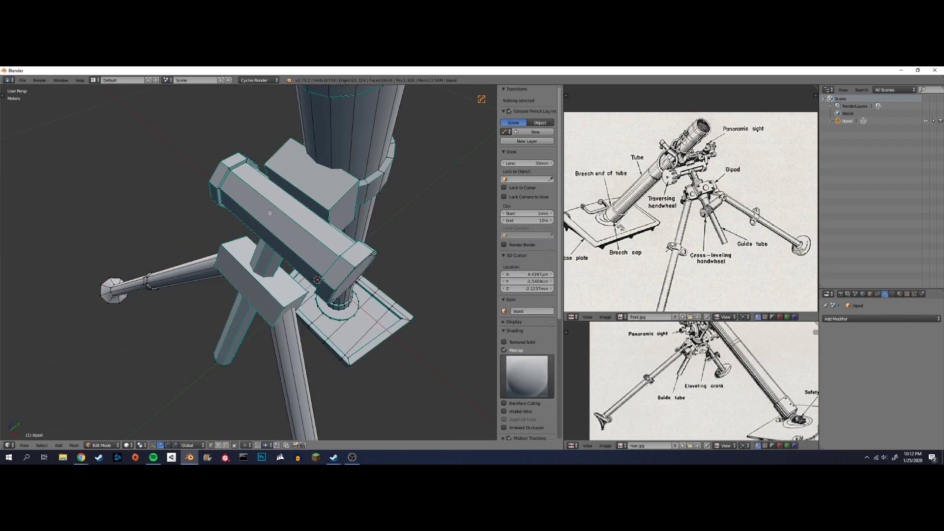
right_click(283, 213, "alt")
key("ctrl+KP_Add")
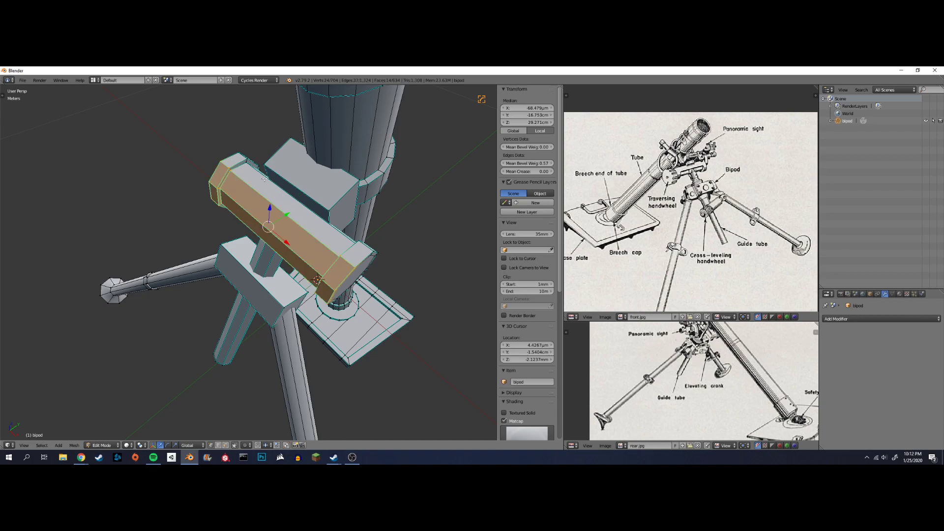
middle_click_drag(345, 266, 274, 241)
key("ctrl+KP_Add")
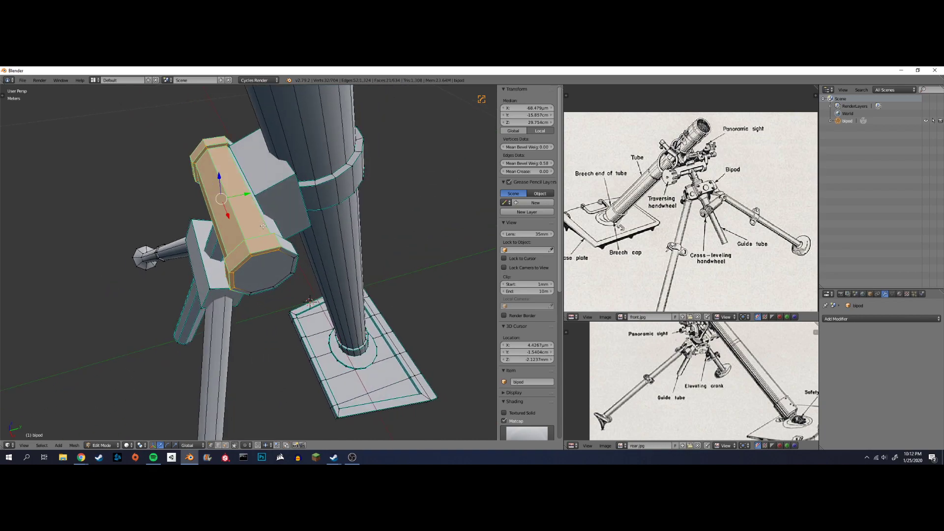
scroll(274, 241, "up", 3)
key("ctrl+KP_Add")
middle_click_drag(180, 206, 246, 202)
key("a")
Step: Clear the Hard Ops sharp edge marks from the traversing tube and its octagonal end caps, and check the shading
key("l")
key("q")
left_click(167, 143)
key("a")
key("l")
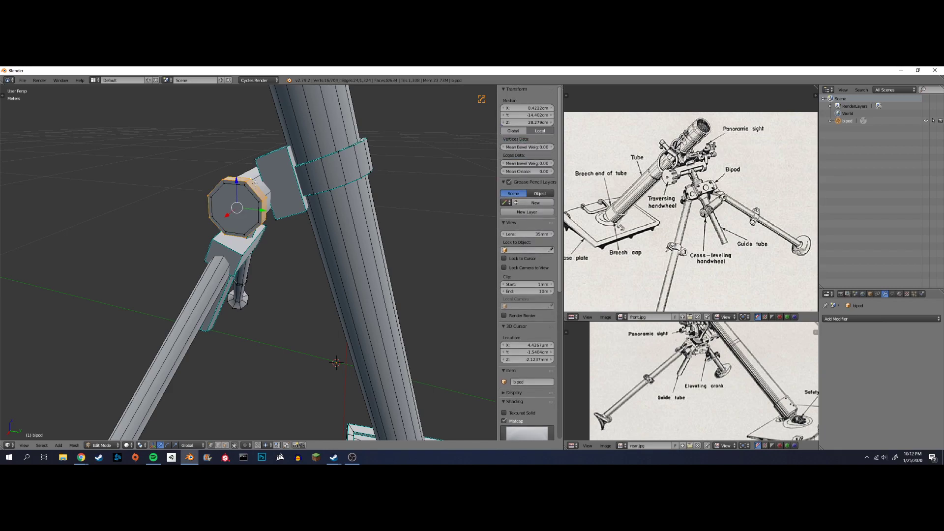
key("q")
left_click(260, 191)
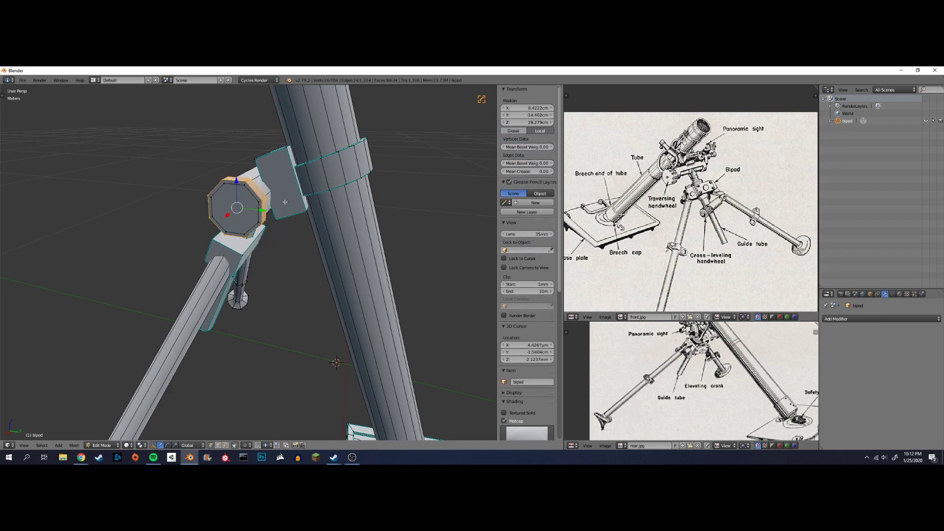
left_click(256, 190, "alt")
key("q")
left_click(256, 190)
key("a")
key("Tab")
scroll(308, 211, "down", 3)
middle_click_drag(308, 212, 276, 191)
Step: Mark the inner edge loop of the traversing tube's near end cap as sharp with Hard Ops
key("Tab")
key("q")
right_click(292, 203, "alt")
key("q")
left_click(294, 204)
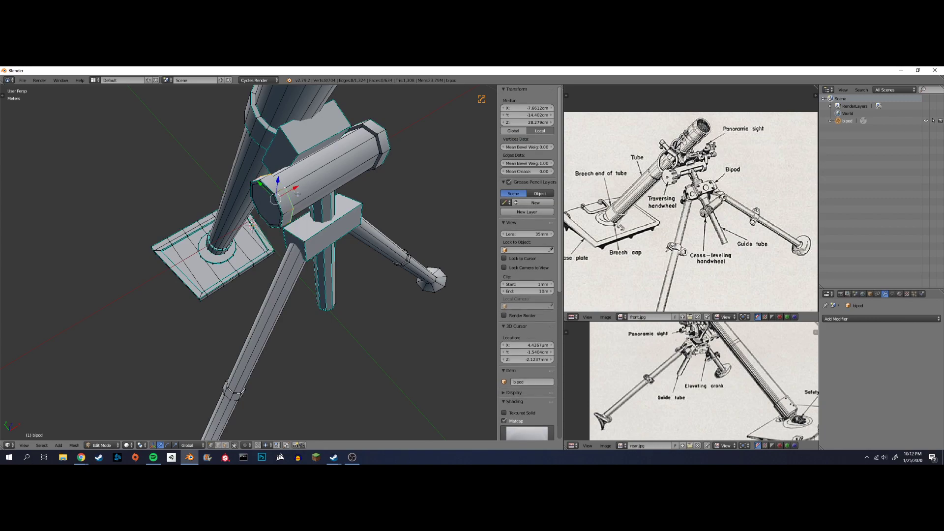
Step: Mark the inner edge loop of the traversing tube's far end cap as sharp with Hard Ops and check the shading
middle_click_drag(295, 207, 224, 201)
key("a")
right_click(414, 204, "alt")
key("q")
left_click(417, 208)
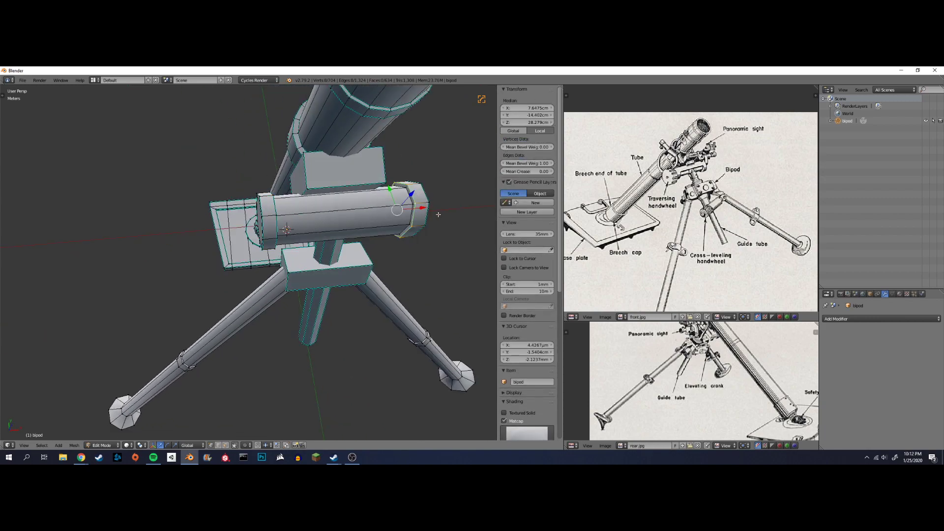
key("a")
key("Tab")
scroll(429, 213, "down", 5)
key("a")
middle_click_drag(429, 214, 256, 235)
middle_click_drag(256, 277, 421, 216)
scroll(421, 289, "up", 6)
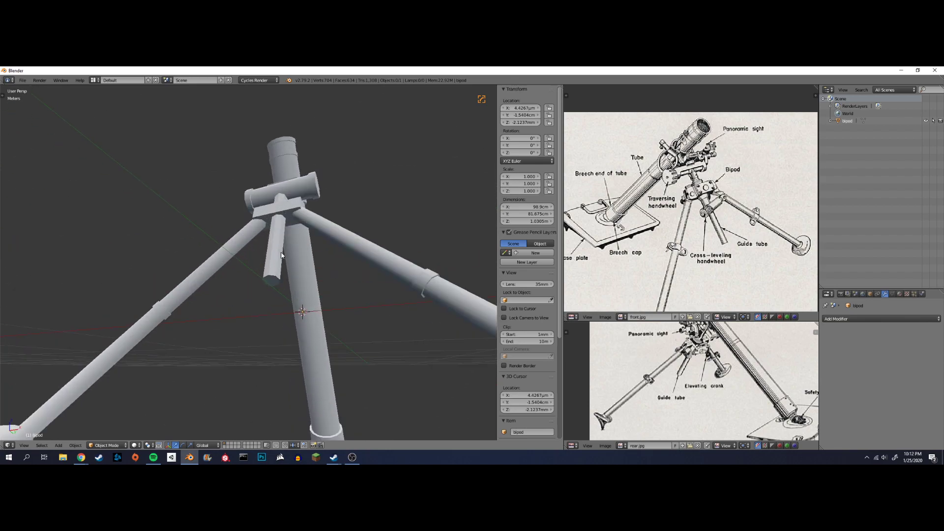
Step: Clear the Hard Ops sharp marks from the guide tube and mark only its lower end loop as sharp
key("a")
key("Tab")
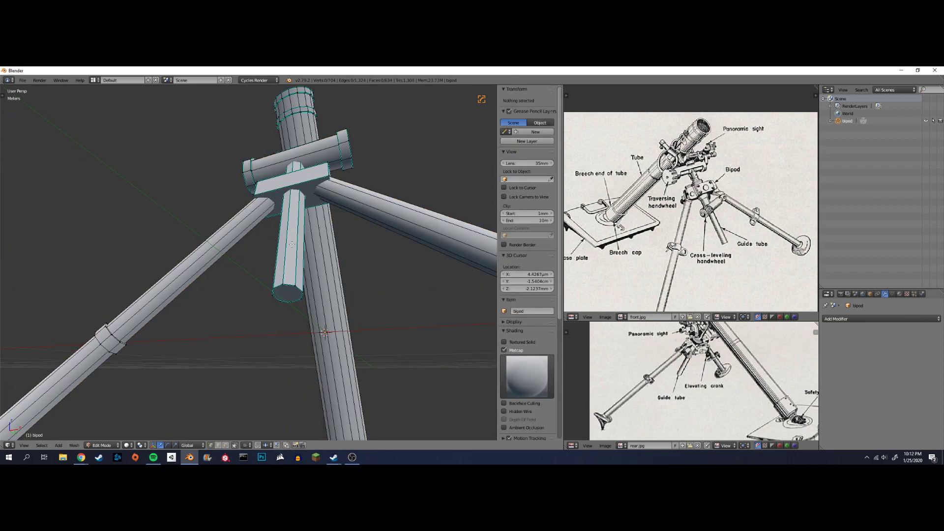
key("l")
key("shift+s")
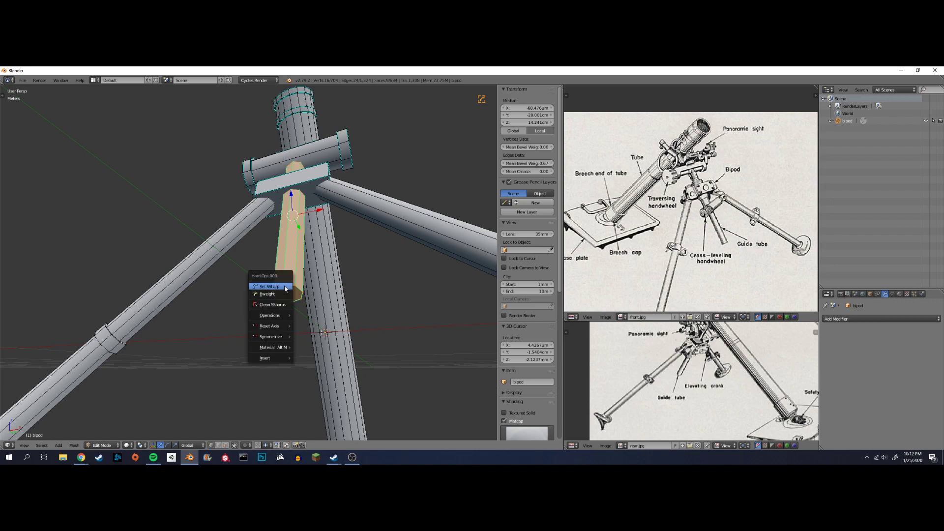
key("a")
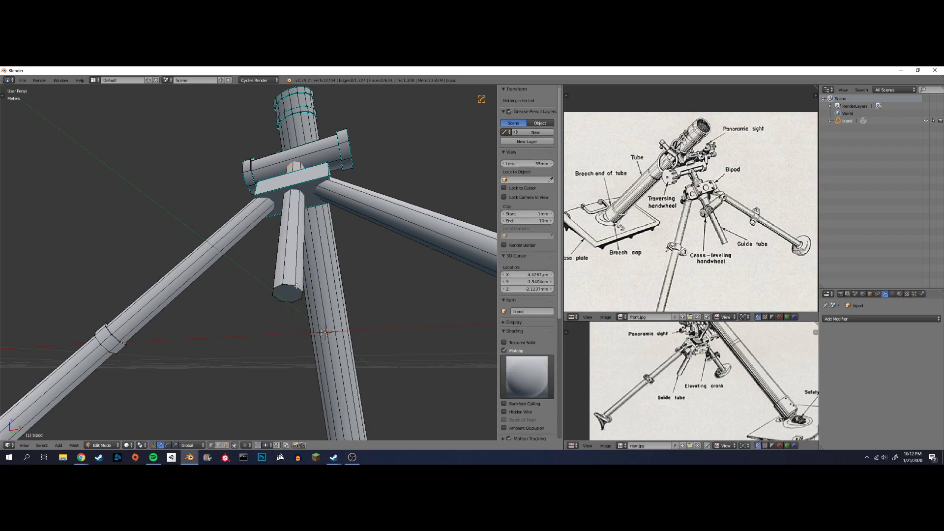
right_click(296, 286, "alt")
key("q")
left_click(296, 284)
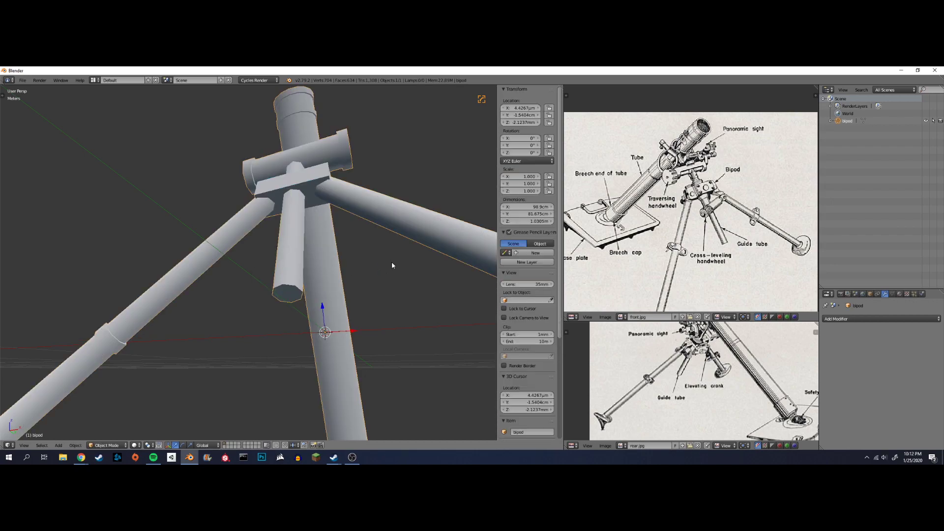
Step: Mark edge loops on both bipod feet as sharp with Hard Ops, including the loop where one foot meets its leg
scroll(391, 262, "down", 5)
right_click(420, 339, "alt")
key("q")
left_click(420, 339)
right_click(134, 350, "alt")
key("q")
left_click(131, 350)
right_click(148, 343, "alt")
right_click(143, 345, "alt")
key("q")
left_click(167, 347)
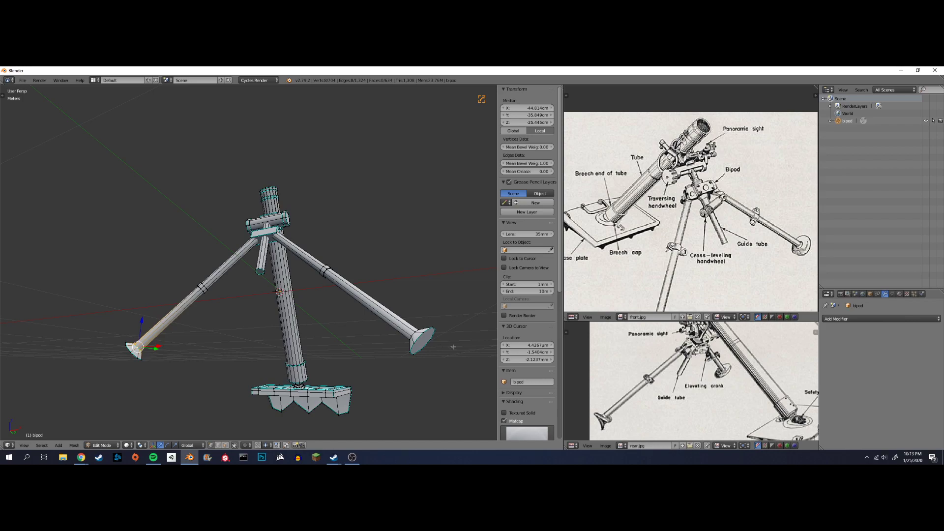
Step: Mark the remaining edge loop on the other bipod foot as sharp with Hard Ops
scroll(451, 347, "up", 1)
key("a")
right_click(485, 367, "alt")
key("q")
left_click(485, 367)
key("a")
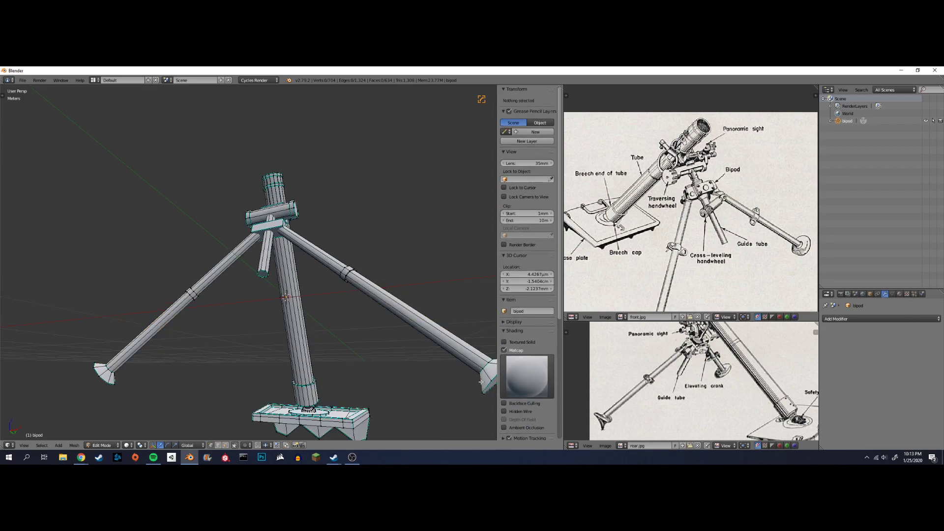
Step: Try to mark both inner end-cap loops of the traversing tube as sharp in one operation, and undo it
key("Tab")
middle_click_drag(340, 282, 214, 235)
scroll(377, 217, "up", 5)
key("Tab")
right_click(356, 223, "alt")
right_click(127, 226, "alt")
middle_click_drag(320, 257, 361, 247)
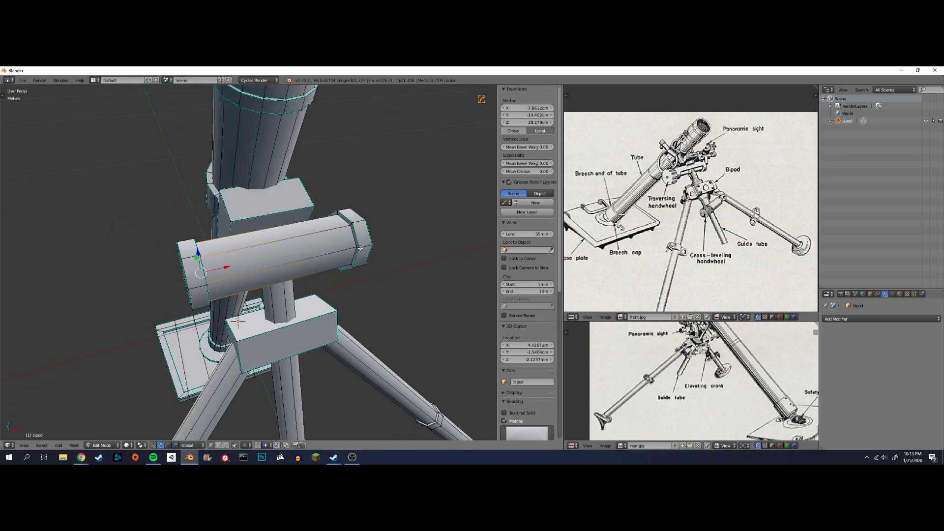
right_click(354, 236, "alt+shift")
key("q")
left_click(366, 237)
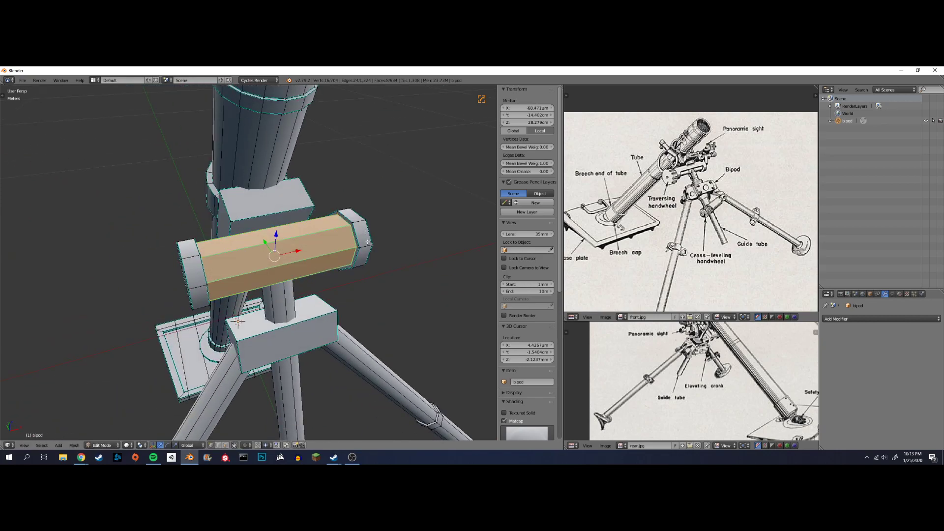
key("ctrl+z")
Step: Mark the inner loops of the traversing tube's two end caps as sharp one at a time and check the shading
right_click(353, 237, "alt")
key("q")
left_click(352, 237)
middle_click_drag(421, 232, 382, 229)
key("a")
right_click(151, 236, "alt")
key("q")
left_click(152, 236)
key("a")
key("Tab")
scroll(325, 249, "down", 6)
middle_click_drag(341, 264, 301, 308)
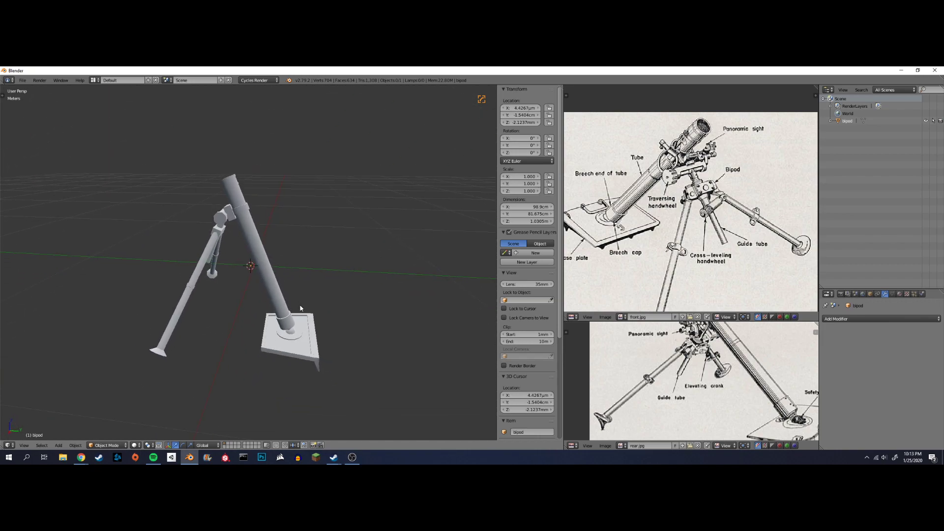
Step: Apply the mortar's rotation and scale, and set its origin to its geometry
right_click(247, 217)
middle_click_drag(322, 246, 332, 281)
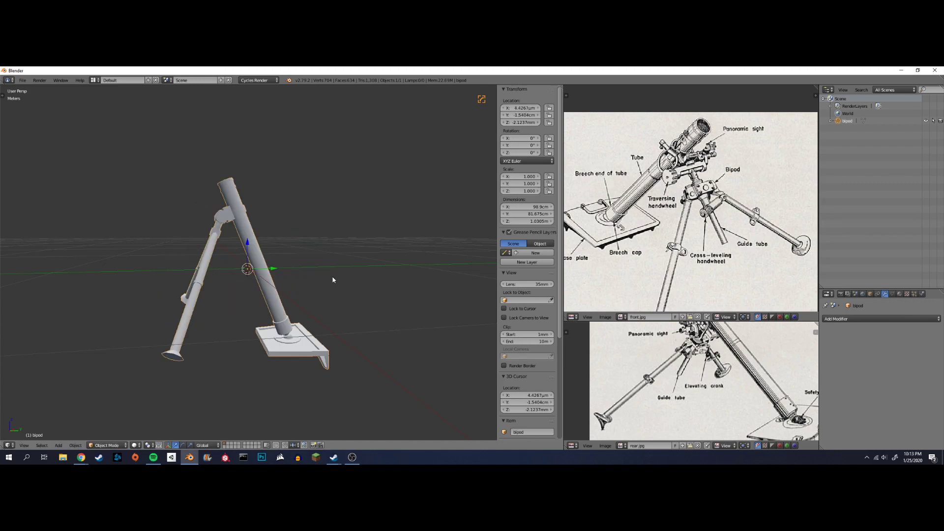
key("ctrl+a")
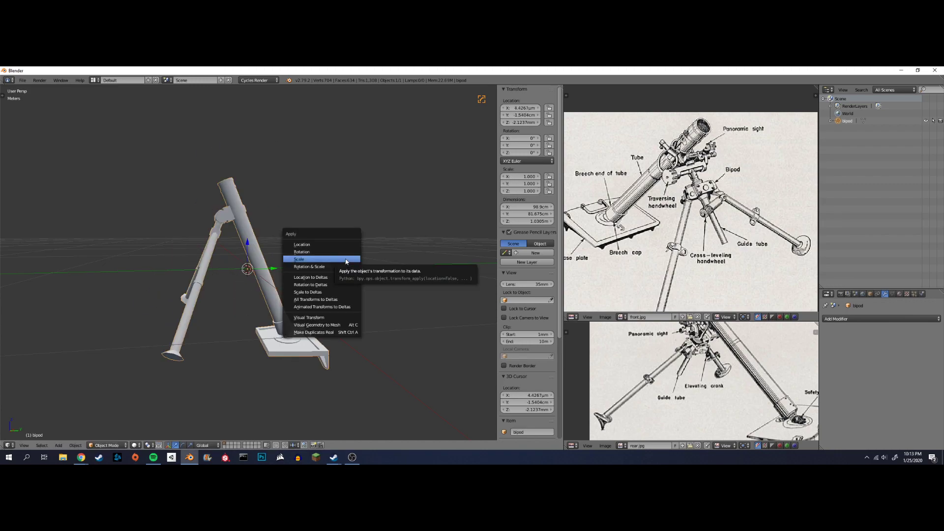
left_click(346, 261)
key("ctrl+a")
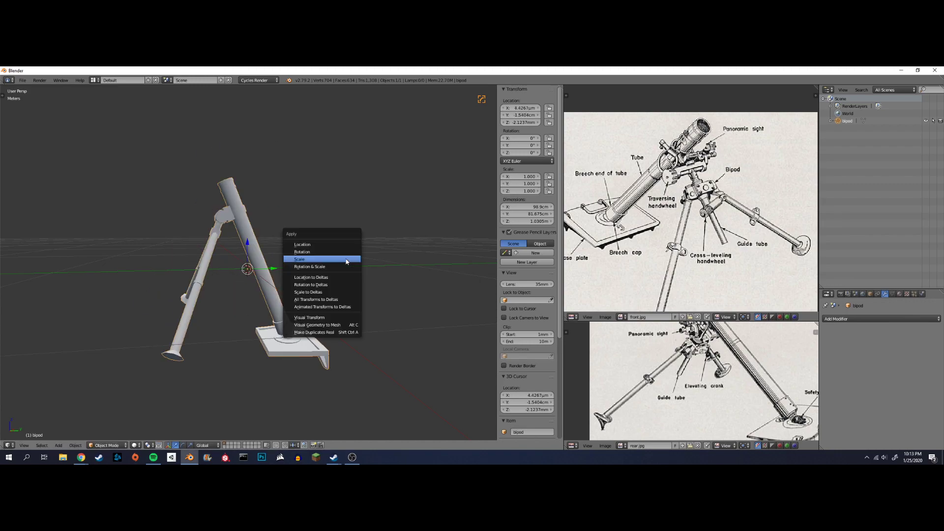
left_click(343, 254)
key("ctrl+a")
left_click(343, 256)
key("ctrl+a")
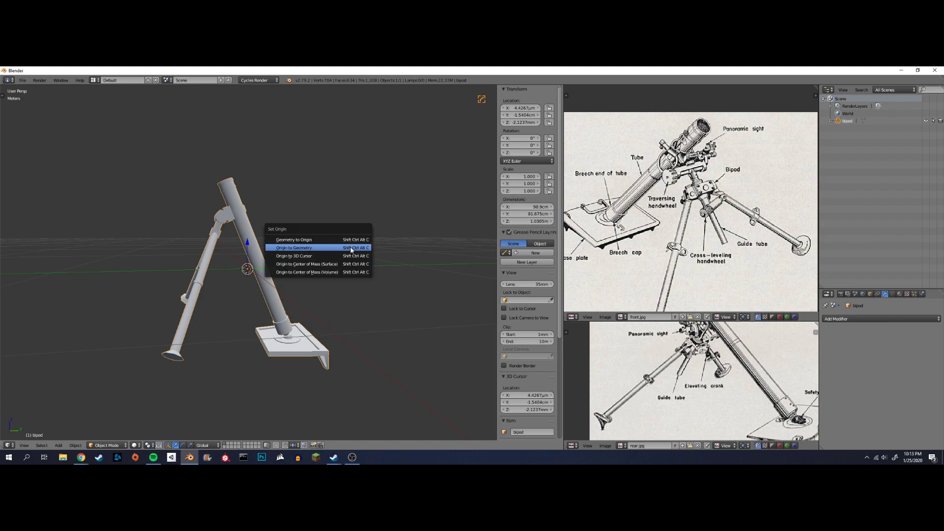
left_click(341, 251)
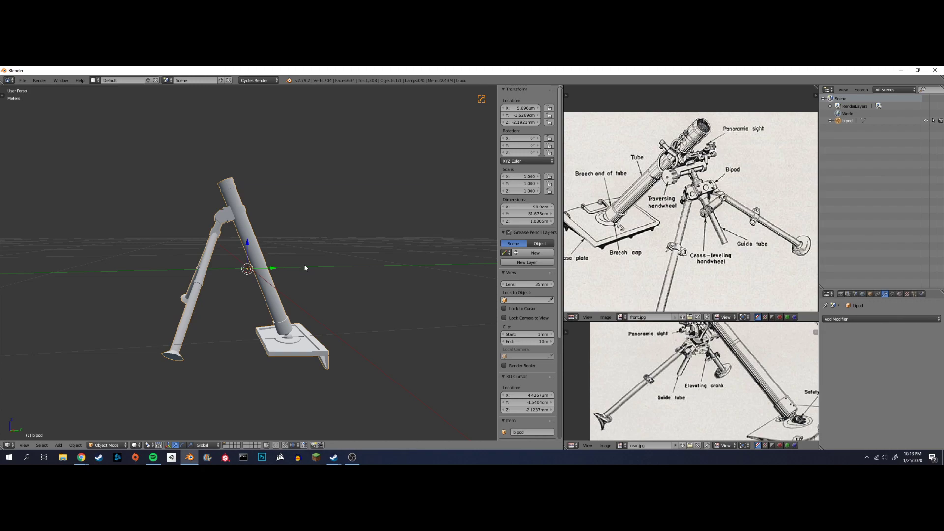
Step: Rename the bipod object as BcmMortar
middle_click_drag(316, 259, 343, 293)
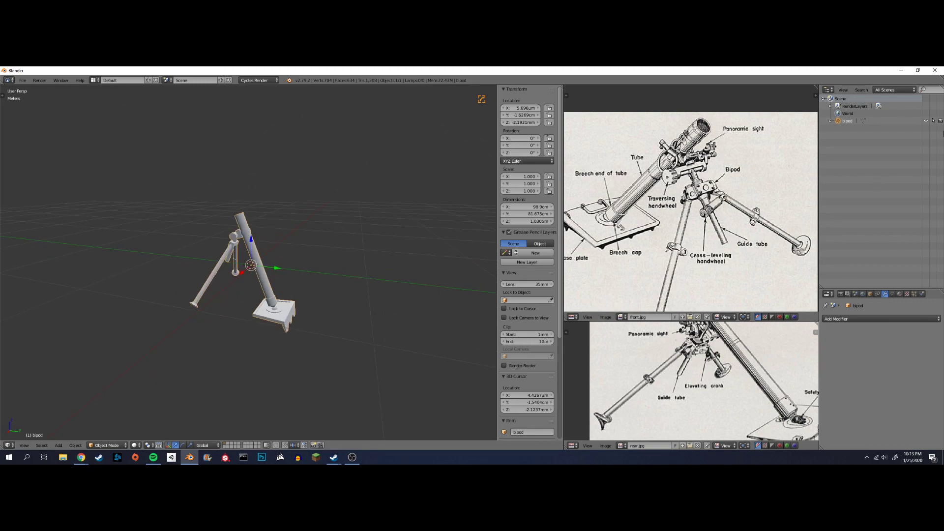
double_click(847, 121)
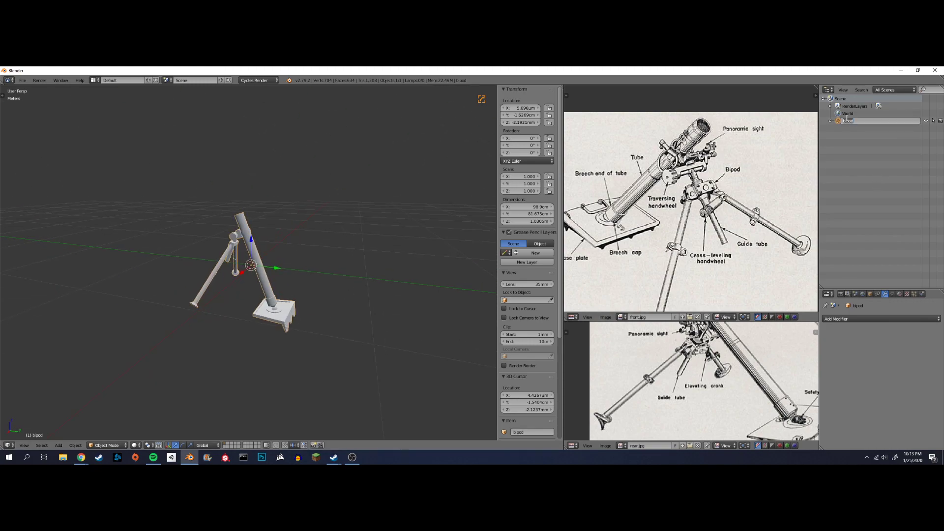
key("BackSpace")
type("BcmMortar")
key("Return")
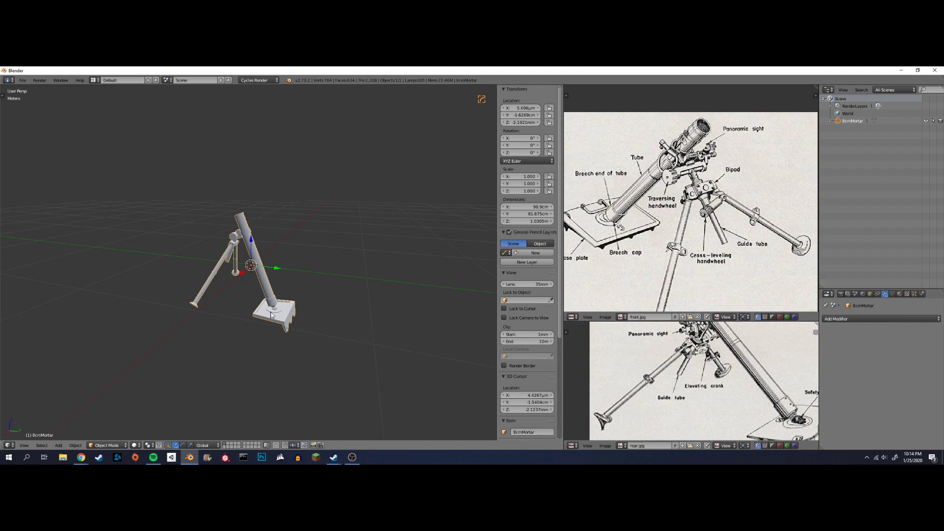
Step: Enlarge the rear reference view and compare the mortar with both drawings from several angles
middle_click_drag(267, 273, 318, 291)
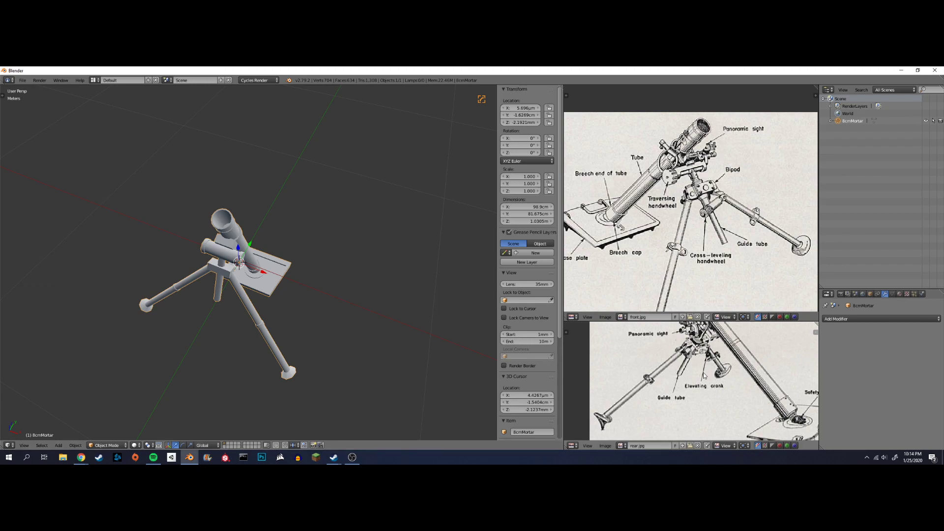
scroll(714, 377, "down", 3)
left_click_drag(704, 321, 701, 289)
middle_click_drag(396, 304, 368, 295)
scroll(352, 282, "down", 5)
key("a")
middle_click_drag(327, 248, 335, 270)
scroll(307, 285, "up", 3)
key("a")
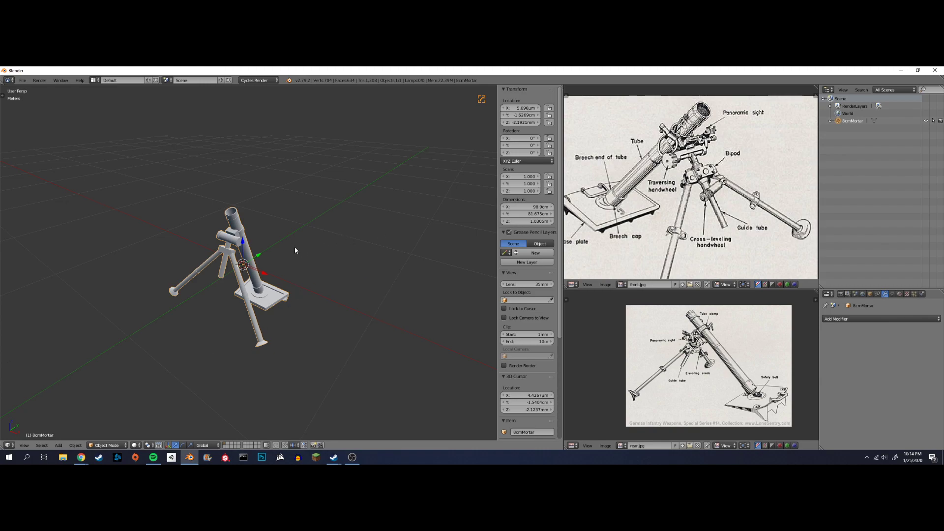
scroll(341, 258, "up", 3)
mouse_move(295, 312)
middle_mouse_down("shift")
mouse_move(315, 327)
mouse_move(309, 318)
middle_mouse_up("shift")
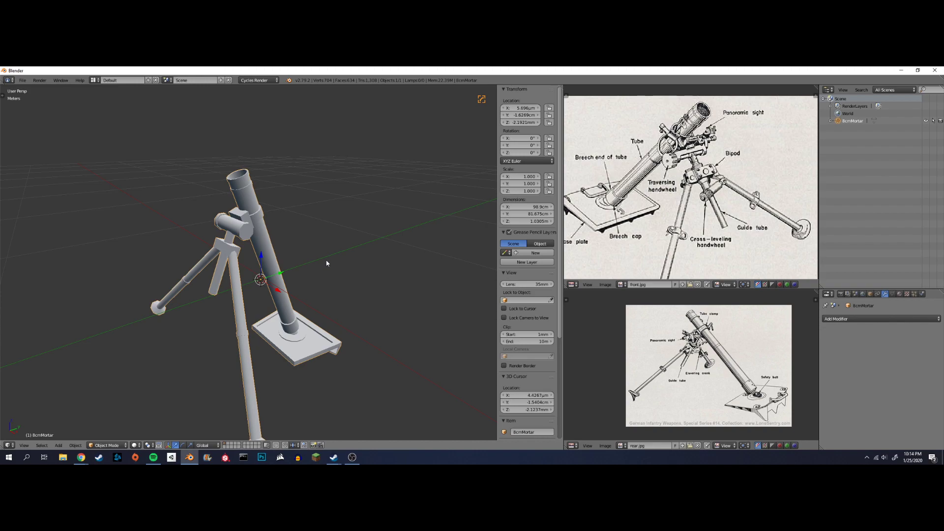
middle_click_drag(325, 263, 349, 267)
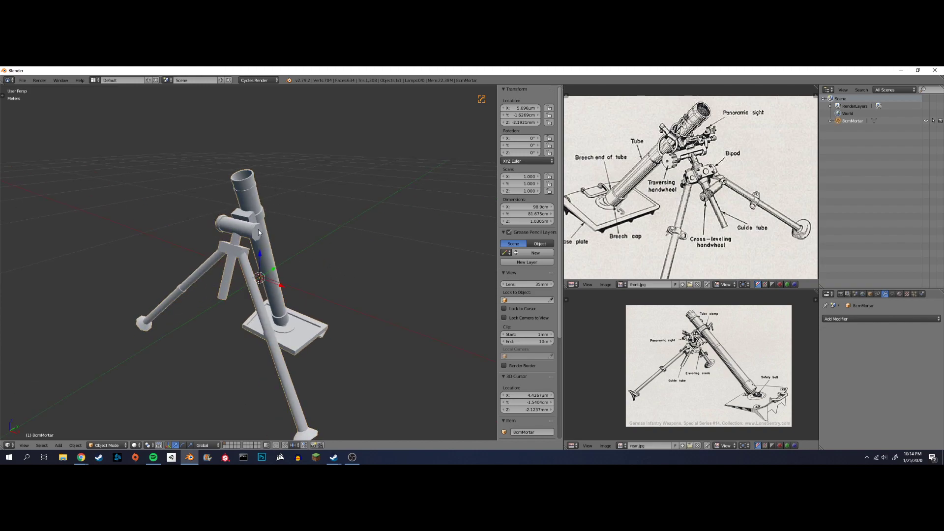
key("Tab")
key("a")
key("u")
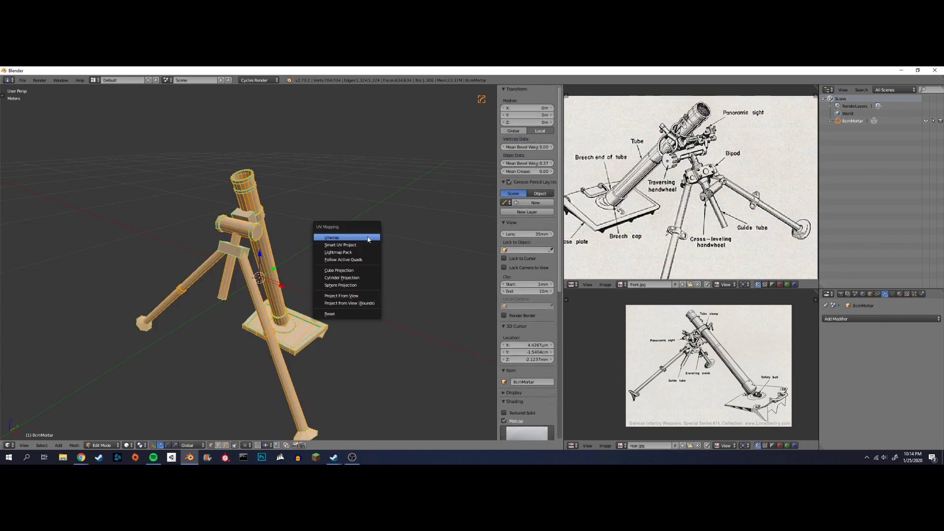
left_click(361, 244)
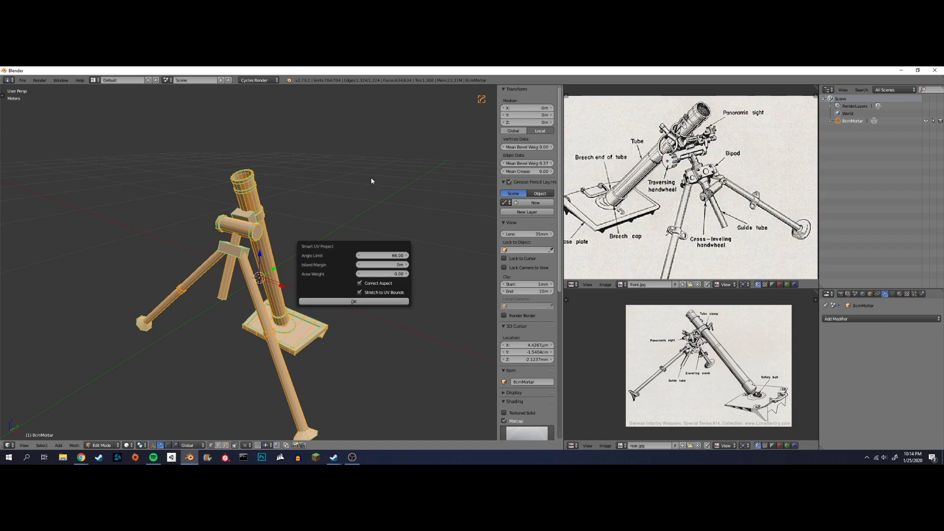
key("Tab")
Step: Add one loop cut along the middle of the base plate, from its edge to the tube's round socket
middle_click_drag(391, 258, 366, 276)
middle_click_drag(366, 275, 327, 251, "shift")
scroll(327, 250, "up", 3)
key("Tab")
key("a")
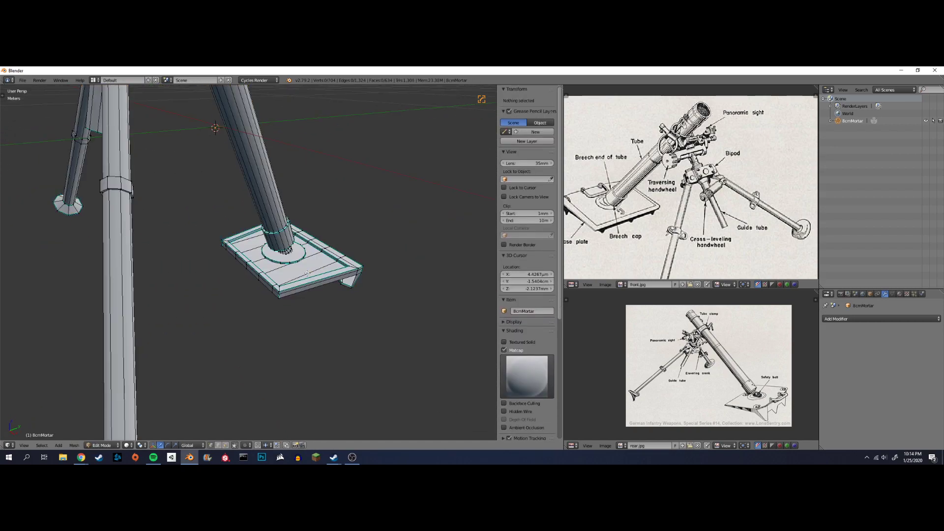
scroll(307, 275, "up", 3)
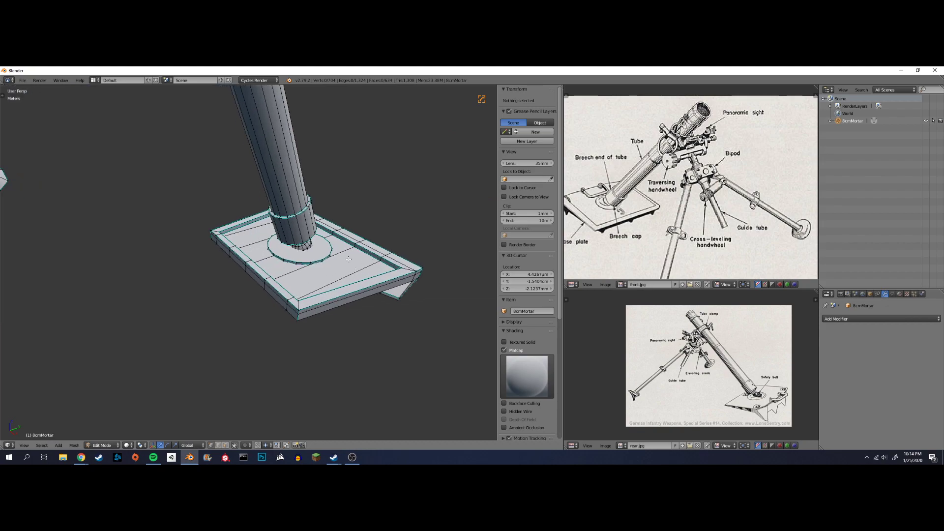
middle_click_drag(299, 278, 356, 295)
key("ctrl+r")
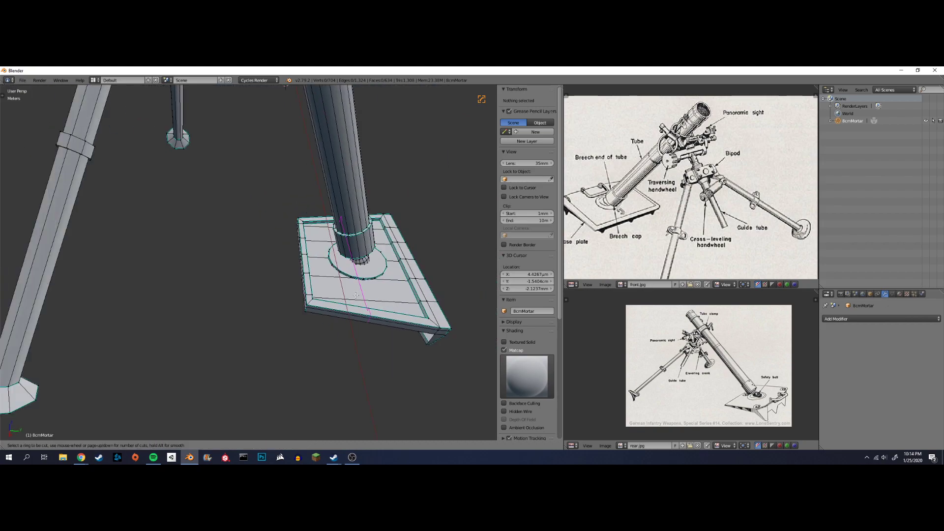
left_click(366, 300)
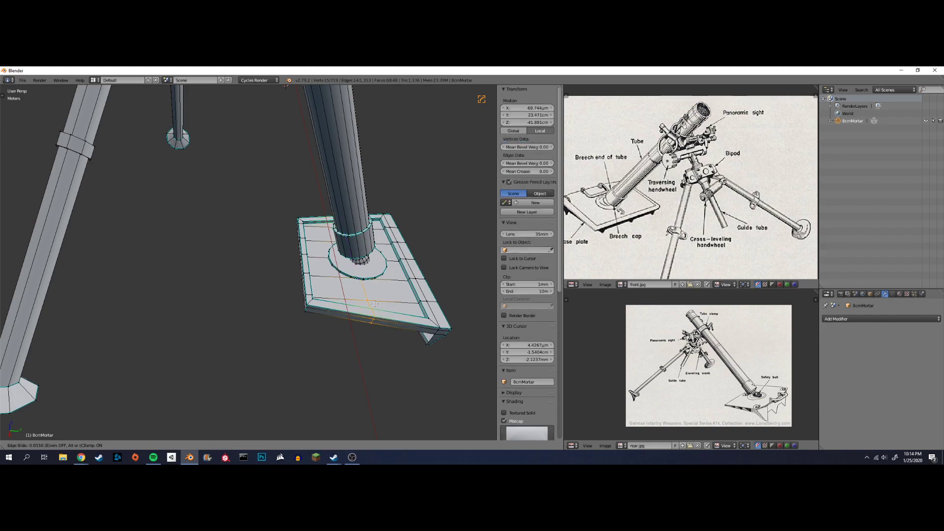
left_click(372, 302)
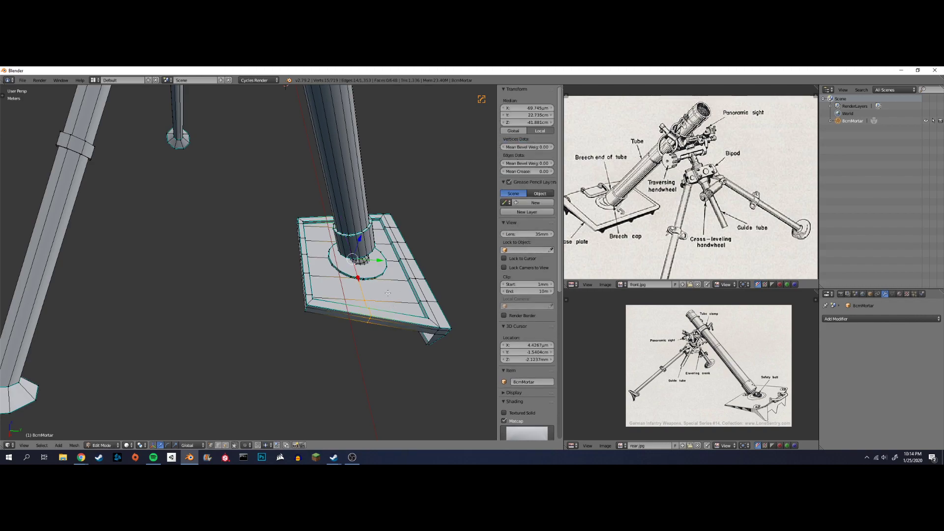
middle_click_drag(376, 259, 361, 313)
key("a")
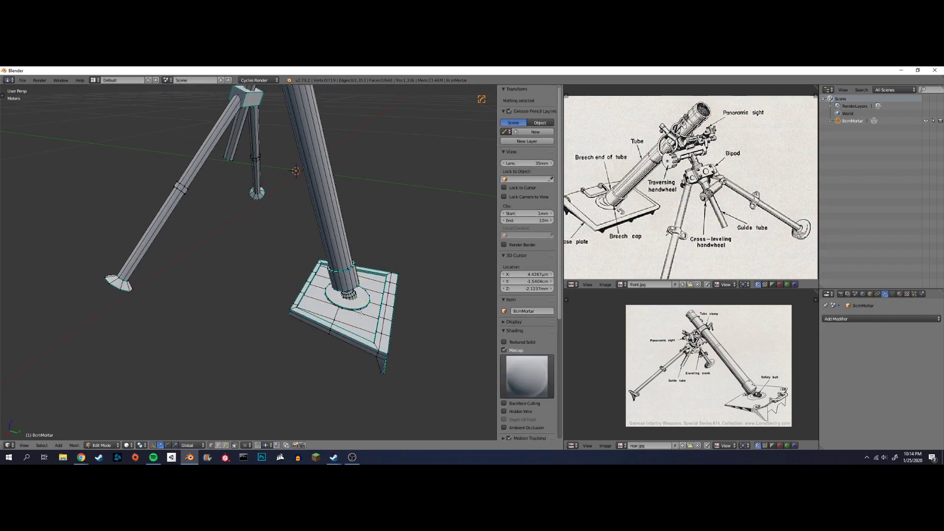
Step: Add two loop cuts around the long middle section of the mortar tube and leave mesh editing
middle_click_drag(373, 256, 287, 292)
scroll(277, 269, "down", 1)
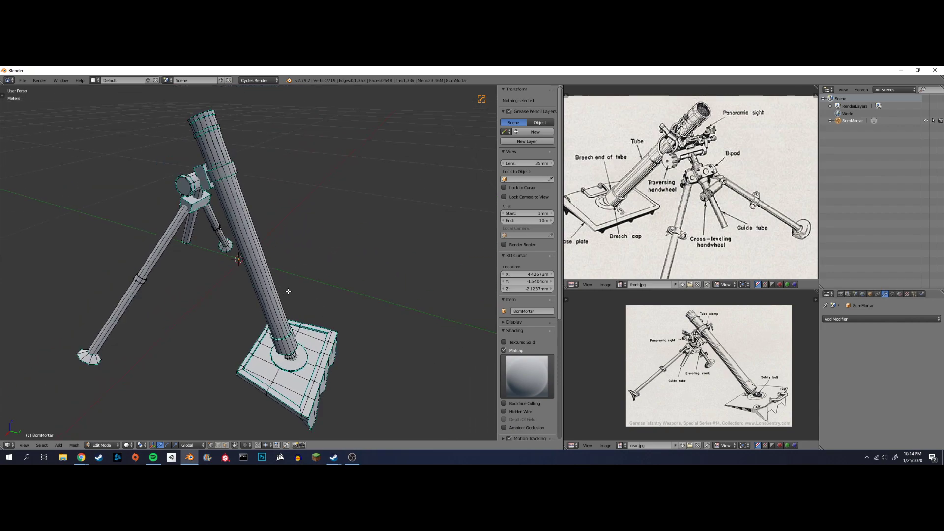
middle_click_drag(280, 249, 289, 232)
key("ctrl+r")
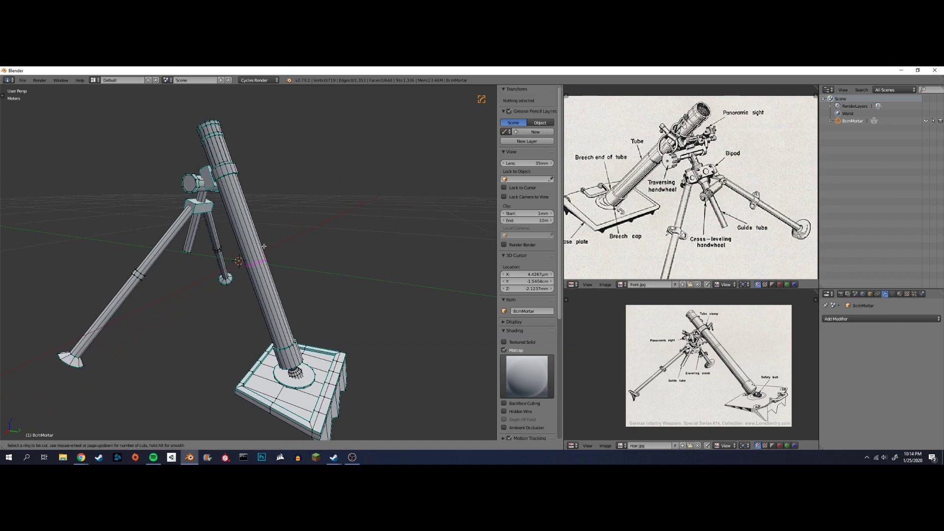
scroll(263, 255, "up", 1)
left_click(264, 263)
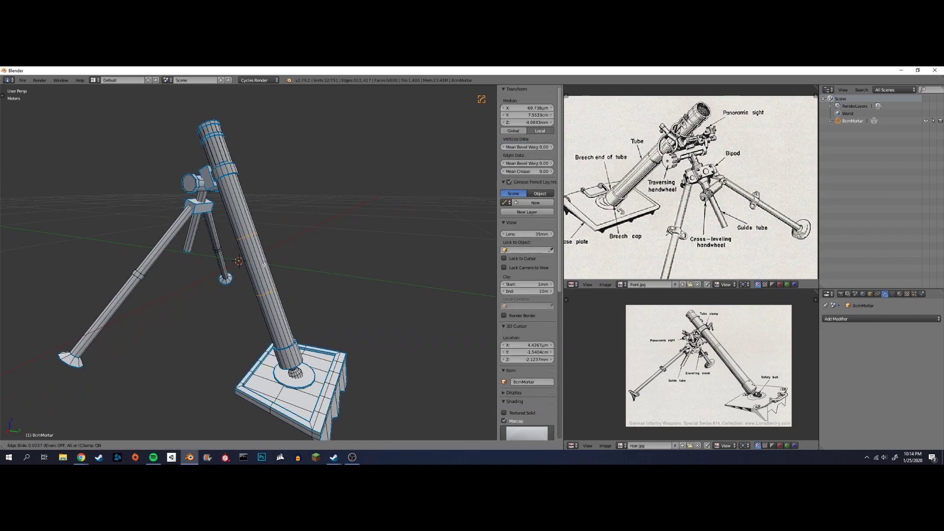
left_click(291, 276)
key("Tab")
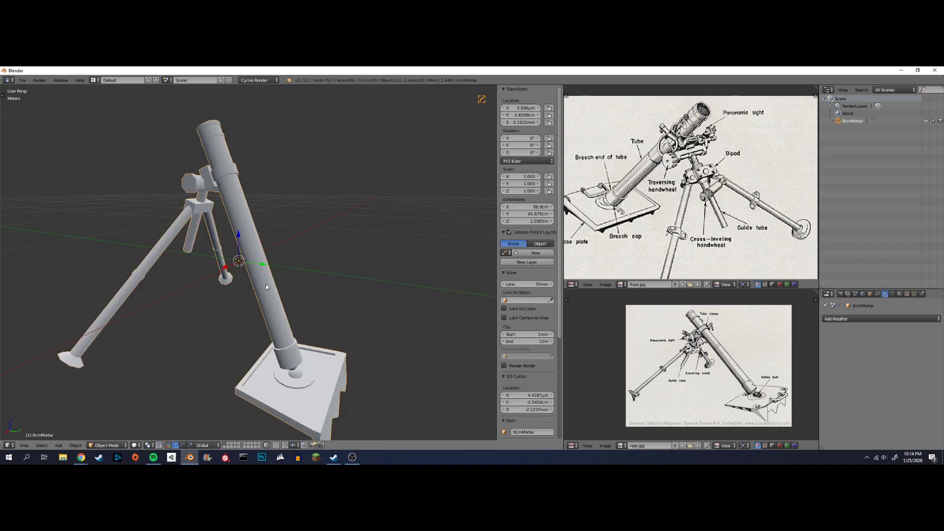
Step: Add a loop cut around both the upper and the lower section of the bipod leg on the positive X side
key("Tab")
middle_click_drag(219, 258, 217, 292)
key("a")
key("a")
key("ctrl+r")
left_click(217, 292)
left_click(216, 294)
key("a")
key("ctrl+r")
left_click(221, 365)
left_click(220, 365)
middle_click_drag(221, 364, 305, 335)
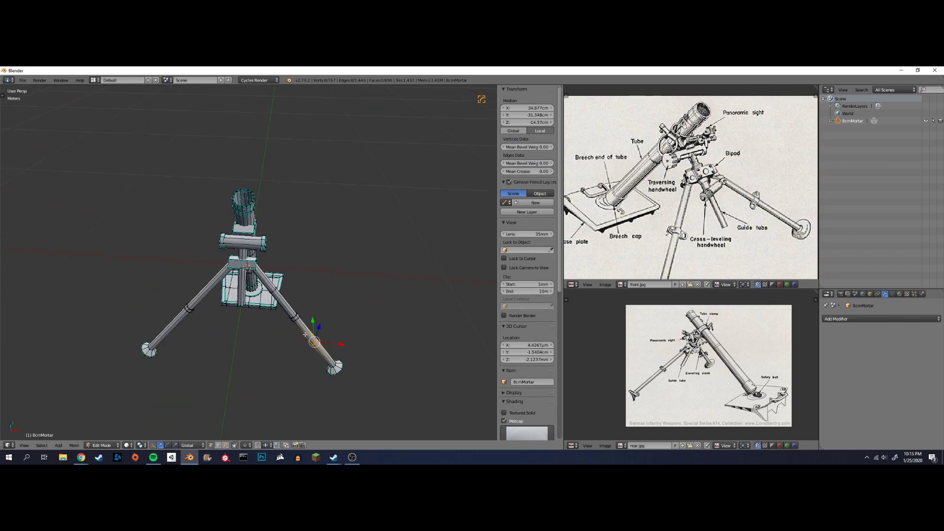
Step: Add matching loop cuts to the opposite bipod leg and check the mesh in wireframe and solid display
key("ctrl+r")
left_click(211, 295)
left_click(211, 296)
key("a")
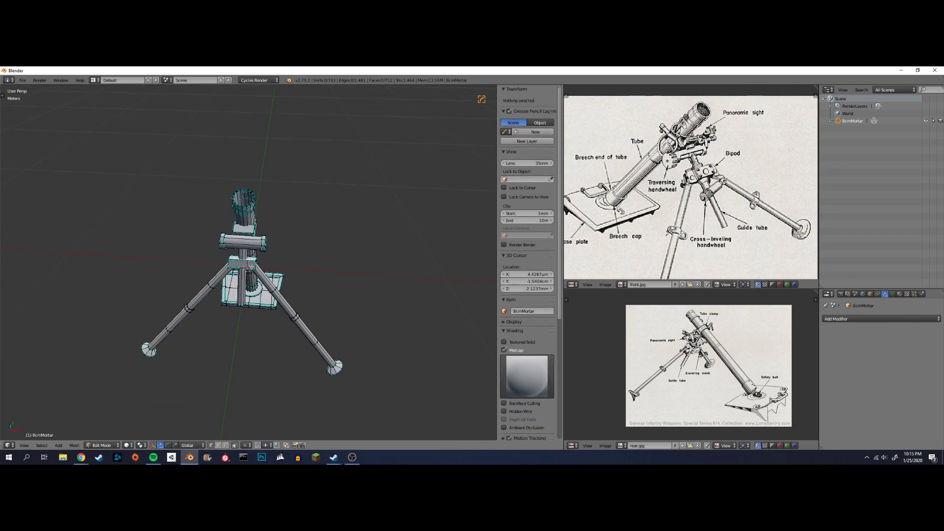
middle_click_drag(321, 329, 243, 277)
middle_click_drag(339, 344, 362, 362)
key("z")
middle_click_drag(260, 273, 319, 290)
key("z")
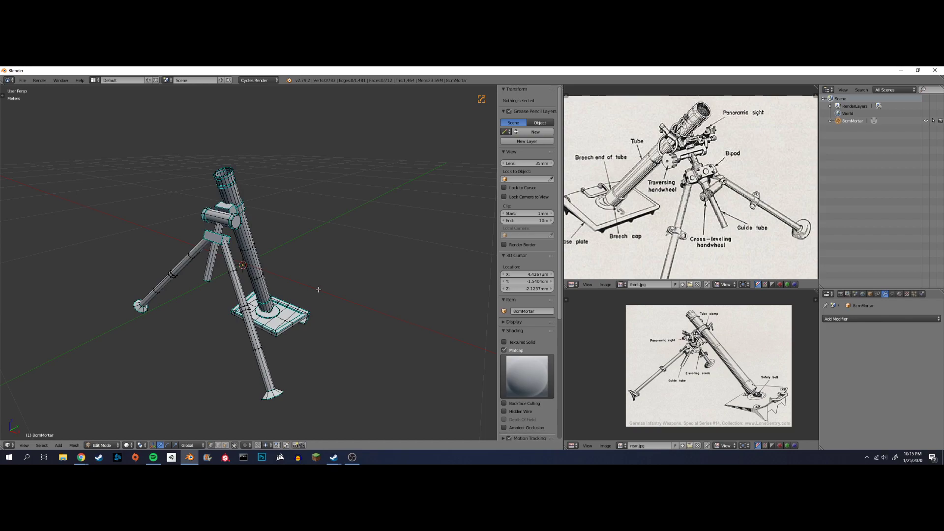
Step: Unwrap the entire mortar mesh with Smart UV Project using the default options and leave mesh editing
key("a")
key("x")
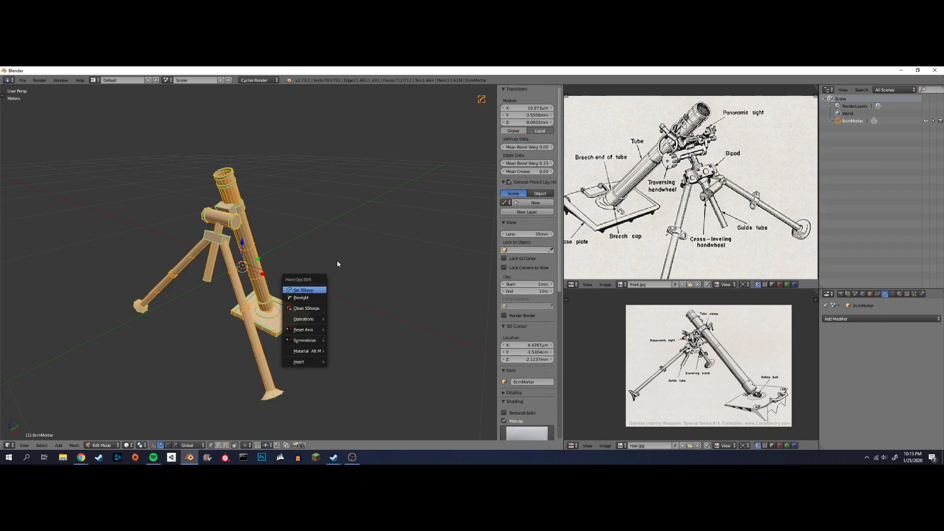
key("Tab")
key("Tab")
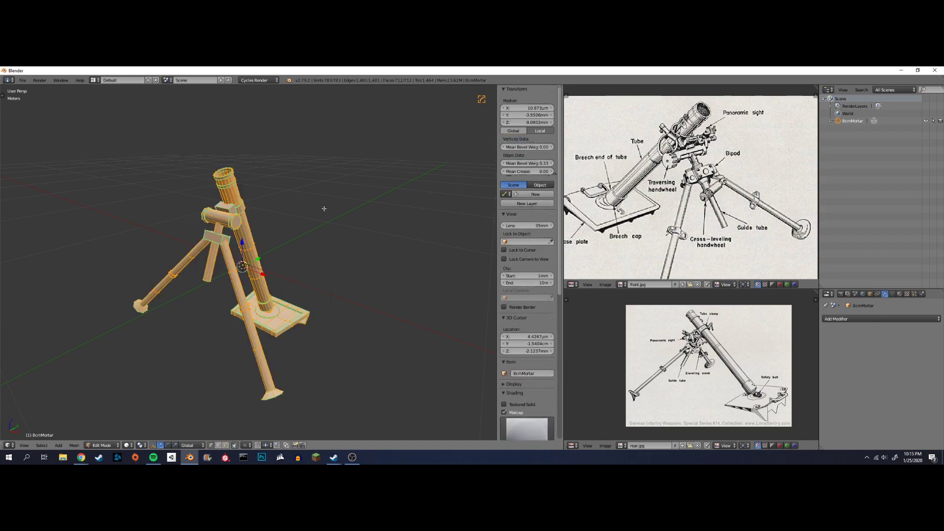
key("u")
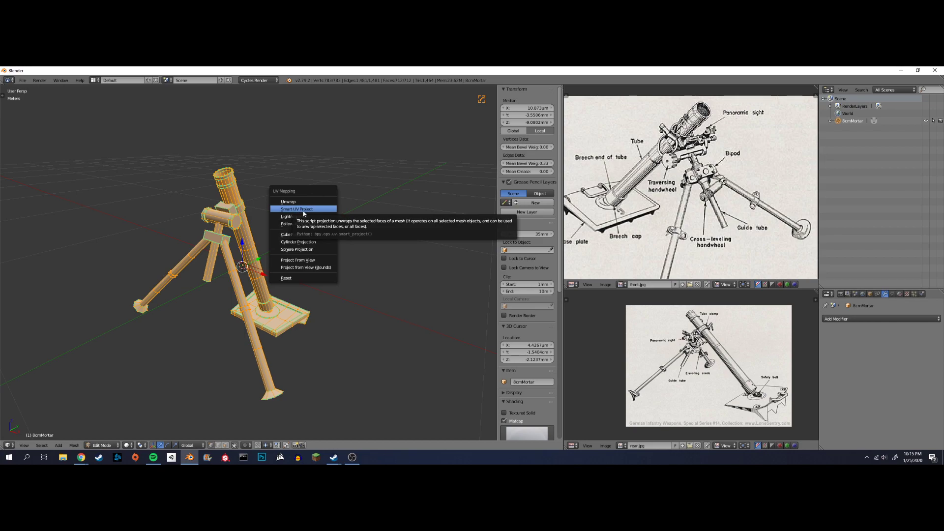
left_click(303, 209)
left_click(303, 266)
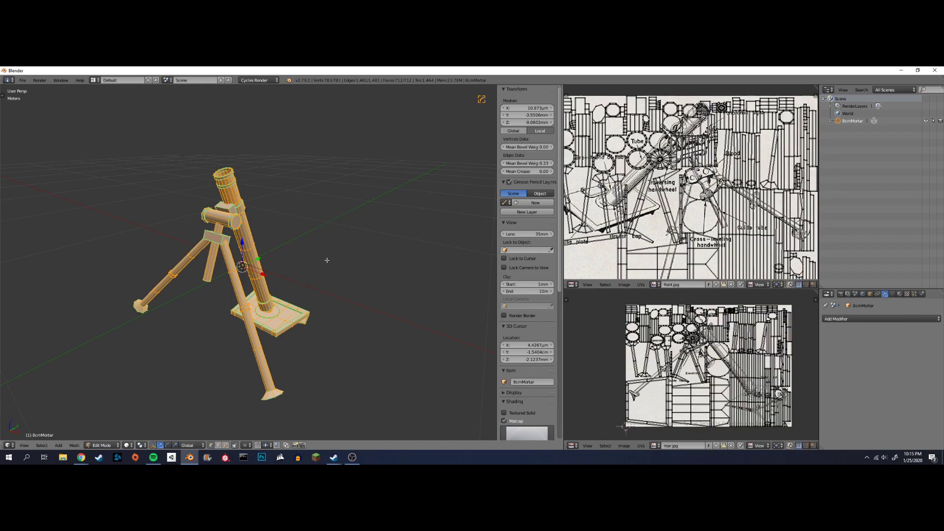
key("a")
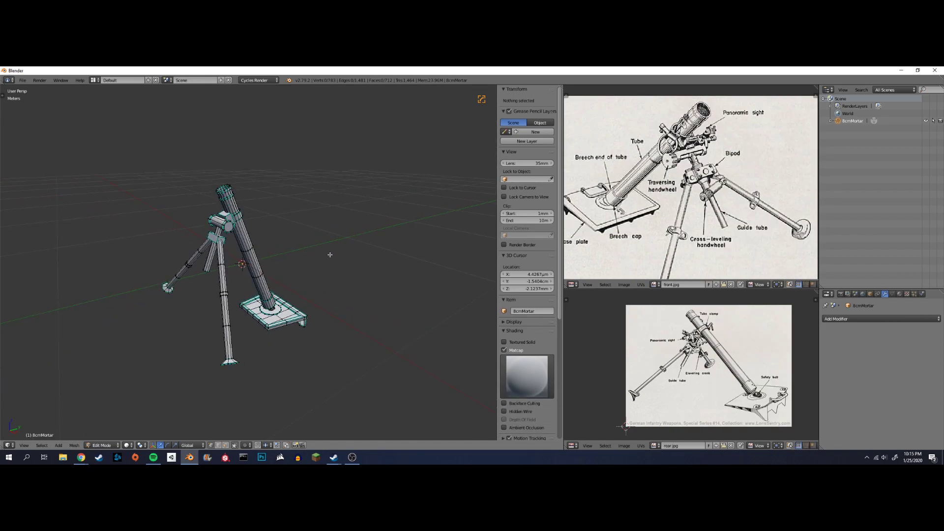
key("Tab")
Step: Rotate the mortar object -90° around the global X axis and apply its rotation
scroll(329, 253, "down", 2)
middle_click_drag(329, 253, 283, 264)
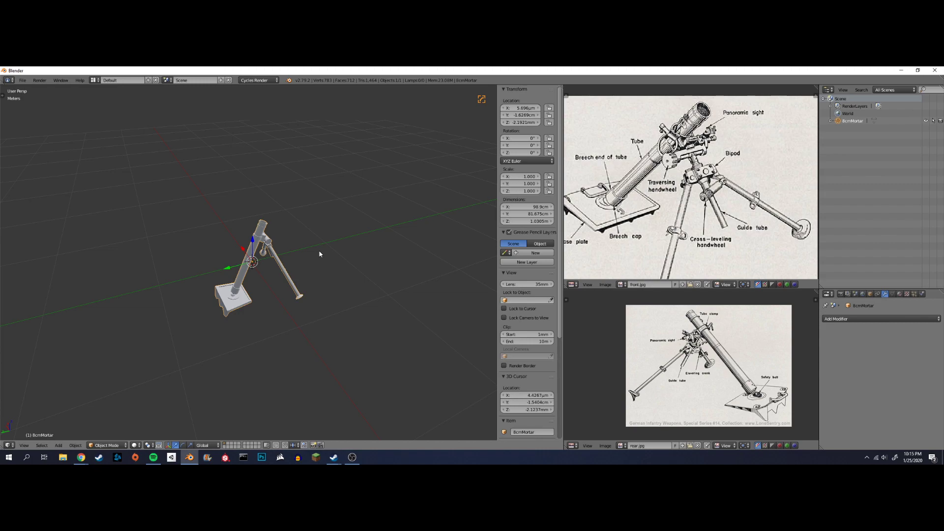
scroll(294, 270, "up", 2)
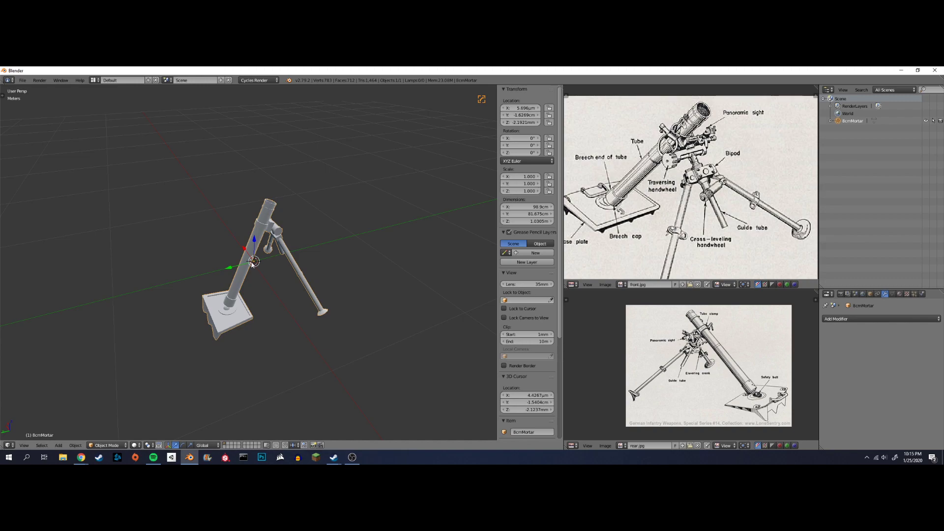
middle_click_drag(229, 260, 254, 231)
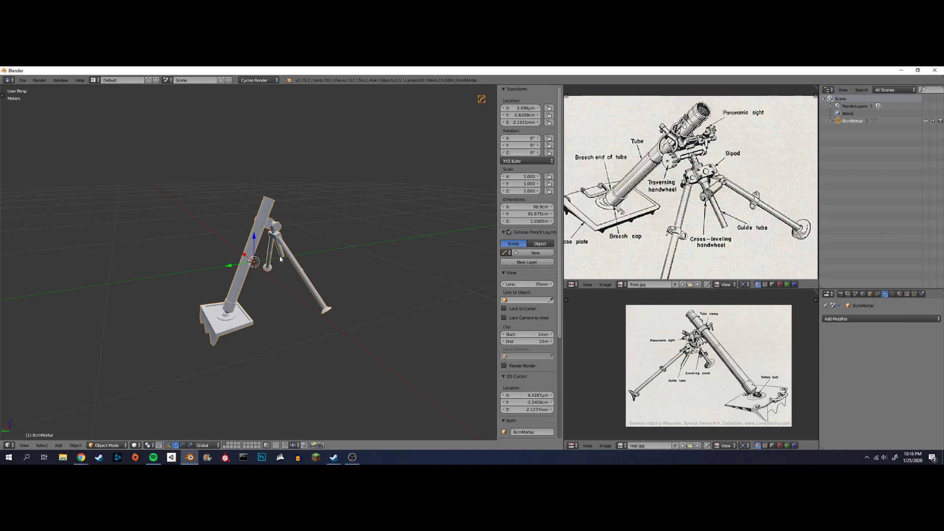
key("r")
key("x")
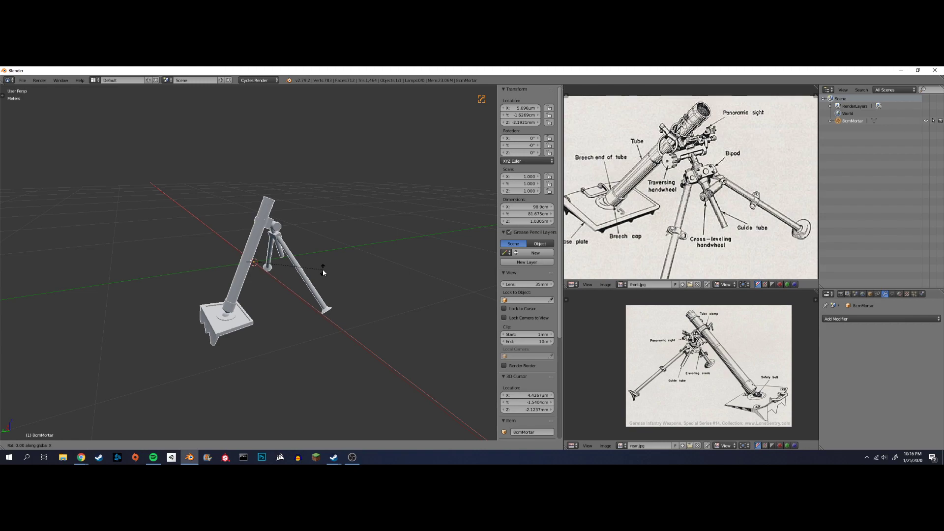
type("-90")
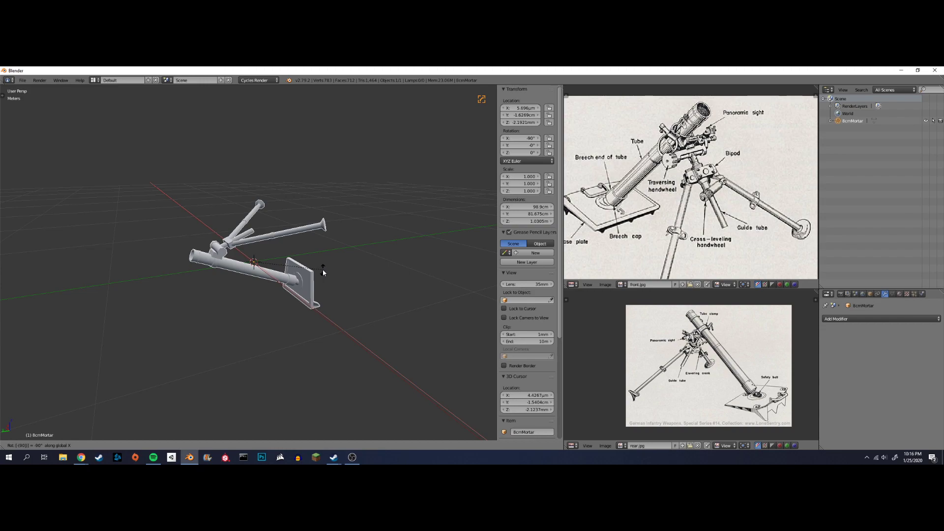
key("Return")
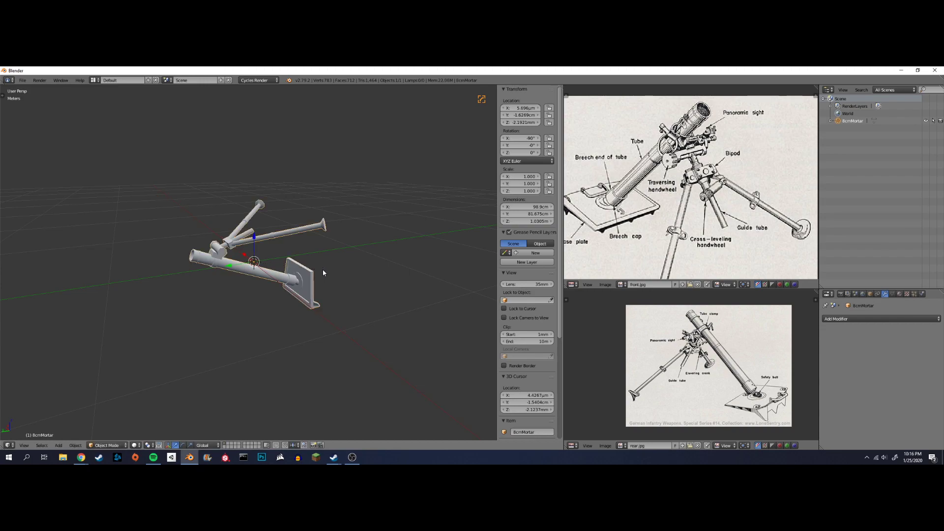
key("ctrl+a")
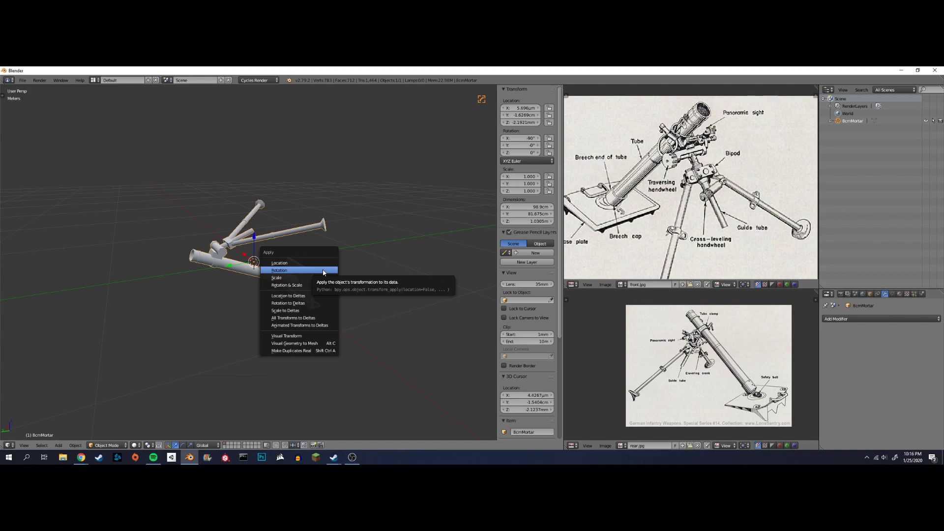
left_click(323, 271)
Step: Rotate the mortar back upright by 90° around the global X axis, leaving this rotation unapplied
key("r")
key("x")
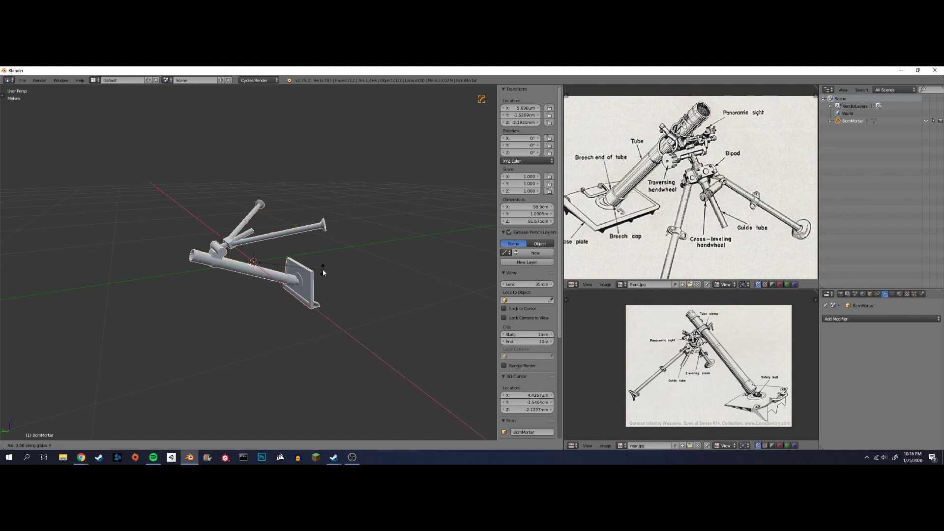
type("90")
key("Return")
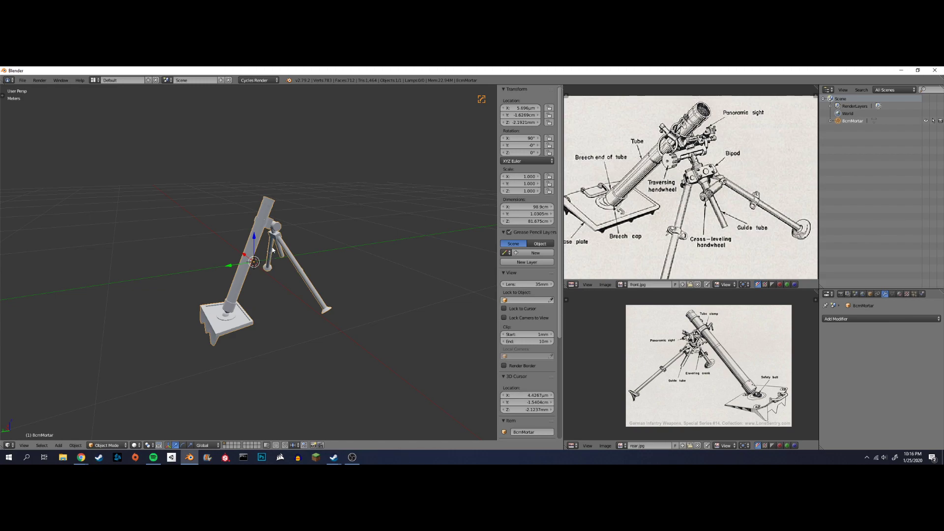
Step: Examine the upright mortar from the front, from the right side and from several perspective angles
scroll(293, 262, "down", 4)
middle_click_drag(300, 274, 356, 263)
scroll(291, 256, "up", 4)
scroll(303, 282, "down", 3)
key("a")
middle_click_drag(291, 289, 392, 236)
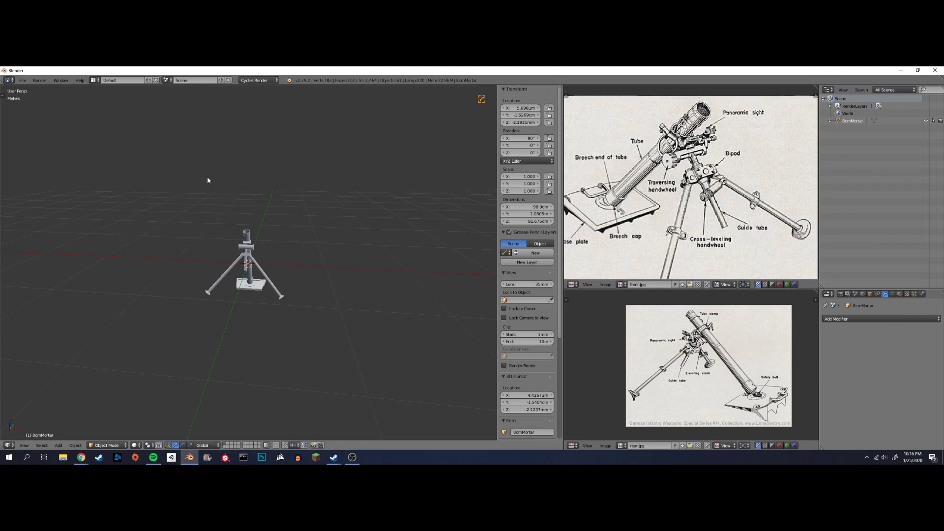
right_click(248, 268)
middle_click_drag(248, 268, 308, 255)
scroll(308, 260, "up", 3)
key("KP_1")
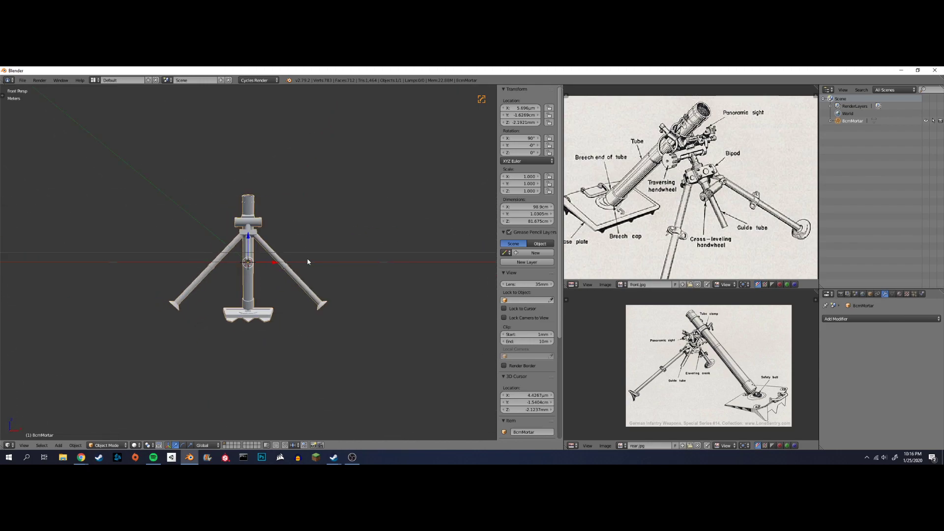
key("KP_3")
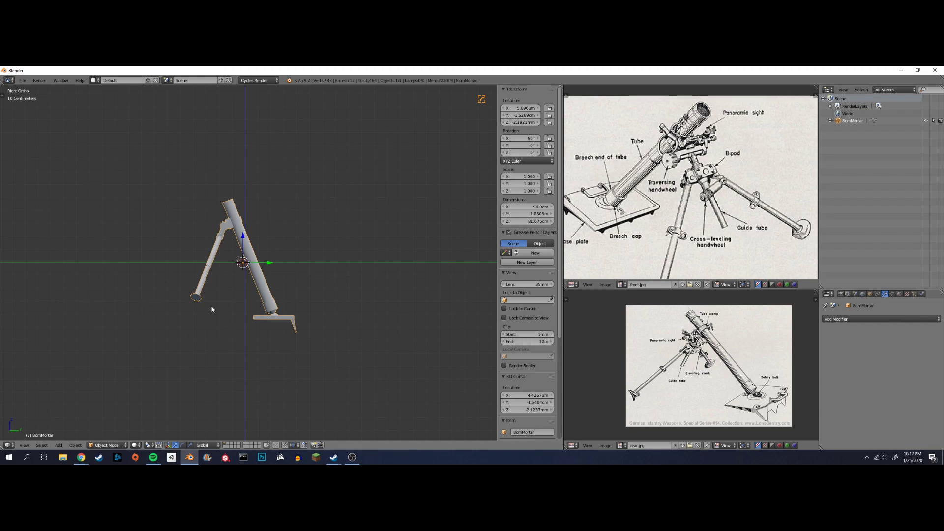
middle_click_drag(275, 291, 258, 246)
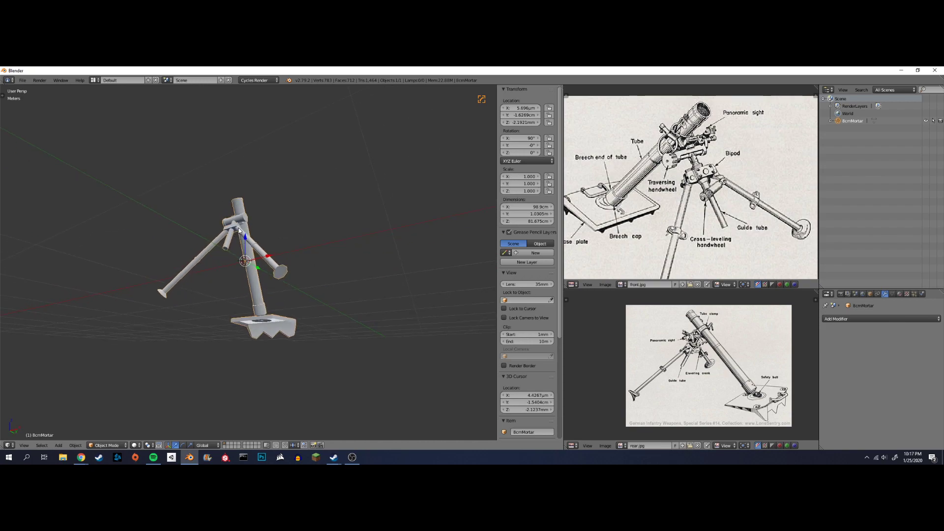
middle_click_drag(305, 244, 228, 312)
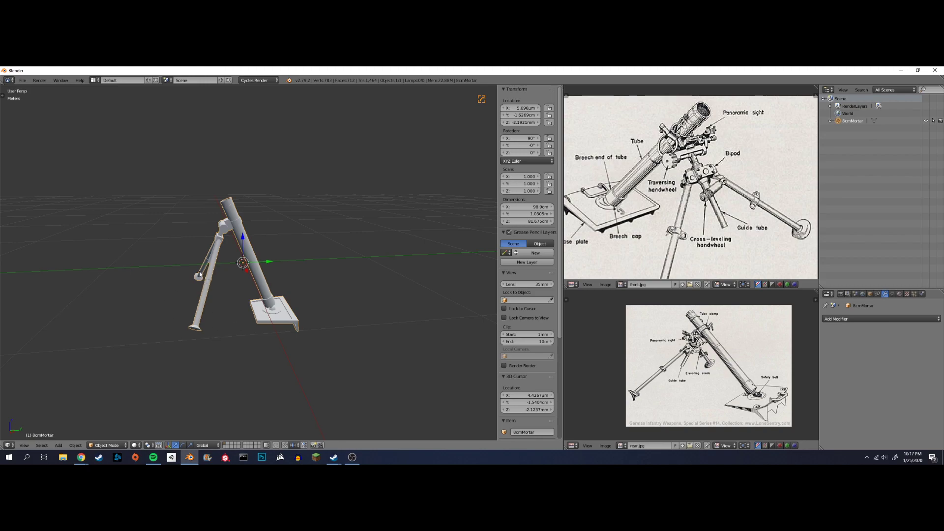
Step: Switch to Chrome, examine the 81mm German mortar reference photos, including the CWM 131 Granatwerfer 34 picture, and return to Blender
mouse_move(81, 461)
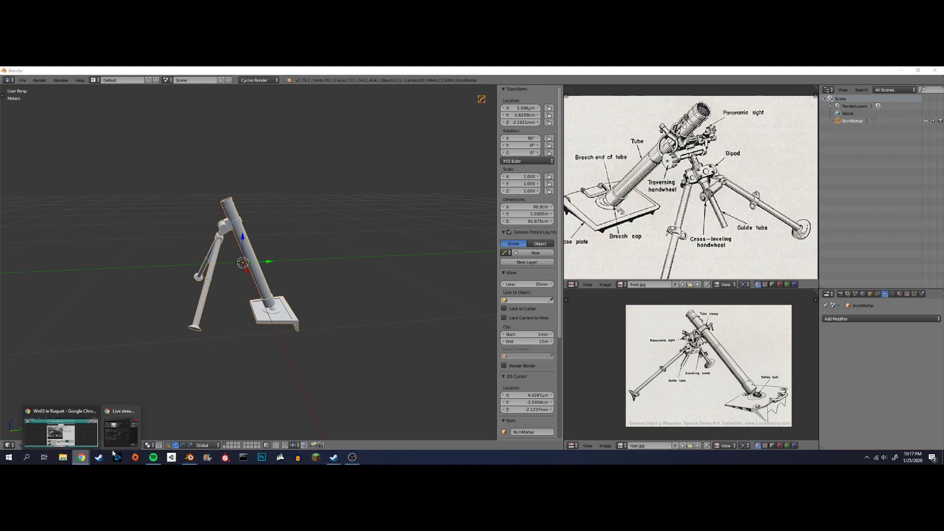
left_click(54, 427)
left_click(308, 72)
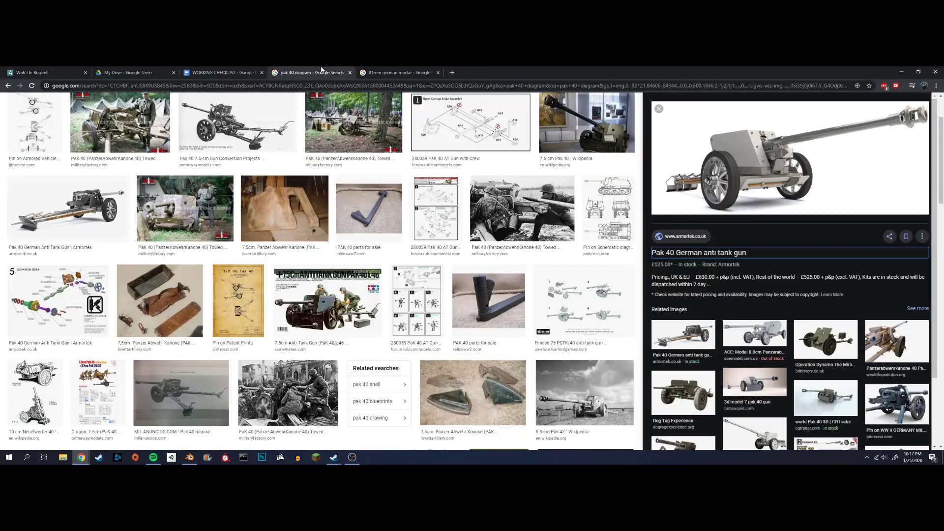
left_click(388, 72)
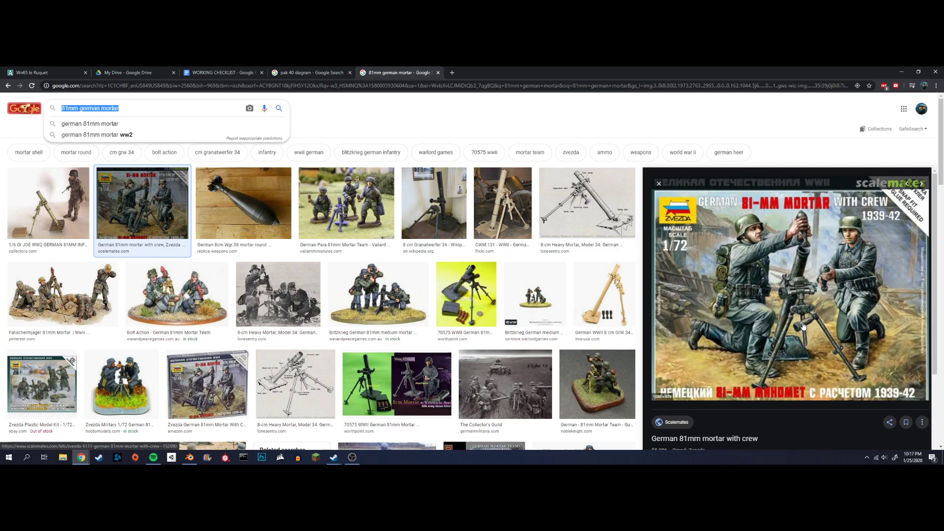
left_click(289, 317)
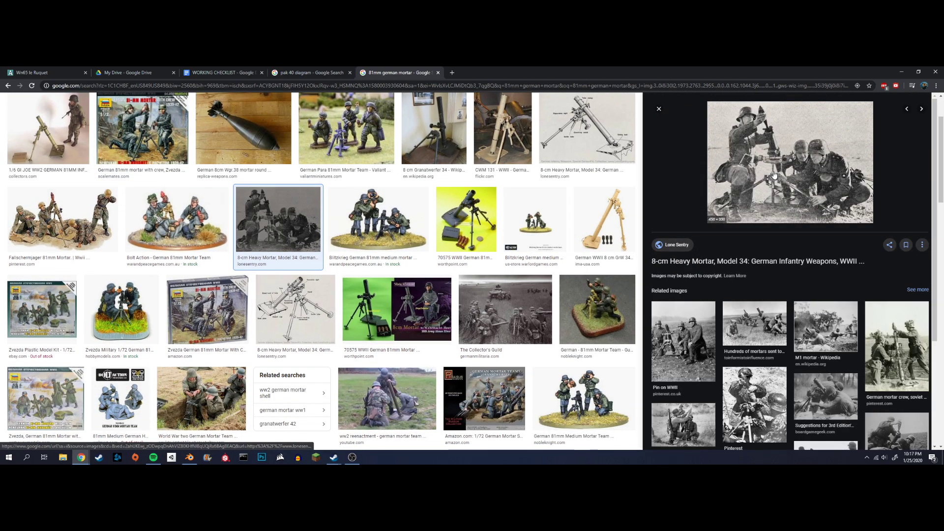
left_click(511, 136)
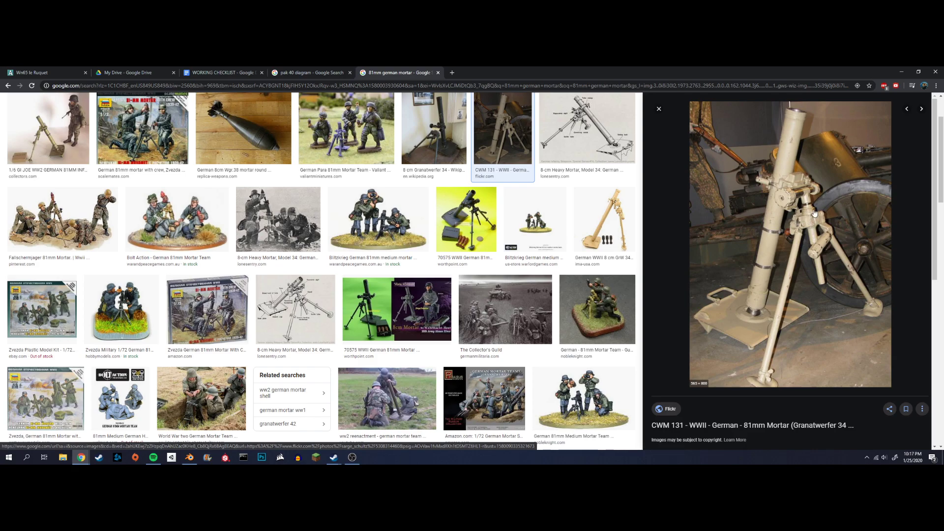
left_click(900, 71)
Step: Enter mesh editing and delete the whole bipod leg on the negative X side, including its foot
middle_click_drag(240, 225, 287, 259)
middle_click_drag(320, 293, 303, 283)
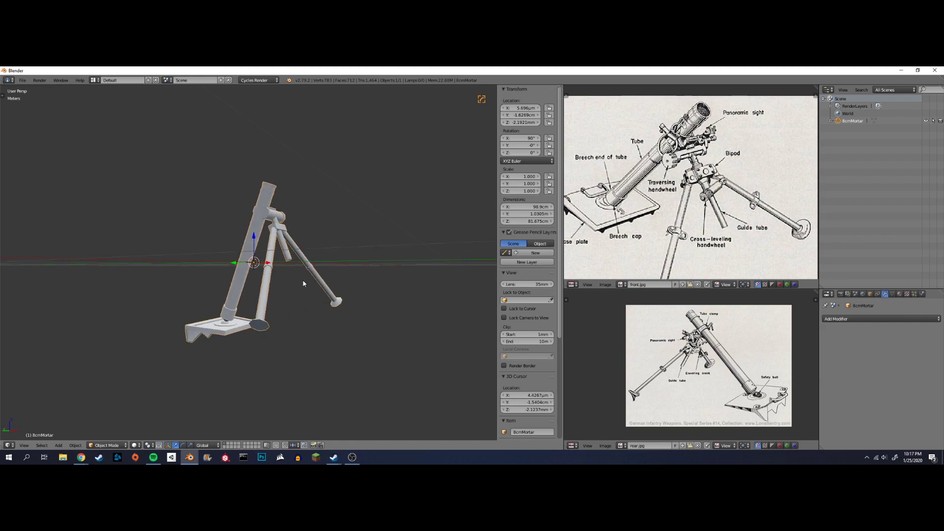
middle_click_drag(304, 323, 284, 248)
scroll(283, 249, "up", 3)
key("Tab")
scroll(320, 215, "up", 2)
middle_click_drag(320, 215, 216, 262)
key("l")
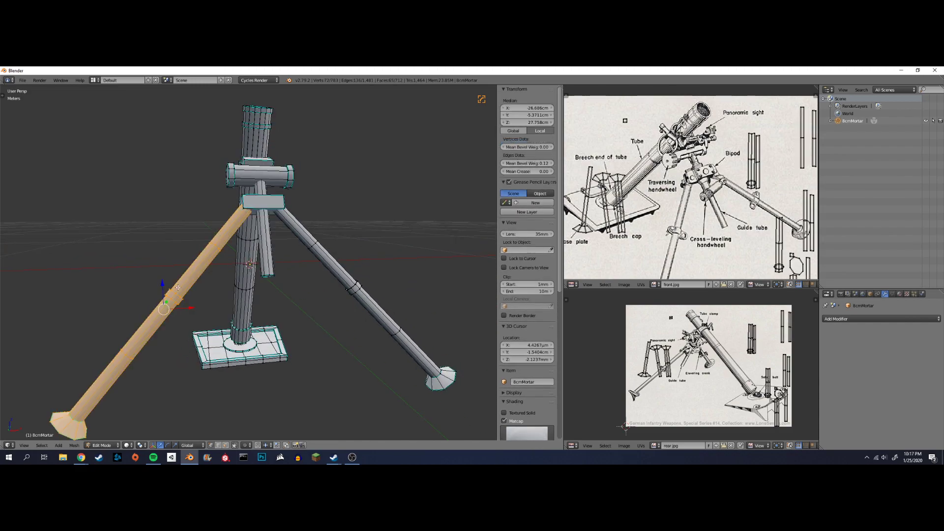
key("x")
left_click(178, 288)
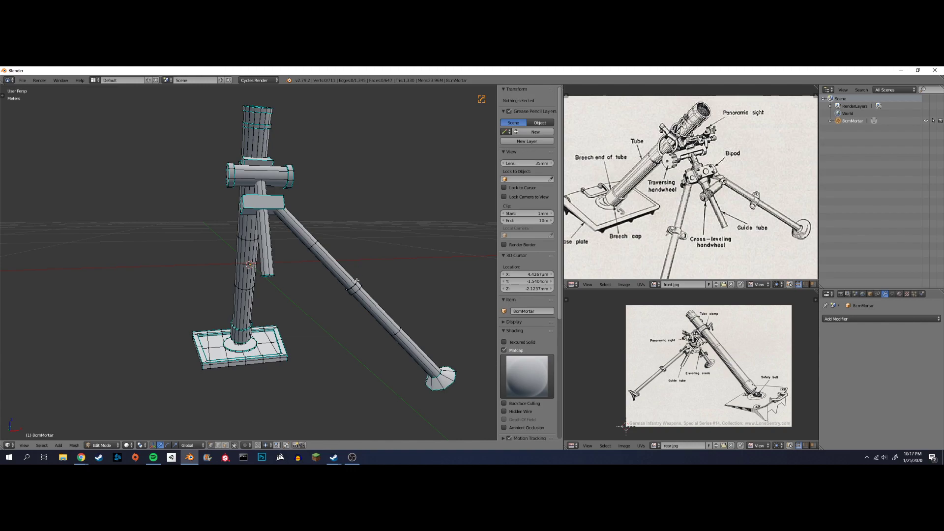
Step: Select the entire remaining bipod leg with its foot and bring up the front view for adjusting it
key("l")
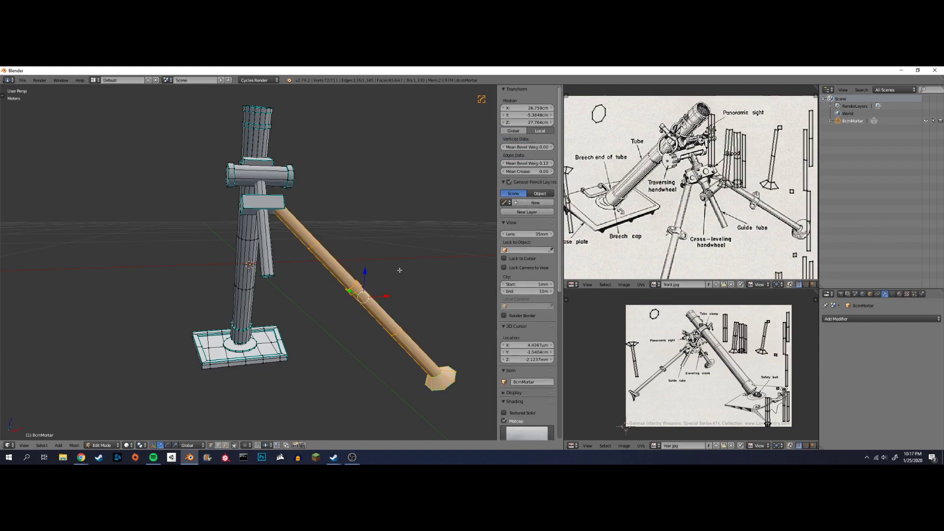
key("KP_1")
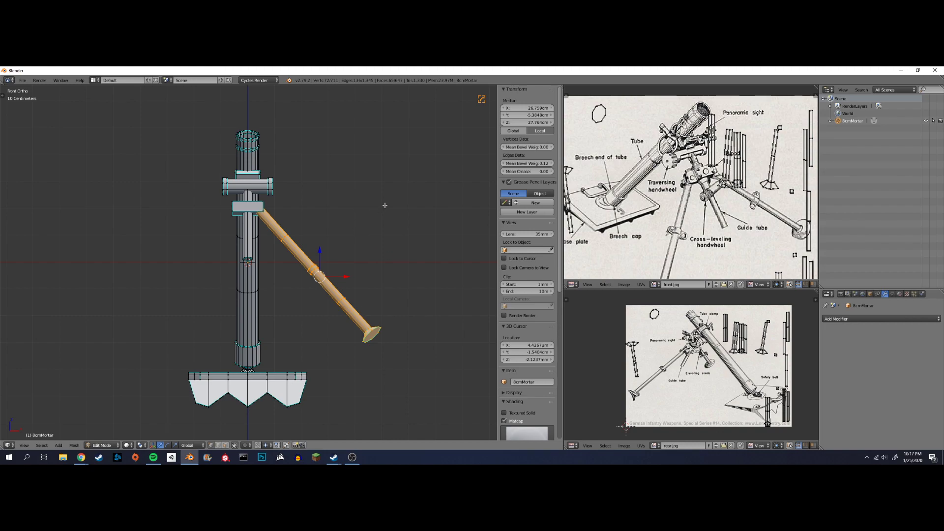
Step: Rotate the bipod leg to a steeper angle in front view and move its upper end against the bracket block's lower edge
key("r")
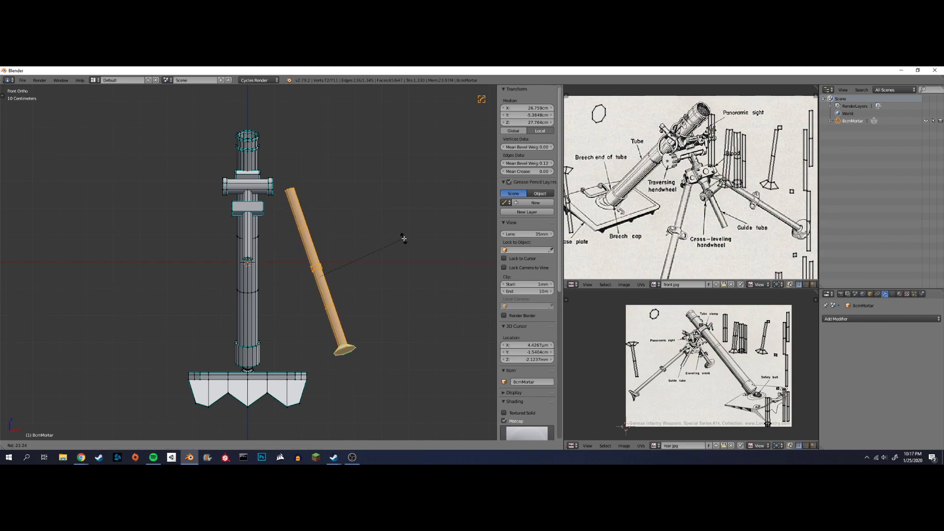
left_click(402, 234)
scroll(408, 221, "up", 3)
key("g")
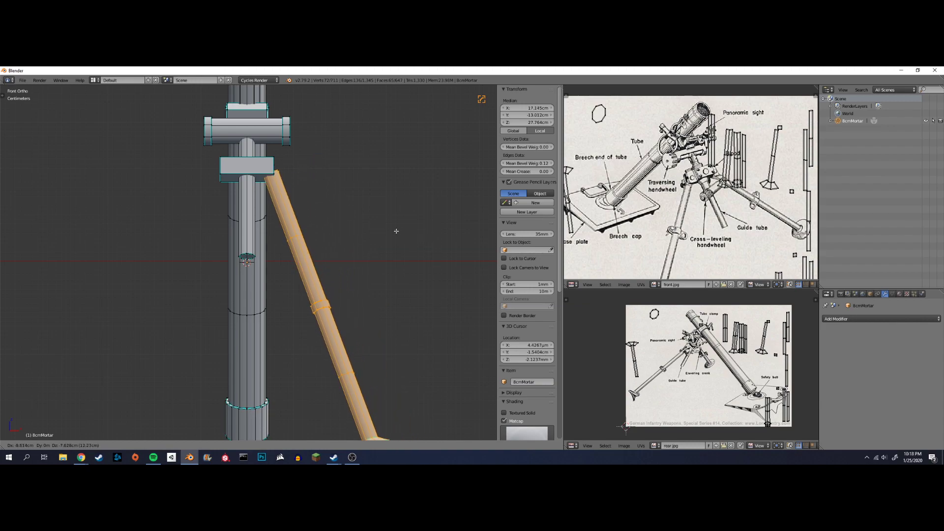
left_click(391, 230)
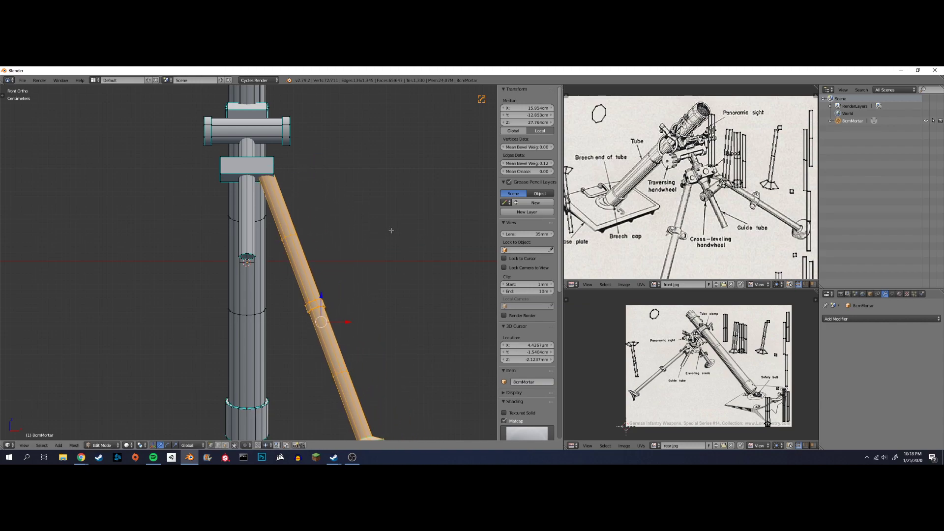
scroll(391, 231, "down", 3)
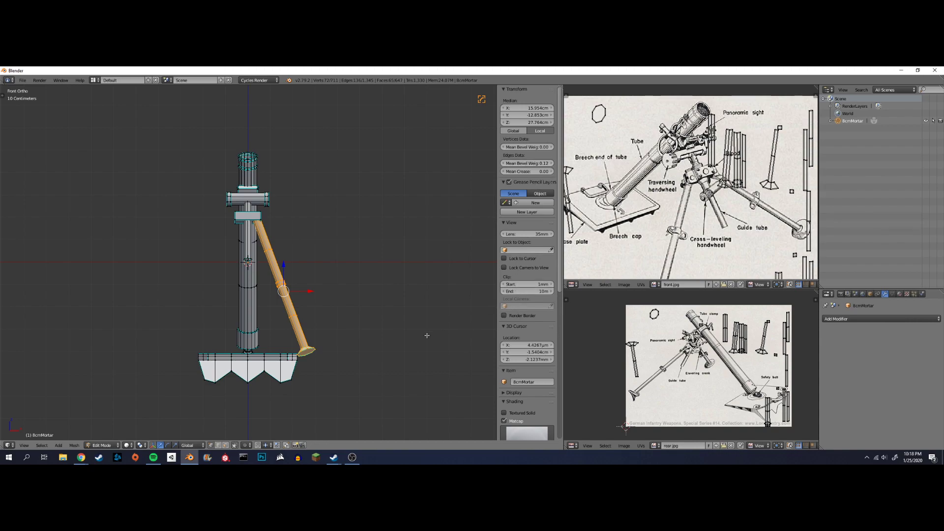
scroll(373, 287, "up", 5)
middle_click_drag(341, 264, 299, 193, "shift")
scroll(362, 175, "down", 2)
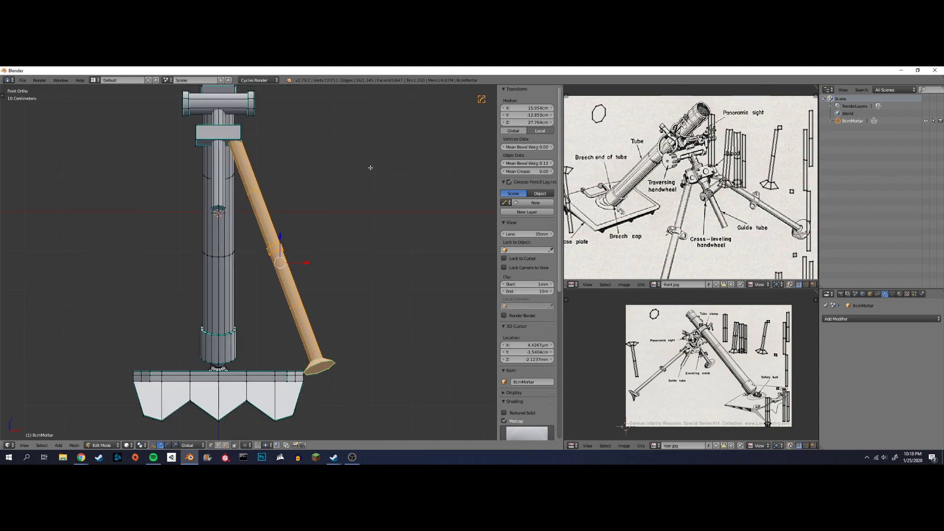
key("r")
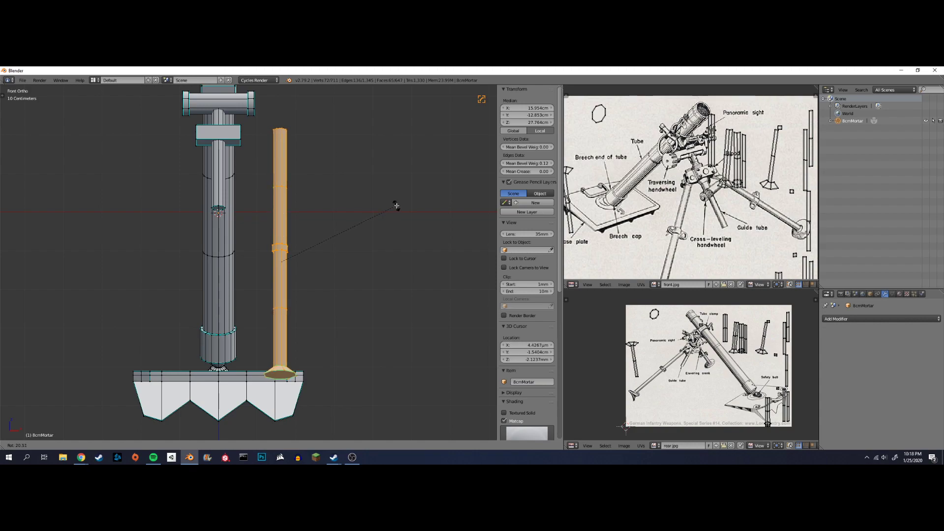
key("Escape")
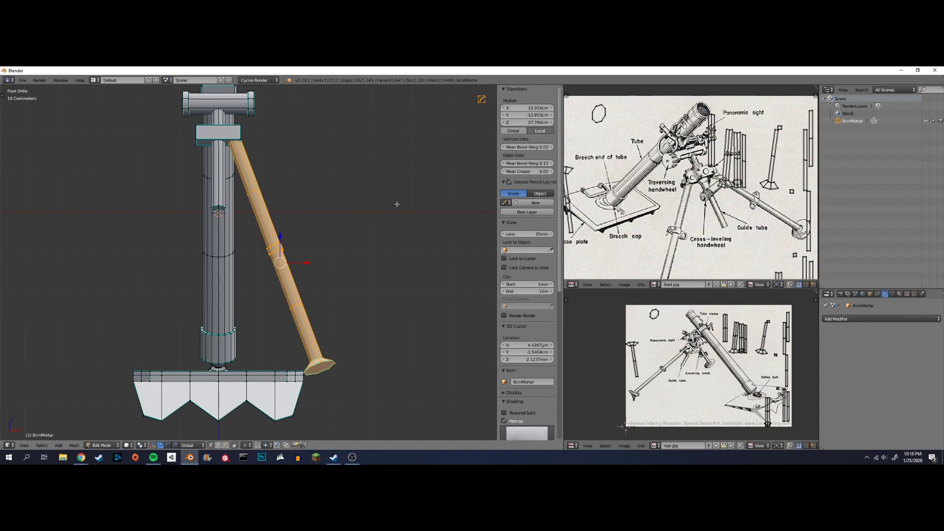
Step: Display the mesh as wireframe and select only the vertices of the leg's foot
key("z")
key("a")
key("c")
scroll(344, 360, "up", 6)
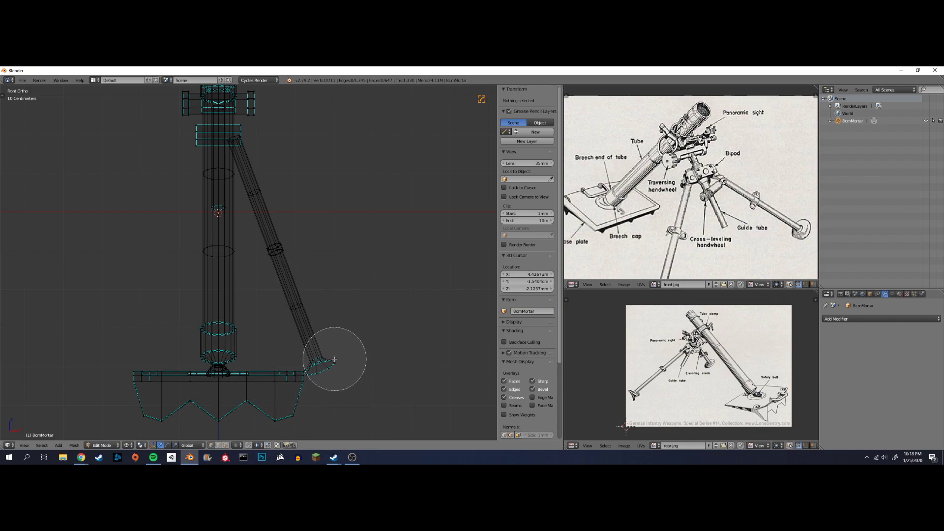
left_click(330, 357)
right_click(334, 358)
middle_click_drag(344, 351, 357, 353)
right_click(293, 367, "shift")
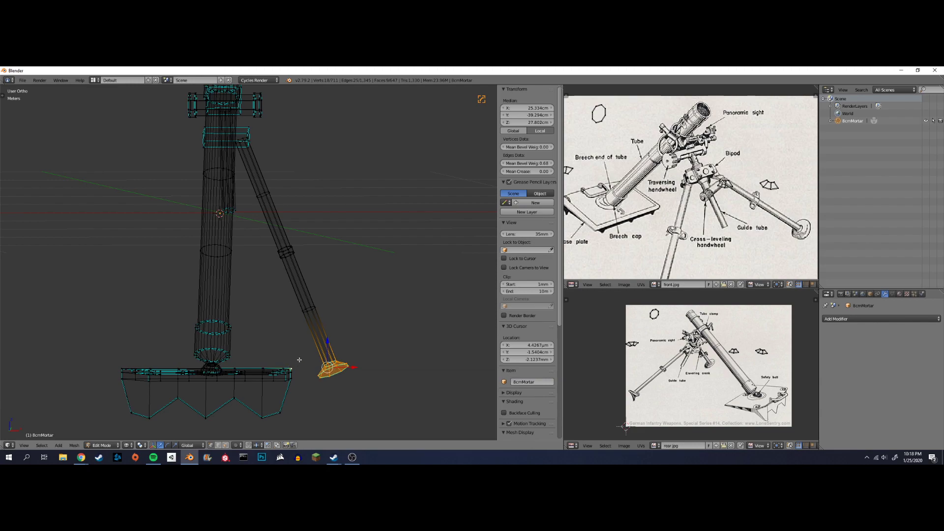
middle_click_drag(294, 362, 361, 301)
right_click(358, 307, "shift")
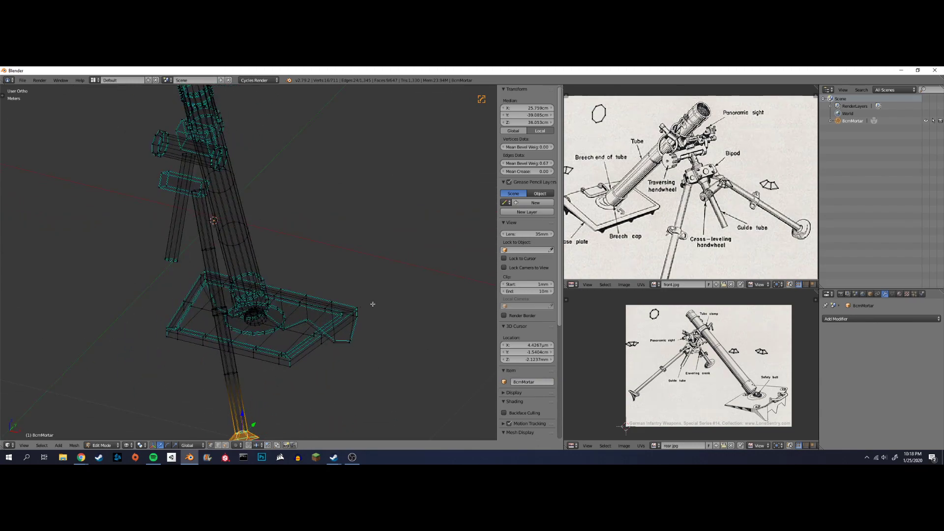
scroll(361, 333, "down", 3)
key("KP_3")
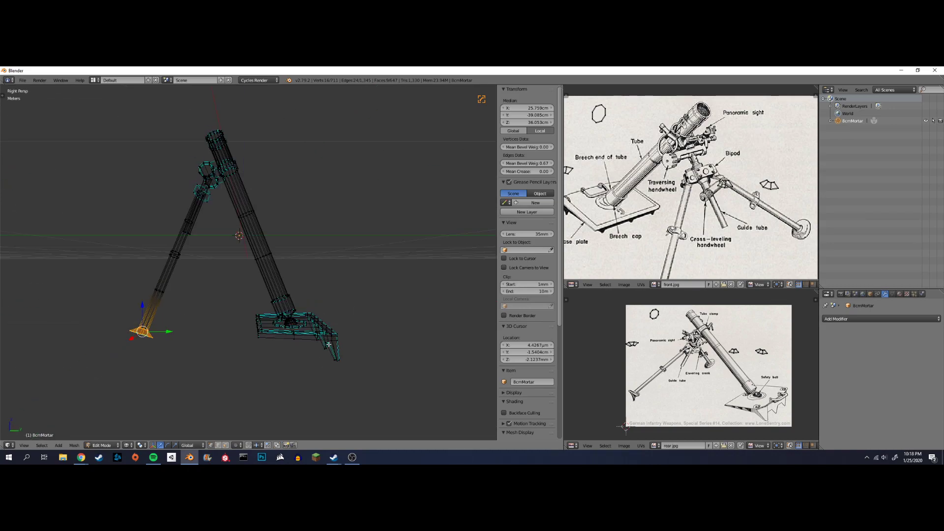
middle_click_drag(324, 341, 347, 327, "shift")
scroll(347, 323, "up", 2)
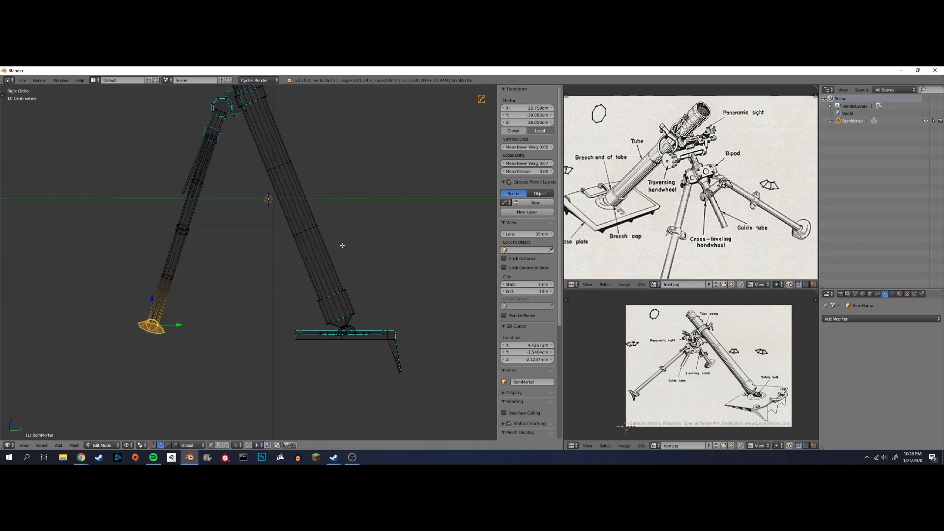
key("g")
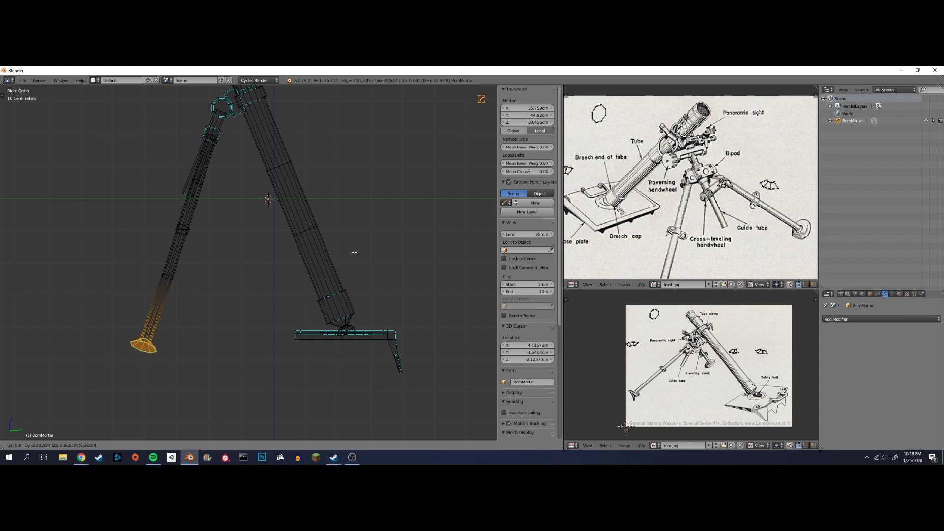
right_click(356, 249)
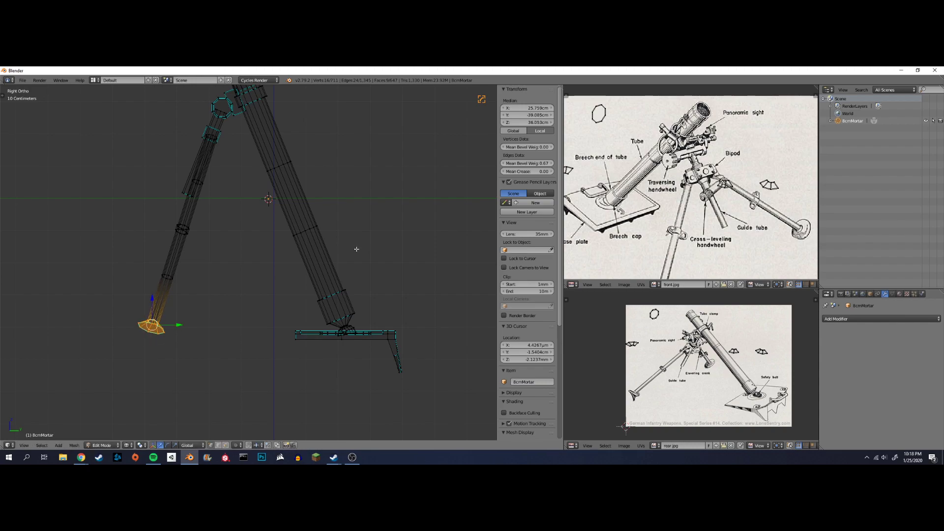
Step: Set the transform orientation to Local
middle_click_drag(238, 303, 280, 276, "shift")
scroll(299, 281, "up", 2)
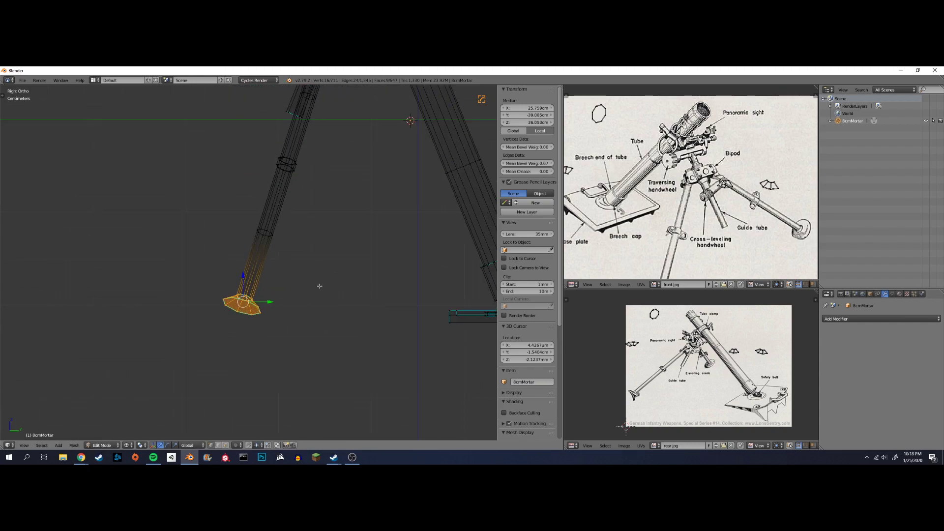
left_click(194, 445)
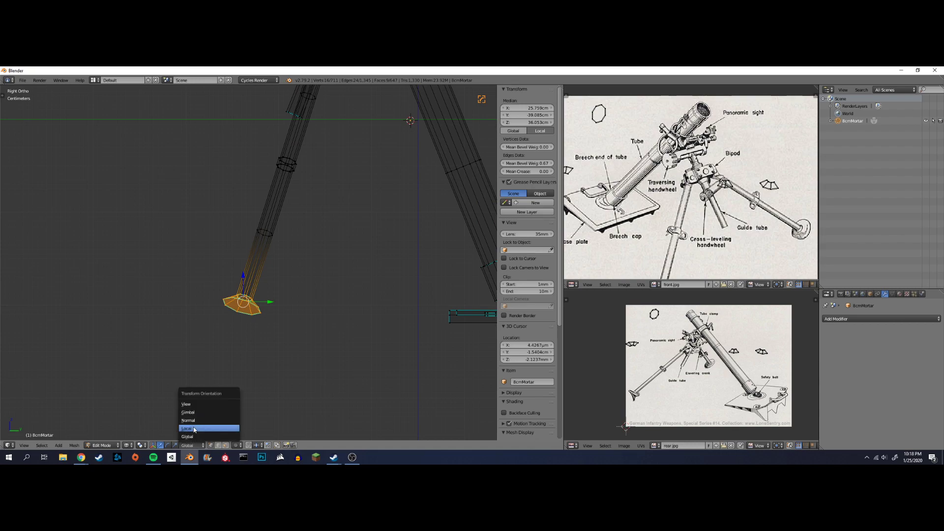
left_click(193, 426)
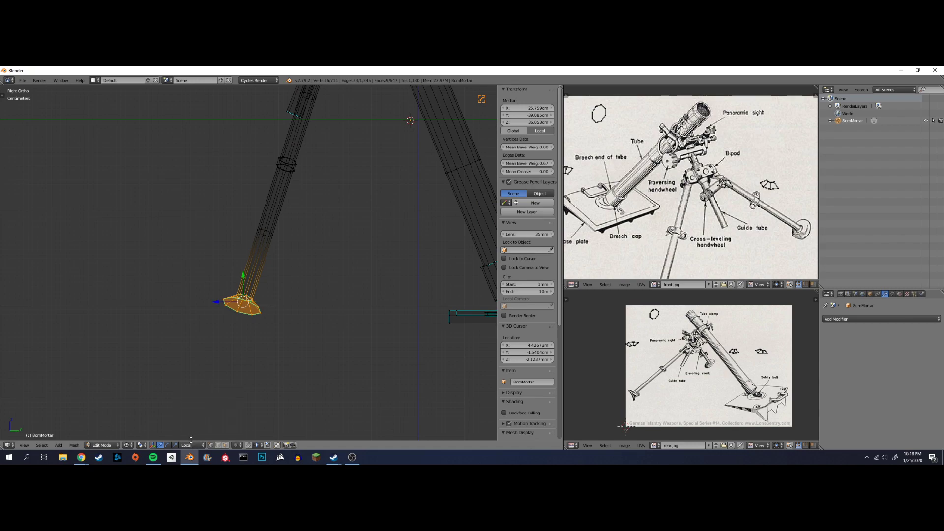
left_click(169, 445)
left_click(161, 446)
Step: Select the whole linked leg and rotate it upright in side view
scroll(300, 332, "down", 3)
key("a")
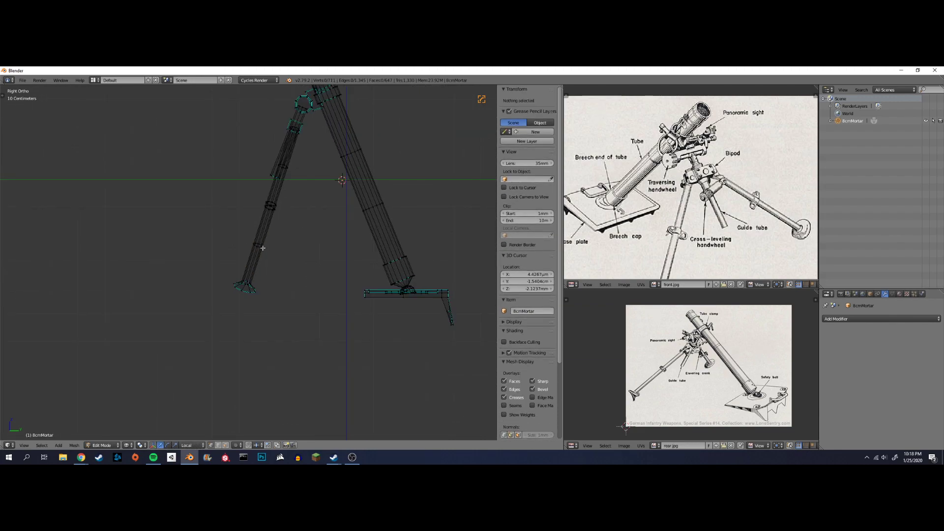
key("l")
scroll(260, 249, "up", 2)
key("r")
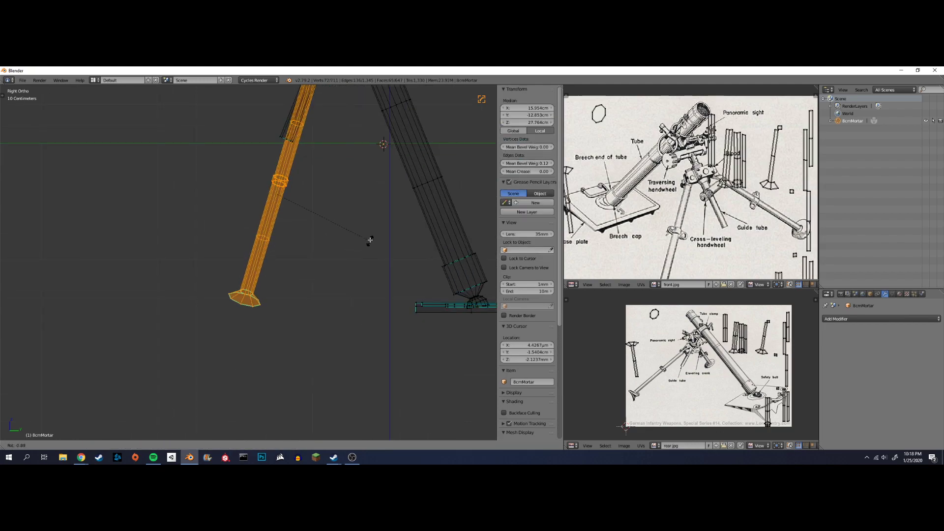
left_click(344, 204)
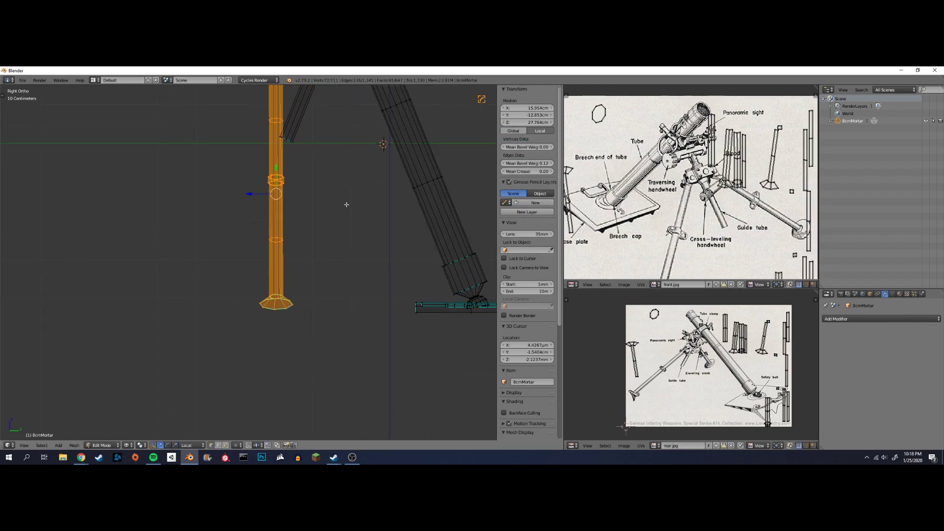
scroll(521, 165, "down", 1)
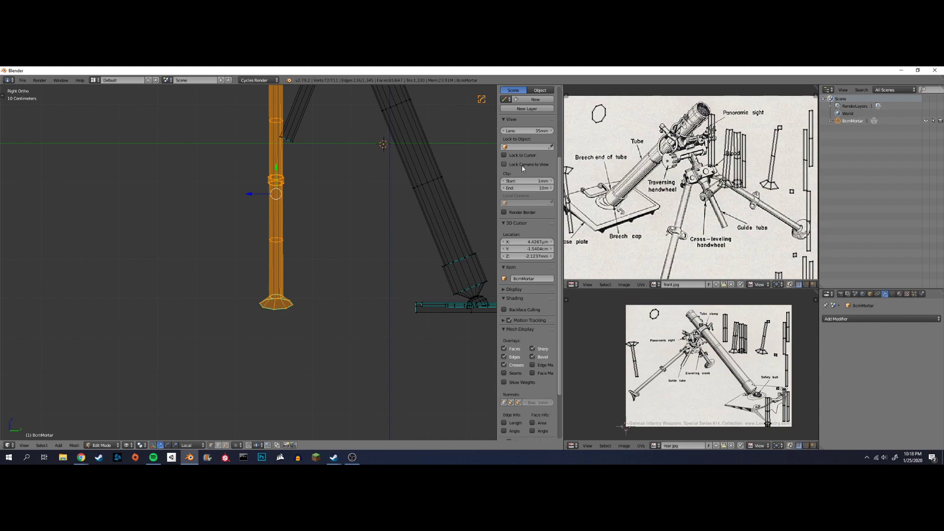
scroll(525, 167, "up", 1)
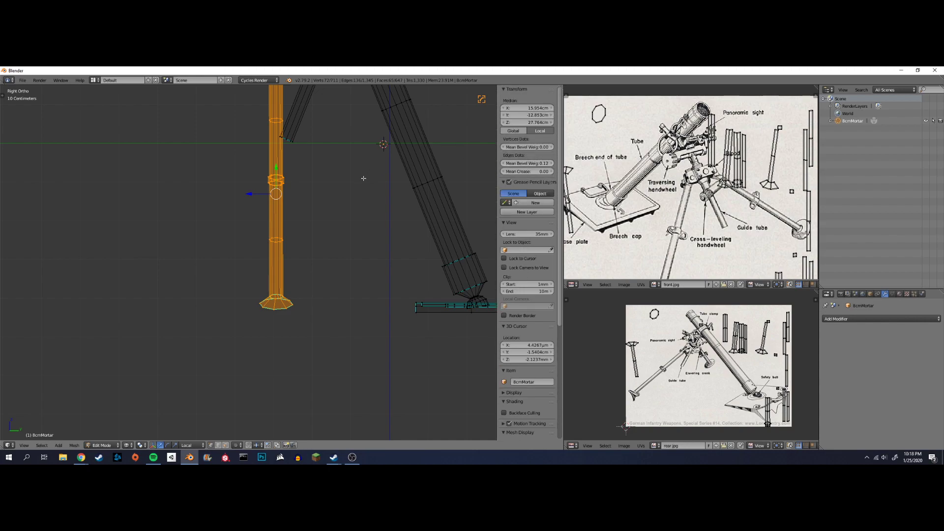
Step: Lengthen the upright leg by scaling it about 1.1 times along the global Z axis
scroll(375, 160, "down", 2)
scroll(375, 159, "up", 3)
scroll(388, 158, "down", 3)
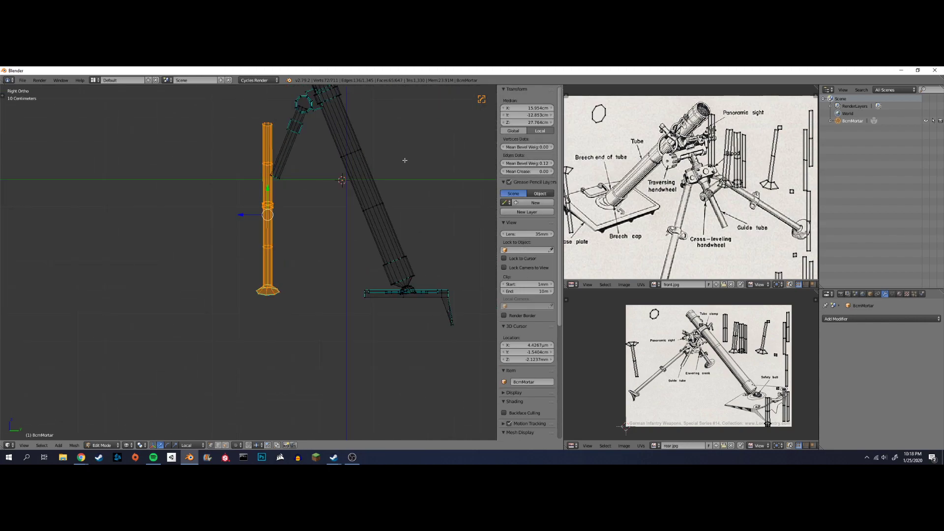
key("s")
key("y")
right_click(424, 162)
key("s")
key("z")
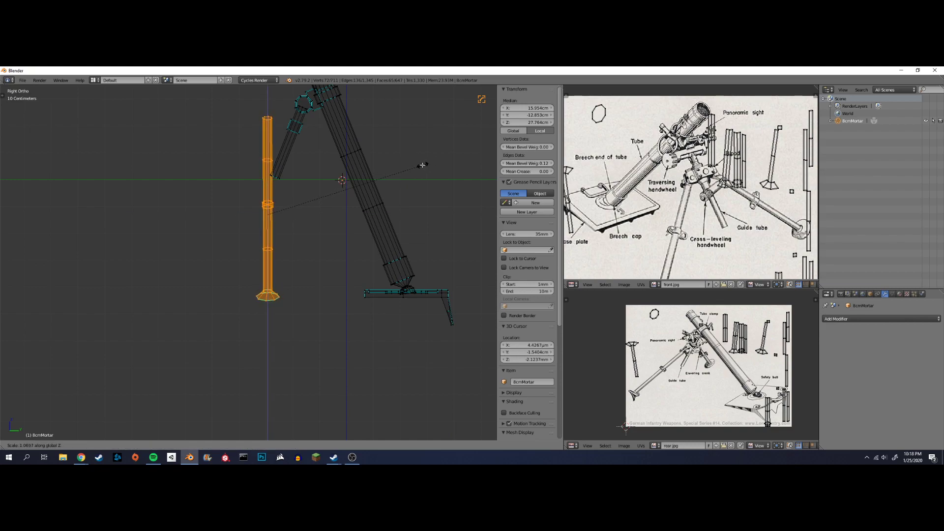
left_click(426, 164)
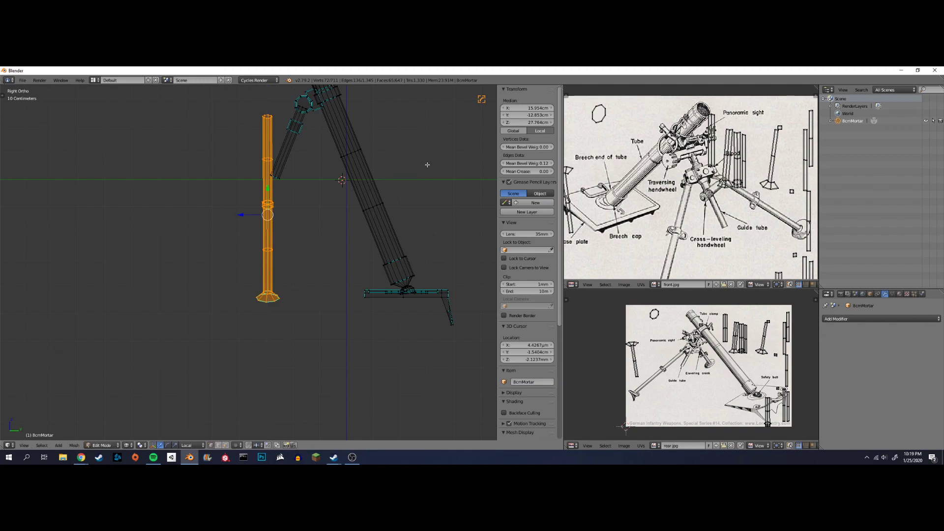
Step: Return to solid shading and tilt the leg about 24° in side view so it slopes outward like the guide tube
key("KP_1")
scroll(429, 164, "up", 2)
middle_click_drag(319, 139, 364, 272, "shift")
key("z")
scroll(385, 241, "up", 1)
scroll(385, 241, "up", 1)
key("KP_3")
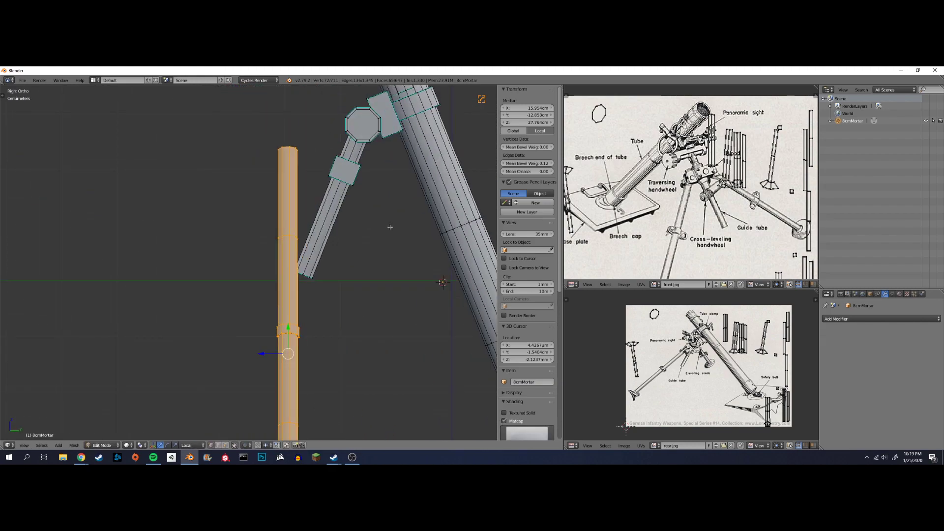
scroll(389, 227, "down", 2)
key("r")
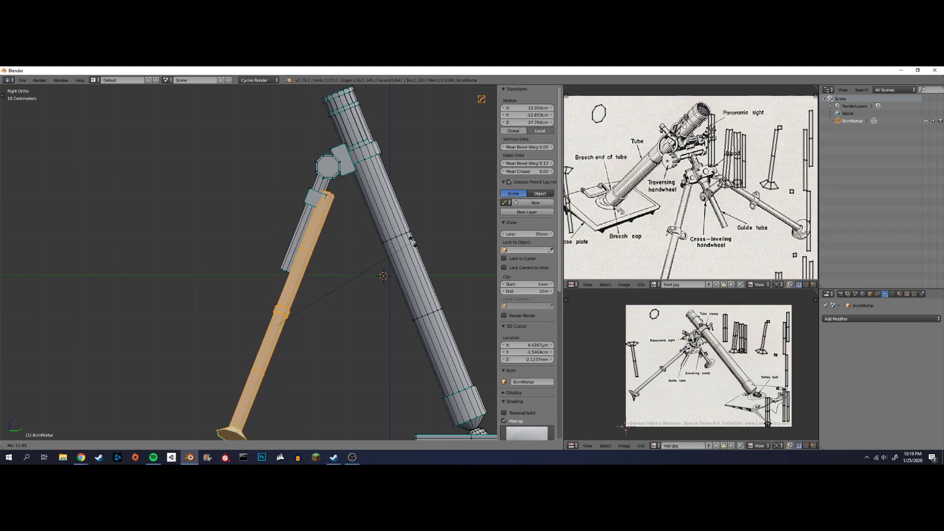
left_click(413, 240)
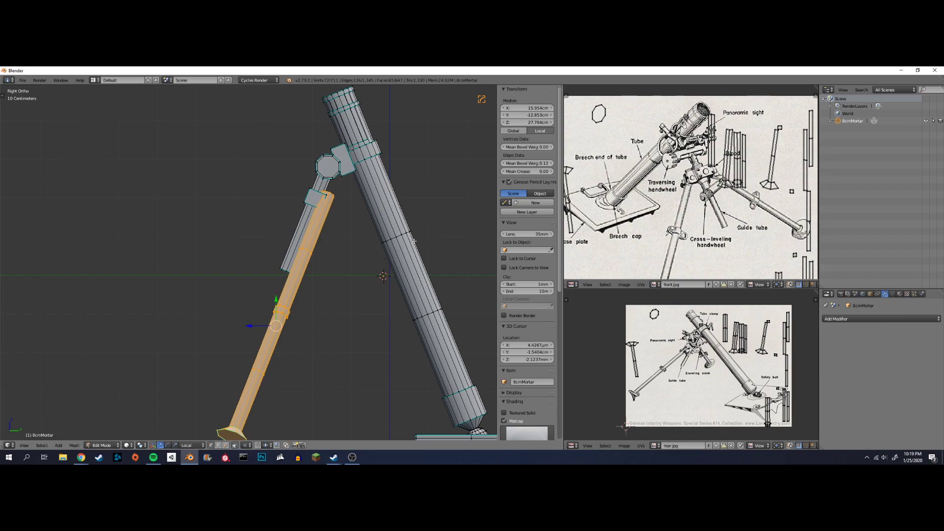
Step: Move the leg's upper end under the bracket block in side view and nudge it slightly inward along X in front view
key("g")
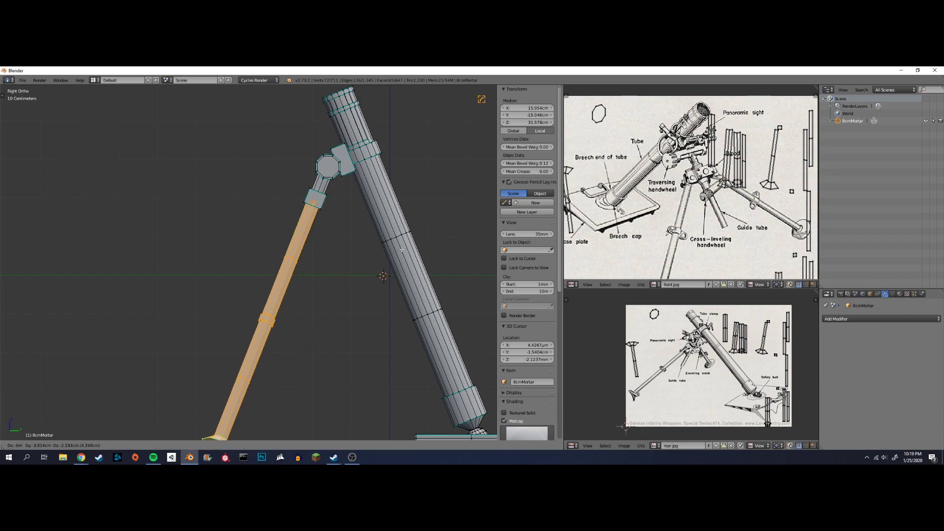
left_click(402, 249)
key("KP_1")
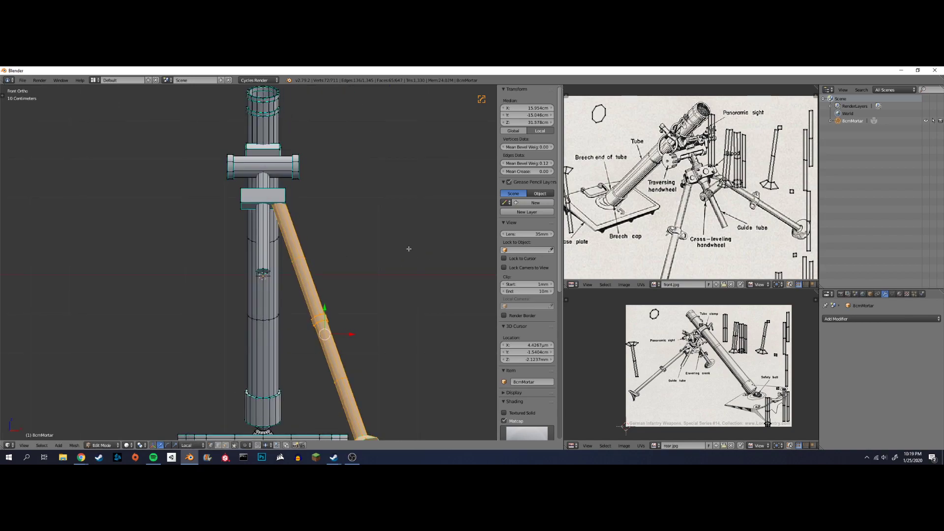
left_click_drag(352, 334, 350, 336)
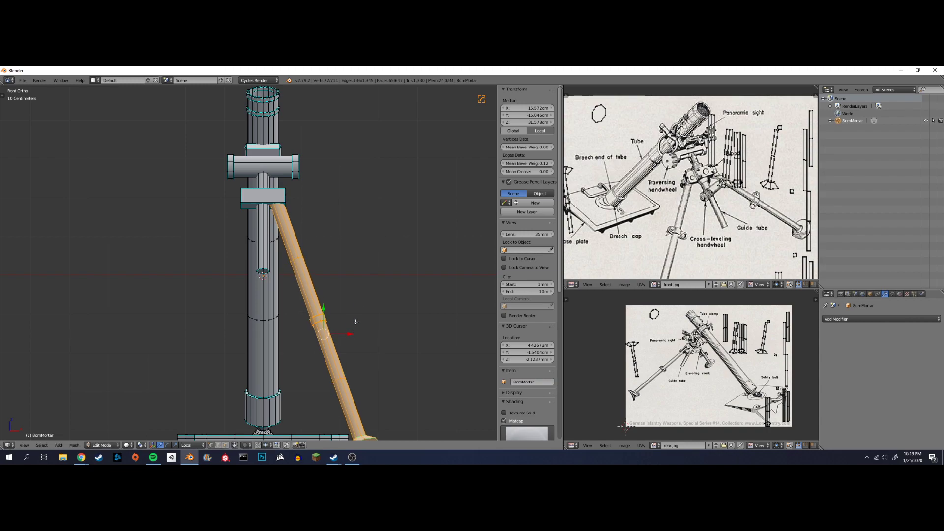
scroll(362, 302, "down", 5)
scroll(302, 342, "up", 3)
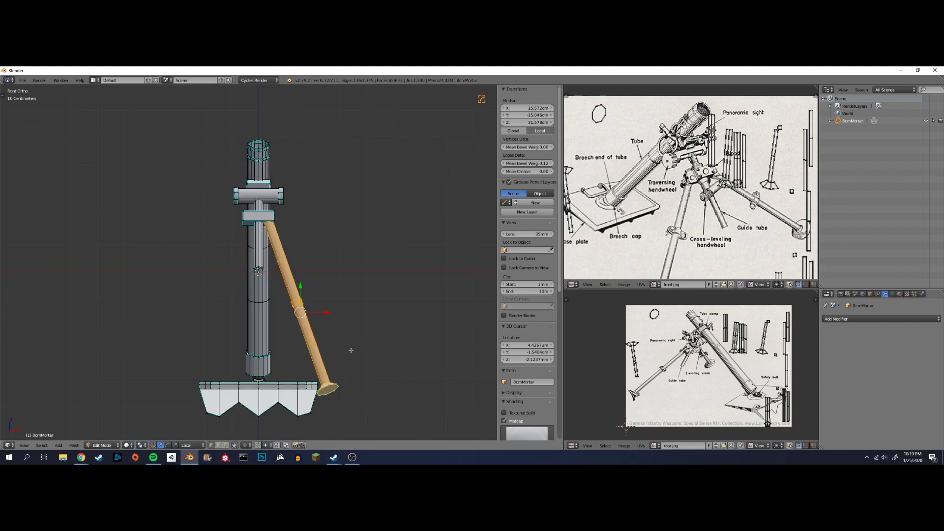
Step: Examine the repositioned leg against the whole mortar from several angles, in and out of Edit Mode
key("z")
middle_click_drag(362, 336, 322, 325)
key("a")
key("Tab")
key("z")
scroll(253, 315, "down", 3)
middle_click_drag(253, 317, 362, 309)
key("a")
scroll(290, 290, "up", 3)
right_click(279, 277)
key("Tab")
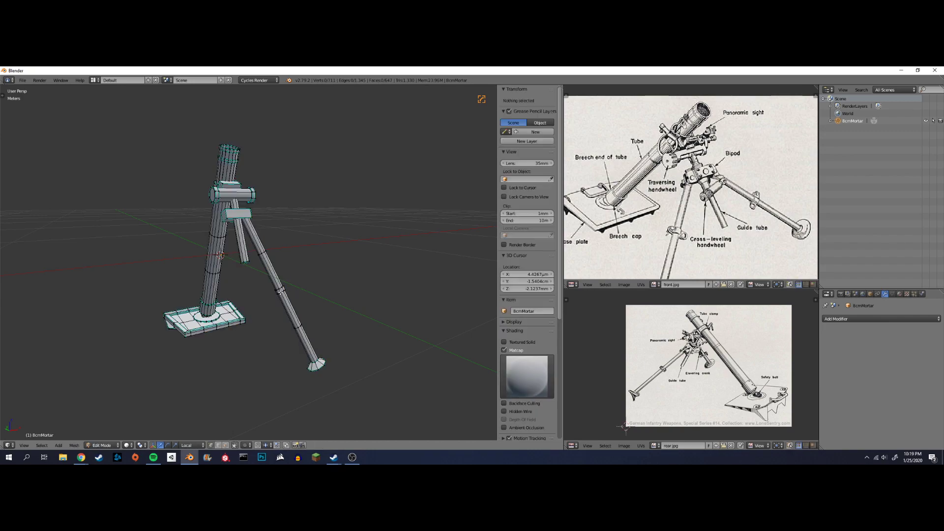
Step: Select the whole linked leg and duplicate it in place
key("l")
middle_click_drag(386, 290, 344, 289)
scroll(366, 300, "up", 2)
key("shift+d")
right_click(372, 298)
scroll(372, 297, "down", 2)
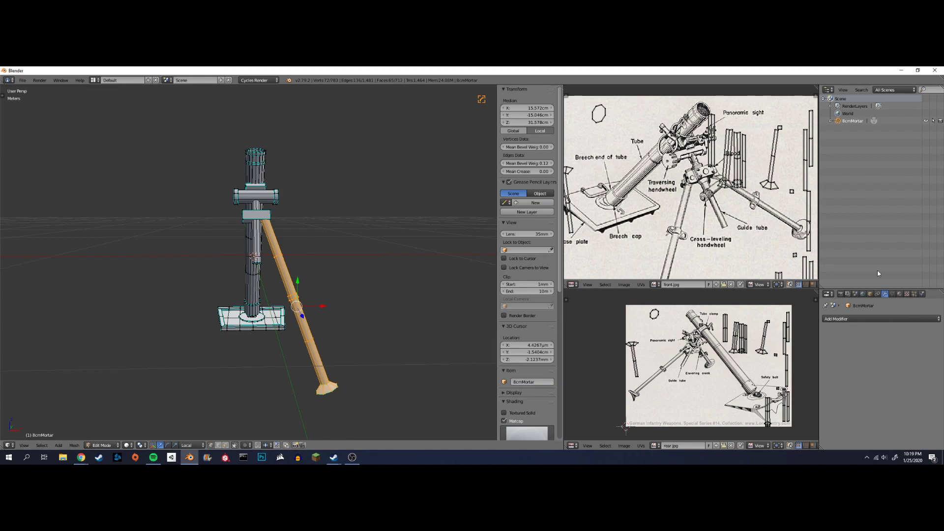
scroll(374, 321, "up", 1)
key("KP_5")
key("KP_5")
key("KP_5")
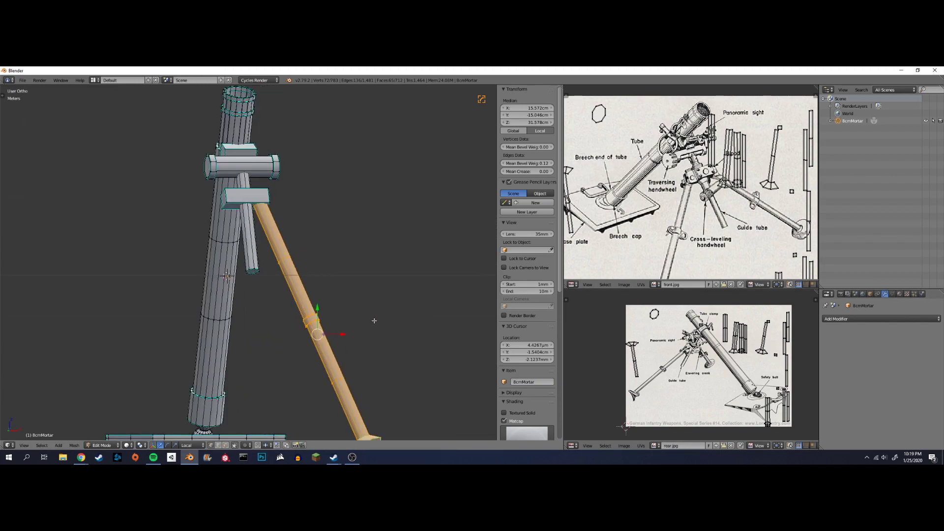
Step: In front view, duplicate the leg and move the copy along local X past the tube to about X -11.2 cm
key("KP_1")
key("KP_5")
key("KP_5")
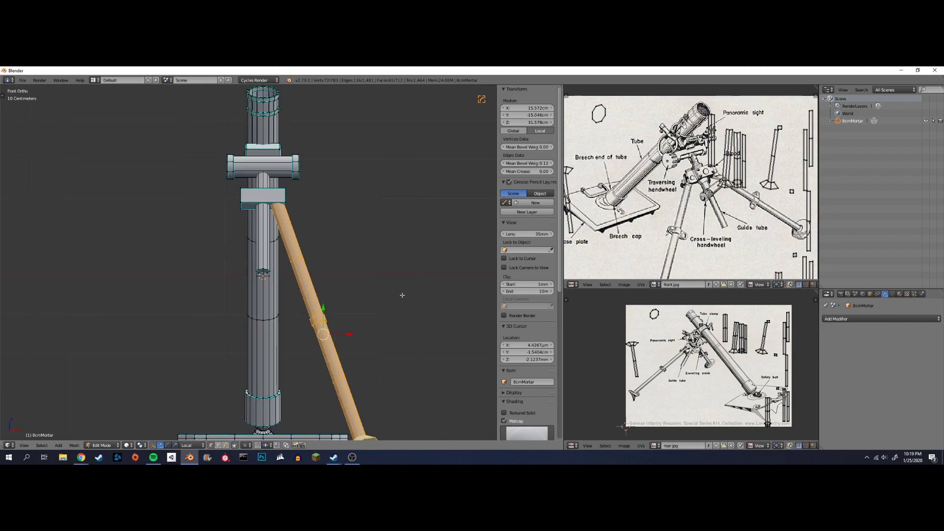
scroll(365, 296, "down", 2)
key("shift+d")
key("x")
key("x")
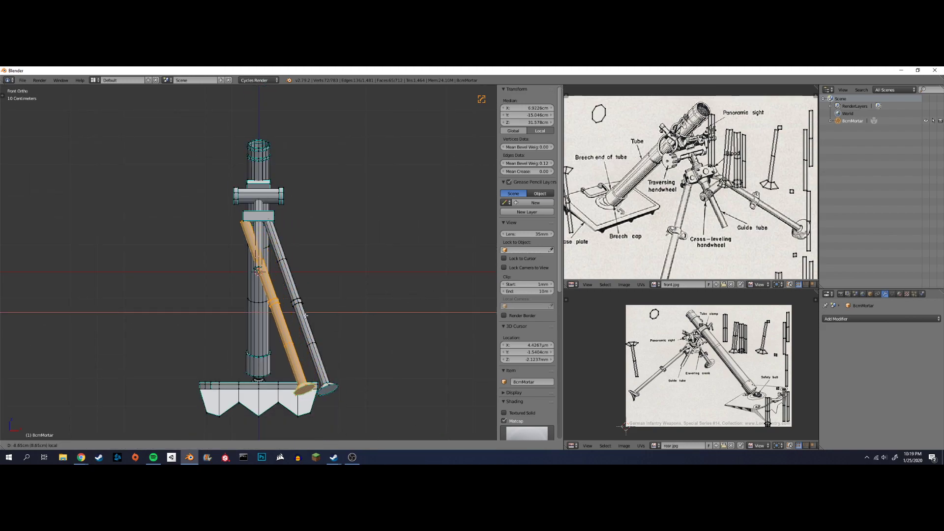
left_click(266, 310)
scroll(348, 204, "up", 2)
scroll(337, 194, "down", 2)
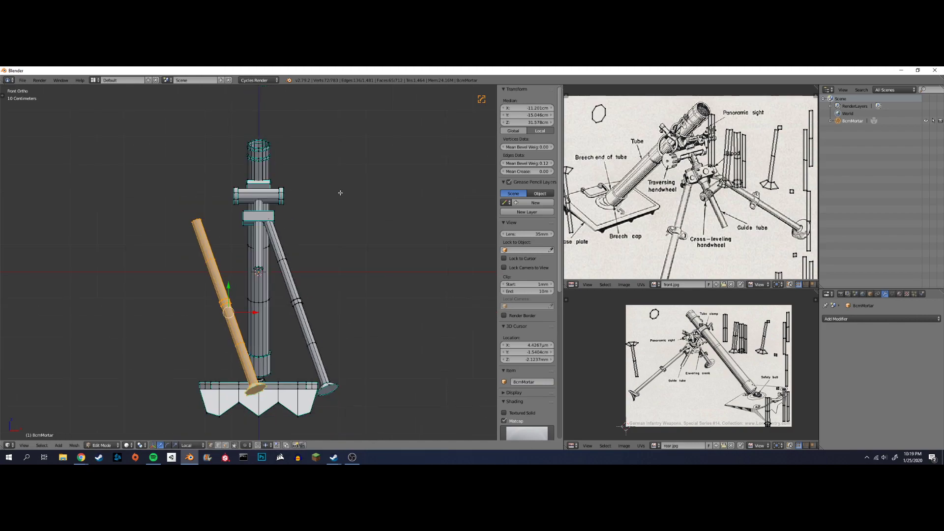
Step: Rotate the duplicated leg about 33° to slope outward opposite the first, and shift it along local X to about -13 cm
key("r")
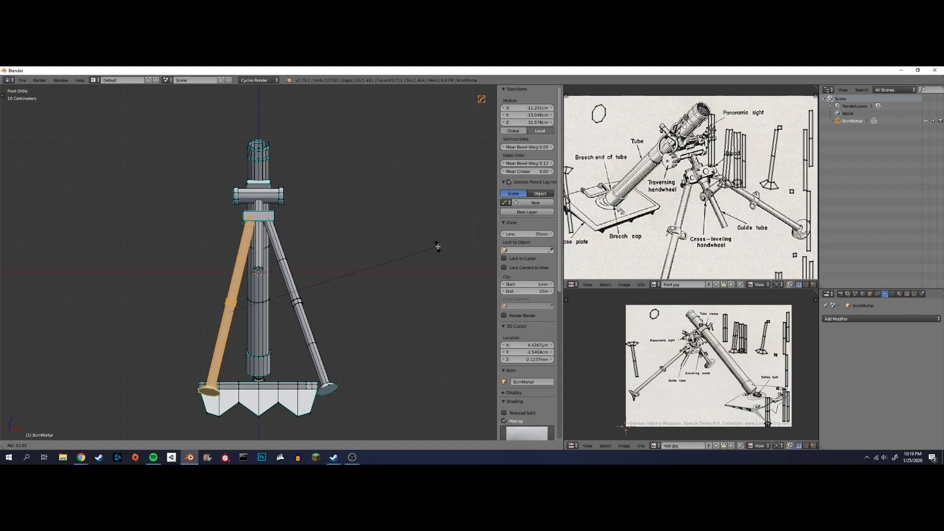
left_click(441, 250)
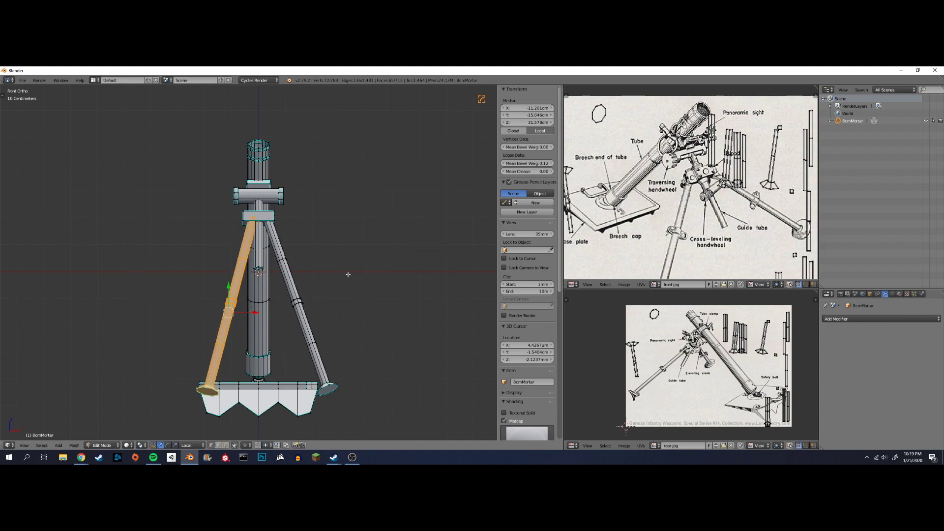
key("g")
key("x")
key("x")
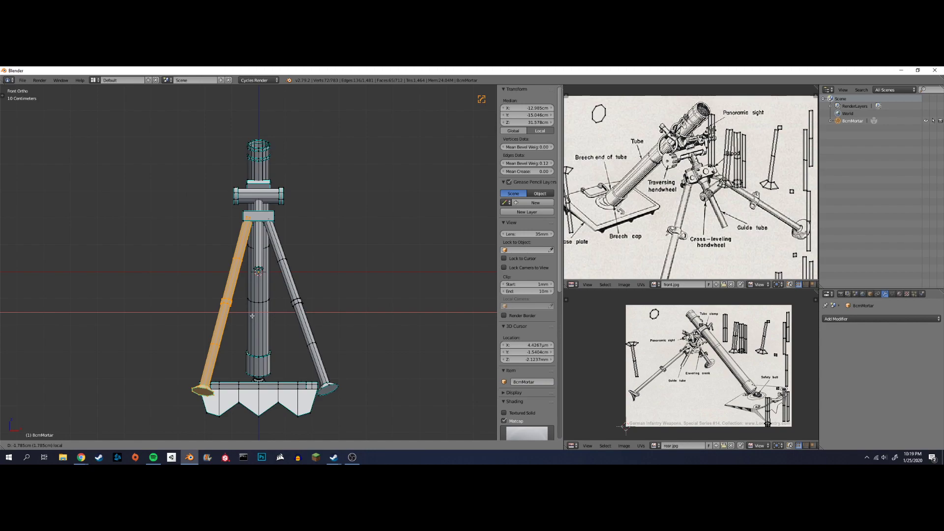
left_click(252, 315)
Step: Fine-tune the copied leg's tilt and X position to about -15.6 cm, fitting its upper end under the bracket and mirroring the first leg
key("r")
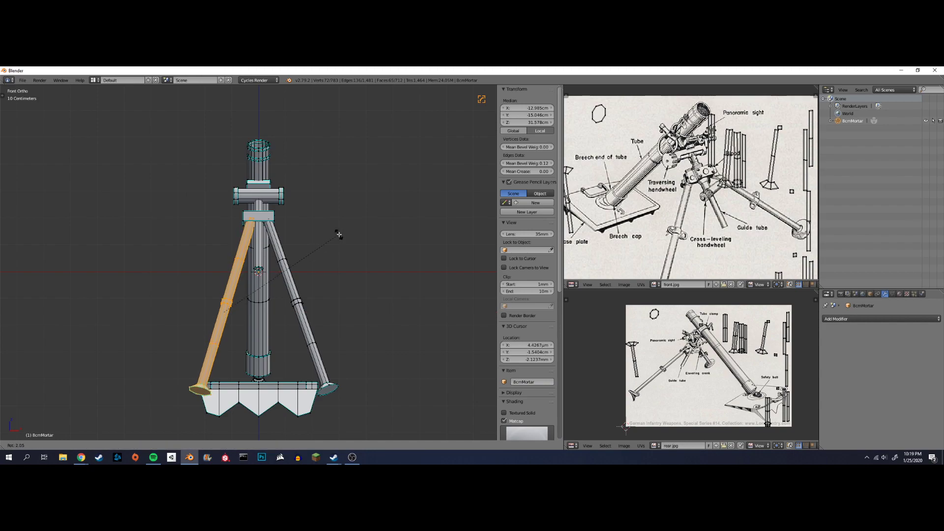
left_click(340, 234)
mouse_move(251, 310)
left_mouse_down()
mouse_move(241, 312)
mouse_move(247, 309)
left_mouse_up()
key("r")
left_click(325, 275)
key("r")
left_click(331, 280)
key("r")
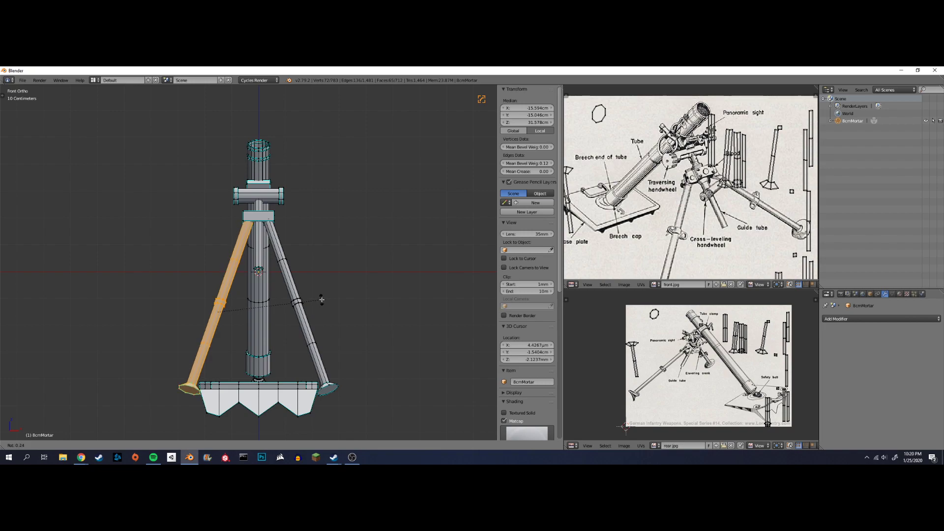
left_click(321, 299)
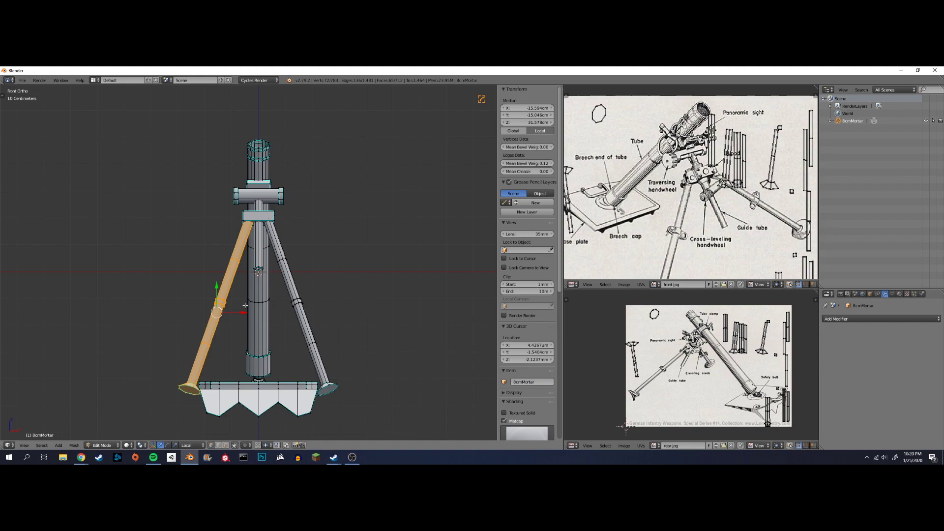
left_click_drag(242, 313, 242, 312)
Step: Examine both bipod legs against the whole mortar from several angles, in and out of Edit Mode
key("z")
key("z")
middle_click_drag(337, 311, 323, 288)
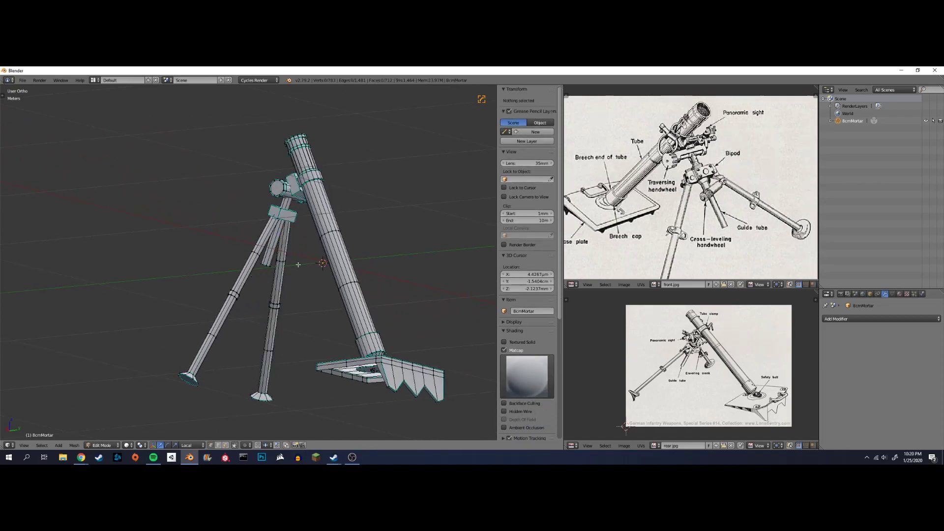
key("Tab")
key("KP_5")
middle_click_drag(367, 281, 312, 302)
key("Tab")
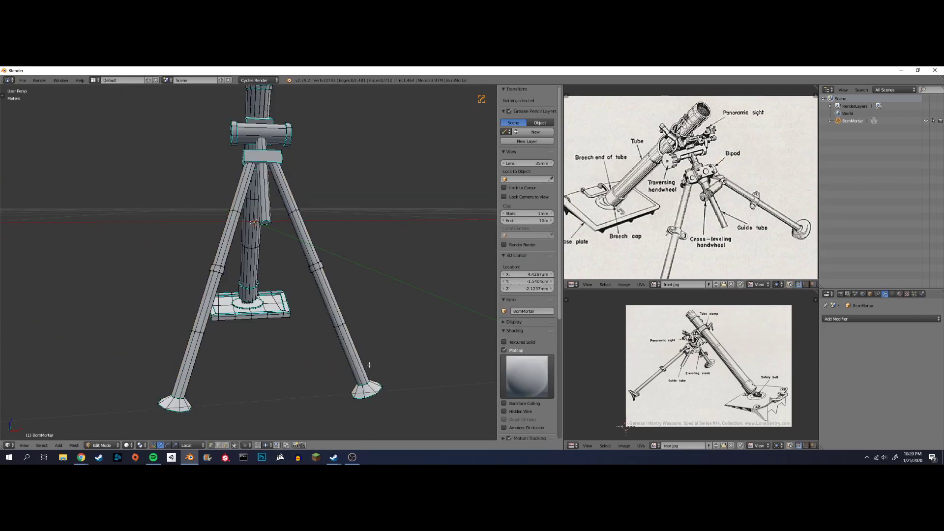
middle_click_drag(337, 216, 359, 302, "shift")
key("z")
key("z")
scroll(339, 221, "down", 3)
Step: Select the entire mesh and unwrap it with Smart UV Project at a 66° angle limit, with Stretch to UV Bounds enabled
key("a")
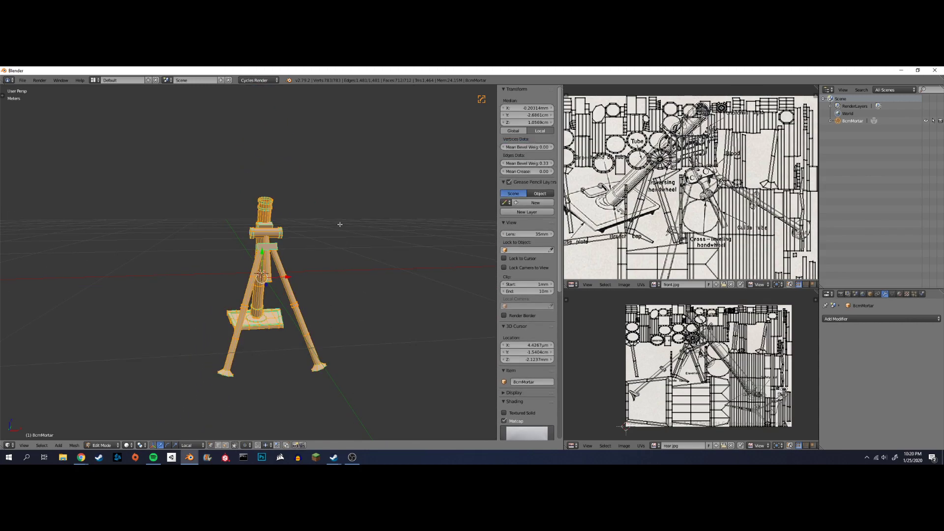
key("u")
left_click(339, 223)
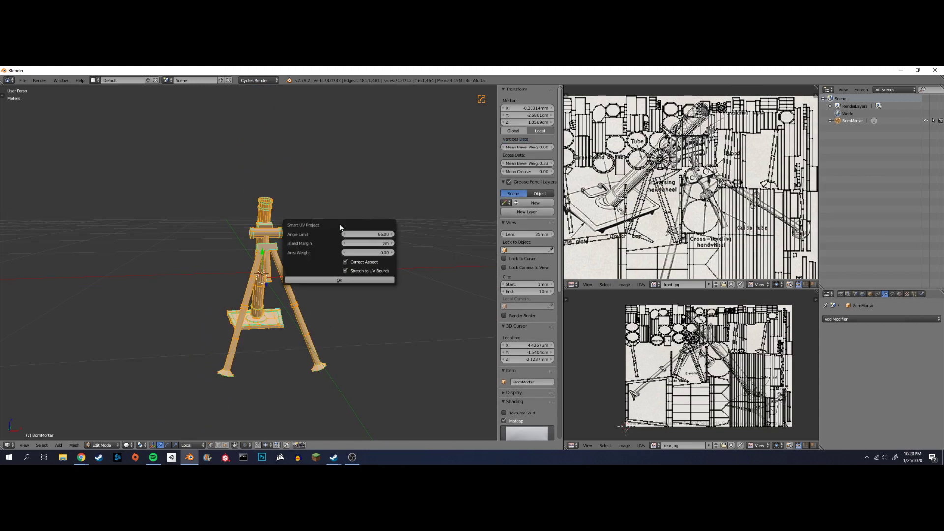
left_click(334, 280)
key("z")
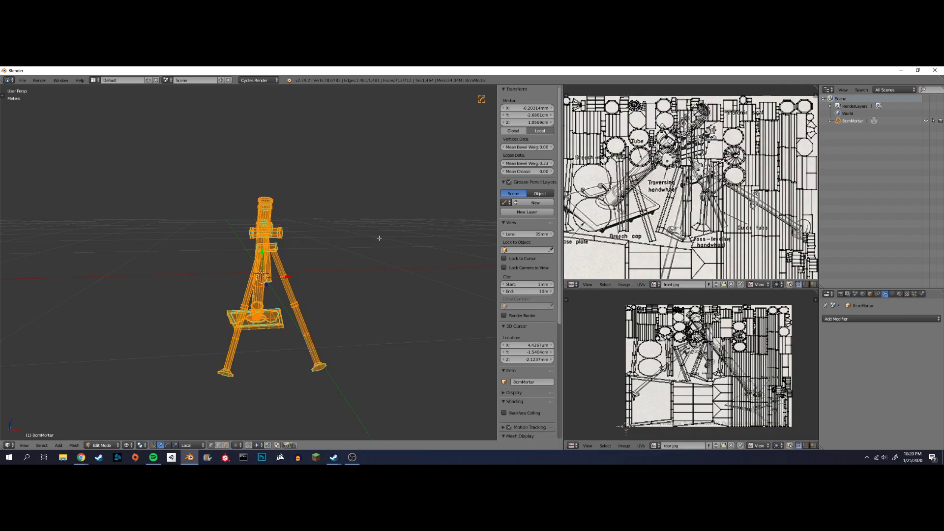
key("z")
key("x")
key("Escape")
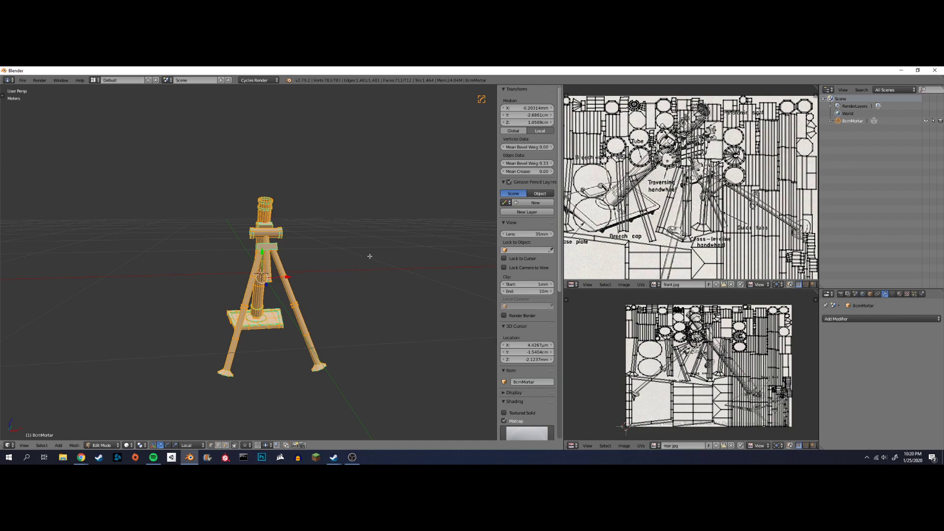
Step: Unwrap the whole mesh again with Smart UV Project, this time with Stretch to UV Bounds disabled
key("u")
left_click(369, 256)
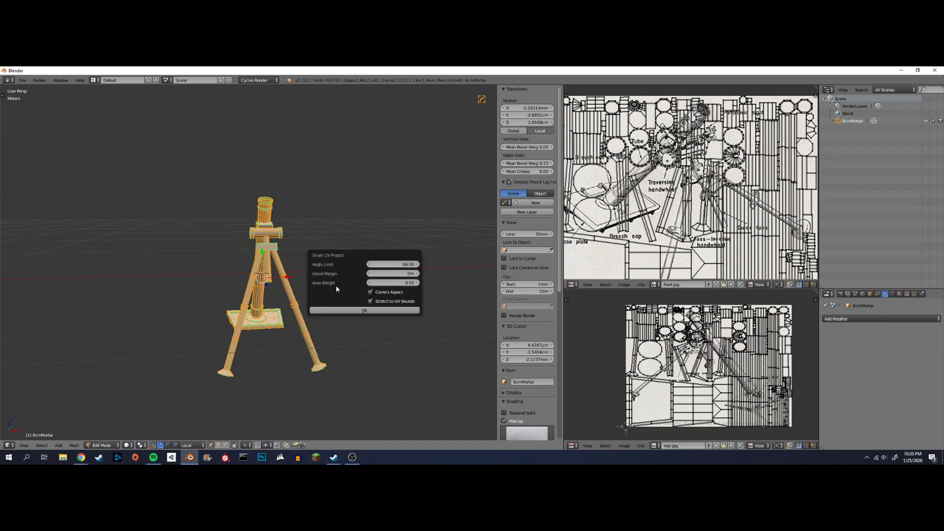
left_click(370, 301)
left_click(376, 309)
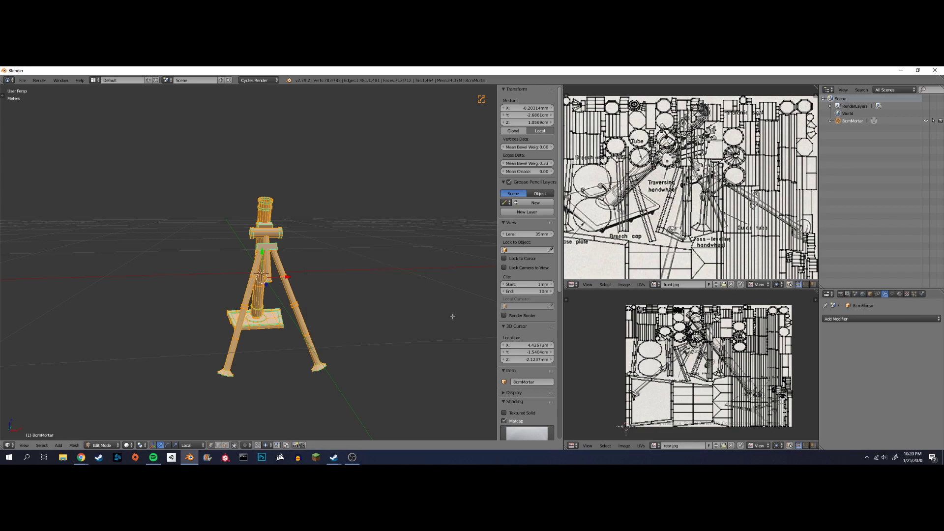
key("u")
key("Escape")
key("u")
left_click(399, 276)
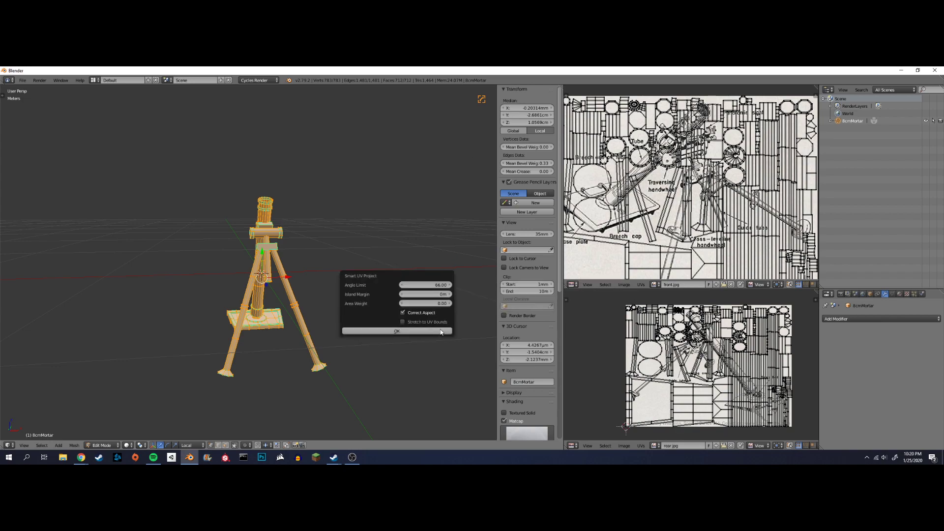
left_click(399, 330)
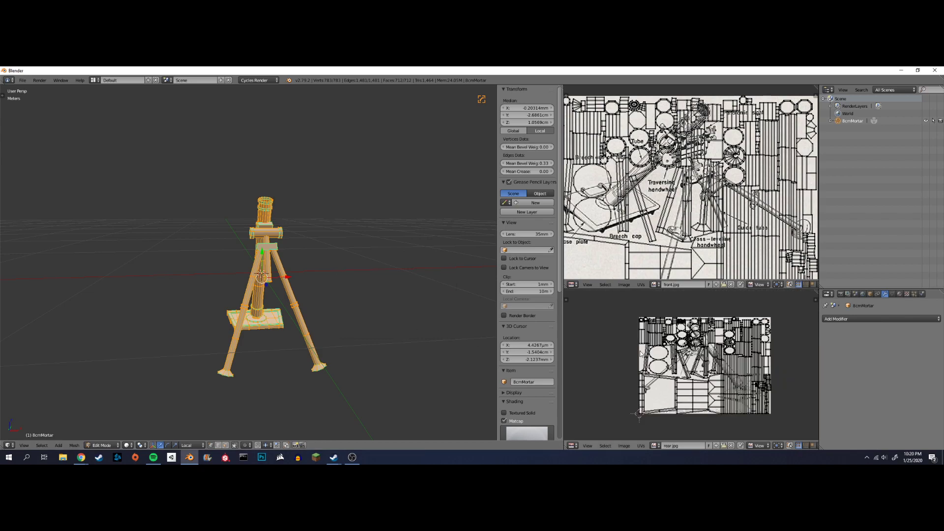
Step: Deselect the mesh, return to Object Mode and apply the mortar's scale
key("z")
key("z")
middle_click_drag(347, 272, 392, 280)
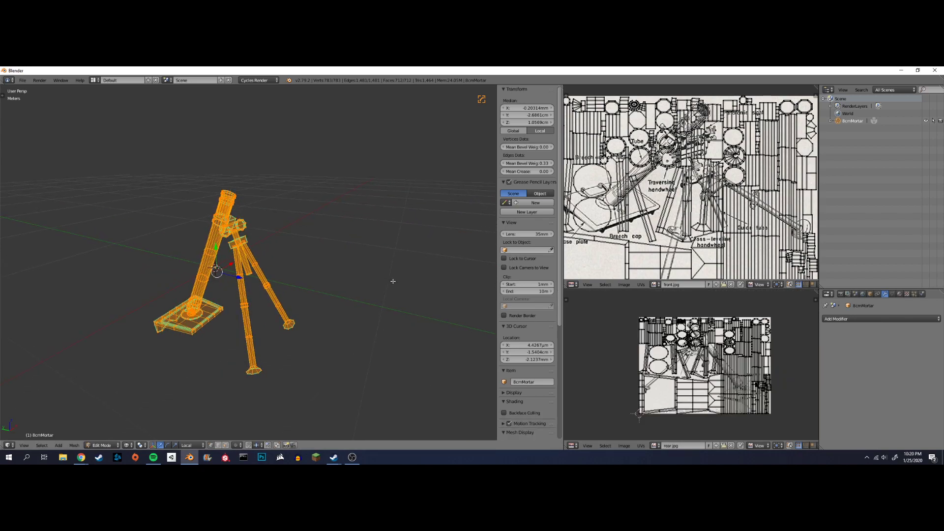
key("a")
key("Tab")
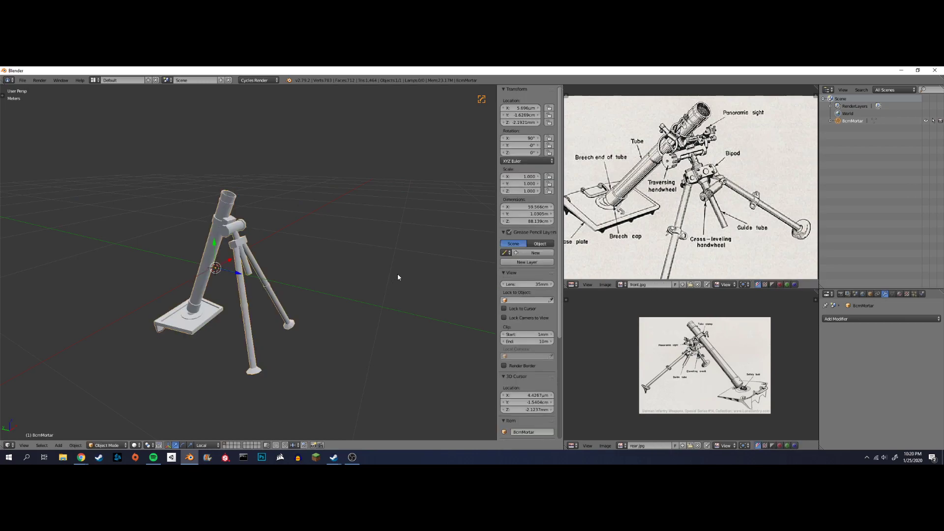
middle_click_drag(398, 276, 333, 226)
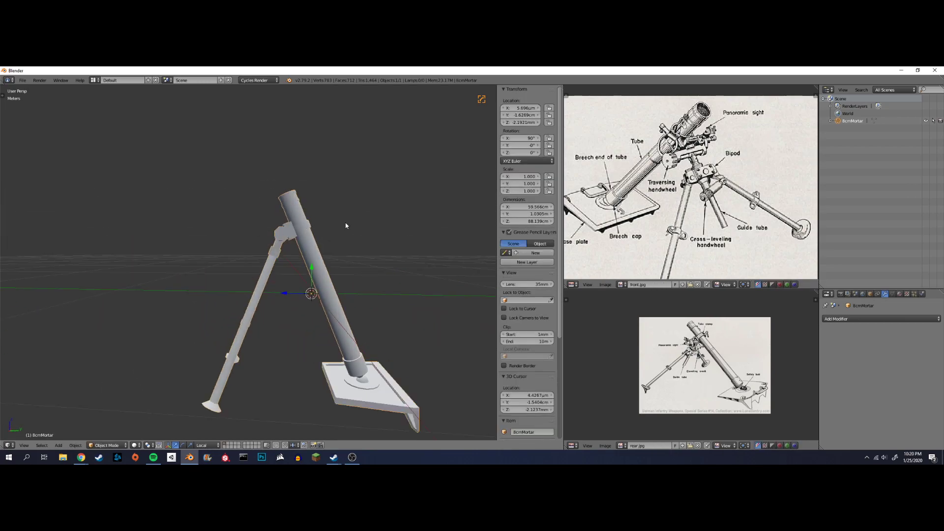
scroll(396, 236, "down", 2)
key("ctrl+a")
left_click(388, 245)
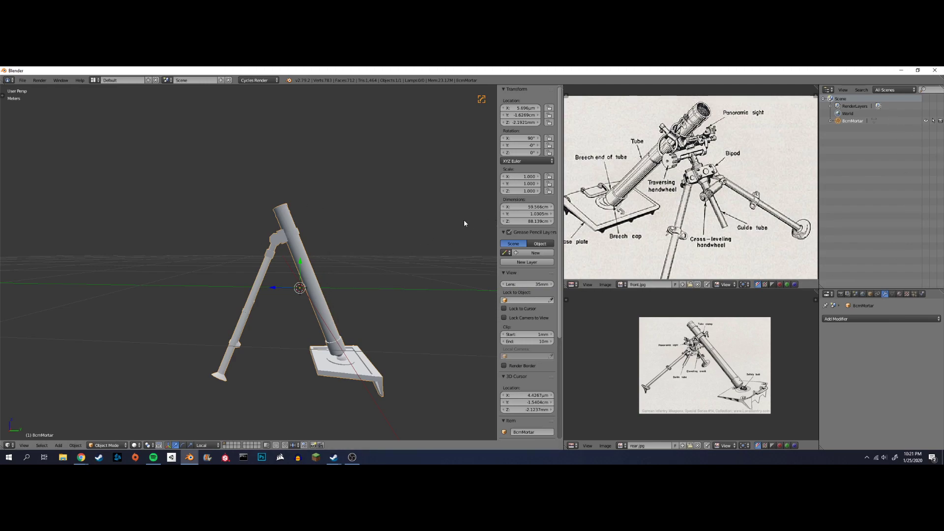
Step: Save the project as 8cmMortar.blend in the 8cmMortar folder inside OMAHA on the Desktop
left_click(23, 80)
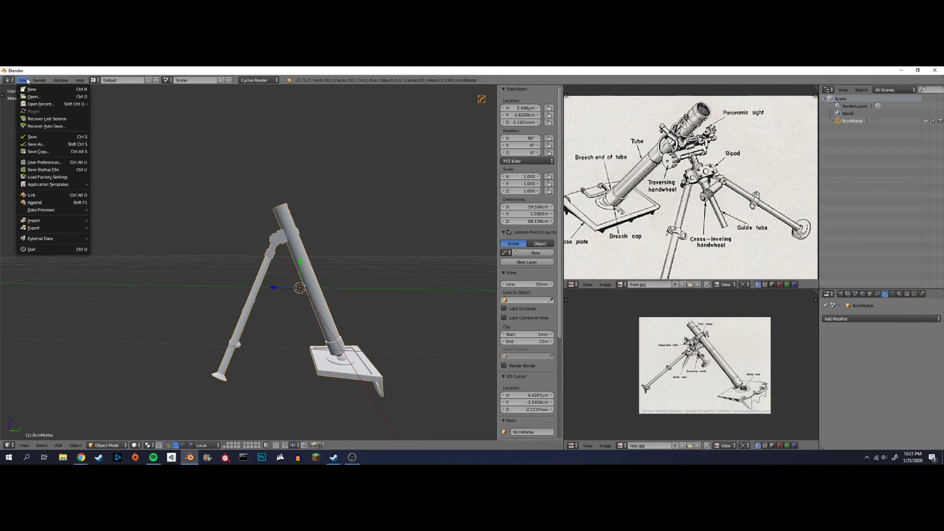
left_click(40, 136)
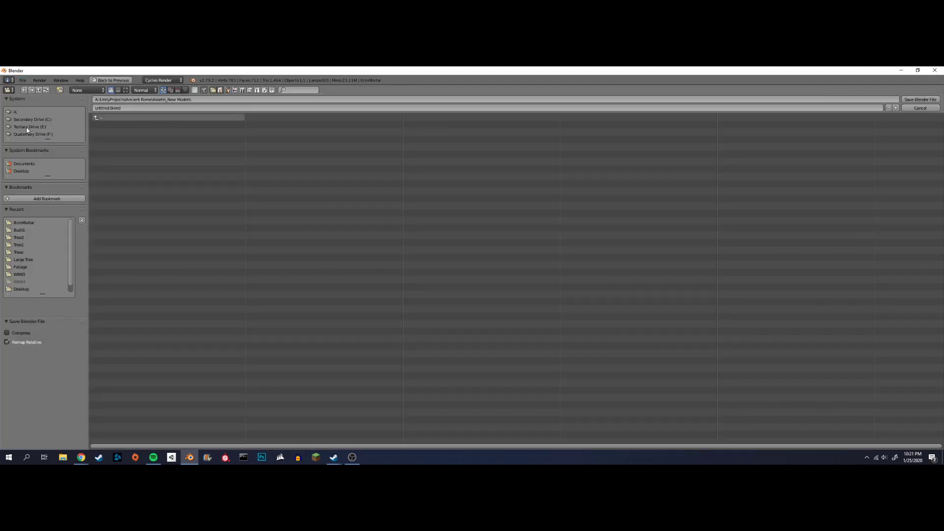
left_click(22, 170)
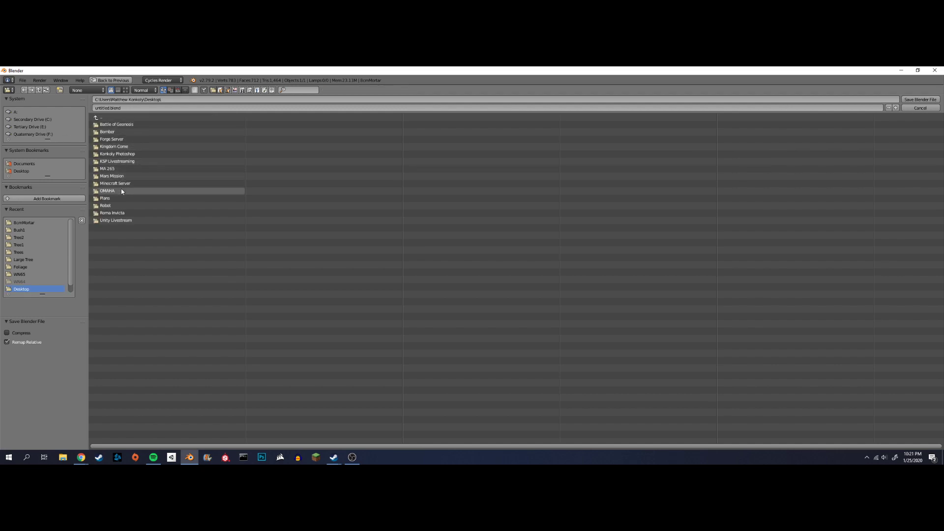
left_click(107, 190)
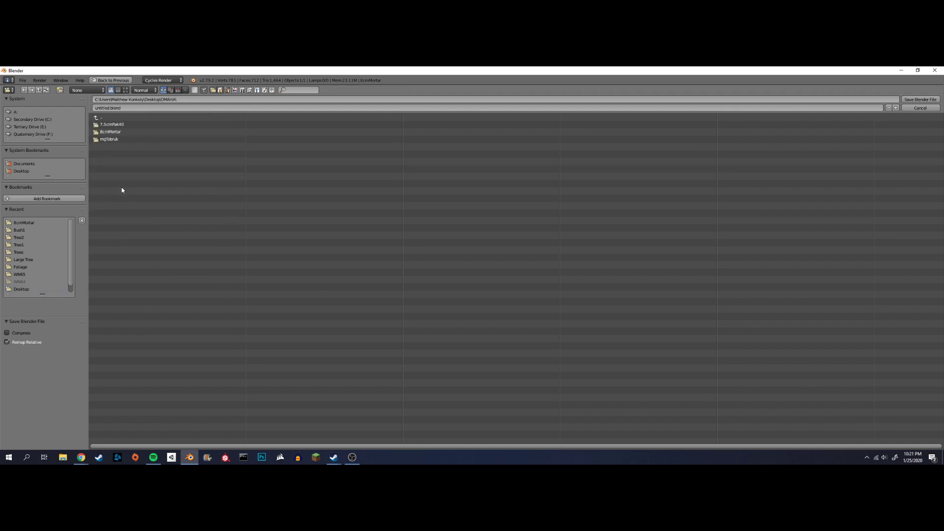
left_click(129, 134)
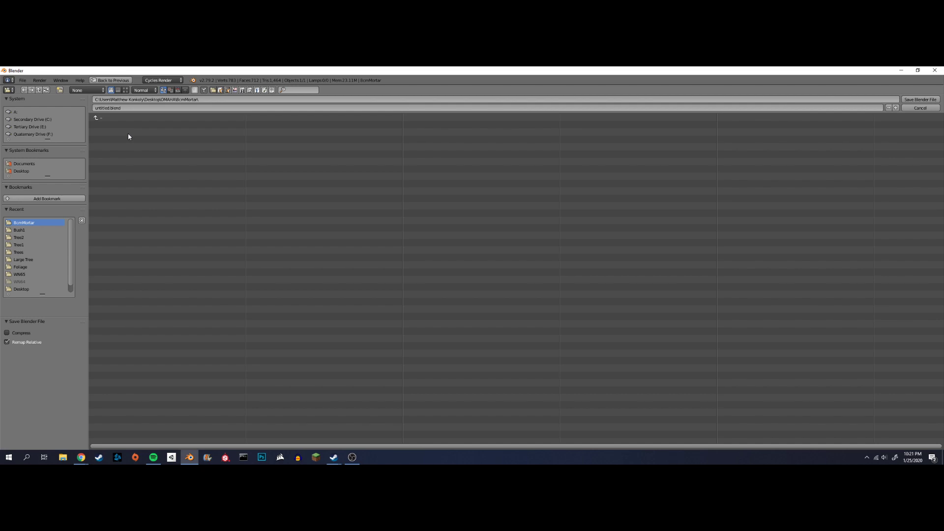
left_click(139, 108)
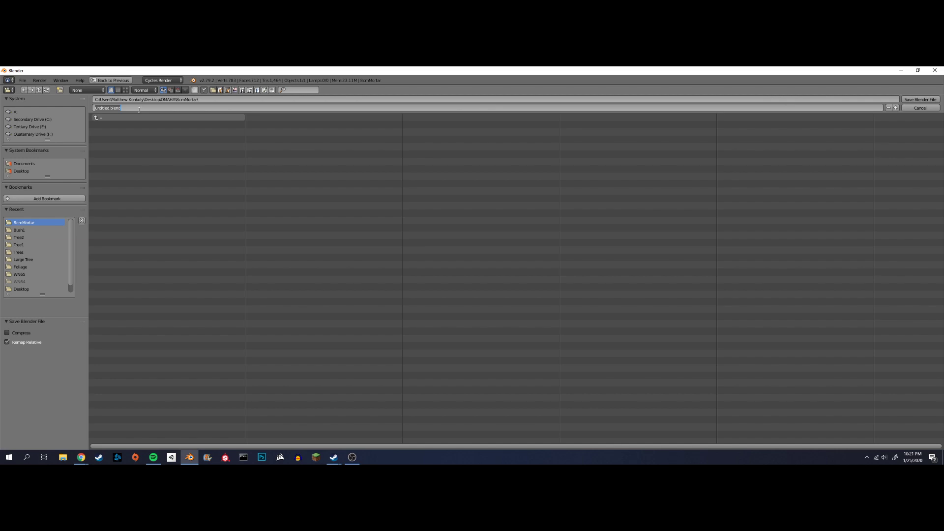
type("8c")
key("Return")
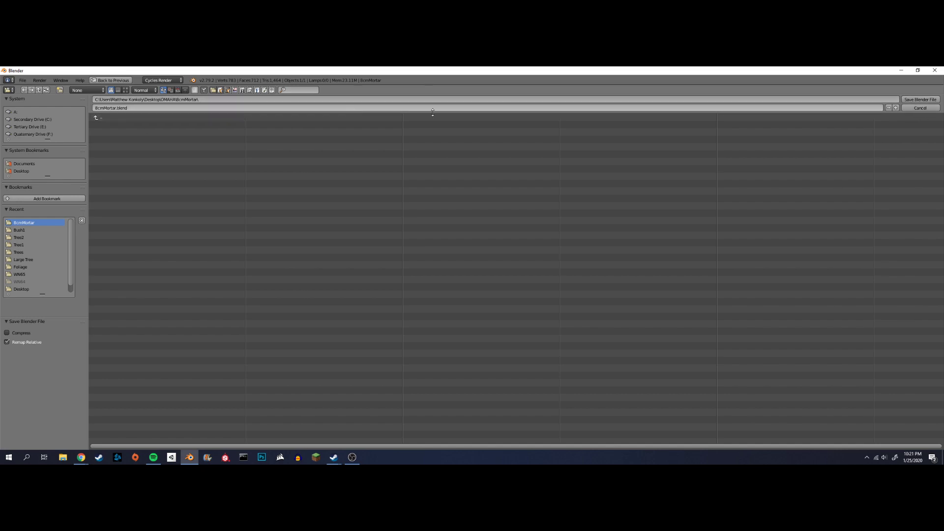
left_click(917, 99)
Step: Export the mortar as an FBX file to the 8cmMortar folder, with _export in the file name
left_click(27, 80)
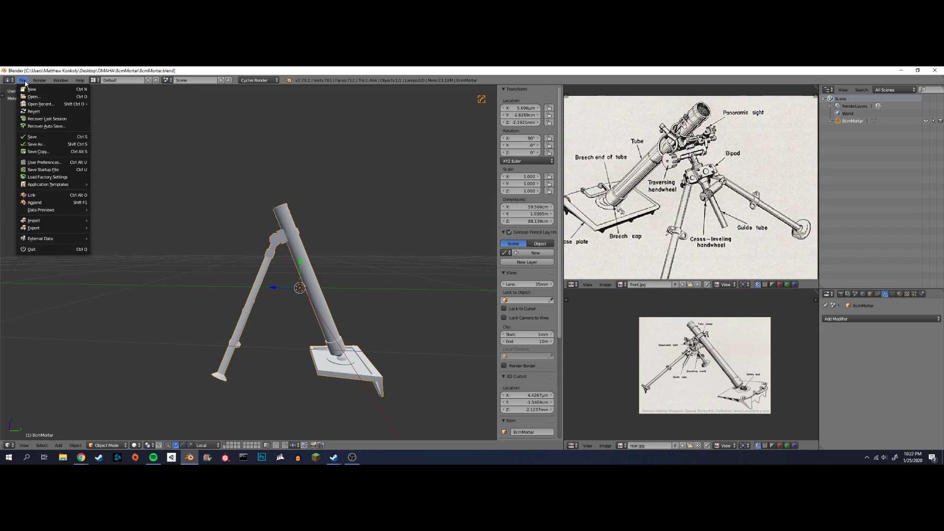
mouse_move(50, 228)
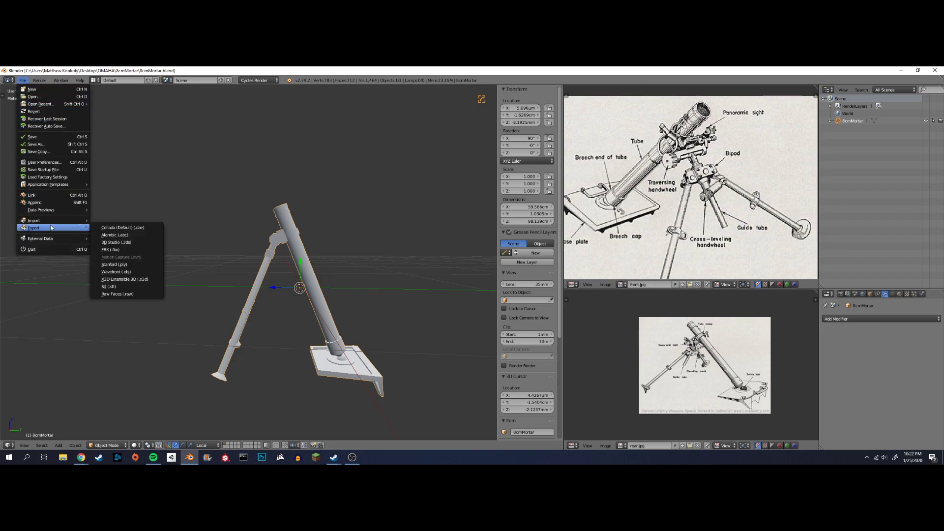
left_click(125, 249)
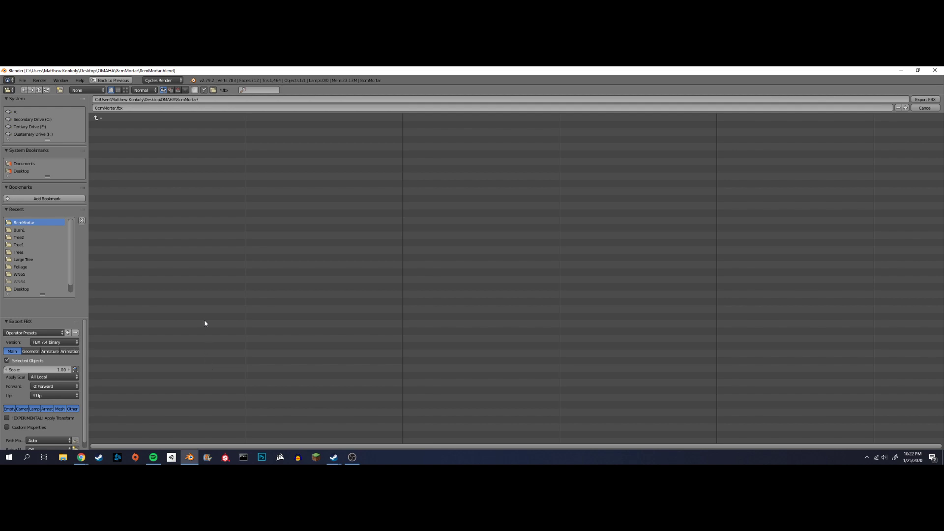
left_click(128, 109)
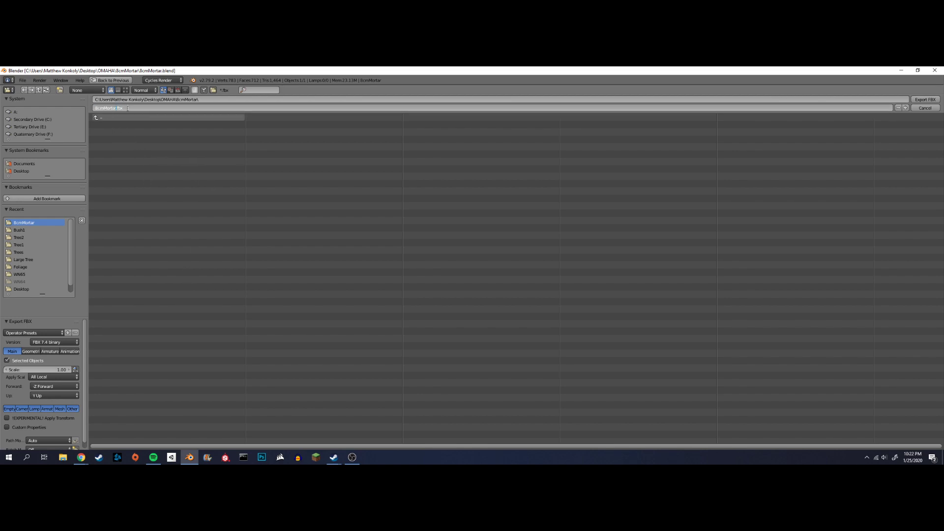
type("_export")
key("Return")
left_click(925, 99)
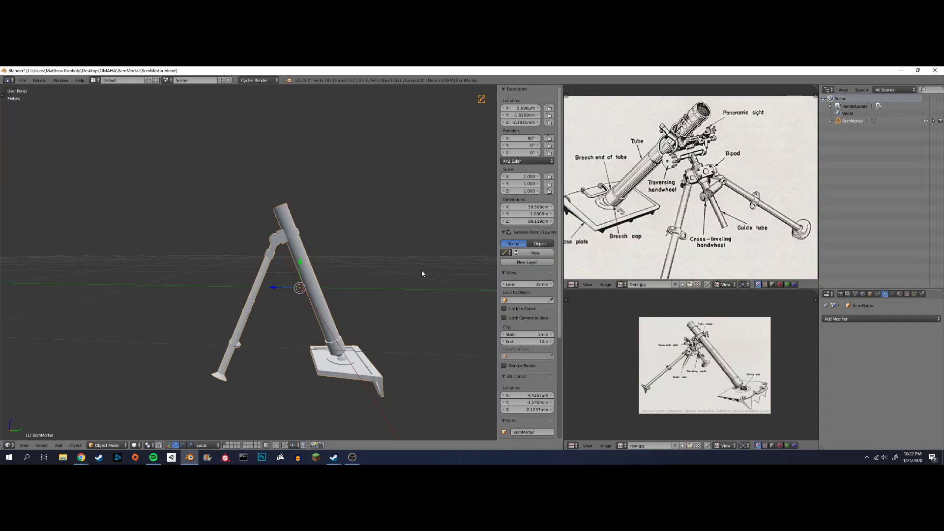
Step: Deselect the mortar and launch Substance Painter, continuing past the TDR issue with its warning disabled and declining the new version
scroll(421, 274, "down", 2)
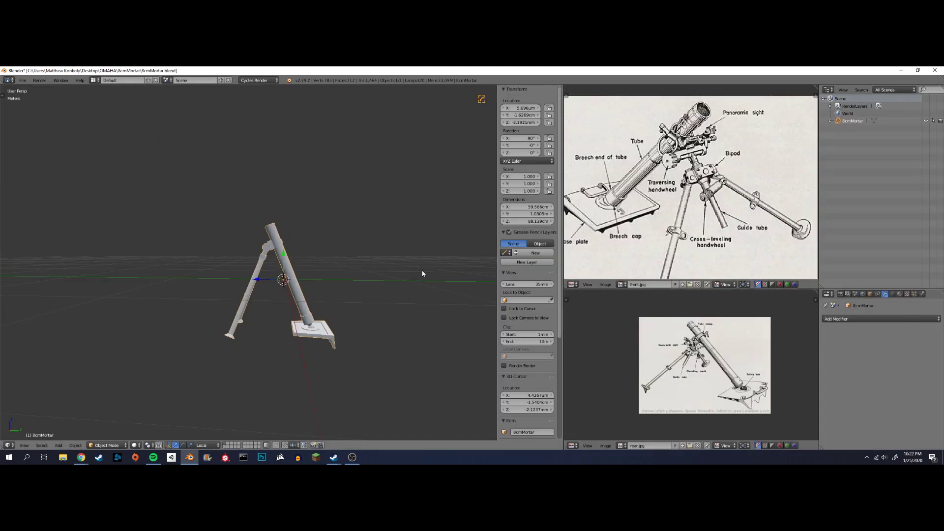
key("a")
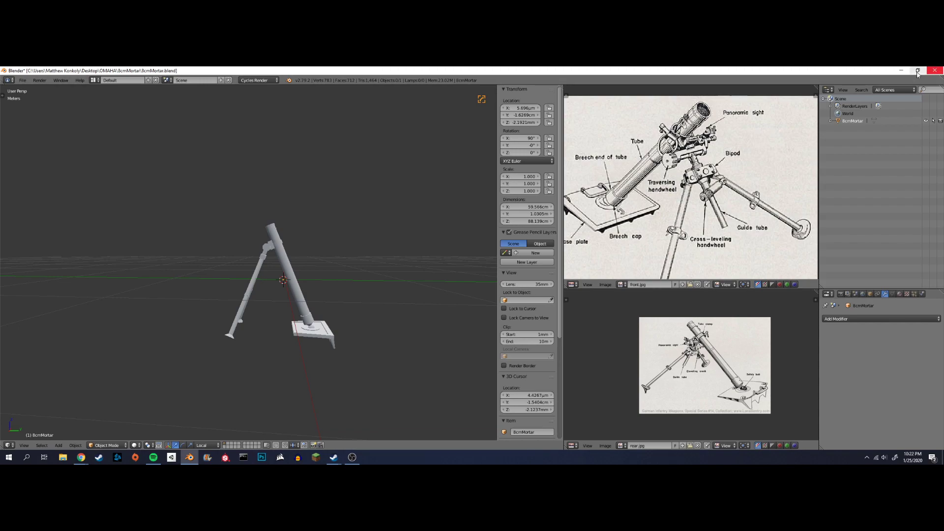
left_click(226, 462)
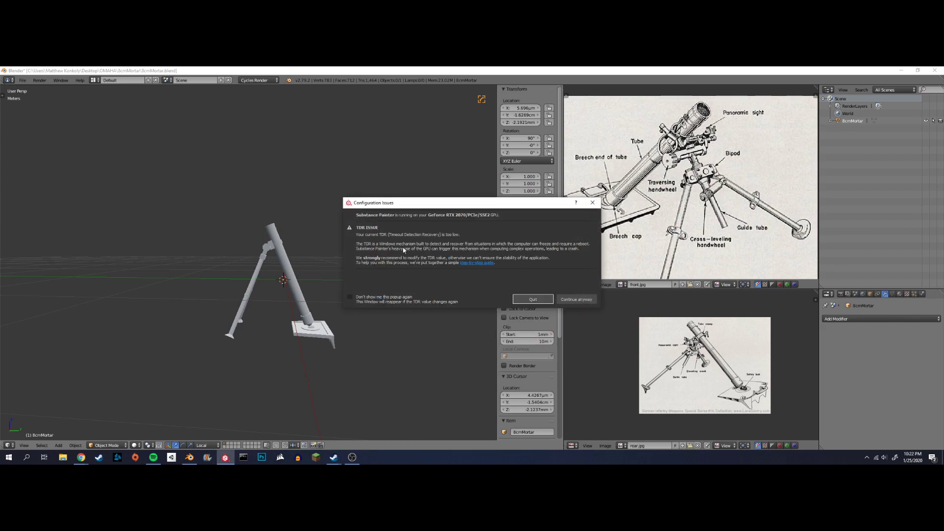
left_click(349, 297)
left_click(583, 301)
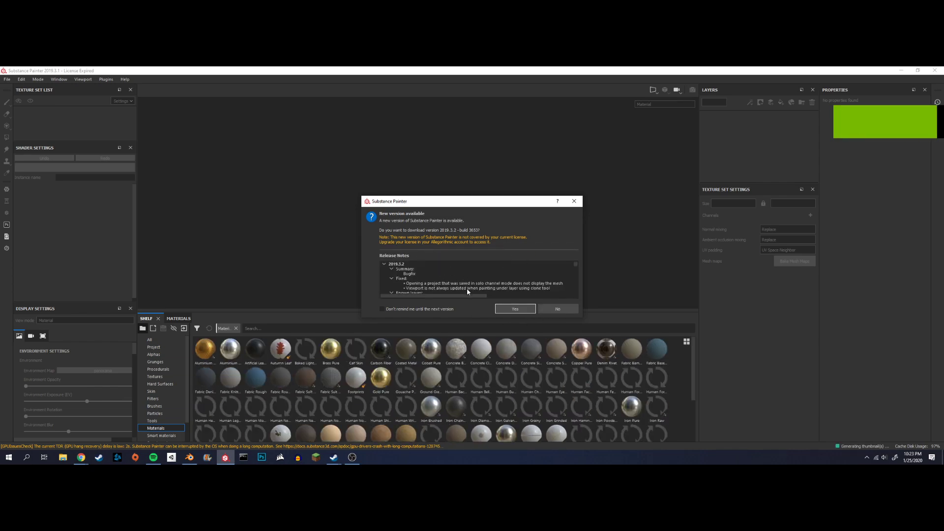
left_click(559, 308)
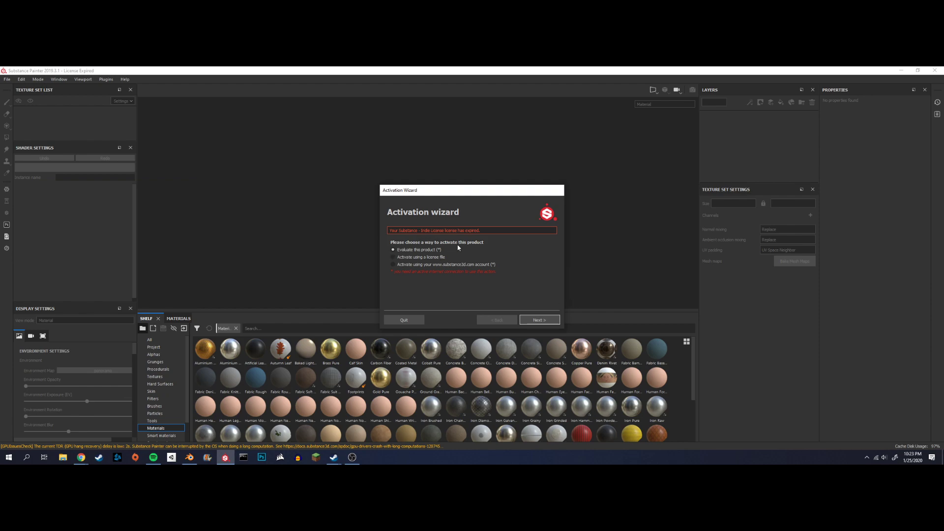
left_click(424, 265)
left_click(524, 317)
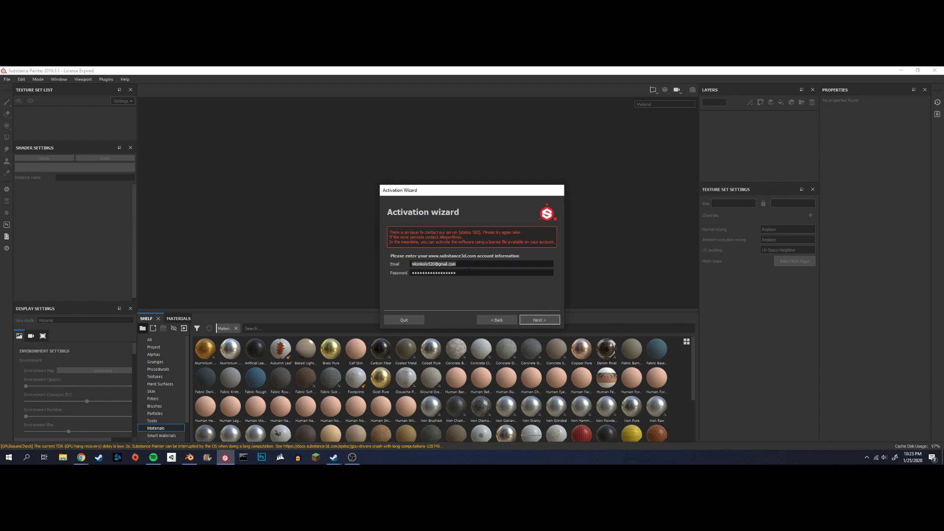
left_click(497, 320)
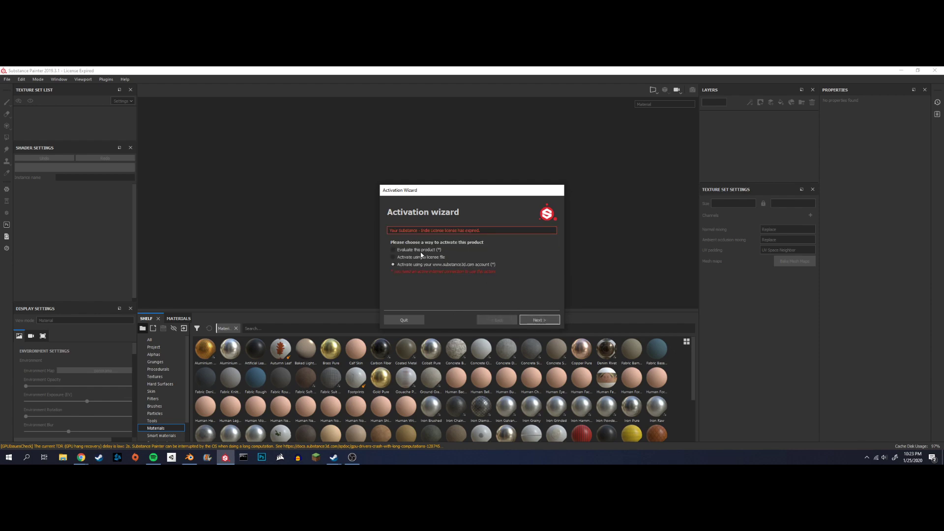
left_click(522, 320)
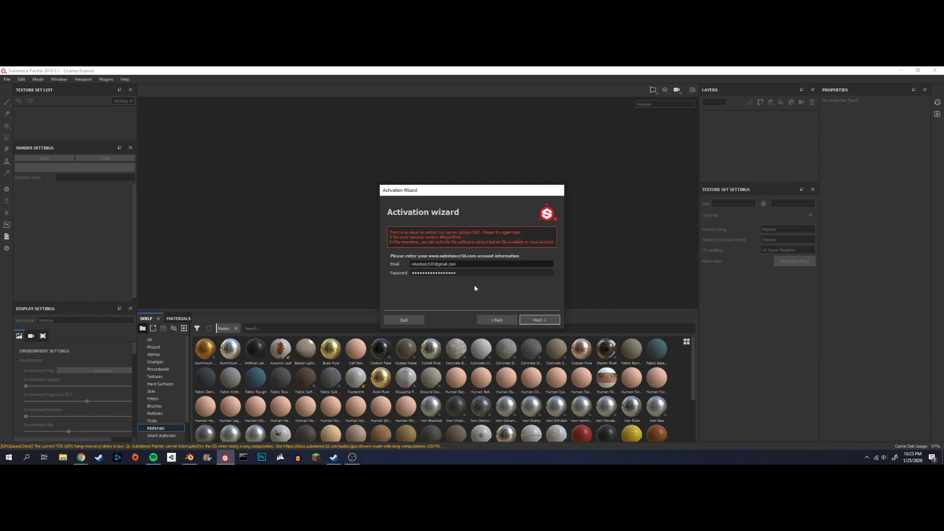
left_click(487, 319)
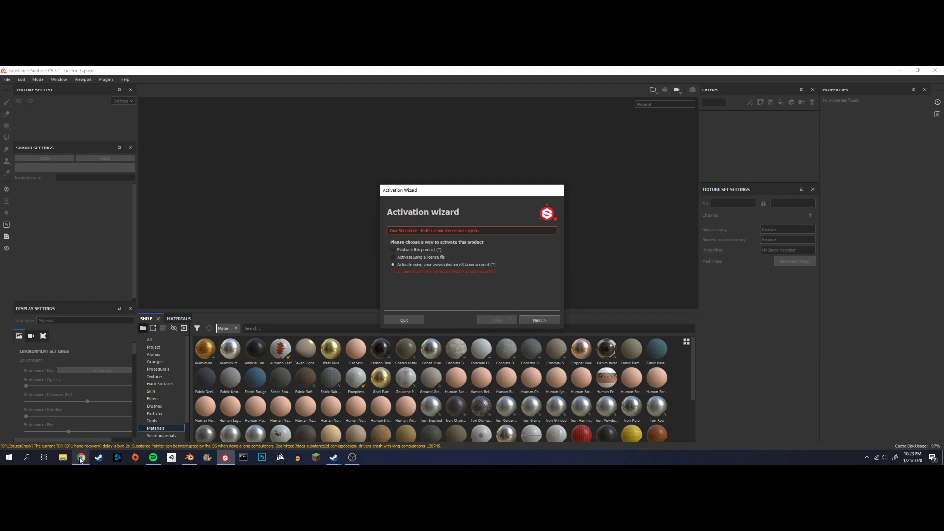
Step: Switch to Chrome, search for "substance painter" in a new tab and open the official Substance 3D product page
mouse_move(81, 459)
left_click(64, 429)
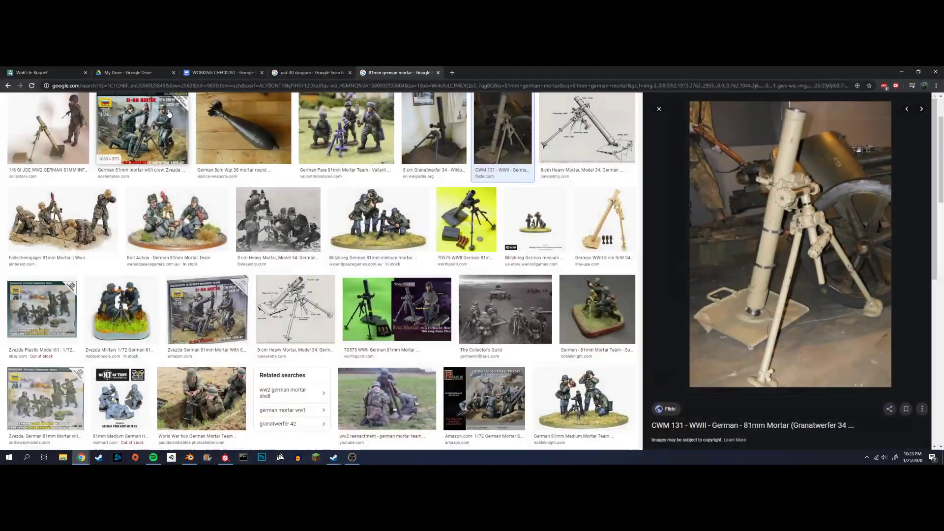
left_click(452, 72)
type("su")
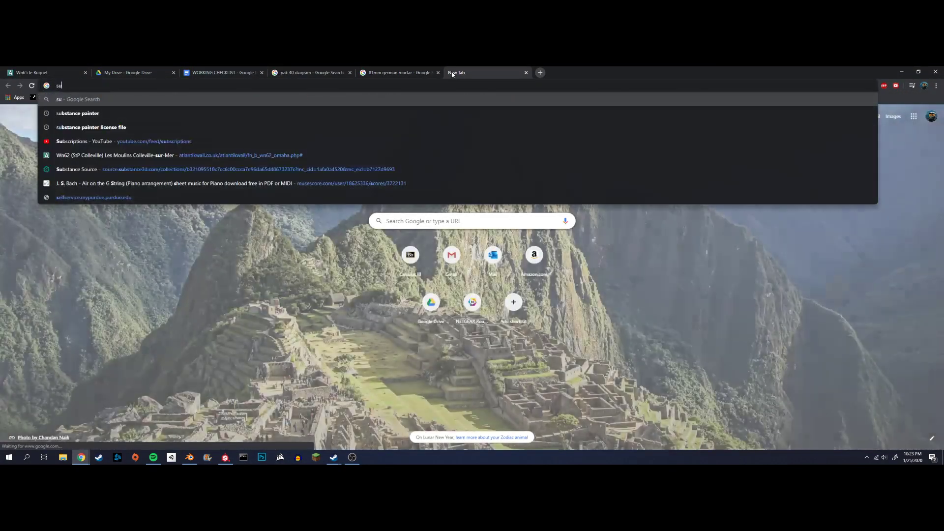
type("bstance")
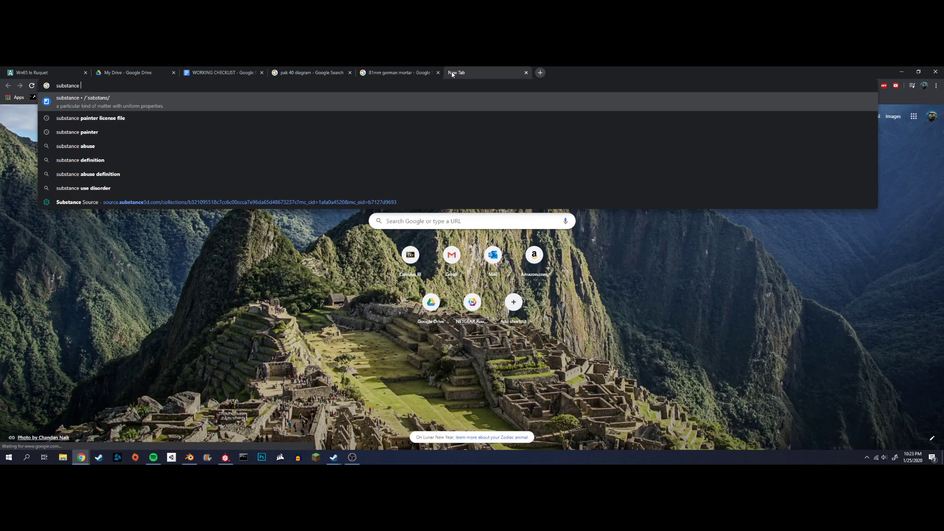
type(" p")
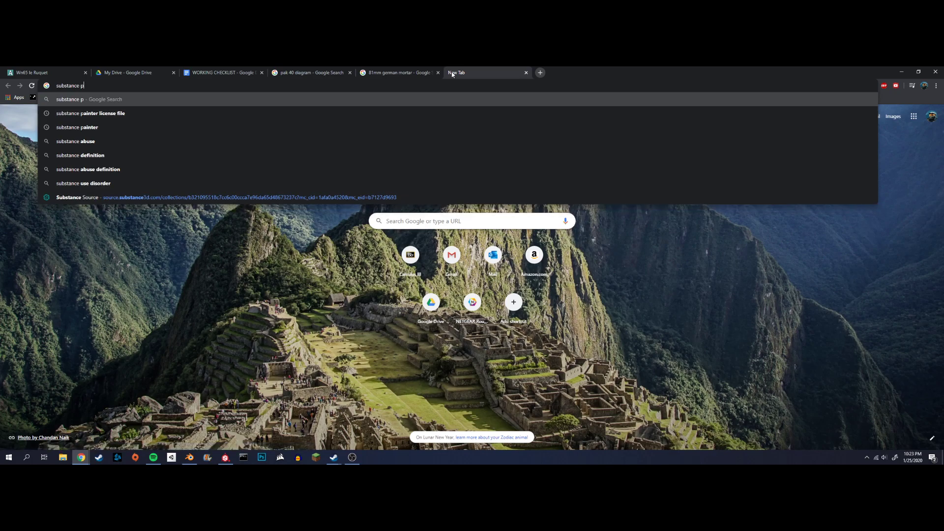
type("ainter")
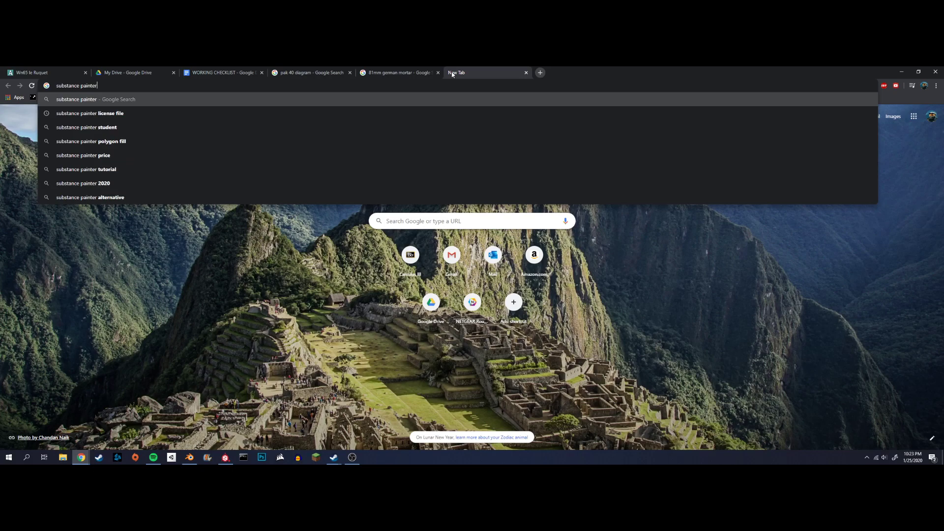
key("Return")
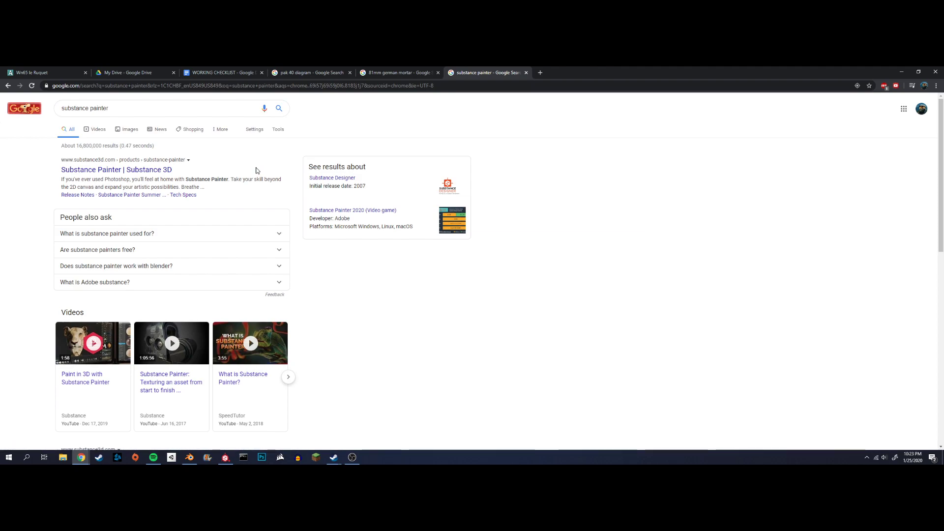
left_click(146, 171)
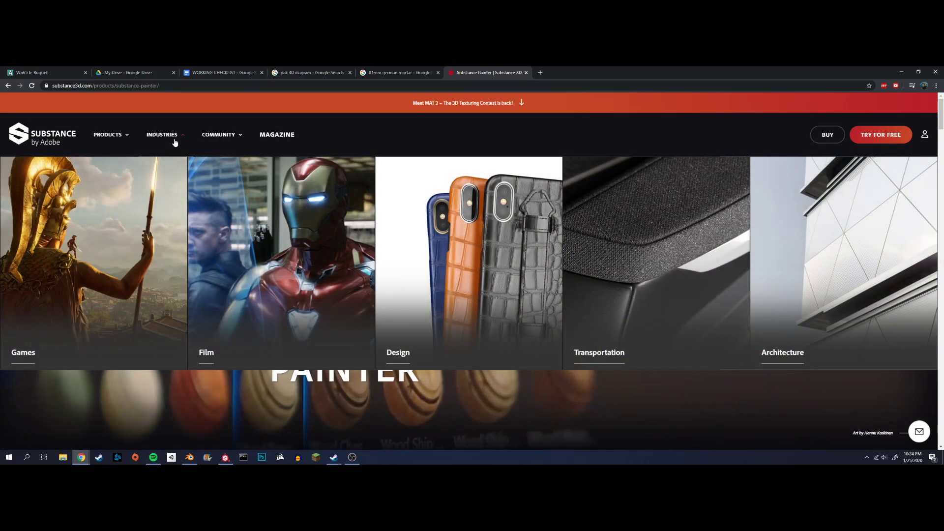
Step: Log in to the Substance account with the saved credentials and open its list of licenses
mouse_move(123, 141)
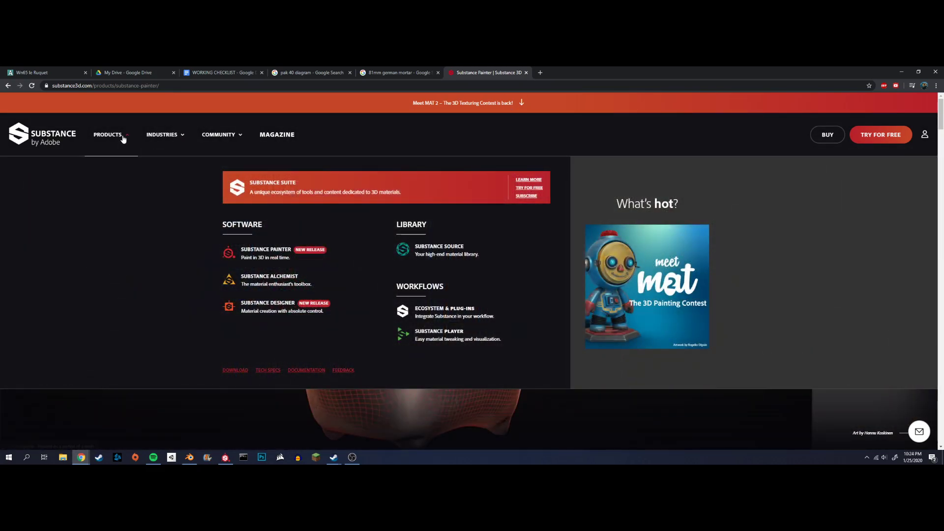
left_click(924, 135)
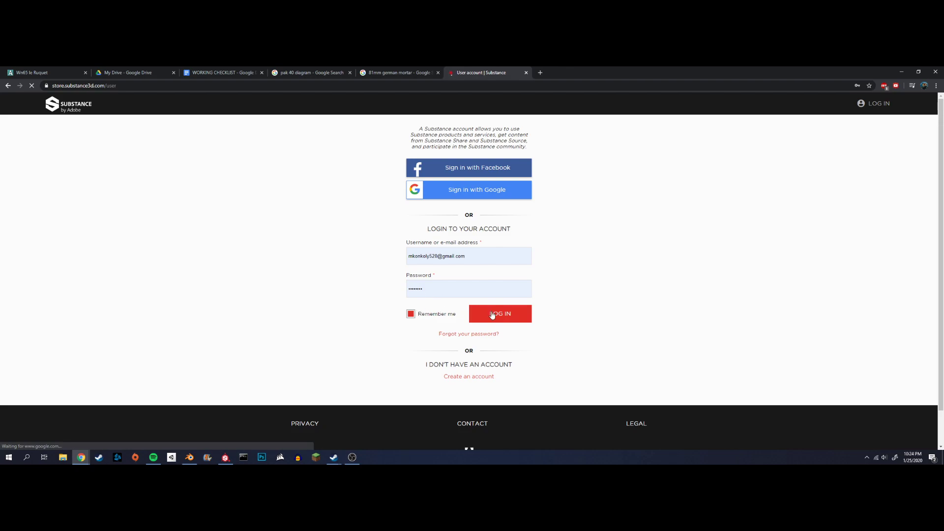
left_click(489, 315)
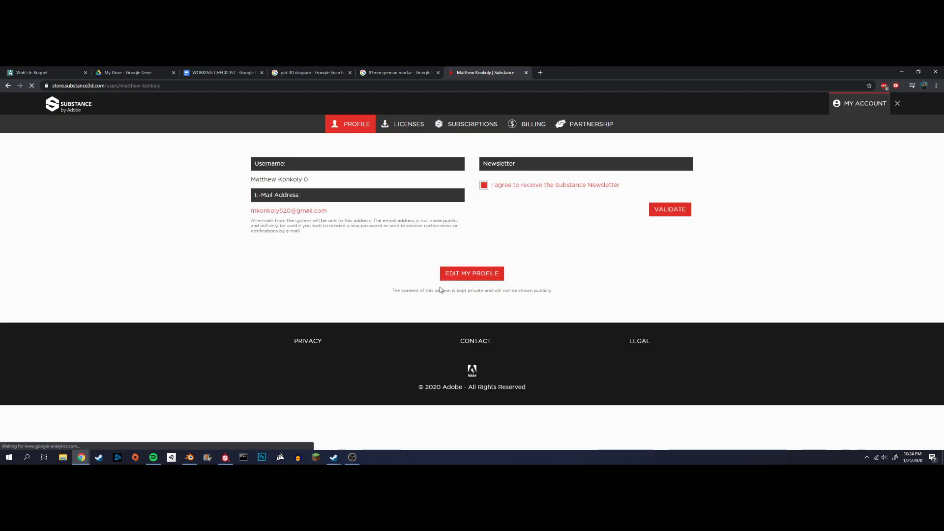
left_click(404, 124)
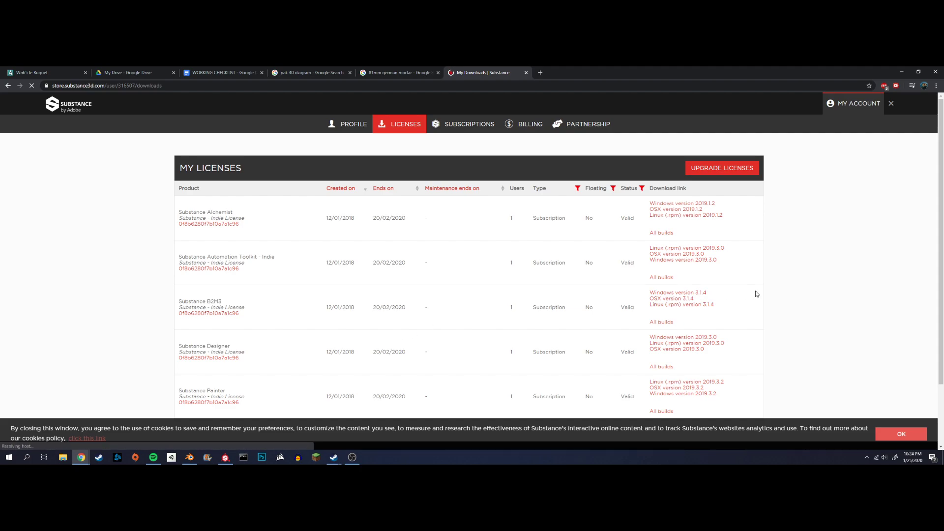
Step: Download the license archive for Substance Painter and open the zip file
scroll(295, 244, "down", 3)
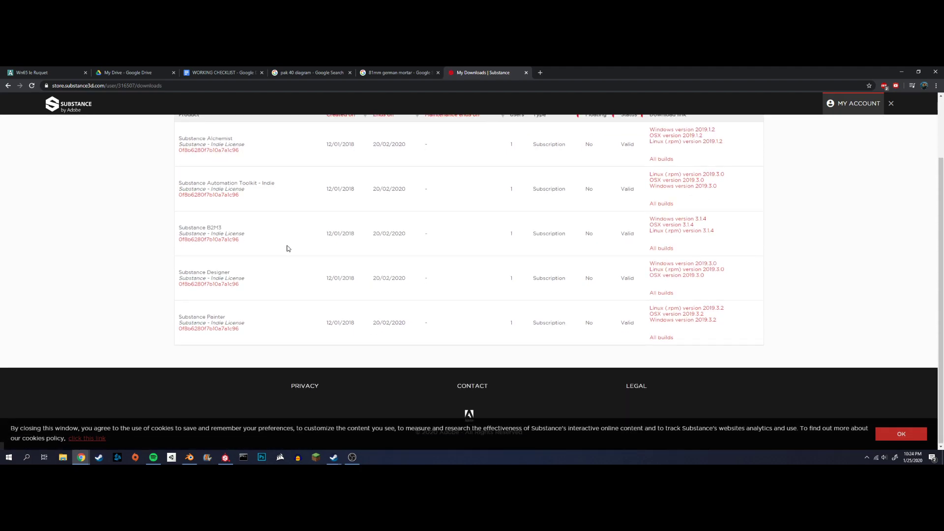
left_click(205, 329)
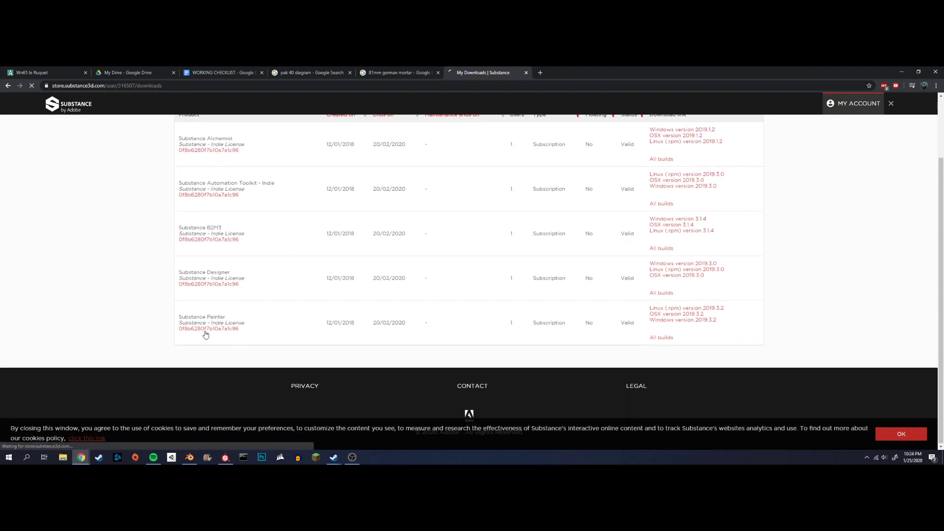
left_click(24, 445)
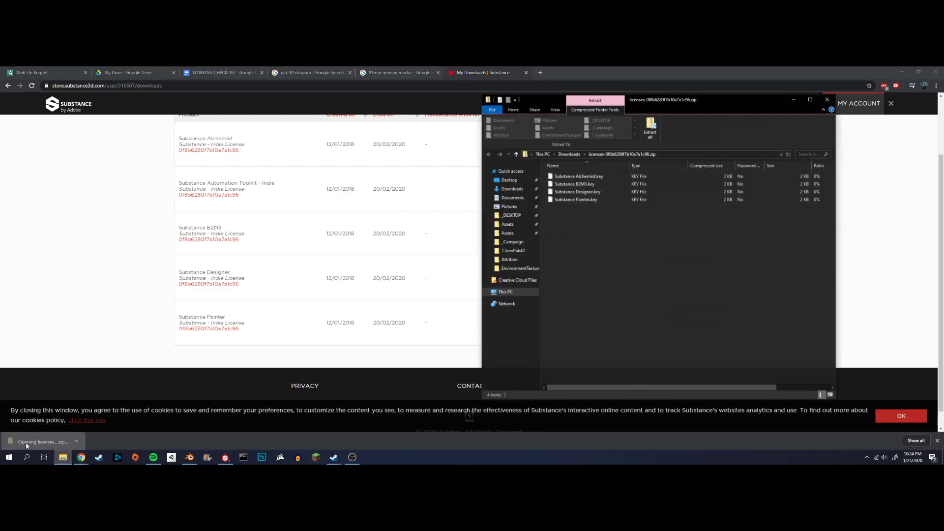
Step: Extract all the Substance key files from the archive to the Desktop and minimize both File Explorer windows
left_click(651, 129)
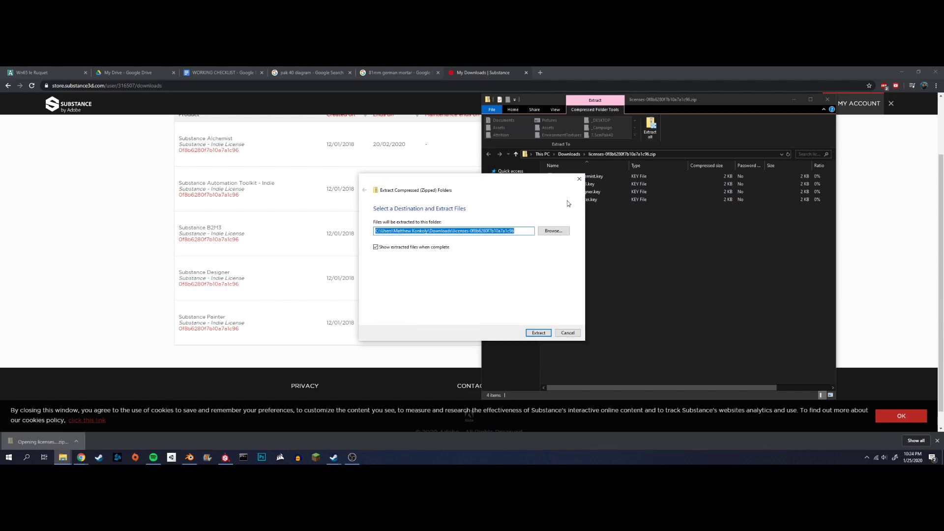
left_click(549, 231)
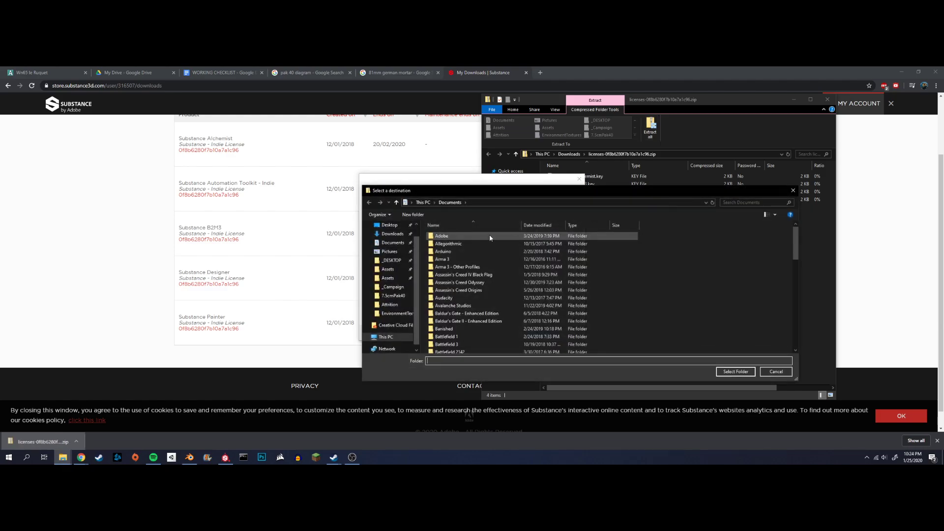
left_click(389, 225)
key("Return")
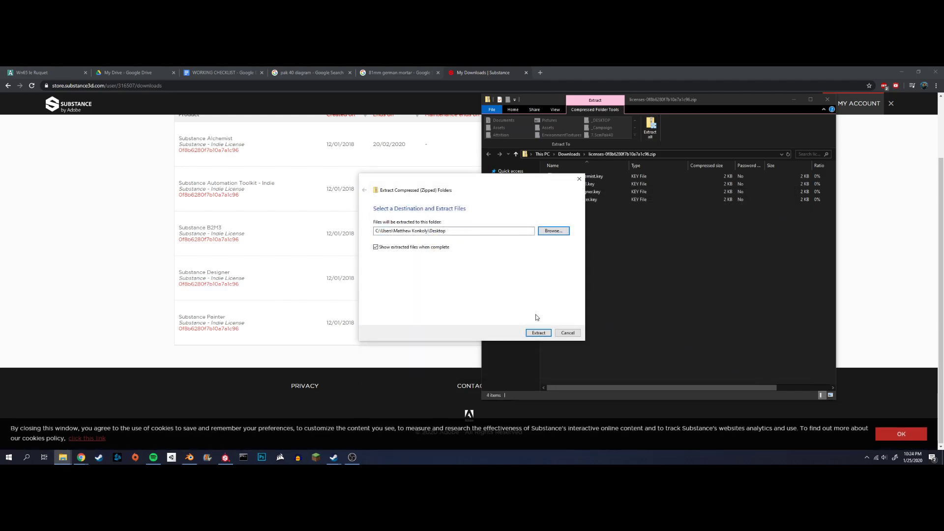
left_click(539, 333)
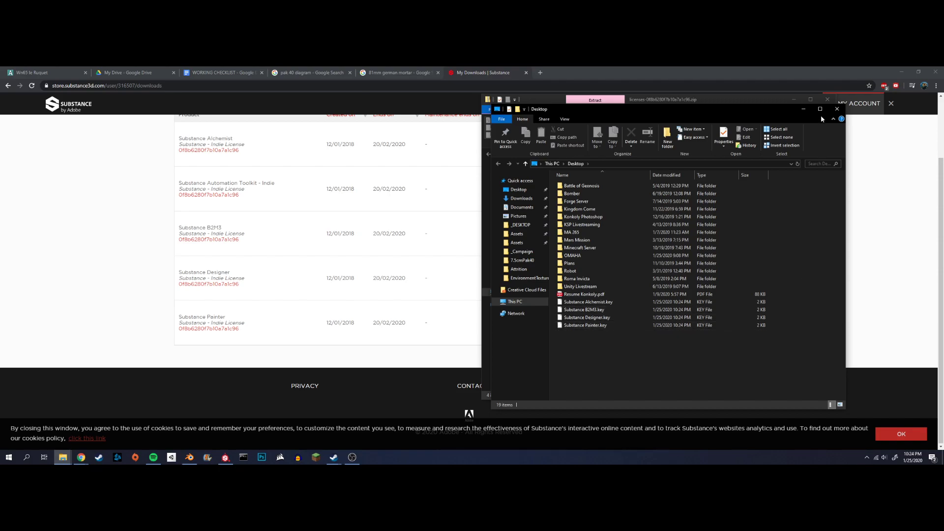
left_click(803, 109)
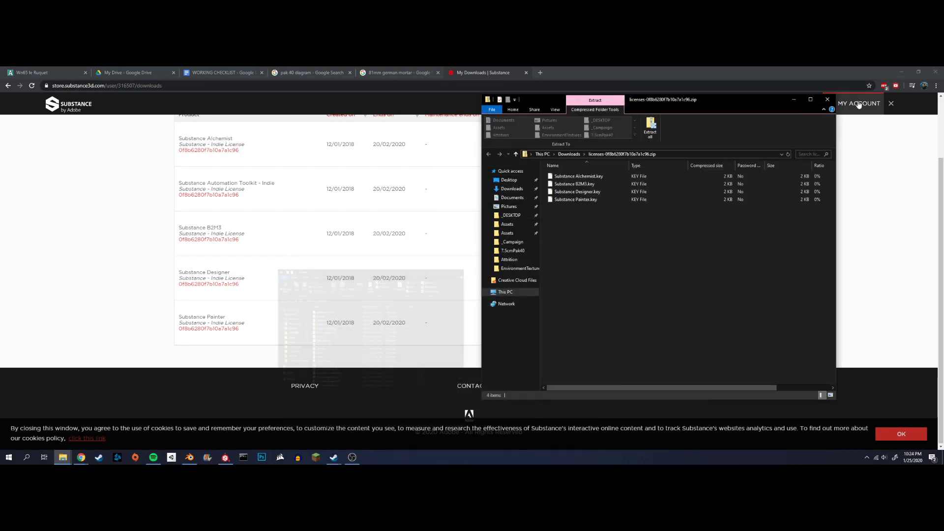
left_click(793, 100)
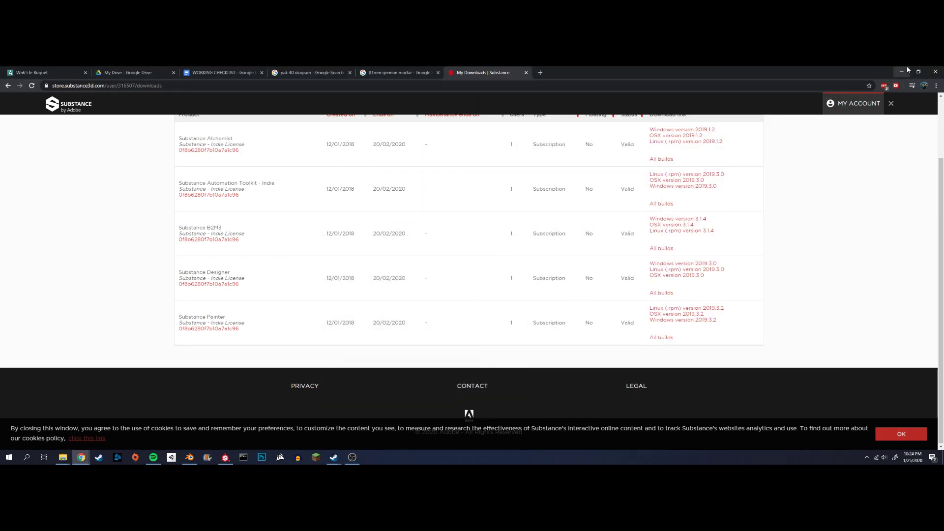
Step: Return to Substance Painter and activate it using the license key file Substance Painter.key from the Desktop
left_click(902, 70)
left_click(414, 258)
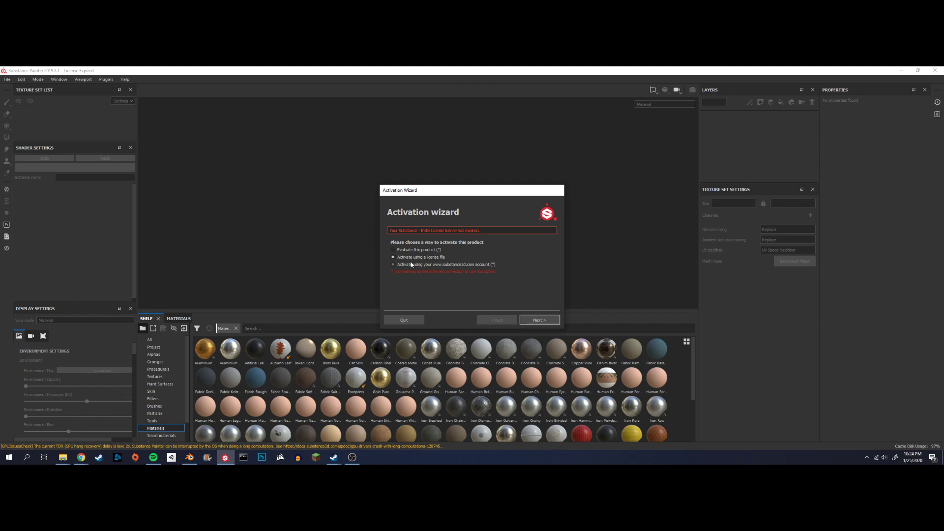
left_click(546, 319)
left_click(528, 254)
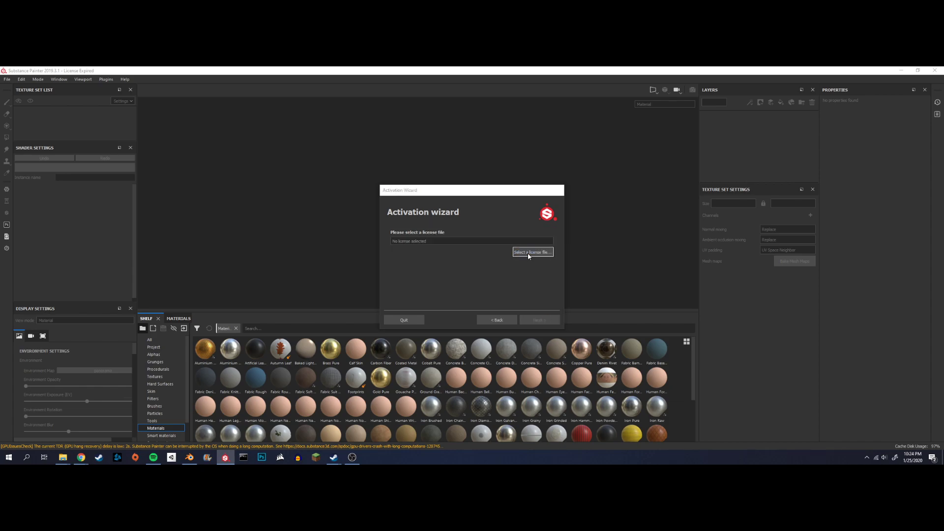
left_click(410, 236)
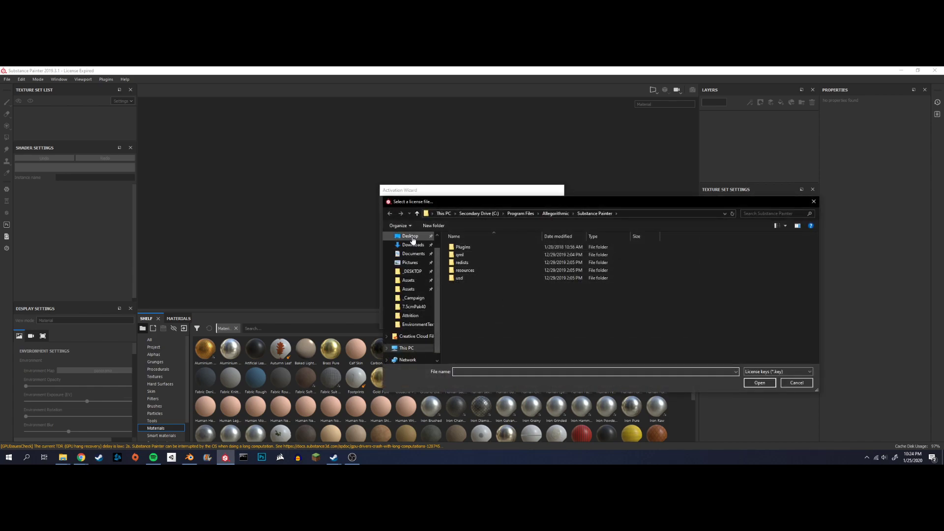
left_click(538, 245)
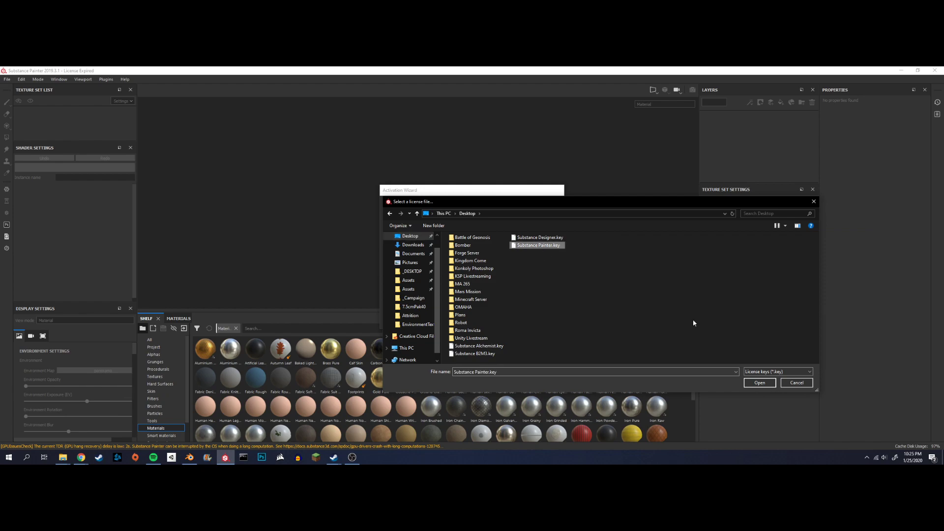
left_click(760, 382)
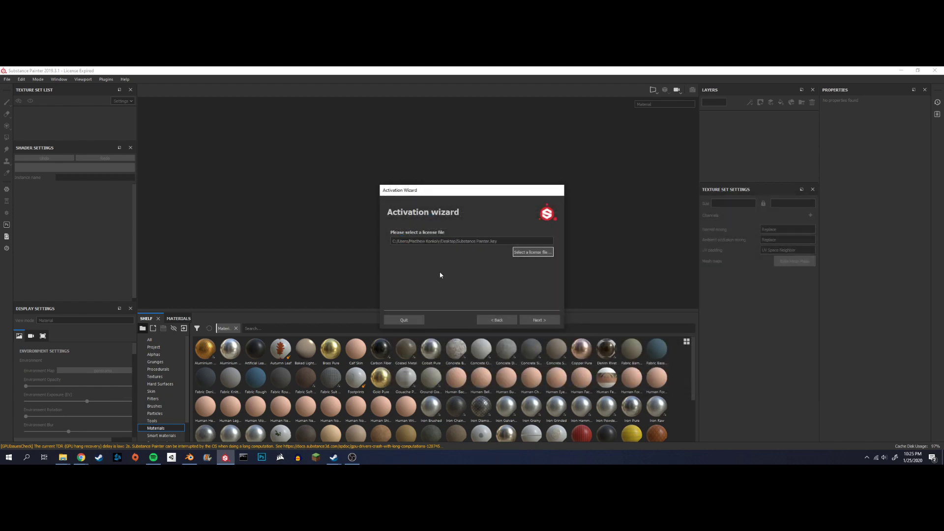
left_click(537, 320)
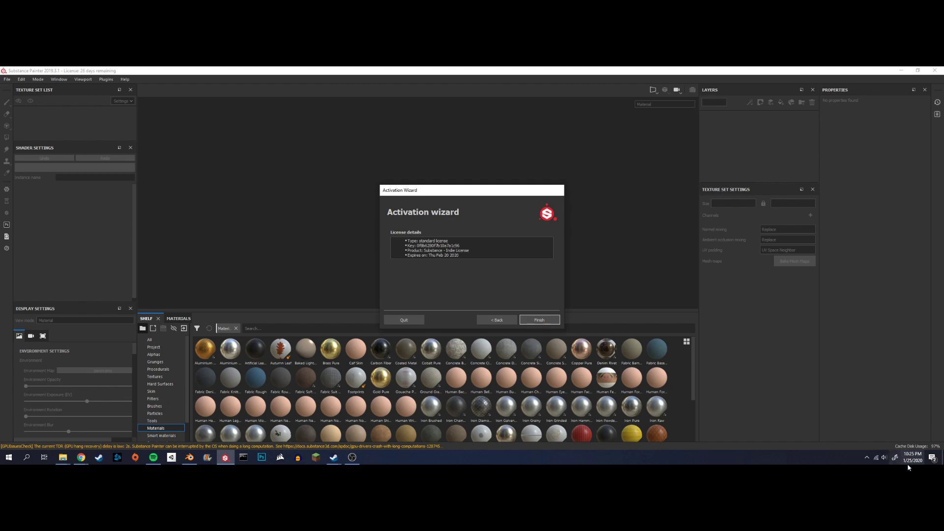
Step: Finish the activation wizard and start a new project, choosing 8cmMortar_export.fbx from the Desktop folder OMAHA/8cmMortar as its mesh
left_click(541, 320)
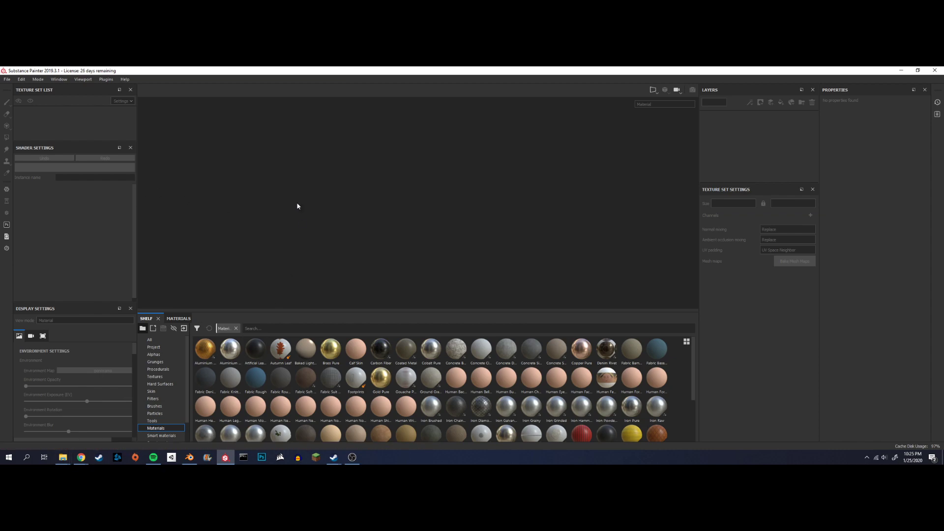
left_click(7, 79)
left_click(9, 88)
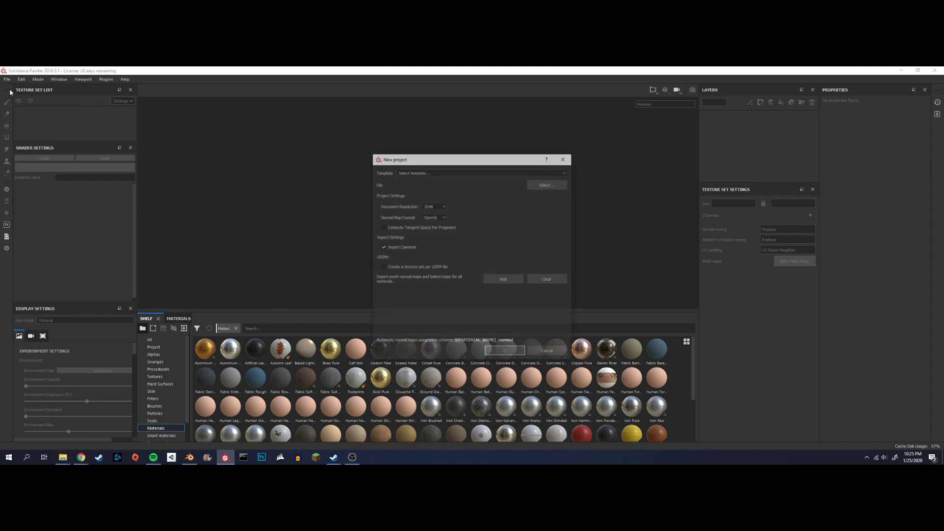
left_click(541, 185)
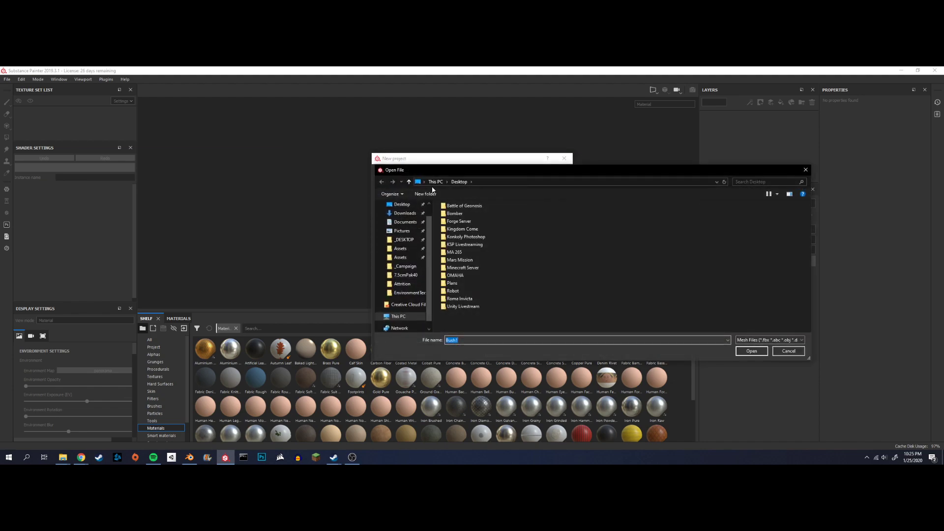
double_click(454, 275)
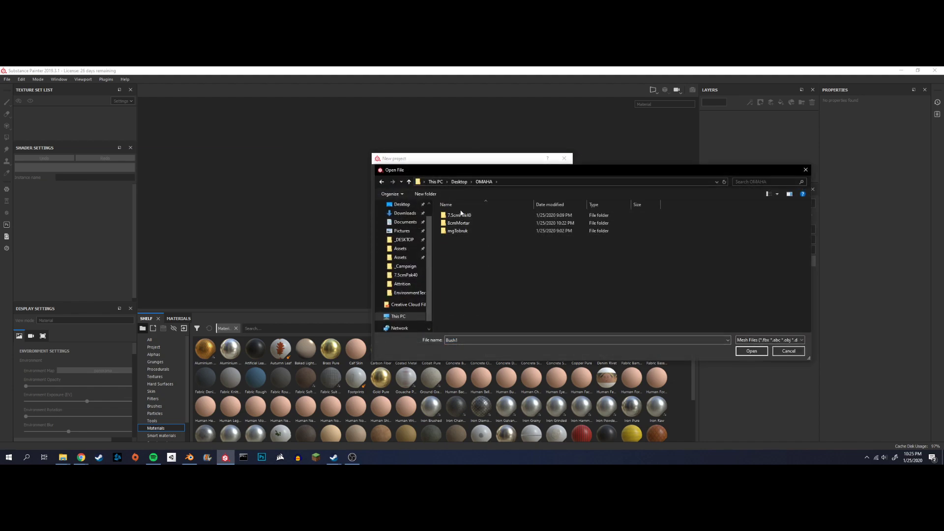
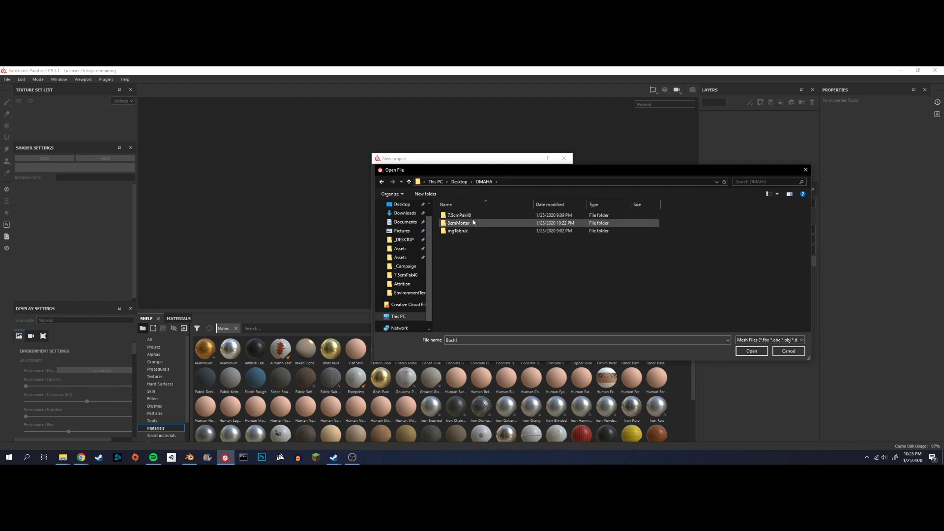
double_click(474, 223)
left_click(475, 225)
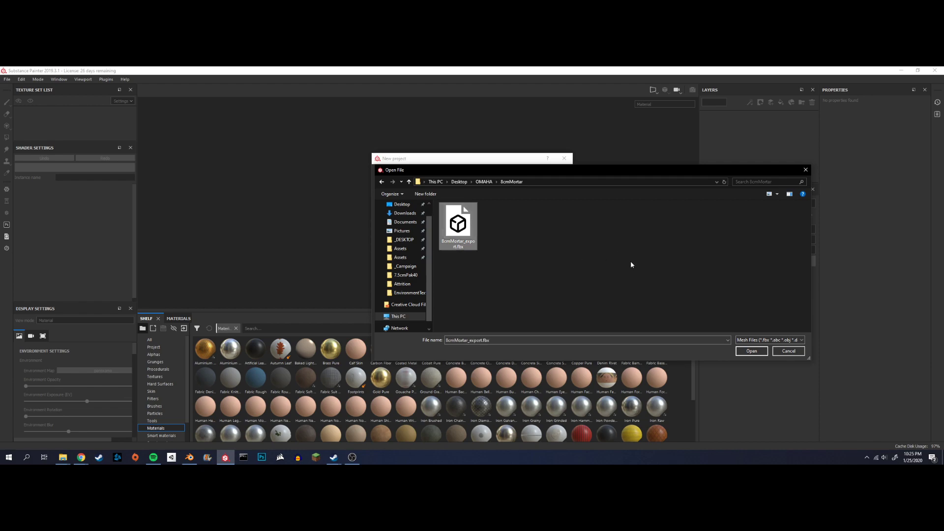
left_click(755, 352)
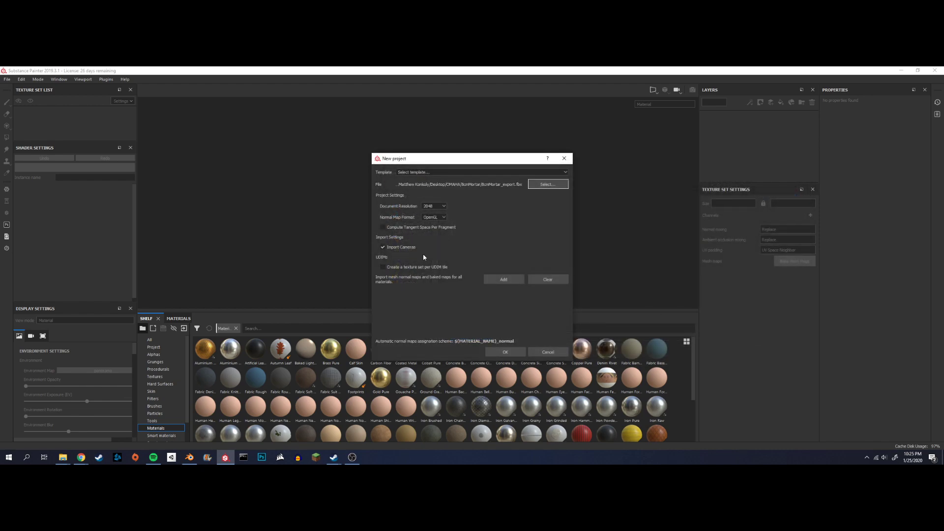
Step: Set the new project's document resolution to 512 and create the project
left_click(435, 207)
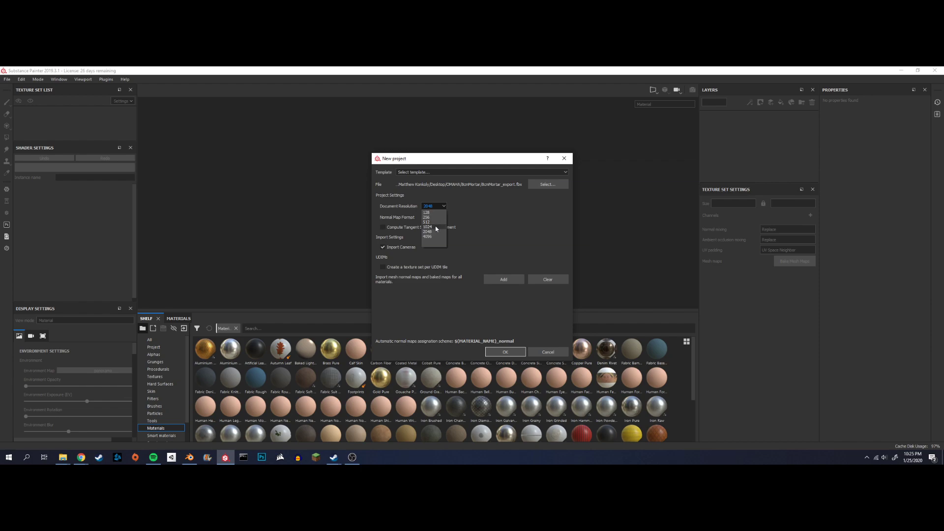
left_click(434, 221)
left_click(512, 353)
left_click(512, 352)
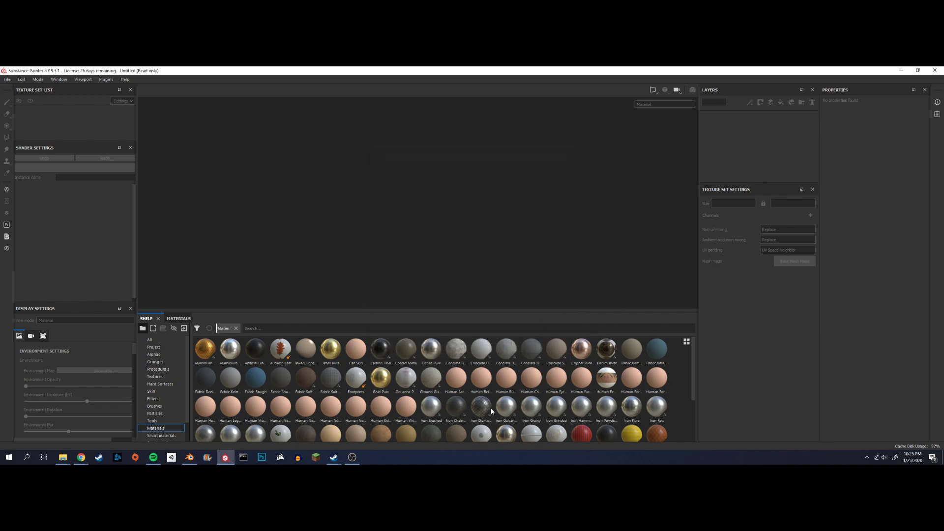
Step: Shrink the shelf to enlarge the viewport around the mortar and delete the default Layer 1
left_click_drag(371, 316, 382, 390)
mouse_move(500, 265)
left_mouse_down("alt")
mouse_move(406, 257)
mouse_move(310, 279)
mouse_move(404, 302)
mouse_move(435, 342)
left_mouse_up("alt")
right_click_drag(435, 342, 487, 327, "alt")
middle_click_drag(487, 327, 470, 309, "alt")
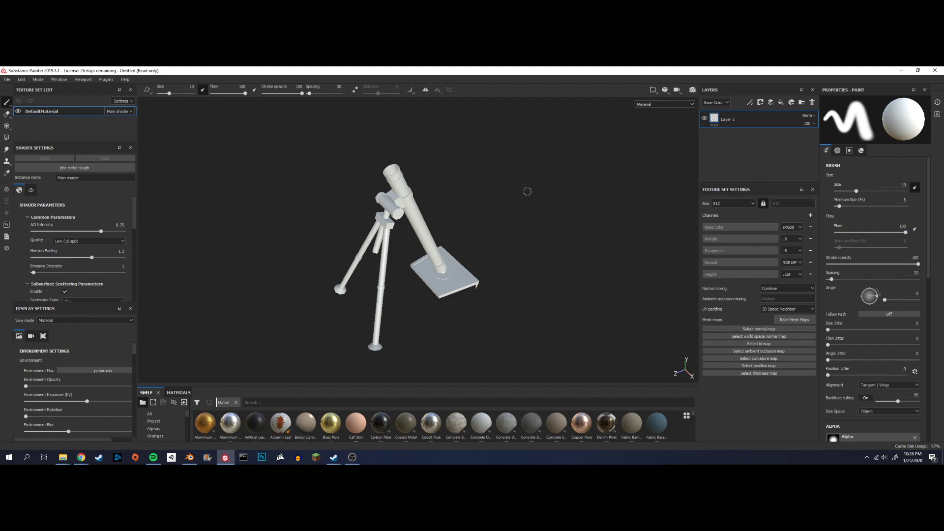
scroll(486, 193, "up", 2)
scroll(482, 213, "down", 4)
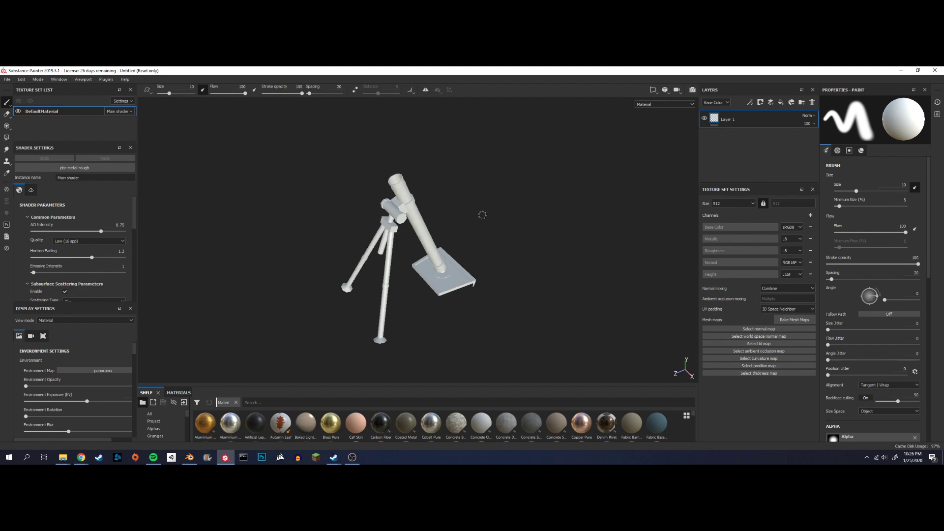
left_click(811, 102)
Step: Open the mesh map baking settings and exclude the Thickness and Position maps, keeping the output size at 512
left_click(795, 320)
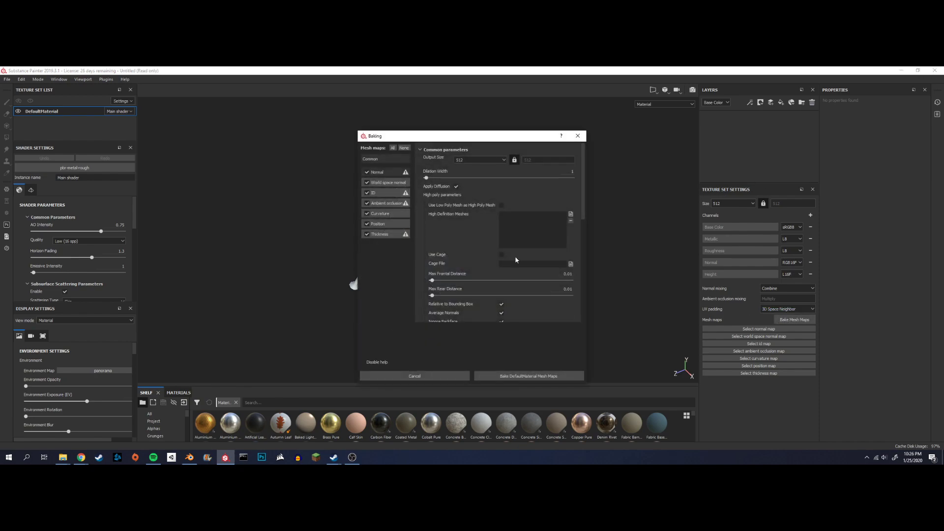
left_click(367, 234)
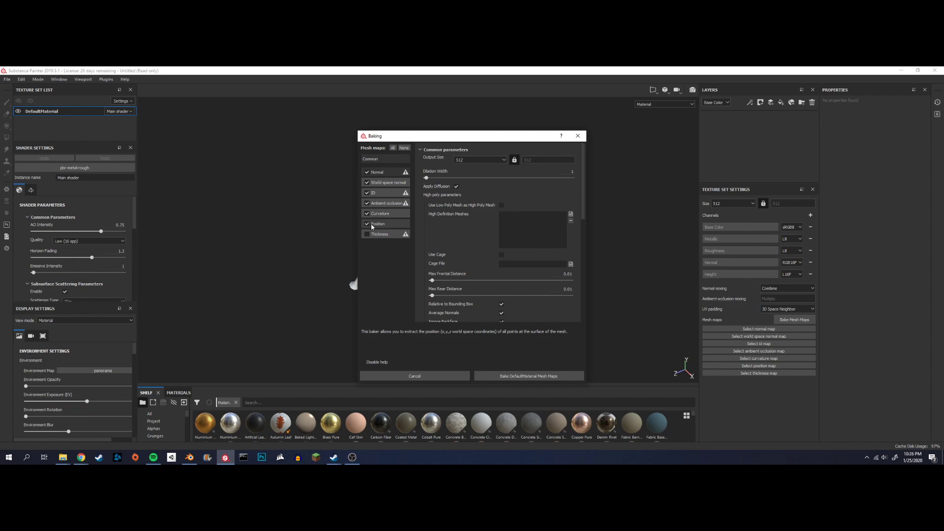
left_click(367, 224)
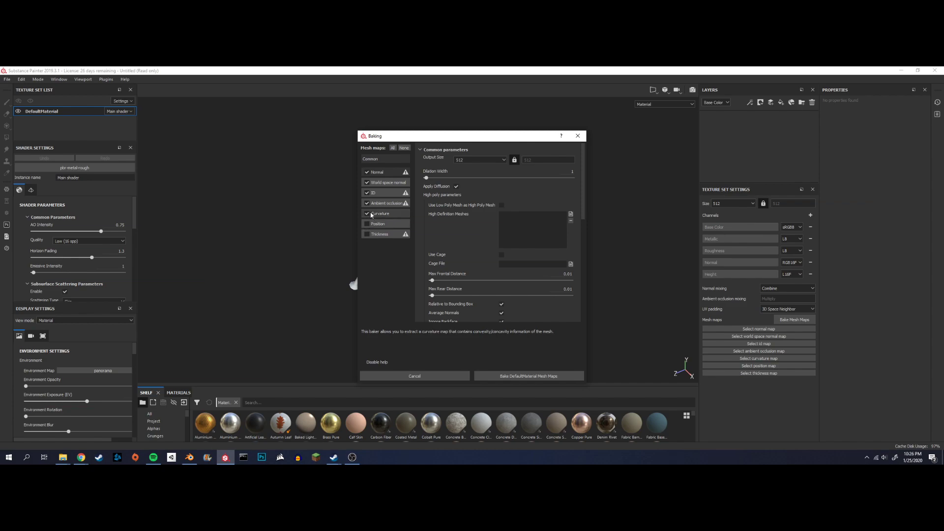
left_click(468, 160)
left_click(469, 159)
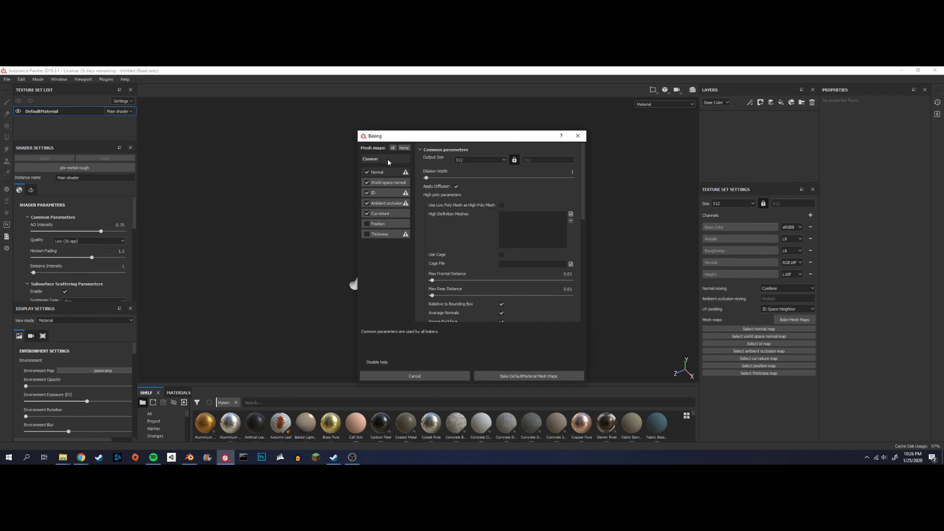
Step: Use the low poly mesh as the high poly mesh, turn off Average Normals, choose an antialiasing level and bake the DefaultMaterial mesh maps
left_click(501, 205)
scroll(495, 244, "down", 3)
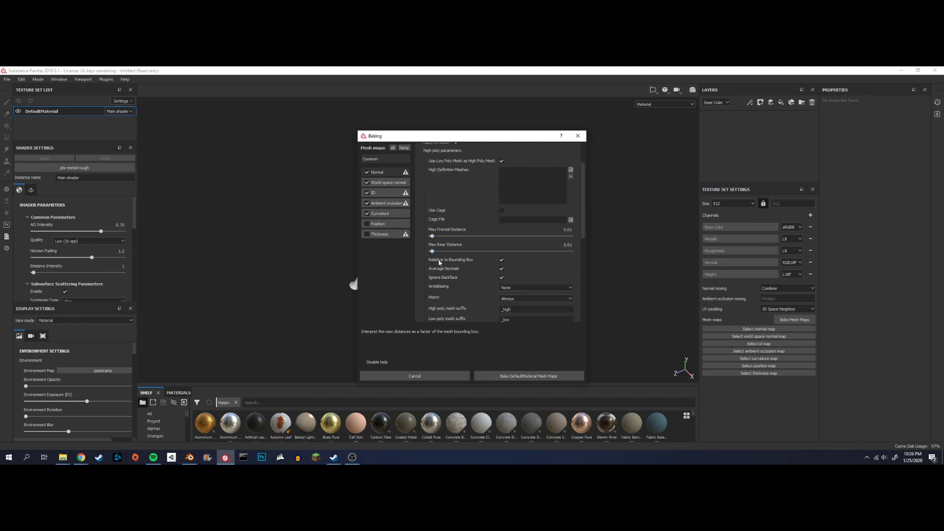
left_click(502, 269)
left_click(511, 288)
left_click(522, 303)
left_click(528, 376)
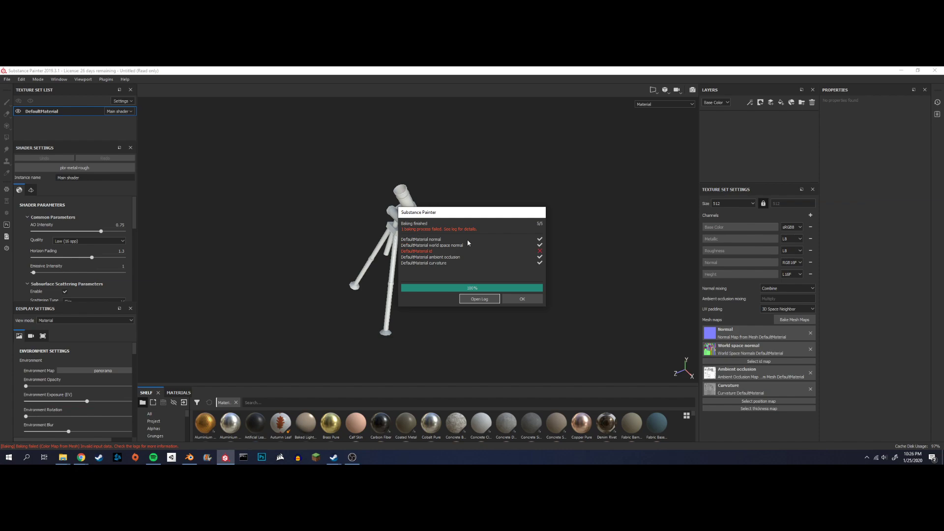
left_click(524, 299)
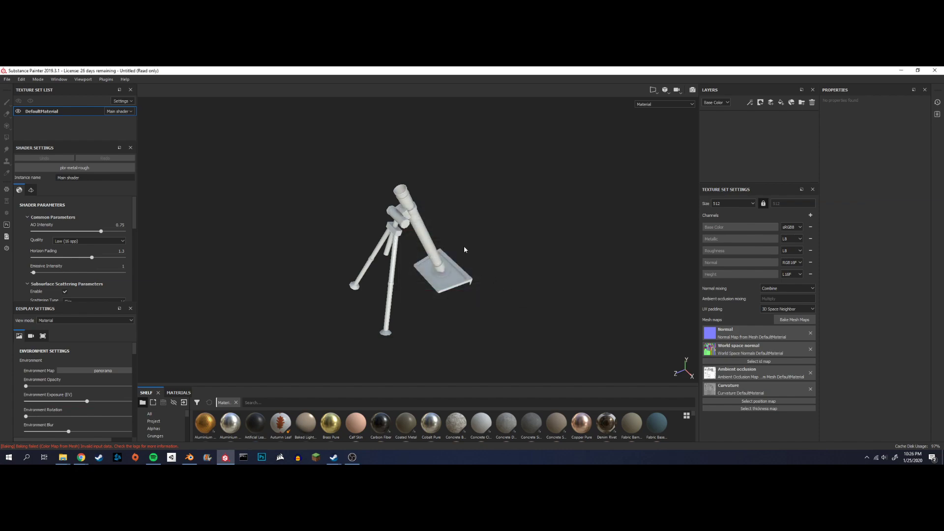
Step: Inspect the baked shading on the mortar's base plate, ball joint and the inside of the barrel
scroll(428, 204, "up", 10)
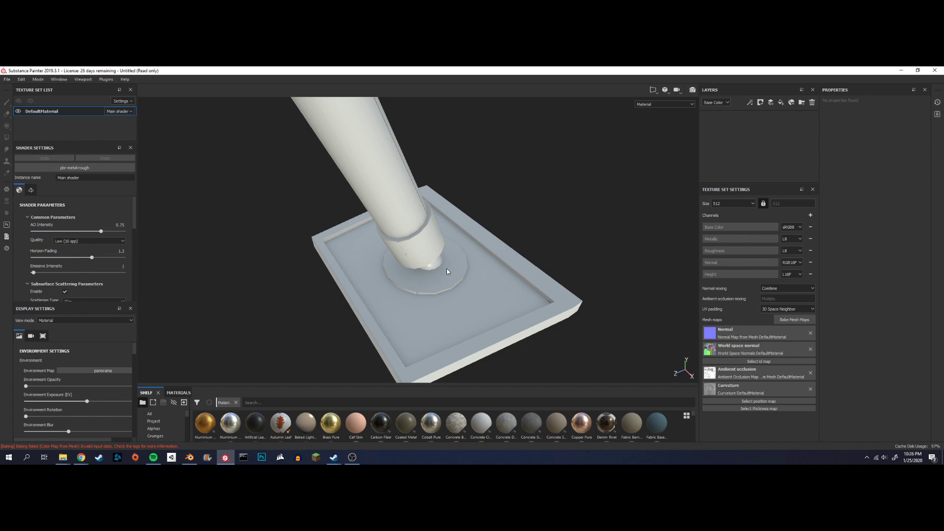
left_click_drag(509, 270, 490, 255, "alt")
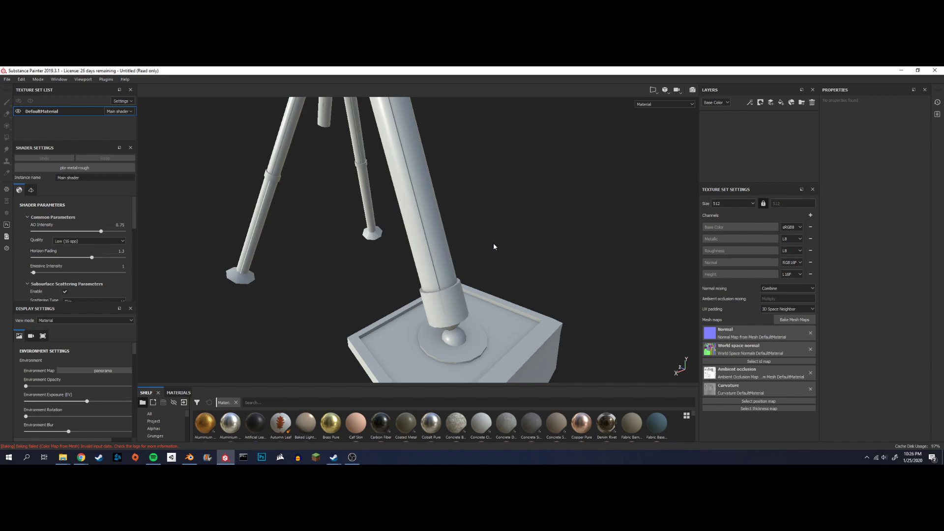
left_click_drag(462, 245, 496, 225, "alt")
scroll(491, 228, "down", 5)
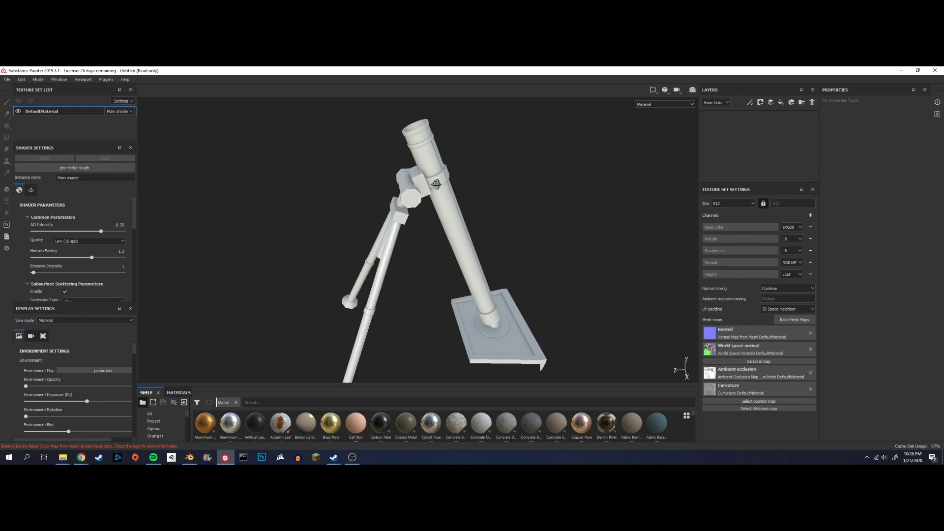
left_click_drag(411, 172, 369, 195, "alt")
left_click_drag(462, 188, 438, 196, "alt")
scroll(431, 224, "up", 5)
scroll(431, 224, "down", 5)
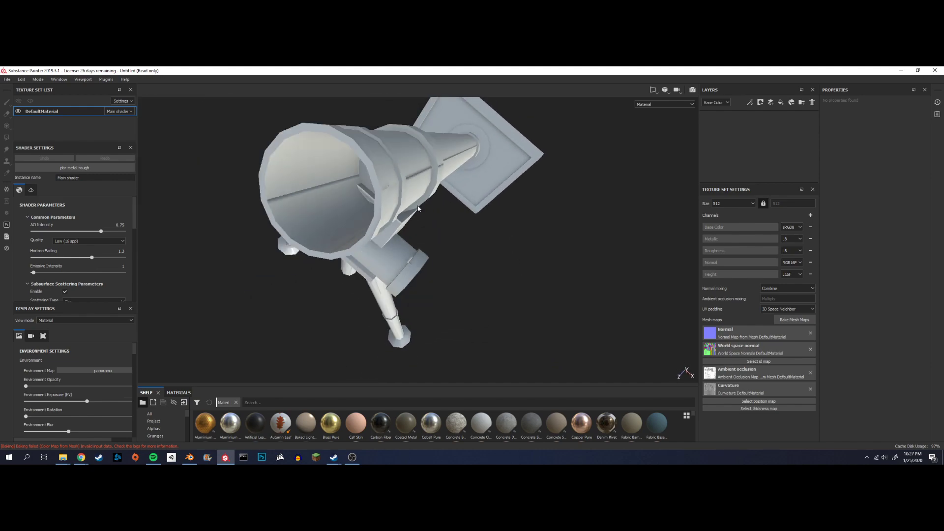
left_click_drag(424, 248, 364, 227, "alt")
scroll(352, 218, "up", 5)
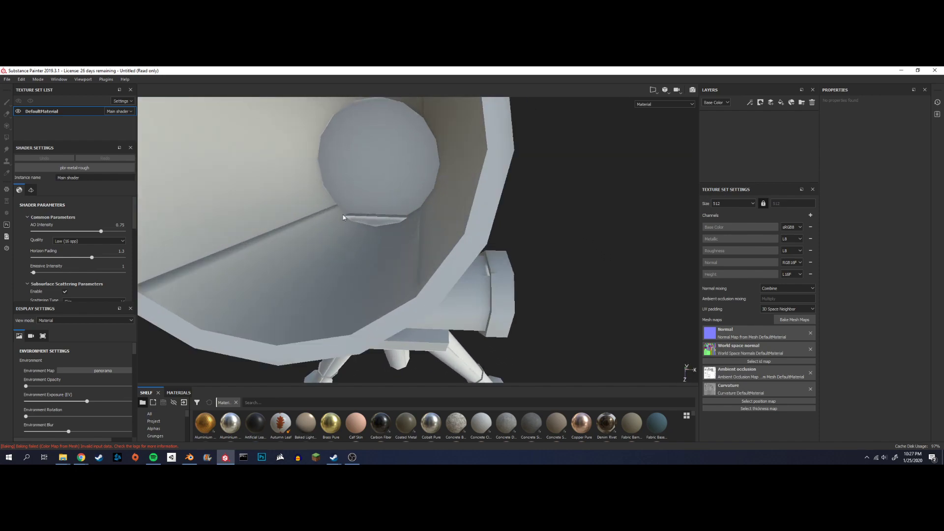
scroll(413, 228, "down", 3)
scroll(467, 244, "down", 5)
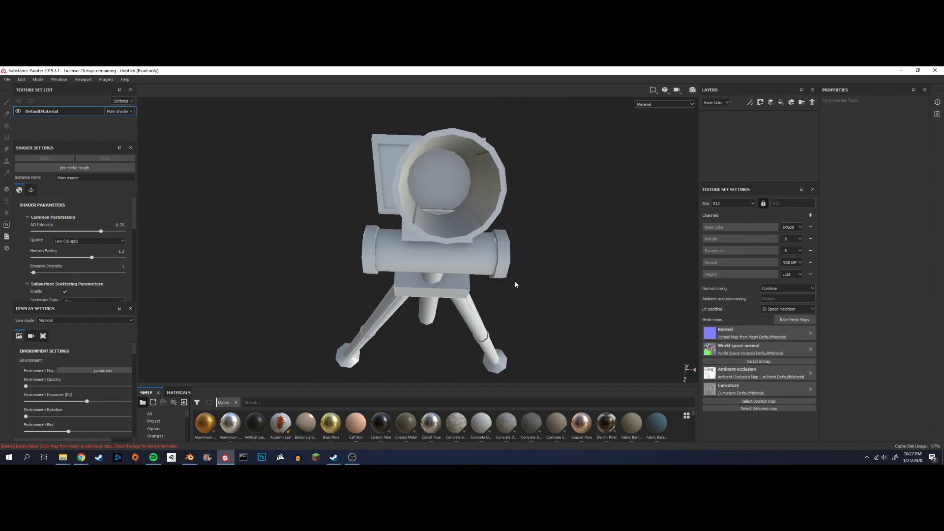
Step: Inspect the baked shading on the tripod legs and the block that joins them below the barrel
left_click_drag(511, 280, 439, 229, "alt")
scroll(442, 226, "up", 2)
scroll(464, 209, "down", 5)
left_click_drag(538, 234, 497, 203, "alt")
scroll(441, 228, "up", 2)
scroll(449, 229, "up", 4)
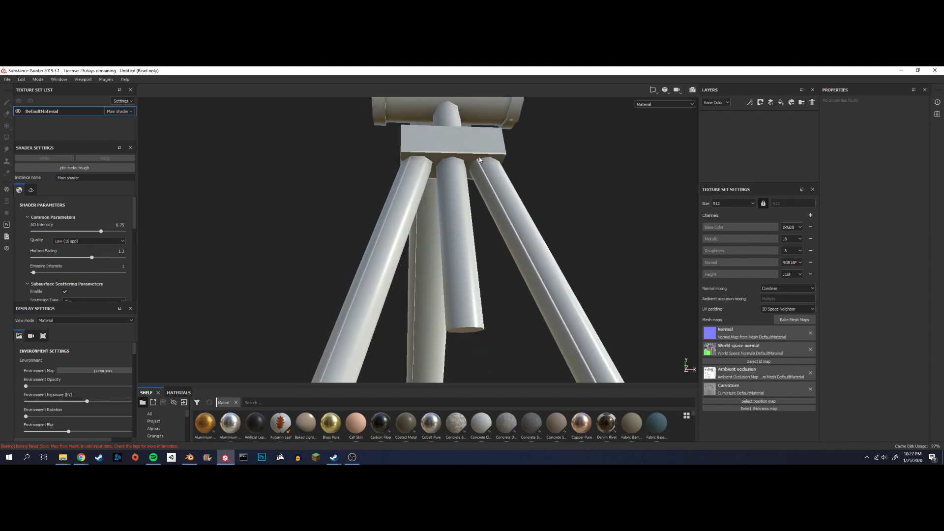
scroll(480, 214, "down", 10)
left_click_drag(481, 215, 376, 190, "alt")
scroll(437, 216, "up", 5)
scroll(375, 190, "up", 3)
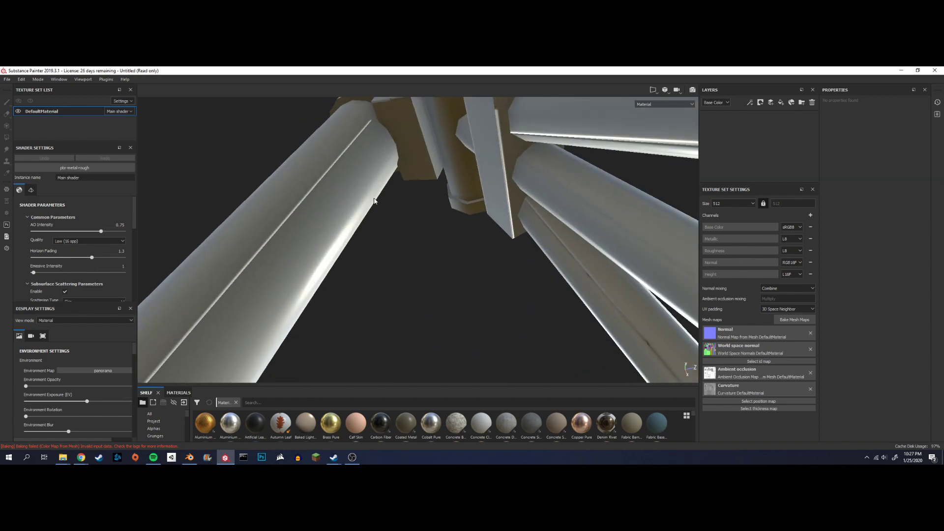
scroll(366, 220, "down", 8)
left_click_drag(367, 221, 446, 217, "alt")
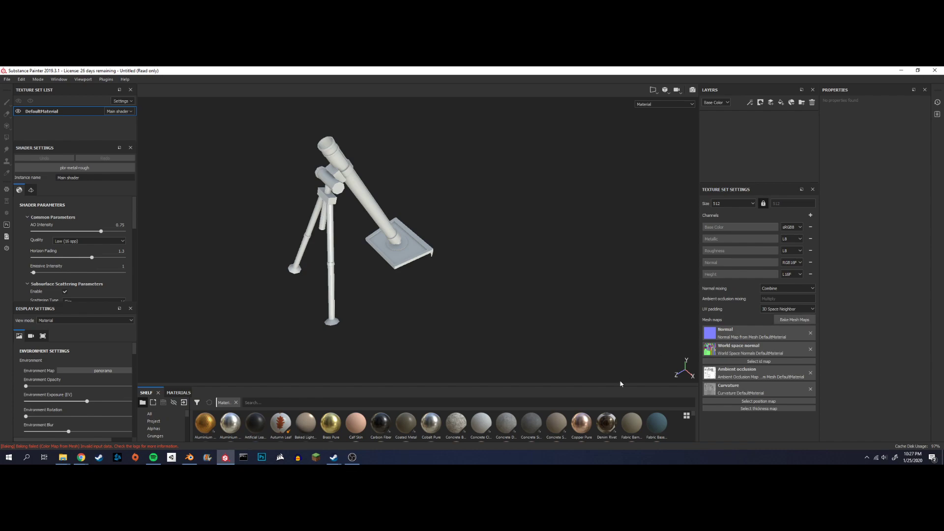
Step: Enlarge the shelf and browse the smart materials down to the steel entries
left_click_drag(562, 385, 565, 285)
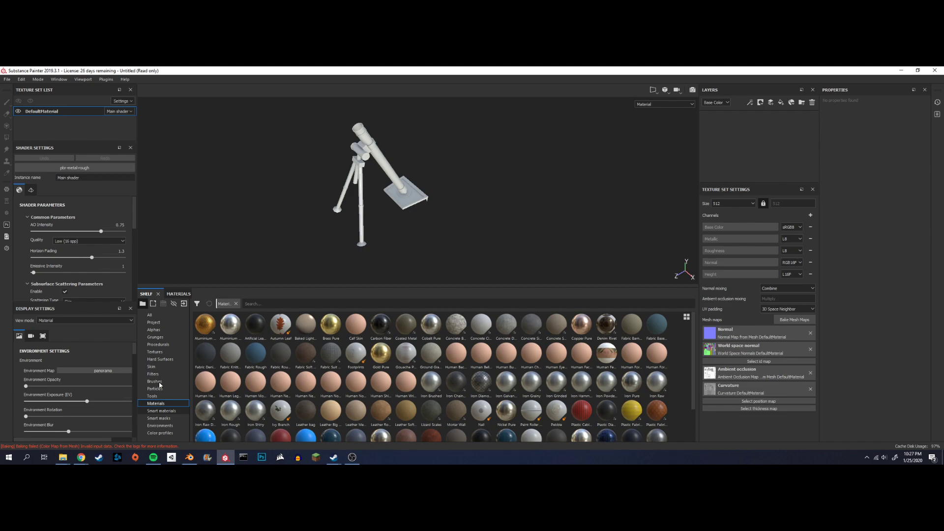
left_click(168, 410)
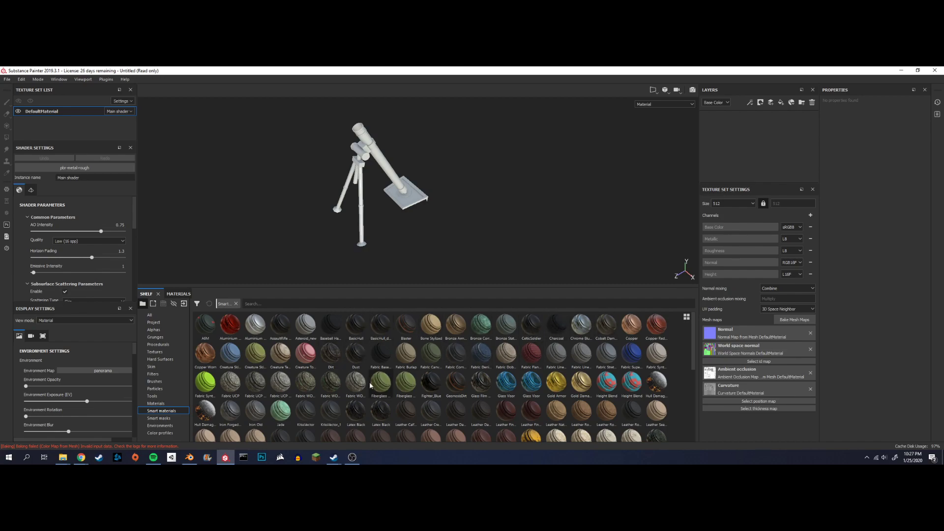
scroll(291, 421, "down", 3)
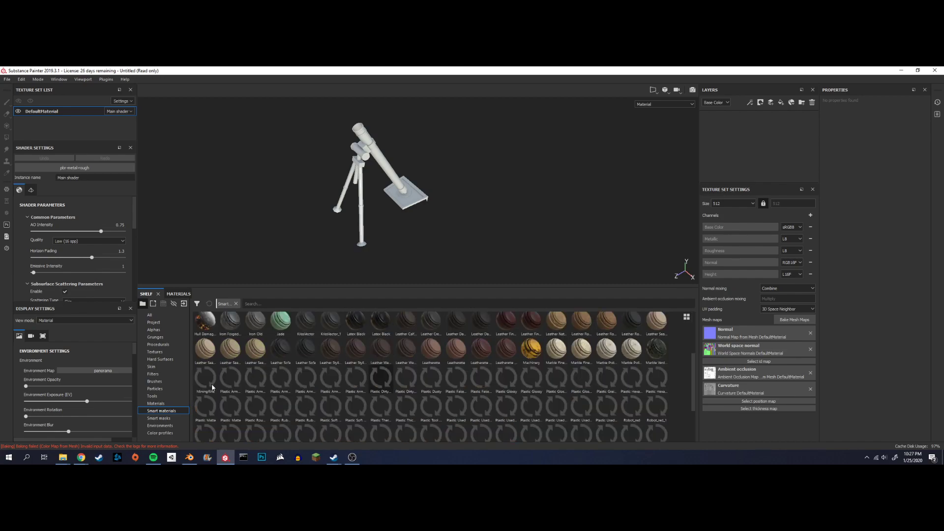
scroll(234, 332, "down", 3)
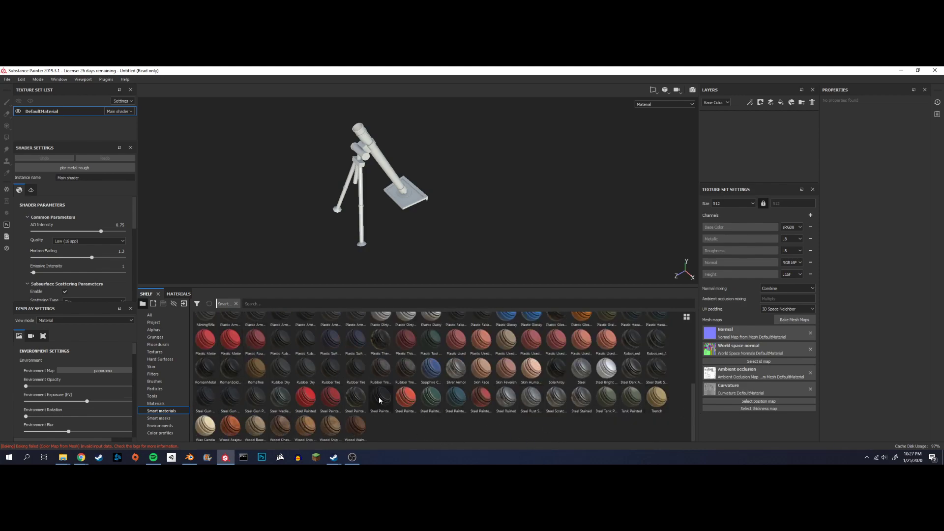
Step: Check the 81mm German mortar reference images in Chrome and return to Substance Painter to preview the Steel Painted Clearcoat smart material
left_click(81, 457)
left_click(61, 432)
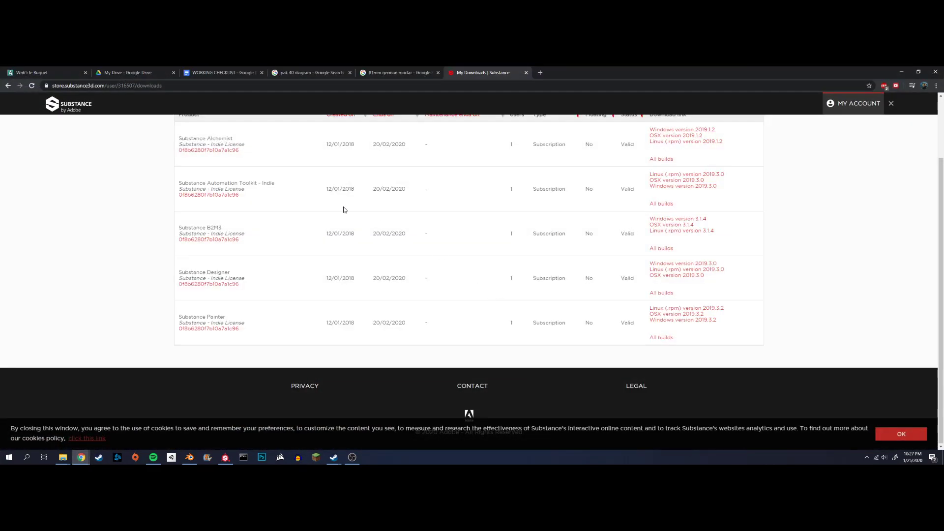
left_click(410, 73)
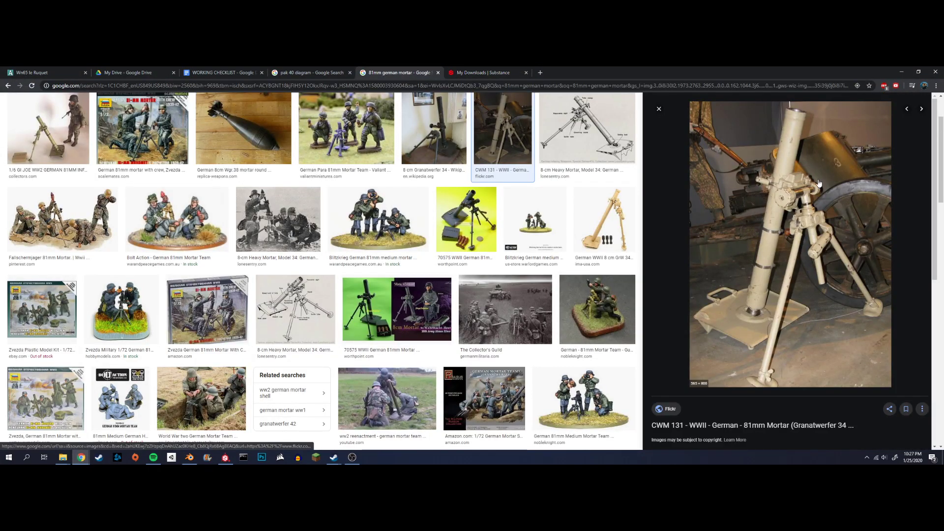
key("Left")
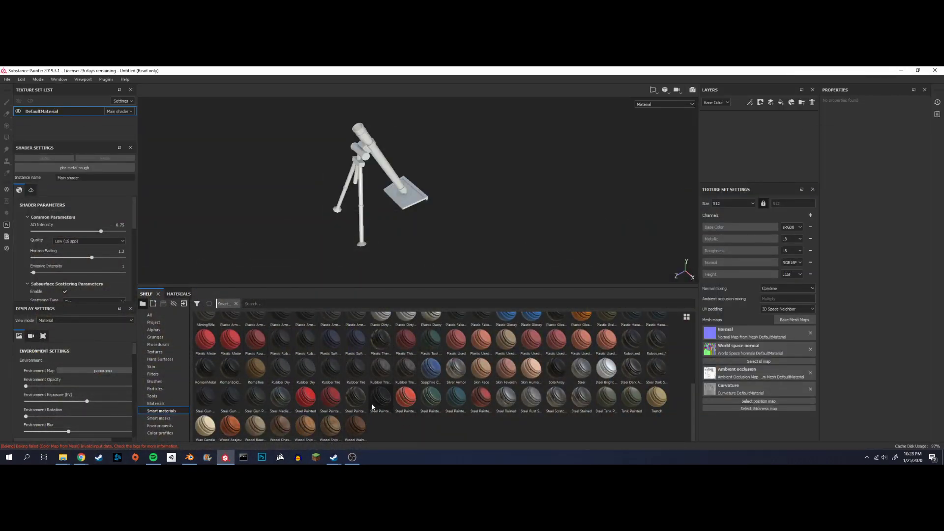
mouse_move(374, 405)
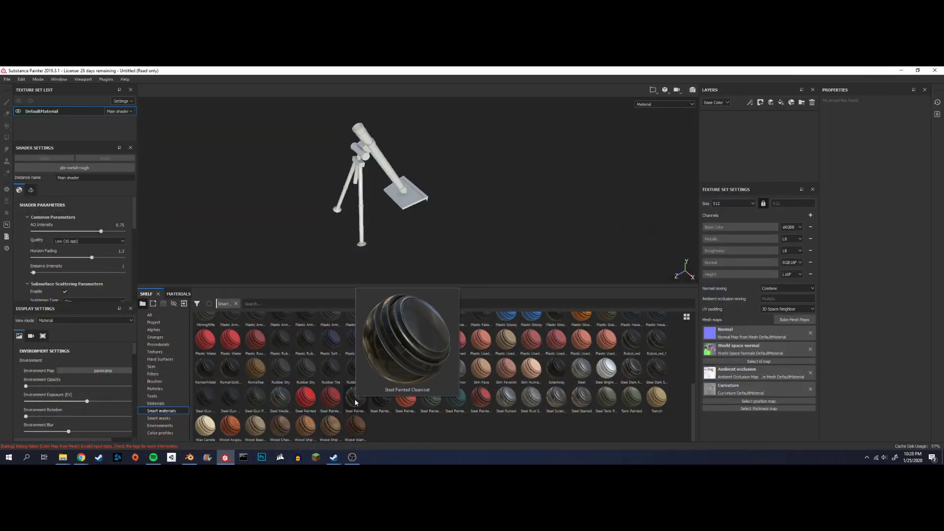
Step: Add the Steel Painted Rough Damaged smart material to the layer stack and shrink the shelf
mouse_move(380, 401)
left_mouse_down()
mouse_move(693, 134)
mouse_move(729, 134)
left_mouse_up()
left_click_drag(443, 287, 440, 396)
left_click_drag(363, 261, 546, 240, "alt")
scroll(388, 268, "up", 4)
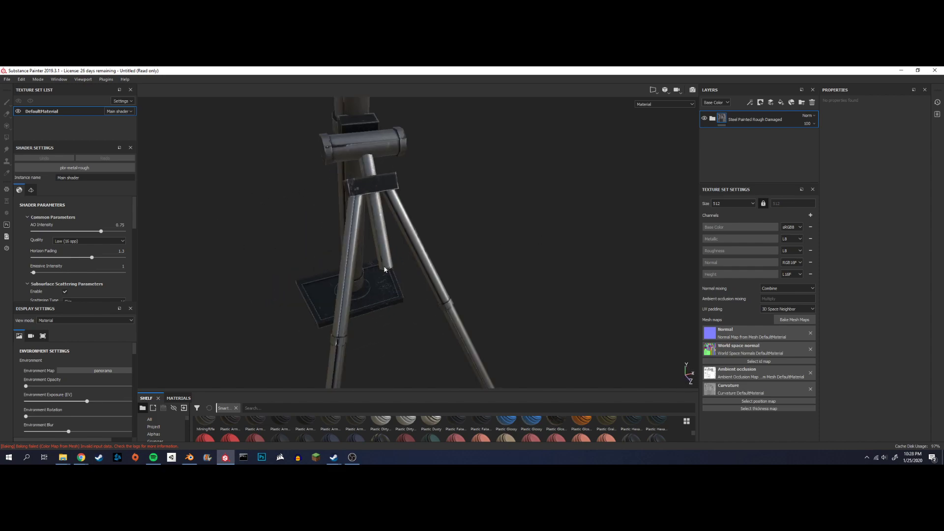
Step: Inspect the painted steel finish on the mortar's barrel, clamp and base plate
scroll(369, 248, "down", 3)
left_click_drag(340, 352, 261, 182, "alt")
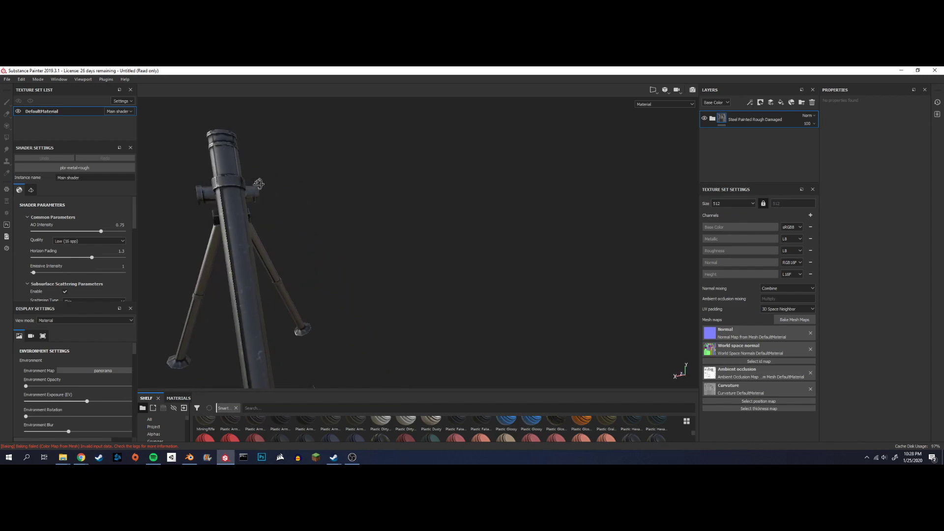
scroll(261, 182, "down", 3)
scroll(206, 172, "up", 5)
scroll(206, 175, "up", 3)
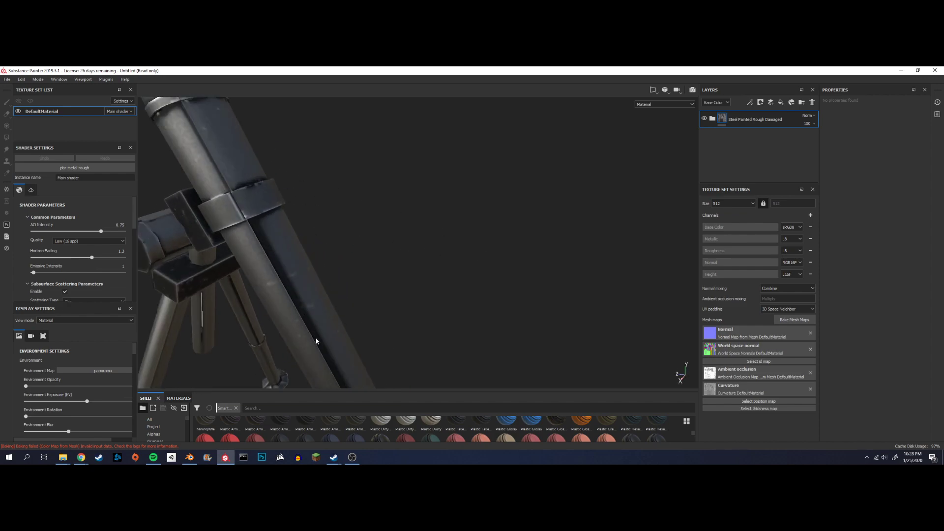
scroll(316, 341, "down", 3)
left_click_drag(338, 332, 320, 178, "alt")
scroll(328, 217, "down", 3)
left_click_drag(328, 217, 322, 284, "alt")
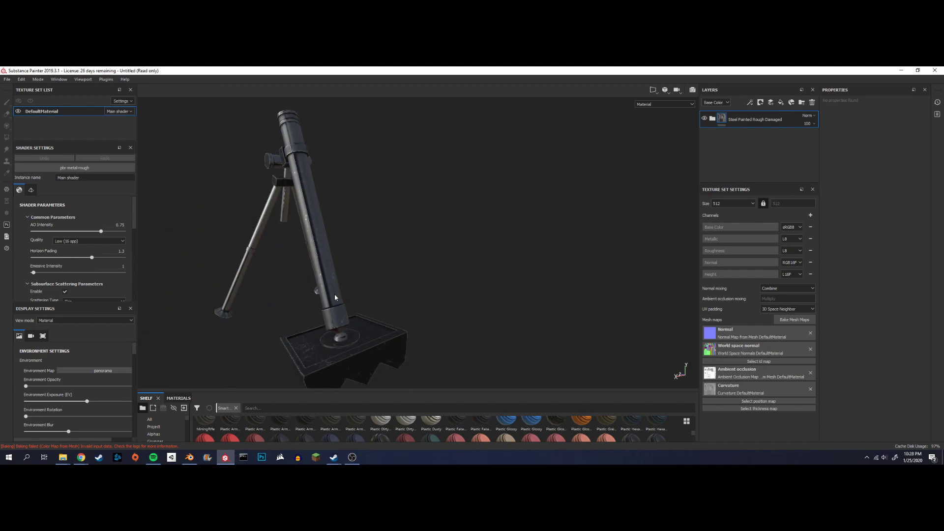
Step: Examine the whole mortar's painted steel finish from the front, including the tripod and barrel opening
left_click(154, 448)
left_click_drag(400, 274, 396, 216, "alt")
scroll(363, 204, "down", 4)
middle_click_drag(343, 197, 404, 228, "alt")
scroll(403, 226, "up", 4)
left_click_drag(350, 203, 445, 227, "alt")
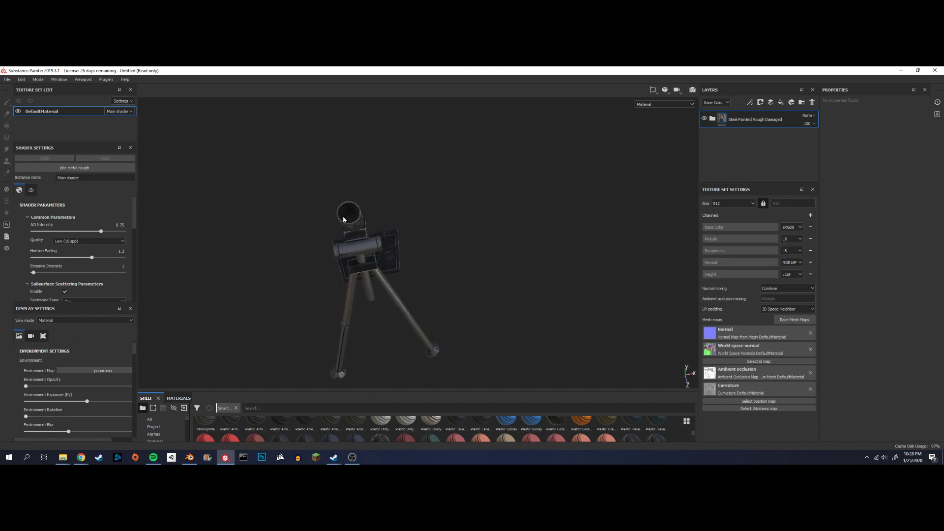
left_click_drag(343, 220, 338, 241, "alt")
Step: Expand the Steel Painted Rough Damaged folder and select its Base layer
left_click(712, 119)
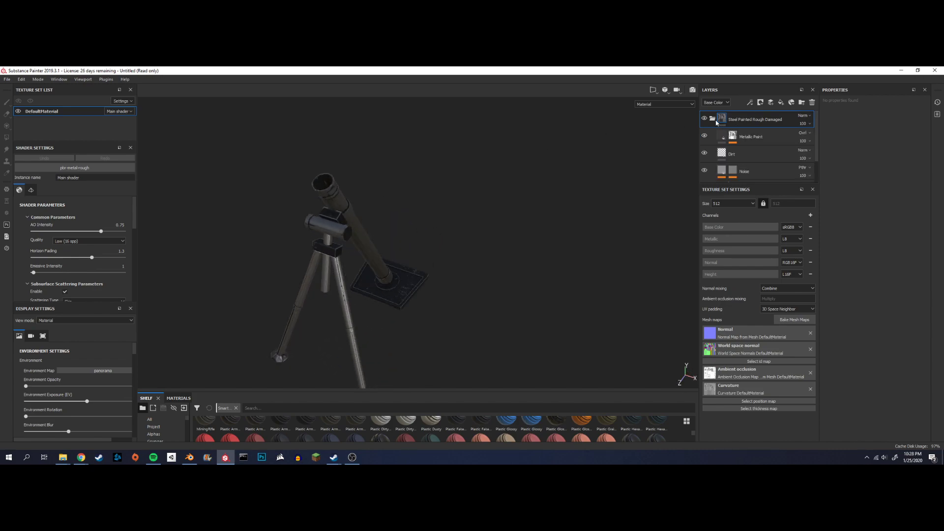
scroll(754, 140, "down", 1)
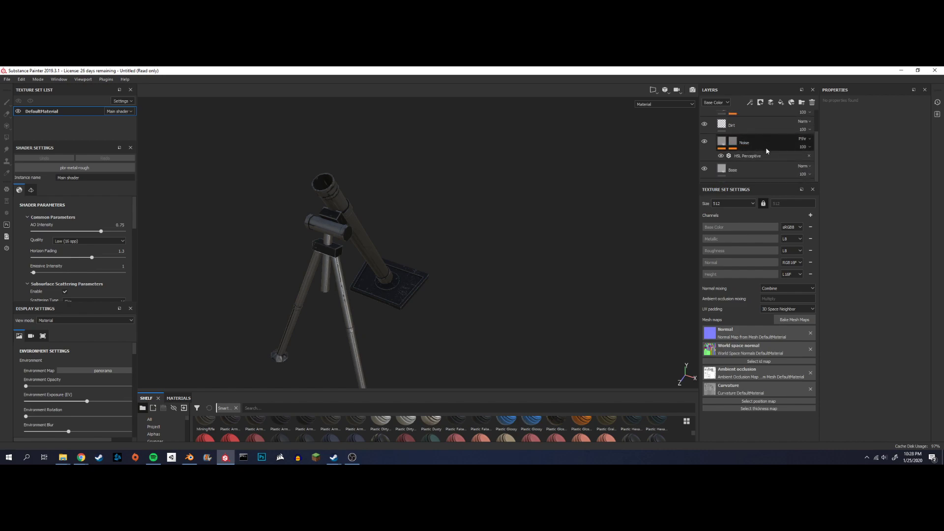
left_click(718, 169)
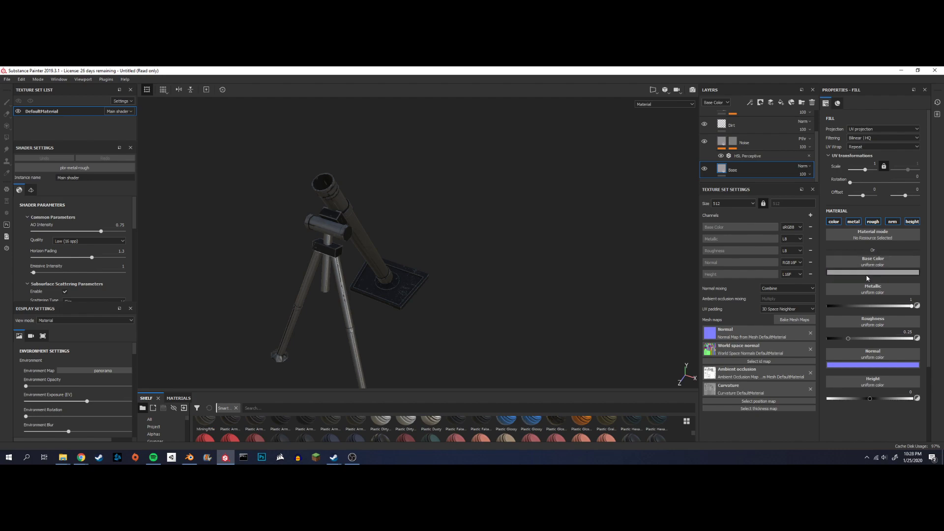
Step: Try a lighter grey of 0.639 as the Base layer's base color, then darken it back to mid grey
left_click(866, 273)
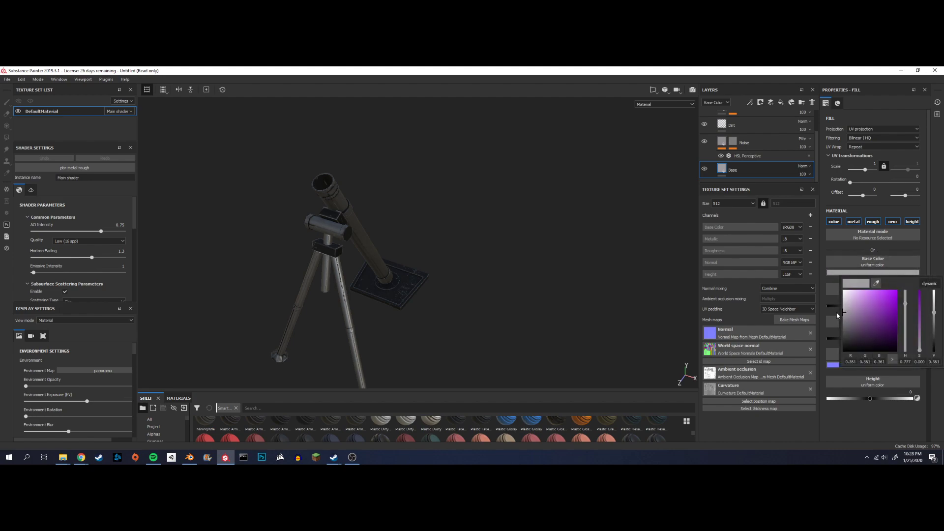
left_click_drag(838, 315, 834, 304)
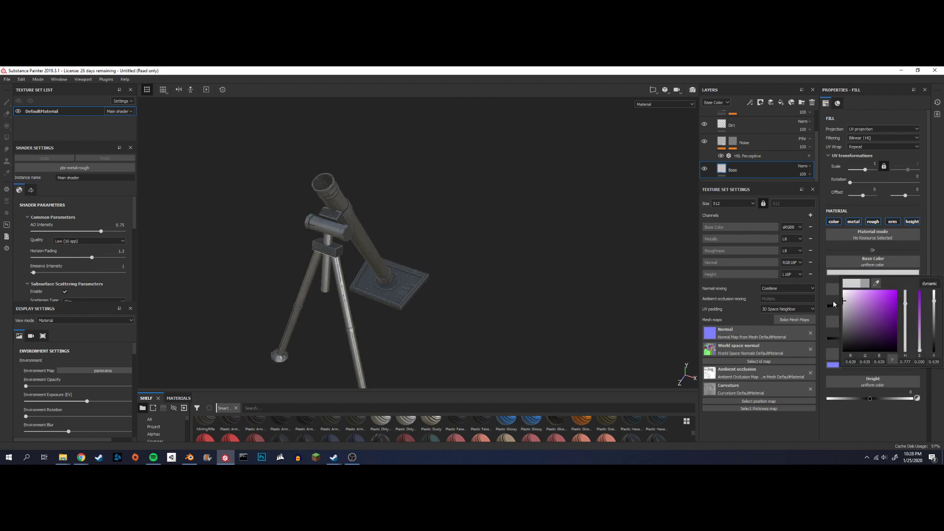
left_click_drag(567, 234, 623, 252, "alt")
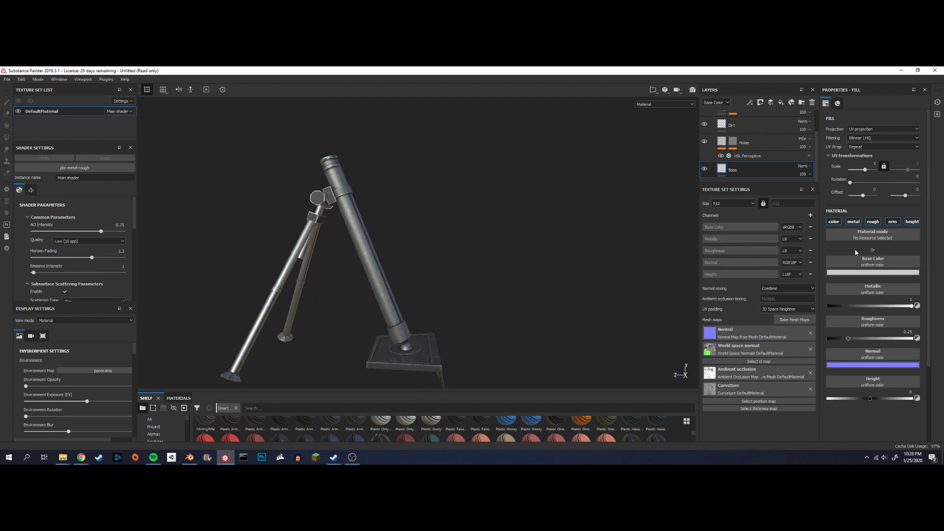
left_click(838, 273)
mouse_move(845, 298)
left_mouse_down()
mouse_move(843, 322)
mouse_move(844, 292)
mouse_move(813, 326)
mouse_move(801, 300)
mouse_move(796, 313)
mouse_move(730, 170)
left_mouse_up()
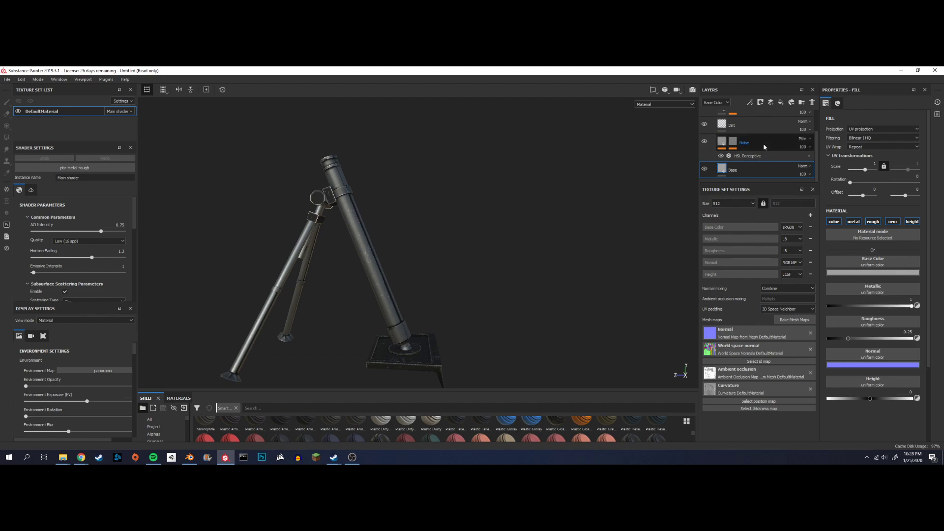
Step: Set the Metallic Paint layer's base color to a dark grey of about 0.039
scroll(763, 143, "up", 2)
left_click(722, 137)
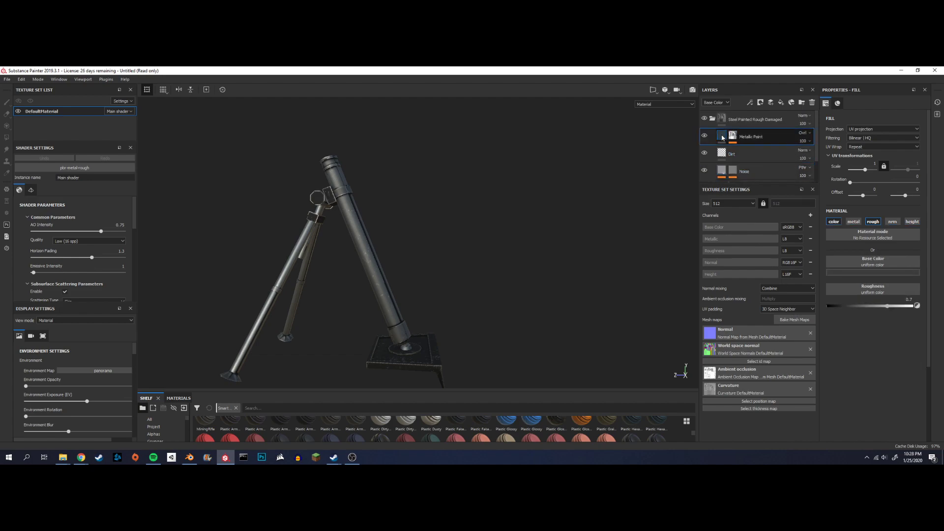
left_click(856, 273)
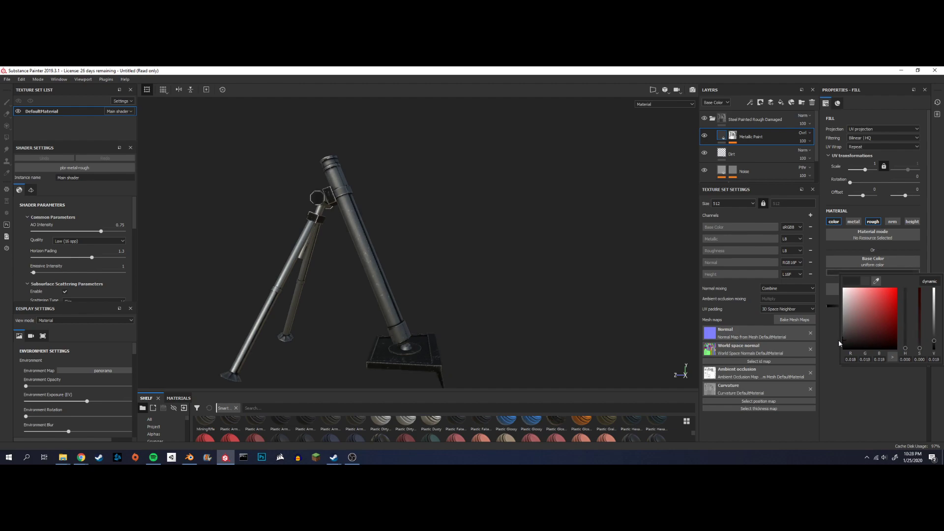
left_click_drag(836, 335, 831, 336)
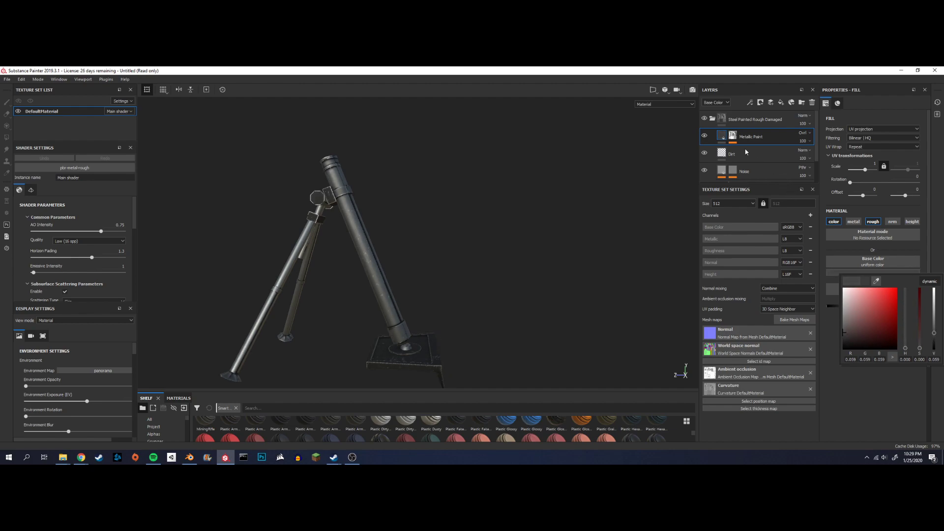
left_click(856, 386)
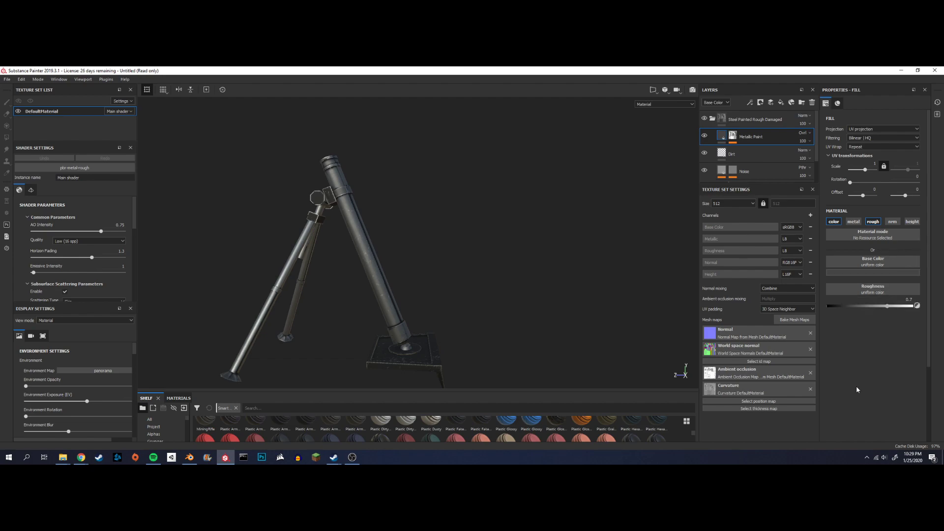
Step: Set the Global Balance of the Metallic Paint mask's Mask Editor to 0.66
left_click(733, 142)
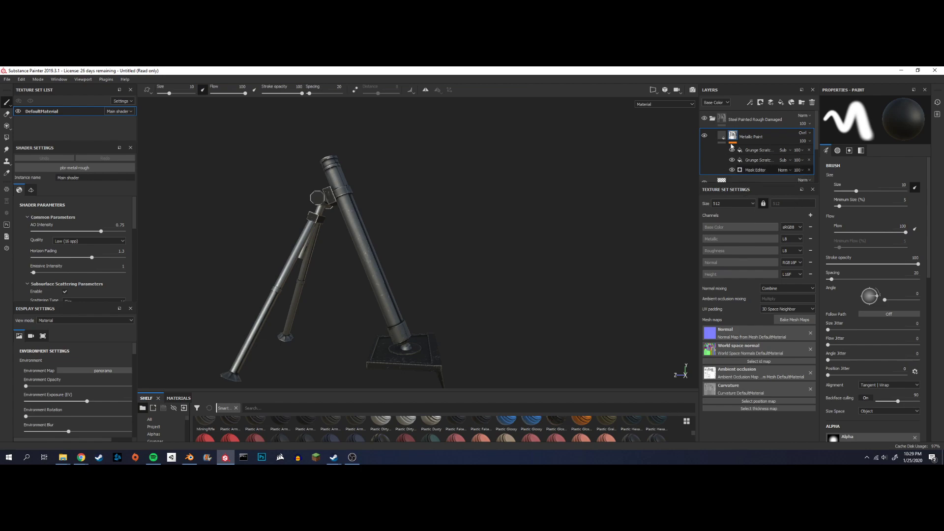
left_click(741, 170)
mouse_move(877, 189)
left_mouse_down()
mouse_move(860, 188)
mouse_move(893, 192)
left_mouse_up()
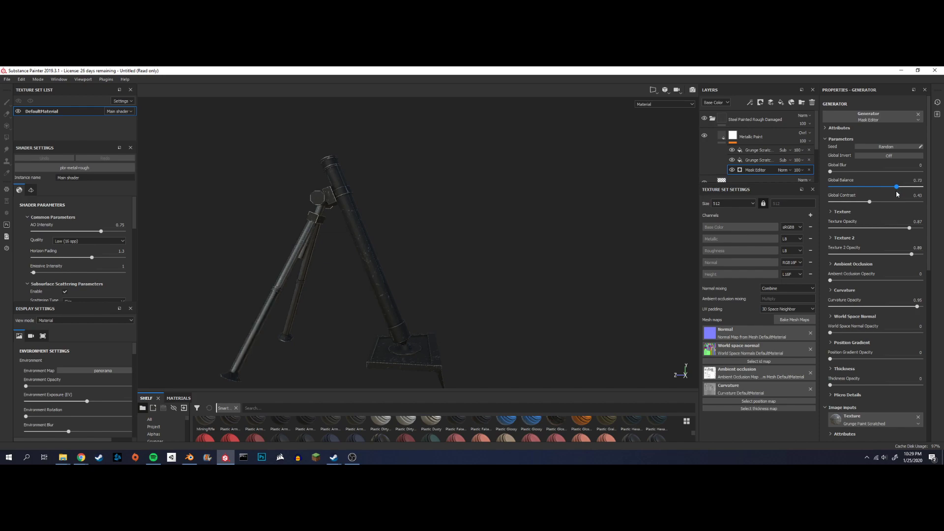
left_click_drag(893, 193, 890, 194)
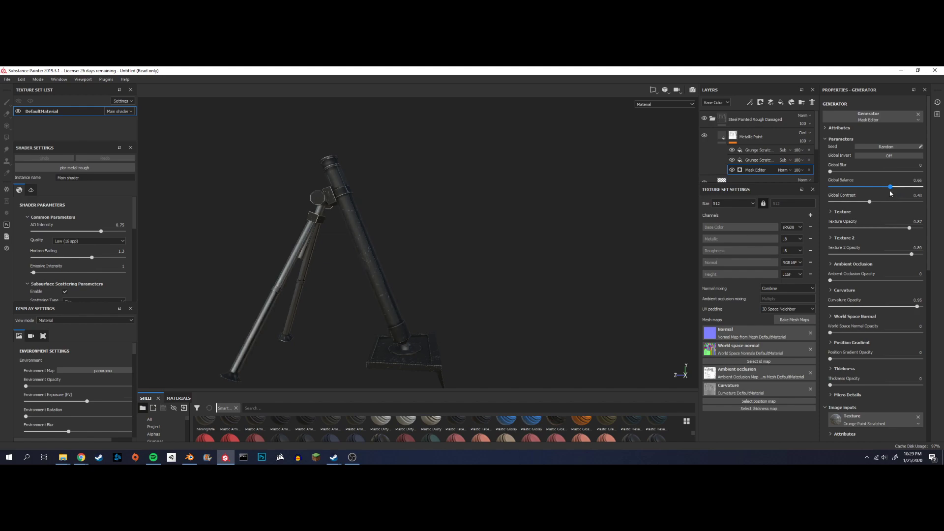
Step: Set the Base layer's base color to a grey of 0.466
scroll(757, 148, "down", 3)
left_click(742, 170)
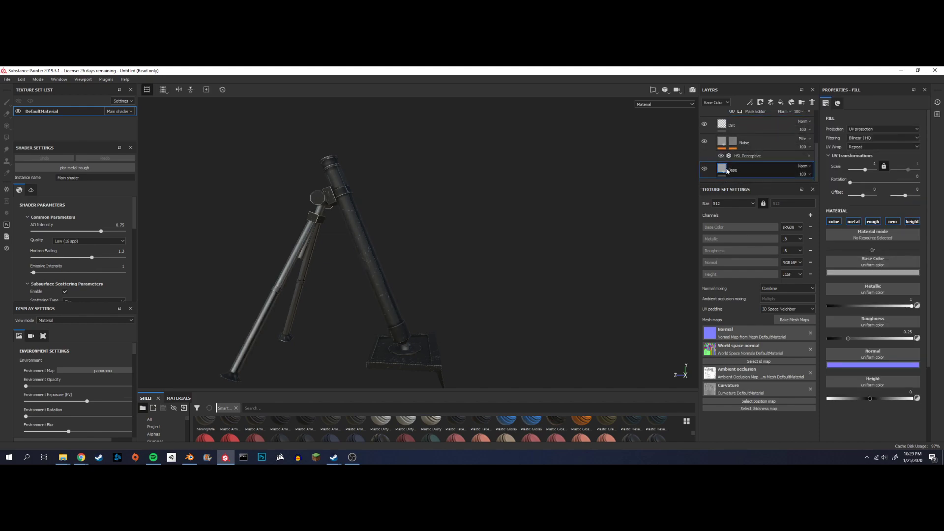
left_click(853, 273)
left_click_drag(845, 308, 832, 308)
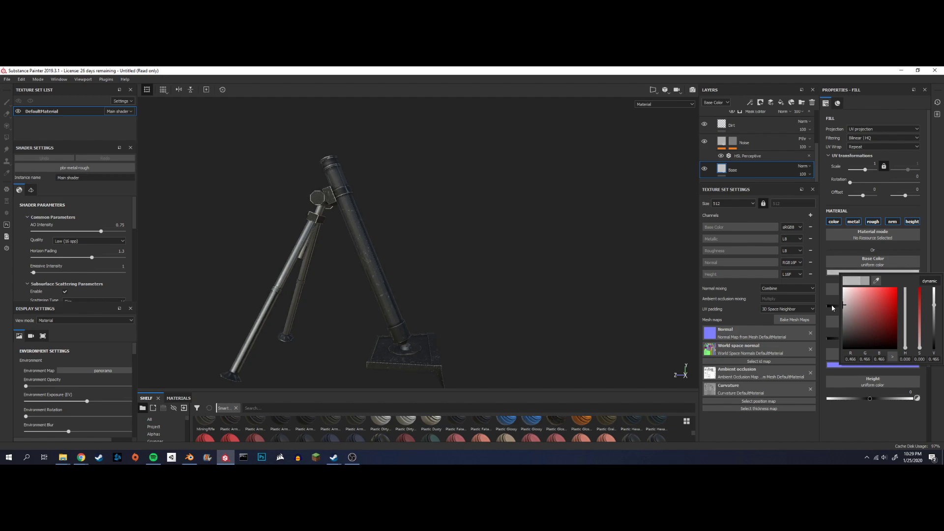
Step: Hide the Noise layer and toggle the Metallic Paint layer off and on to compare its effect
left_click(705, 140)
left_click(704, 141)
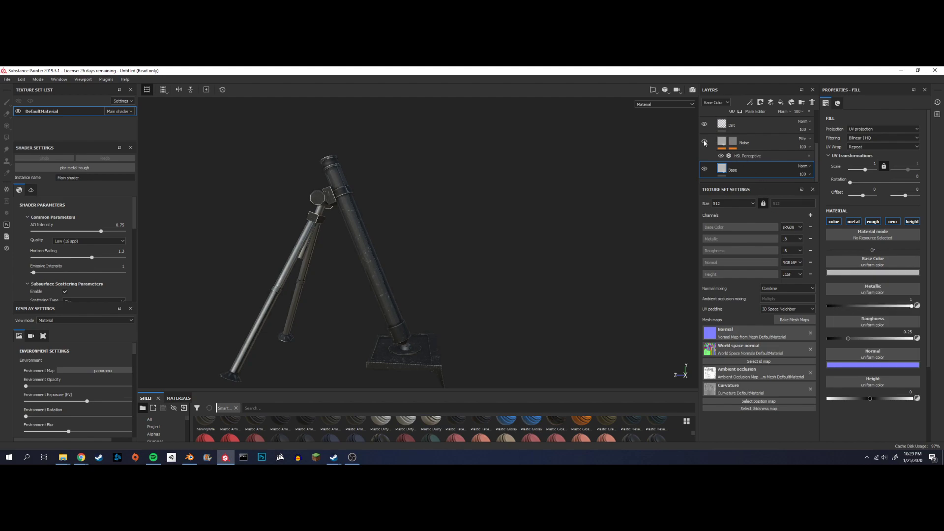
scroll(710, 154, "up", 1)
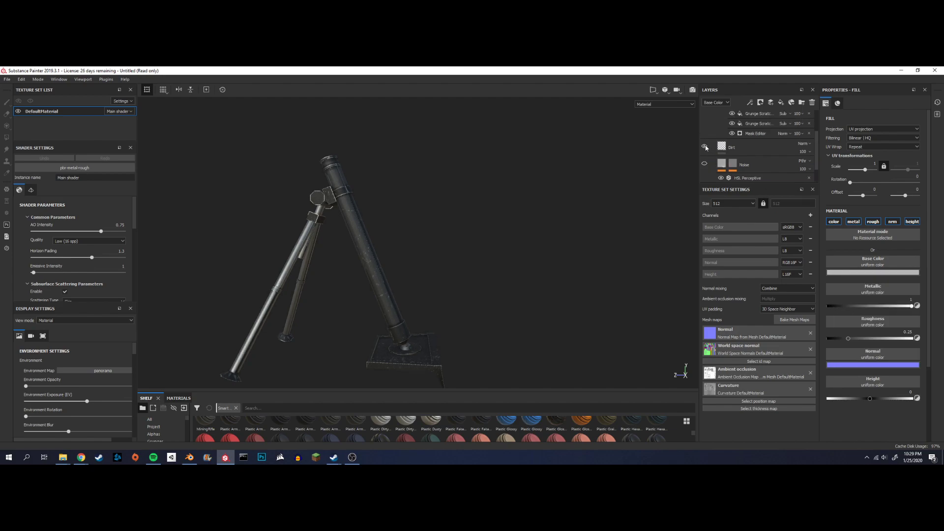
scroll(738, 157, "up", 2)
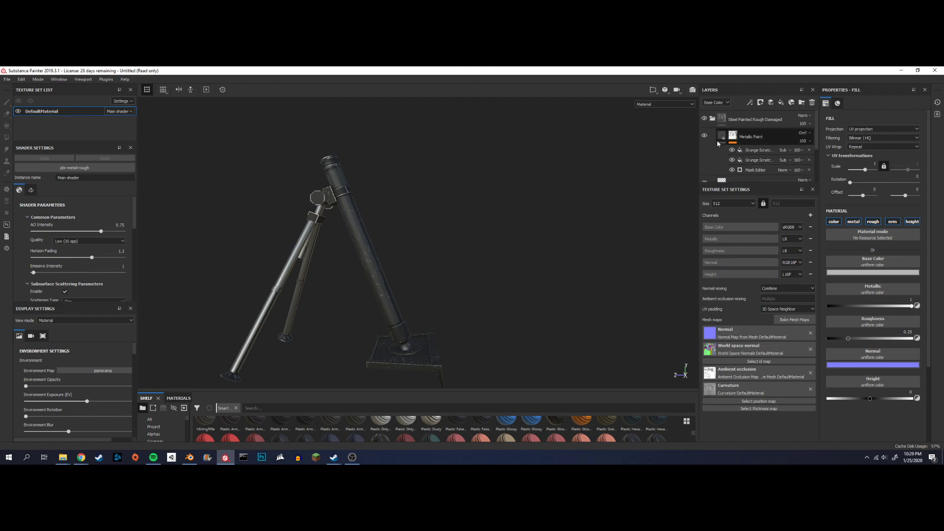
left_click(704, 134)
left_click(704, 134)
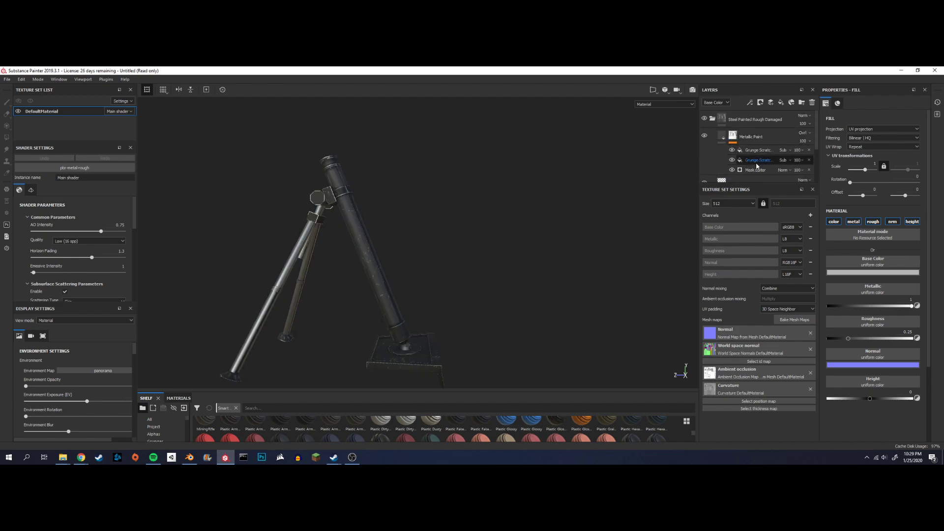
Step: Raise the Metallic Paint layer's roughness to about 0.77 and check the mortar from the front
left_click(722, 138)
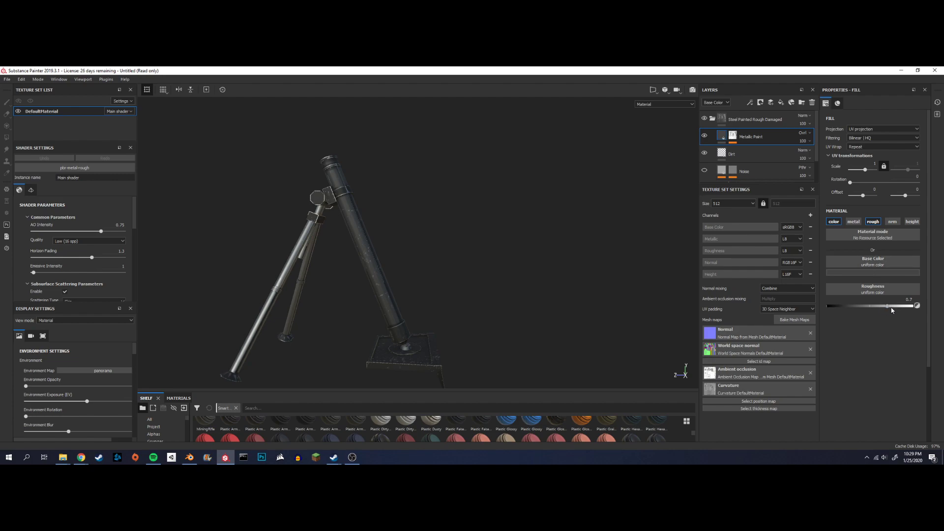
mouse_move(887, 308)
left_mouse_down()
mouse_move(880, 307)
mouse_move(899, 304)
left_mouse_up()
left_click_drag(624, 250, 337, 266, "alt")
scroll(336, 266, "up", 1)
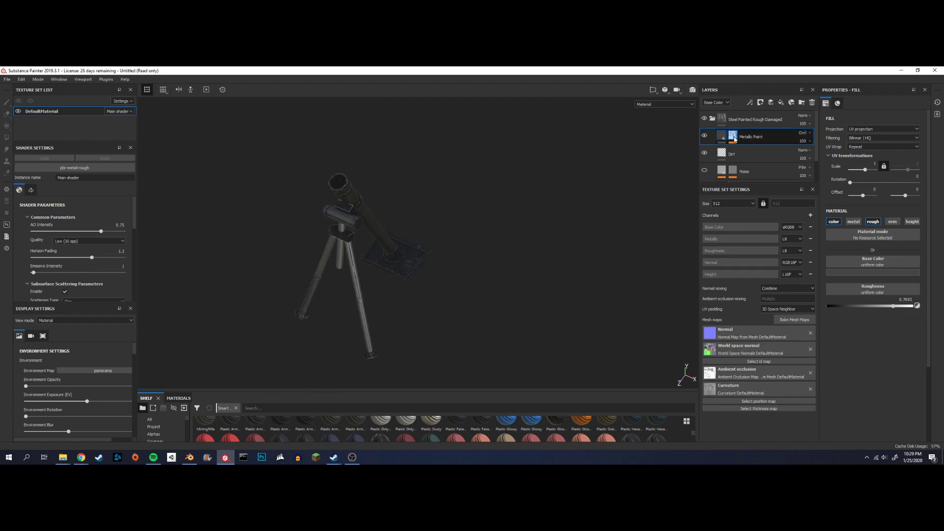
Step: Lower the Global Balance of the Metallic Paint mask's Mask Editor to 0.61
left_click(733, 136)
left_click(753, 169)
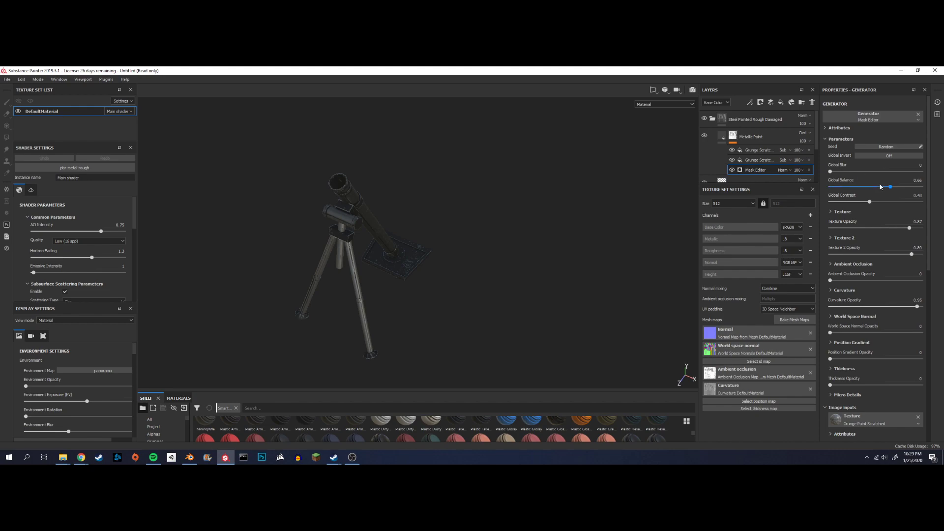
left_click_drag(888, 186, 886, 188)
Step: Darken the Base layer's base color to a grey of about 0.30
scroll(752, 166, "down", 3)
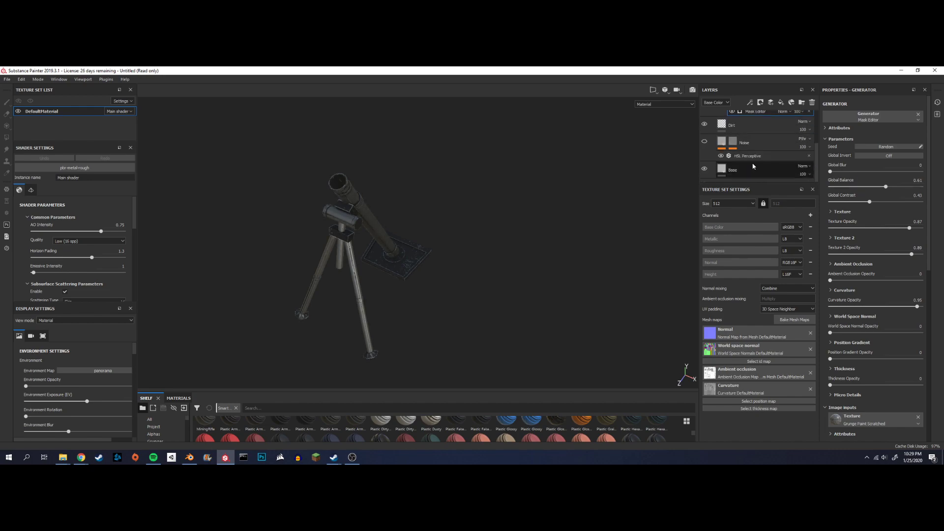
left_click(718, 171)
left_click(873, 273)
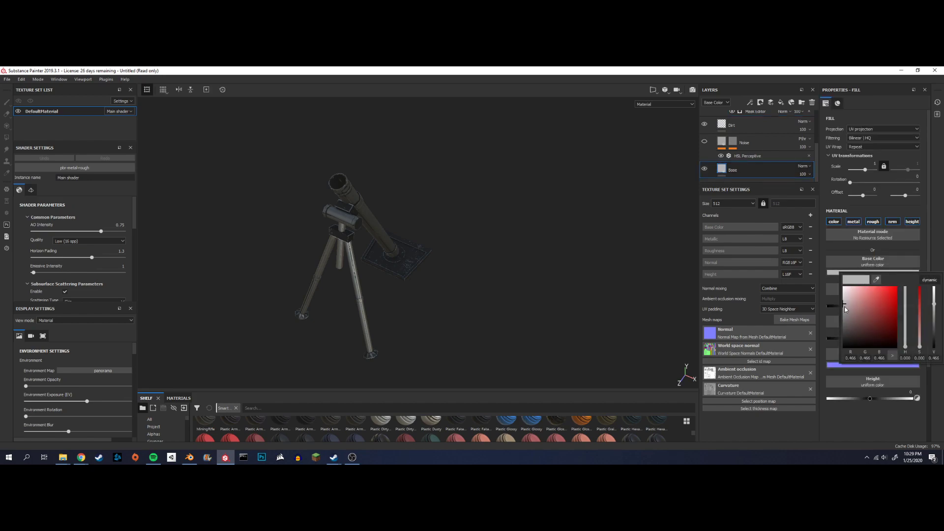
left_click_drag(844, 307, 842, 314)
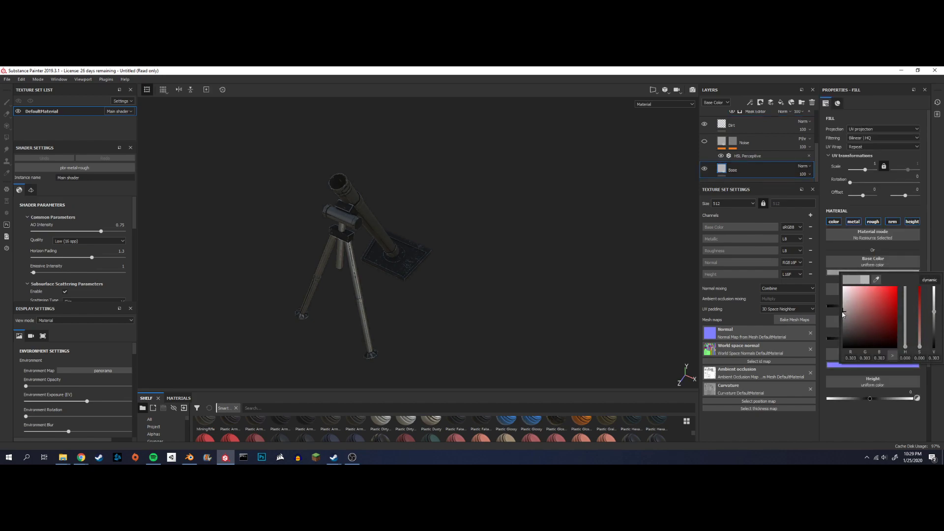
left_click(606, 255)
Step: Inspect the recolored mortar and tripod, and switch to Chrome to compare them with the 81mm German mortar reference images
scroll(510, 249, "down", 3)
left_click_drag(509, 249, 541, 241, "alt")
scroll(316, 259, "up", 5)
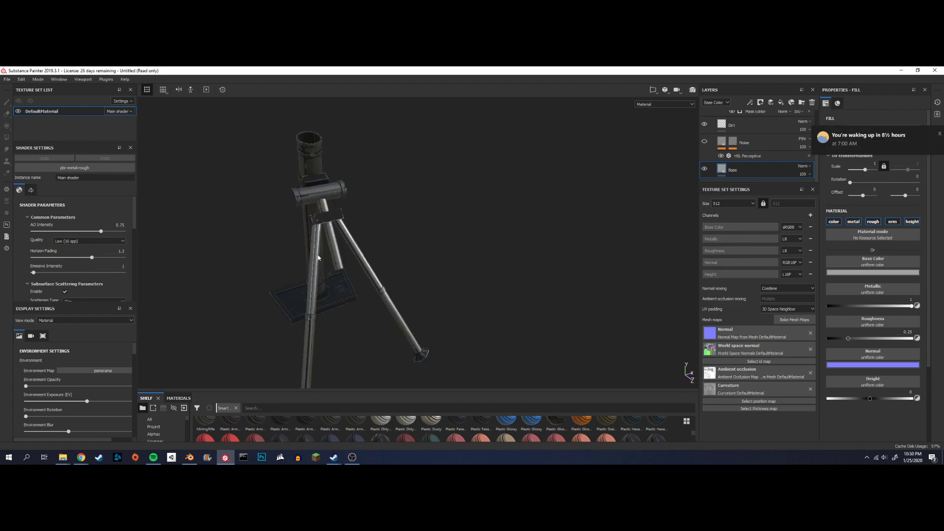
mouse_move(81, 457)
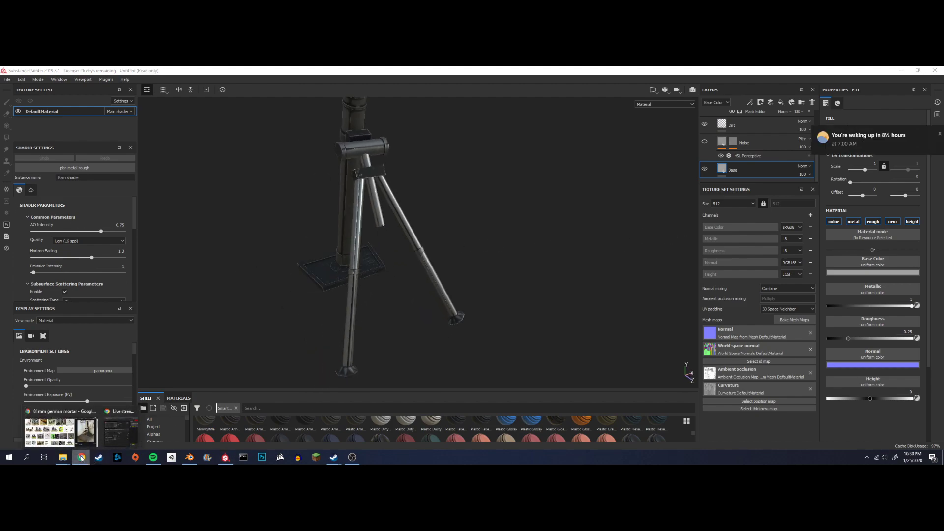
left_click(79, 432)
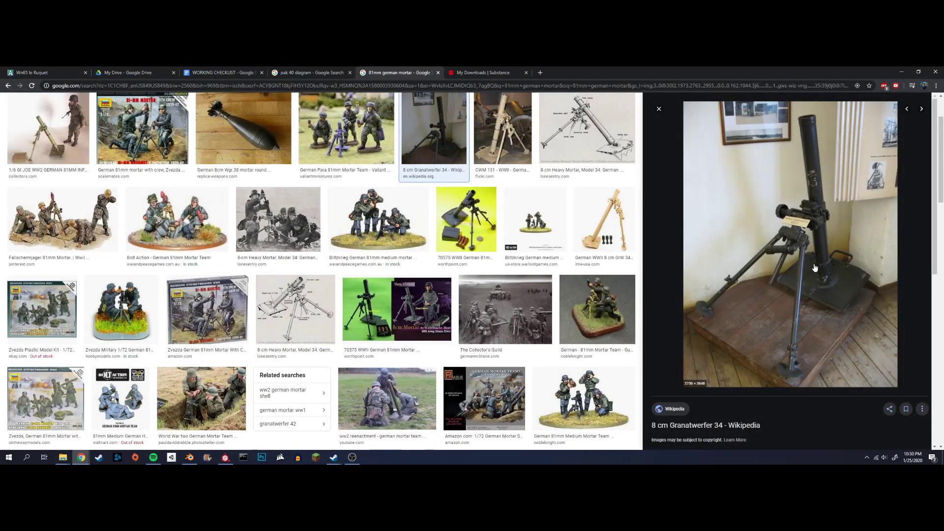
scroll(590, 206, "up", 3)
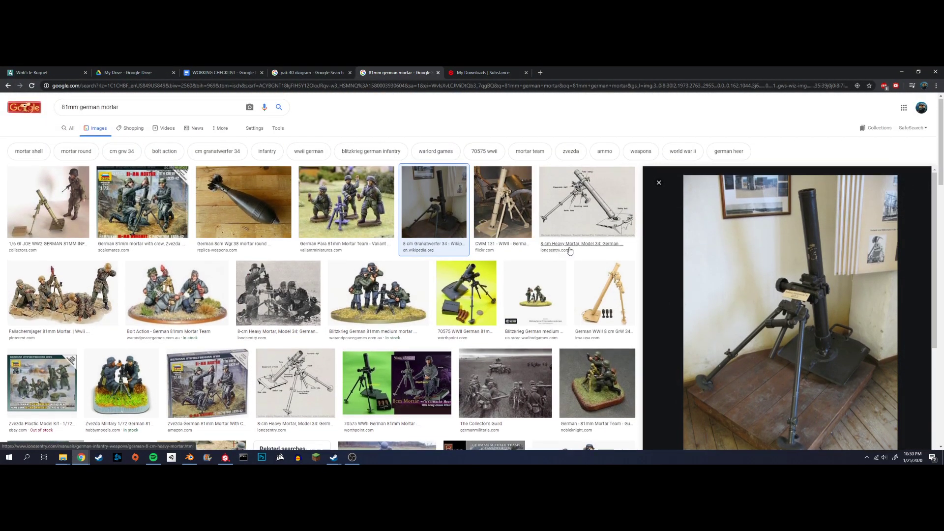
Step: Compare several German 81mm mortar reference images, including the 8 cm GrW 34 photo and the Zvezda box art, and return to Substance Painter
left_click(597, 294)
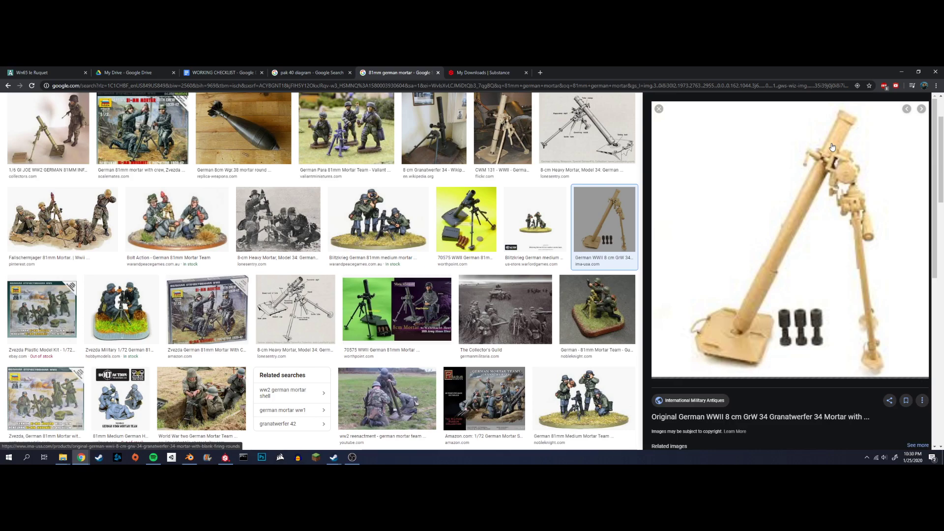
left_click(143, 130)
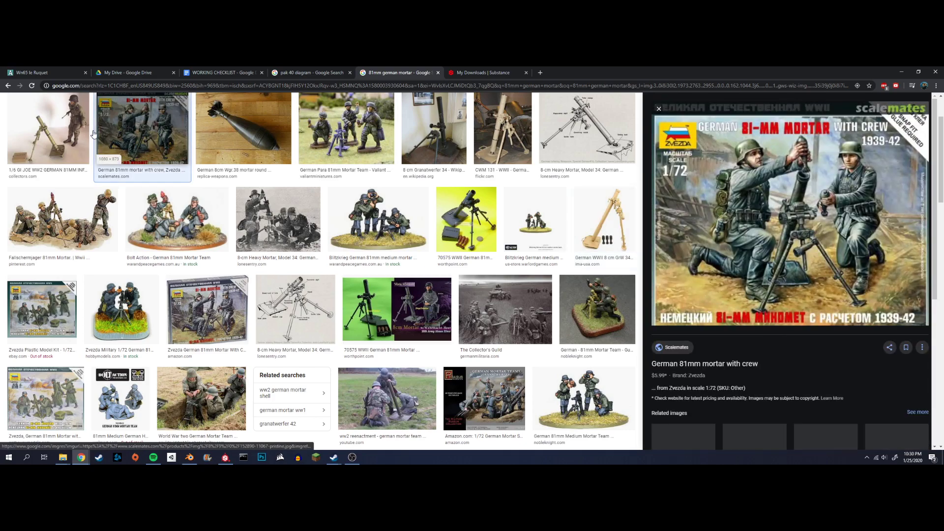
left_click(59, 137)
left_click(142, 131)
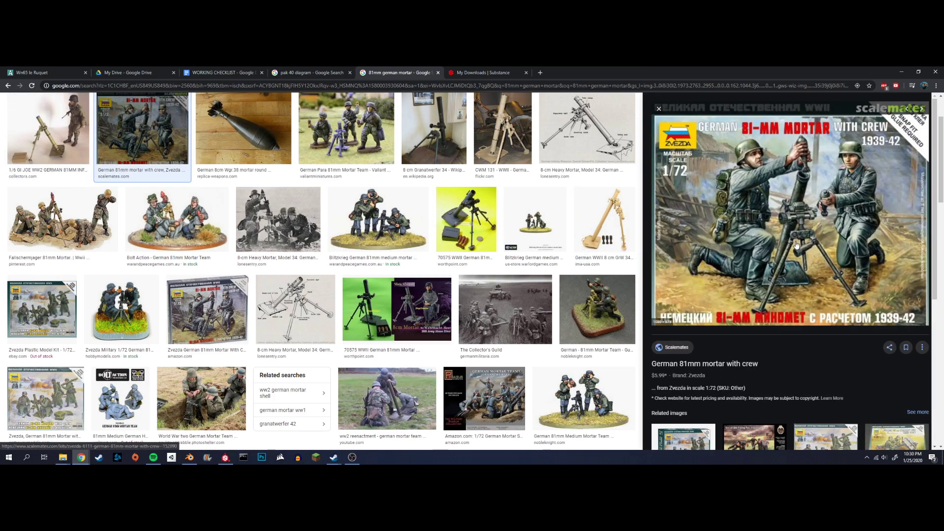
left_click(901, 72)
Step: Delete the entire Steel Painted Rough Damaged material group from the layer stack
left_click_drag(408, 216, 642, 191, "alt")
scroll(469, 206, "down", 3)
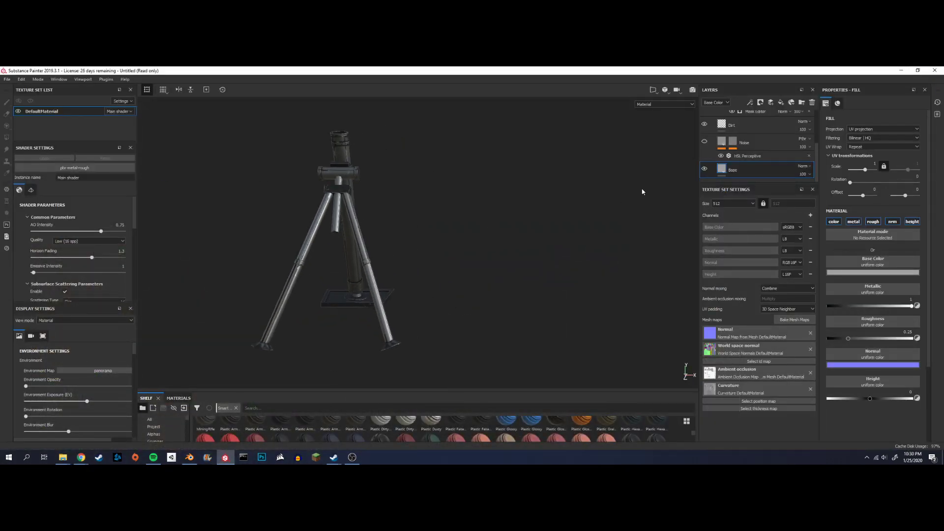
left_click(765, 125)
scroll(762, 123, "up", 3)
left_click(758, 117)
left_click(811, 104)
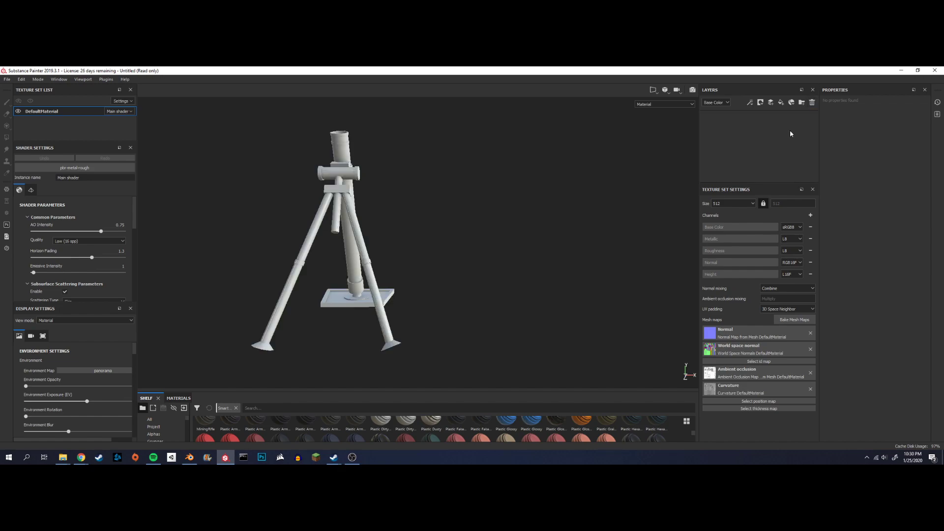
Step: Enlarge the shelf and add the Steel Gun Painted smart material to the mortar's empty layer stack
left_click_drag(391, 392, 401, 268)
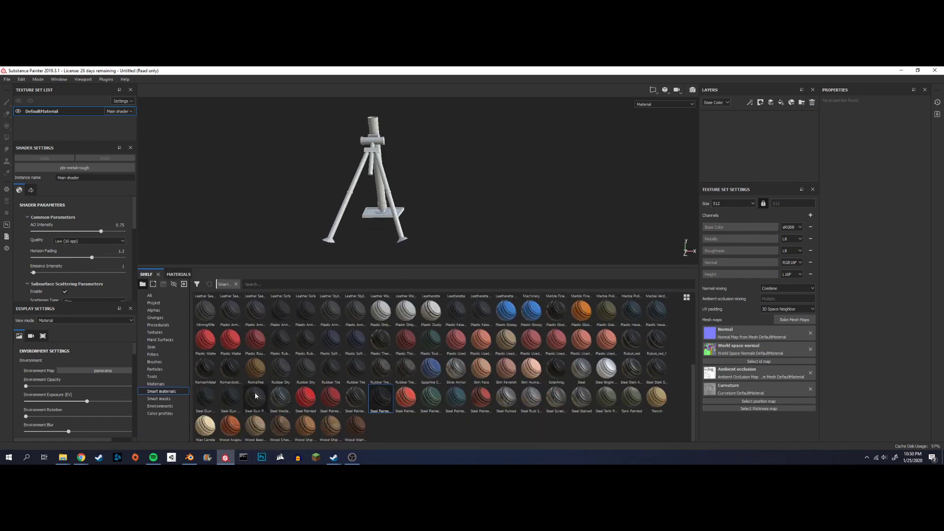
mouse_move(255, 396)
mouse_move(256, 395)
left_mouse_down()
mouse_move(580, 240)
mouse_move(736, 133)
left_mouse_up()
scroll(352, 132, "up", 3)
left_click_drag(455, 171, 361, 184, "alt")
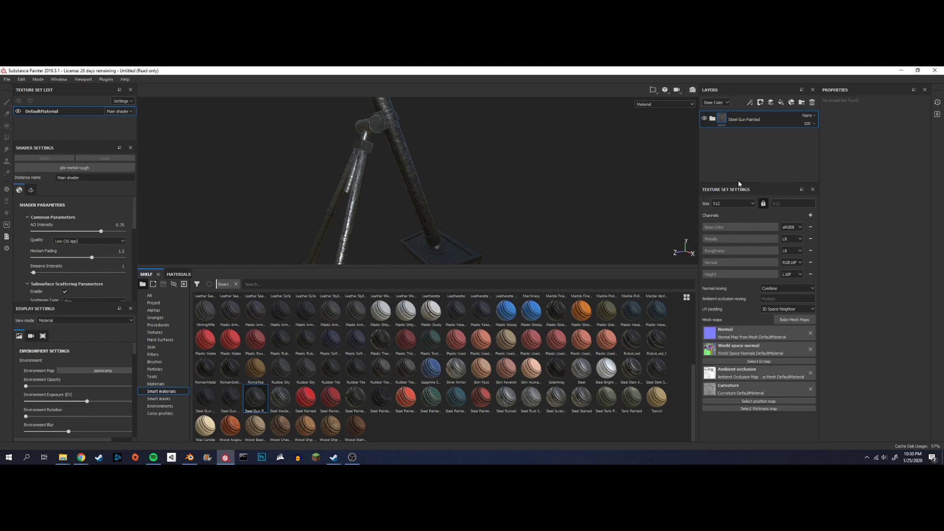
Step: In the Scratches mask's Metal Edge Wear generator, lower the Wear Level and raise the Wear Contrast
left_click(713, 119)
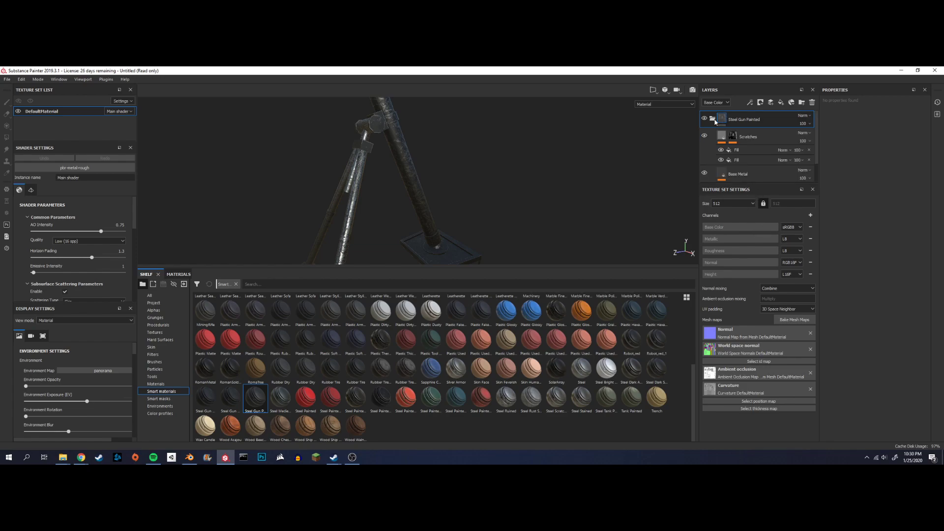
left_click(734, 144)
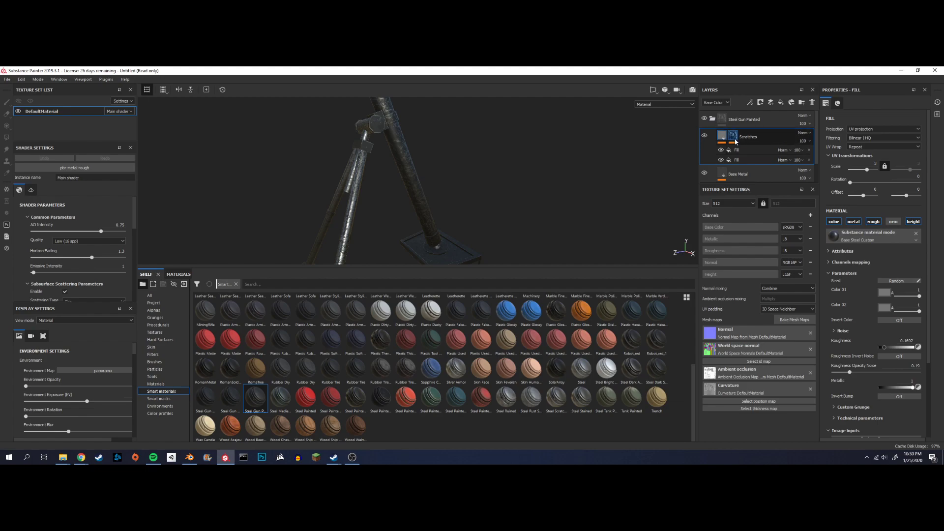
left_click(733, 137)
left_click(760, 135)
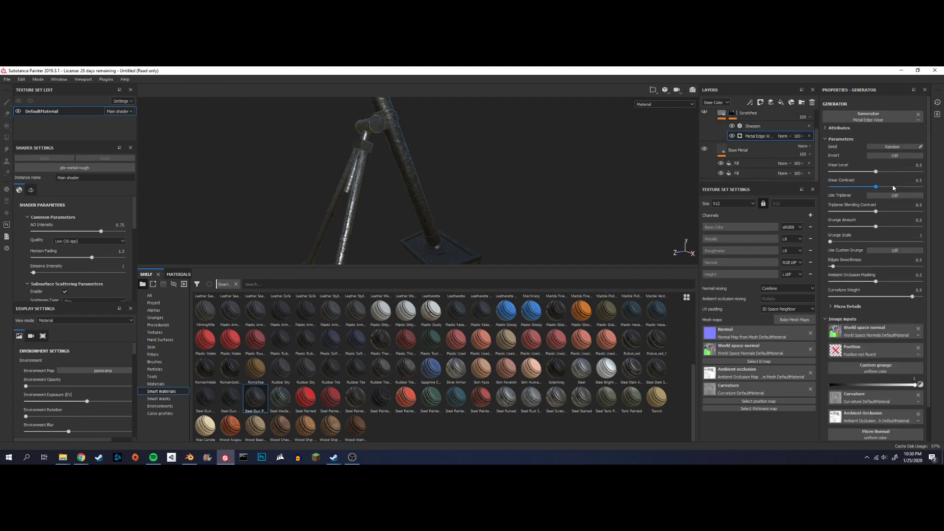
left_click_drag(875, 178, 851, 177)
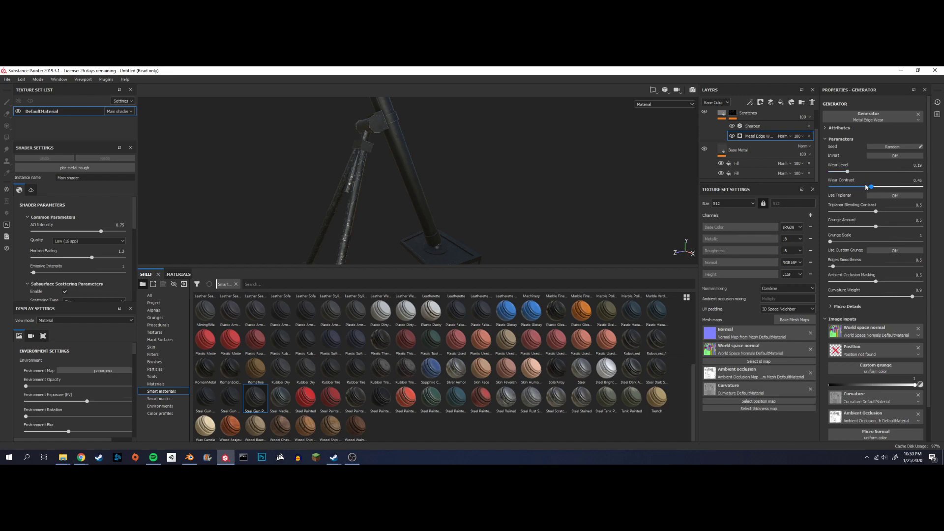
left_click_drag(868, 186, 922, 184)
left_click_drag(847, 171, 857, 171)
left_click_drag(505, 190, 422, 170, "alt")
Step: Set the Base Metal layer's Color 01 to a grey of about 0.38 and Color 02 to about 0.335
left_click(722, 153)
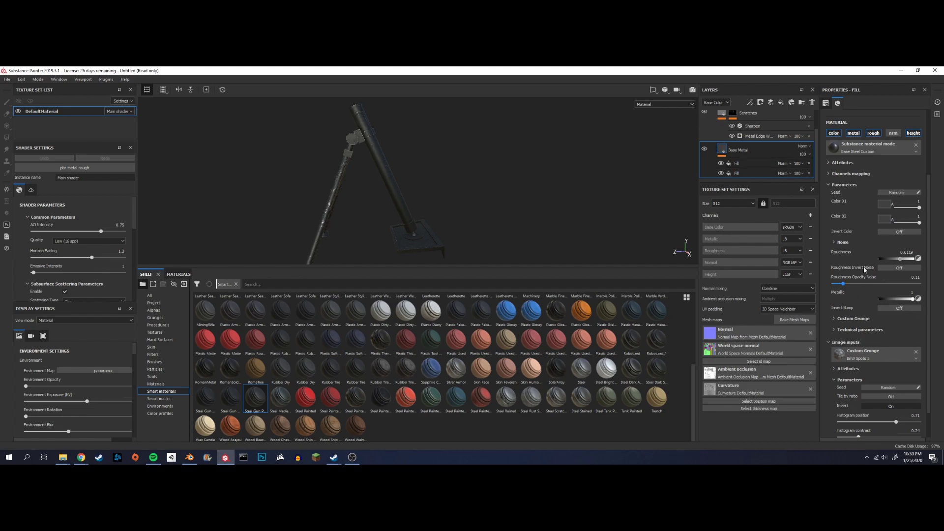
left_click(882, 205)
left_click_drag(843, 267, 835, 255)
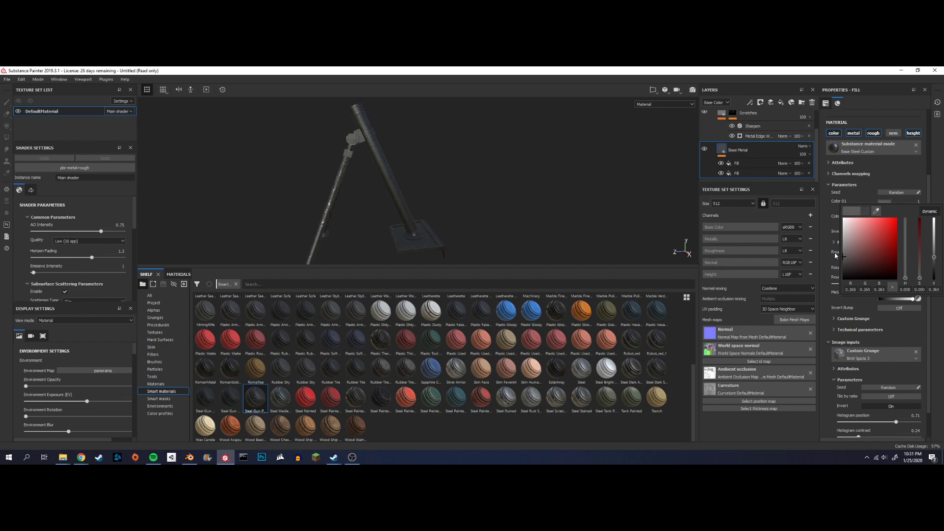
left_click(870, 193)
left_click(883, 217)
left_click_drag(845, 282, 840, 277)
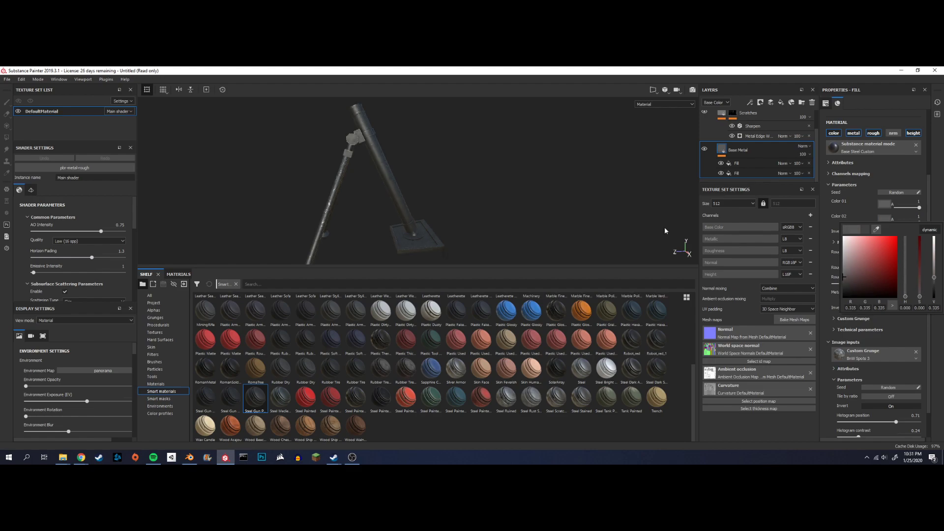
Step: Reduce the shelf's height to enlarge the viewport, and inspect the mortar's barrel, bipod and baseplate from several angles
scroll(470, 220, "down", 2)
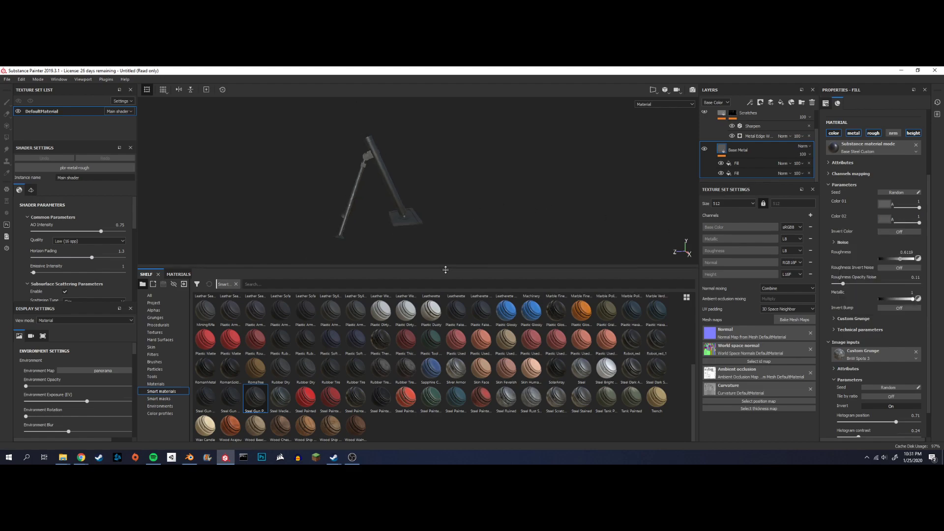
left_click_drag(445, 268, 445, 342)
left_click_drag(347, 221, 442, 224, "alt")
scroll(442, 225, "up", 4)
middle_click_drag(482, 202, 436, 222, "alt")
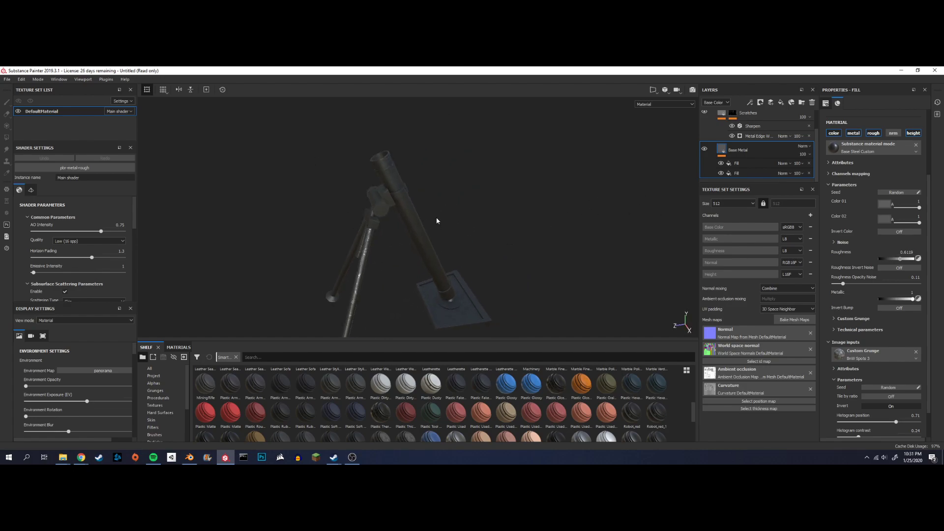
left_click_drag(363, 268, 353, 213, "alt")
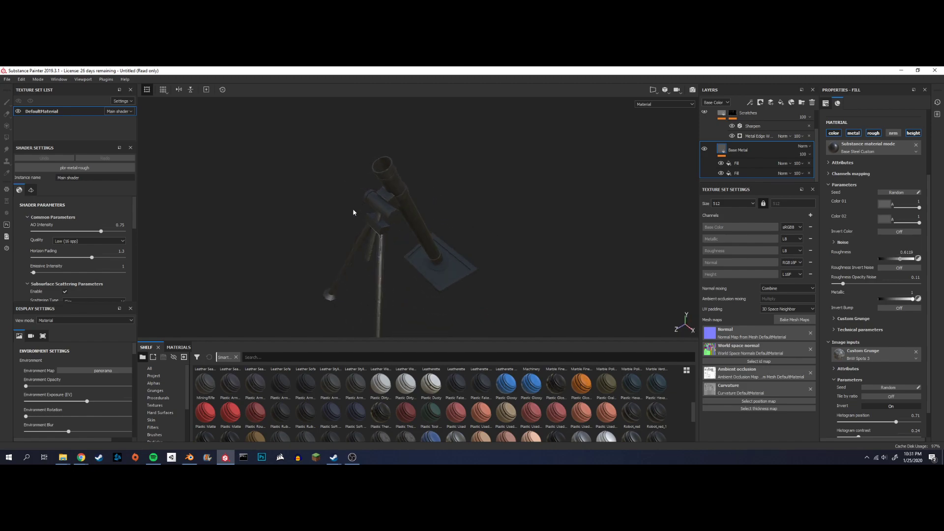
Step: Save the project as 8cmMortar in the OMAHA mortar folder
left_click(6, 79)
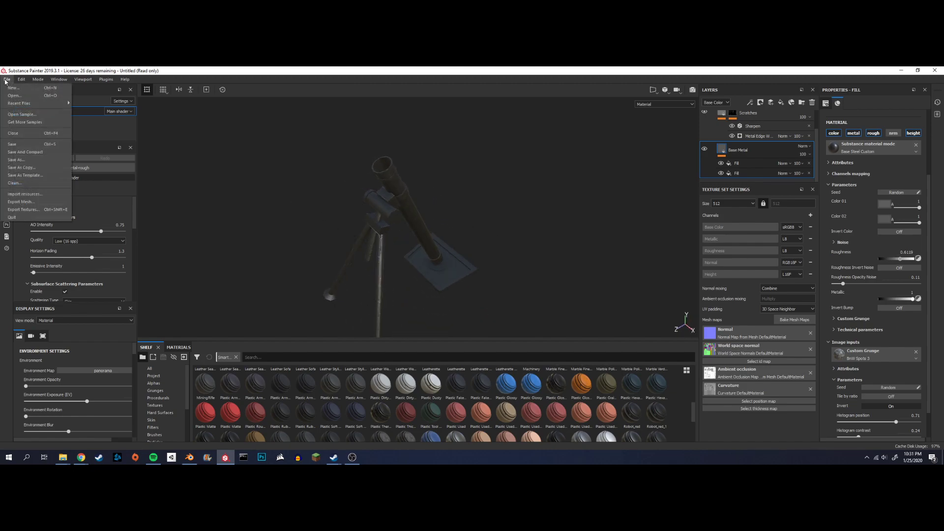
left_click(25, 156)
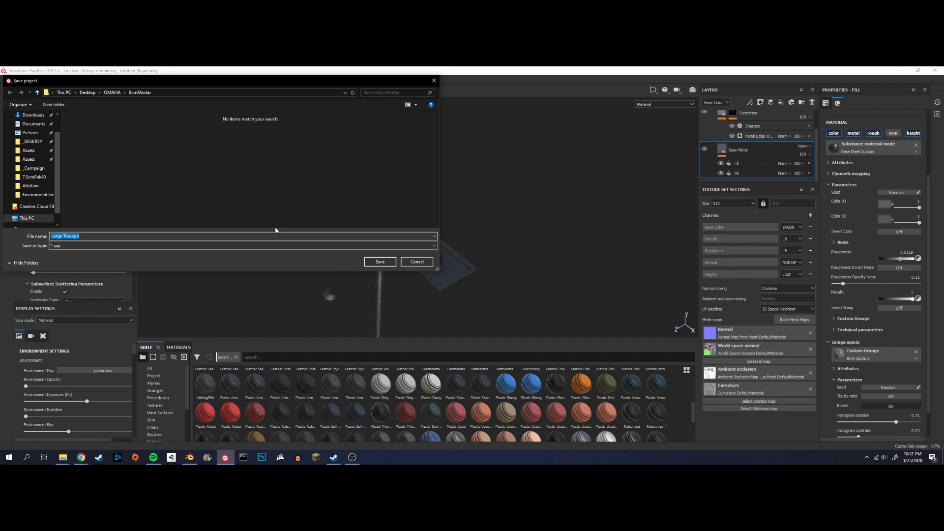
type("8cmMortar")
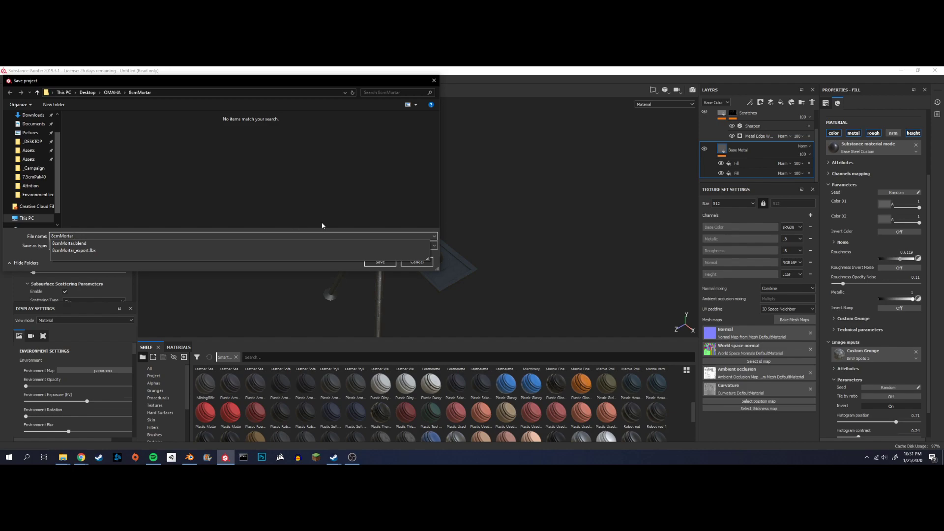
left_click(156, 215)
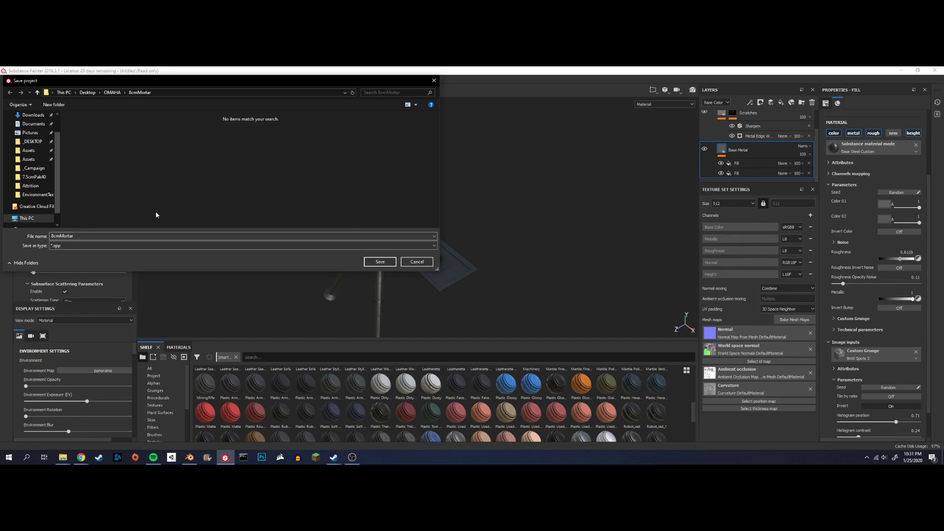
left_click(379, 261)
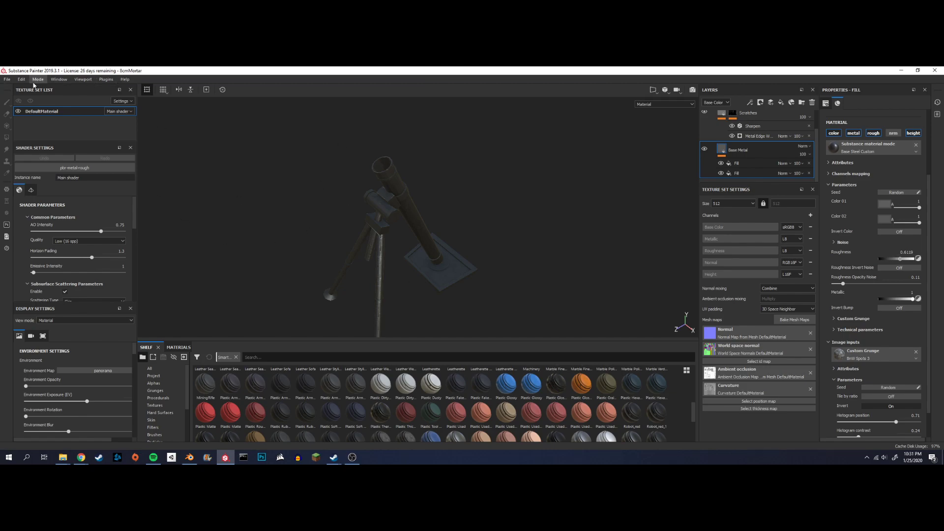
Step: Start a texture export and choose the Unity 5 (Standard Metallic) config
left_click(8, 79)
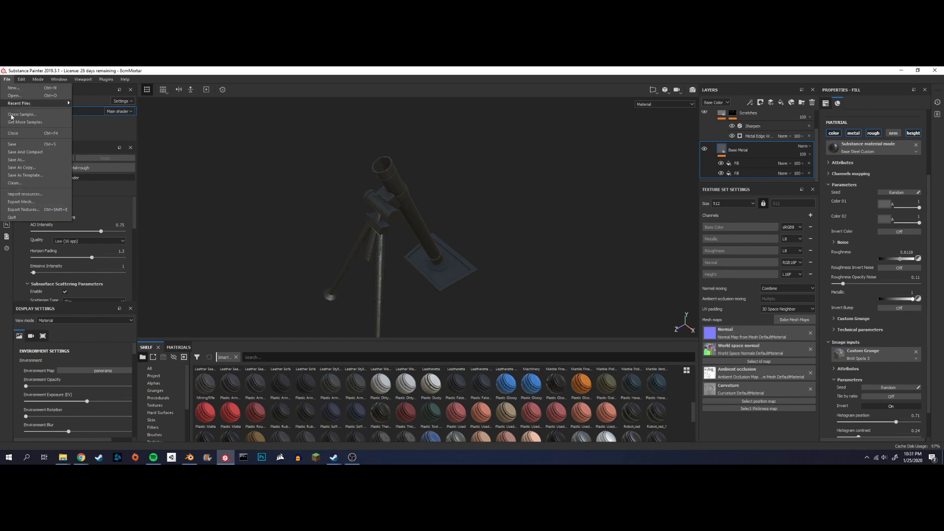
left_click(23, 209)
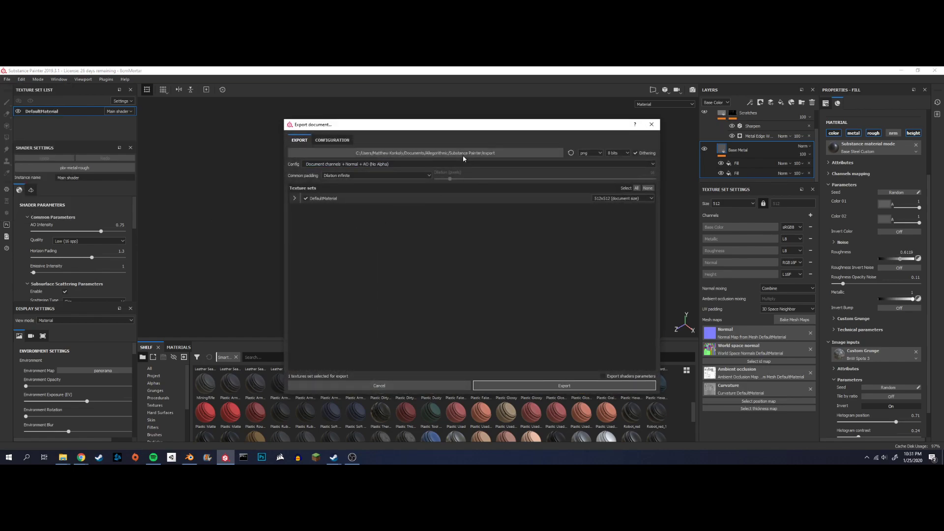
left_click(368, 164)
scroll(365, 184, "down", 6)
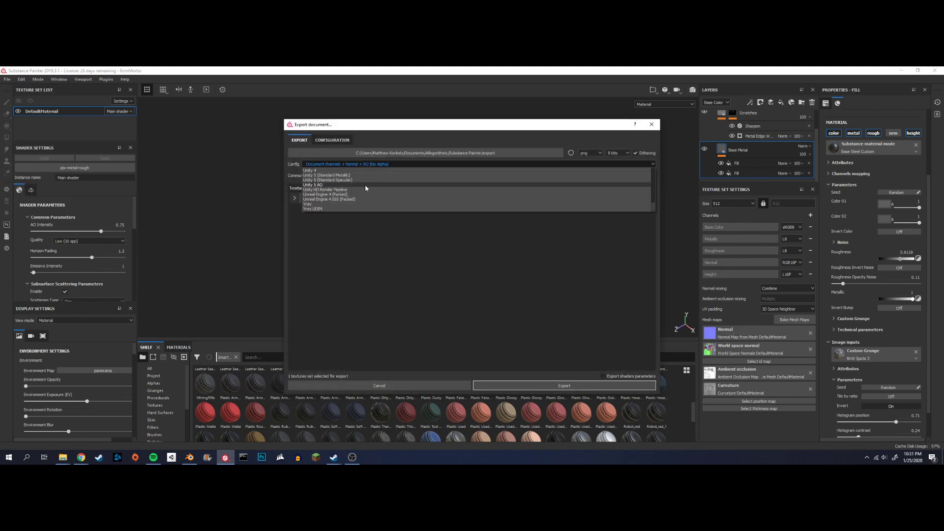
left_click(340, 176)
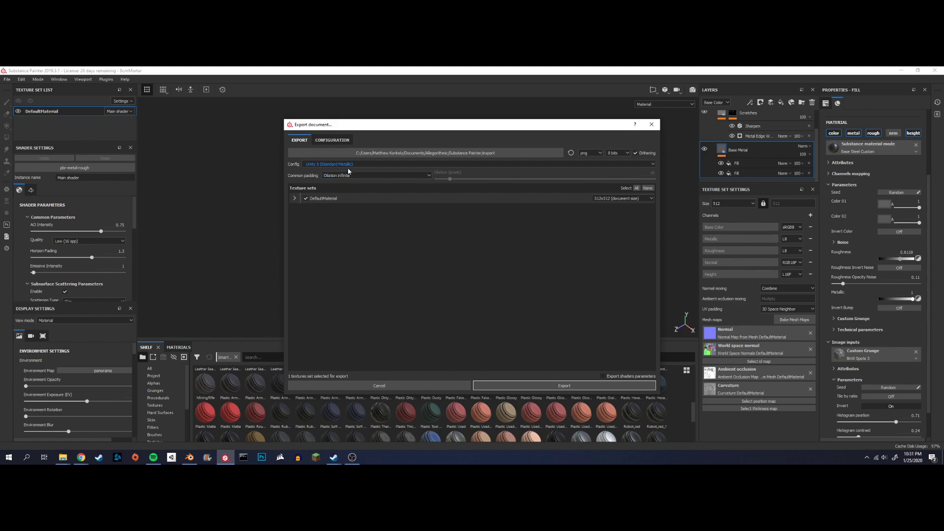
Step: Review the output maps defined by the Unity 5 (Standard Metallic) export preset
left_click(351, 140)
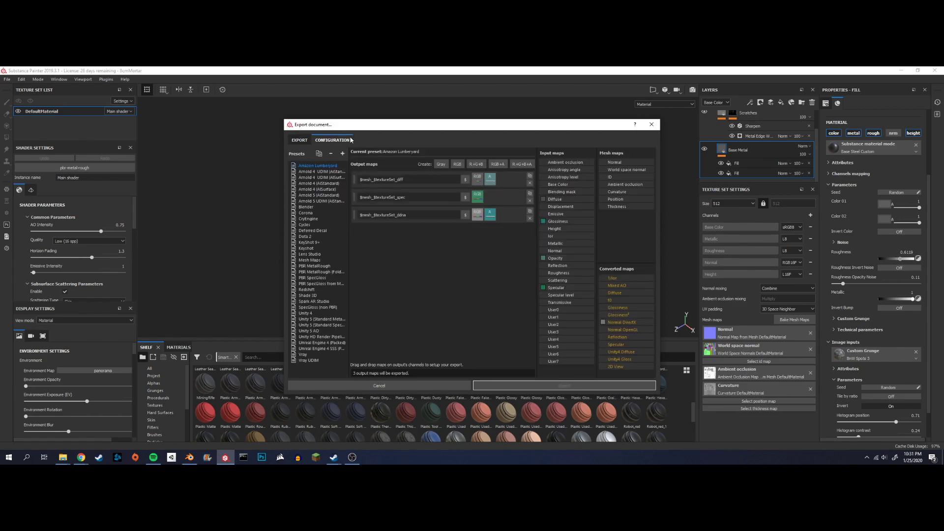
left_click(322, 319)
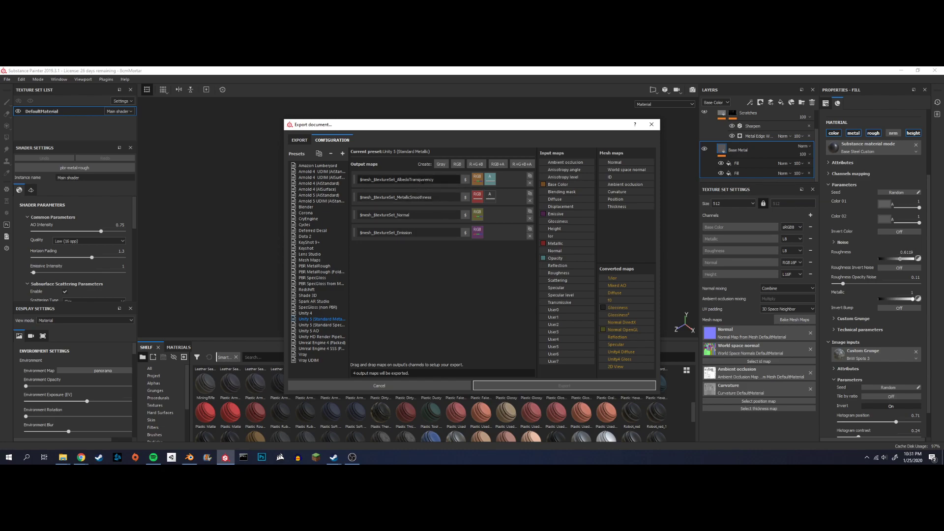
left_click(300, 140)
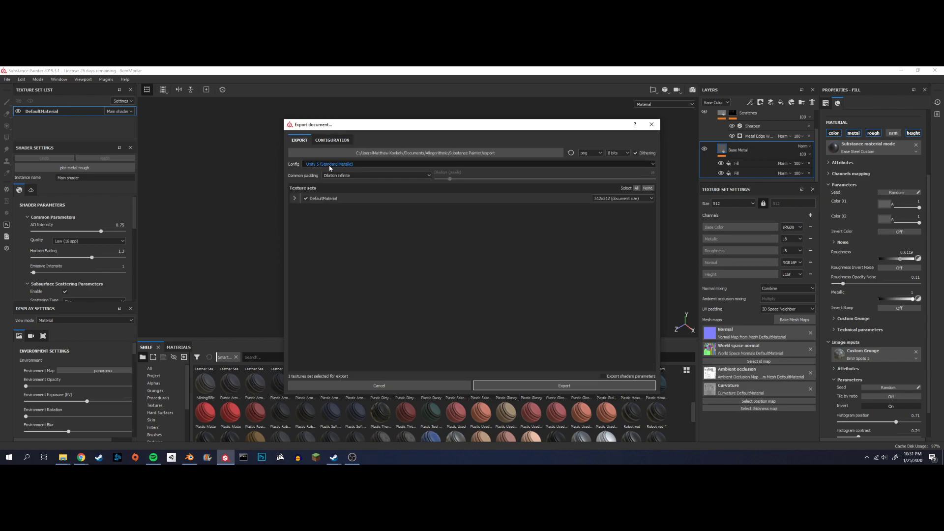
Step: Change the export config to Unity 5 AO and review that preset's output maps
left_click(329, 164)
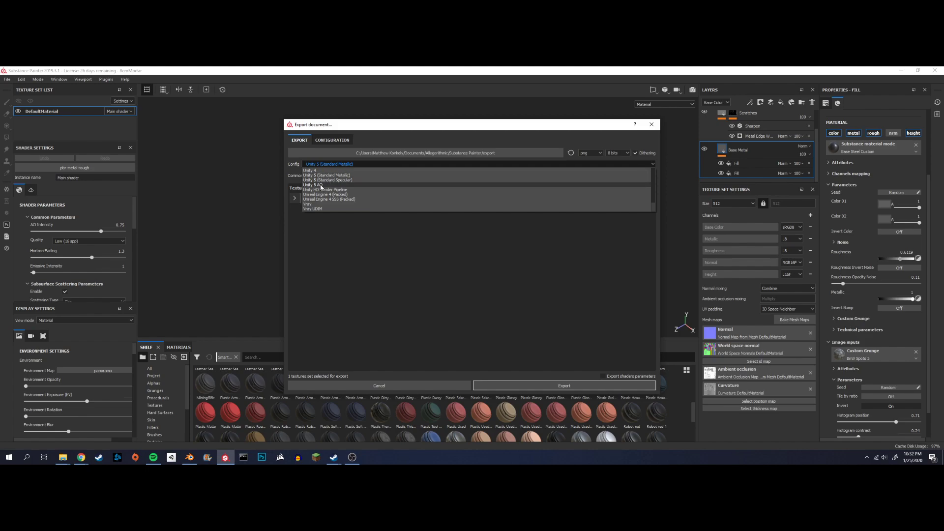
left_click(309, 186)
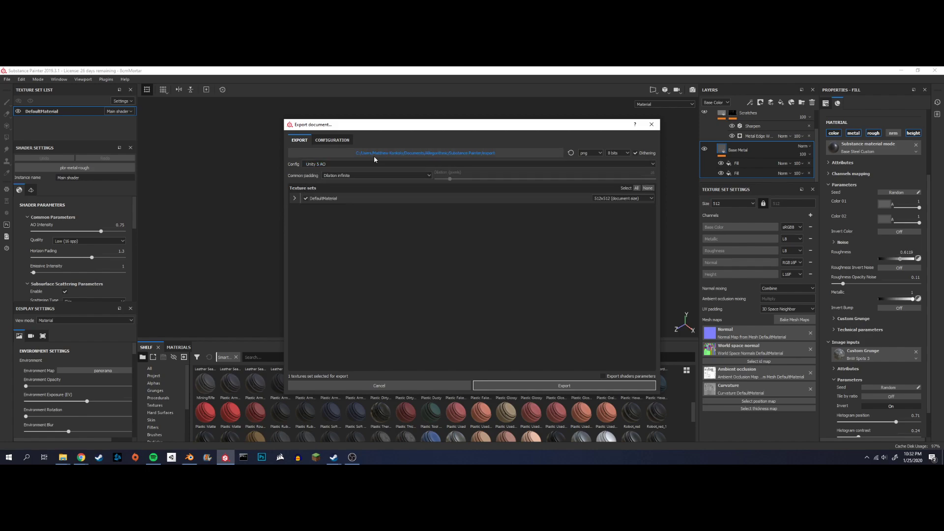
left_click(340, 141)
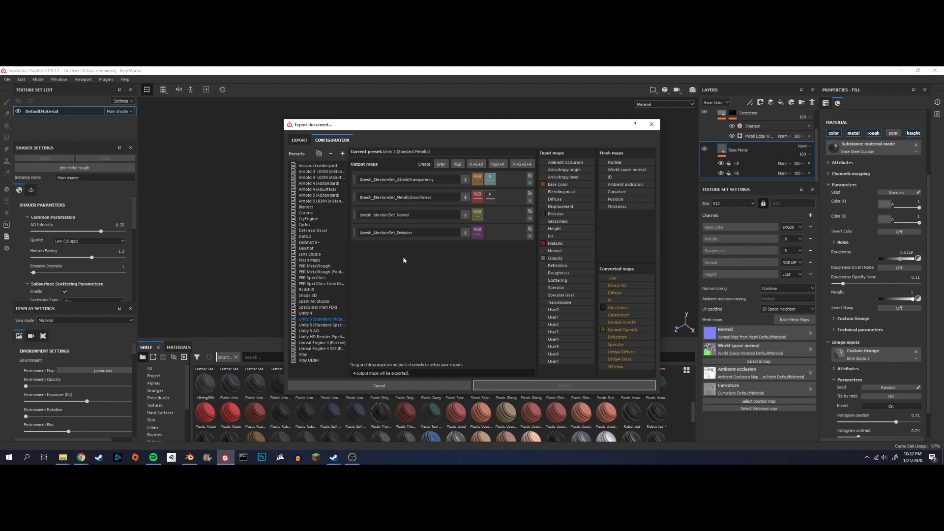
left_click(338, 328)
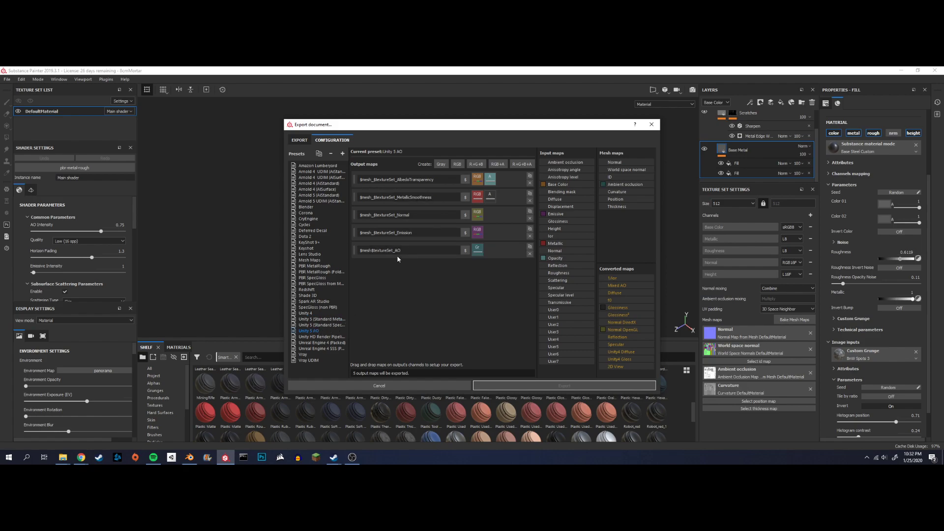
left_click(299, 140)
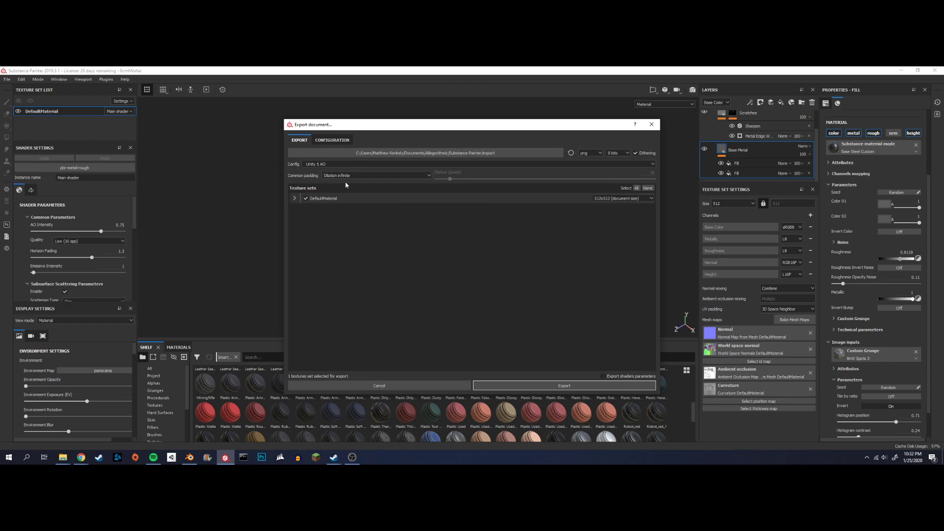
Step: Create a folder named Textures inside OMAHA's 8cmMortar folder while choosing the texture export destination
left_click(324, 153)
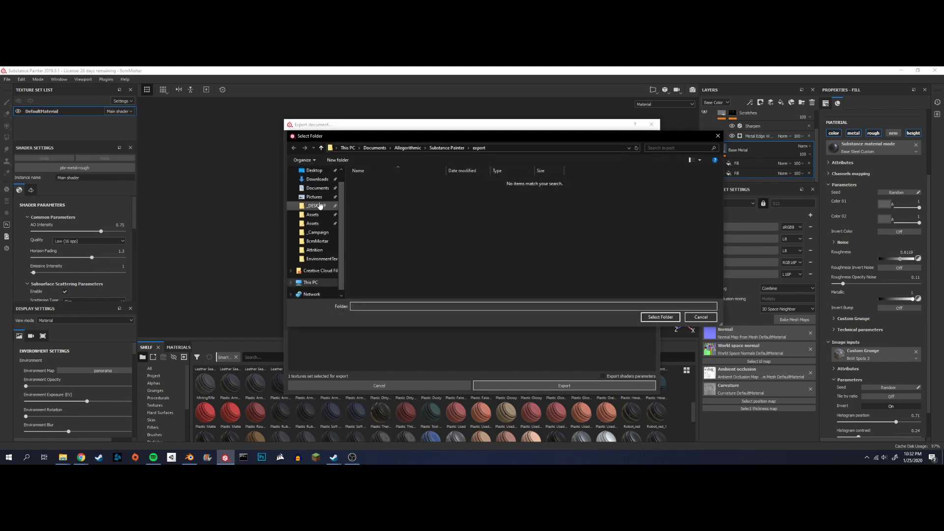
left_click(314, 188)
double_click(375, 243)
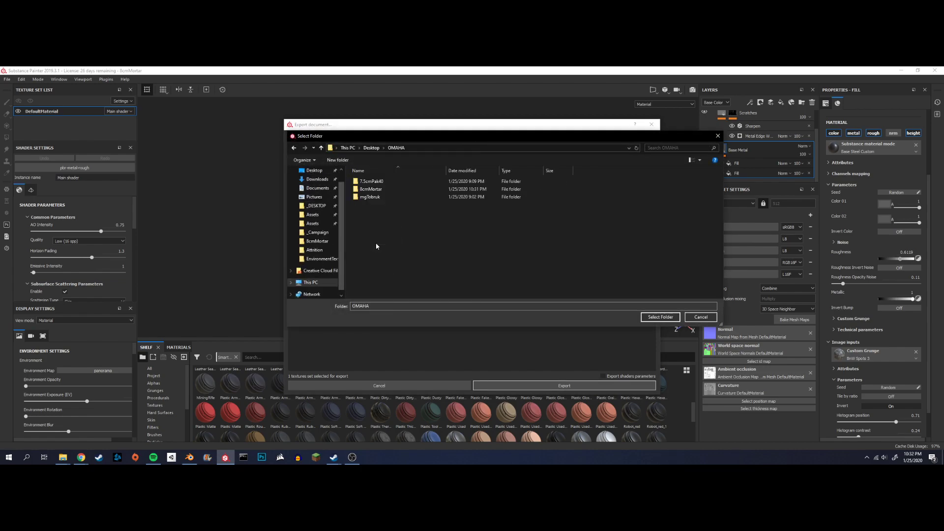
double_click(370, 189)
left_click(337, 160)
type("Tex")
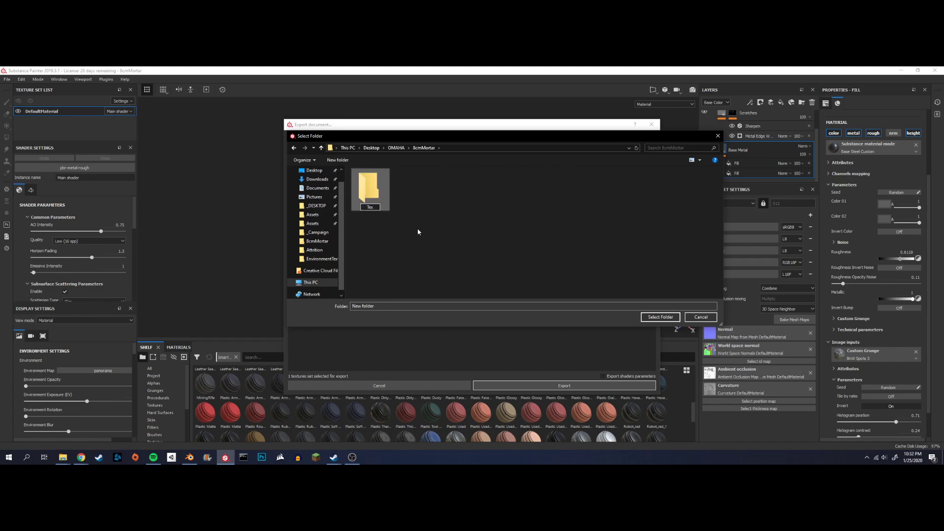
type("tures")
key("Return")
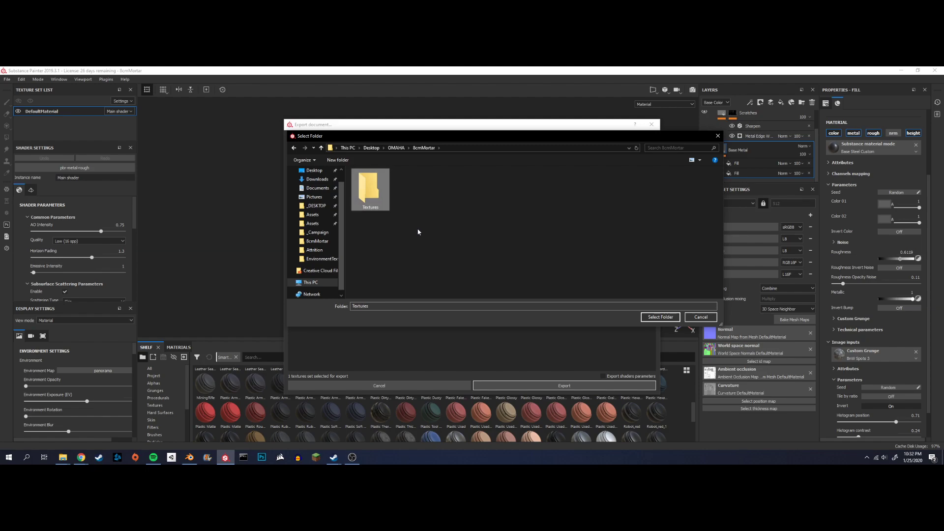
Step: Set the new Textures folder as the export destination and export the texture set with the Unity 5 AO config
key("Return")
left_click(660, 317)
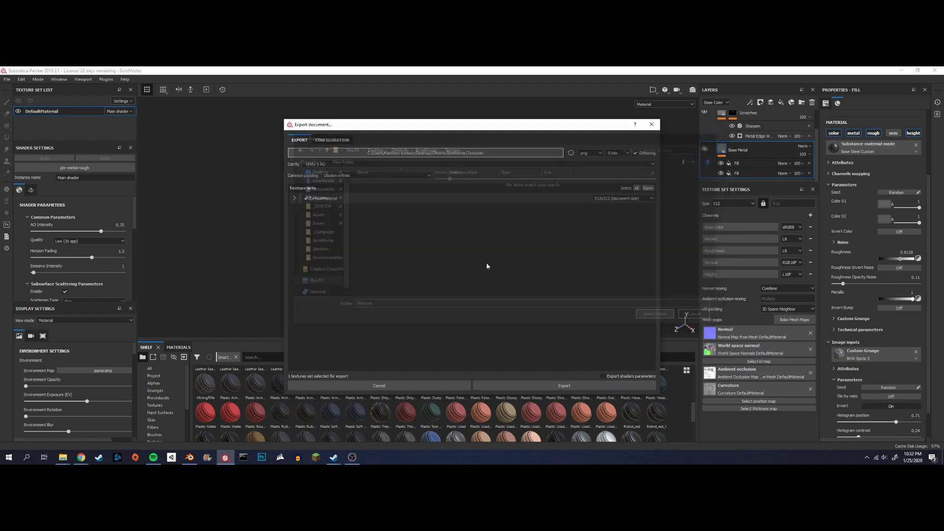
left_click(551, 386)
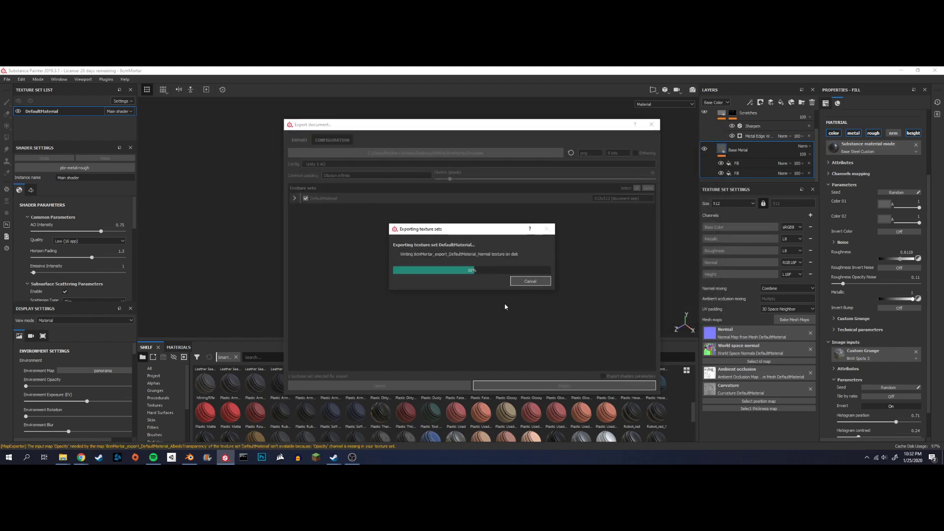
left_click(493, 267)
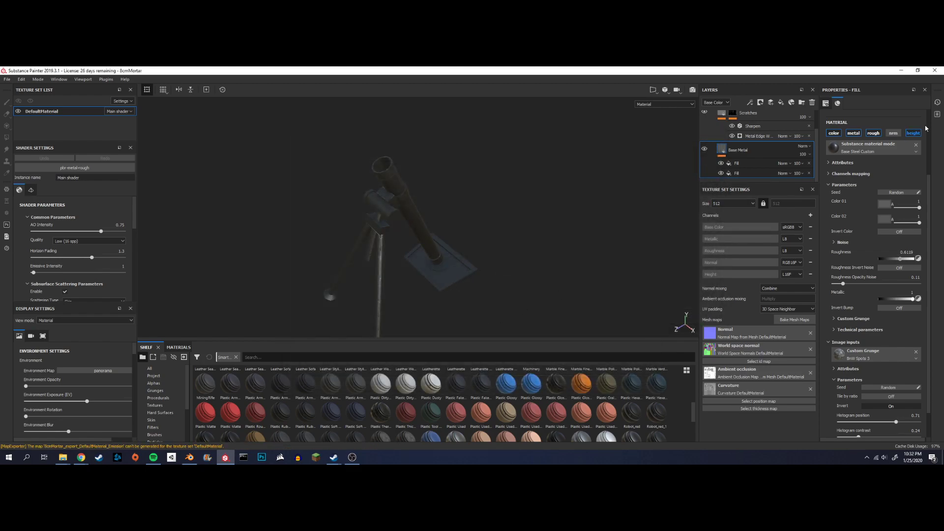
Step: Minimize the open programs and open the 8cmMortar folder inside the desktop's OMAHA folder in File Explorer
left_click(900, 70)
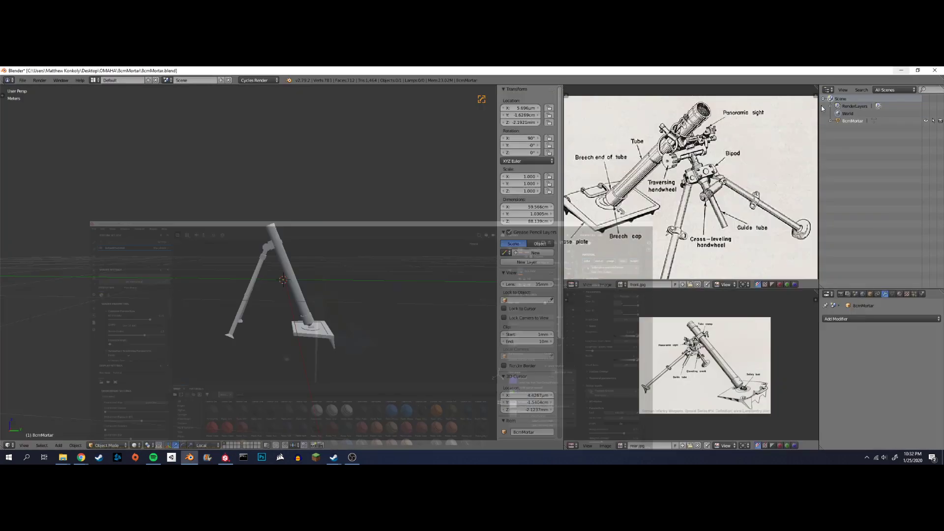
left_click(901, 70)
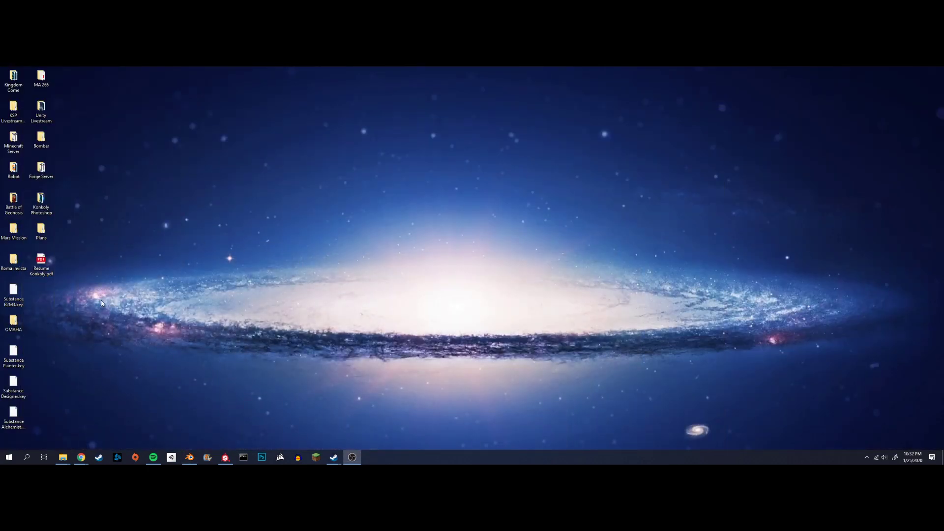
double_click(17, 329)
left_click_drag(630, 119, 424, 108)
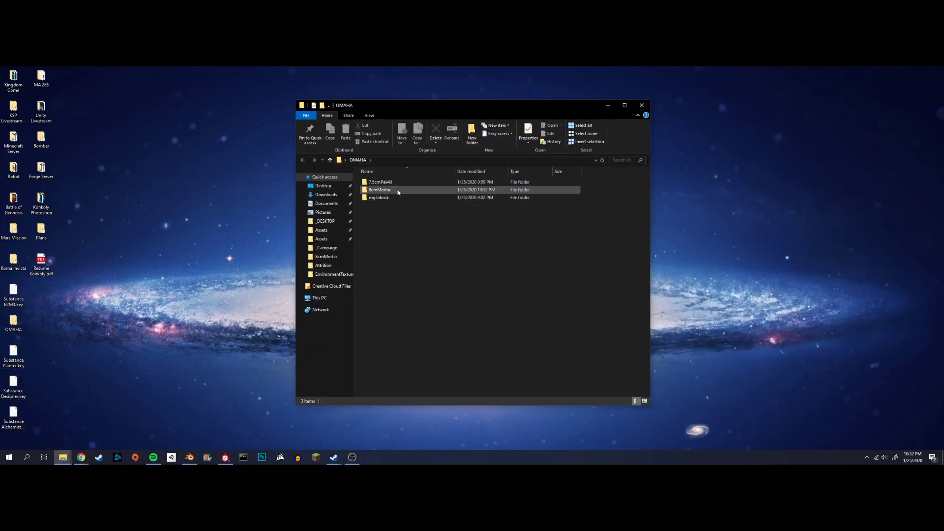
double_click(381, 190)
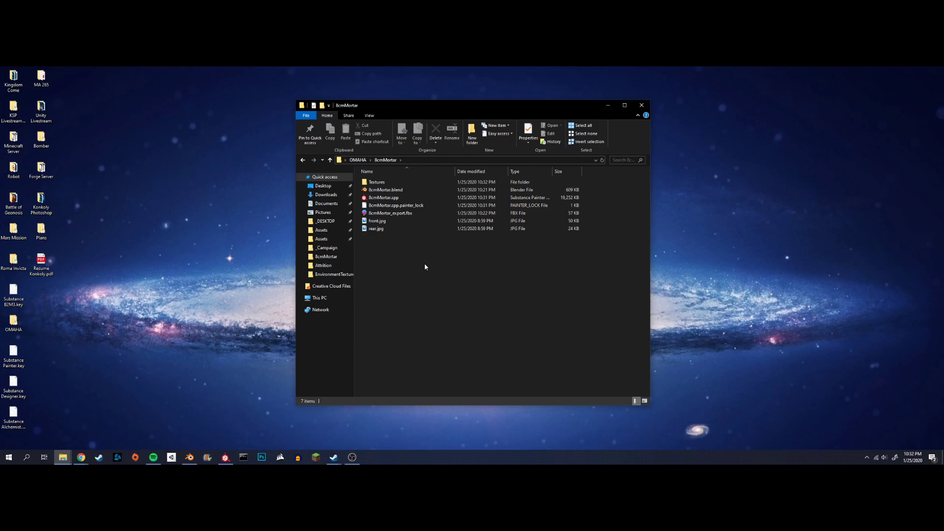
Step: Review the FBX export, the Substance project and the reference images in the 8cmMortar folder, and check the Blender model
left_click(400, 214)
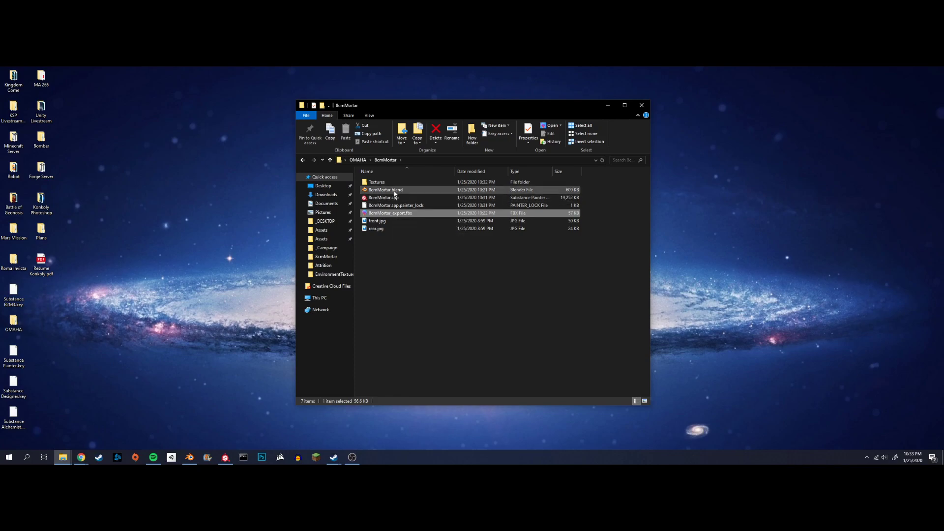
left_click(384, 198)
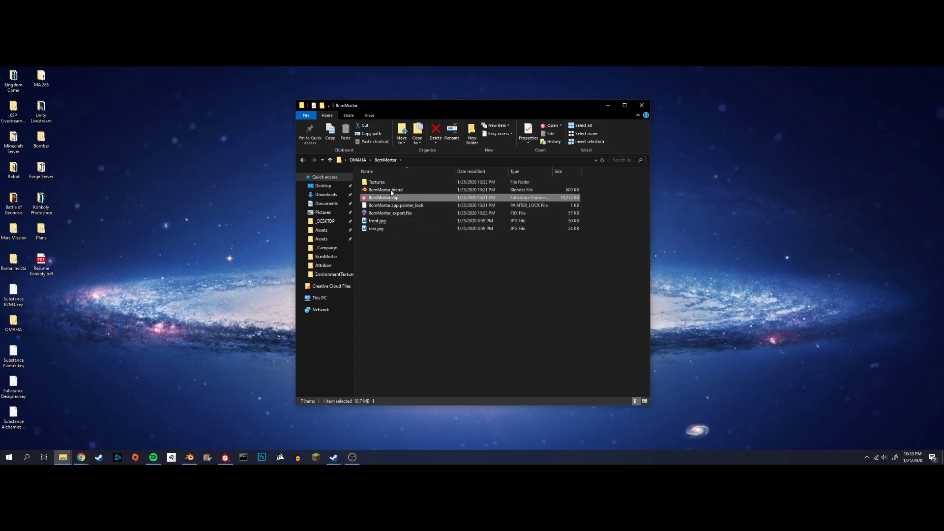
left_click(389, 220)
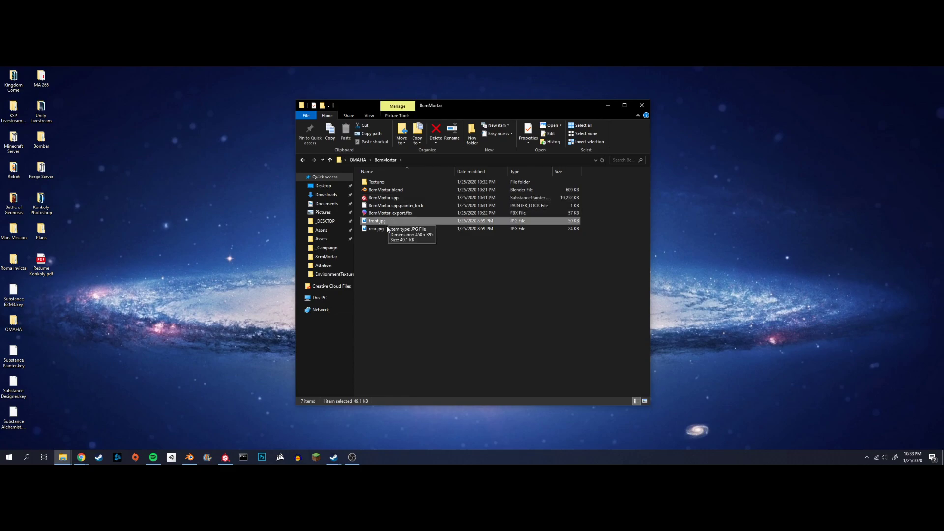
left_click(558, 229)
left_click(488, 265)
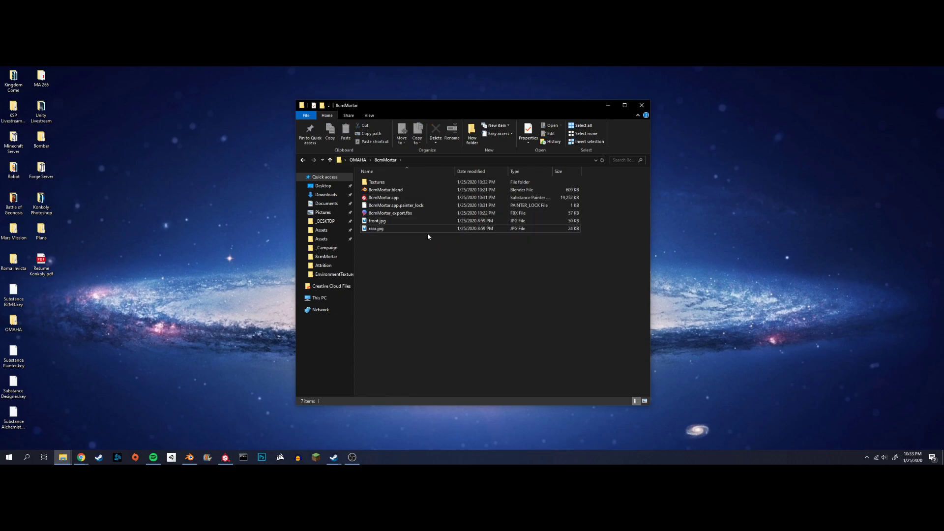
left_click(189, 457)
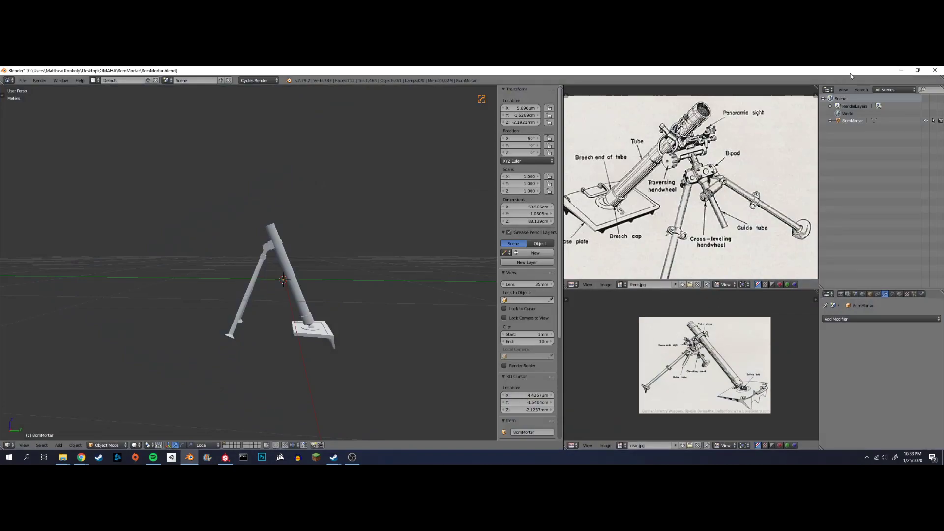
left_click(901, 71)
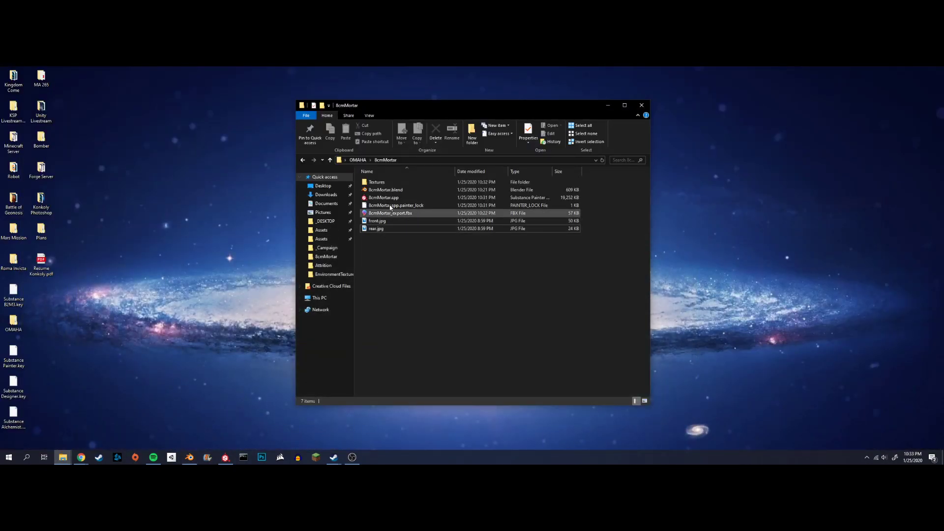
Step: Open the Textures folder and look over the exported AlbedoTransparency, MetallicSmoothness and Normal maps
double_click(388, 184)
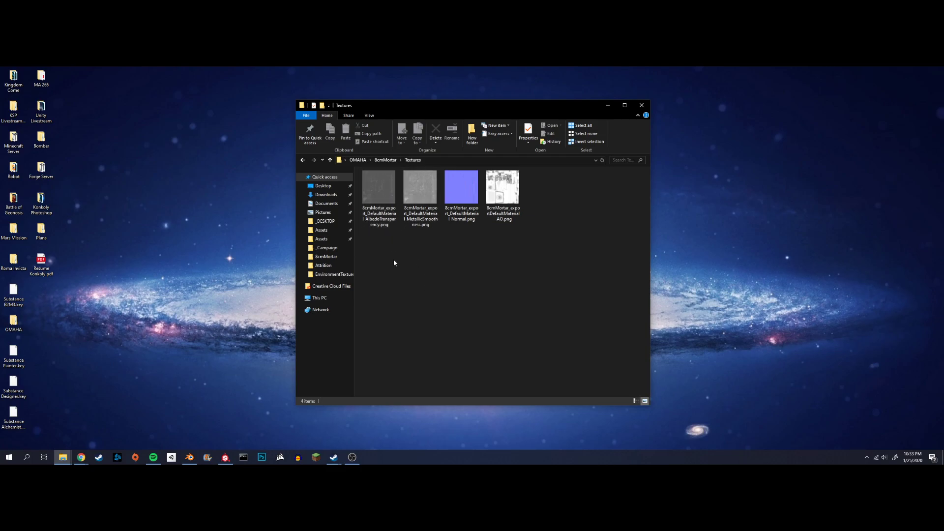
left_click(388, 217)
left_click(413, 215)
left_click(471, 216)
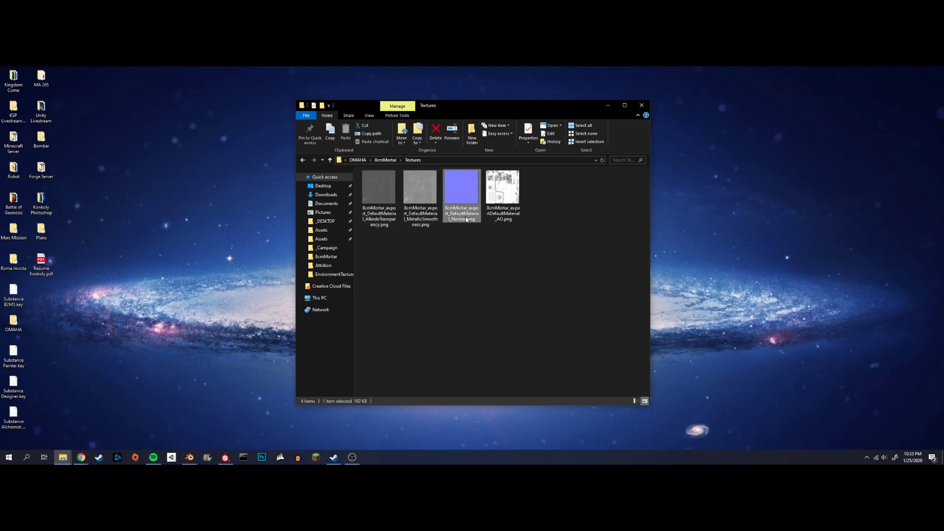
Step: View the exported AO map in Photos, enlarged around the base plate's shading
double_click(498, 219)
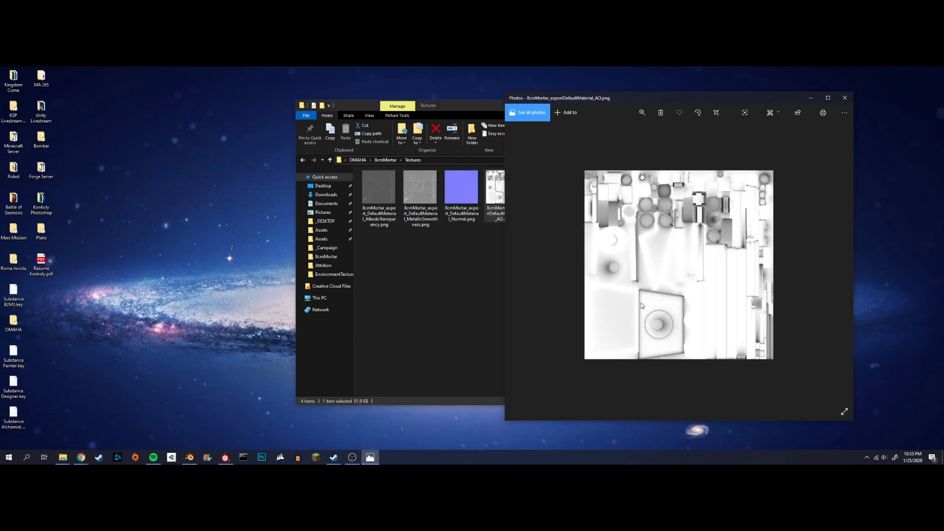
left_click(642, 112)
left_click_drag(617, 133, 645, 133)
left_click_drag(687, 270, 682, 182)
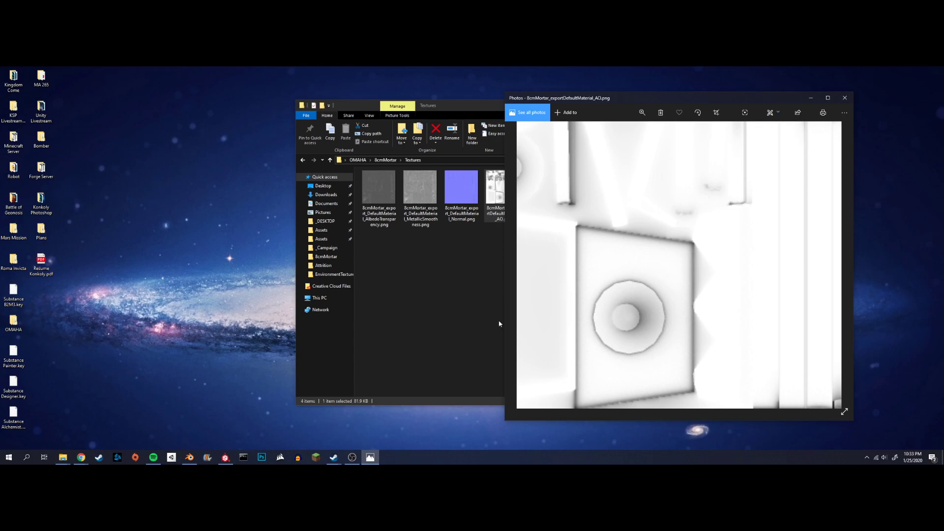
Step: Compare the AO map with the mortar model in Blender, viewed up close, and zoom the map back out
left_click(198, 457)
scroll(374, 352, "up", 4)
middle_click_drag(377, 354, 336, 321)
left_click(371, 457)
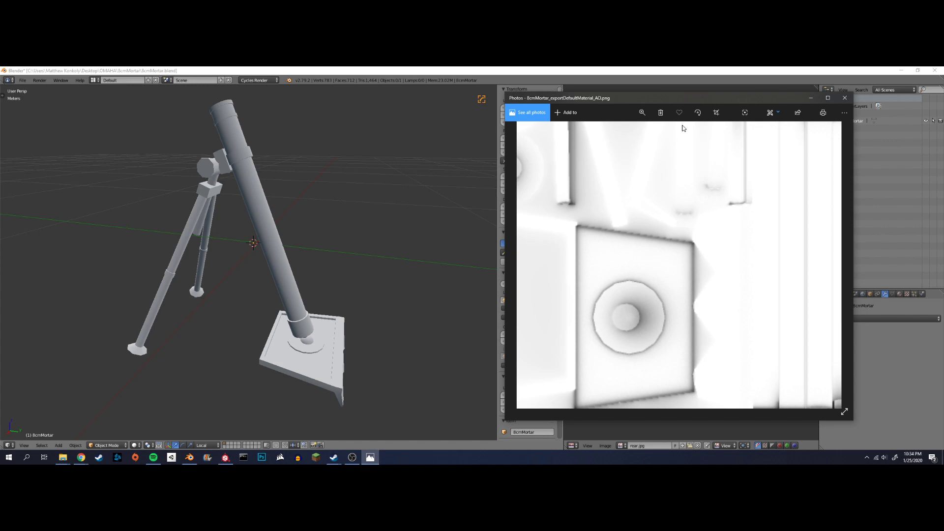
left_click(642, 112)
left_click_drag(642, 131, 617, 145)
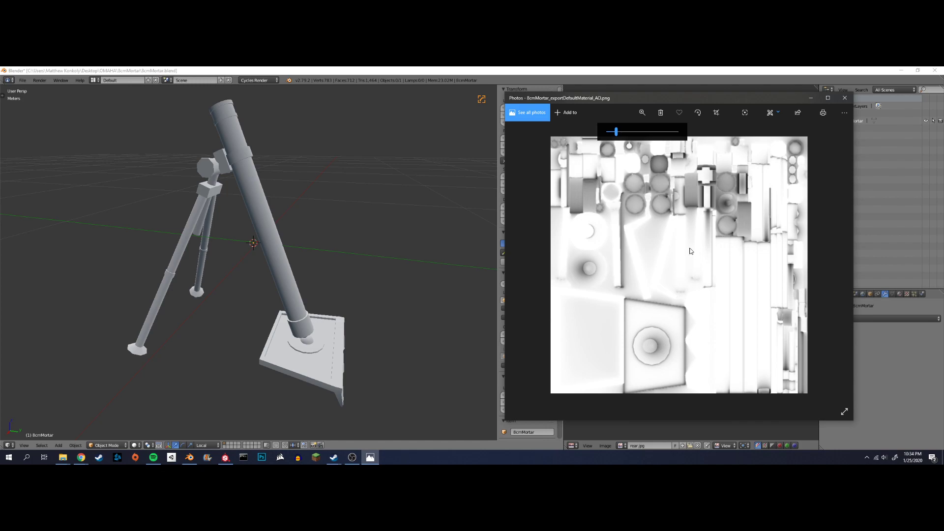
Step: Close the AO map, minimize Blender, and view and close the exported Normal map
left_click(845, 98)
left_click(900, 70)
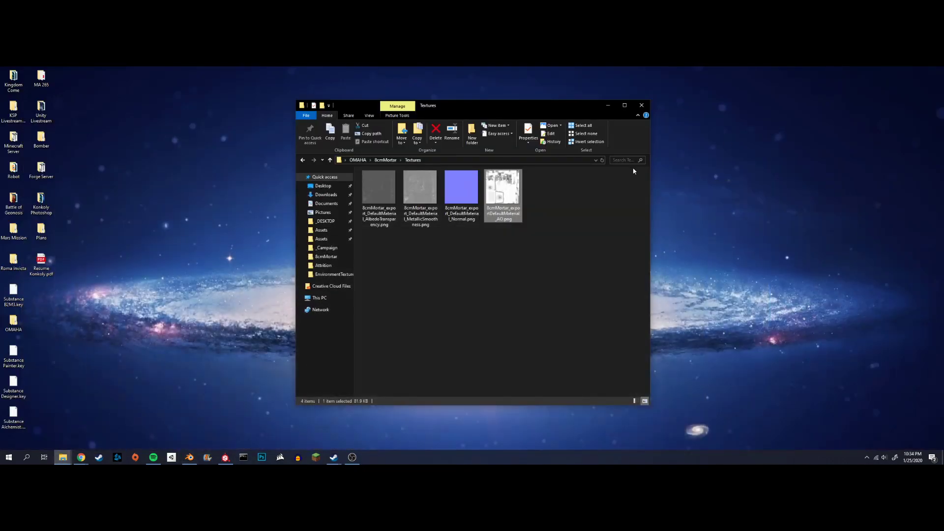
double_click(469, 214)
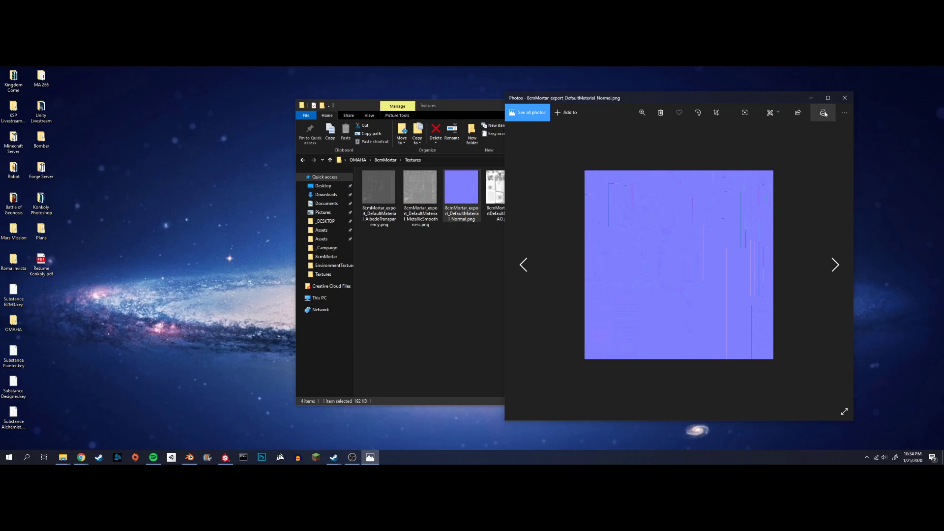
left_click(845, 98)
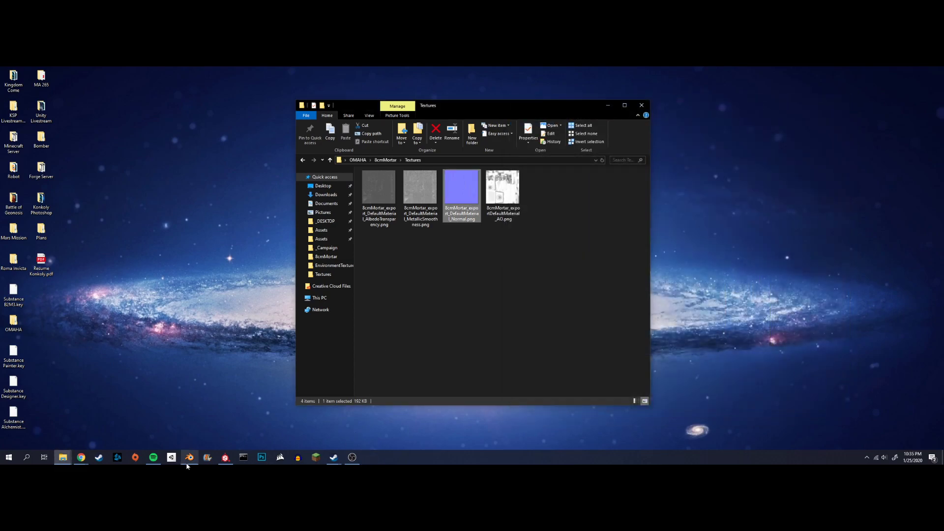
Step: Switch to Substance Painter and remove the baked Normal map from the texture set's mesh maps
left_click(225, 457)
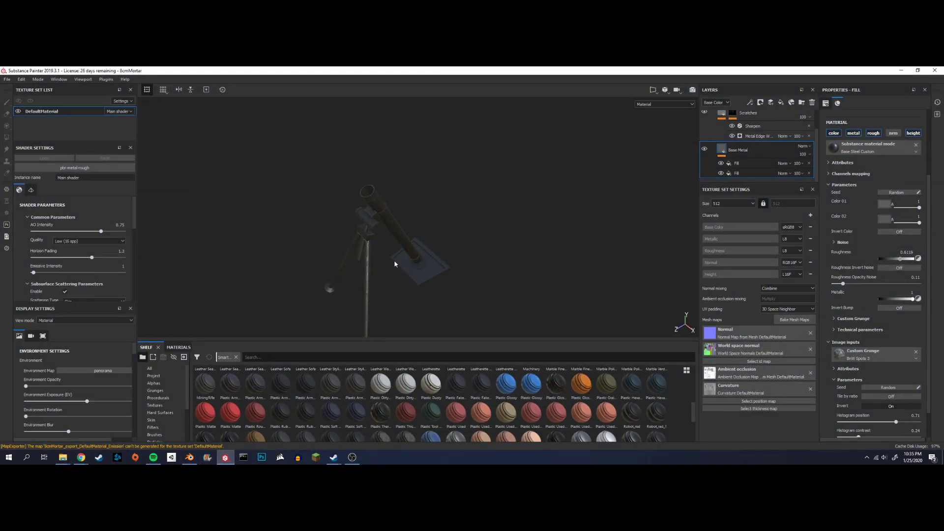
scroll(394, 263, "up", 4)
left_click_drag(529, 258, 450, 260, "alt")
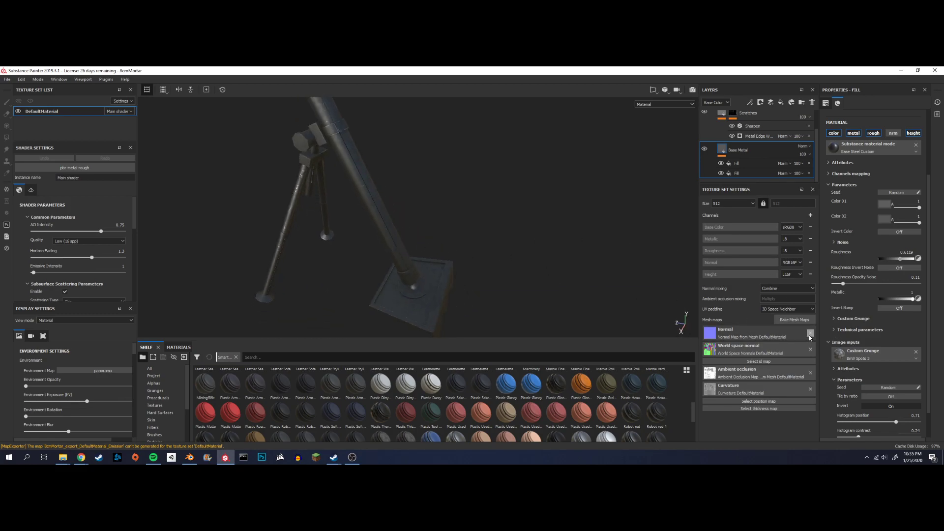
left_click(809, 334)
Step: Examine the mortar's tube, base plate and bipod from several angles without the Normal mesh map
left_click_drag(573, 284, 467, 230, "alt")
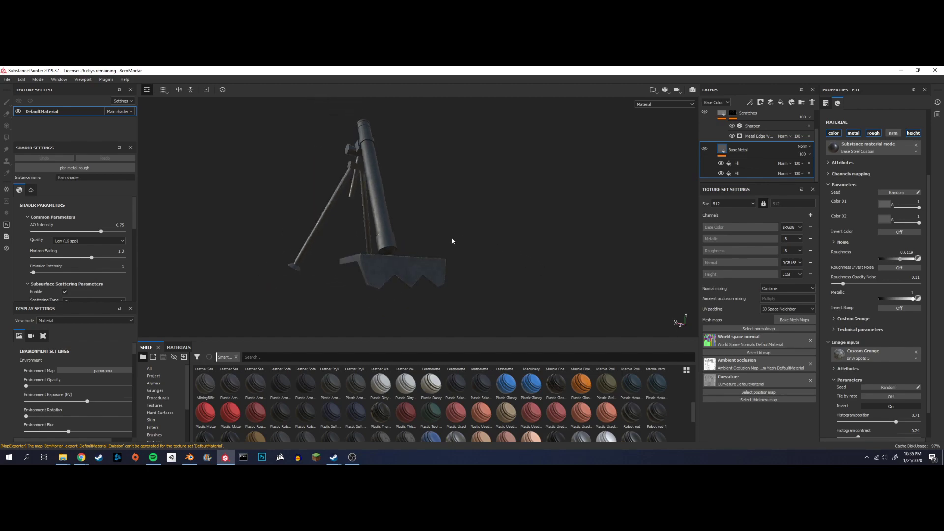
left_click_drag(418, 180, 527, 276, "alt")
scroll(377, 221, "down", 2)
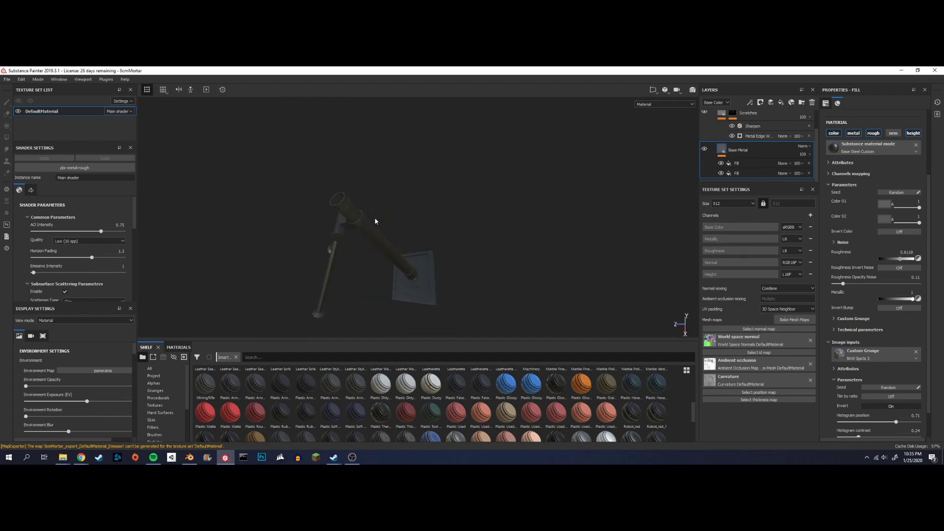
scroll(337, 217, "up", 5)
left_click_drag(337, 217, 320, 159, "alt")
left_click_drag(427, 291, 422, 313, "alt")
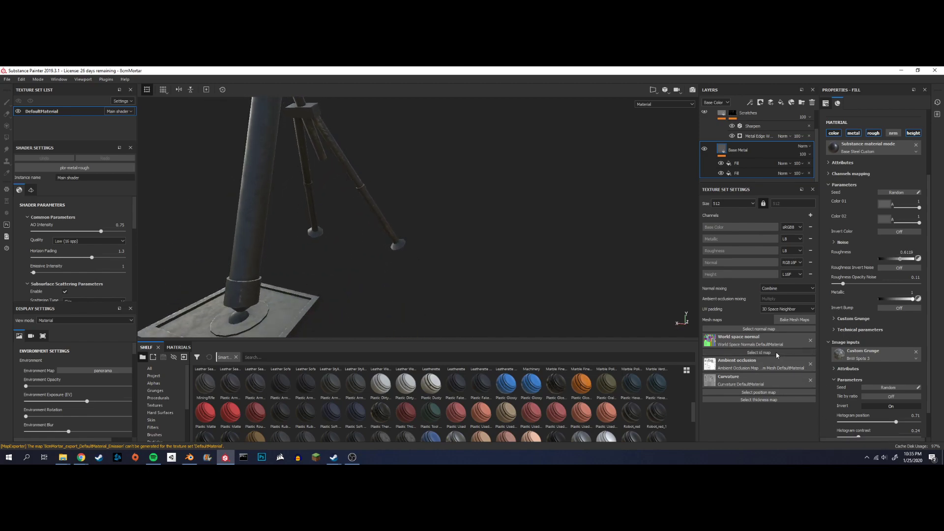
left_click_drag(428, 217, 413, 294, "alt")
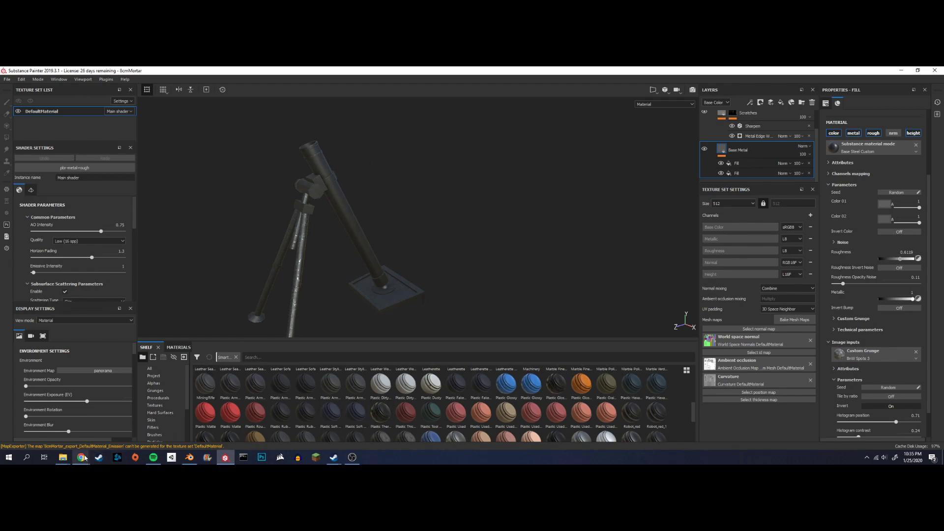
Step: Return to the Textures folder in File Explorer and reopen the exported Normal map in Photos
mouse_move(64, 458)
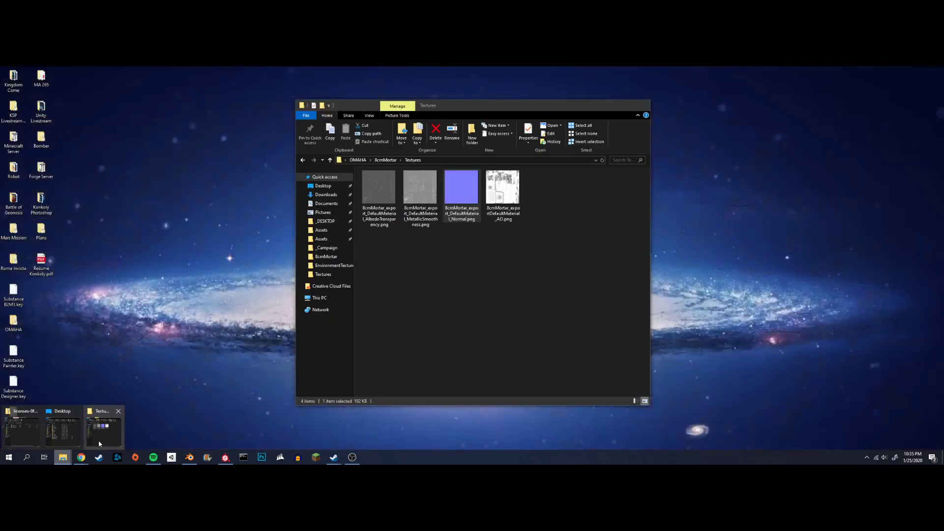
left_click(98, 429)
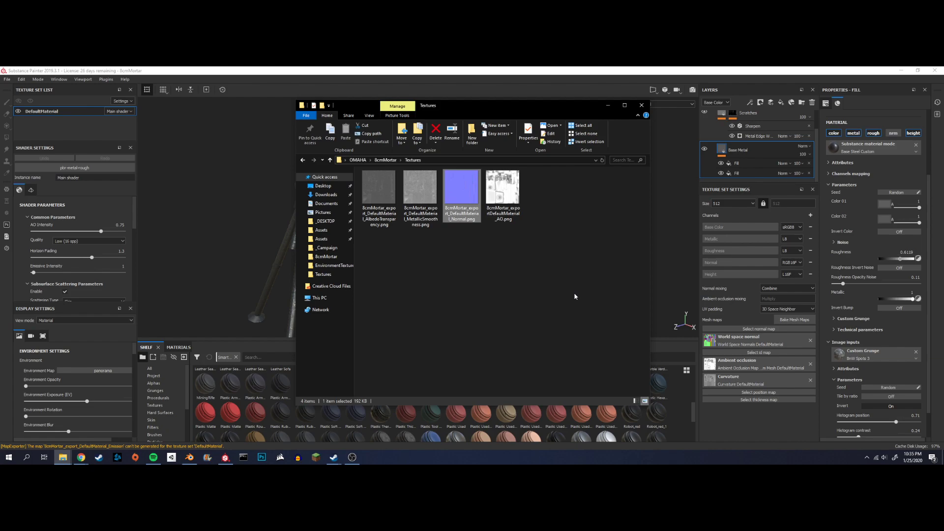
double_click(460, 184)
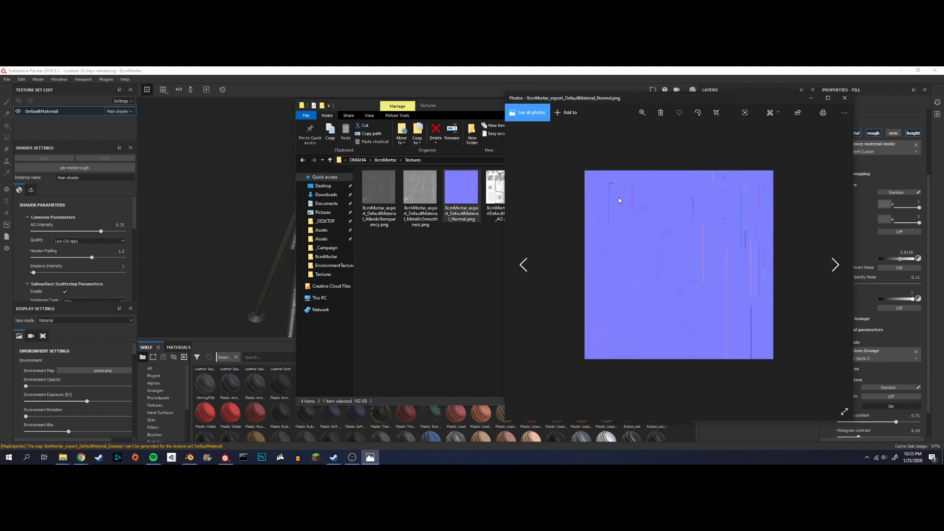
Step: Close the Normal map, open the exported MetallicSmoothness map from the Textures folder, and enlarge it for inspection
left_click(844, 98)
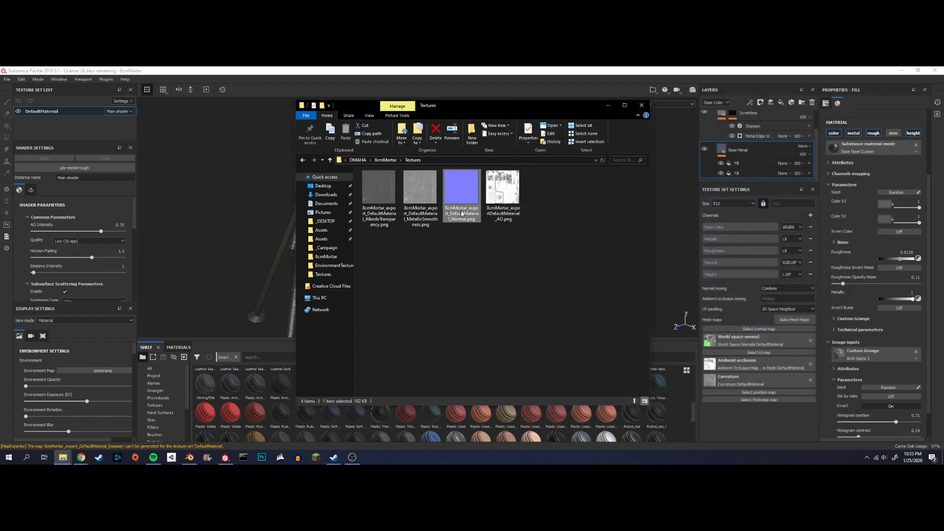
double_click(424, 217)
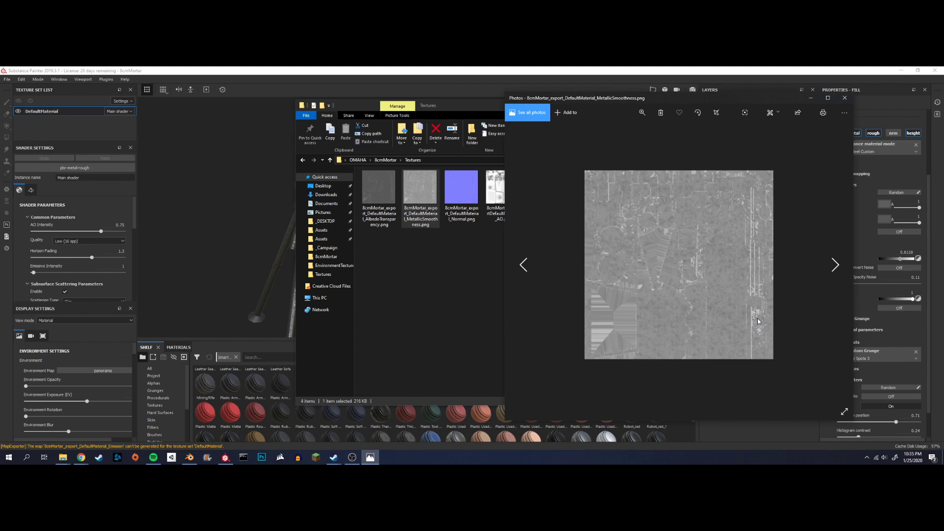
left_click(642, 112)
left_click_drag(618, 131, 651, 132)
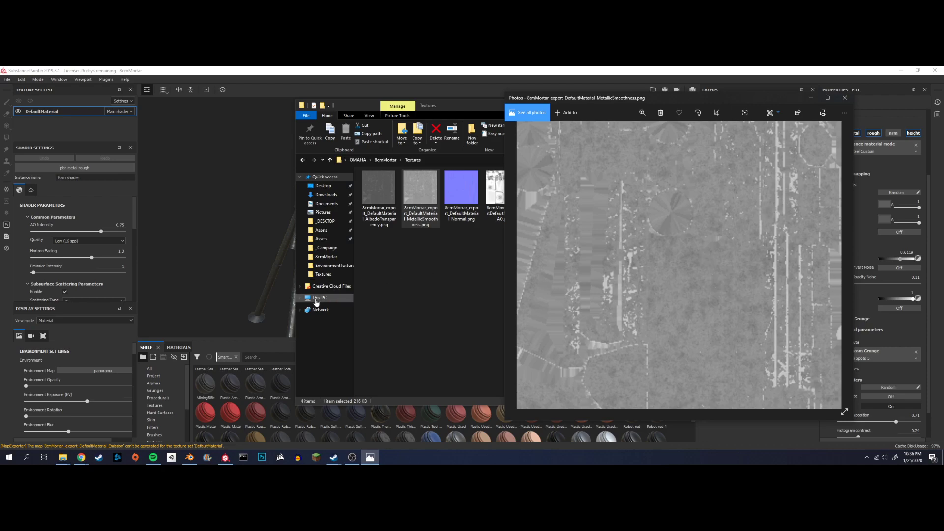
Step: Switch to Substance Painter and compare the scratches on the bipod legs with the MetallicSmoothness map, then minimize the image
left_click(284, 261)
scroll(292, 288, "up", 5)
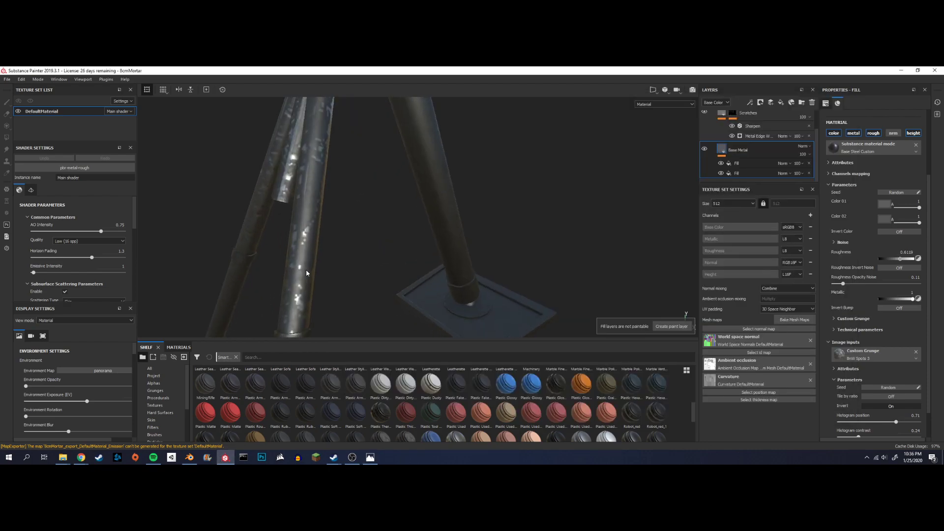
left_click_drag(307, 234, 273, 238, "alt")
left_click(369, 458)
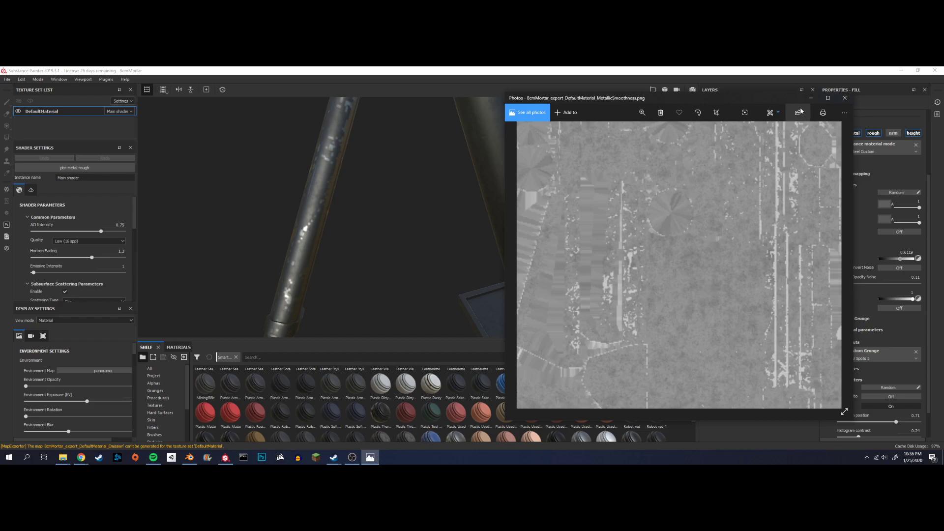
left_click(811, 98)
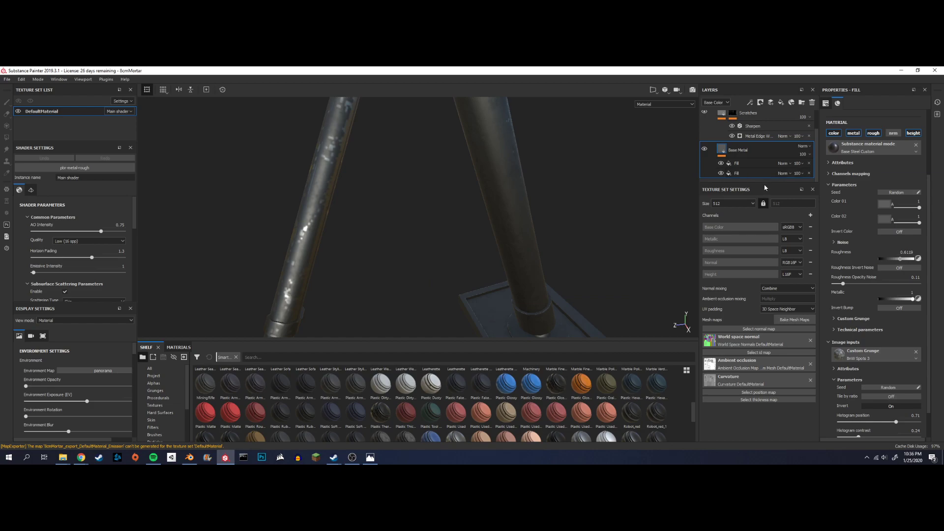
Step: Enlarge the Layers area to show the whole Steel Gun Painted stack and inspect the mortar's tube and bipod from several angles
left_click_drag(765, 183, 766, 314)
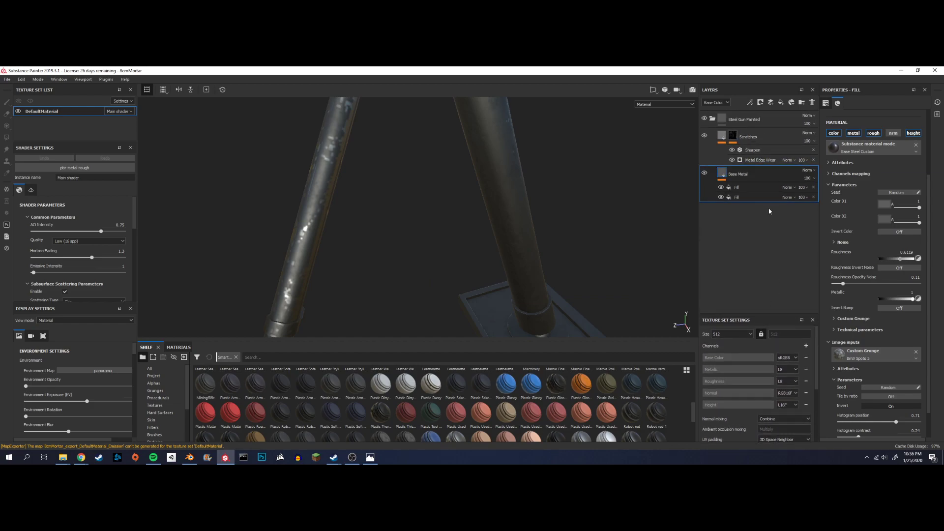
left_click_drag(520, 196, 565, 161, "alt")
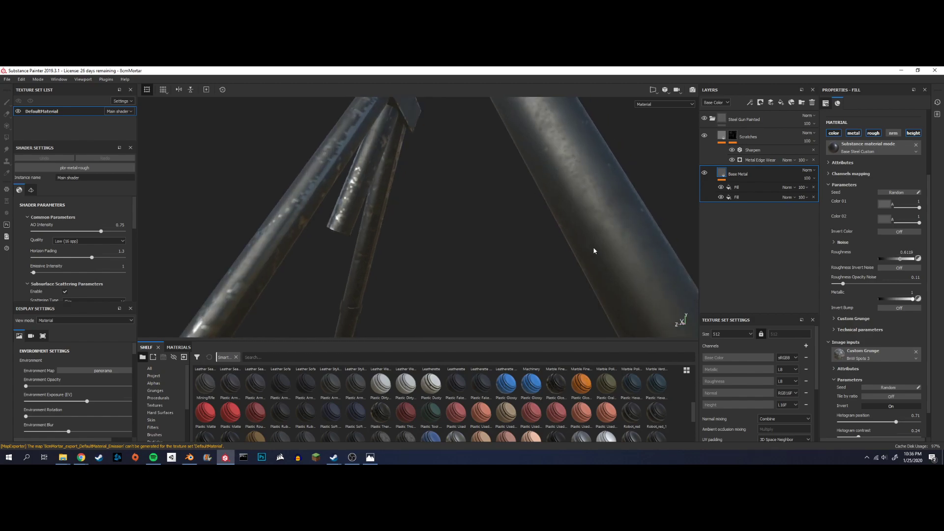
left_click_drag(625, 203, 606, 223, "alt")
scroll(606, 223, "down", 5)
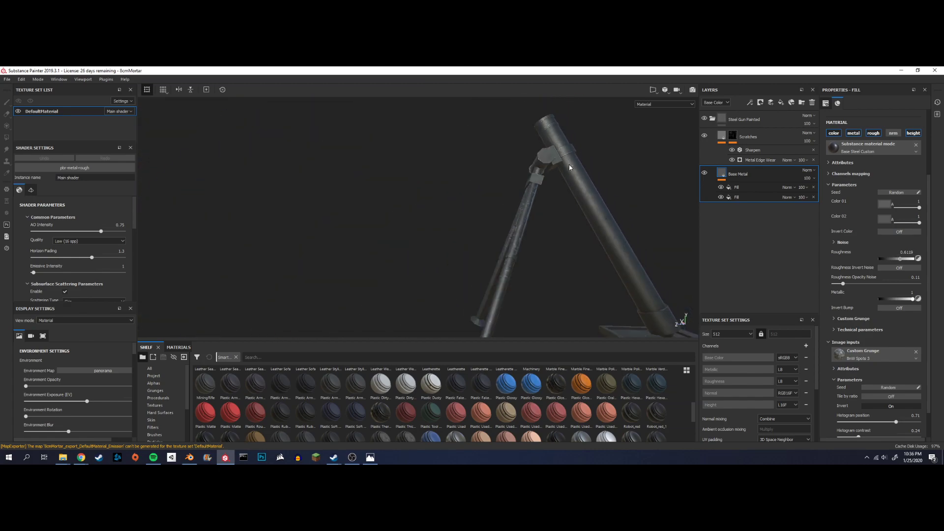
mouse_move(659, 274)
left_mouse_down("alt")
mouse_move(465, 241)
mouse_move(375, 246)
mouse_move(383, 239)
mouse_move(344, 230)
mouse_move(234, 238)
mouse_move(147, 264)
mouse_move(141, 305)
mouse_move(506, 251)
mouse_move(676, 277)
left_mouse_up("alt")
scroll(528, 177, "down", 4)
middle_click_drag(529, 177, 474, 227, "alt")
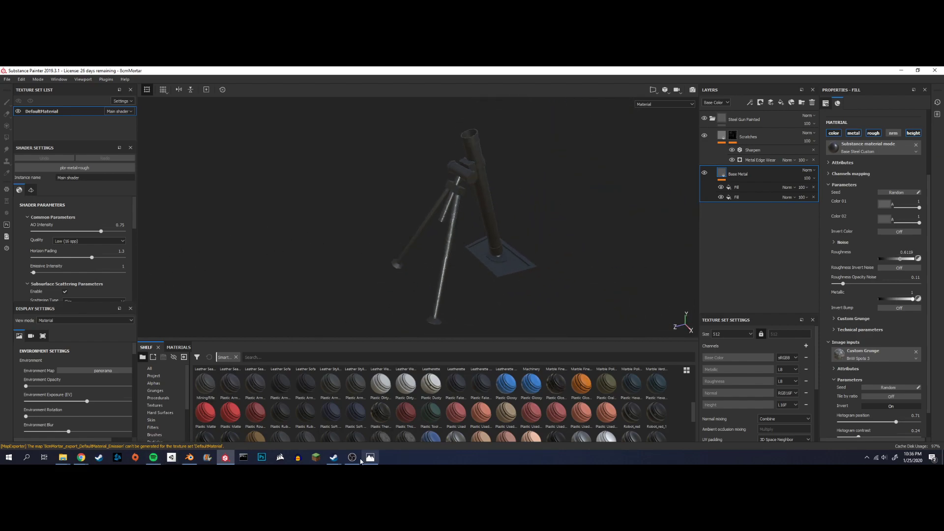
Step: Return to the Textures folder, view the exported AlbedoTransparency map, and close the image
mouse_move(71, 456)
left_click(102, 427)
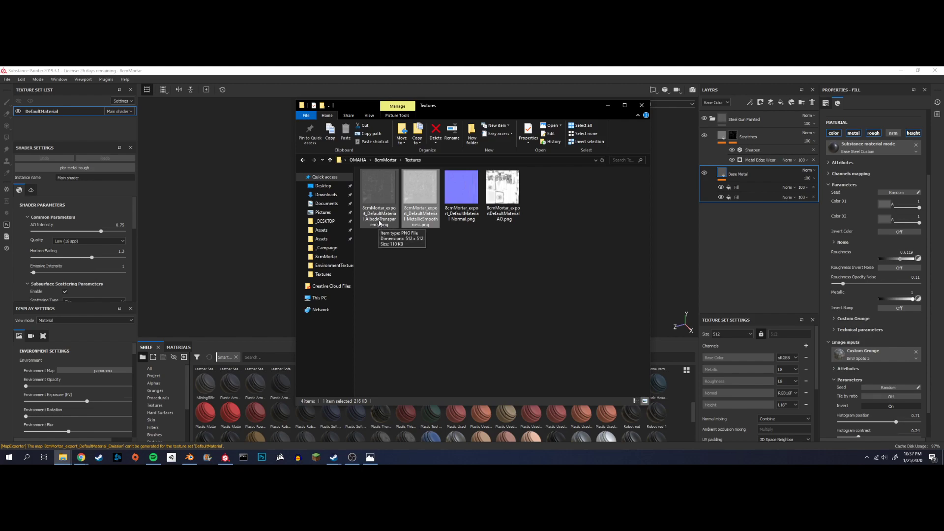
double_click(380, 224)
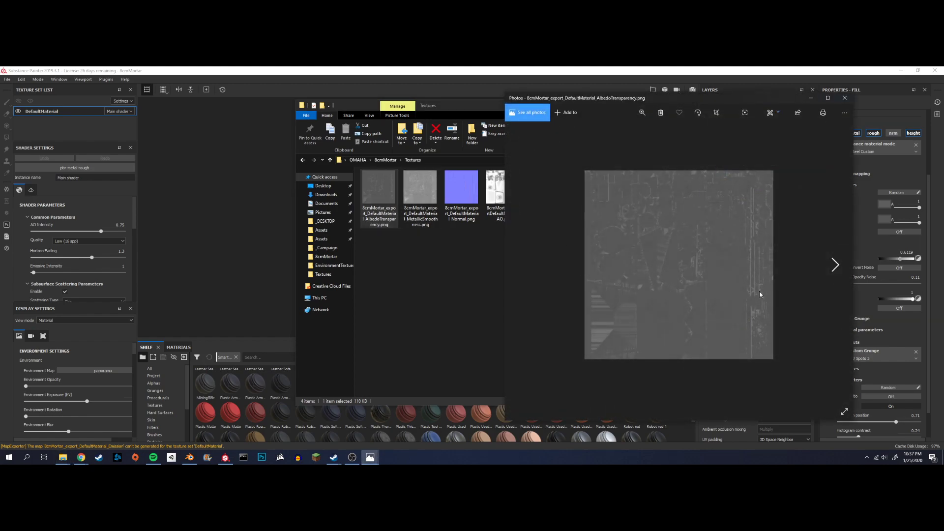
left_click(421, 217)
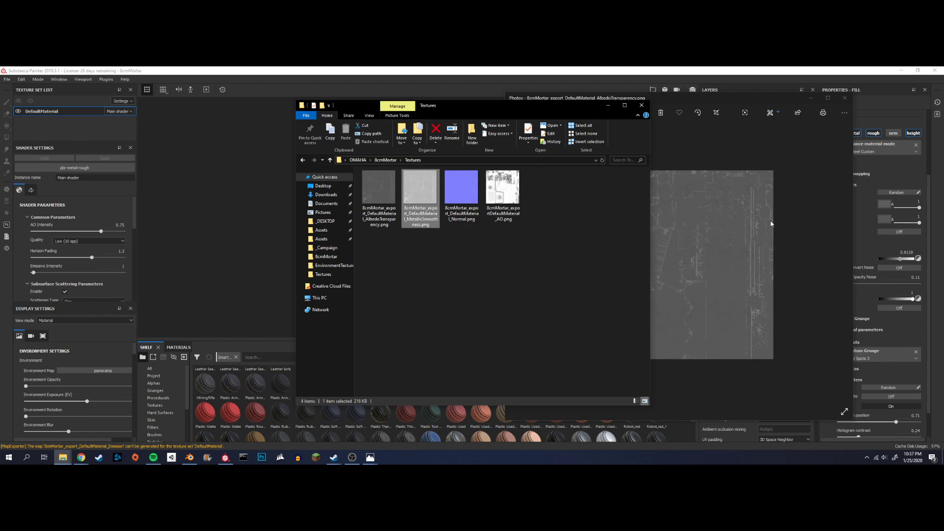
left_click(743, 205)
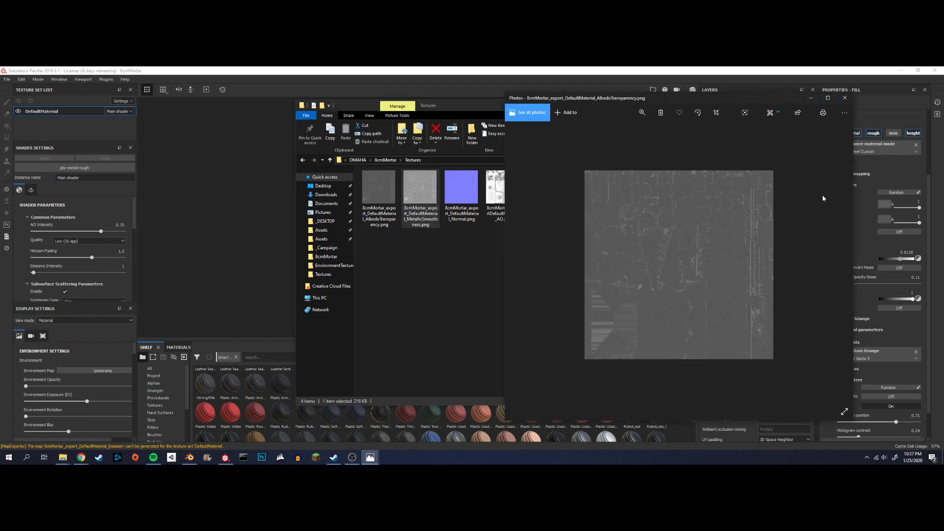
left_click(844, 98)
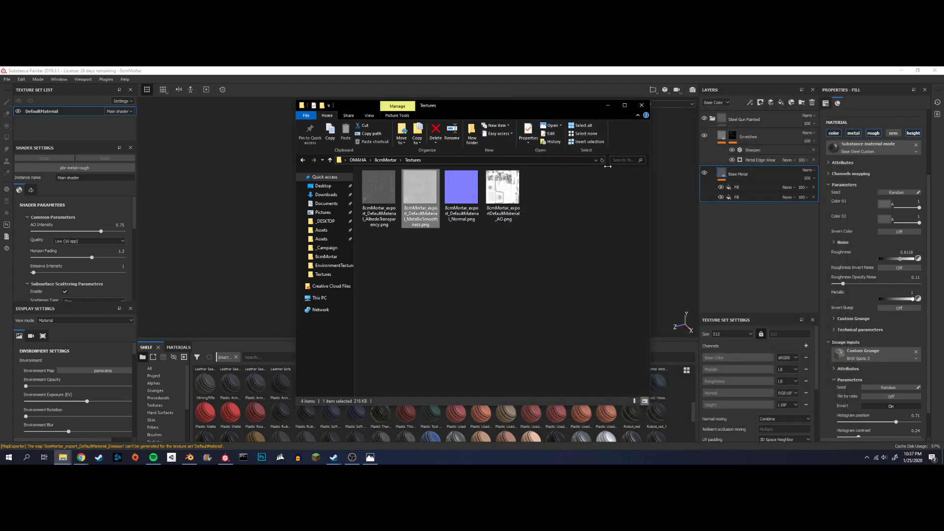
Step: Close File Explorer and shrink the shelf to enlarge the 3D viewport around the tube's collar and bipod joint
left_click(641, 105)
left_click_drag(542, 257, 392, 173, "alt")
scroll(445, 153, "up", 8)
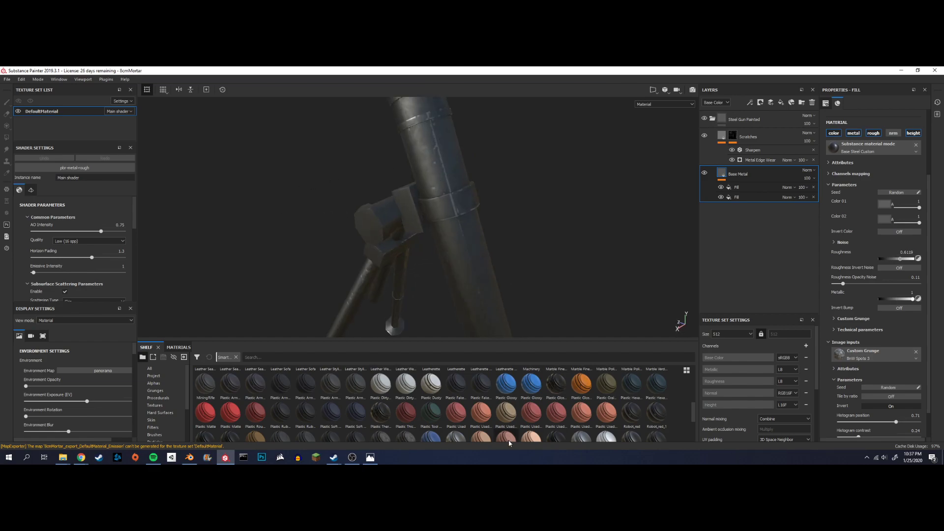
left_click_drag(498, 341, 498, 381)
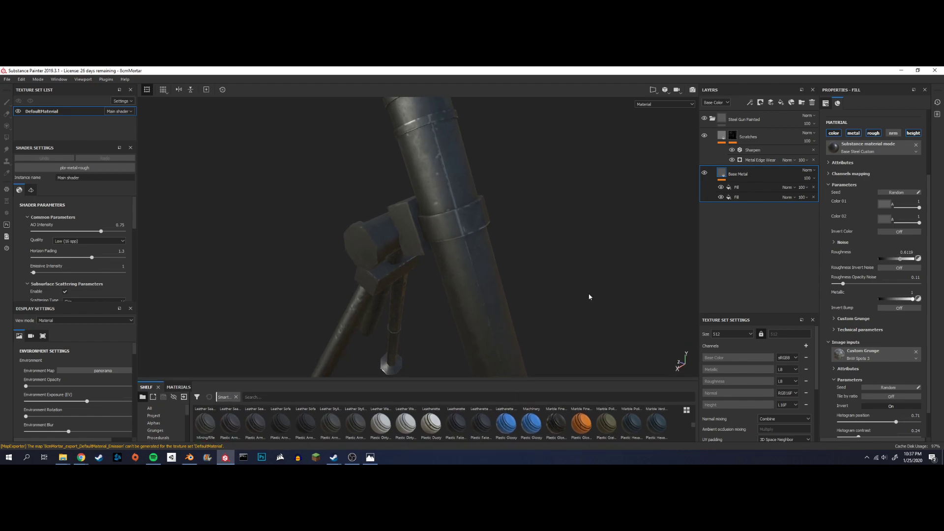
Step: Add a Paint effect to the mask of the Scratches layer and make that effect active
left_click(734, 142)
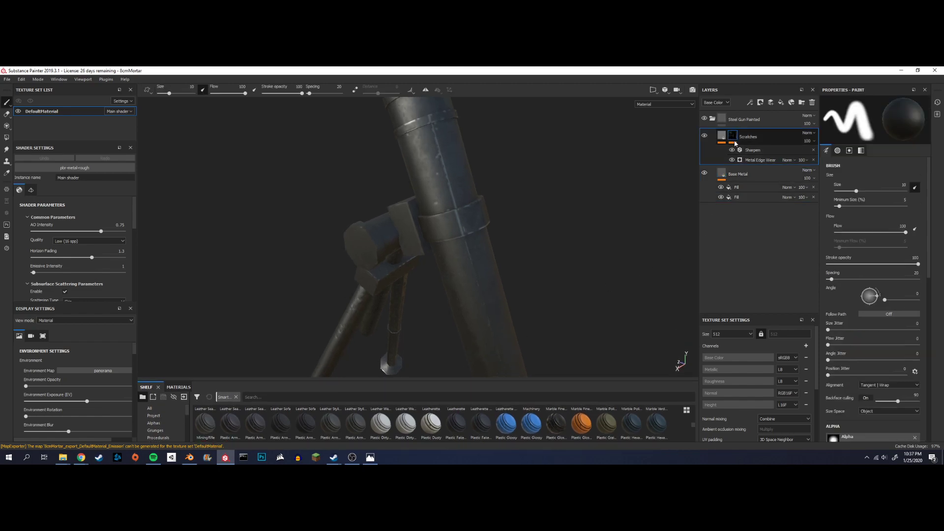
left_click(722, 133)
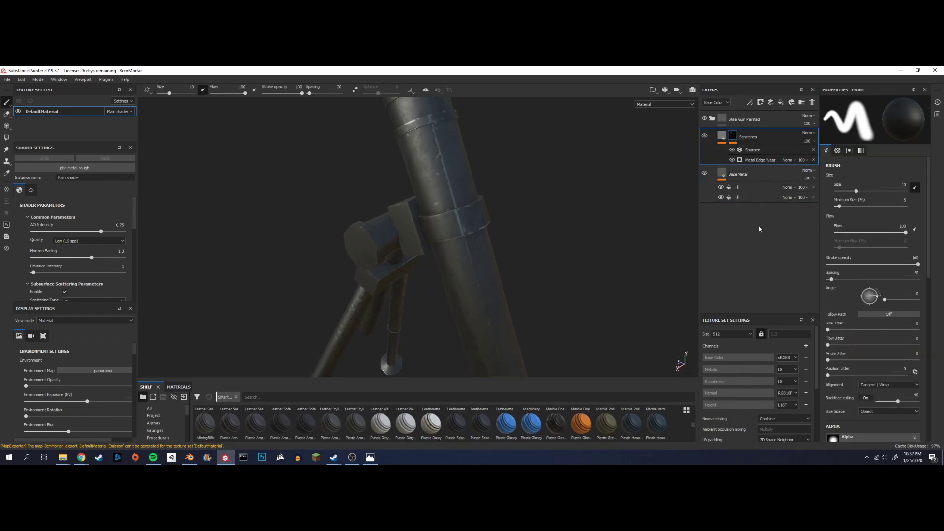
left_click(735, 138)
right_click(736, 138)
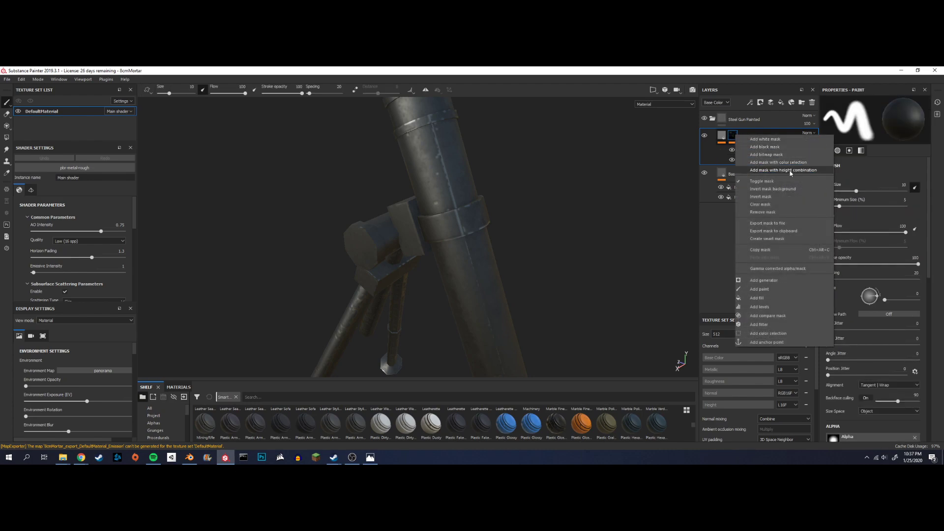
left_click(779, 290)
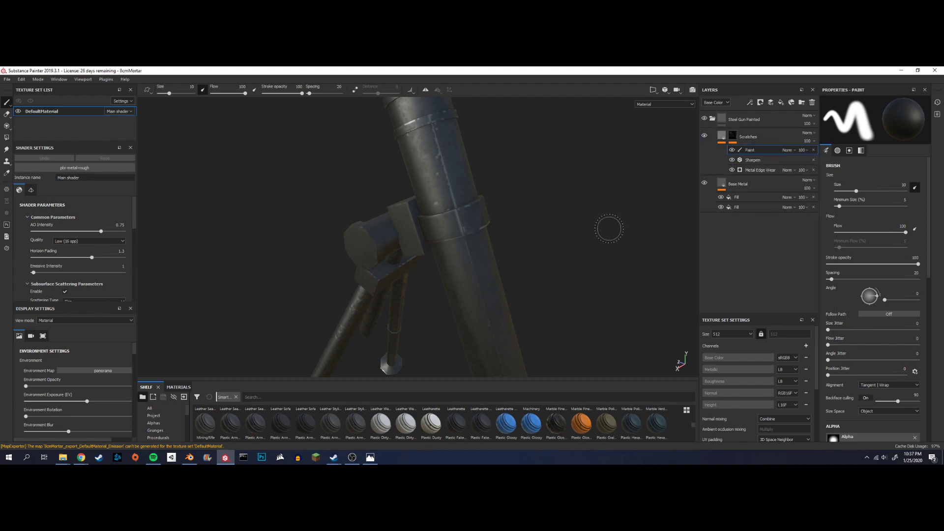
left_click(8, 115)
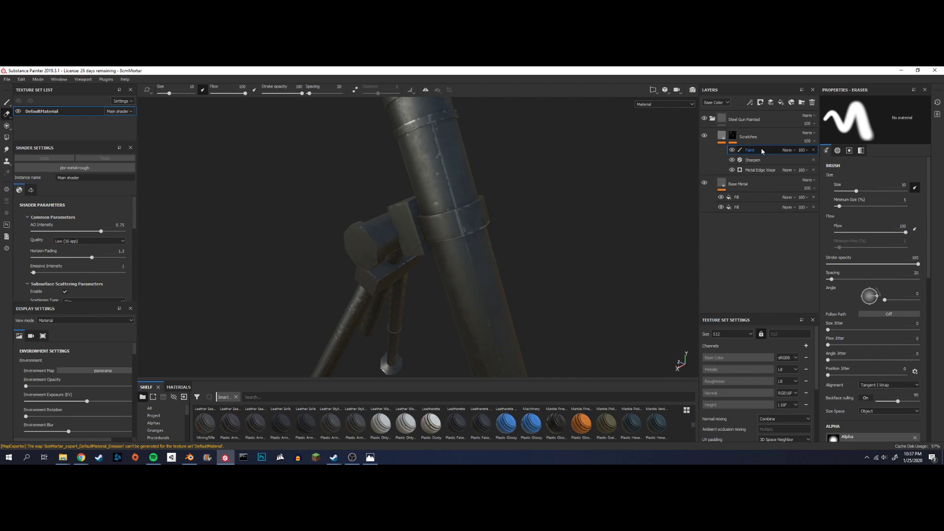
left_click(733, 136)
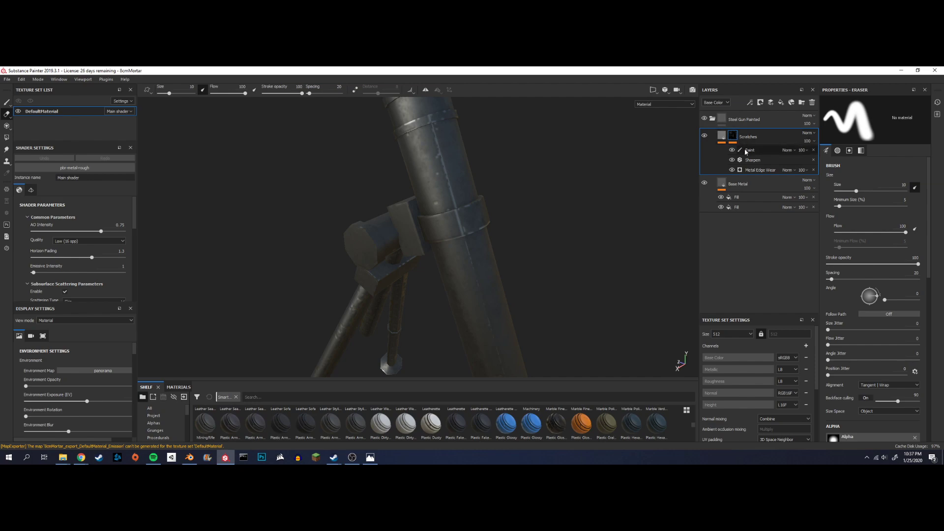
left_click(750, 151)
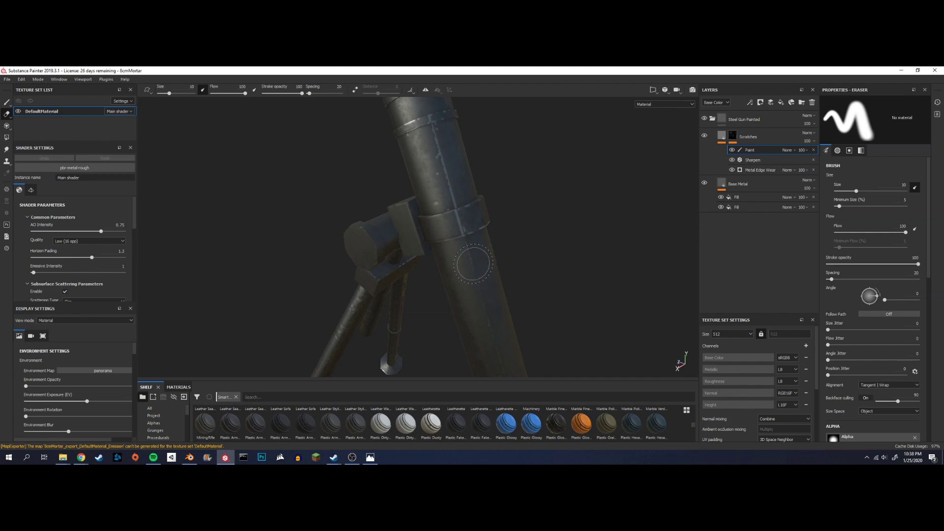
Step: Try a Physical Paint particle stroke over the scratches on the upper mortar tube
left_click(10, 104)
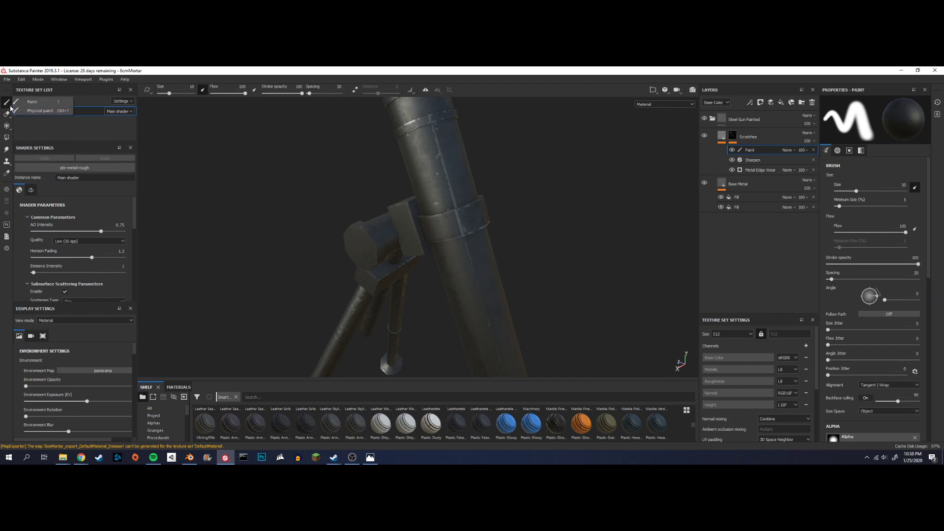
left_click(39, 111)
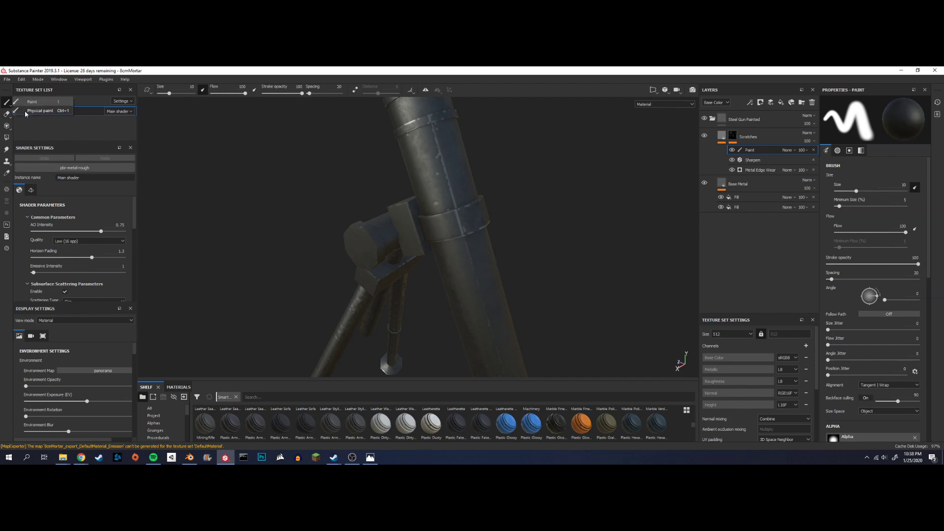
left_click(472, 232)
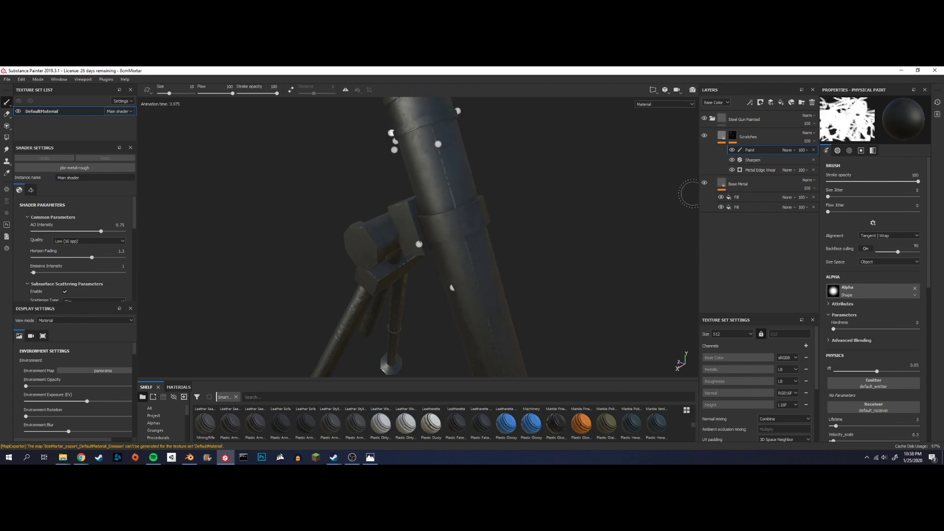
mouse_move(468, 218)
left_mouse_down("alt")
mouse_move(489, 264)
mouse_move(488, 225)
left_mouse_up("alt")
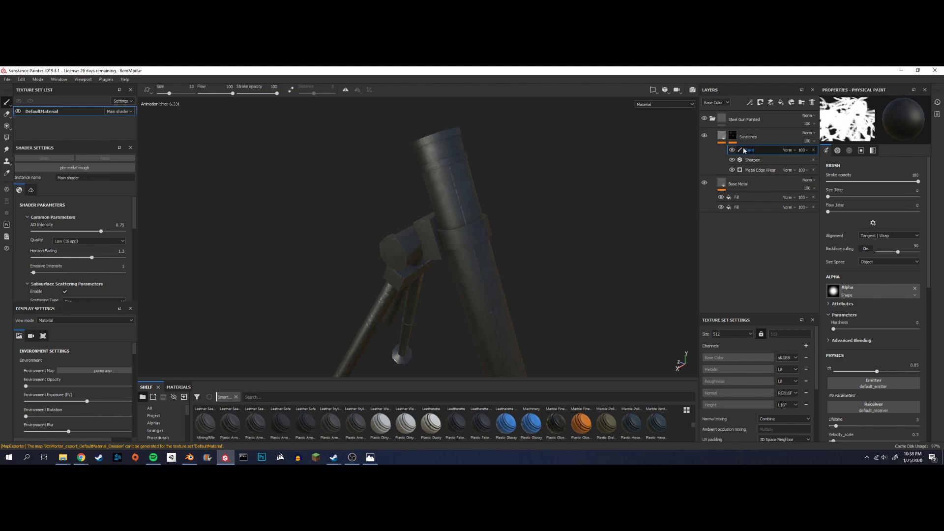
Step: Set the paint's grayscale value to 1 and try a physical paint stroke across the mortar tube
mouse_move(734, 141)
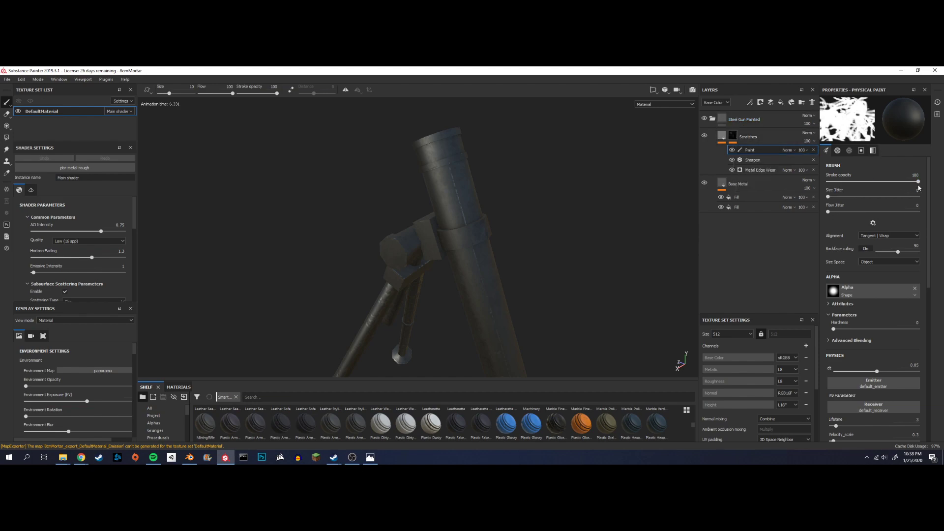
scroll(865, 344, "down", 5)
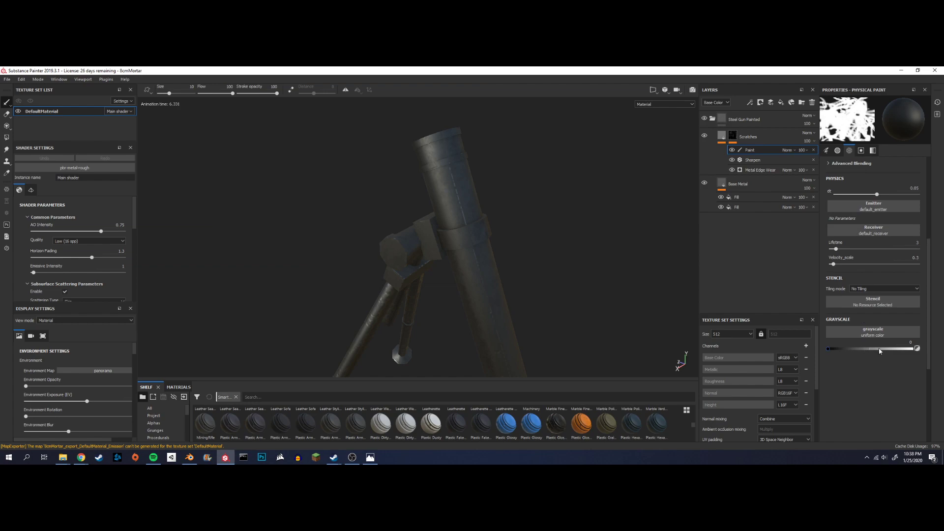
left_click_drag(828, 349, 942, 352)
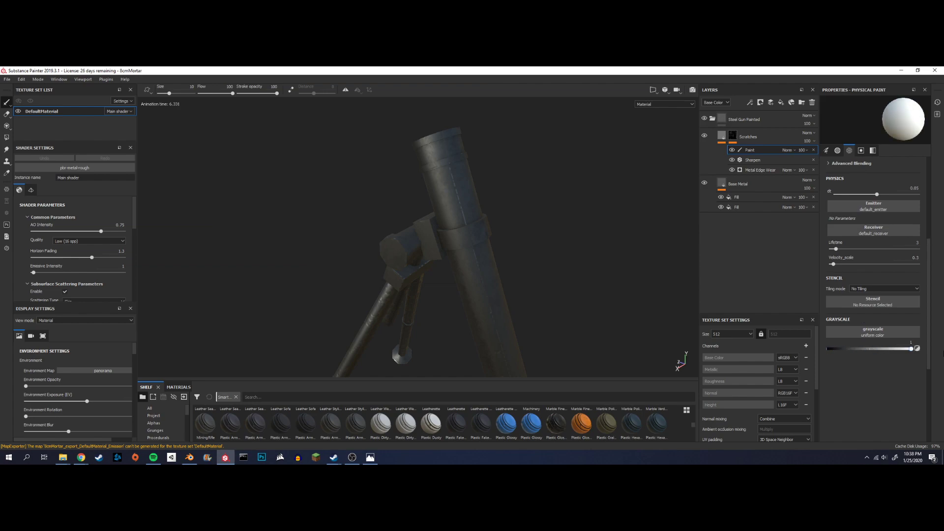
mouse_move(464, 213)
left_mouse_down()
mouse_move(486, 246)
mouse_move(533, 226)
mouse_move(415, 251)
mouse_move(626, 251)
left_mouse_up()
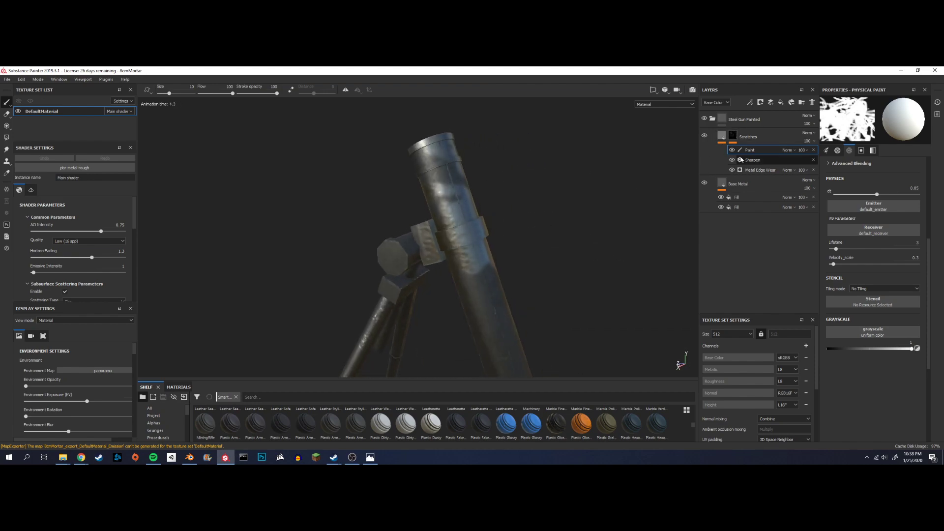
Step: Switch to the regular Paint tool and undo the physical paint strokes on the mortar tube
left_click(7, 102)
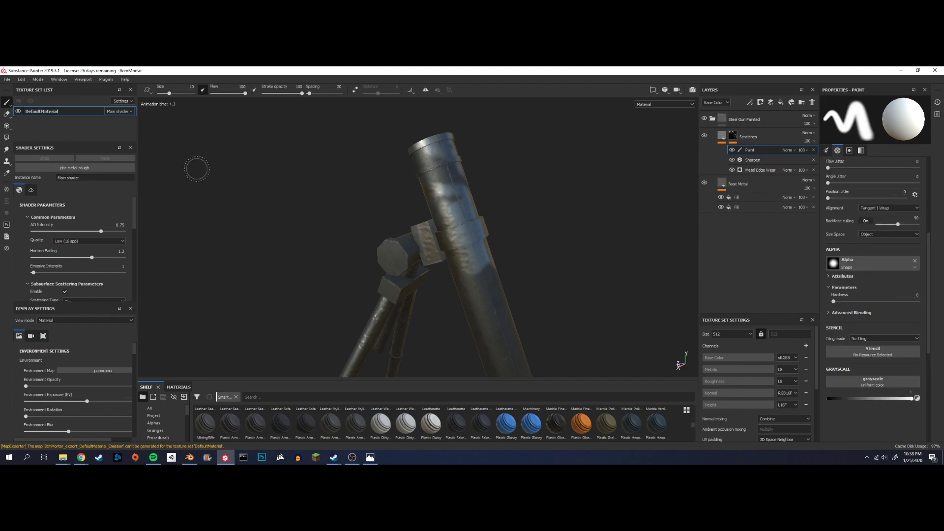
key("ctrl+z")
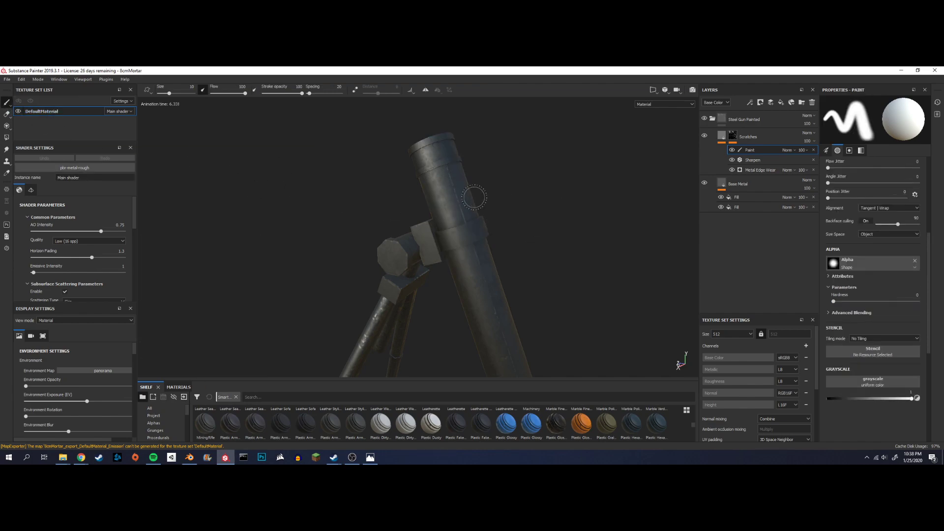
scroll(478, 197, "down", 1)
key("ctrl")
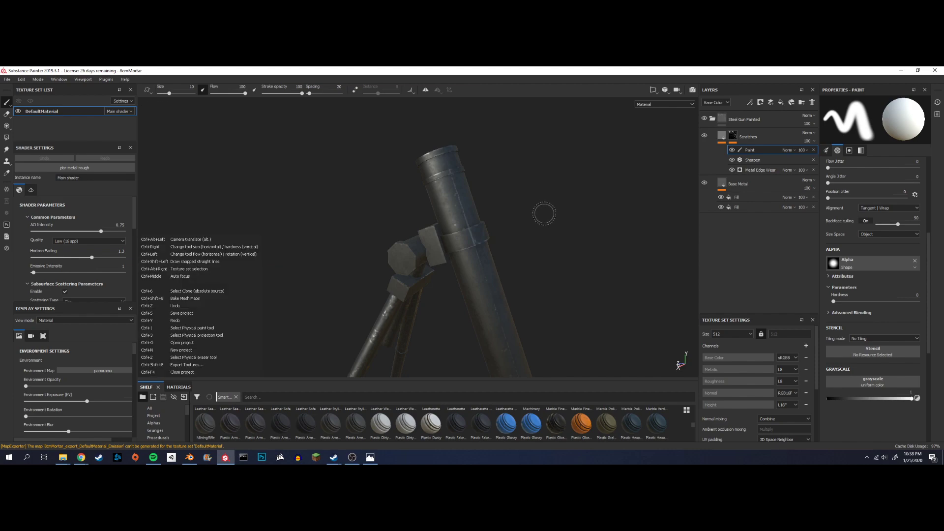
Step: Assign the Grunge Wipe Directional Heavy texture to the paint's grayscale
left_click_drag(460, 217, 567, 257, "alt")
scroll(435, 186, "down", 1)
scroll(481, 220, "up", 4)
left_click_drag(481, 220, 410, 197, "alt")
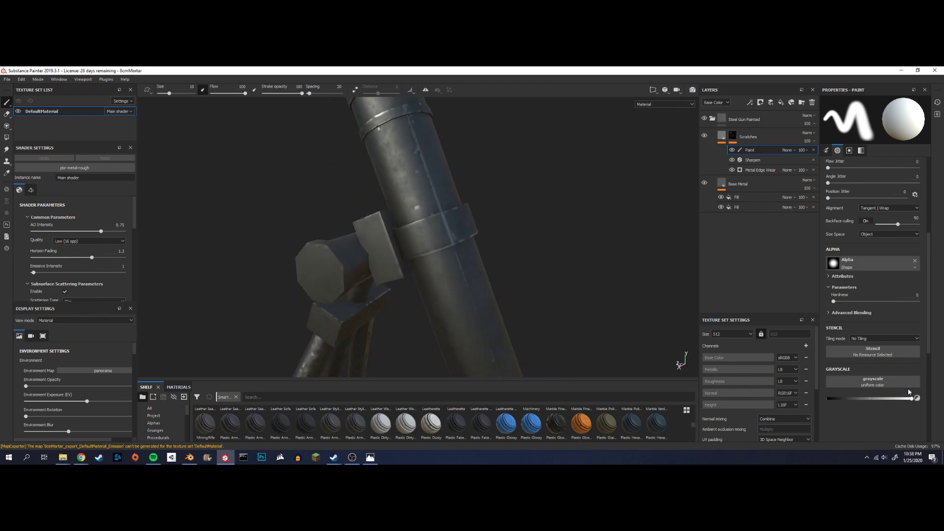
left_click(870, 383)
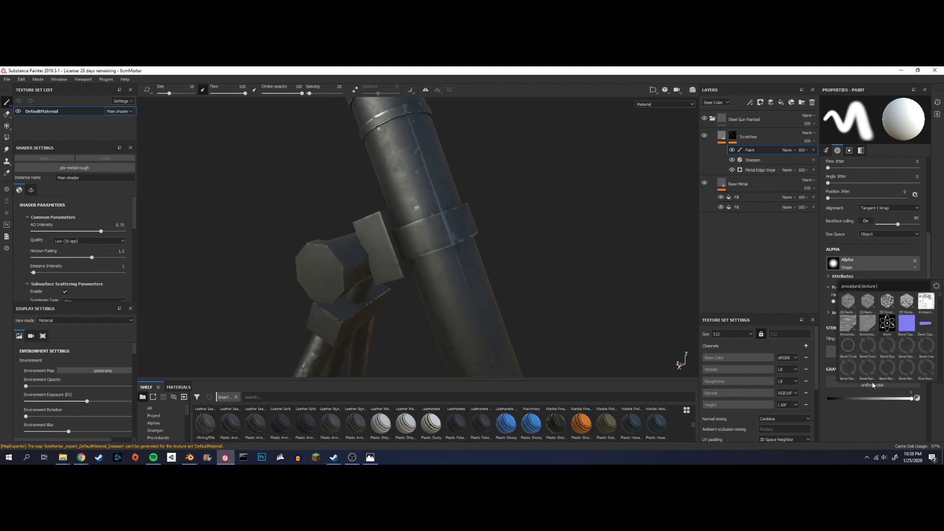
scroll(890, 327, "down", 5)
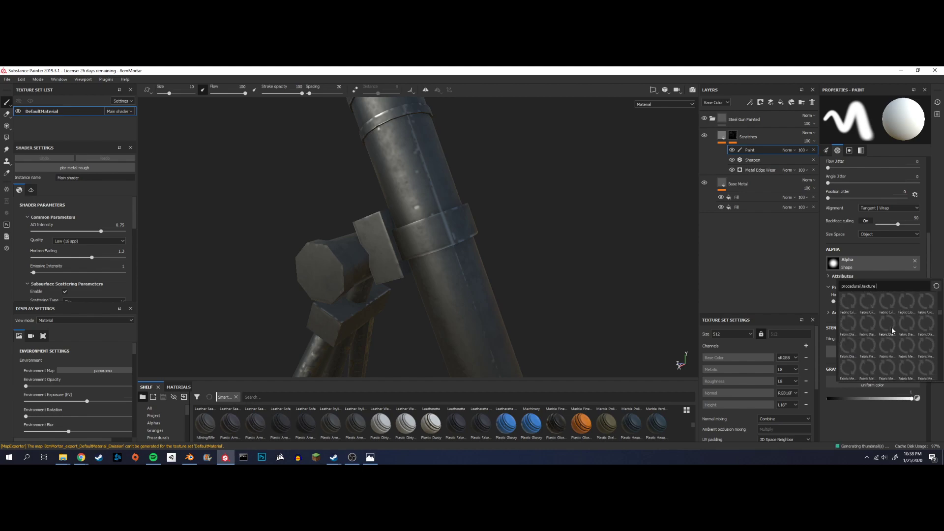
scroll(893, 347, "down", 3)
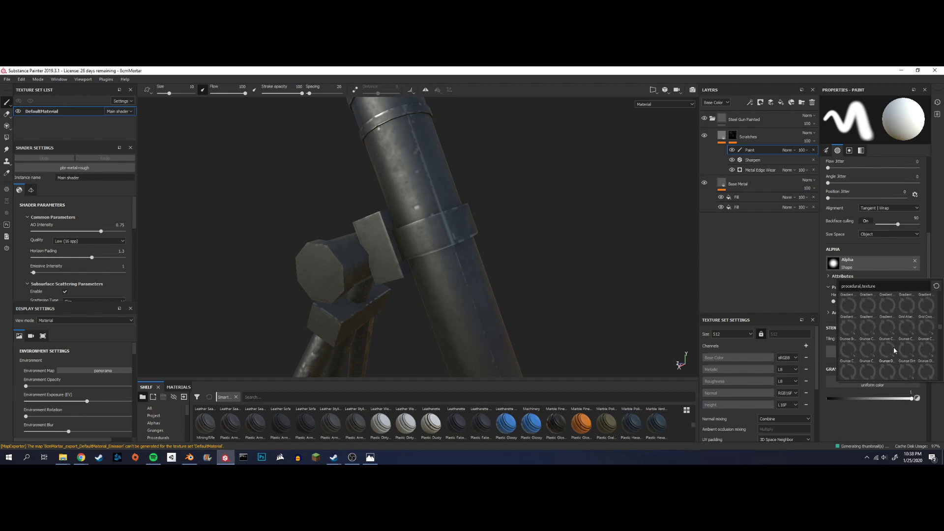
scroll(902, 349, "down", 3)
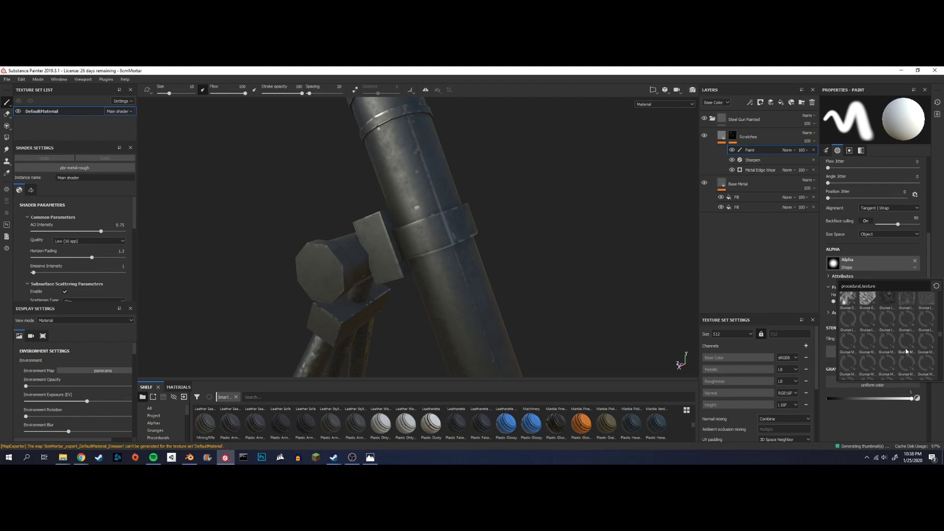
scroll(901, 349, "down", 3)
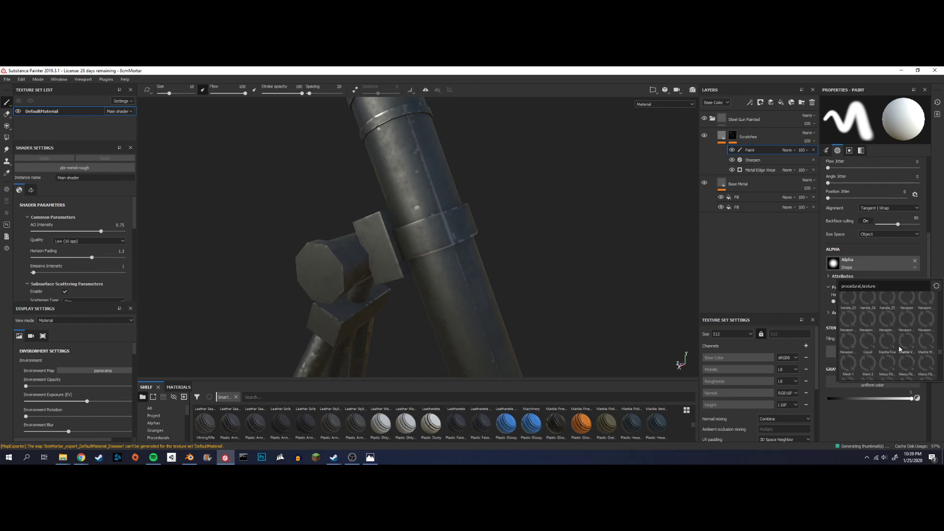
scroll(899, 349, "down", 3)
scroll(900, 349, "down", 5)
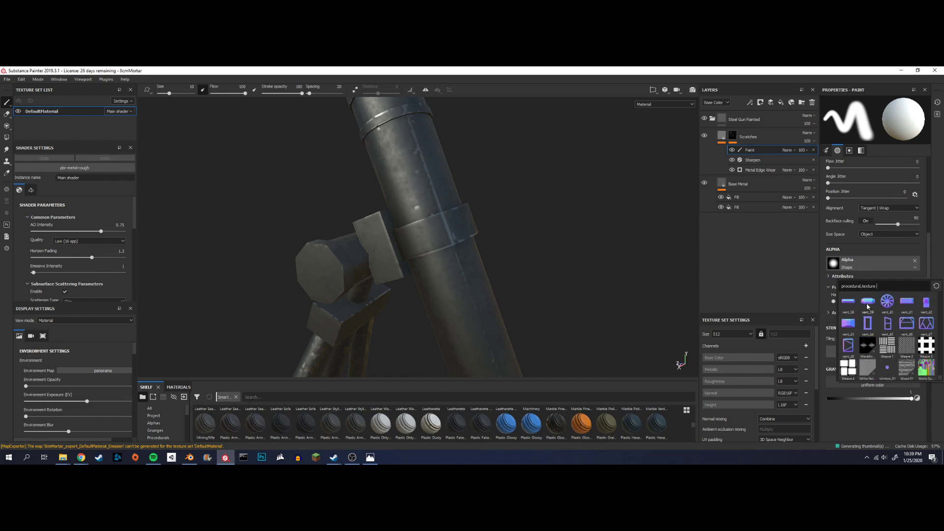
scroll(907, 325, "up", 8)
scroll(910, 332, "up", 4)
scroll(911, 332, "up", 3)
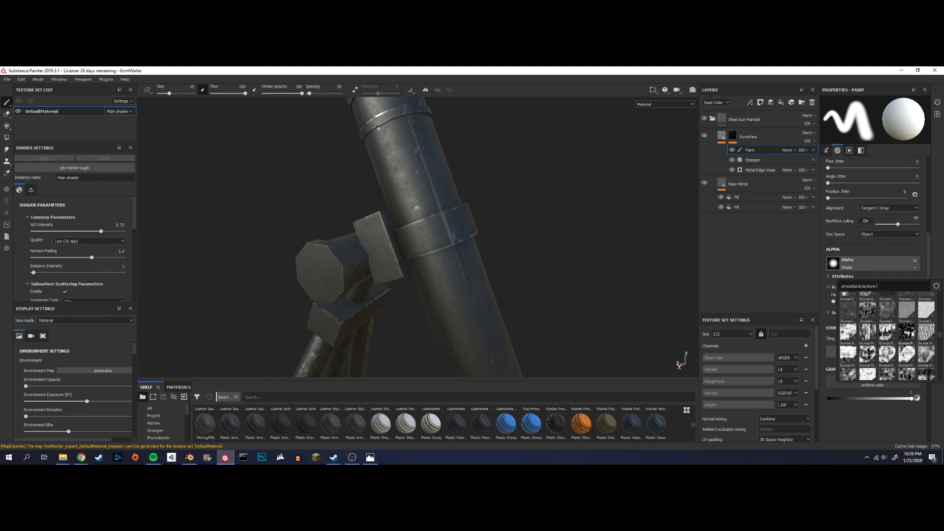
scroll(912, 335, "down", 3)
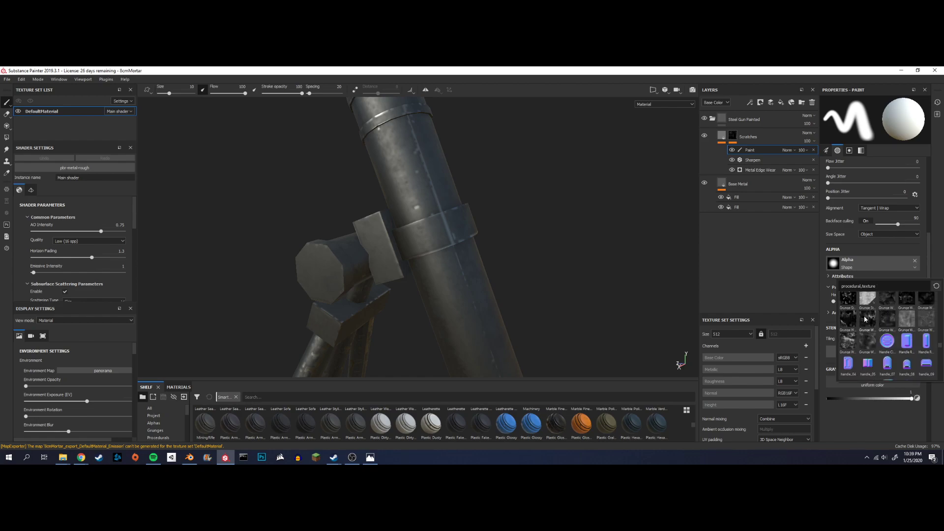
left_click(868, 320)
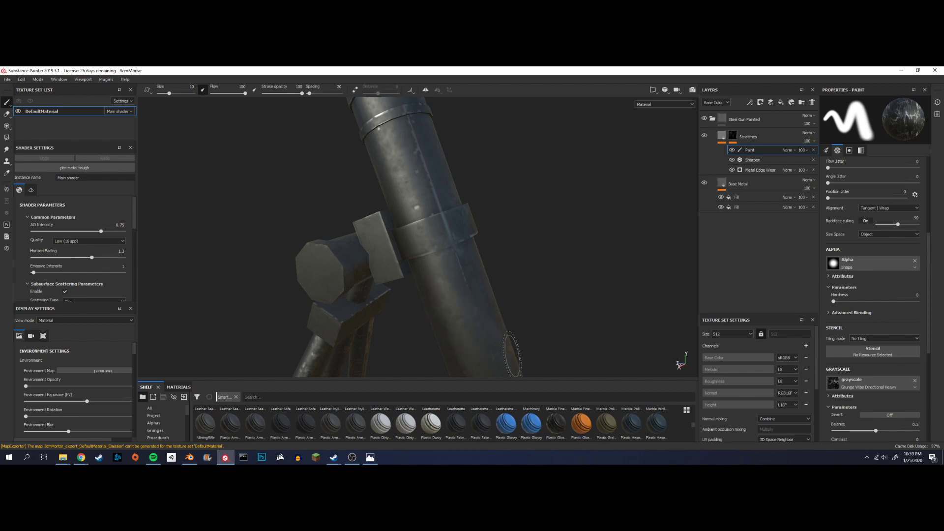
Step: Set the paint brush size to 15.94
left_click_drag(584, 284, 463, 272, "alt")
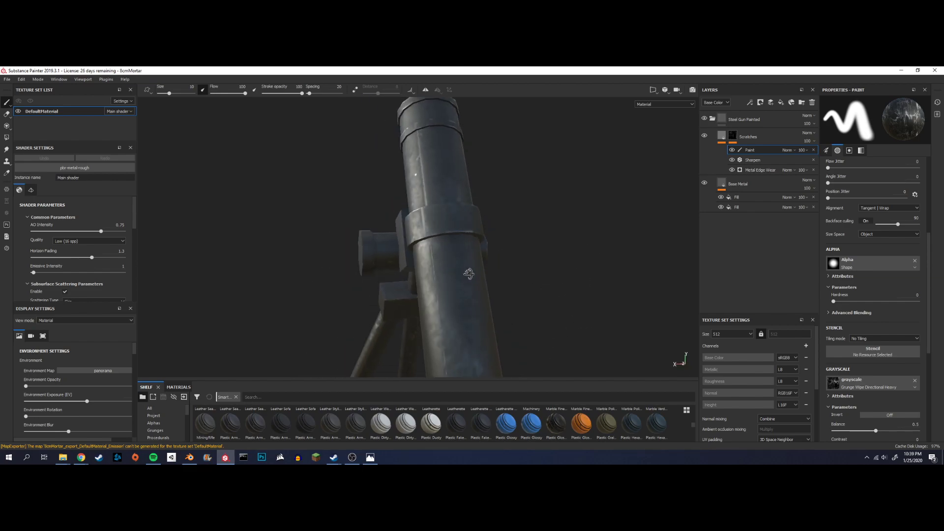
scroll(467, 273, "down", 3)
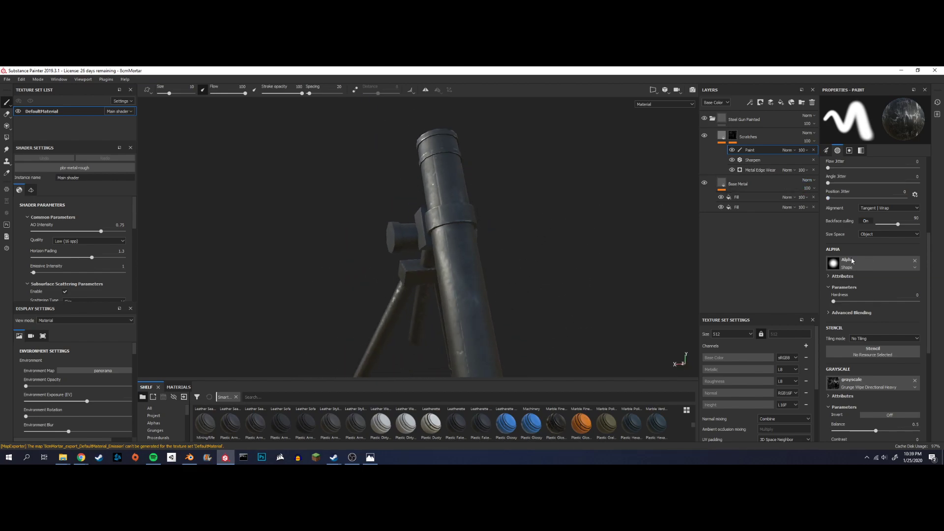
scroll(861, 227, "up", 3)
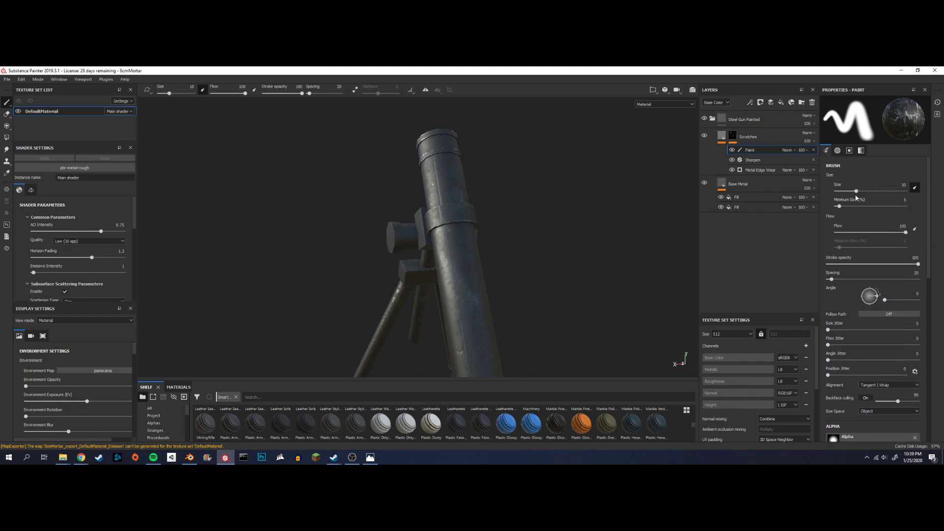
left_click_drag(858, 194, 864, 193)
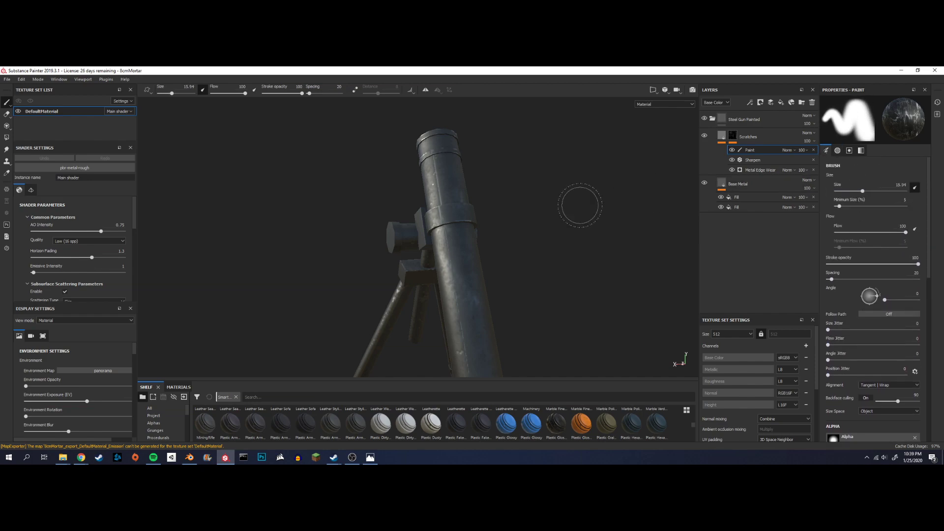
left_click_drag(484, 244, 456, 250, "alt")
mouse_move(462, 146)
left_mouse_down("alt")
mouse_move(467, 131)
mouse_move(524, 166)
mouse_move(450, 147)
mouse_move(379, 179)
mouse_move(433, 135)
left_mouse_up("alt")
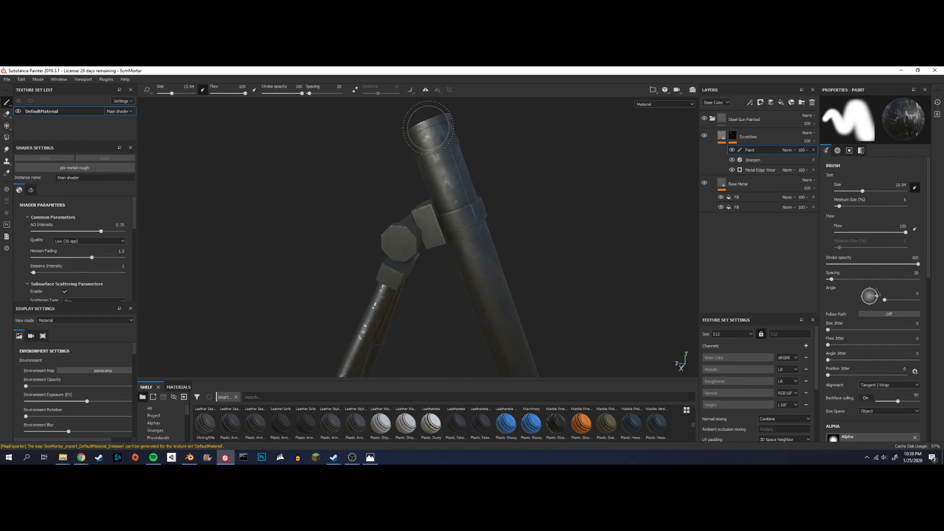
mouse_move(544, 143)
left_mouse_down("alt")
mouse_move(482, 158)
mouse_move(535, 259)
mouse_move(327, 200)
mouse_move(493, 233)
mouse_move(476, 257)
mouse_move(471, 207)
mouse_move(485, 196)
mouse_move(492, 220)
mouse_move(557, 194)
left_mouse_up("alt")
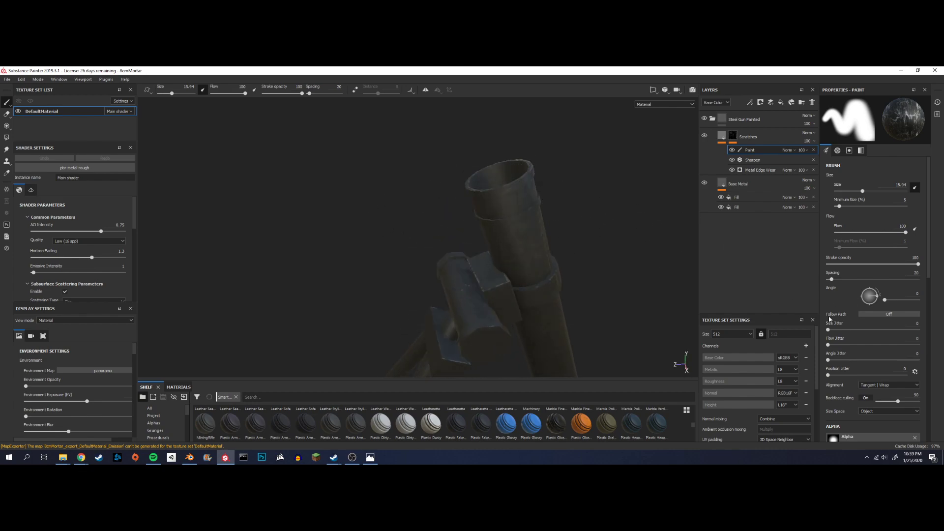
Step: Turn on Invert for the Grunge Wipe Directional Heavy grayscale texture
scroll(872, 295, "down", 10)
left_click_drag(487, 221, 454, 208, "alt")
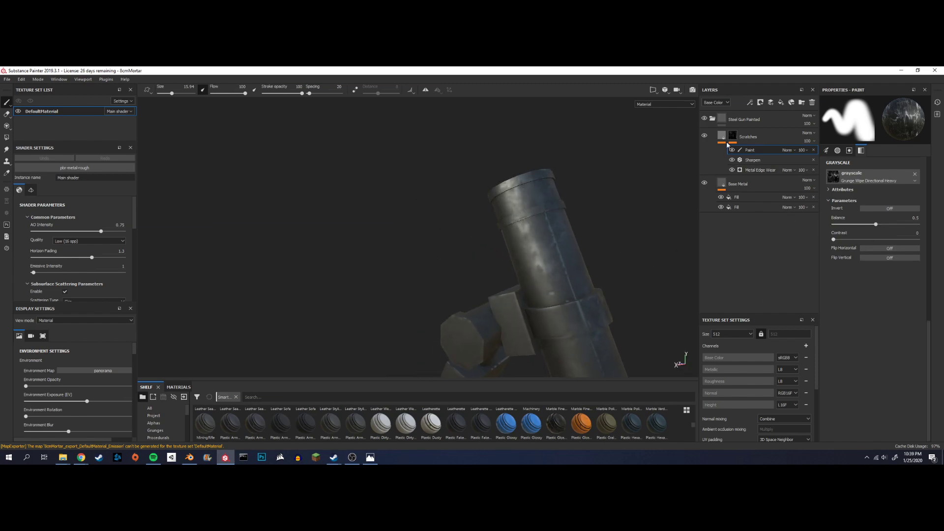
scroll(875, 227, "up", 3)
left_click(889, 275)
left_click_drag(484, 222, 535, 214, "alt")
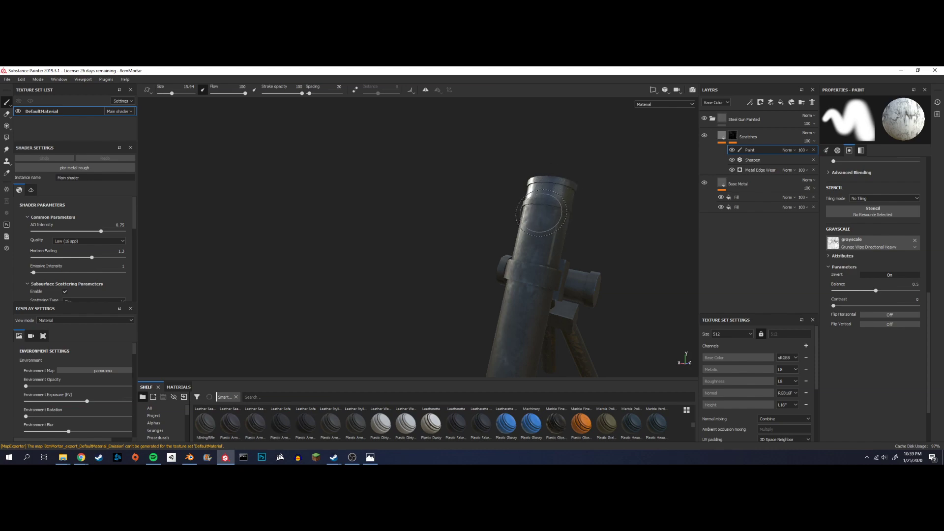
Step: Set the paint brush size to 8.75 and the stroke opacity to 47
left_click_drag(688, 235, 566, 228, "alt")
scroll(871, 228, "up", 8)
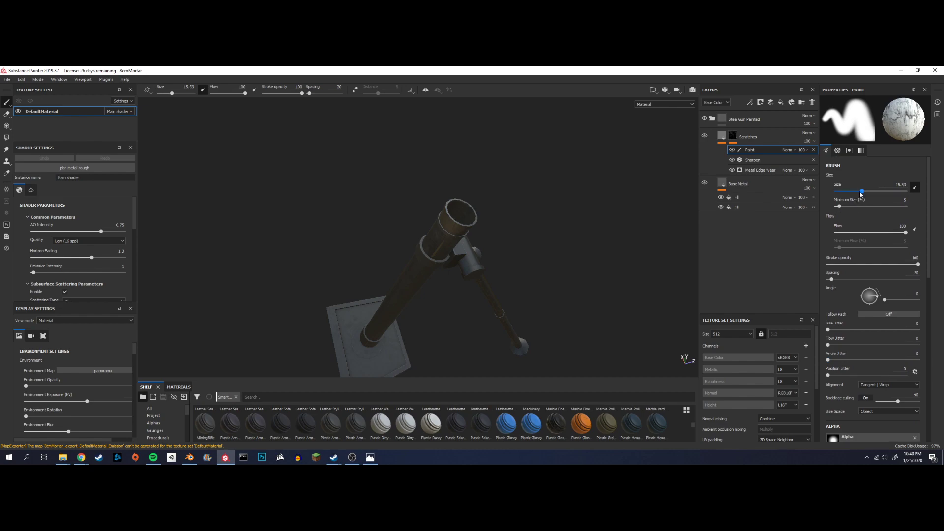
left_click_drag(861, 193, 854, 195)
left_click_drag(906, 263, 869, 266)
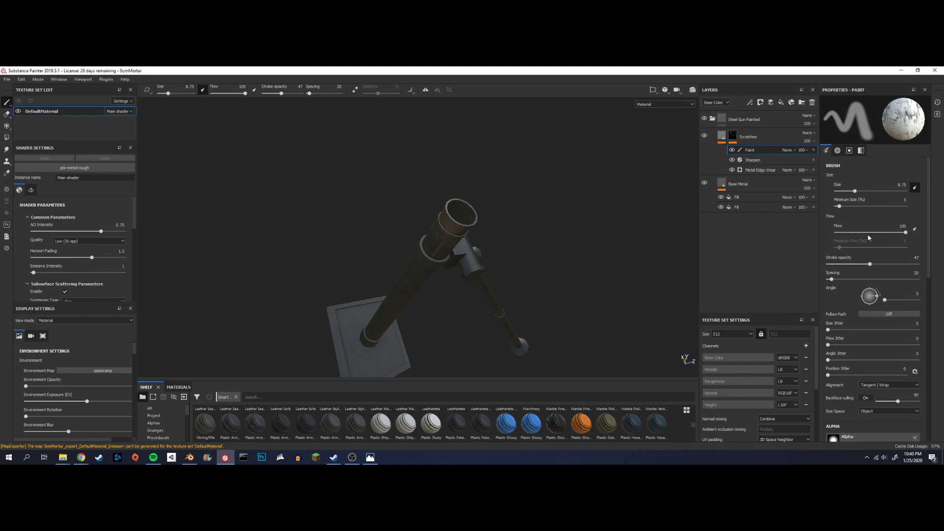
Step: Examine the edge scratches on the mortar tube's rim, collars and bipod joint from several sides
left_click_drag(460, 262, 469, 230, "alt")
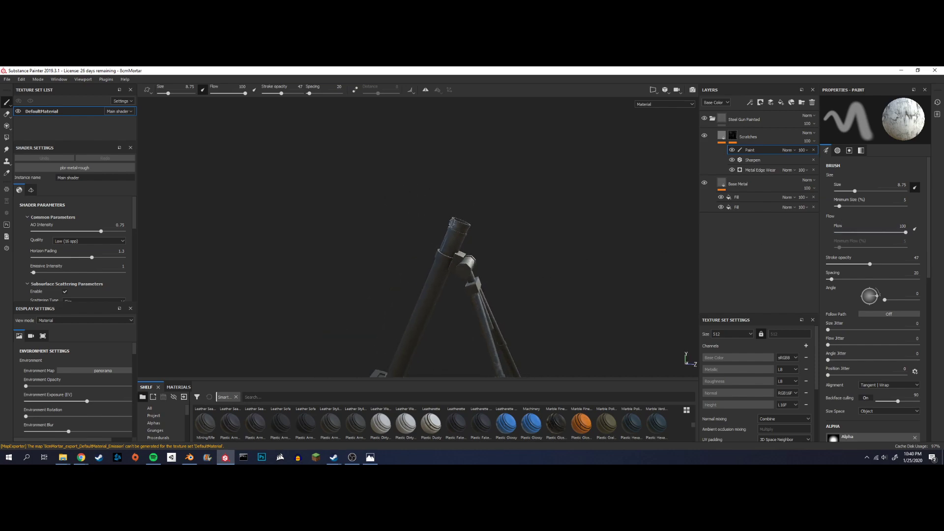
scroll(469, 230, "up", 5)
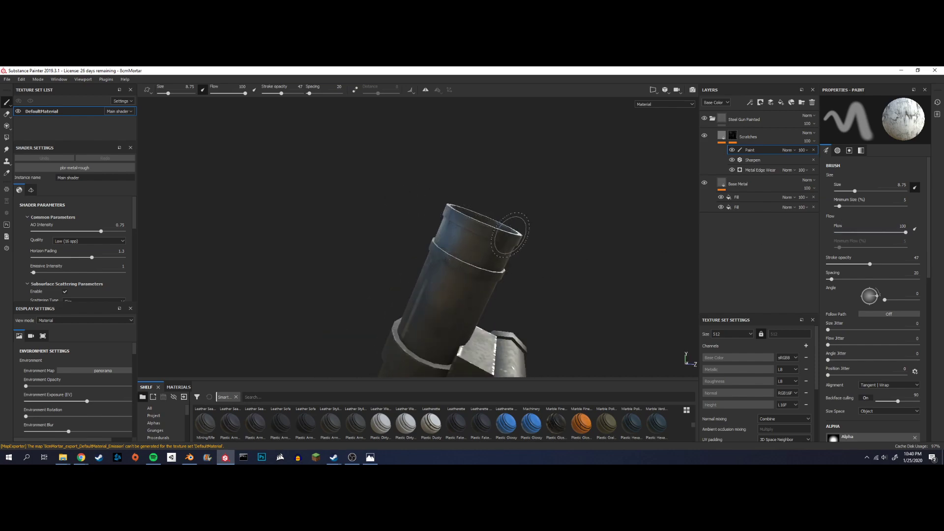
left_click_drag(534, 257, 430, 224, "alt")
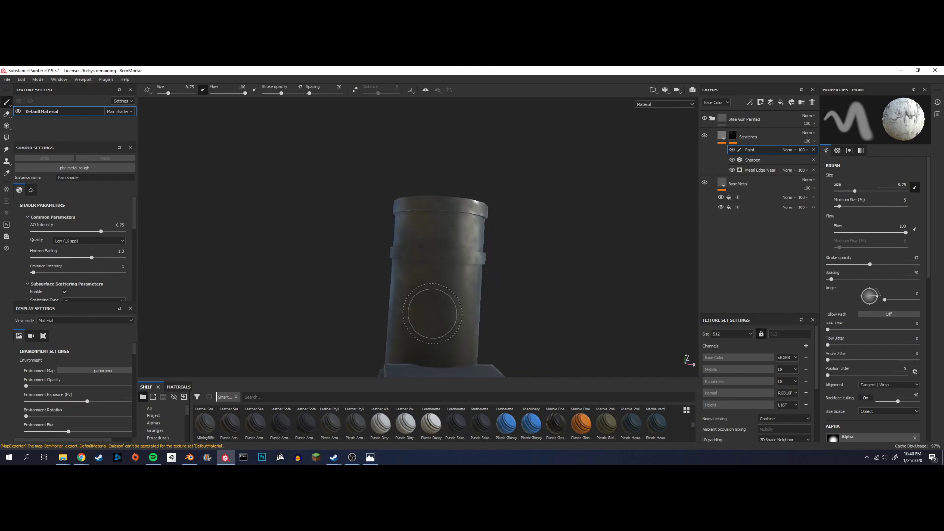
mouse_move(548, 227)
left_mouse_down("alt")
mouse_move(569, 255)
mouse_move(540, 221)
mouse_move(488, 211)
mouse_move(536, 192)
mouse_move(565, 192)
mouse_move(485, 213)
left_mouse_up("alt")
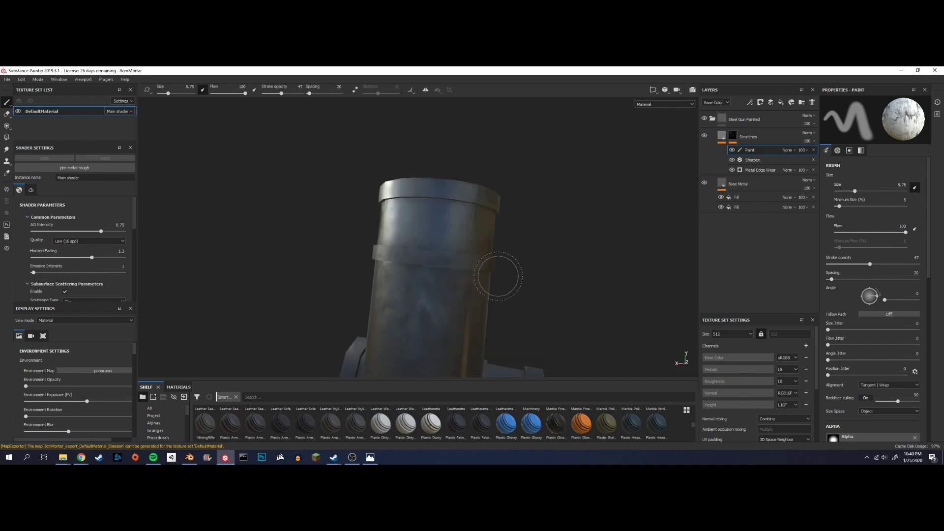
scroll(497, 270, "down", 6)
left_click_drag(500, 281, 579, 217, "alt")
left_click_drag(389, 180, 455, 182, "alt")
mouse_move(377, 203)
left_mouse_down("alt")
mouse_move(406, 236)
mouse_move(402, 170)
left_mouse_up("alt")
scroll(407, 239, "up", 5)
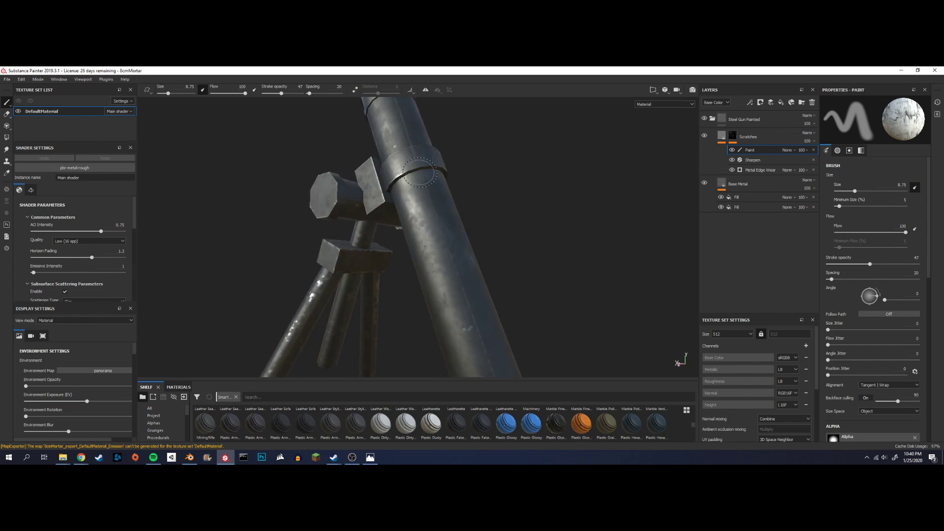
left_click_drag(531, 196, 411, 166, "alt")
mouse_move(505, 172)
left_mouse_down("alt")
mouse_move(420, 160)
mouse_move(415, 179)
mouse_move(428, 190)
left_mouse_up("alt")
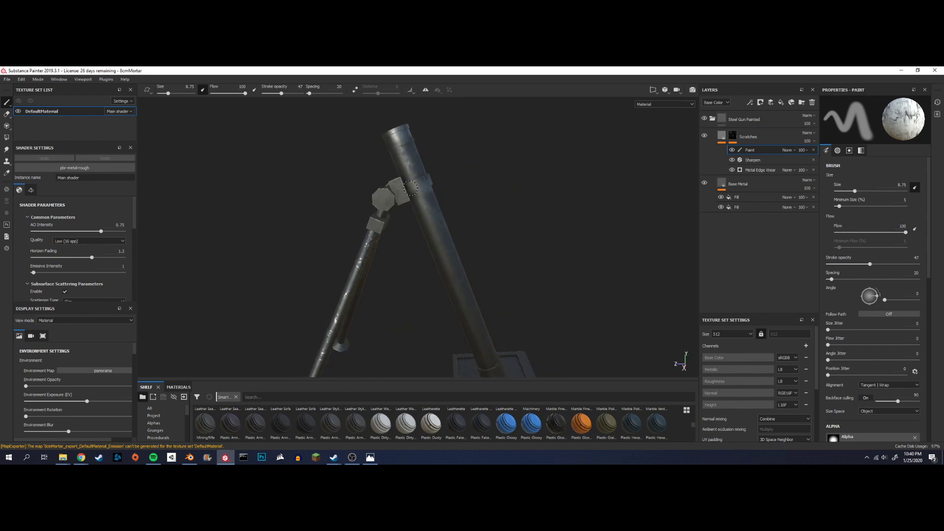
Step: Set the brush's Grunge Wipe Directional Heavy grayscale to Balance 0.57 and Contrast 0.56
left_click_drag(398, 225, 475, 282, "alt")
scroll(467, 311, "down", 3)
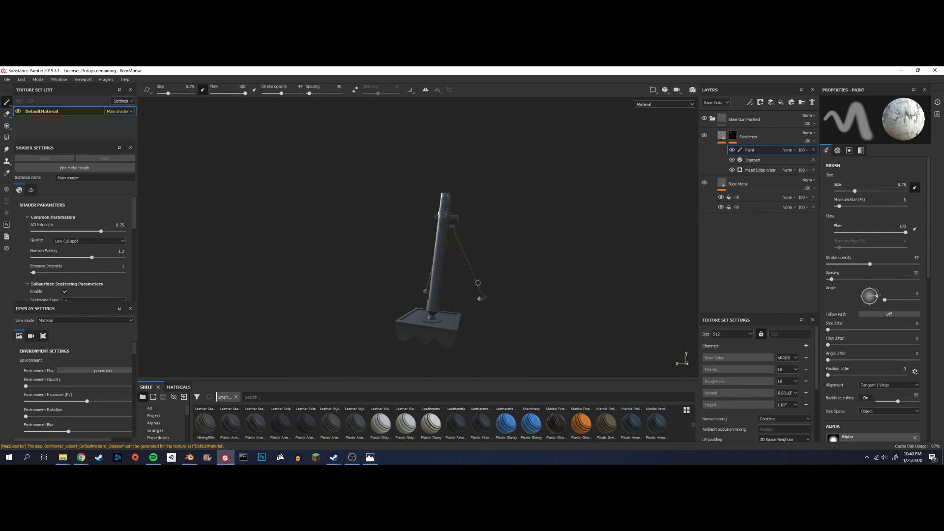
left_click_drag(448, 229, 446, 248, "alt")
right_click_drag(445, 248, 454, 327, "alt")
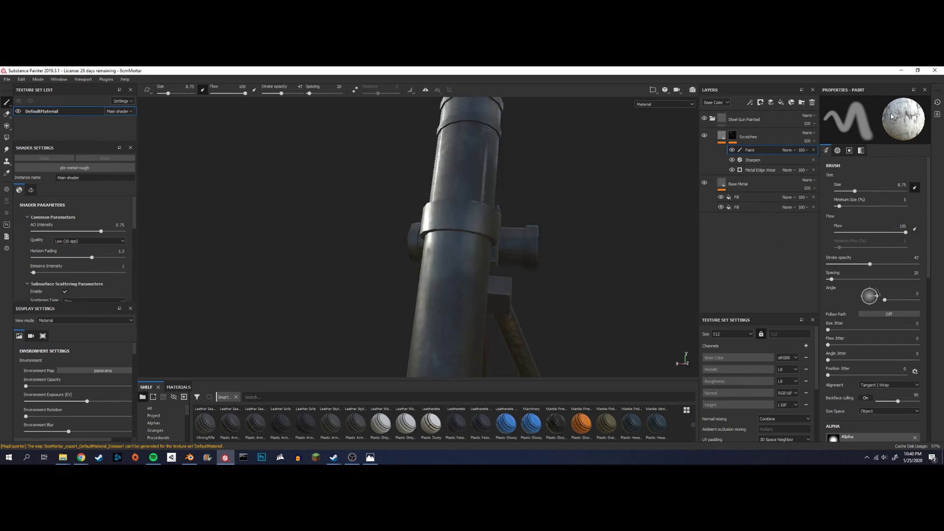
scroll(889, 350, "down", 10)
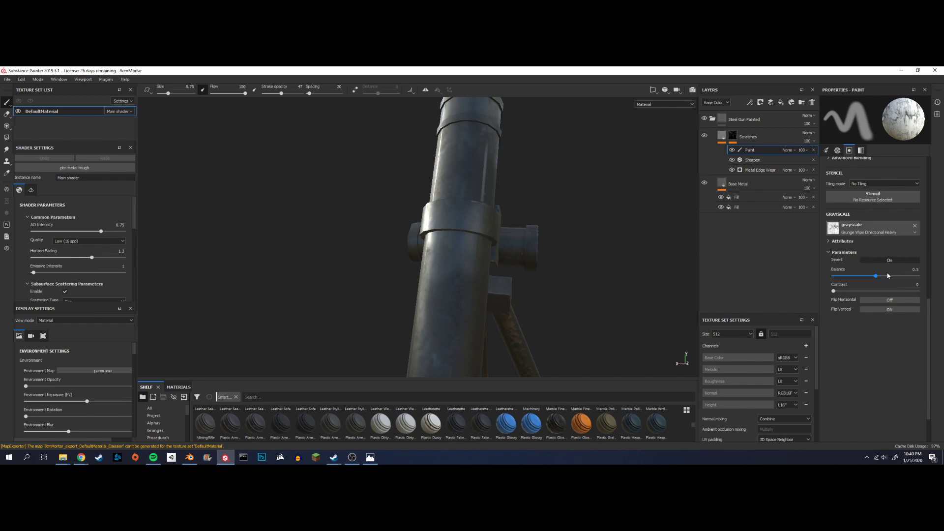
left_click_drag(892, 279, 918, 277)
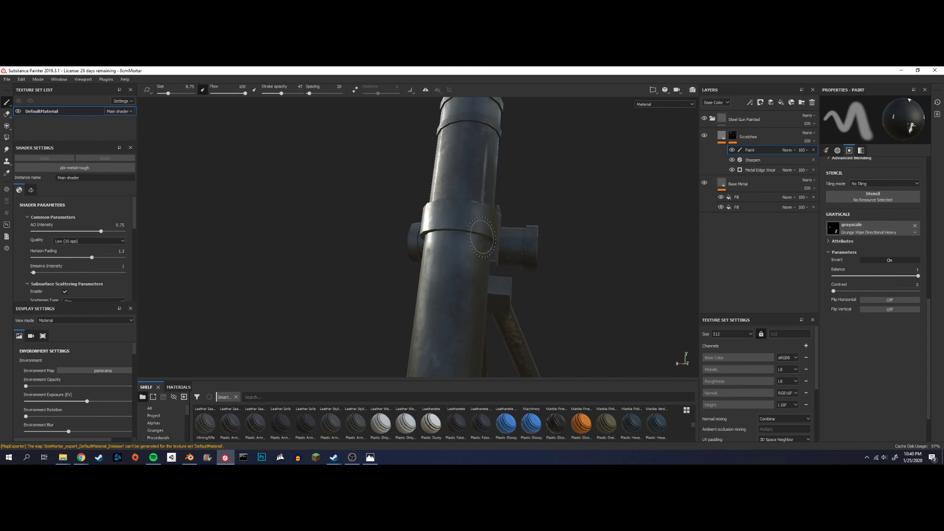
left_click(843, 276)
left_click_drag(772, 280, 764, 278)
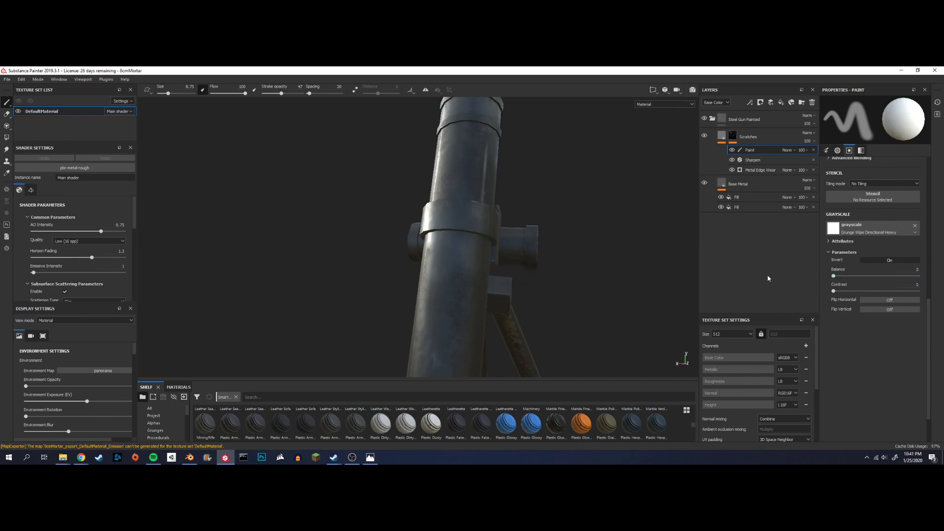
left_click_drag(839, 278, 881, 291)
Step: Try painting grunge scratches along the lower mortar tube with the adjusted brush, and undo the strokes
scroll(570, 281, "down", 4)
mouse_move(573, 285)
middle_mouse_down("alt")
mouse_move(572, 306)
mouse_move(528, 254)
mouse_move(446, 252)
middle_mouse_up("alt")
scroll(527, 254, "down", 2)
left_click_drag(397, 255, 397, 264)
scroll(474, 285, "down", 2)
middle_click_drag(474, 286, 426, 232, "alt")
scroll(472, 270, "up", 3)
left_click_drag(406, 261, 374, 341)
left_click_drag(399, 198, 405, 253)
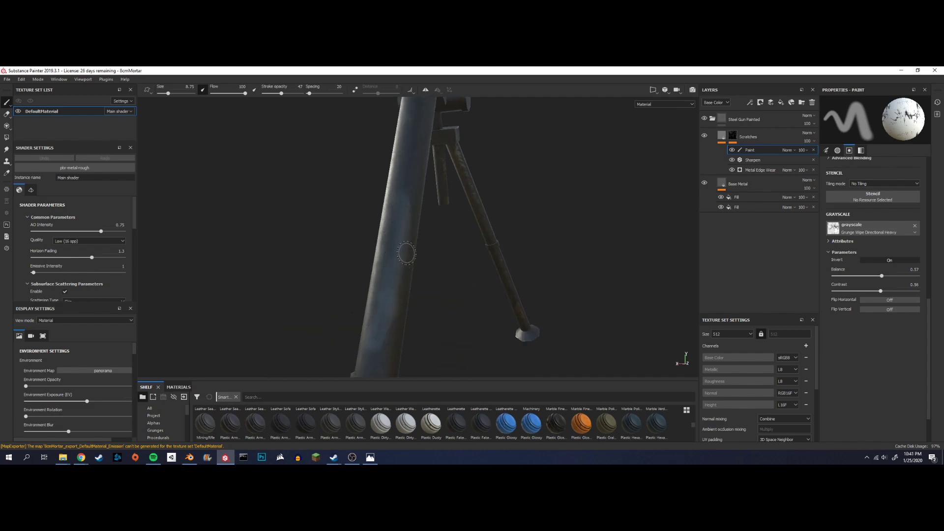
key("ctrl+z")
key("ctrl+z")
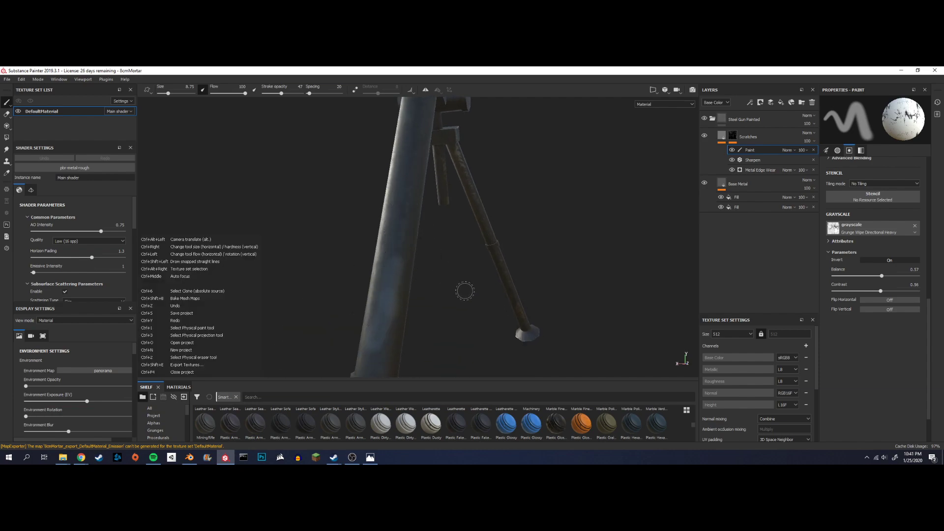
key("ctrl+z")
Step: Set the paint brush's flow to 11
scroll(849, 201, "up", 7)
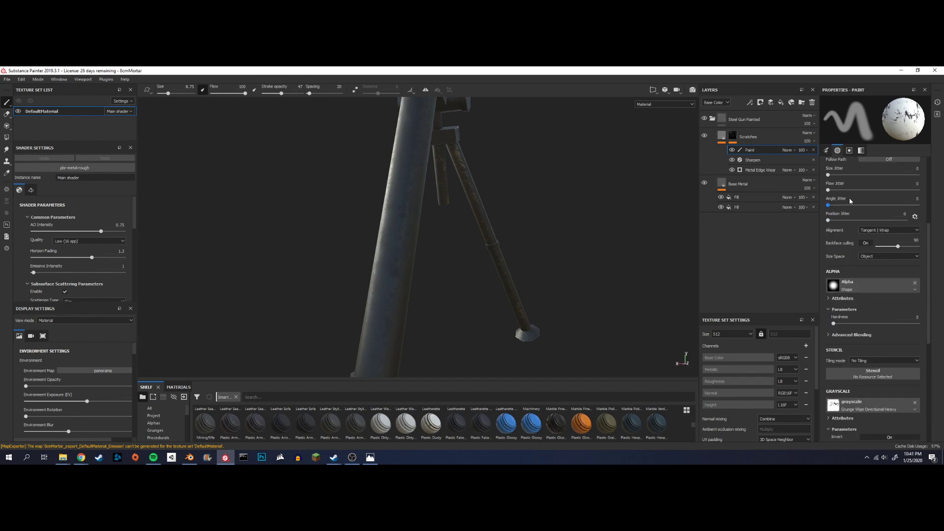
left_click_drag(906, 233, 842, 233)
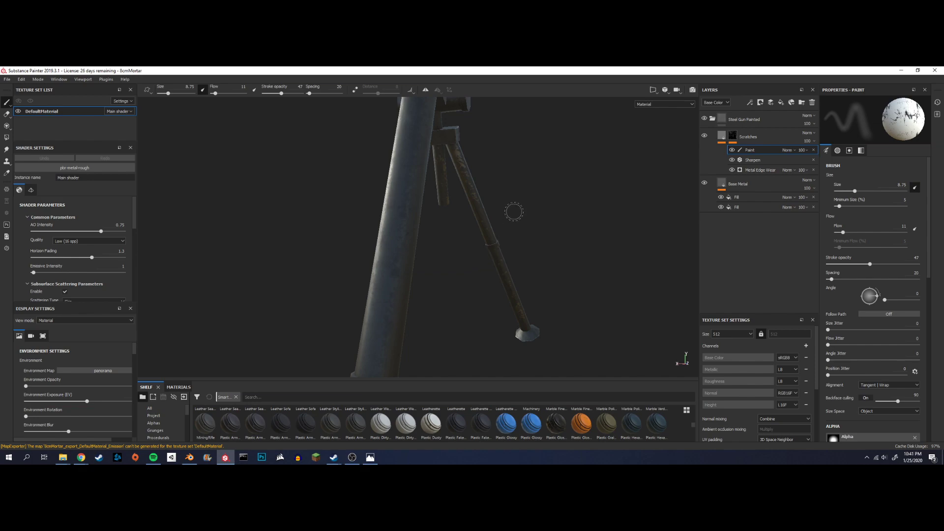
Step: Examine the wear on the mortar's tube, bipod legs, base plate and muzzle from several sides
scroll(502, 205, "down", 5)
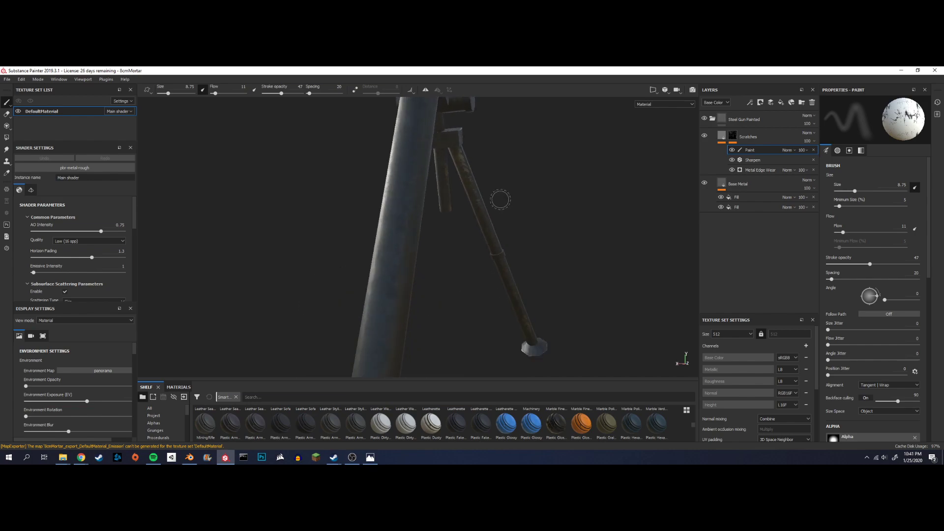
left_click_drag(452, 165, 528, 209, "alt")
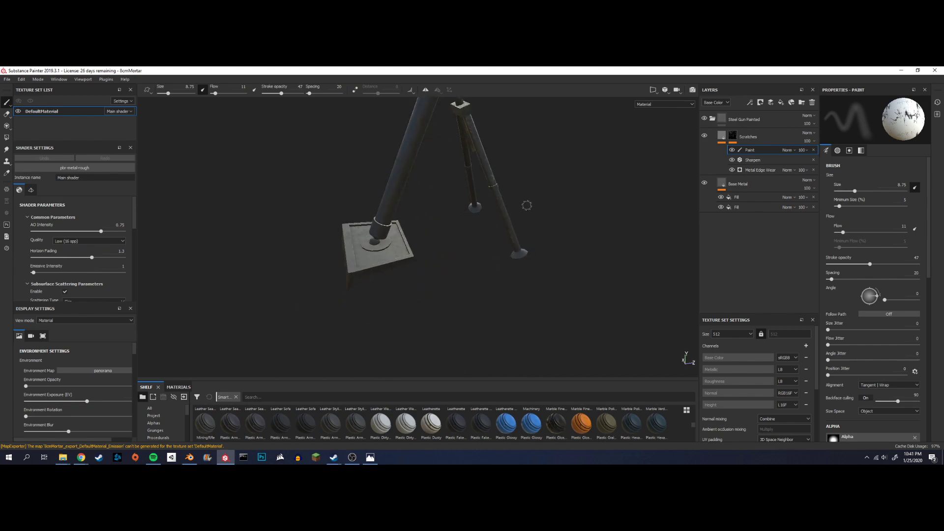
left_click_drag(510, 156, 525, 226, "alt")
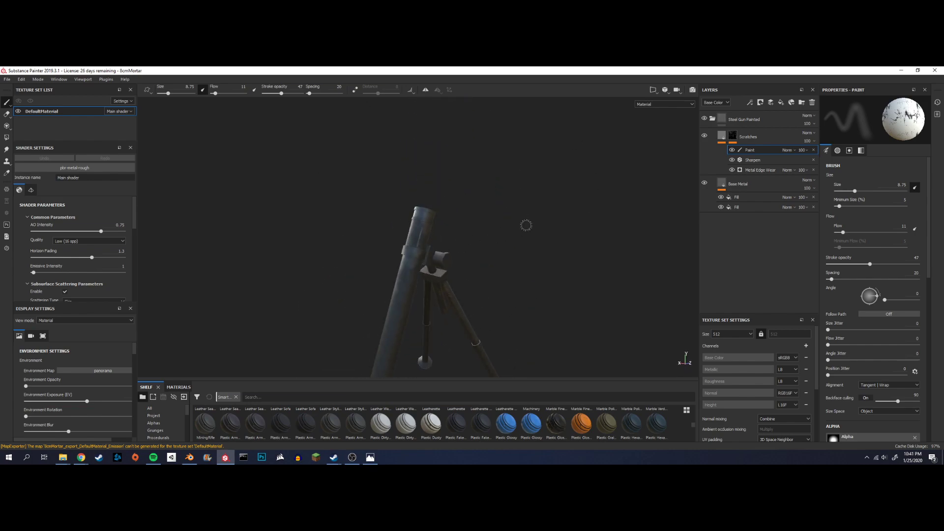
left_click_drag(423, 218, 534, 244, "alt")
left_click_drag(356, 244, 513, 237, "alt")
scroll(450, 285, "up", 5)
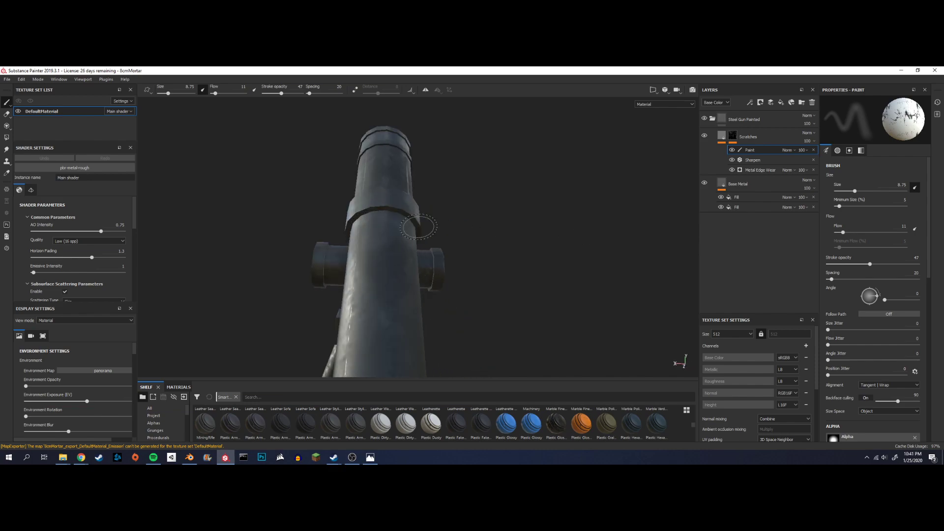
left_click_drag(393, 223, 78, 150, "alt")
key("e")
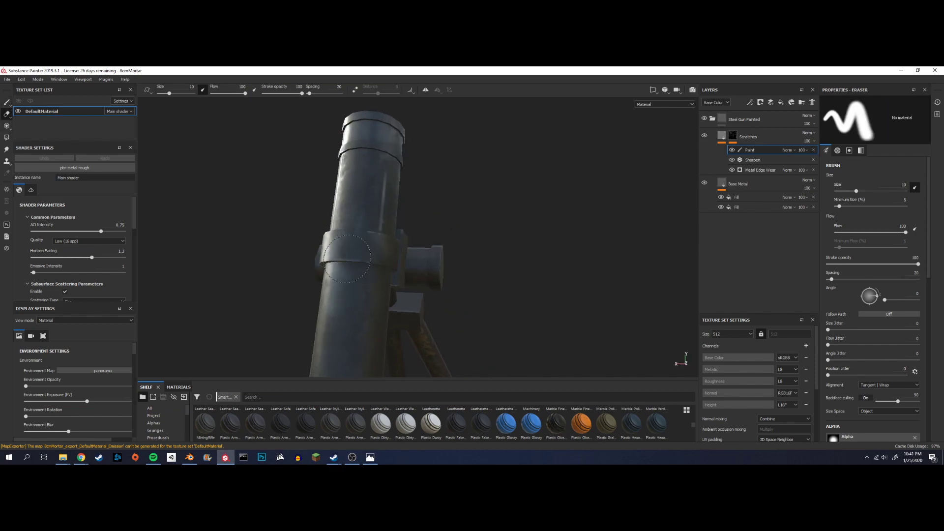
mouse_move(408, 265)
left_mouse_down("alt")
mouse_move(531, 255)
mouse_move(447, 261)
mouse_move(554, 270)
left_mouse_up("alt")
scroll(446, 261, "down", 5)
middle_click_drag(554, 269, 484, 259, "alt")
scroll(386, 211, "up", 4)
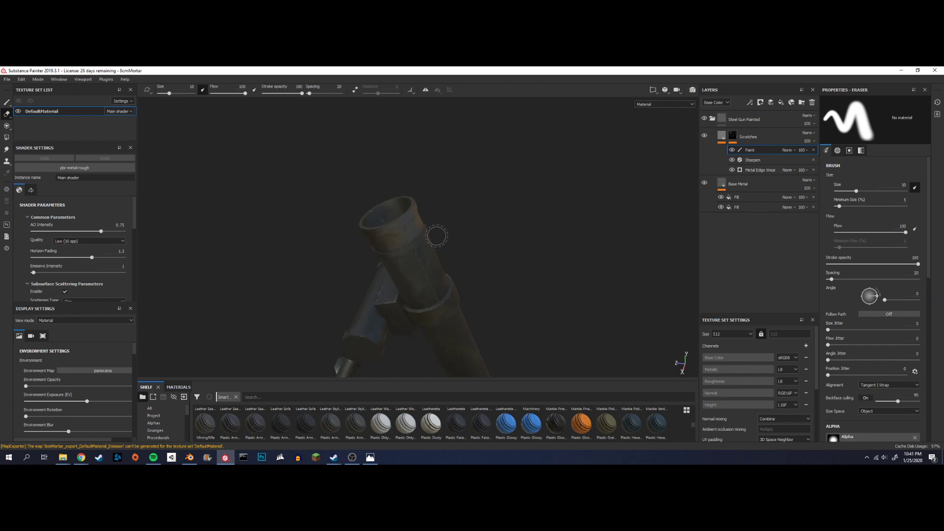
left_click_drag(432, 232, 478, 260, "alt")
scroll(478, 260, "down", 2)
scroll(334, 191, "up", 4)
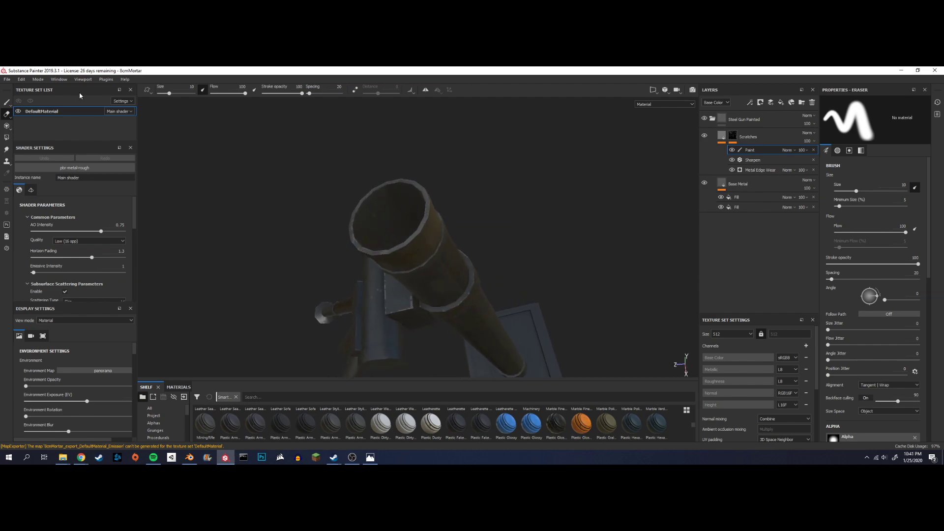
Step: Switch to the Paint brush and set its stroke opacity to 100
left_click(8, 103)
scroll(407, 211, "up", 2)
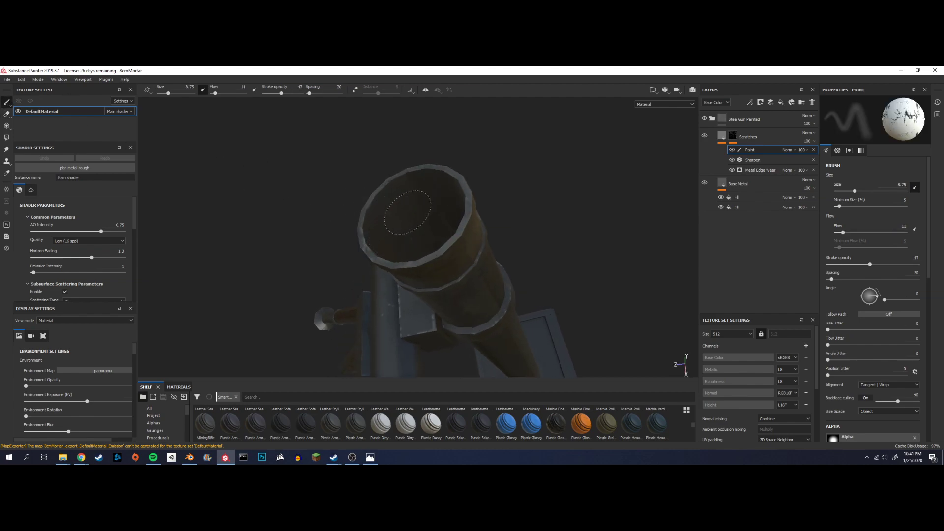
left_click_drag(850, 264, 920, 264)
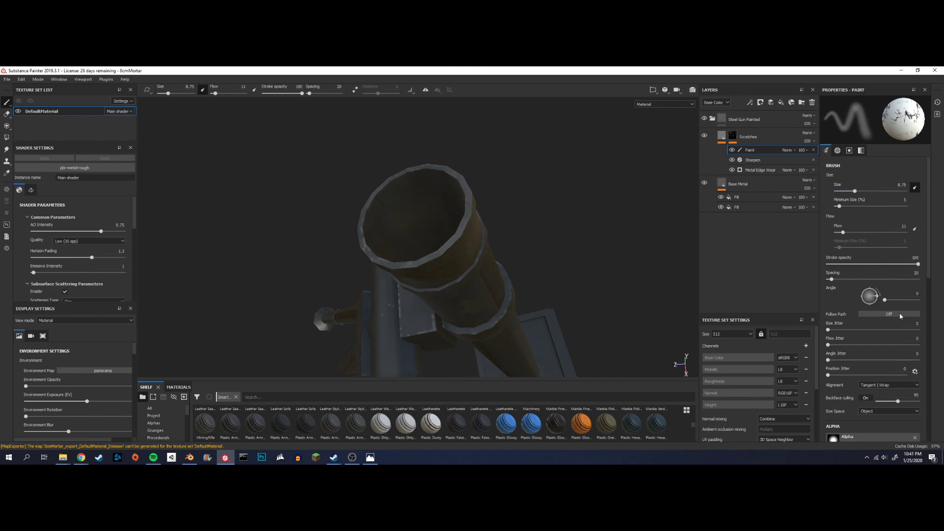
Step: Remove the grunge texture from the brush's grayscale and set the uniform grayscale value to 1
scroll(895, 311, "down", 3)
scroll(870, 335, "down", 2)
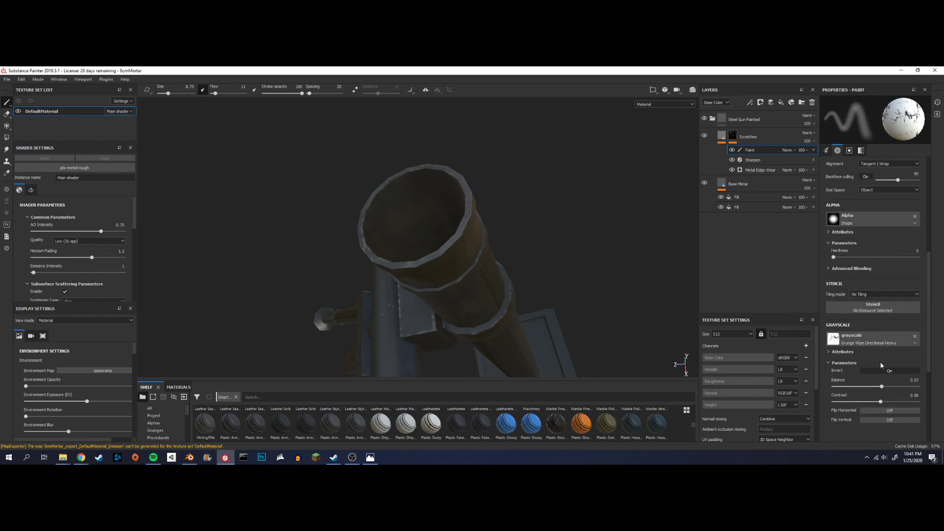
left_click(914, 335)
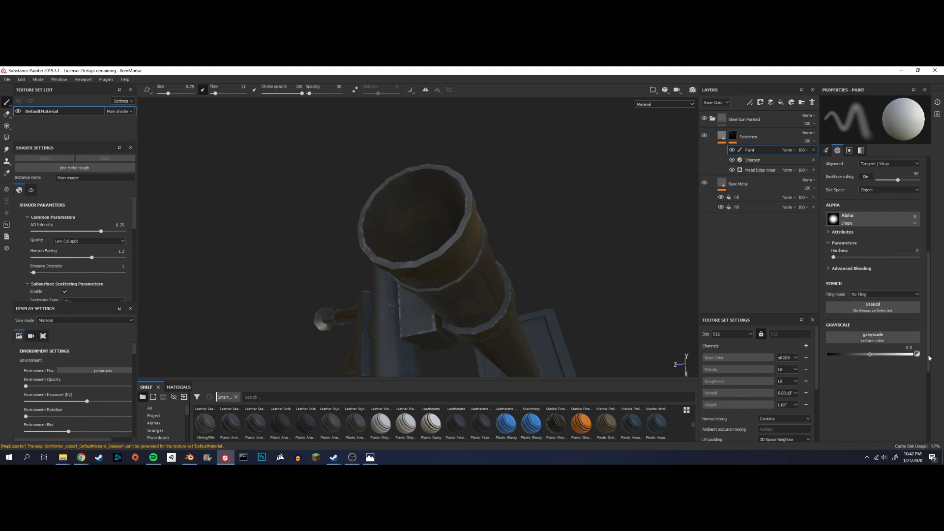
left_click_drag(891, 356, 915, 354)
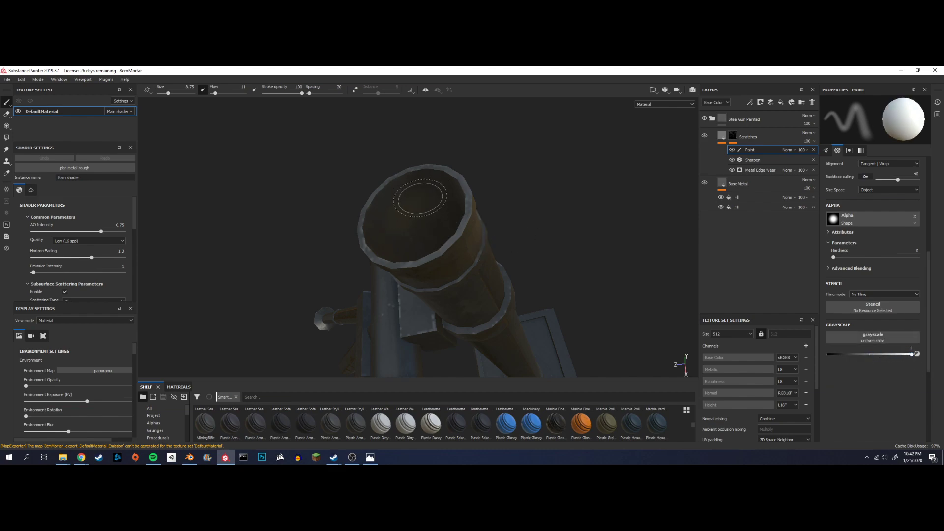
Step: Inspect the inside and rim of the muzzle, and the whole mortar from different angles
mouse_move(450, 240)
left_mouse_down("alt")
mouse_move(643, 211)
mouse_move(605, 210)
left_mouse_up("alt")
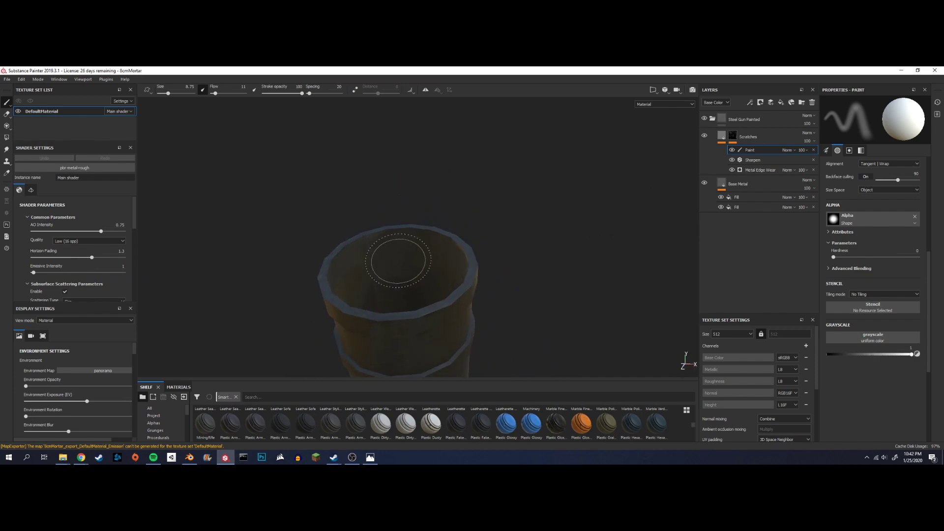
mouse_move(395, 259)
left_mouse_down("alt")
mouse_move(541, 282)
mouse_move(569, 310)
left_mouse_up("alt")
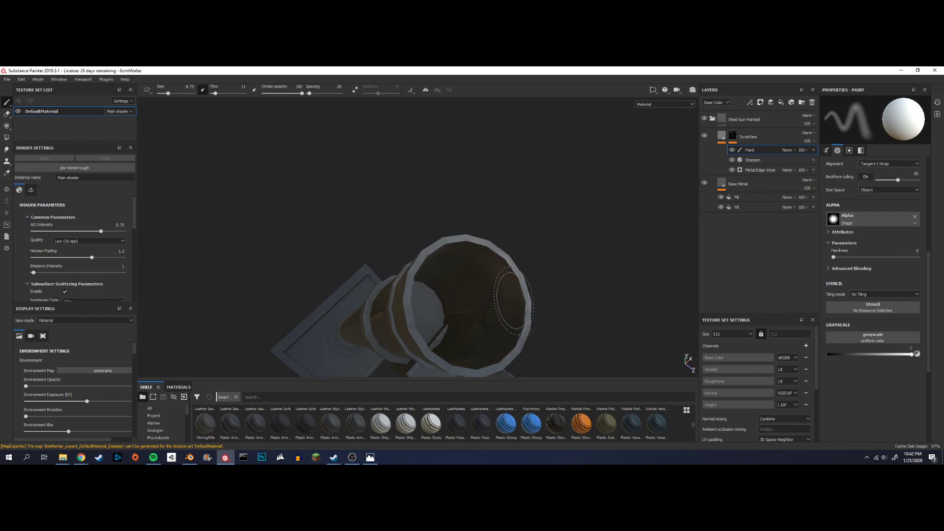
left_click_drag(515, 293, 689, 281, "alt")
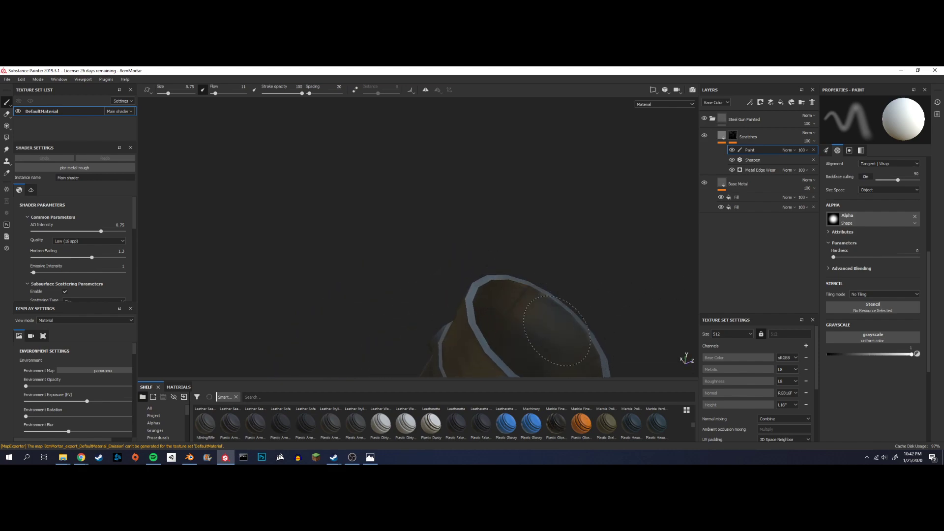
scroll(584, 308, "down", 2)
middle_click_drag(584, 309, 536, 247, "alt")
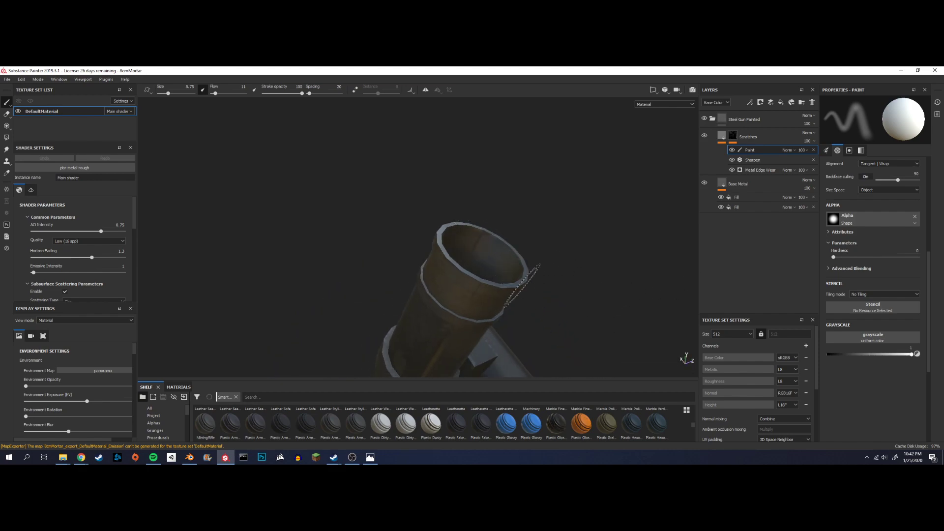
middle_click_drag(526, 284, 532, 231, "alt")
left_click_drag(533, 232, 494, 211, "alt")
left_click_drag(562, 231, 497, 253, "alt")
left_click_drag(634, 242, 562, 281, "alt")
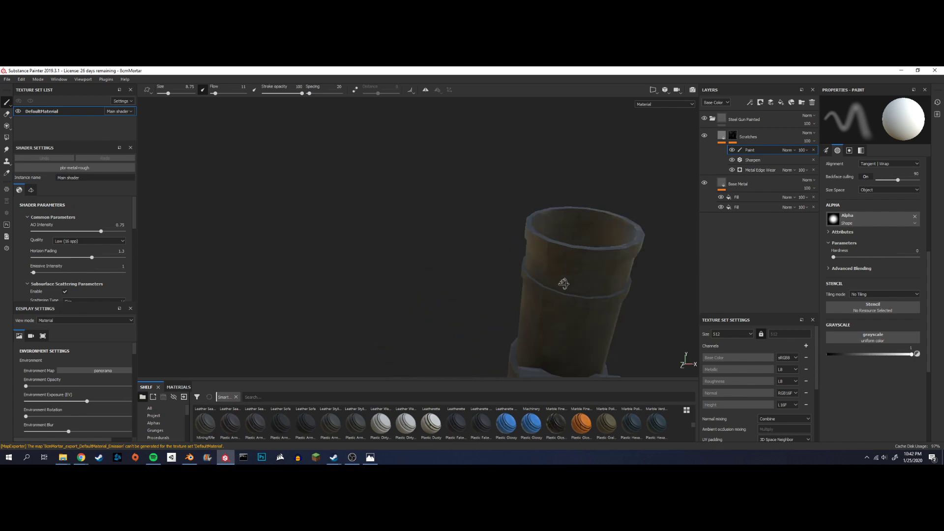
scroll(561, 279, "down", 3)
scroll(561, 278, "down", 3)
middle_click_drag(561, 277, 441, 198, "alt")
scroll(442, 199, "down", 3)
left_click_drag(443, 198, 469, 217, "alt")
mouse_move(560, 261)
left_mouse_down("alt")
mouse_move(443, 291)
mouse_move(499, 285)
mouse_move(508, 274)
mouse_move(379, 240)
mouse_move(531, 257)
mouse_move(451, 276)
mouse_move(436, 257)
mouse_move(471, 272)
left_mouse_up("alt")
scroll(471, 272, "down", 3)
Step: Save and compact the project, and export the DefaultMaterial texture set as PNG files with the Unity 5 AO configuration
left_click(7, 79)
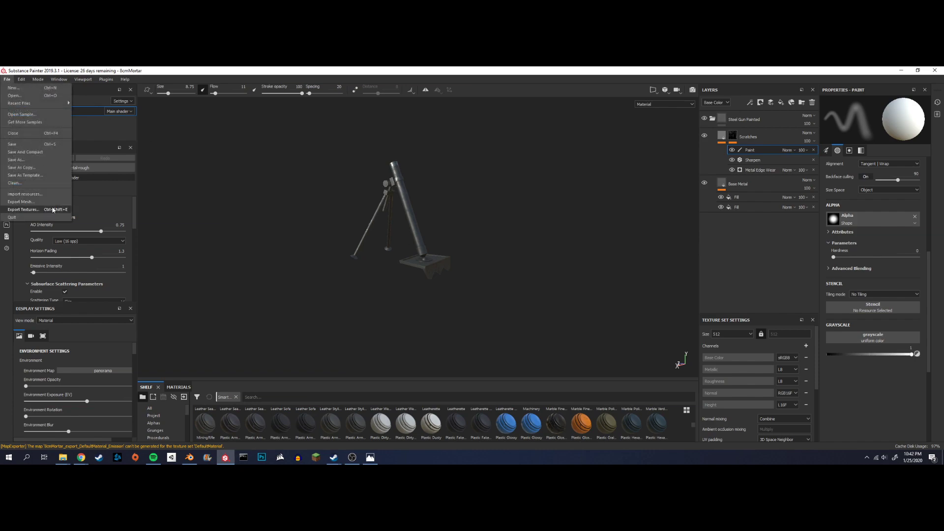
left_click(31, 153)
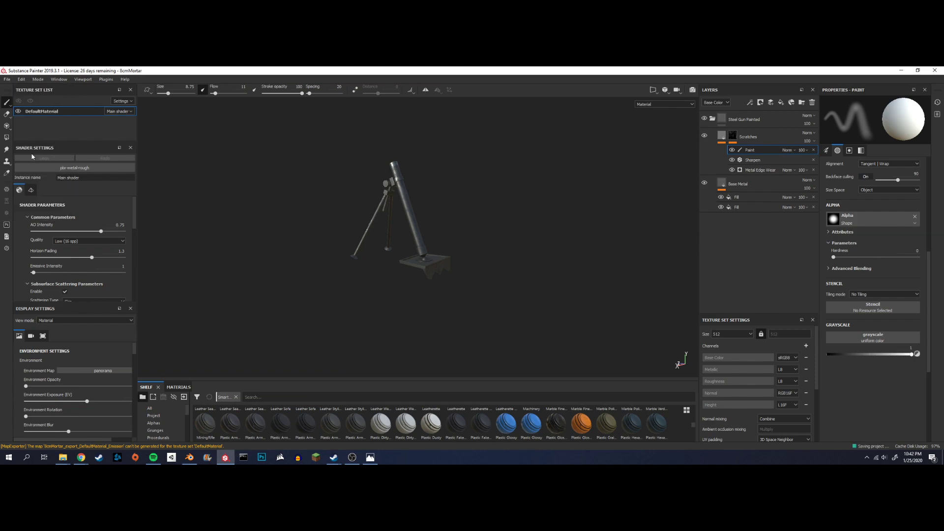
left_click(7, 79)
left_click(51, 209)
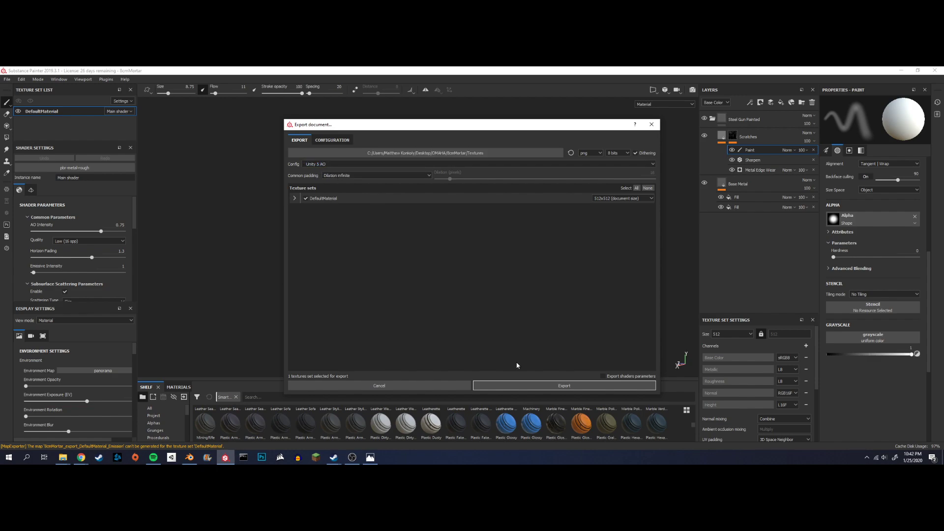
left_click(552, 381)
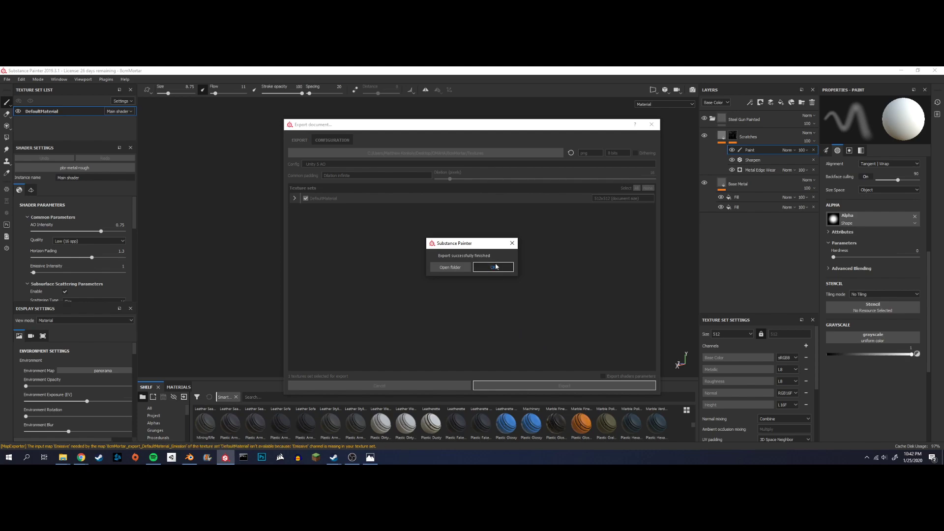
left_click(492, 267)
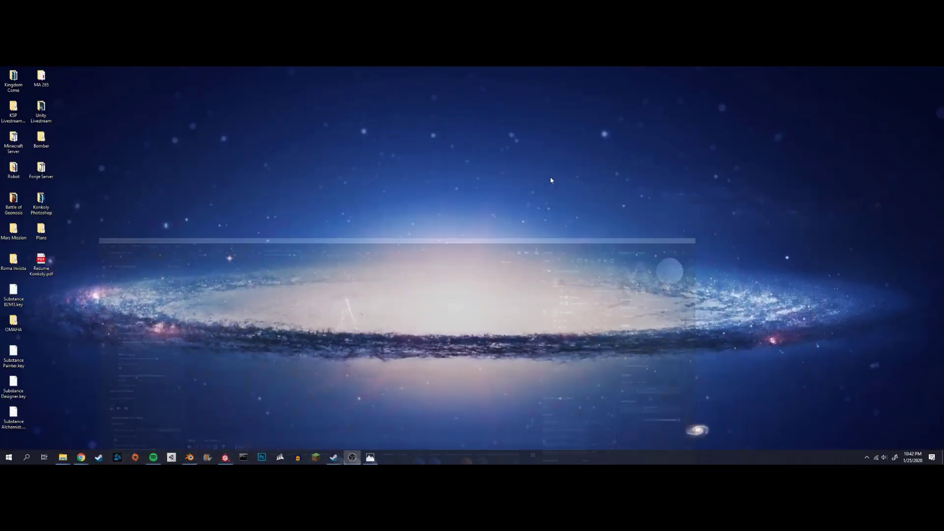
Step: Minimize the texturing project and close the Photos window showing the MetallicSmoothness map
left_click(901, 71)
left_click(370, 457)
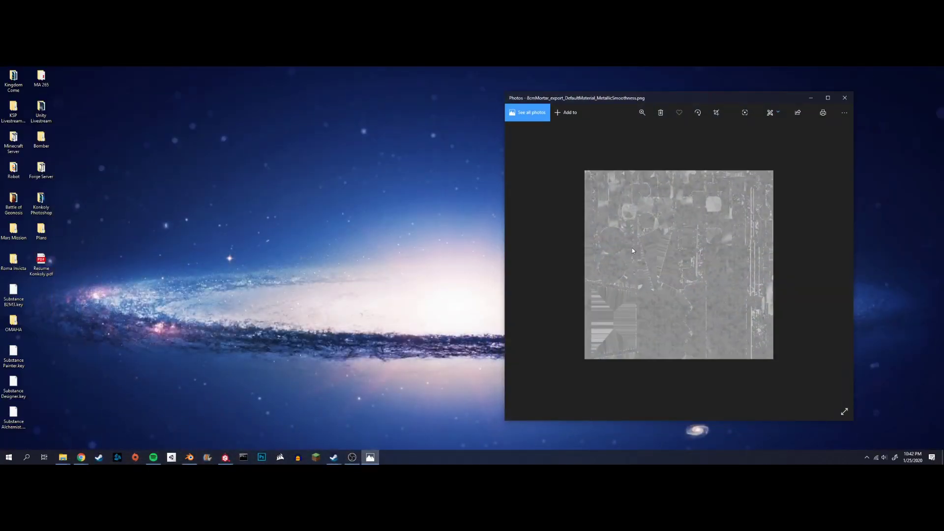
left_click(844, 98)
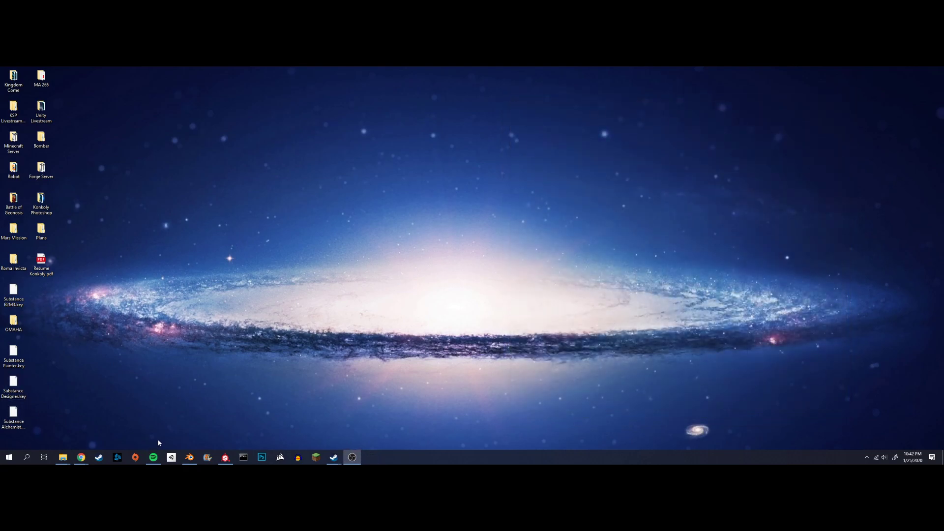
Step: Switch to the Desktop window in File Explorer and open the OMAHA folder
mouse_move(64, 461)
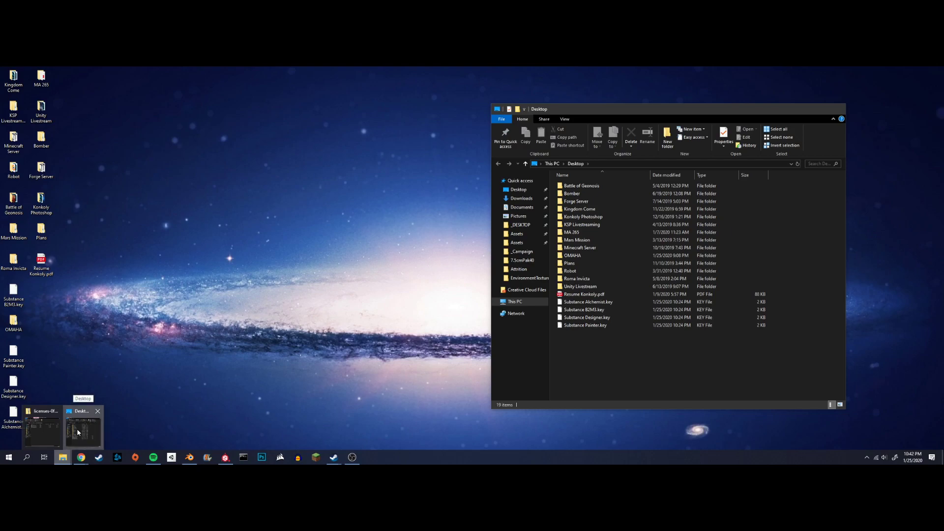
left_click(77, 428)
double_click(580, 256)
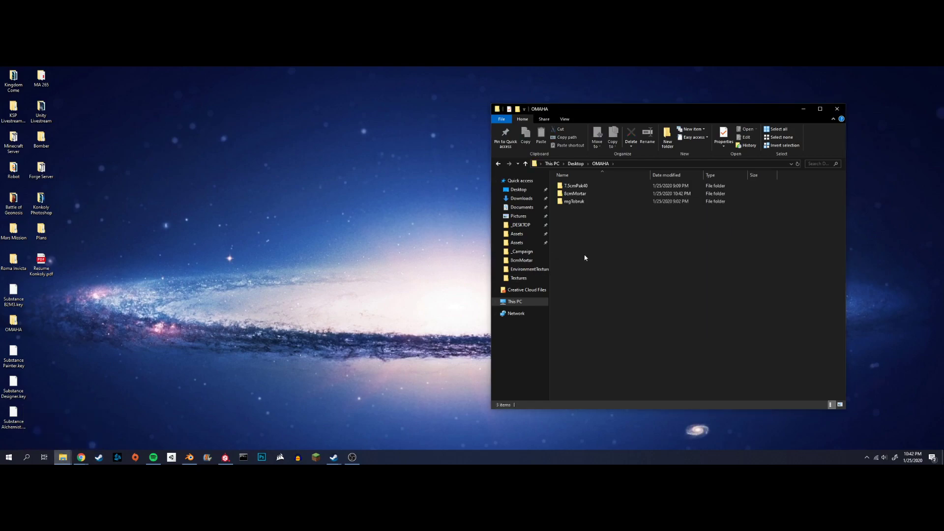
Step: Open the exported MetallicSmoothness PNG from the 8cmMortar folder's Textures subfolder and examine its surface detail up close
double_click(590, 193)
double_click(574, 191)
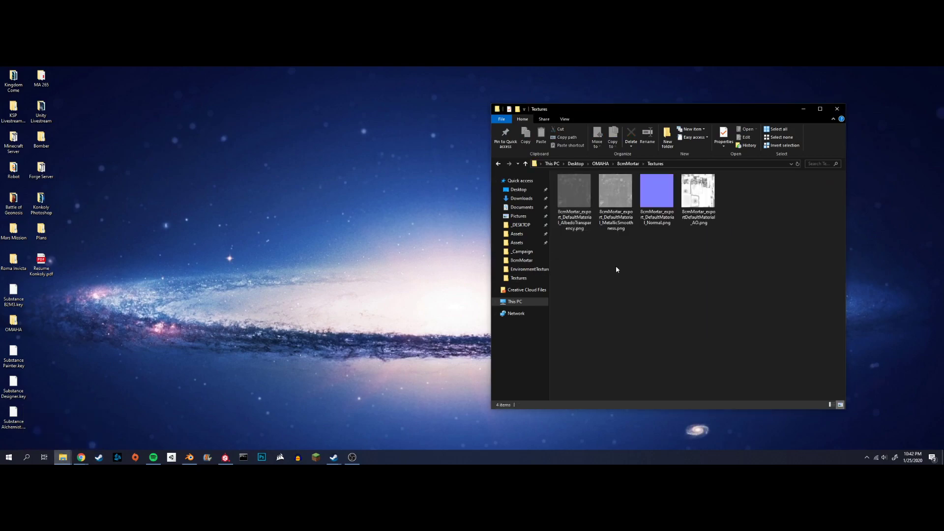
double_click(620, 218)
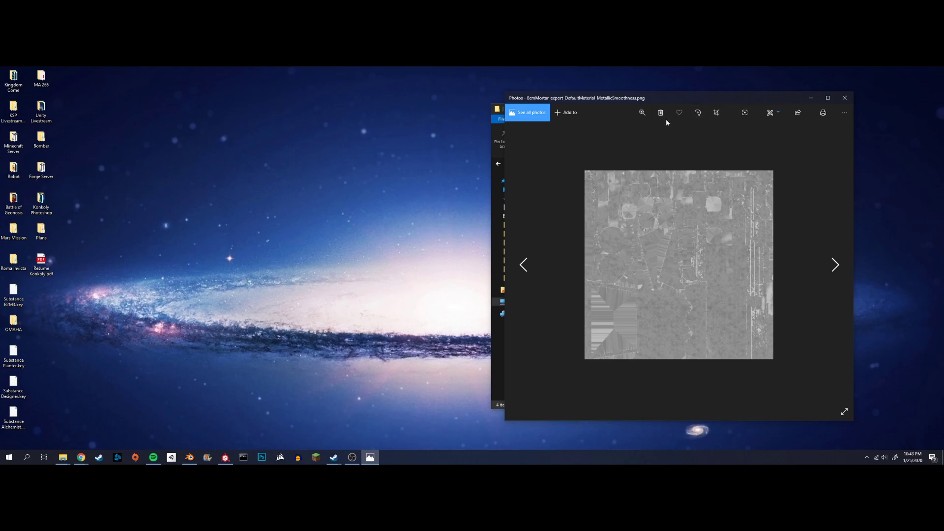
left_click(644, 112)
left_click_drag(613, 133, 631, 135)
left_click_drag(636, 223, 681, 288)
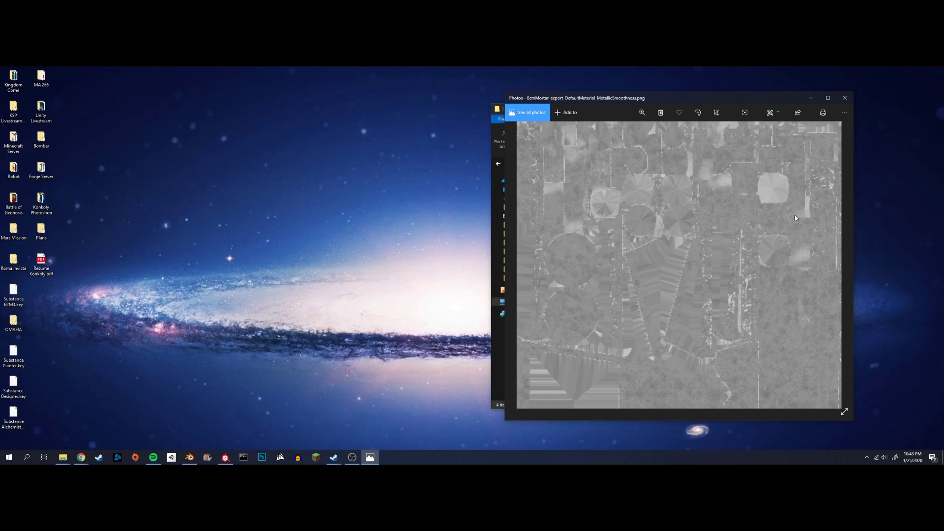
left_click_drag(794, 217, 750, 219)
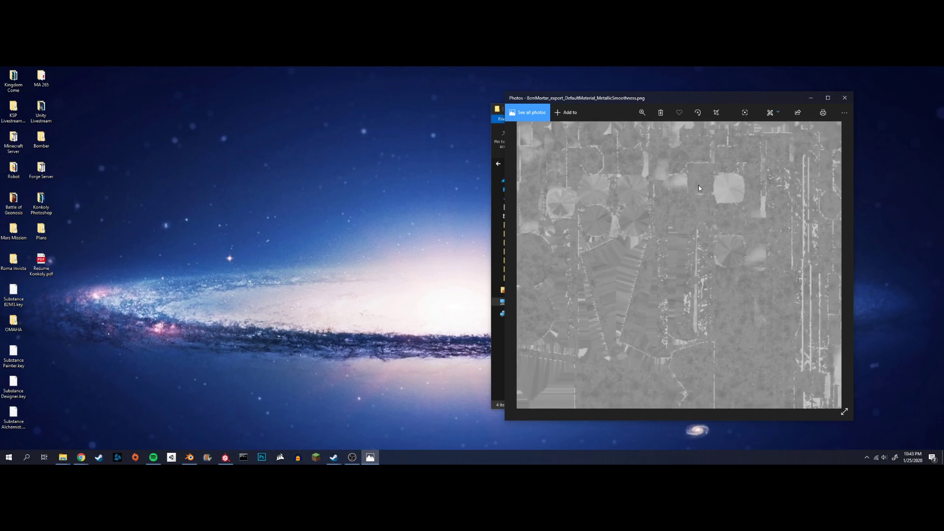
scroll(708, 286, "down", 3)
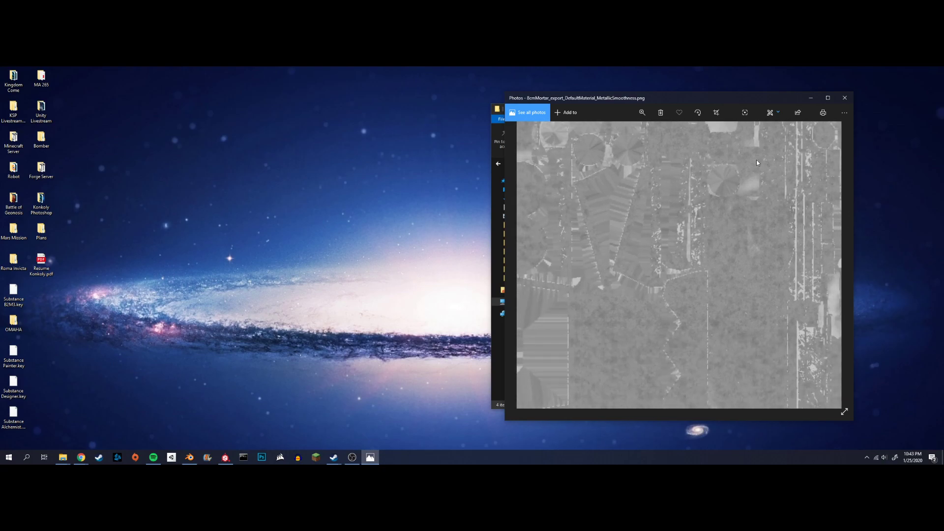
Step: Close the MetallicSmoothness image and the Textures folder window
left_click(845, 99)
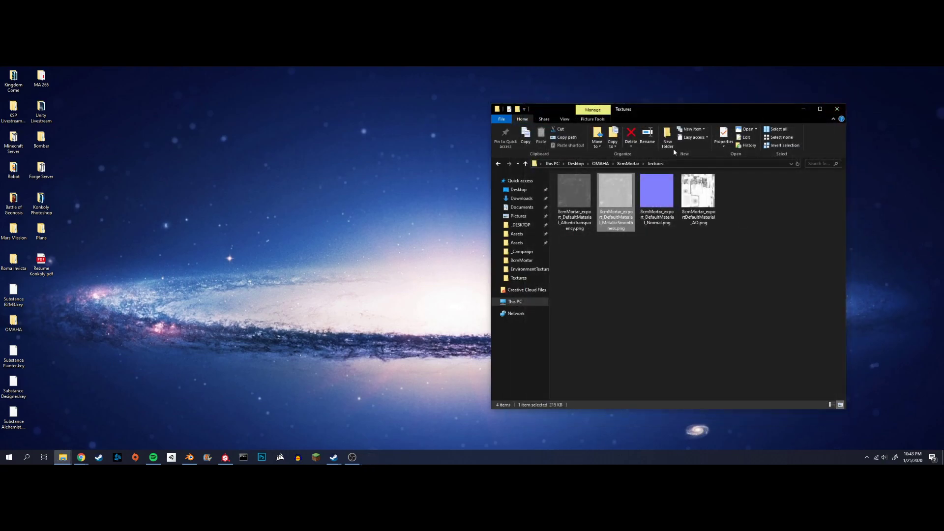
left_click(836, 109)
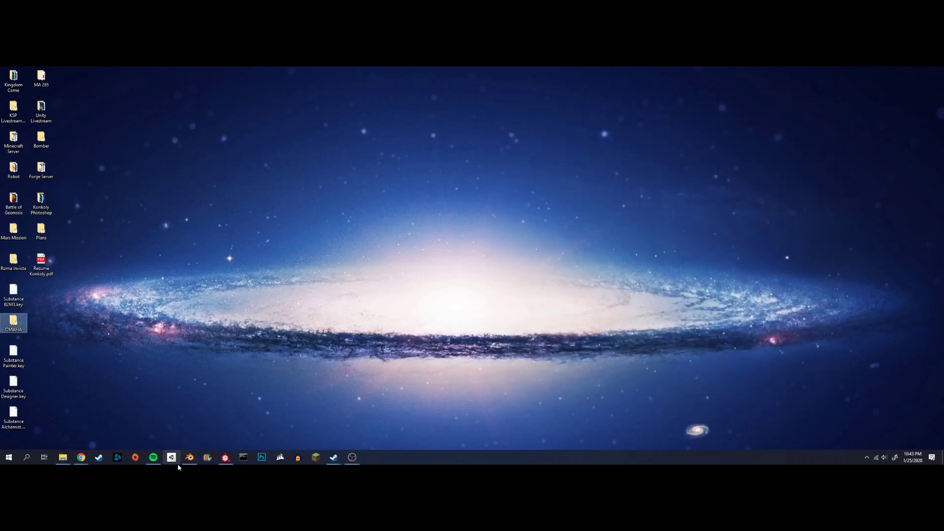
left_click(174, 370)
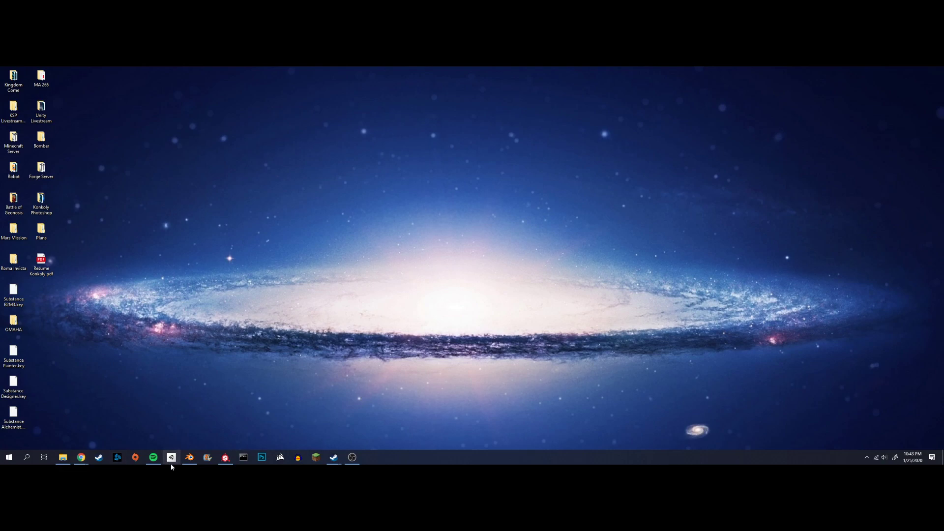
mouse_move(81, 457)
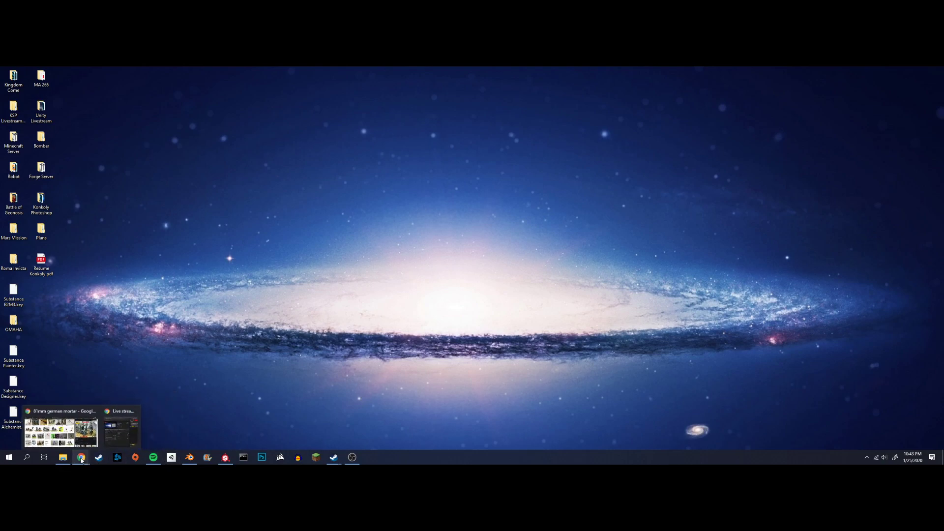
Step: Launch Unity Hub and open the Dungeon Crawler project from its project list
left_click(174, 457)
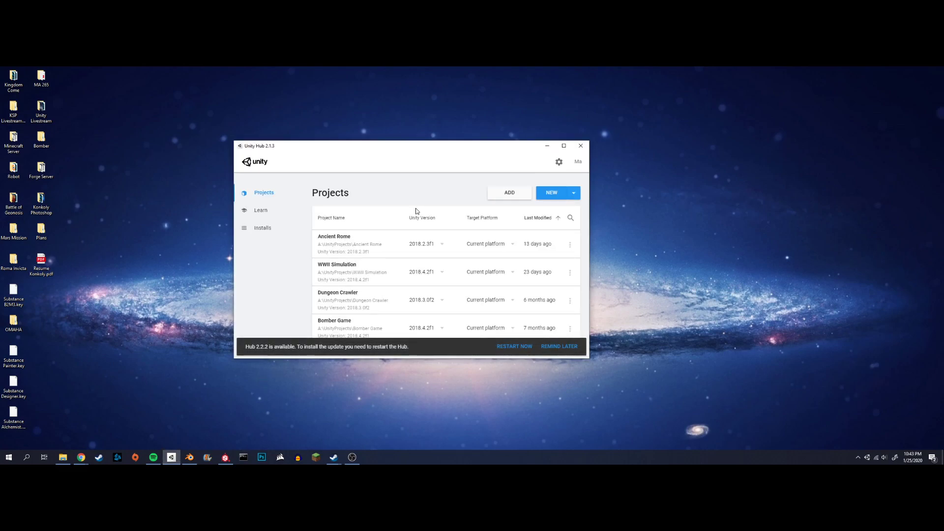
scroll(374, 276, "down", 1)
scroll(374, 281, "up", 1)
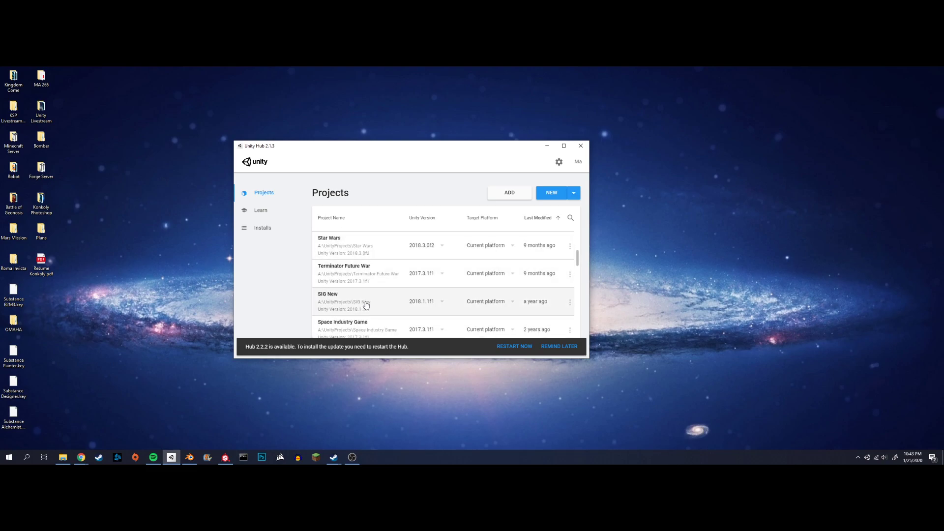
scroll(365, 305, "down", 1)
scroll(357, 290, "up", 1)
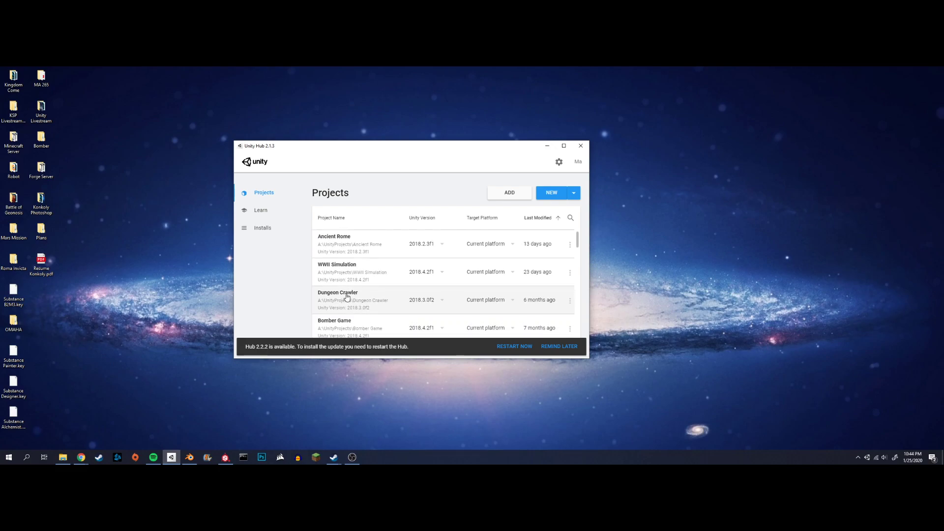
left_click(347, 295)
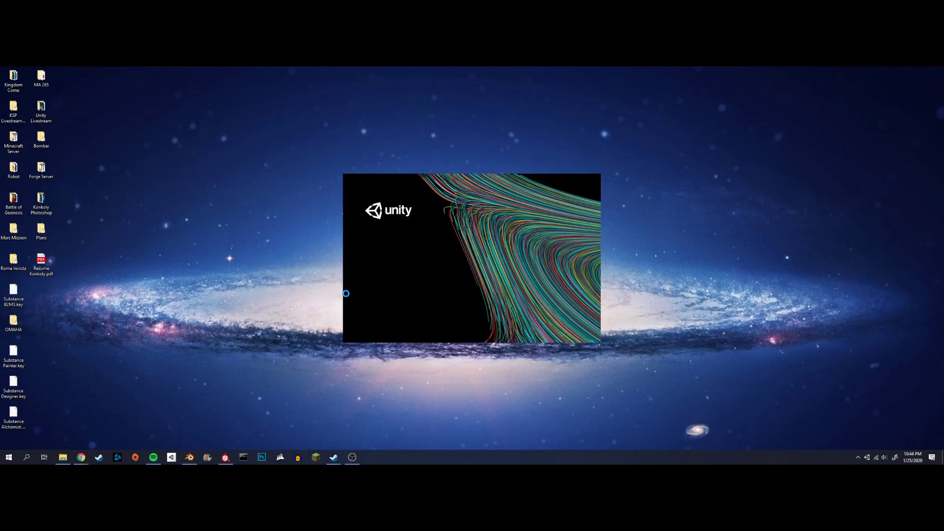
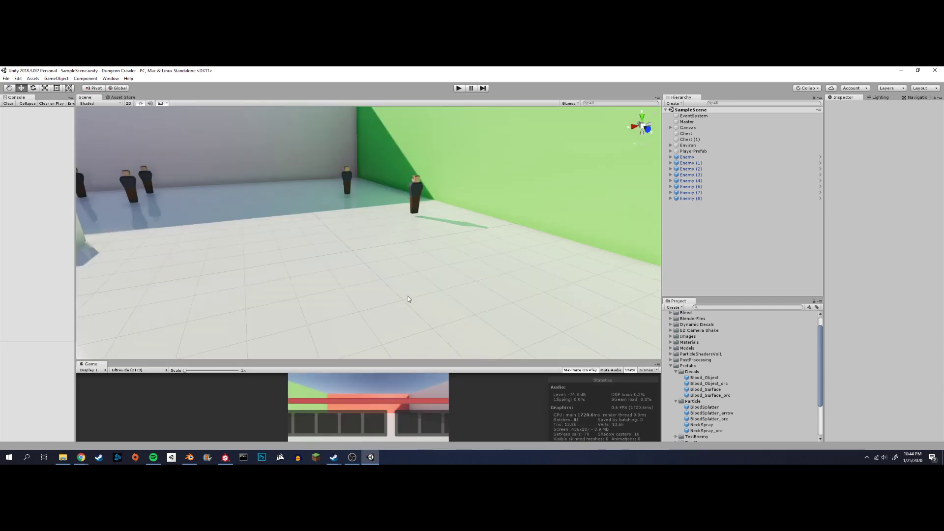
Step: Look around the SampleScene room with the enemies and start the game in play mode
right_click_drag(406, 274, 454, 254)
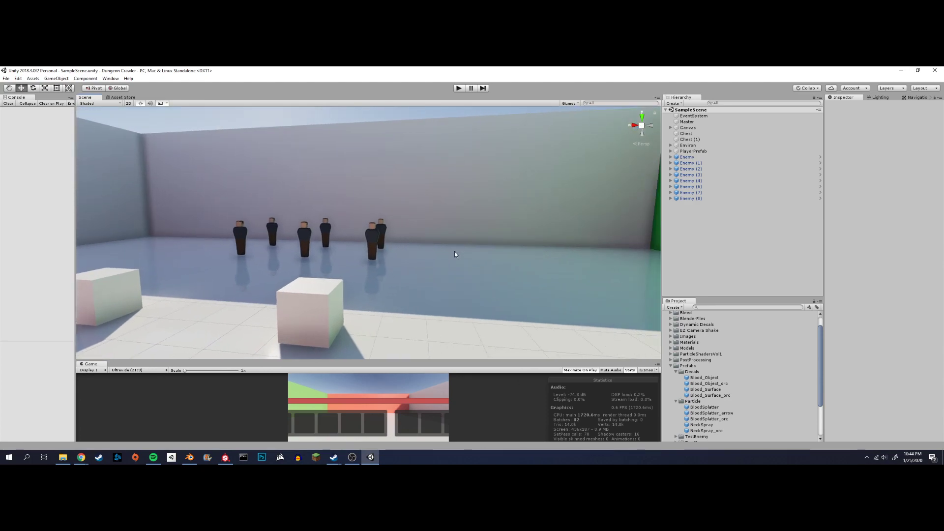
left_click(464, 88)
right_click_drag(344, 172, 367, 192)
key("s")
right_click_drag(497, 192, 467, 197)
key("s")
left_click(461, 89)
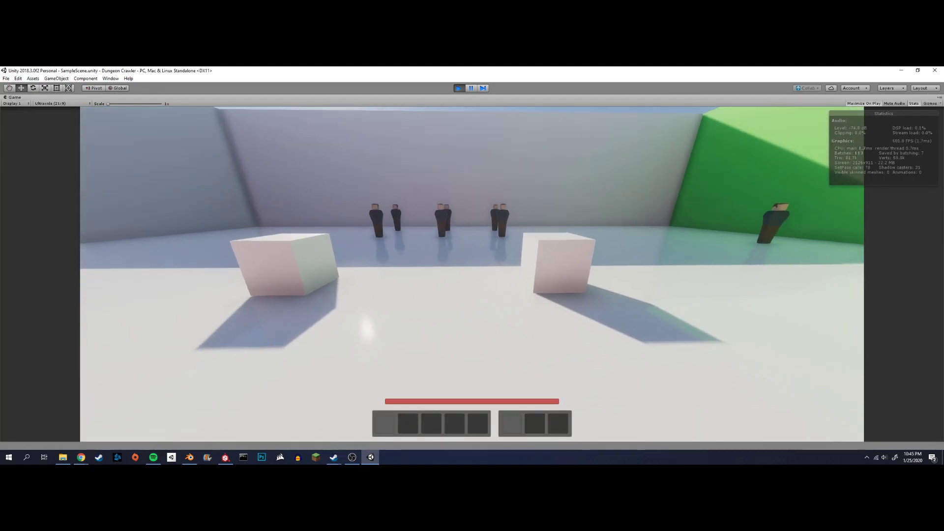
Step: Walk up to the Armor Chest, move all its items into the player inventory, and close the chest
key("w")
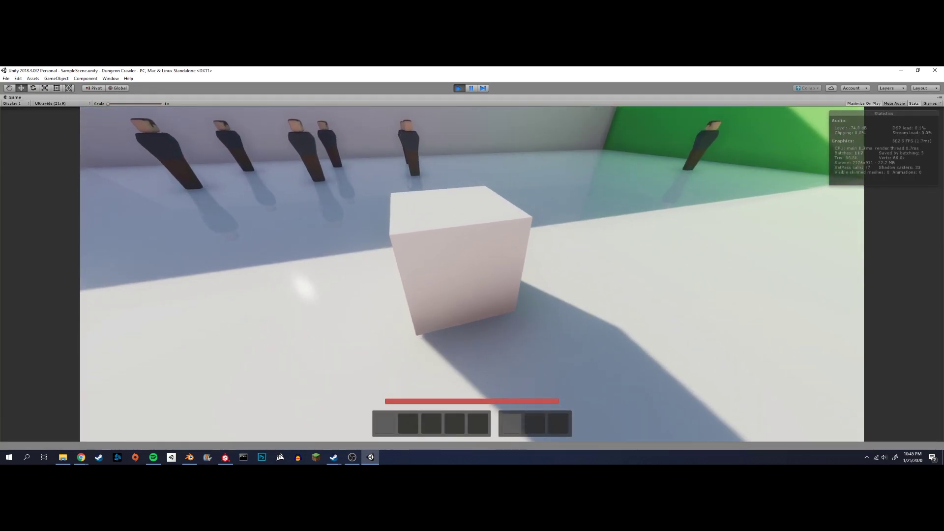
key("i")
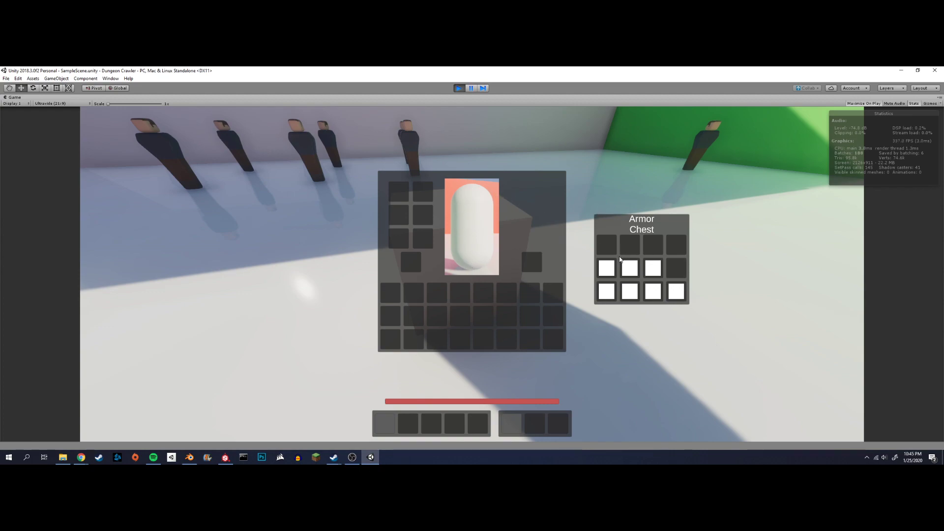
mouse_move(607, 293)
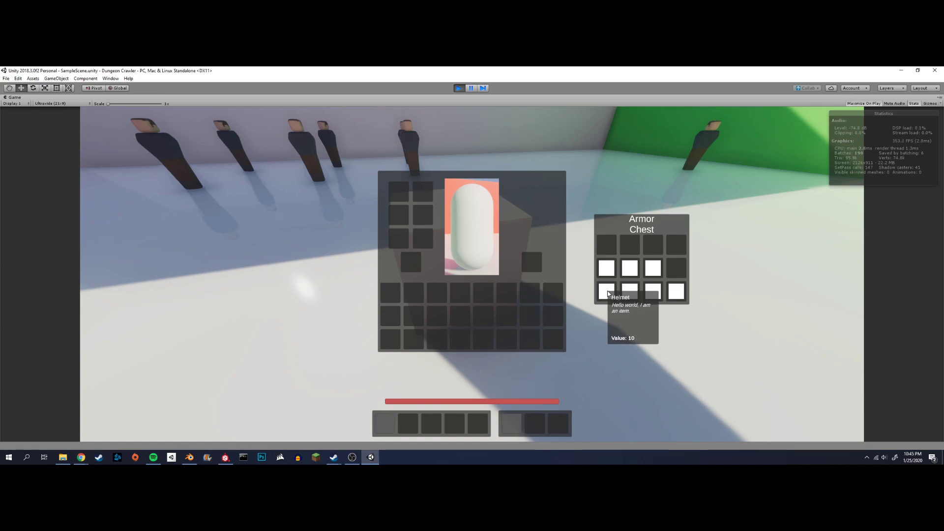
left_click_drag(607, 268, 454, 300)
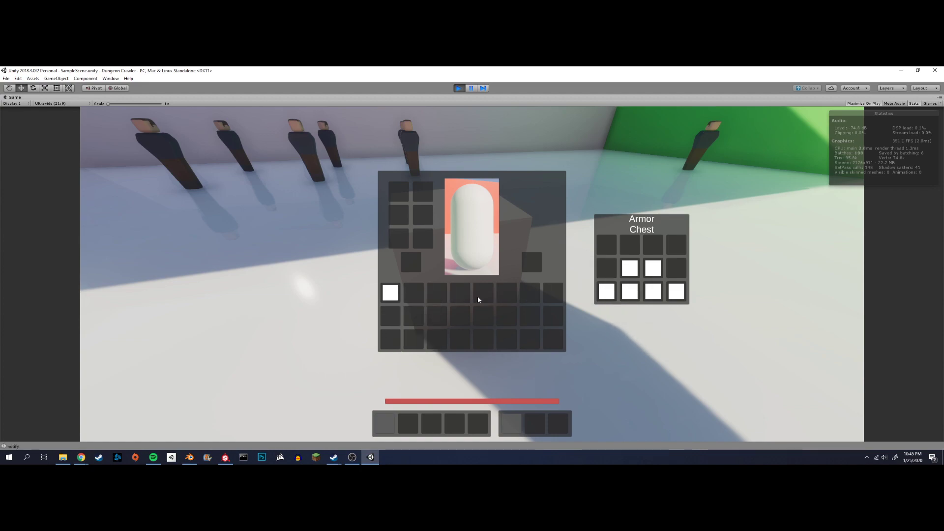
left_click_drag(606, 291, 438, 294)
left_click_drag(630, 291, 462, 295)
left_click_drag(629, 268, 531, 294)
left_click_drag(654, 295, 530, 316)
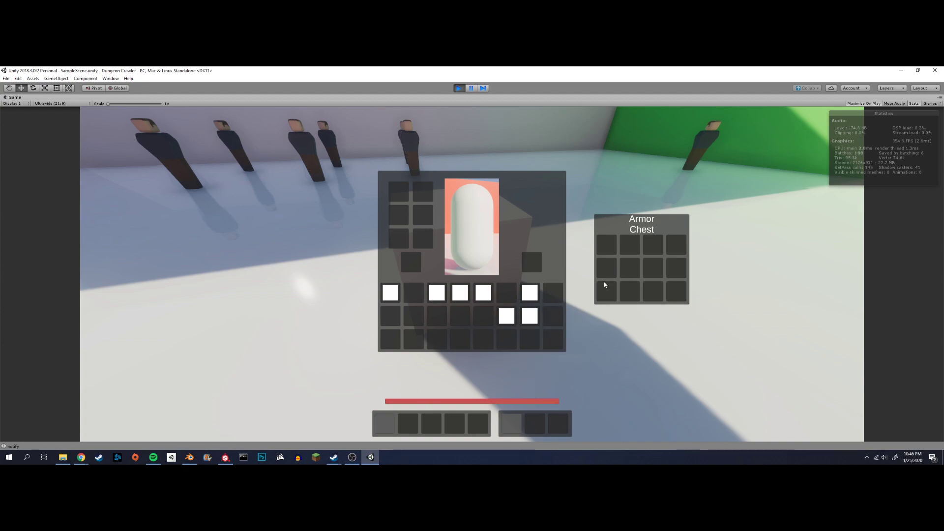
key("e")
key("e")
key("e")
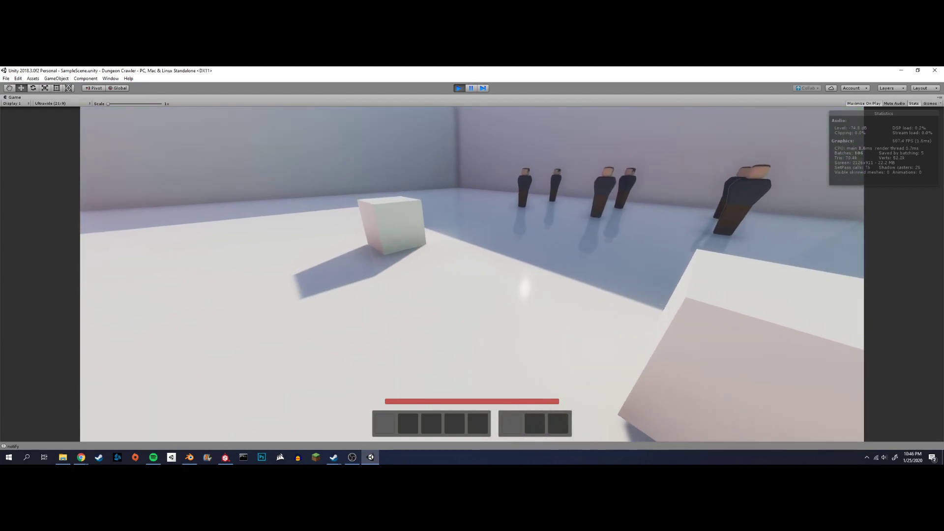
Step: Open the Weapon Chest, move the Torch and three other items into the player inventory, and close the chest
key("e")
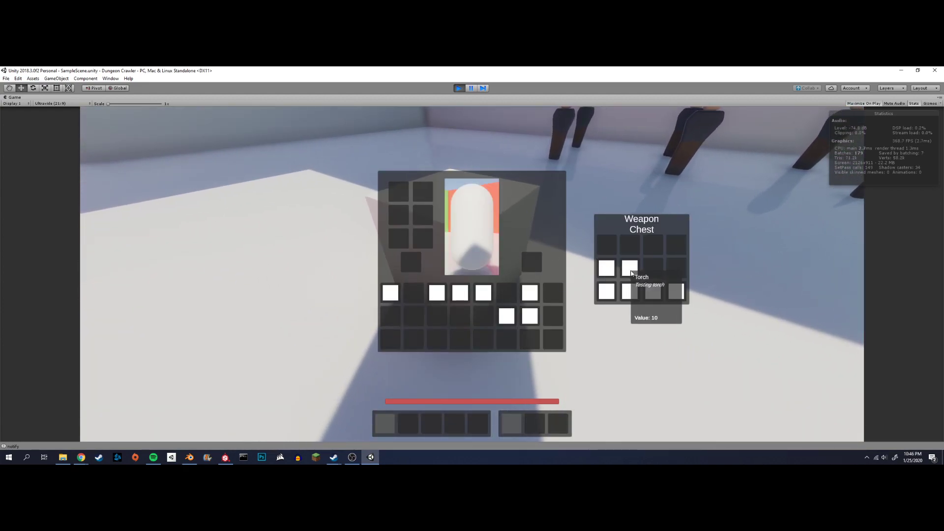
left_click_drag(629, 269, 436, 340)
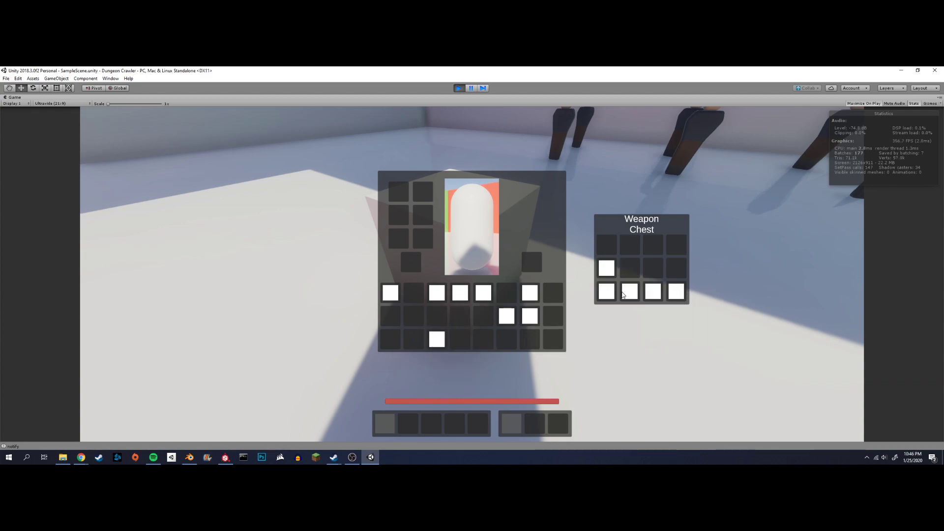
left_click_drag(653, 291, 484, 346)
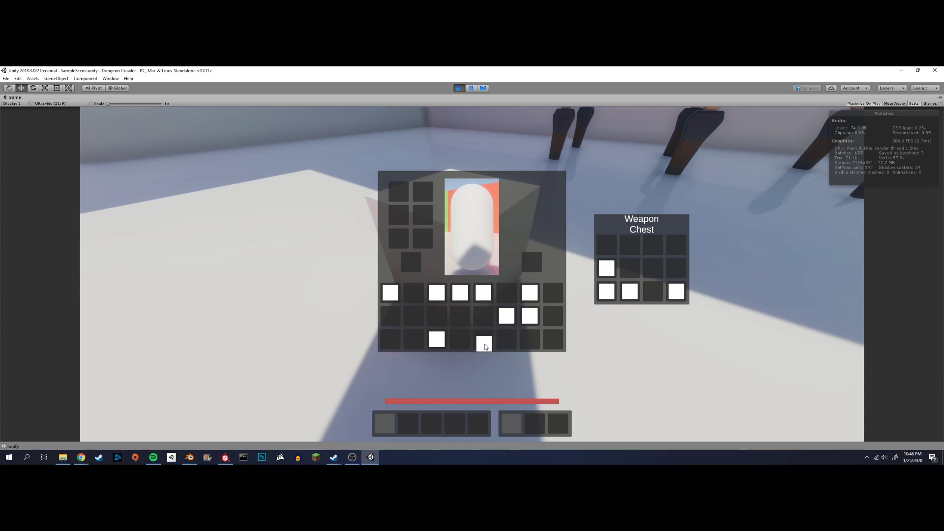
left_click_drag(676, 291, 506, 340)
left_click_drag(610, 273, 533, 343)
key("e")
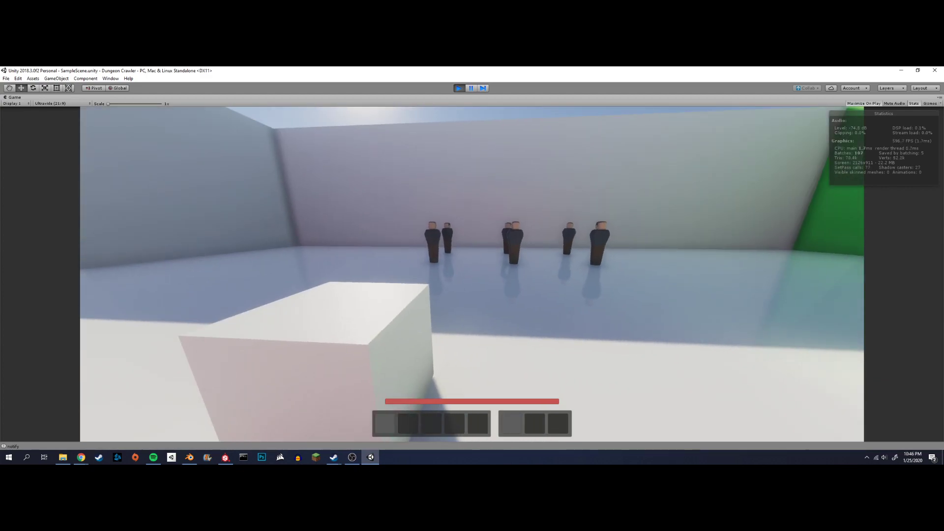
Step: Walk to the enemy in the shaded corner by the green wall and open the player inventory
key("s")
key("w")
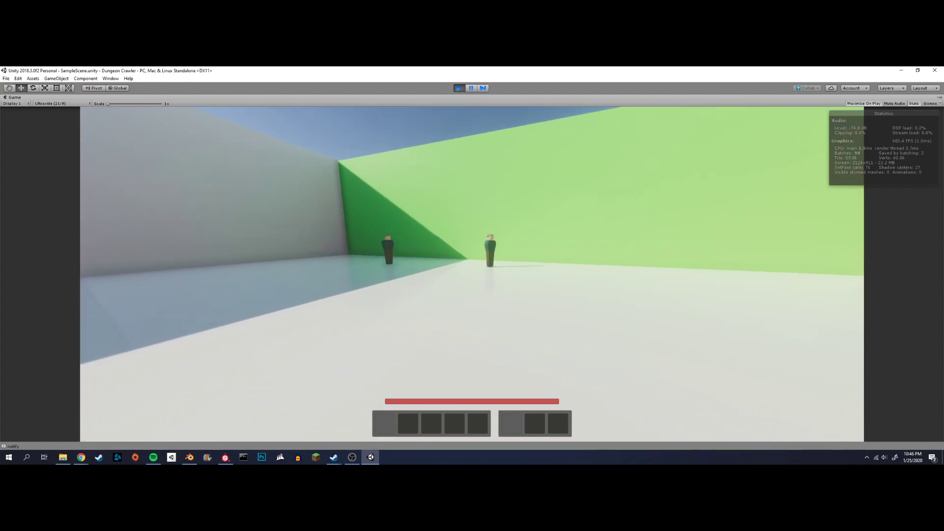
key("w")
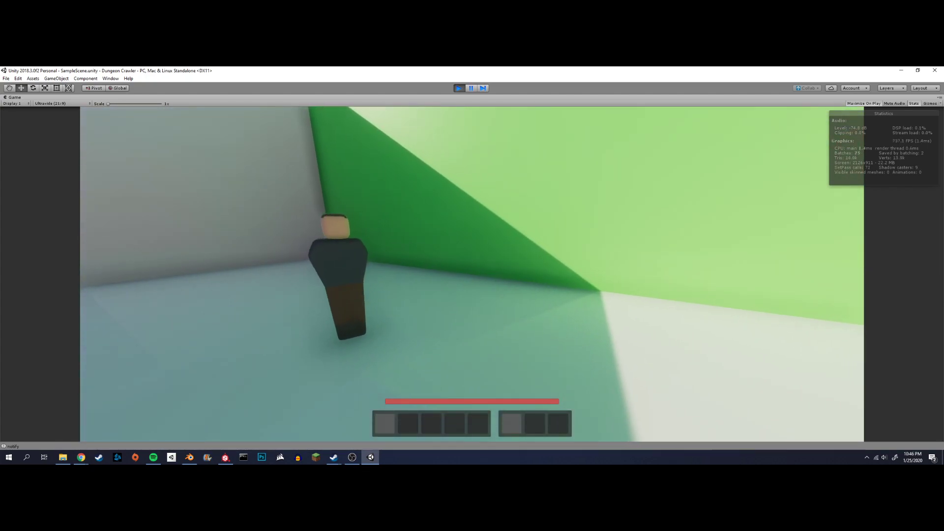
key("e")
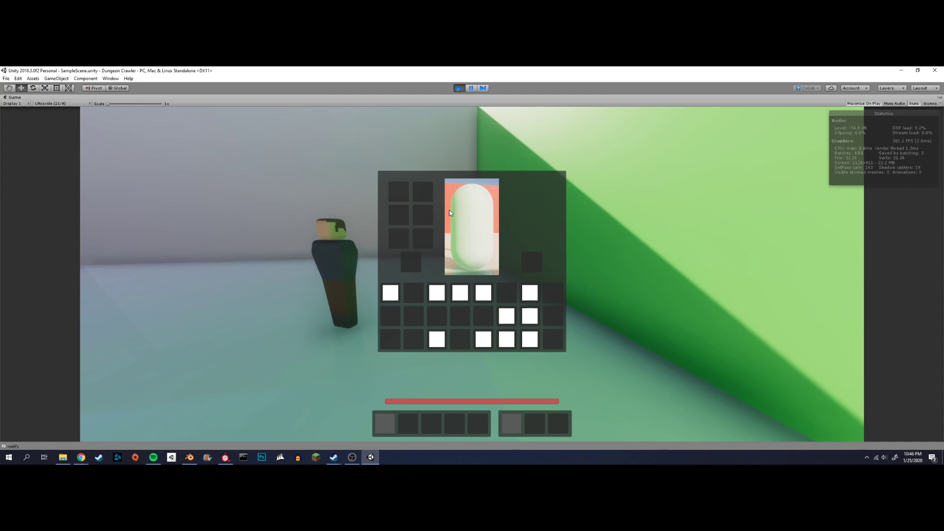
key("e")
key("e")
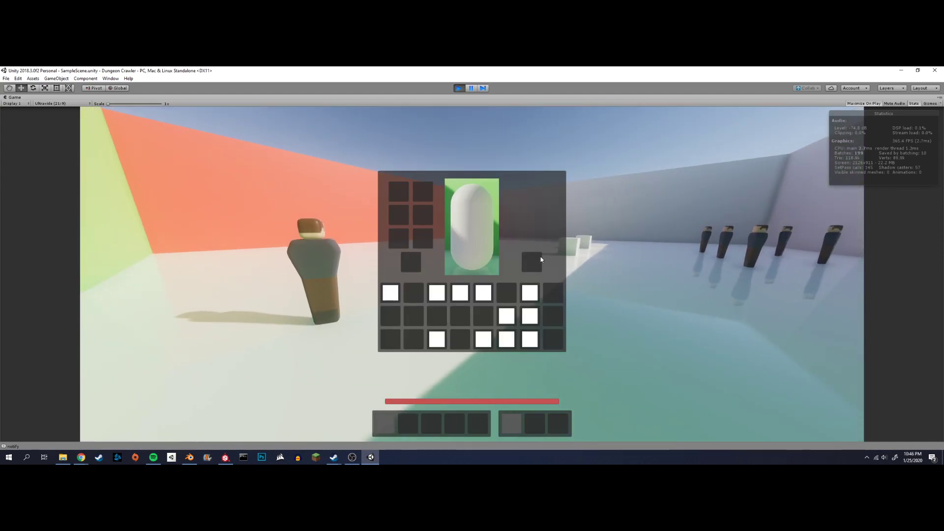
key("e")
key("e")
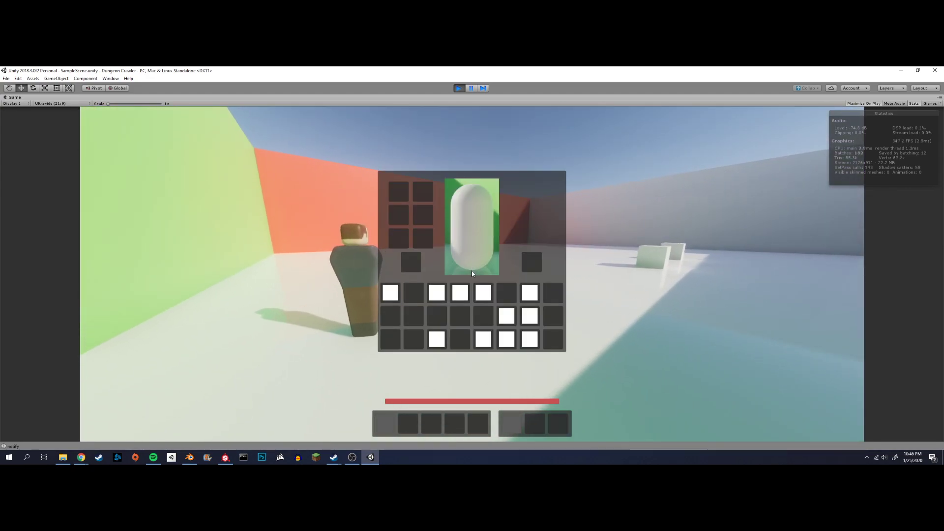
key("e")
key("e")
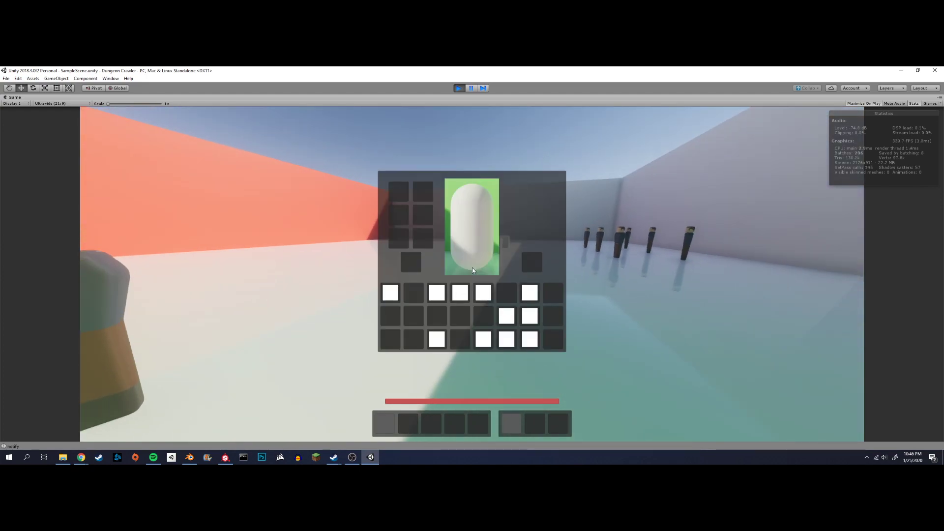
Step: Equip the Headwear in the first armor slot and the inventory item beside it in the slot directly below
mouse_move(486, 298)
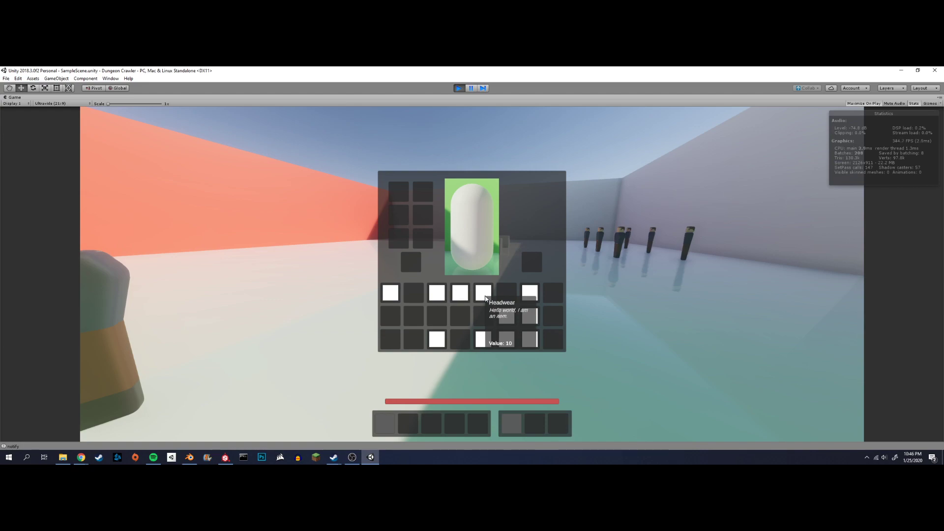
left_click_drag(484, 298, 398, 191)
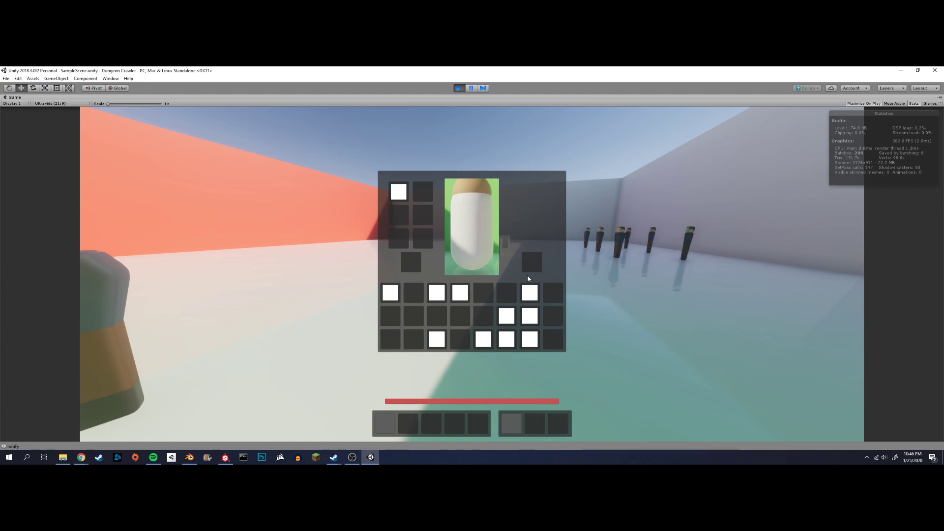
left_click_drag(459, 294, 398, 215)
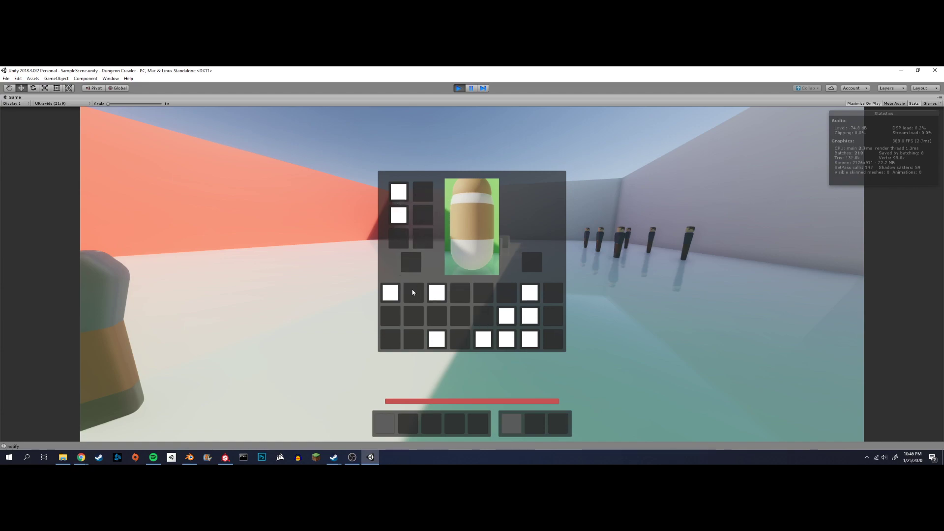
Step: Equip the Leg Armor, Chest Armor and the other armor pieces from the inventory so all seven armor slots are filled
mouse_move(435, 340)
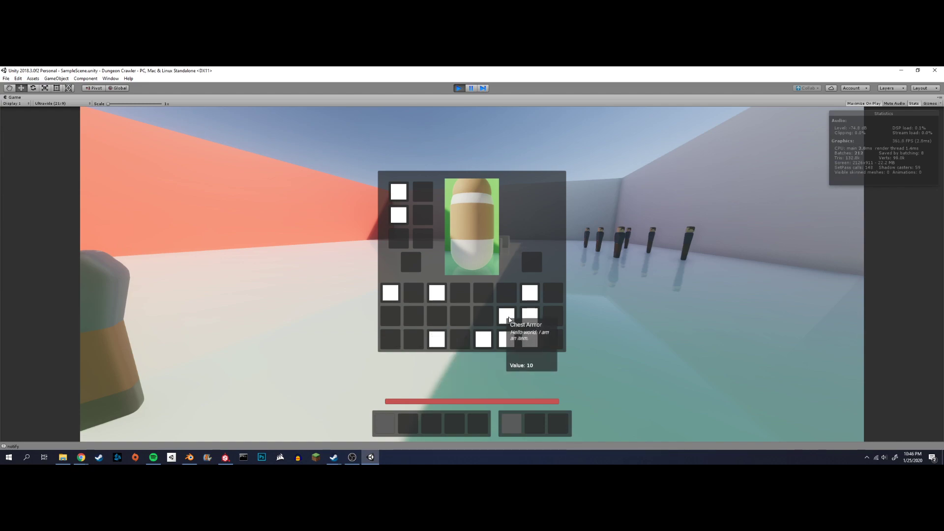
left_click_drag(529, 319, 404, 242)
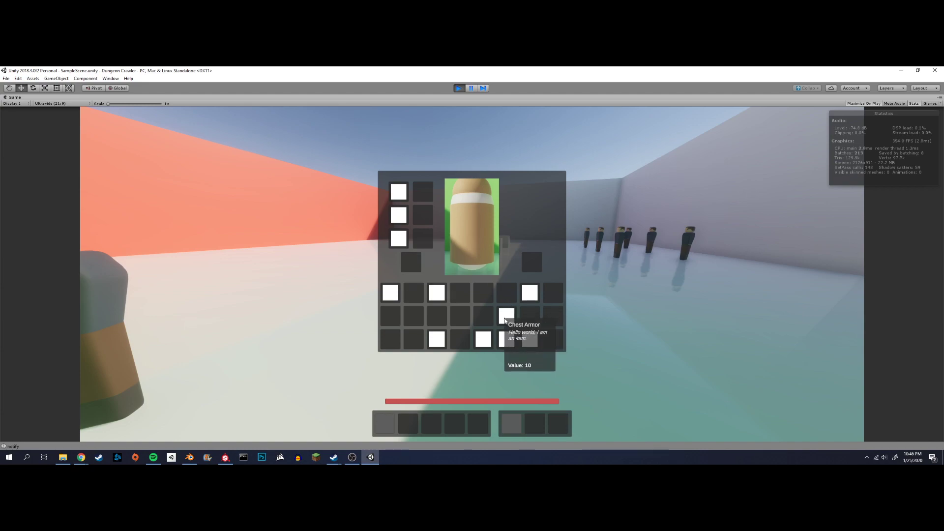
left_click_drag(530, 294, 412, 268)
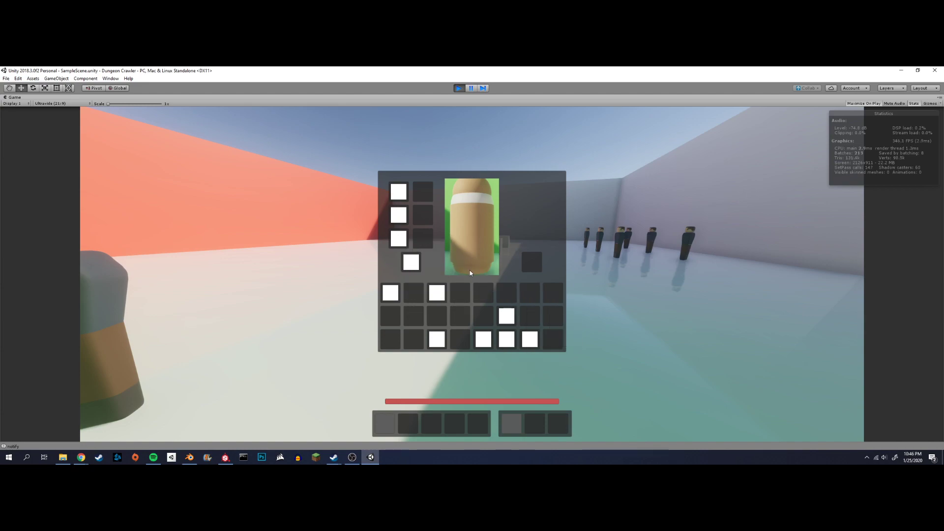
mouse_move(441, 297)
left_click_drag(441, 297, 423, 238)
mouse_move(508, 320)
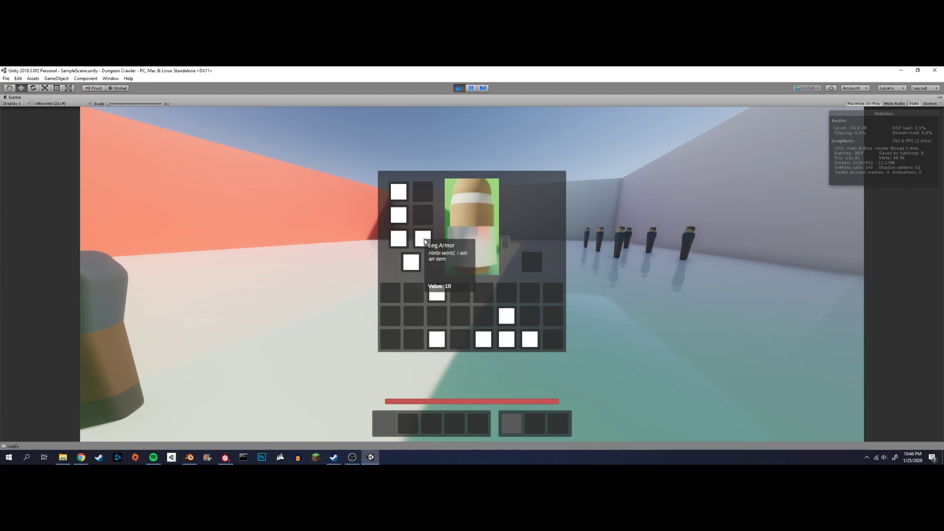
left_click_drag(513, 317, 423, 219)
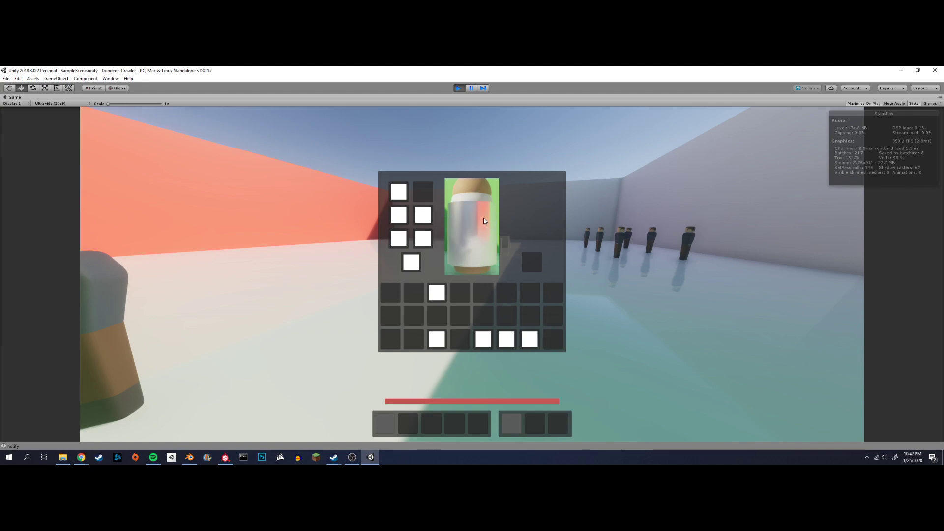
left_click_drag(437, 294, 427, 192)
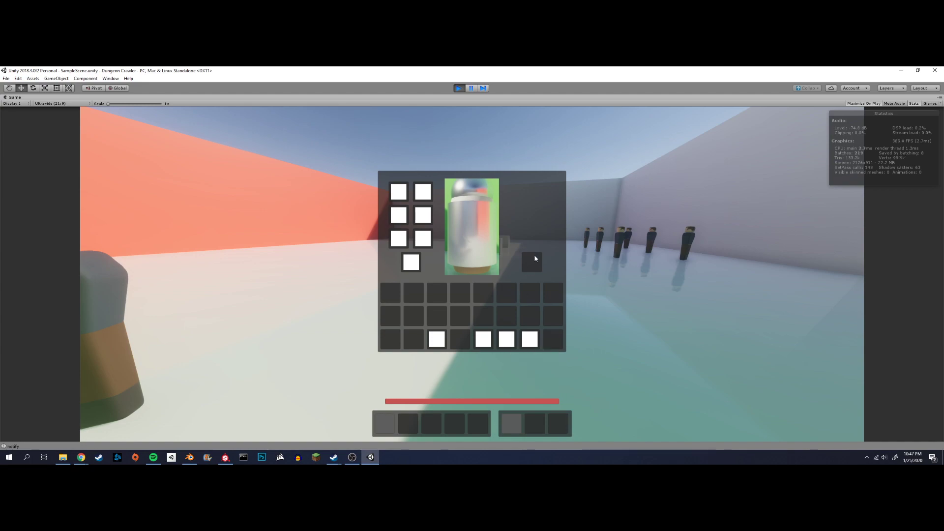
Step: Equip the shield in the single slot beside the character preview, put the Torch in the third weapon slot and the remaining weapons in the first two, and close the inventory
left_click_drag(518, 334, 531, 262)
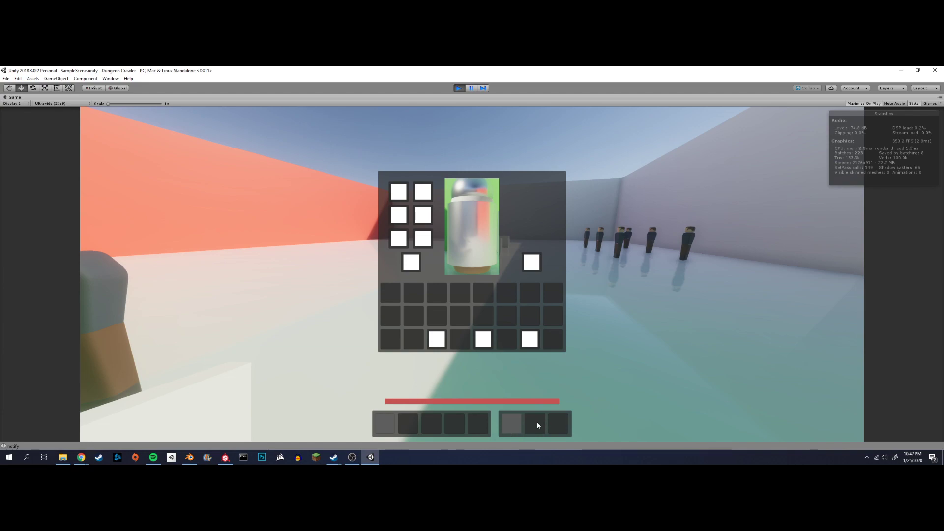
left_click_drag(483, 339, 511, 426)
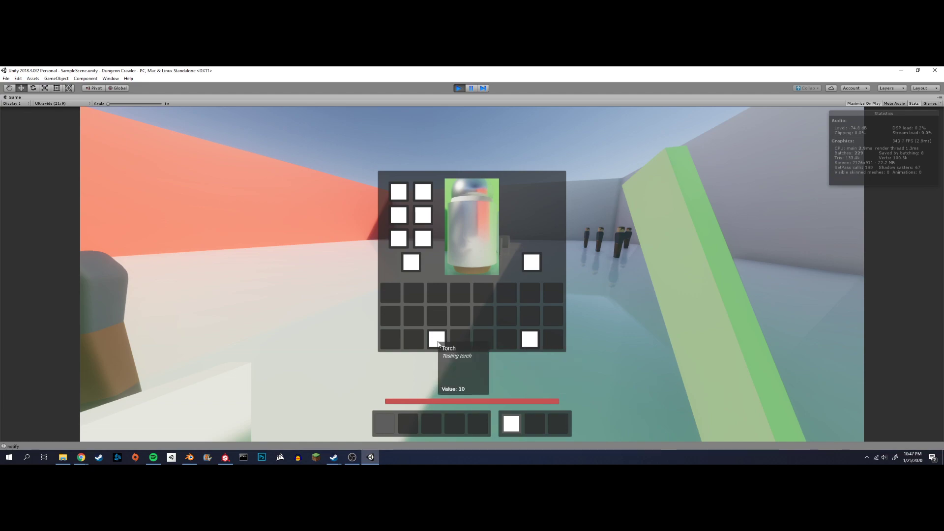
left_click_drag(437, 339, 557, 423)
left_click_drag(530, 339, 539, 419)
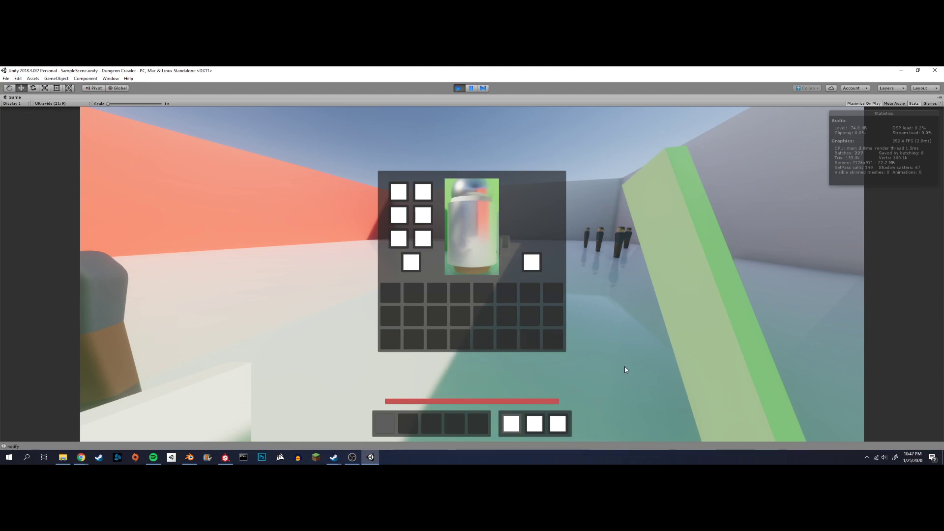
key("Tab")
Step: Walk past the chests toward the shaded enemy group by the purple wall and swing the equipped weapon
key("w")
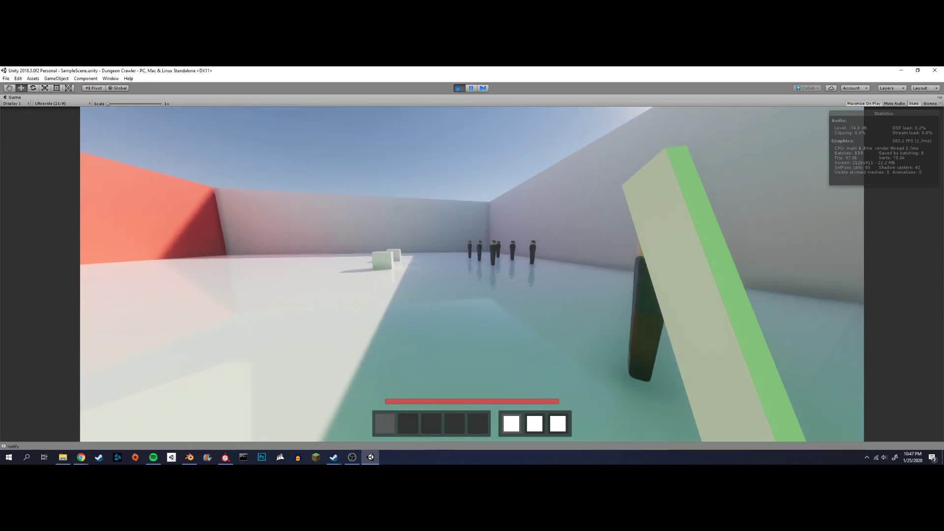
key("a")
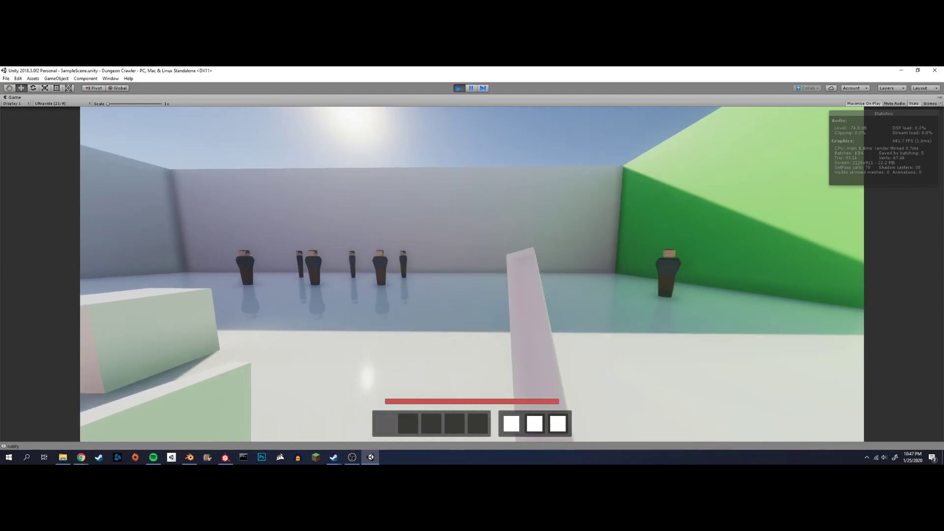
key("s")
key("s")
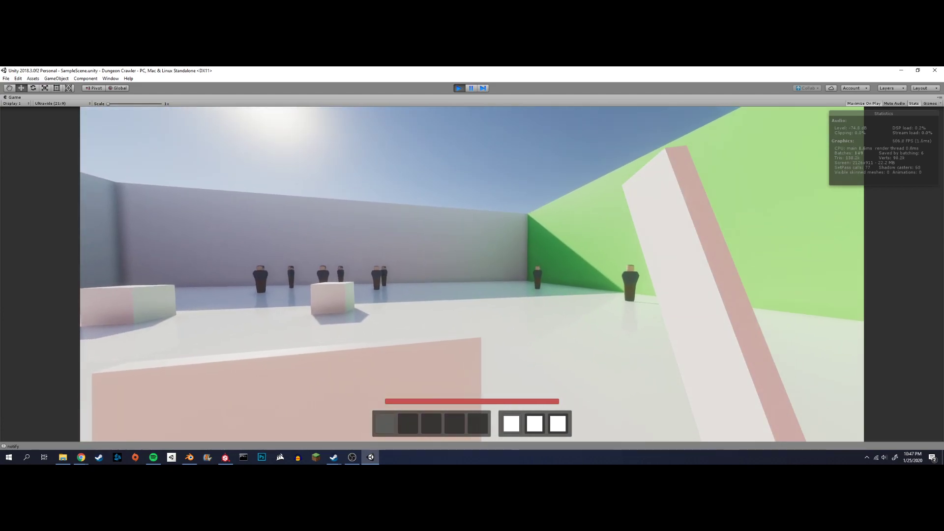
key("w")
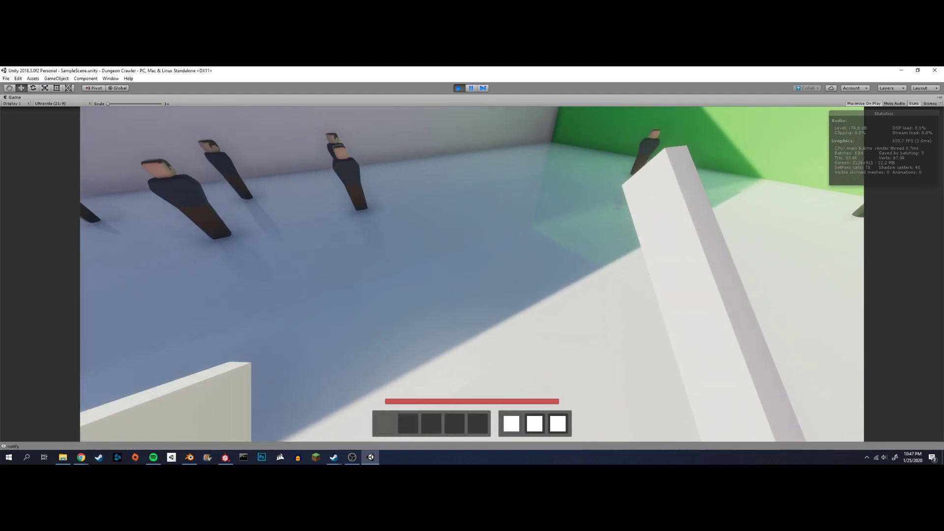
left_click(472, 274)
left_click(472, 274)
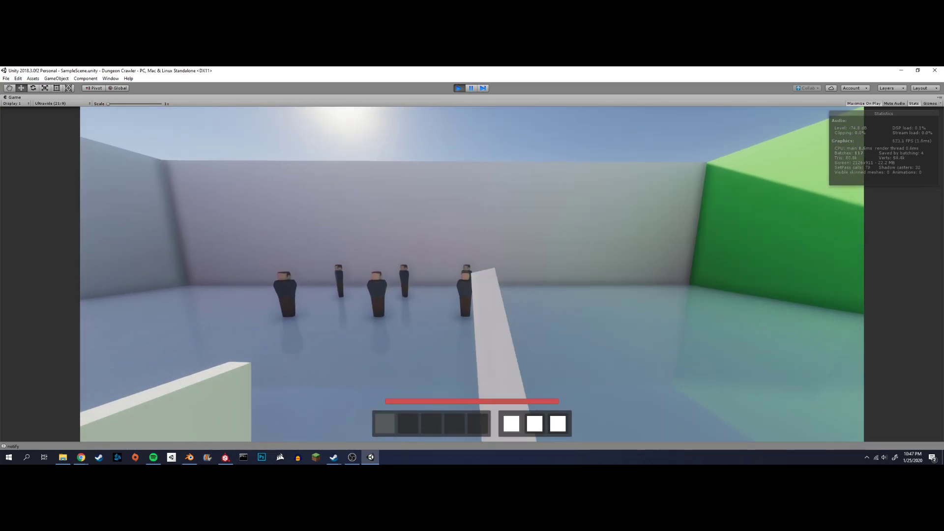
Step: Cycle back and forth through the five-slot item hotbar and stop on its fourth slot
scroll(472, 273, "up", 1)
scroll(472, 274, "down", 1)
scroll(471, 274, "down", 2)
scroll(472, 274, "up", 2)
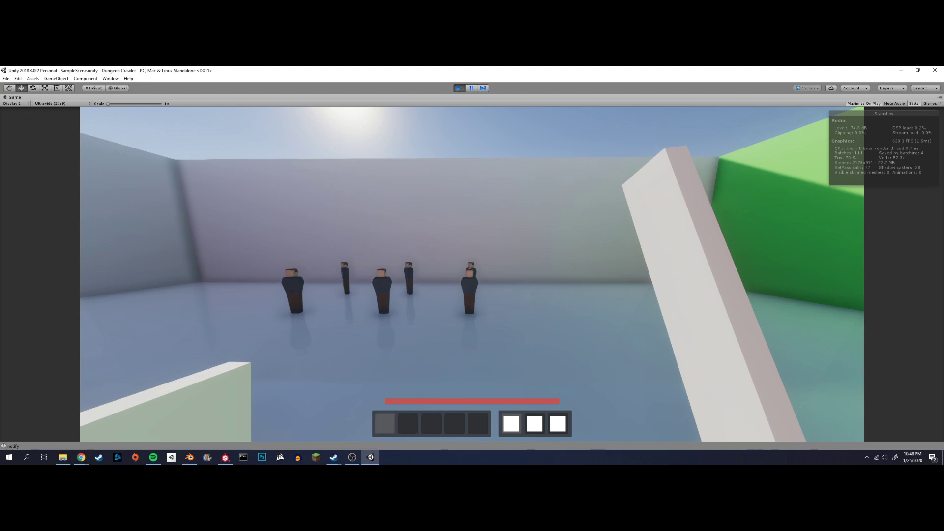
scroll(472, 274, "down", 3)
scroll(472, 273, "up", 1)
scroll(471, 274, "down", 1)
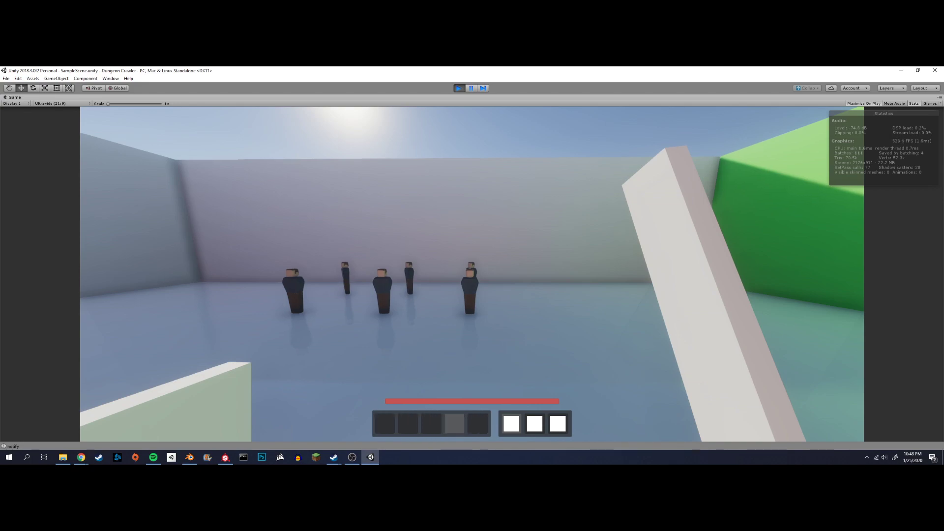
Step: Switch to the Torch in the third weapon slot and carry it up to the enemy group
key("2")
key("3")
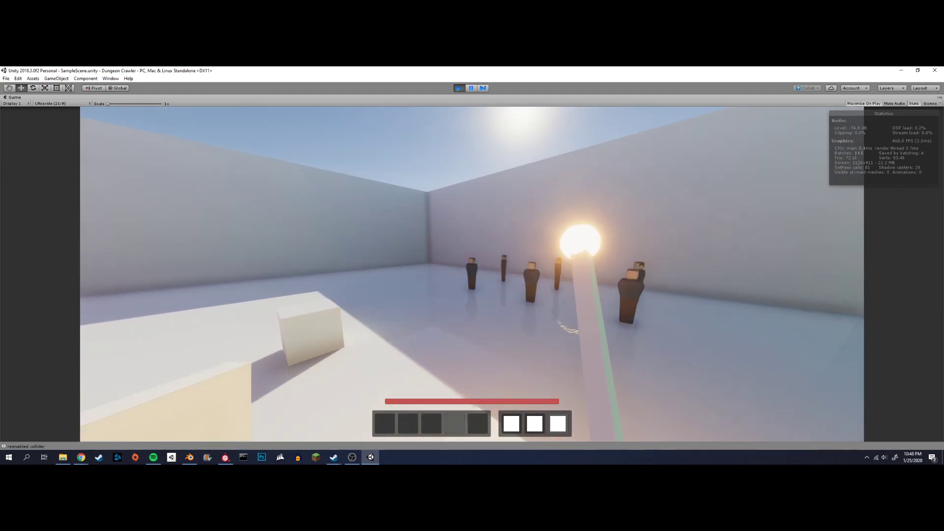
key("w")
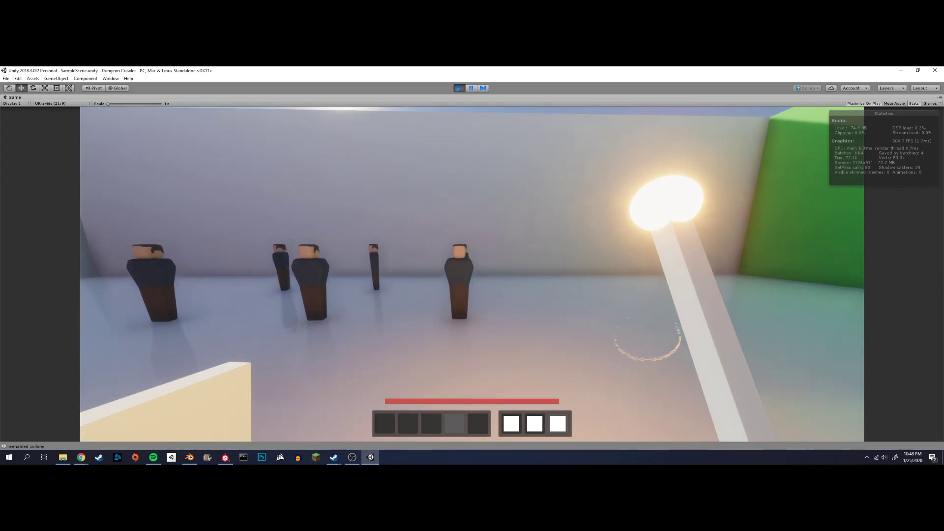
key("w")
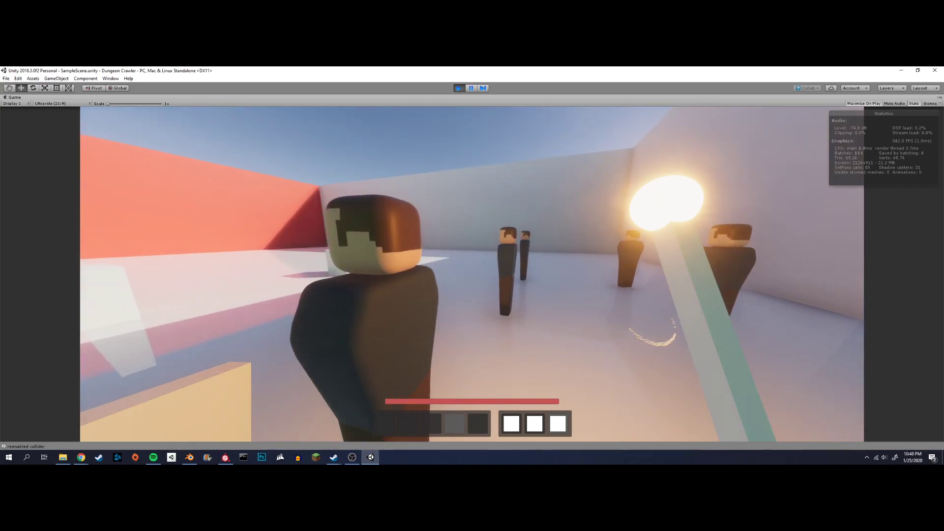
key("w")
Step: Switch back to the weapon in the first weapon slot and strike the nearest enemies in the group
scroll(472, 273, "up", 1)
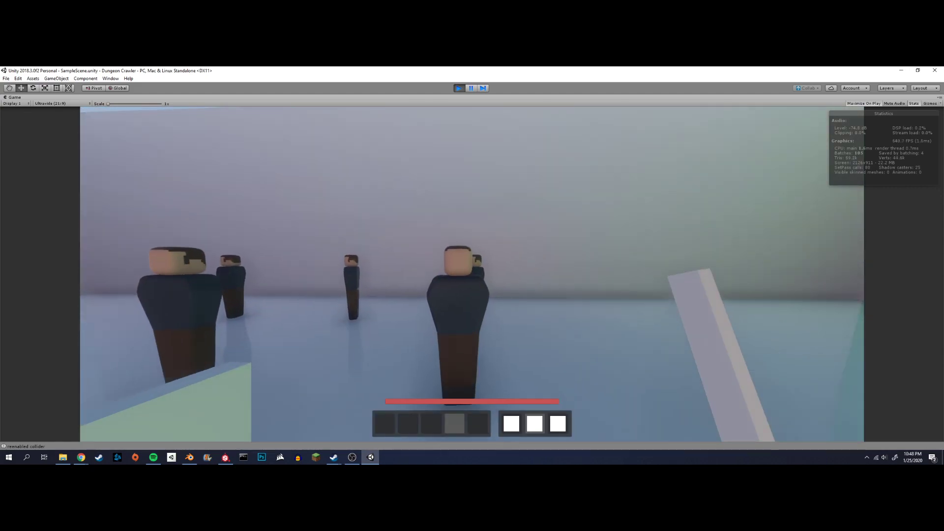
scroll(471, 273, "up", 1)
key("s")
key("w")
left_click(472, 273)
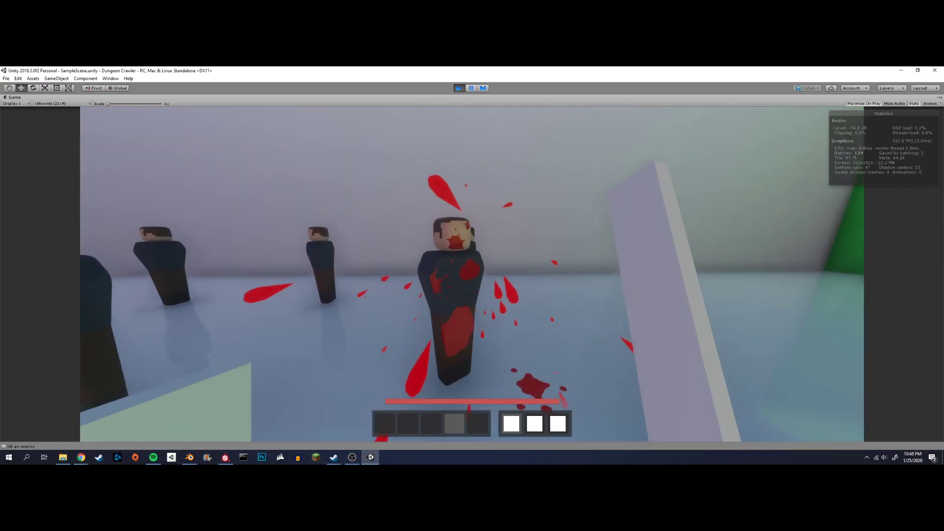
key("w")
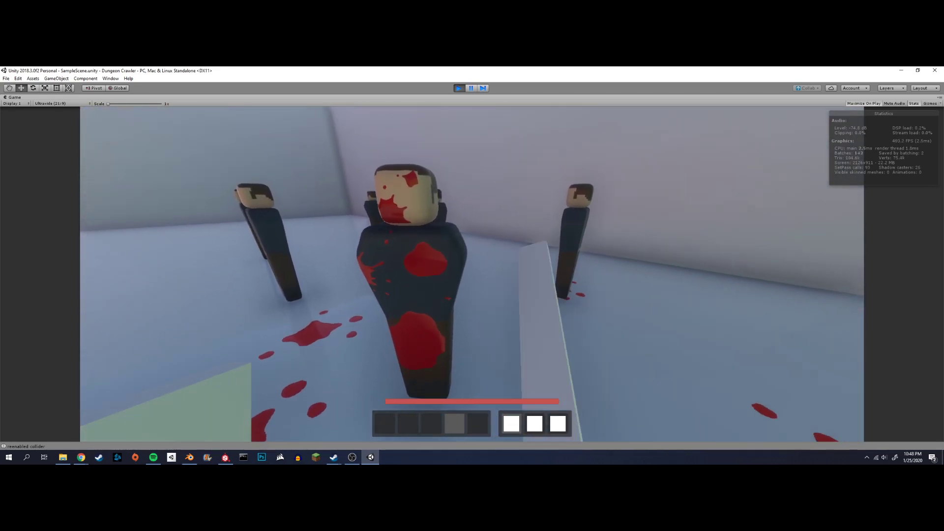
left_click(472, 274)
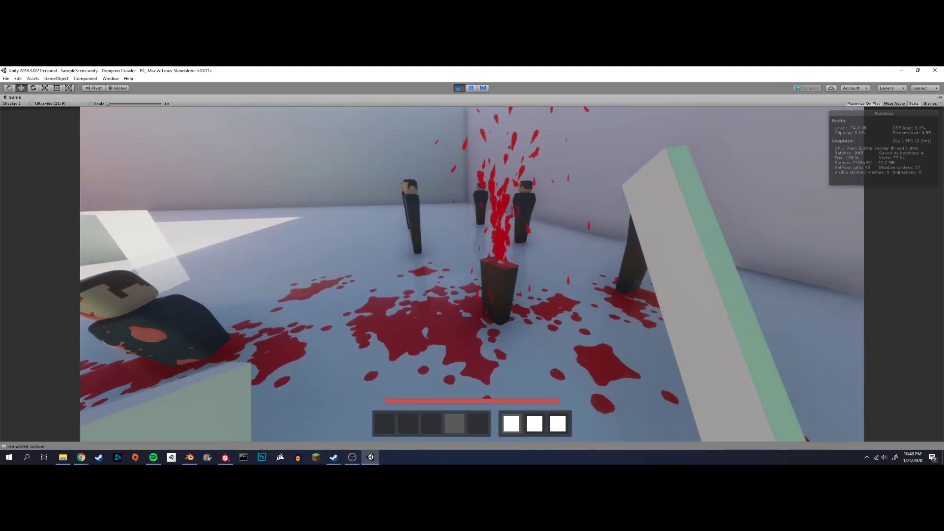
Step: Move in and out of range and slash the next enemy apart with two more swings
key("w")
key("s")
key("w")
left_click(472, 274)
key("s")
left_click(472, 274)
key("w")
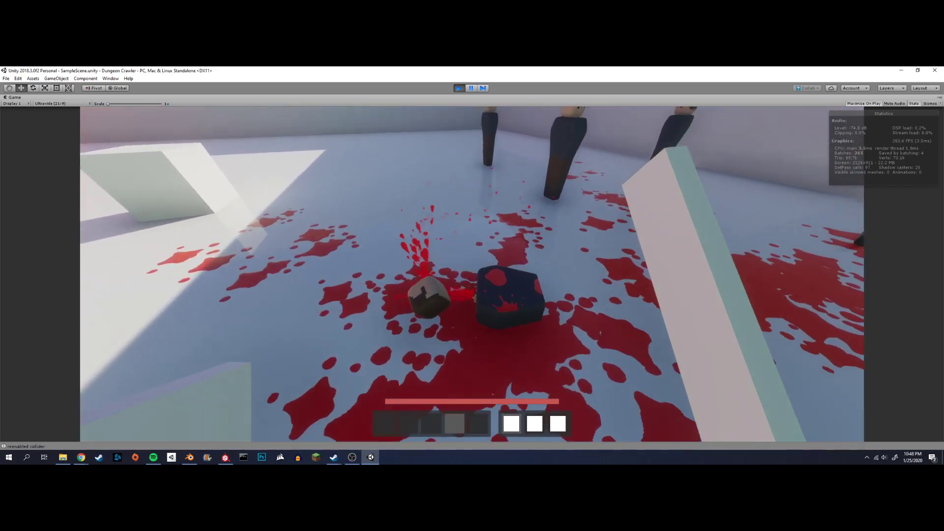
Step: Walk around the severed body parts and examine them and the blood splatter on the floor
key("s")
key("a")
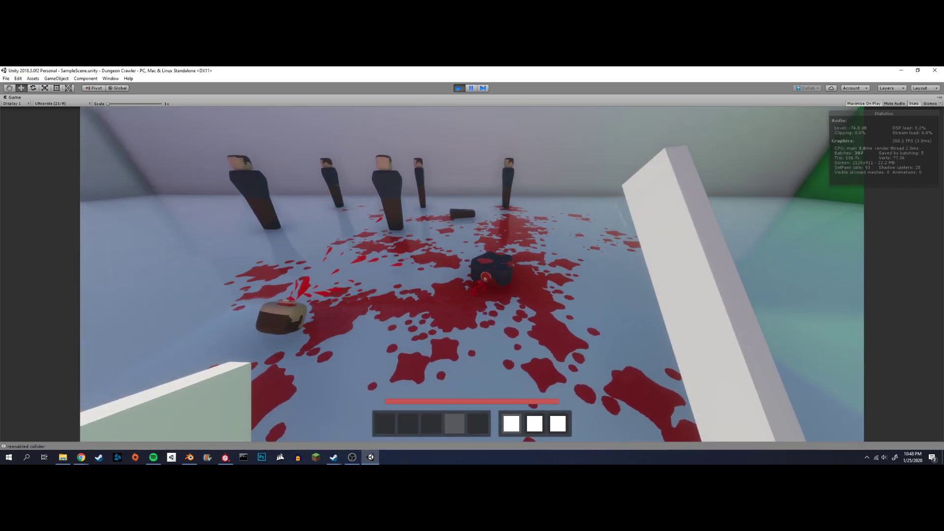
key("w")
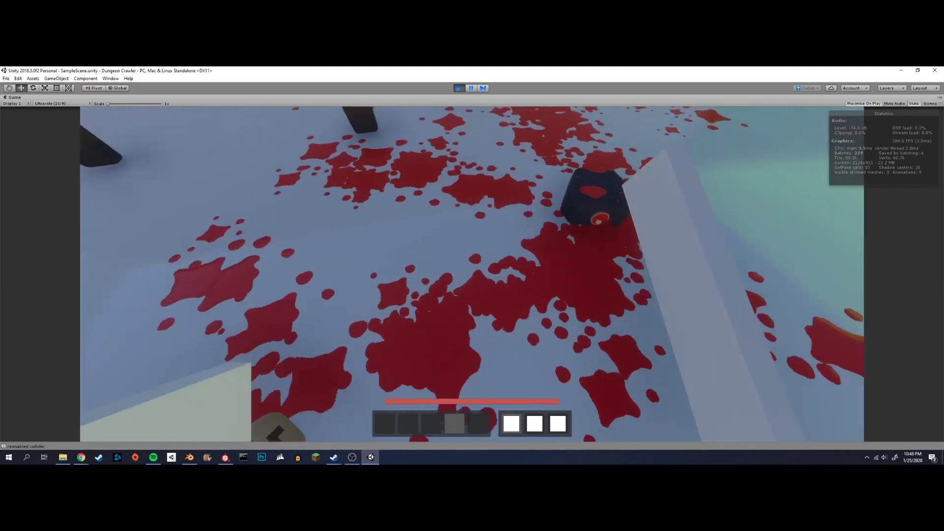
key("w")
key("d")
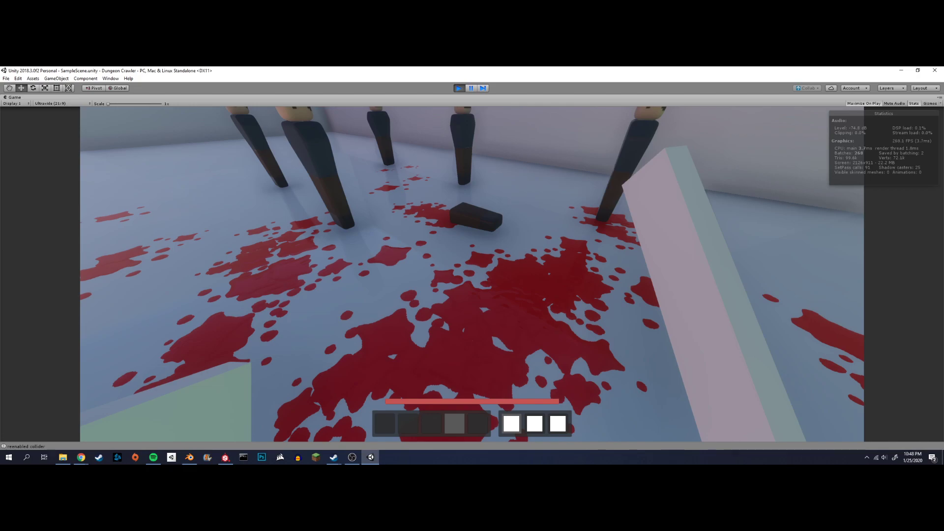
key("s")
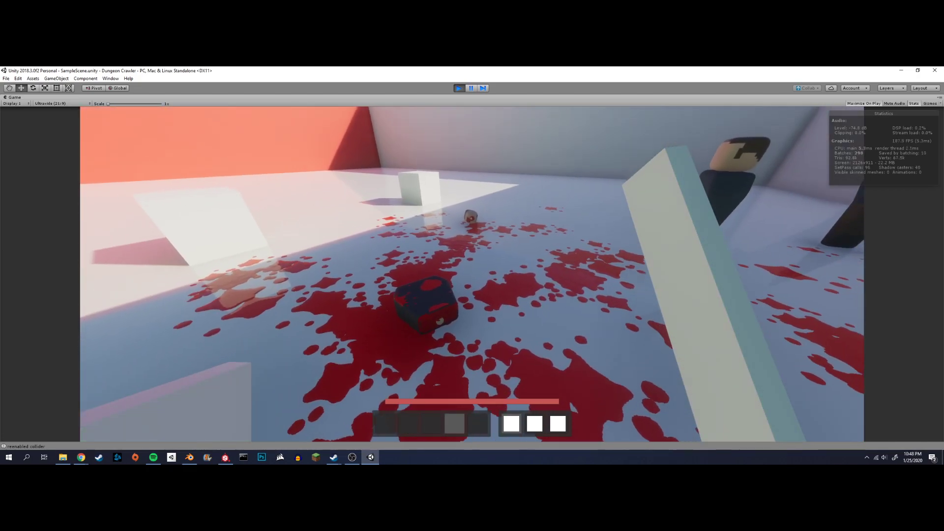
key("w")
key("a")
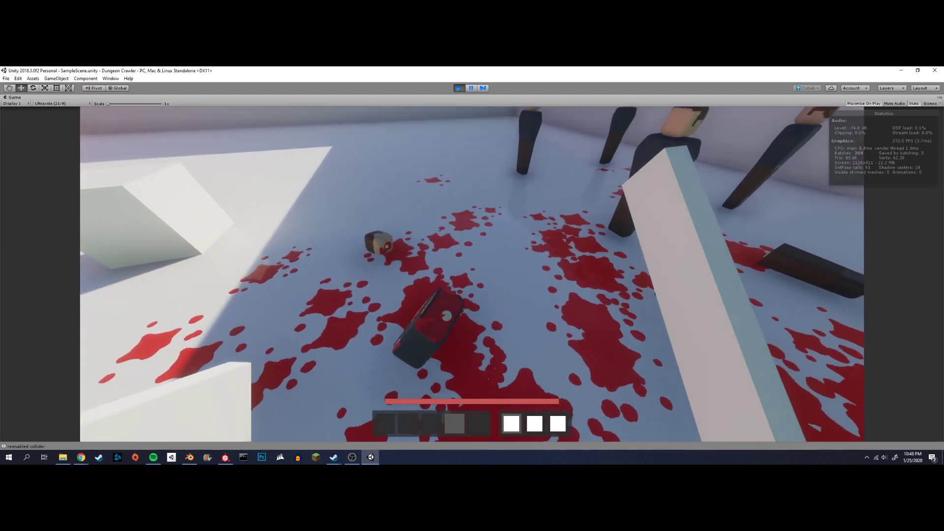
Step: Return to the standing enemies and hit those in the middle of the group repeatedly, aiming at body and legs
key("w")
left_click(472, 274)
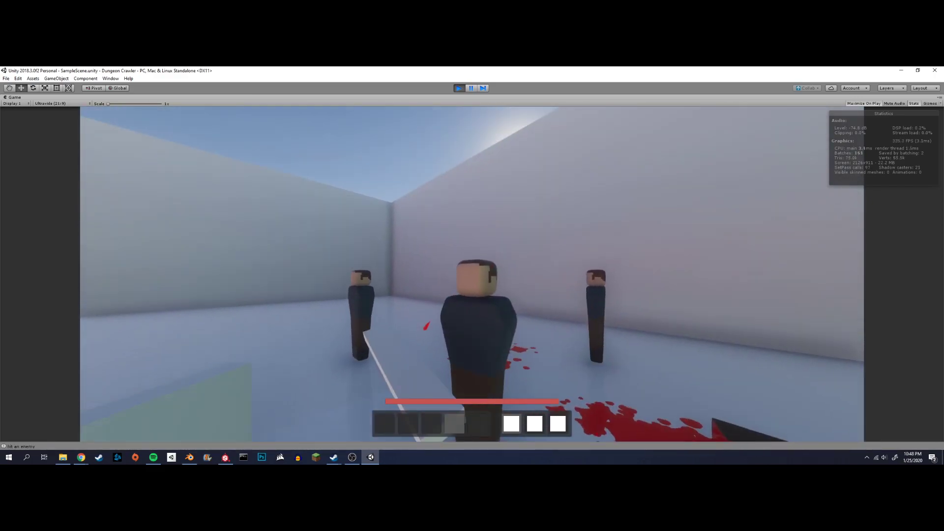
key("w")
left_click(472, 273)
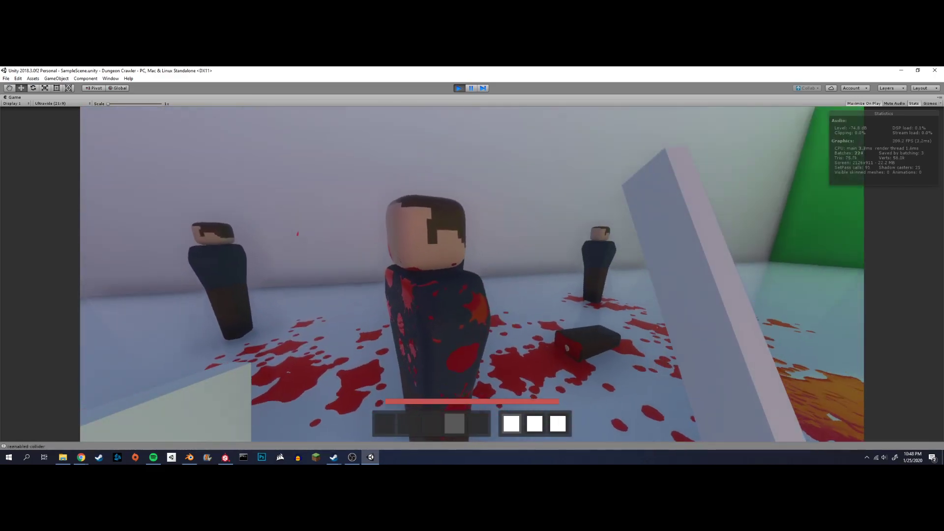
left_click(472, 274)
key("w")
left_click(472, 274)
left_click(471, 274)
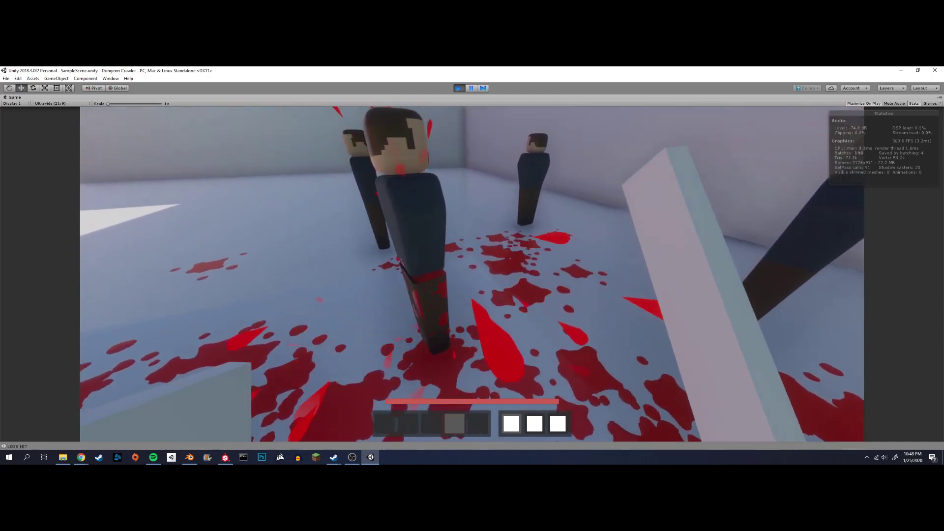
left_click(472, 274)
Step: Approach the untouched enemy near the purple wall and strike it twice
key("w")
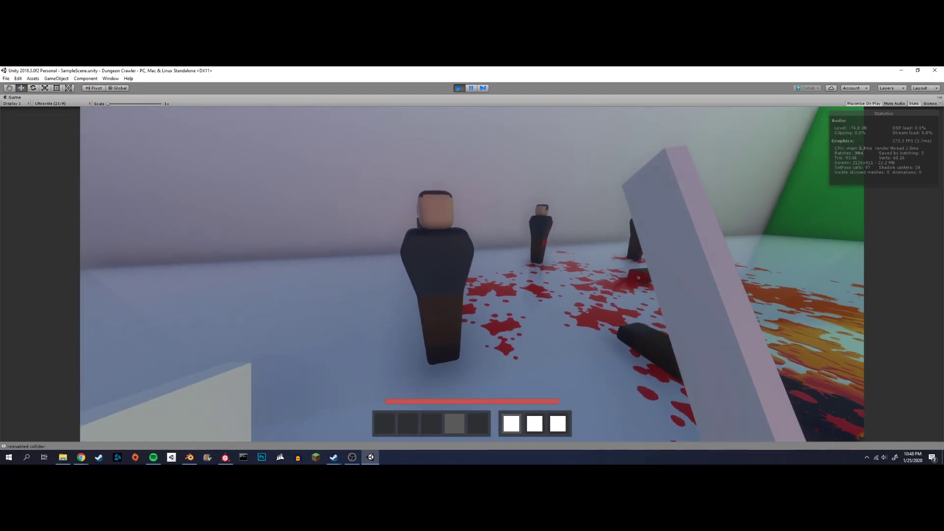
left_click(472, 274)
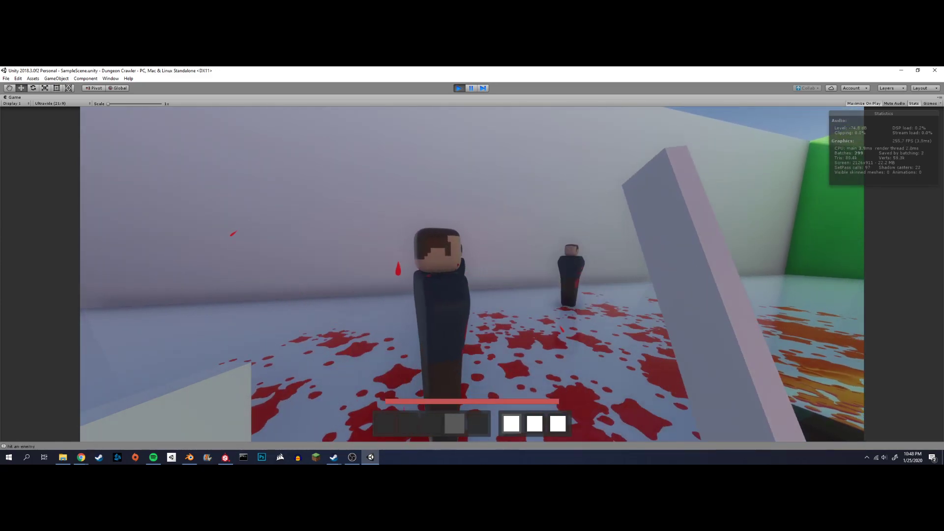
left_click(472, 274)
key("w")
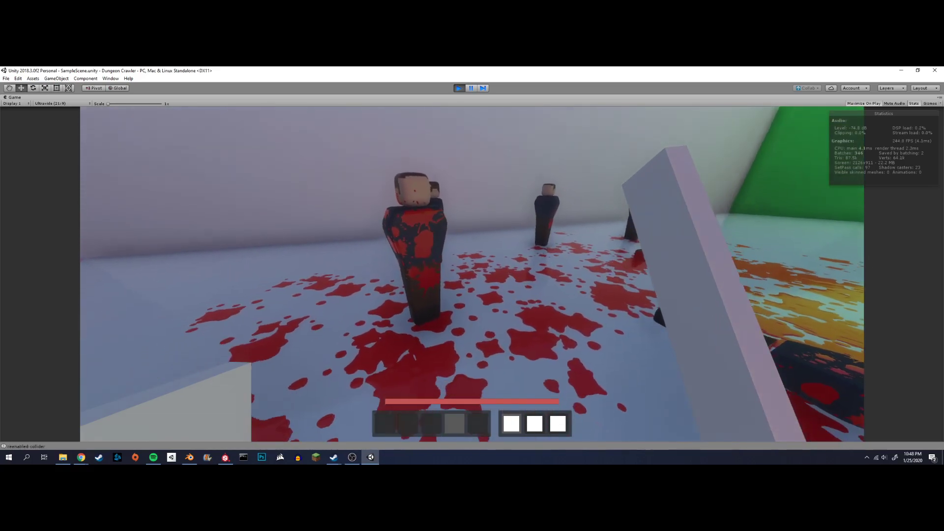
Step: Keep slashing the blood-soaked enemy near the purple wall until it falls, and cut down the enemy standing behind it
left_click(471, 274)
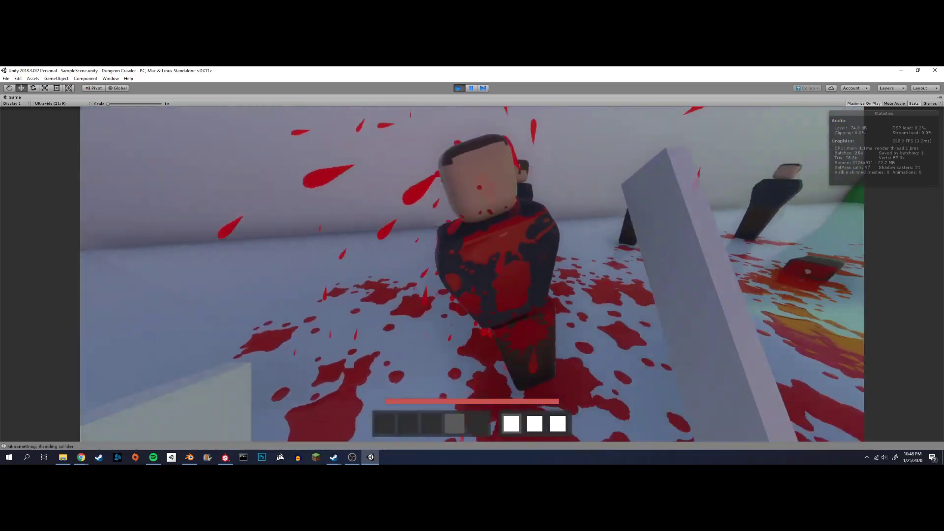
left_click(471, 274)
key("s")
key("w")
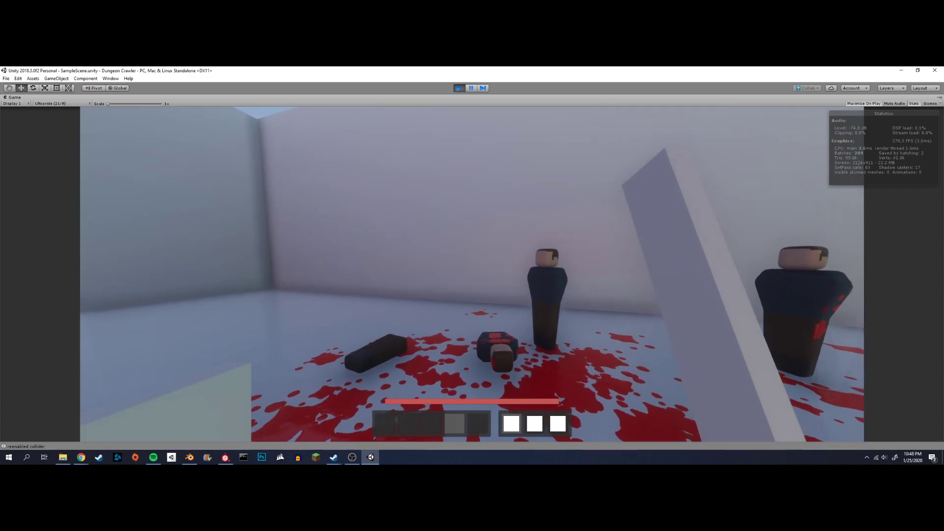
key("w")
left_click(472, 273)
key("s")
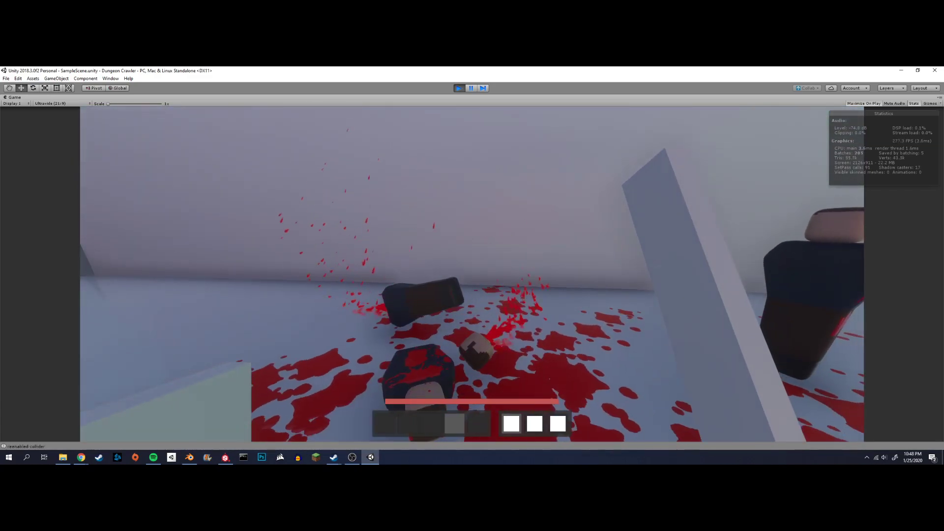
Step: Cut the next enemy along the purple wall in half and circle its severed pieces, swinging once more at the remains
key("w")
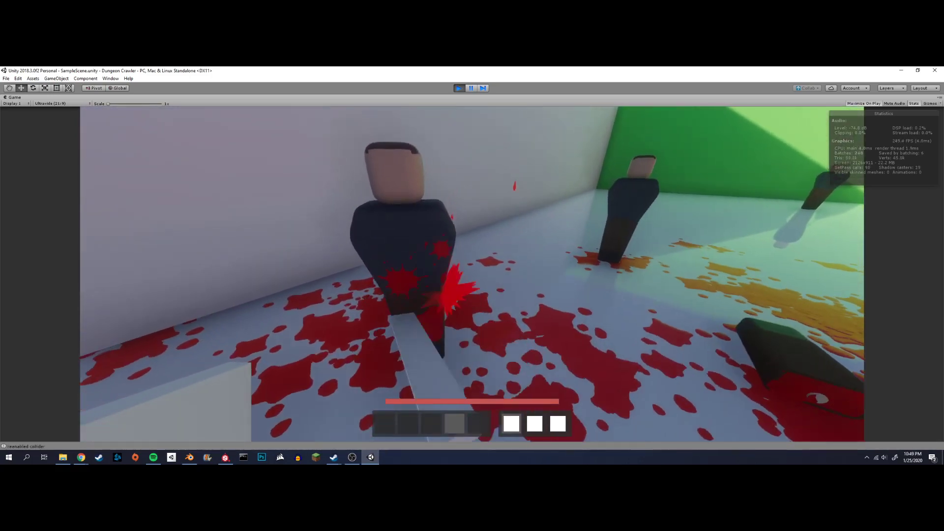
key("w")
key("d")
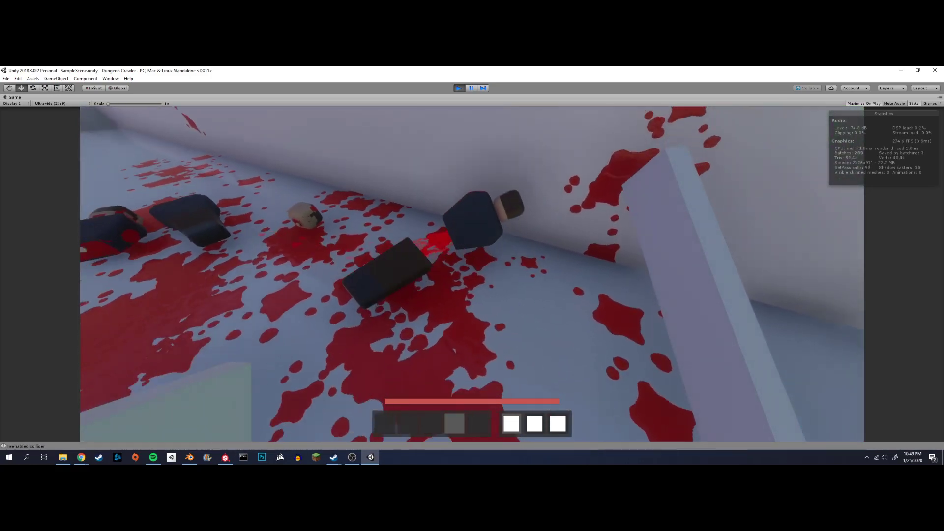
key("d")
key("a")
key("d")
left_click(472, 274)
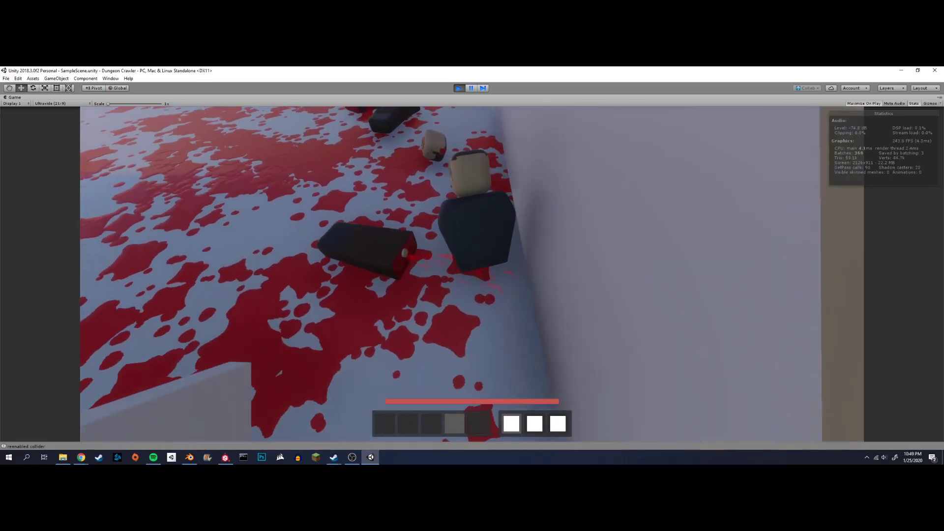
Step: Walk back among the scattered body parts and slash the head off a severed torso on the floor
key("w")
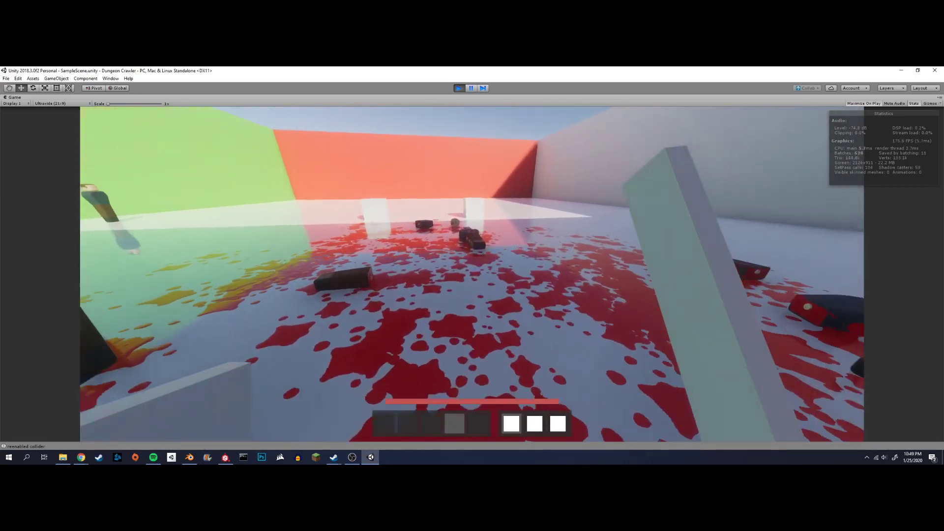
key("s")
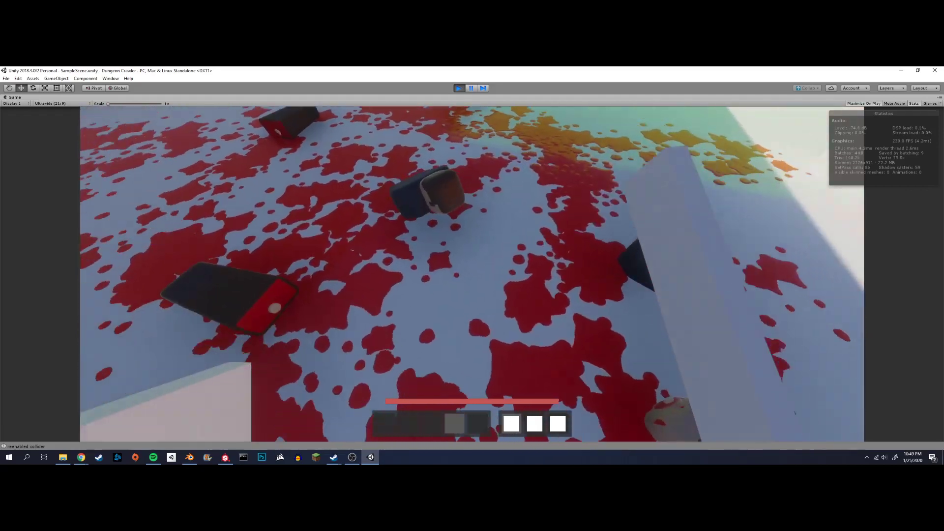
left_click(472, 274)
key("w")
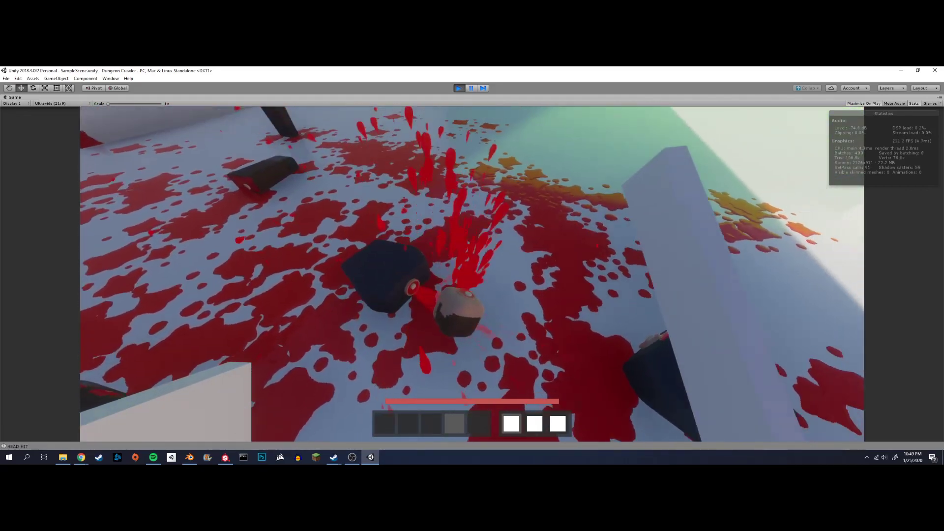
Step: Cross the room to the enemy standing in the sunlight by the green wall and slice it in half
key("s")
key("s")
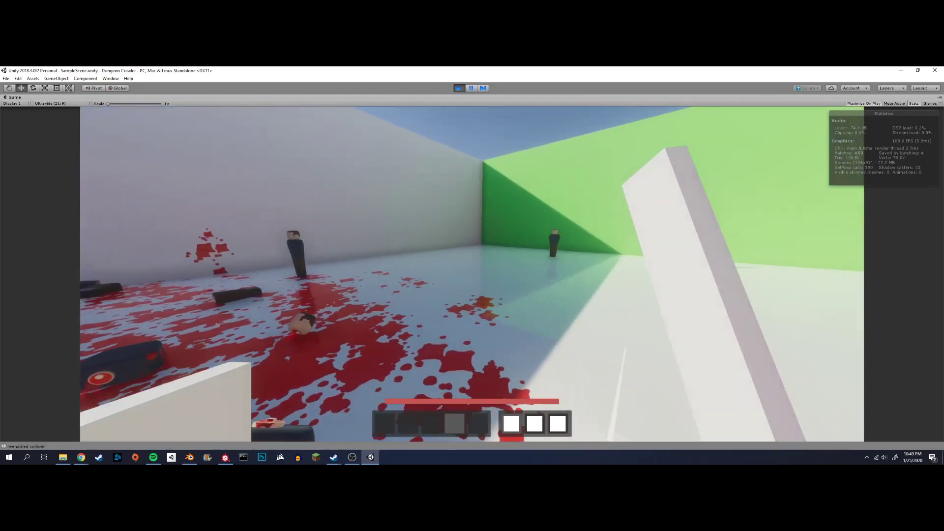
key("w")
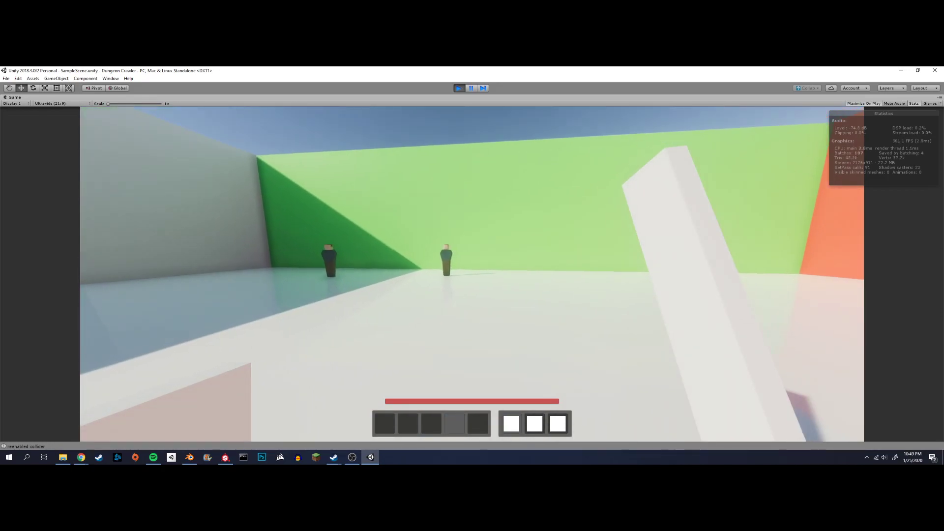
key("w")
left_click(471, 274)
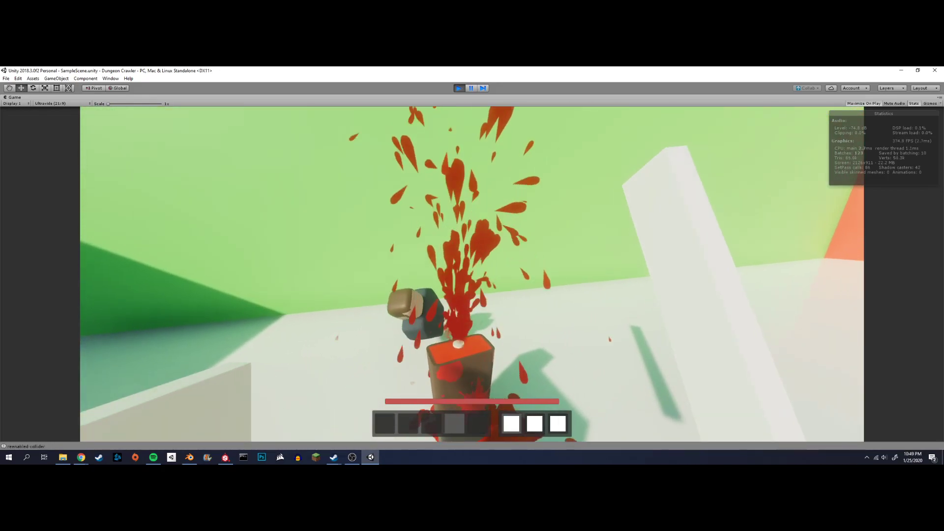
Step: Step back and forth around the halved enemy and strike its fallen torso twice to sever the head
key("s")
key("w")
key("s")
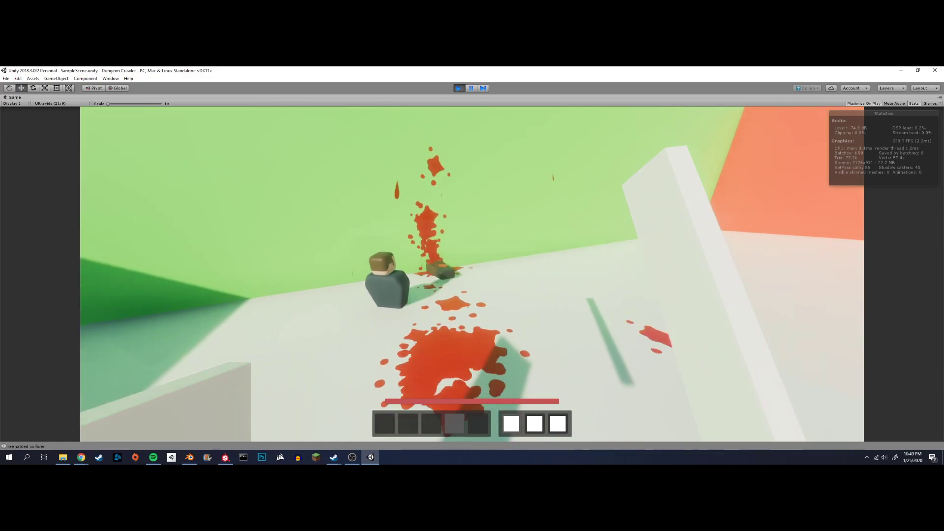
key("w")
key("w")
left_click(472, 274)
left_click(472, 274)
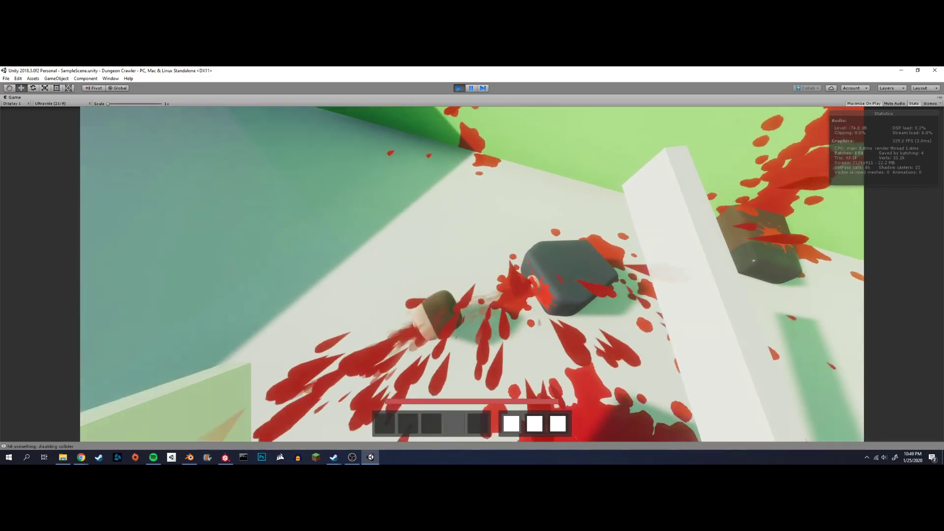
Step: Back away from the remains, stop play mode and clear the console log
key("s")
key("s")
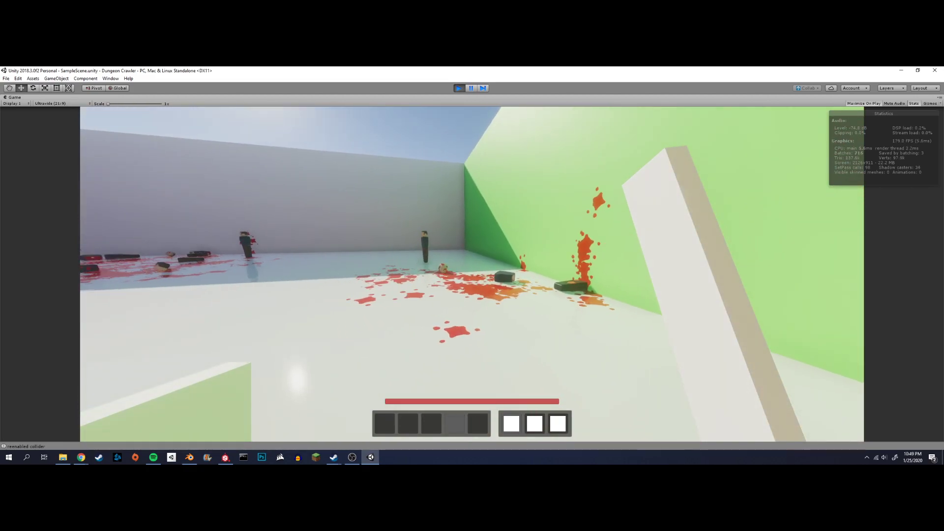
key("a")
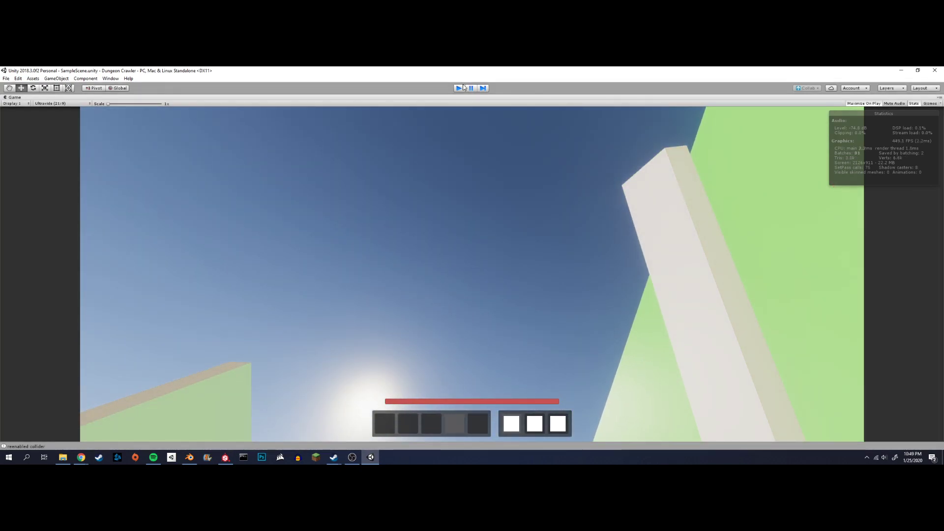
key("ctrl+p")
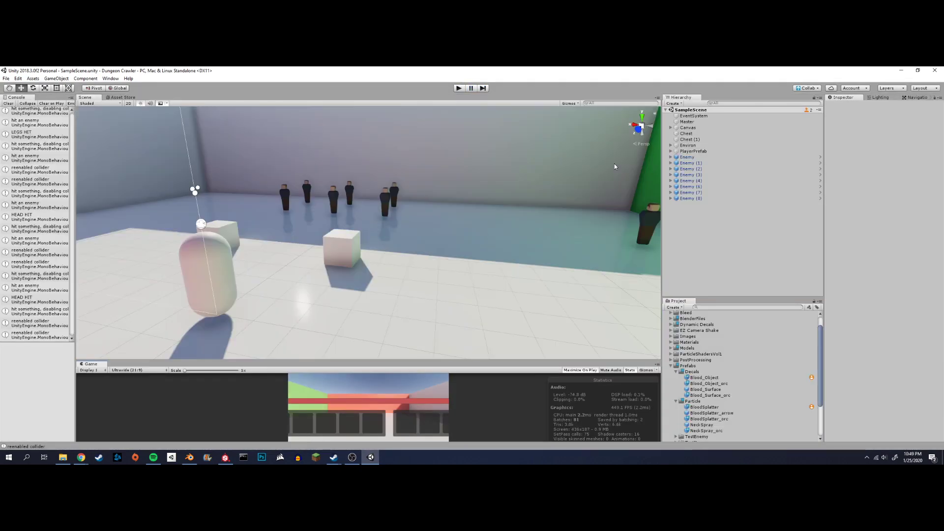
left_click(9, 104)
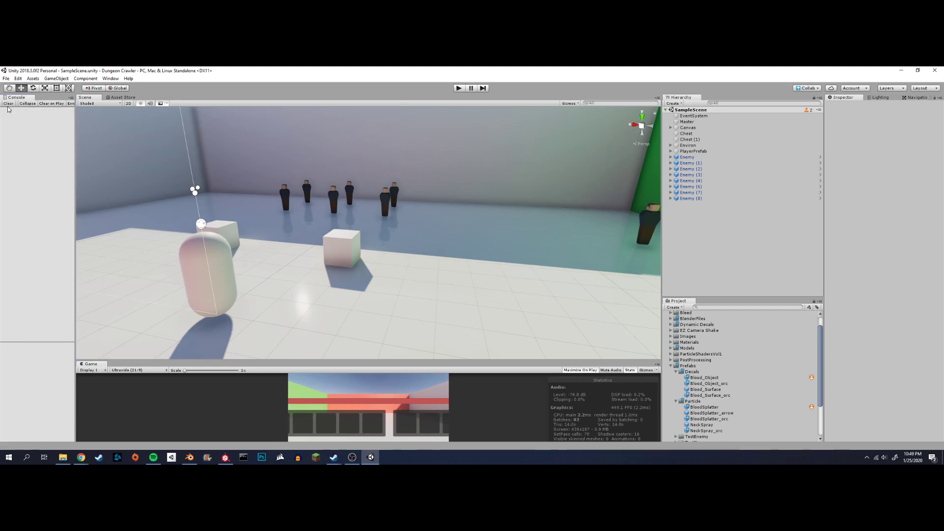
scroll(518, 231, "down", 5)
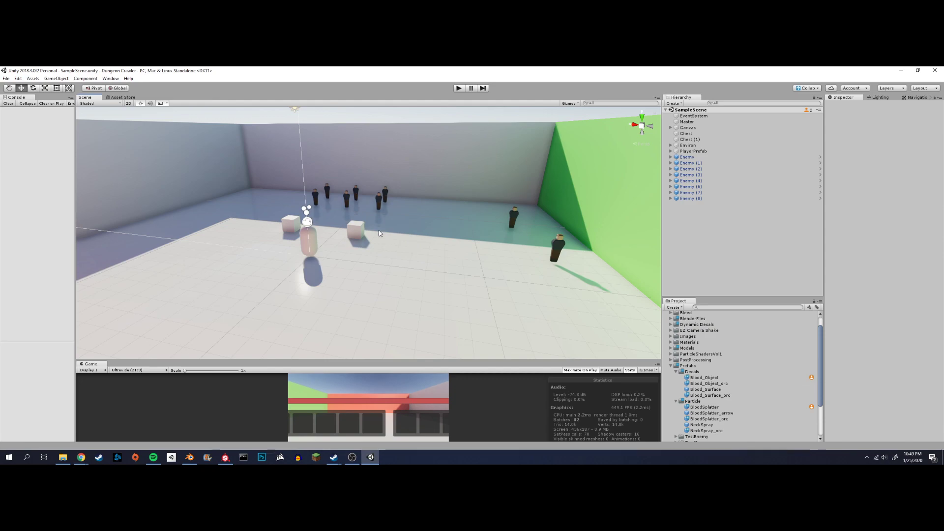
scroll(382, 236, "up", 10)
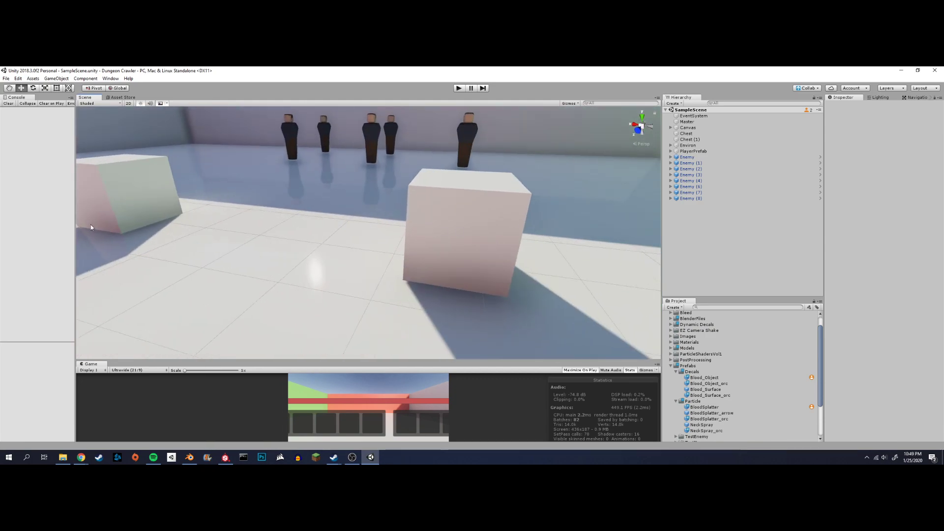
right_click_drag(535, 251, 534, 277)
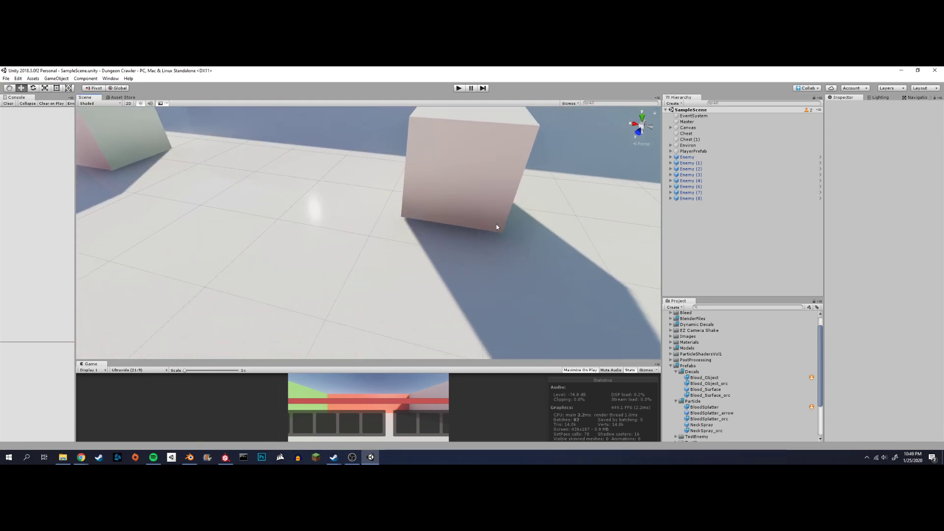
scroll(497, 225, "down", 6)
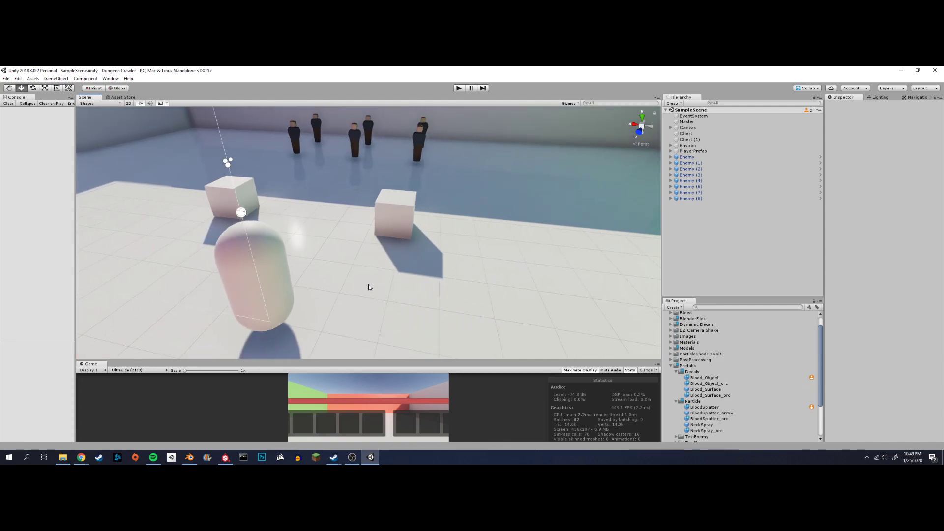
right_click_drag(368, 284, 434, 256)
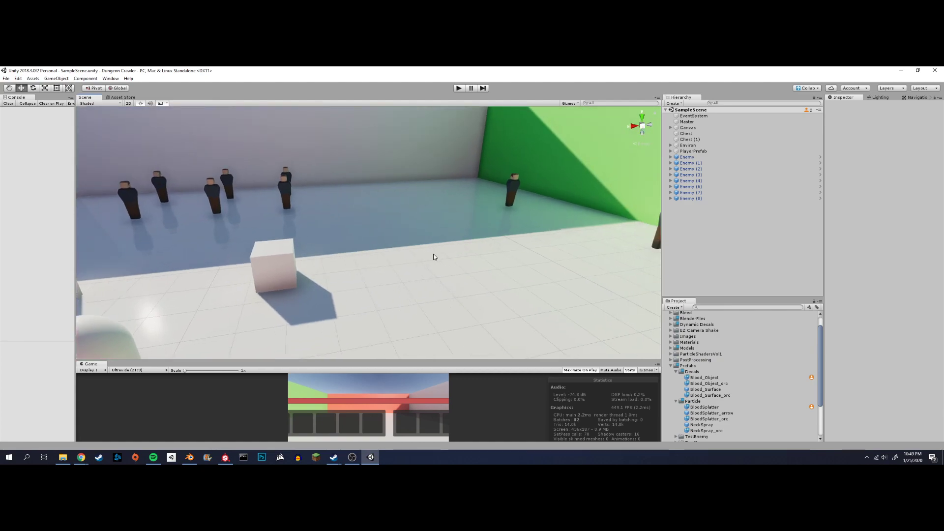
right_click_drag(498, 339, 484, 355)
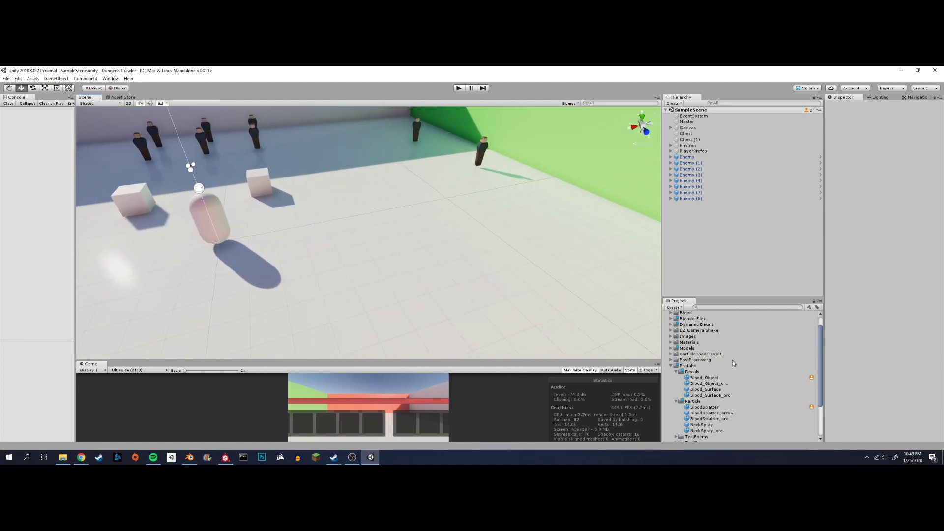
Step: Collapse the Prefabs folder and expand the Models folder in the project assets
double_click(677, 365)
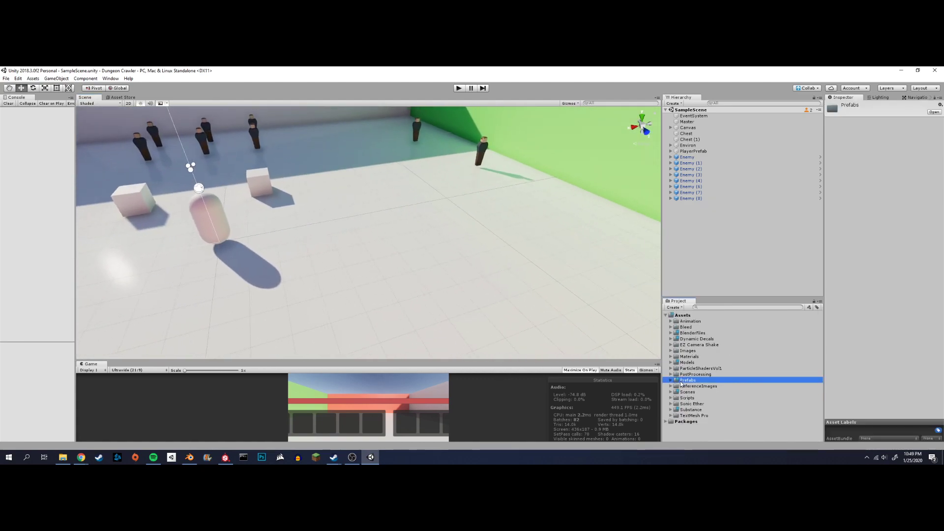
double_click(676, 364)
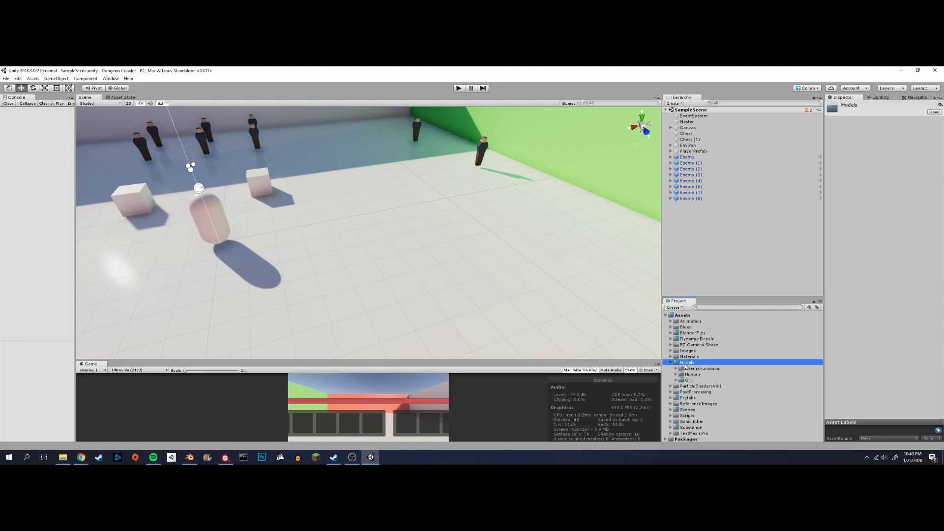
Step: Switch to File Explorer, move its window clear of the project assets and open the OMAHA folder on the Desktop
left_click(62, 457)
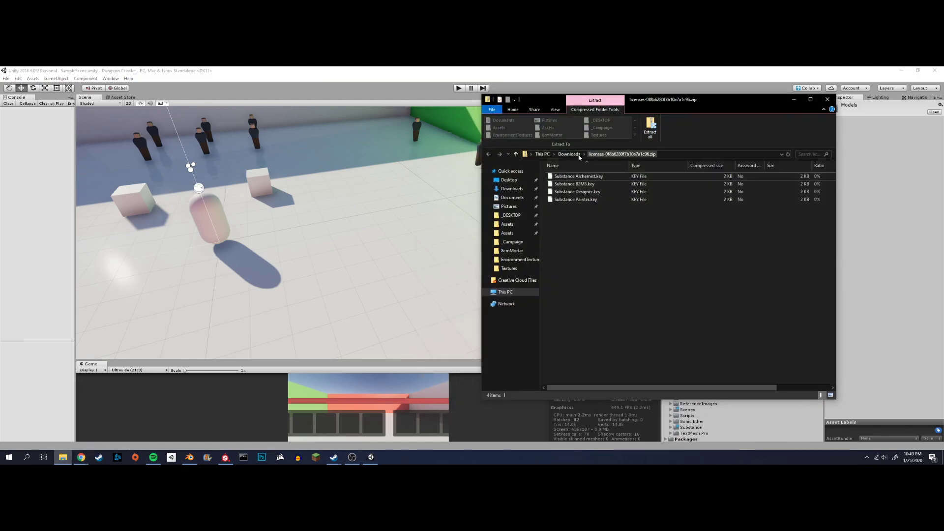
left_click(509, 180)
left_click_drag(644, 100, 423, 102)
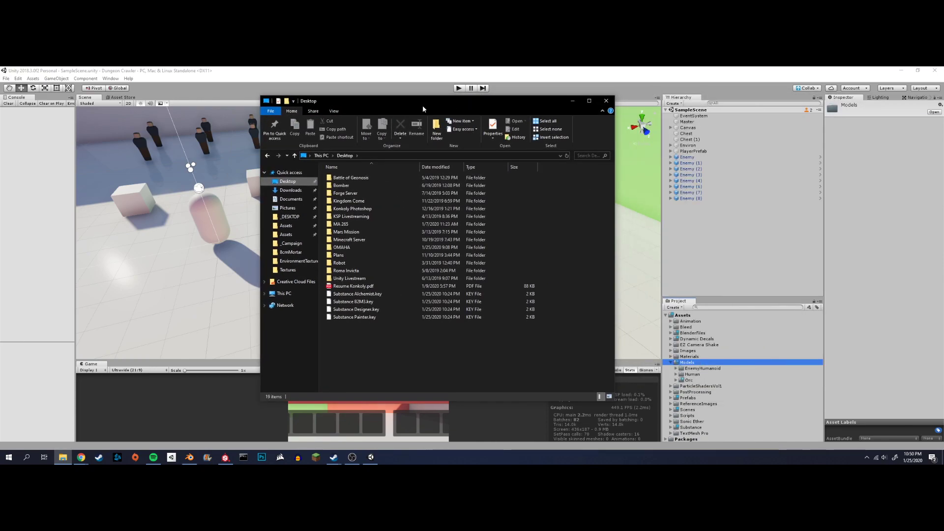
left_click(347, 241)
double_click(347, 241)
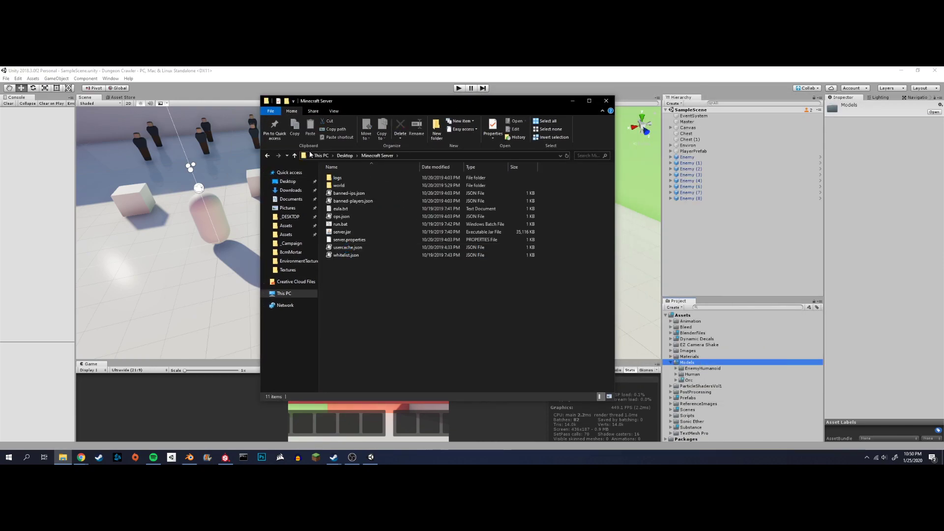
left_click(295, 156)
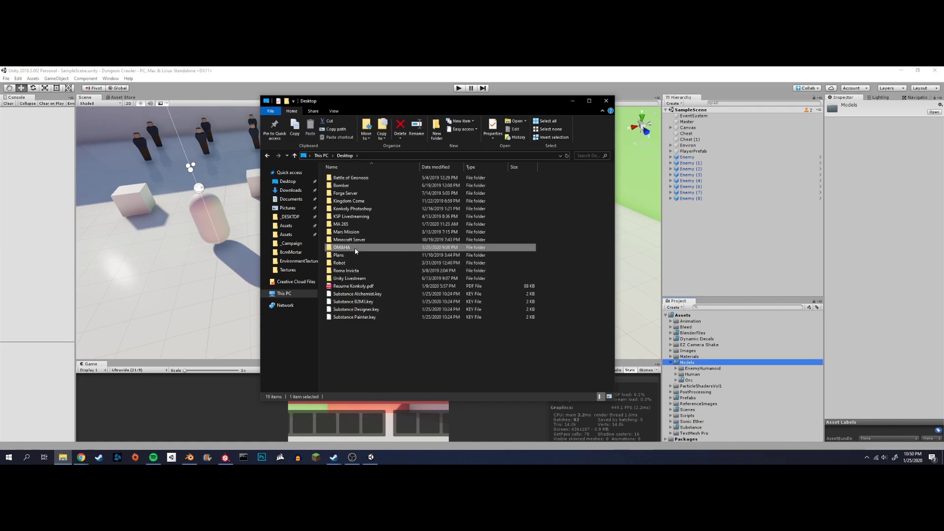
double_click(355, 246)
Step: Import the 8cmMortar folder from OMAHA into the Unity project's Models folder
left_click(347, 185)
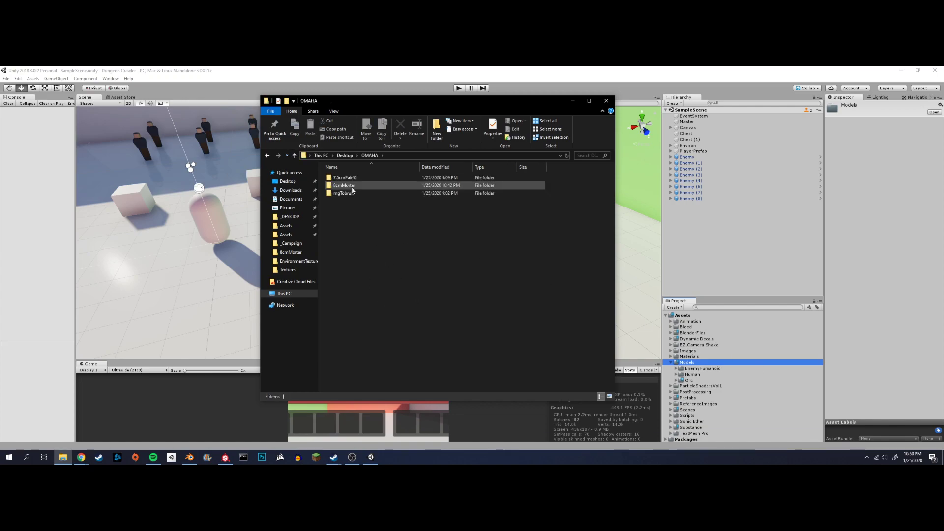
left_click_drag(342, 186, 689, 364)
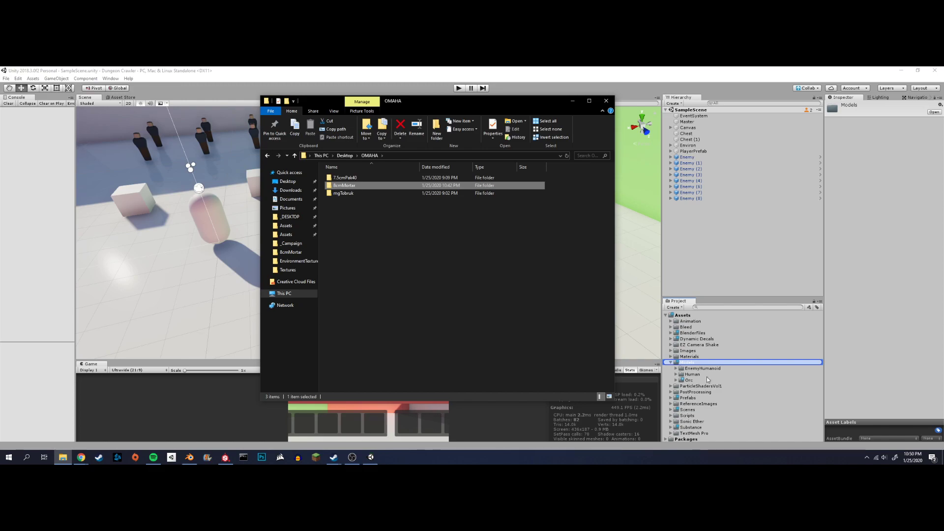
left_click_drag(696, 375, 714, 377)
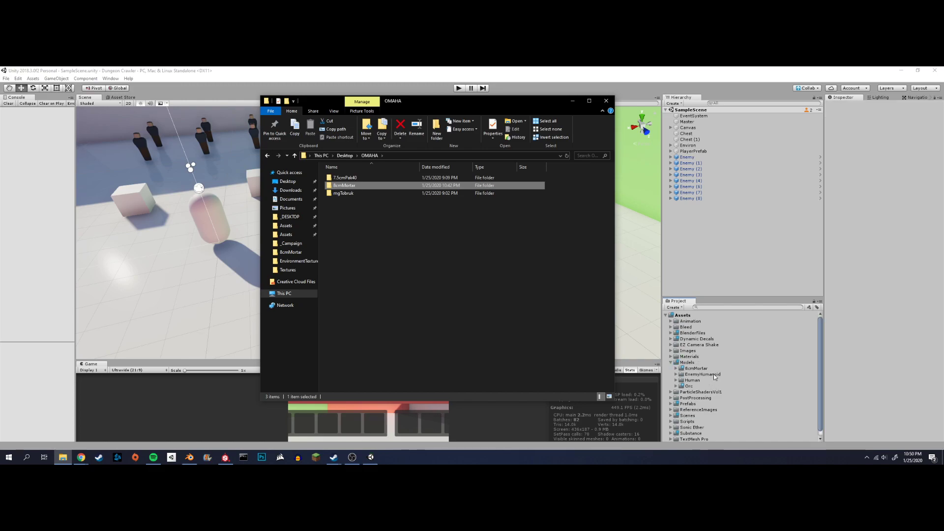
Step: Close File Explorer, then expand and select the imported 8cmMortar folder under Models
left_click(605, 101)
left_click(675, 368)
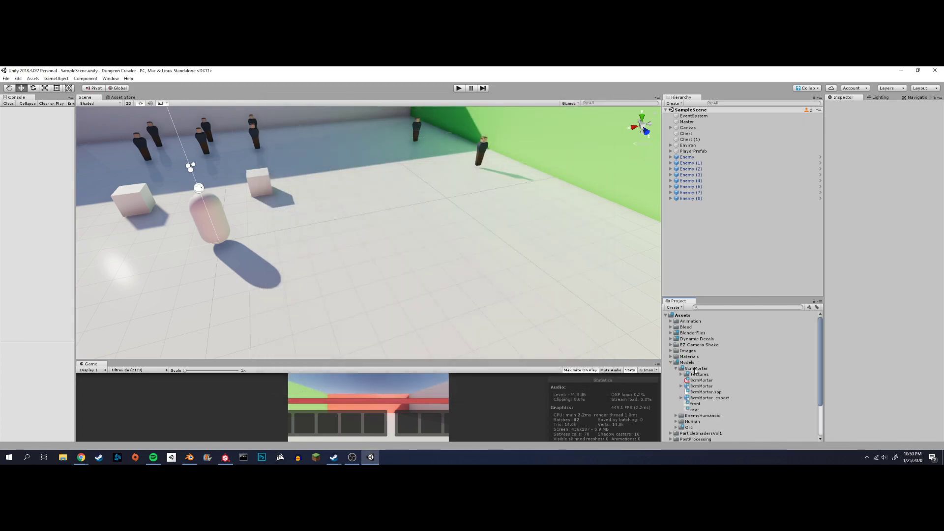
left_click(693, 368)
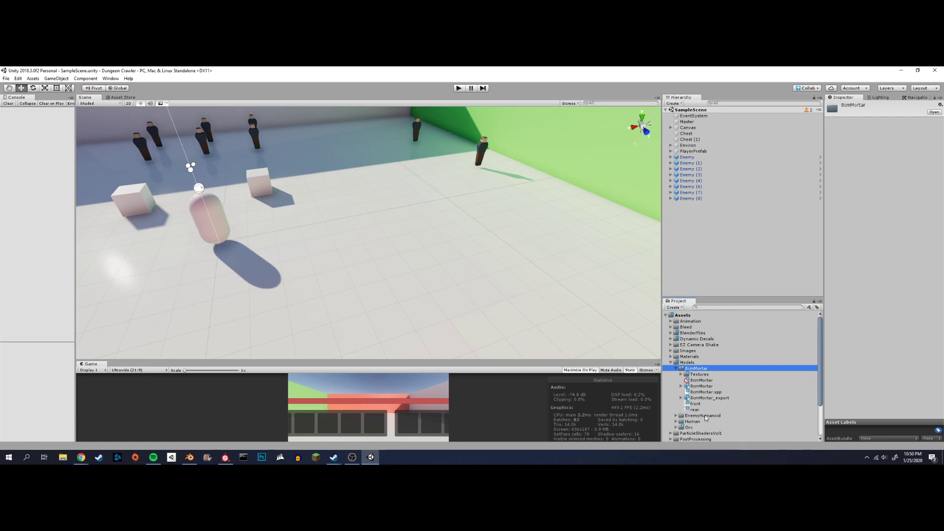
Step: Create a new material named 8cmMortar in the 8cmMortar model's Textures folder
left_click(680, 374)
left_click(727, 380)
left_click(698, 374)
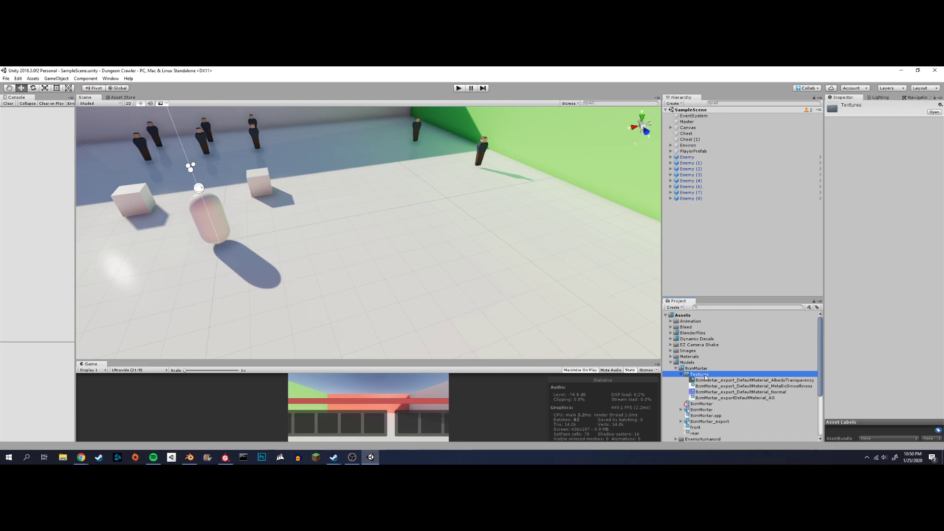
right_click(705, 375)
mouse_move(744, 201)
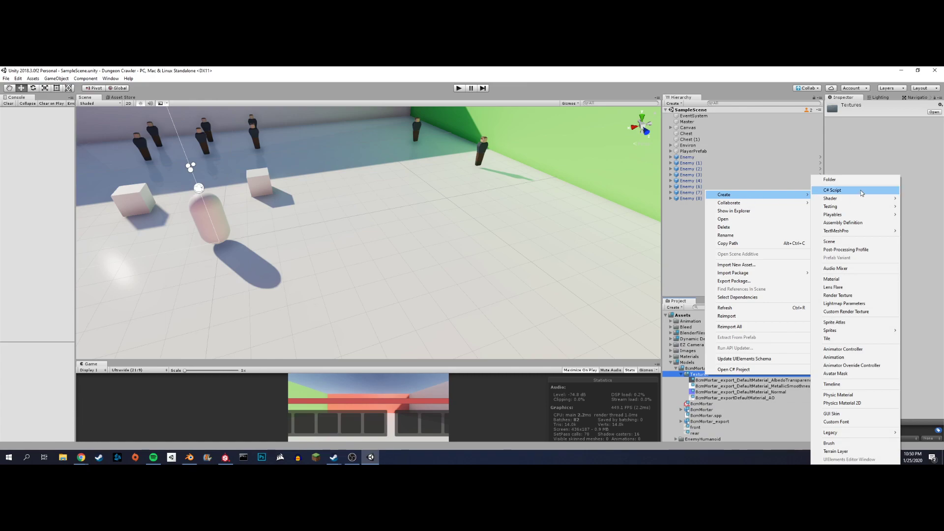
left_click(836, 279)
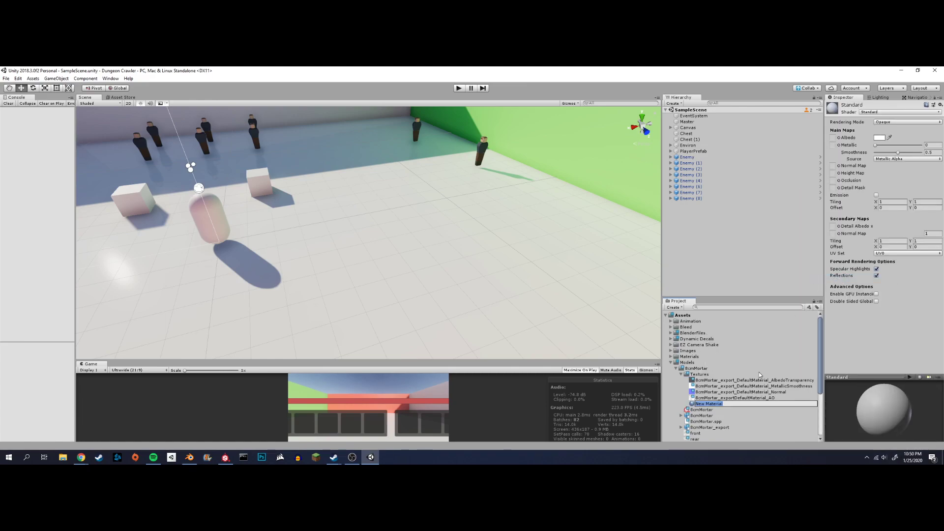
type("8cmMortar")
key("Return")
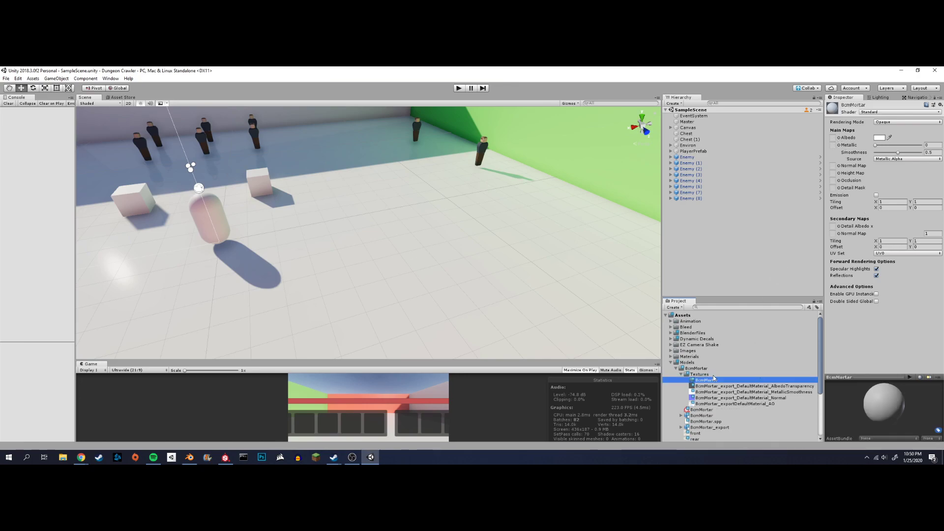
Step: Assign the AlbedoTransparency texture to the 8cmMortar material's Albedo slot and the MetallicSmoothness texture to its Metallic slot
left_click_drag(733, 388, 861, 253)
left_click_drag(833, 139, 833, 138)
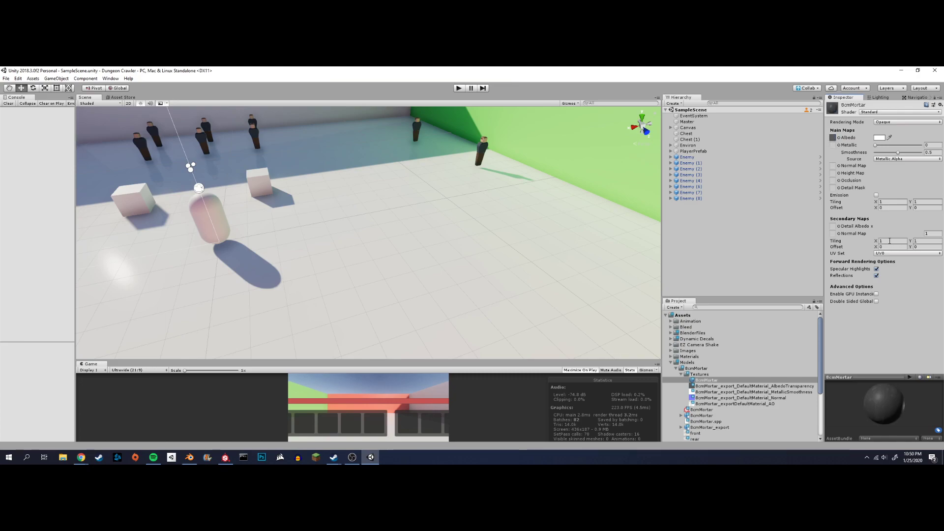
left_click_drag(785, 393, 873, 180)
left_click_drag(832, 149, 832, 146)
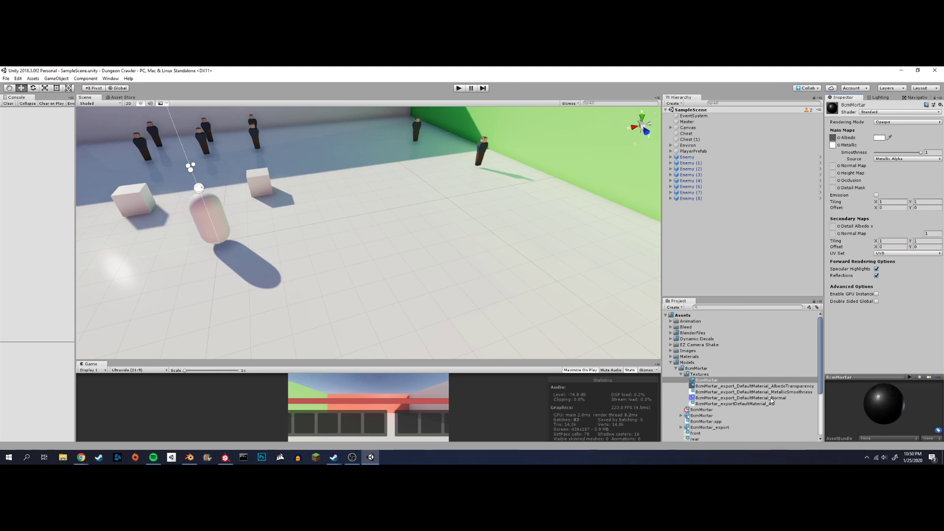
Step: Try the mortar's Normal texture in the material's Normal Map slot, fix its texture type, and reset the slot to None
left_click_drag(833, 169, 833, 166)
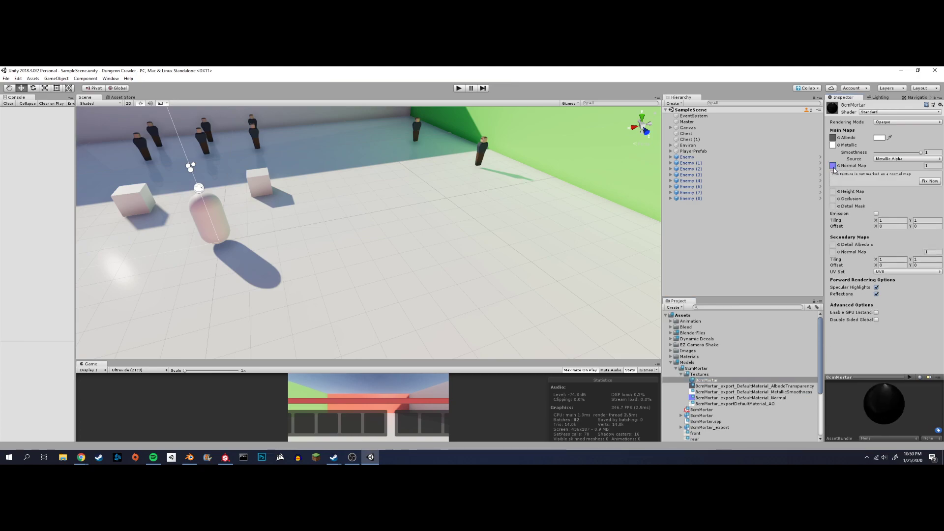
left_click(930, 181)
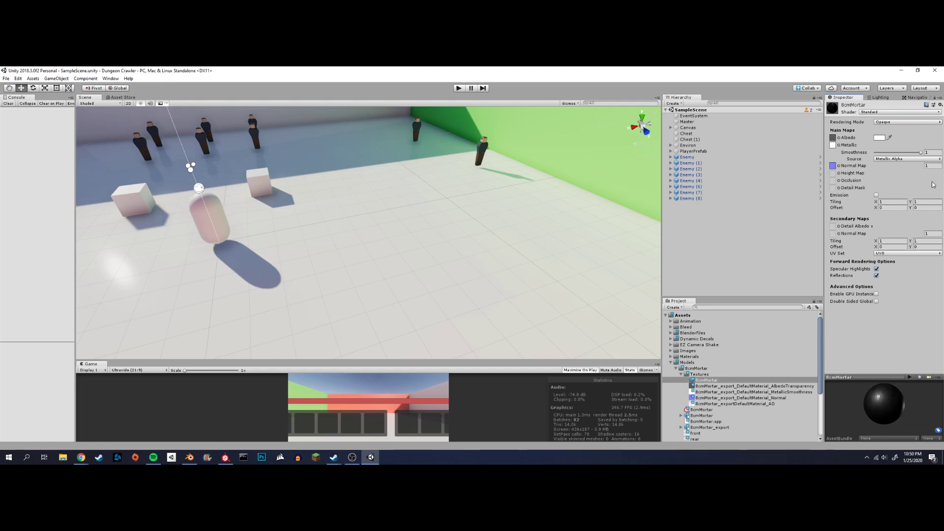
left_click(838, 166)
left_click(429, 186)
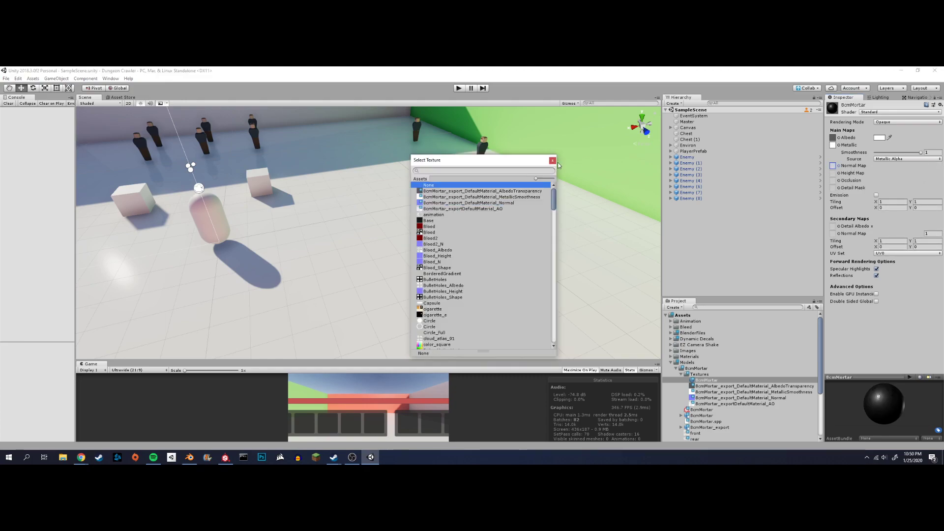
left_click(553, 161)
Step: Assign the mortar's AO texture to the Occlusion slot of the 8cmMortar material
left_click(762, 403)
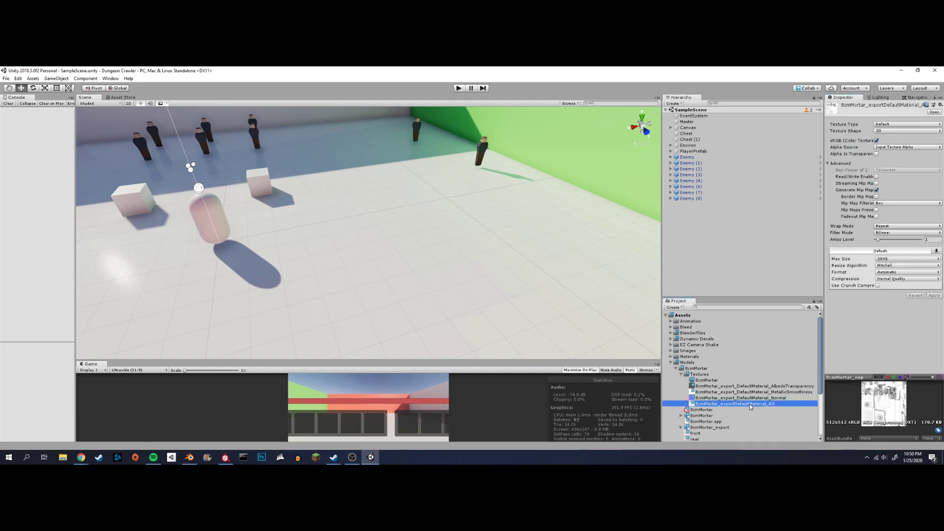
left_click(718, 380)
left_click(879, 204)
left_click_drag(833, 181, 833, 181)
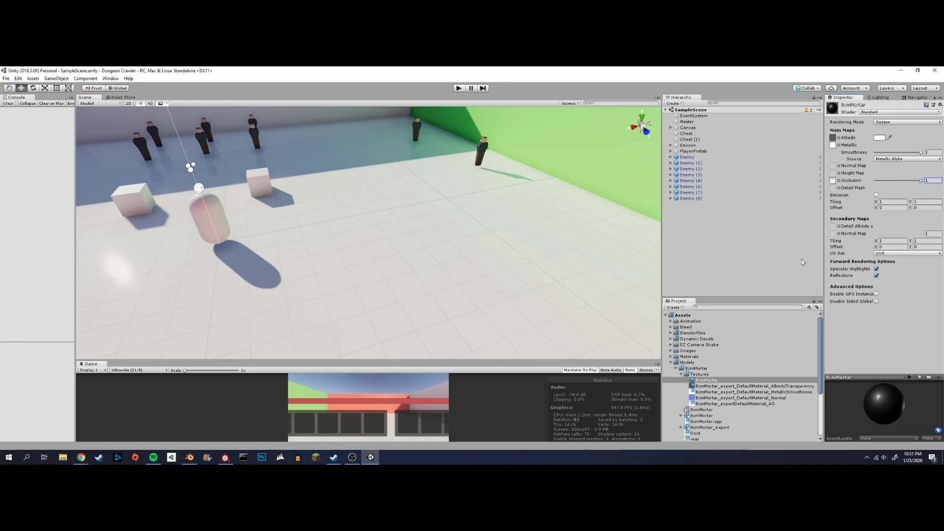
Step: Examine the contents and import settings of the 8cmMortar and 8cmMortar_export models, including the Default Take animation and the avatar
left_click(714, 256)
right_click_drag(517, 267, 516, 257)
key("w")
key("s")
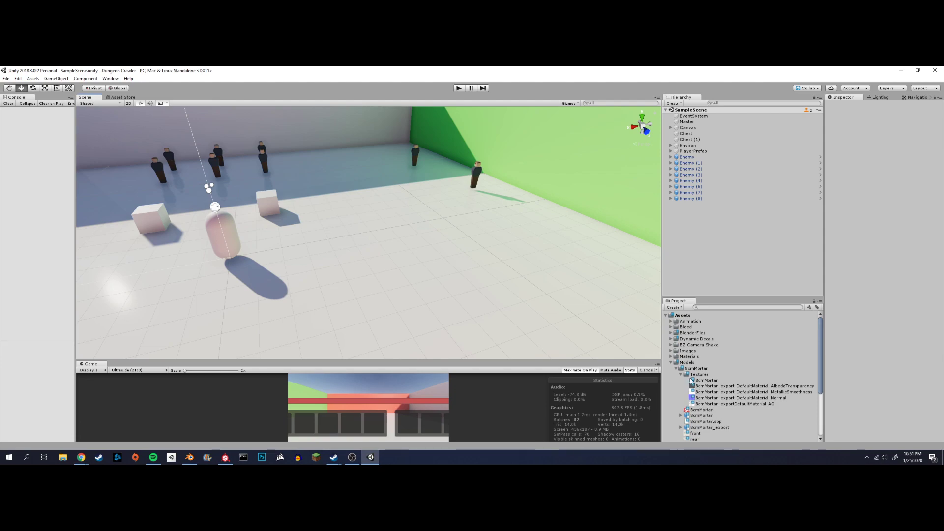
left_click(681, 374)
left_click(710, 399)
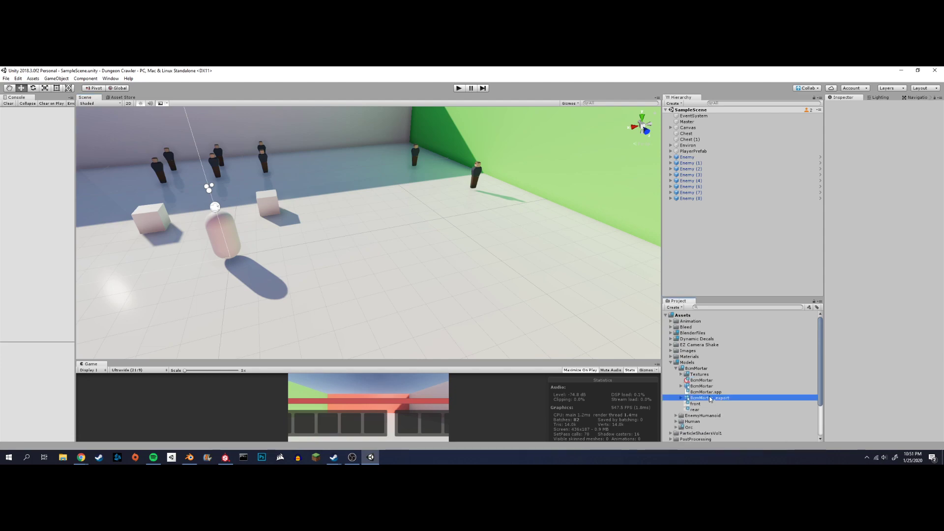
left_click(706, 386)
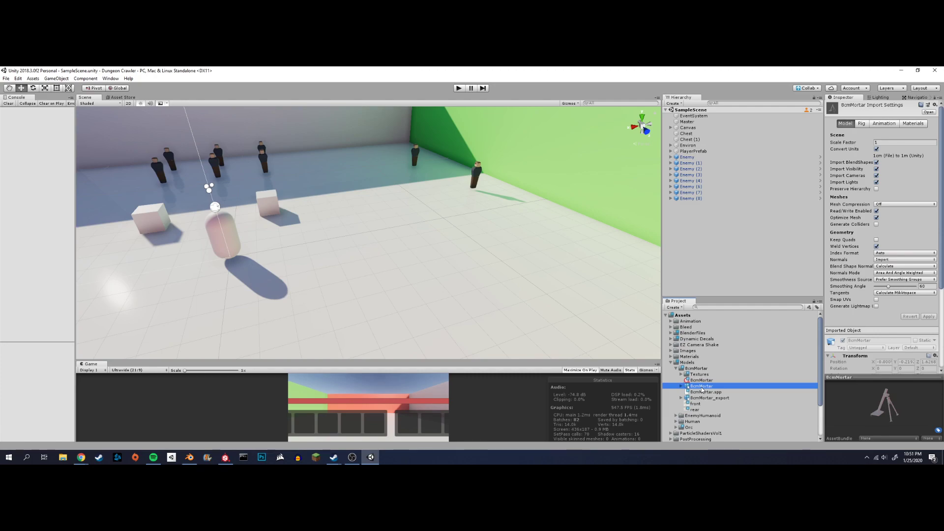
left_click(681, 386)
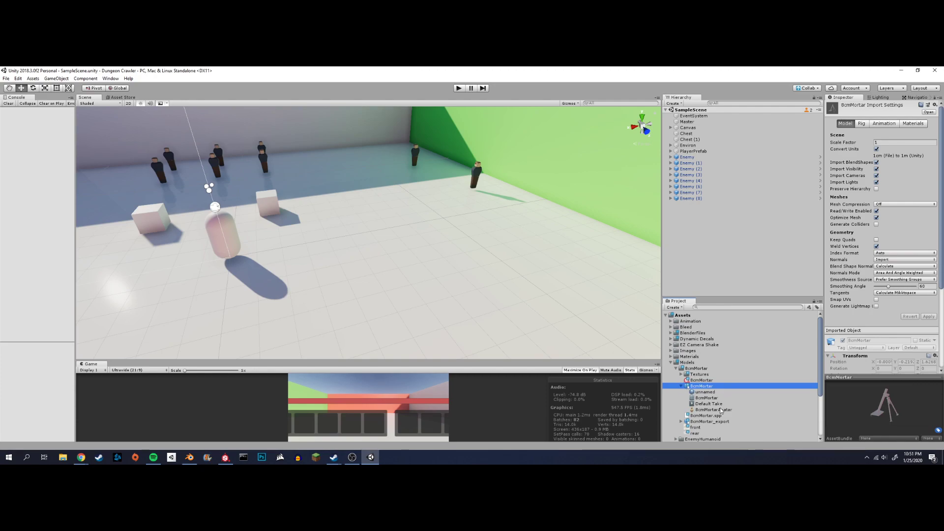
left_click(682, 421)
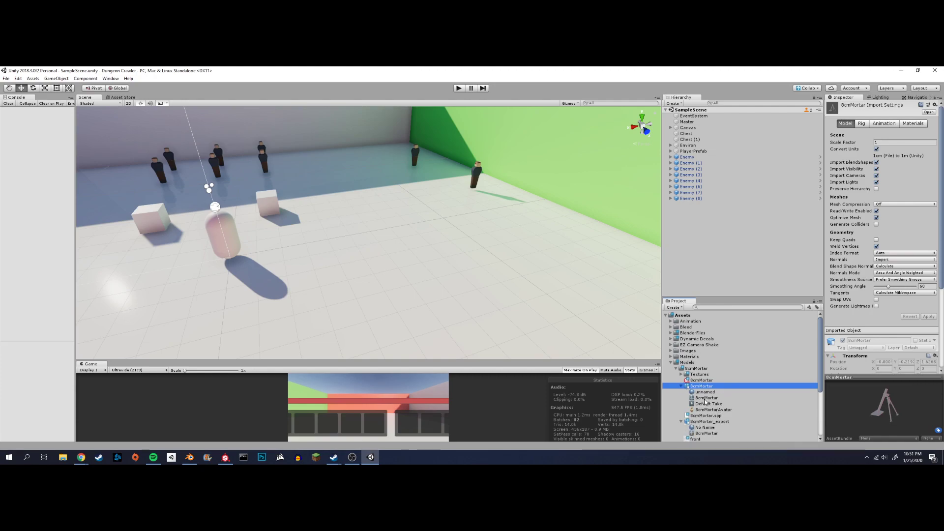
left_click(707, 403)
left_click(710, 410)
left_click(712, 404)
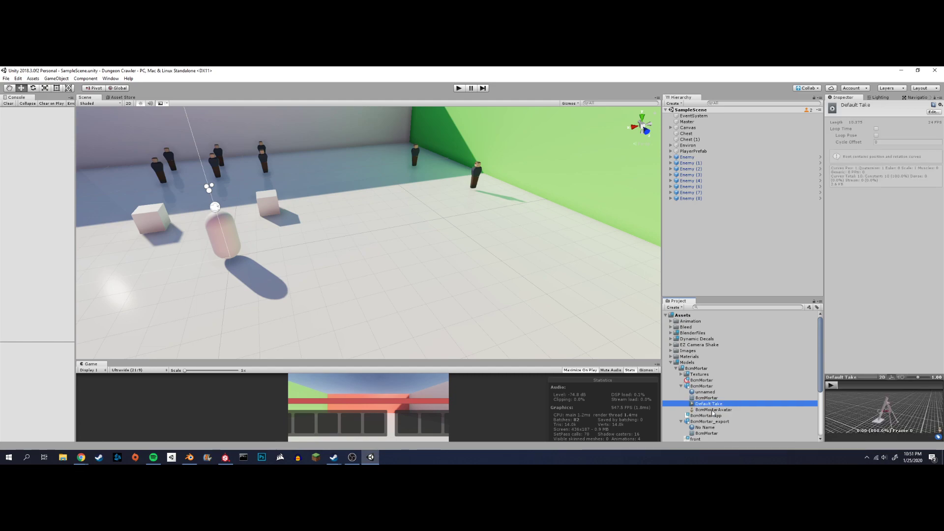
left_click(712, 410)
left_click(698, 386)
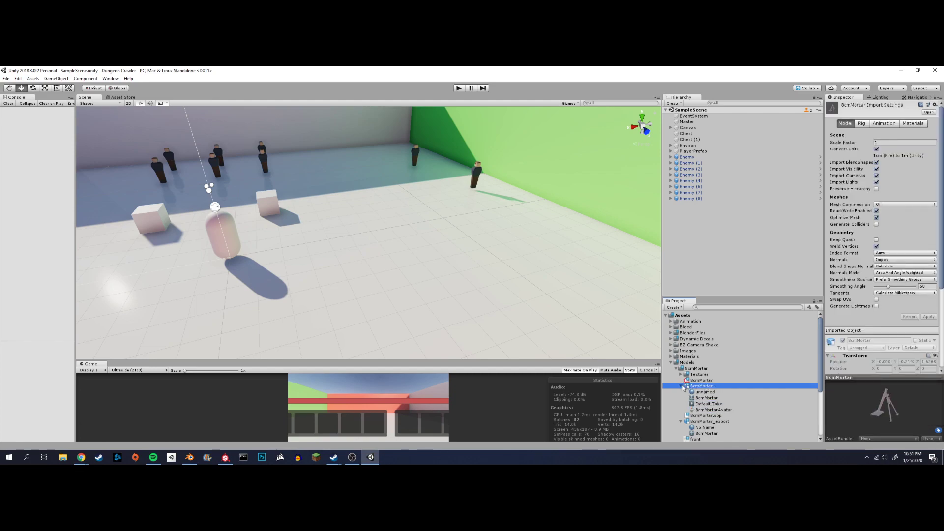
left_click(682, 387)
left_click(699, 399)
left_click(682, 398)
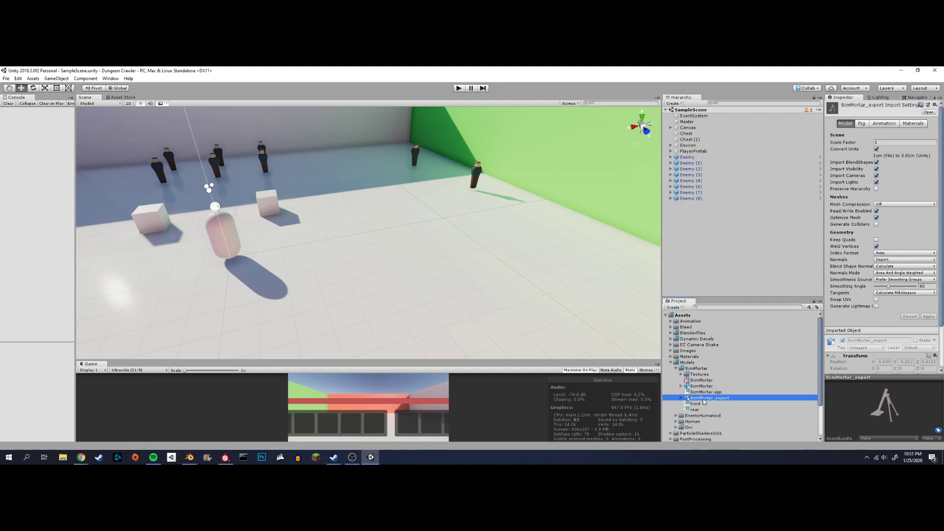
Step: Place the 8cmMortar_export model in the scene on the open floor near the player capsule
left_click_drag(703, 399, 608, 341)
left_click_drag(446, 283, 354, 265)
right_click_drag(546, 261, 568, 267)
key("w")
key("s")
key("w")
key("s")
key("s")
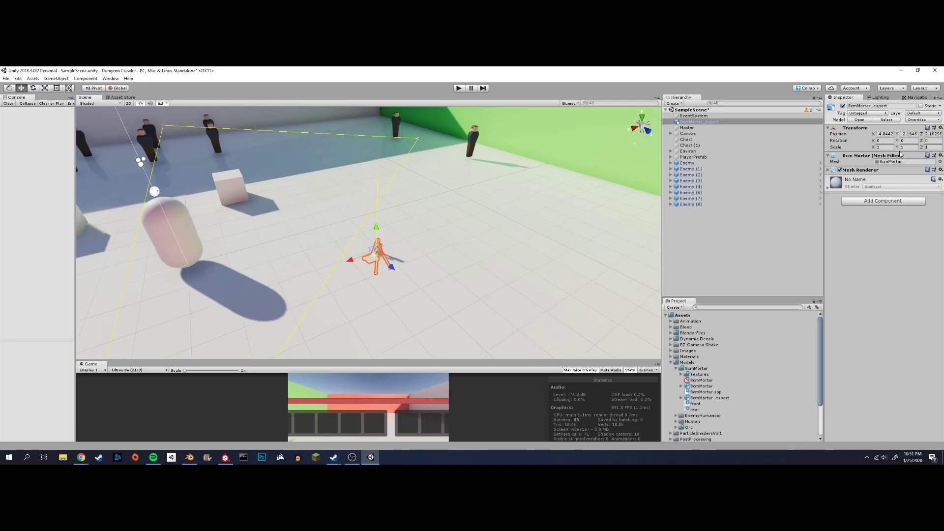
Step: Set the mortar's scale to 10 on X, Y and Z, and move it to the end of the scene hierarchy
type("0")
key("Tab")
type("1010")
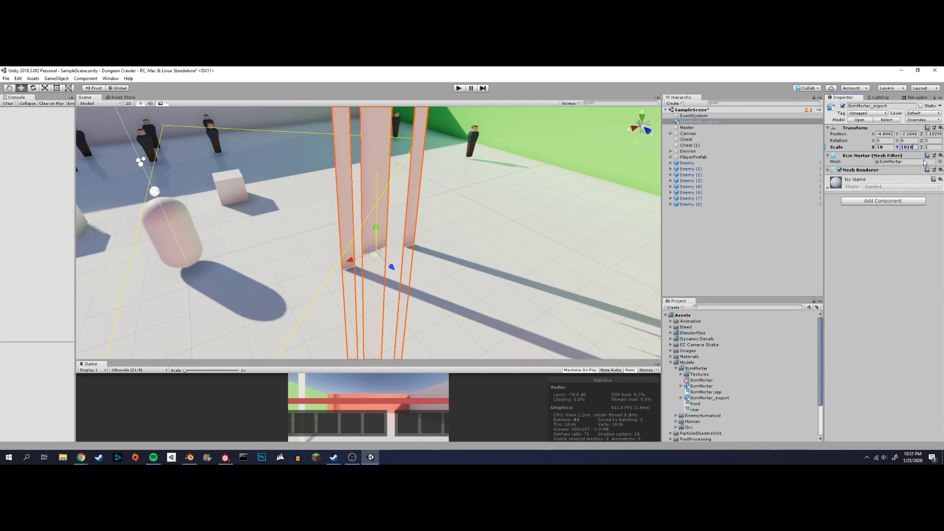
key("BackSpace")
key("BackSpace")
key("BackSpace")
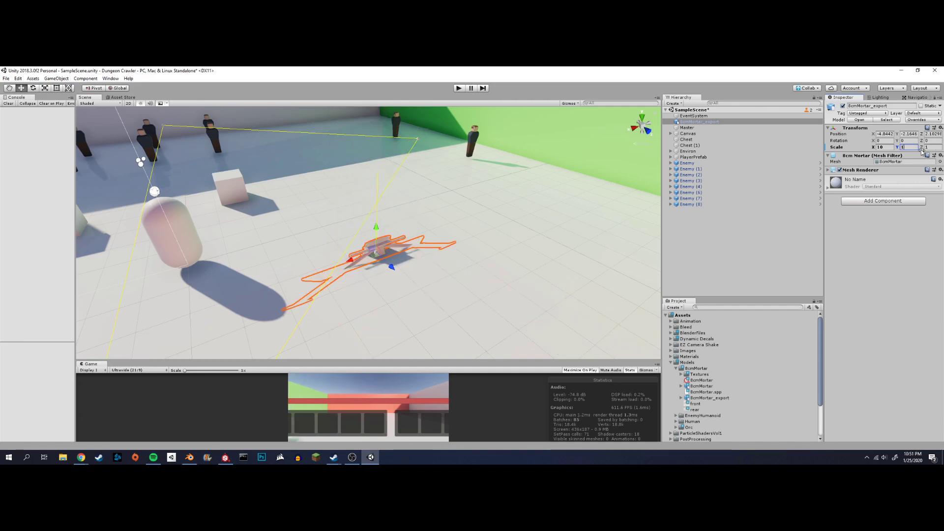
type("0")
left_click(932, 148)
type("10")
key("s")
right_click_drag(499, 255, 484, 267)
key("w")
left_click_drag(714, 122, 745, 253)
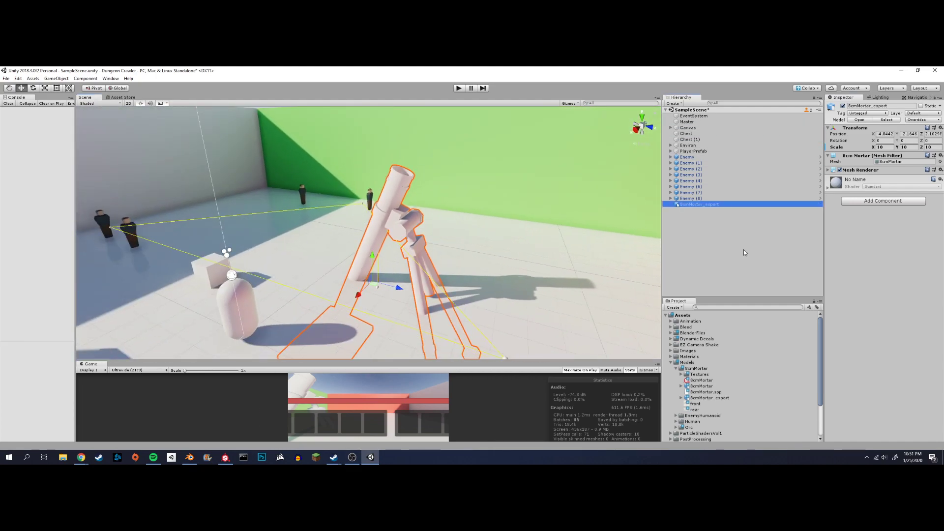
Step: Scale the mortar down uniformly to about 2.54 on all axes
left_click(45, 88)
left_click_drag(374, 285, 356, 294)
right_click_drag(358, 295, 374, 278)
key("w")
key("s")
left_click_drag(343, 266, 333, 269)
Step: Move the mortar up to a Y position of about 1.09 so it rests on the floor
left_click(21, 89)
right_click_drag(391, 268, 388, 290)
key("w")
left_click_drag(365, 229, 376, 185)
right_click_drag(380, 243, 382, 217)
key("w")
key("s")
left_click_drag(392, 142, 394, 146)
key("s")
right_click_drag(382, 272, 476, 276)
key("s")
Step: Rotate the mortar about its vertical axis and deselect it
left_click(34, 89)
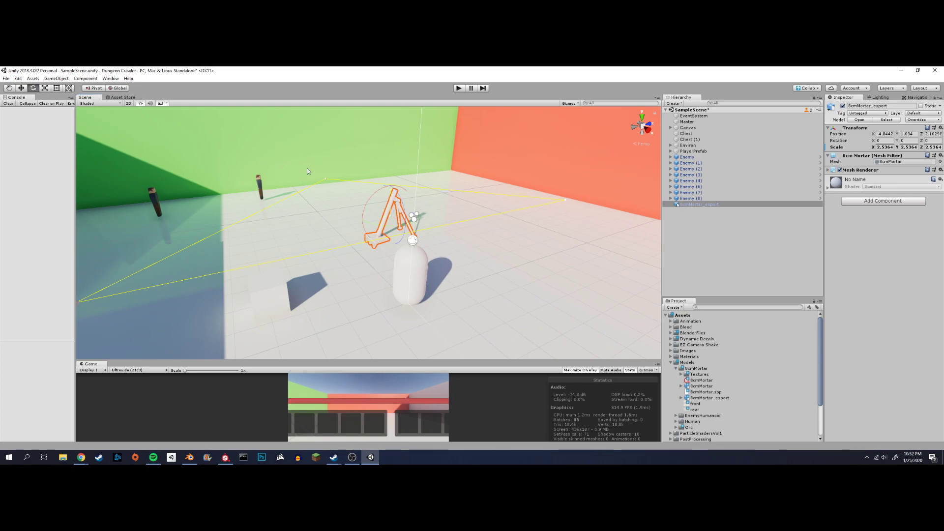
left_click_drag(387, 224, 320, 229)
left_click(757, 254)
right_click_drag(467, 263, 722, 281)
key("w")
key("a")
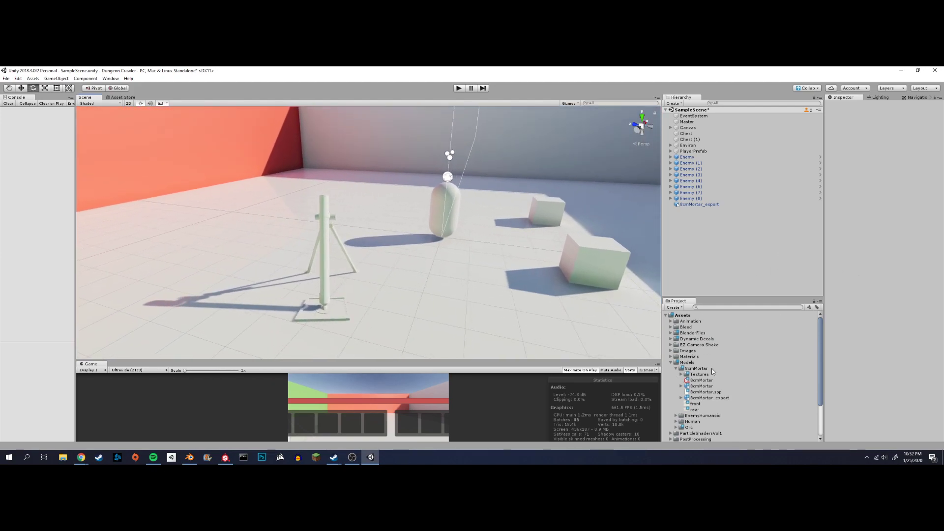
Step: Apply the 8cmMortar material from the Textures folder to the mortar in the scene
double_click(693, 375)
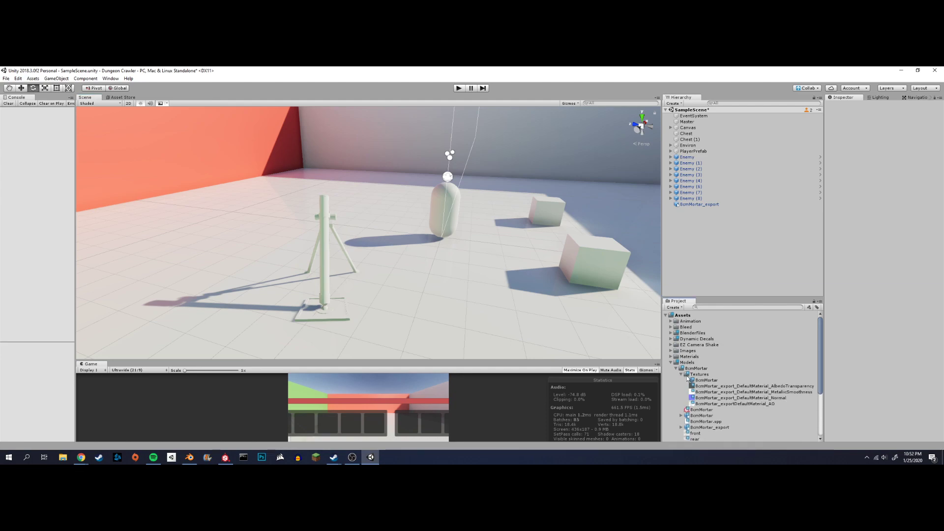
left_click(716, 380)
right_click_drag(495, 299, 412, 268)
left_click_drag(708, 381, 498, 261)
Step: Examine the textured mortar in the scene up close, from its base plate to the barrel and bipod
left_click_drag(308, 142, 376, 311)
mouse_move(376, 311)
left_mouse_down("alt")
mouse_move(371, 300)
mouse_move(489, 288)
mouse_move(653, 293)
left_mouse_up("alt")
mouse_move(386, 269)
left_mouse_down("alt")
mouse_move(500, 255)
mouse_move(490, 246)
mouse_move(252, 269)
left_mouse_up("alt")
right_click_drag(251, 270, 254, 275)
key("w")
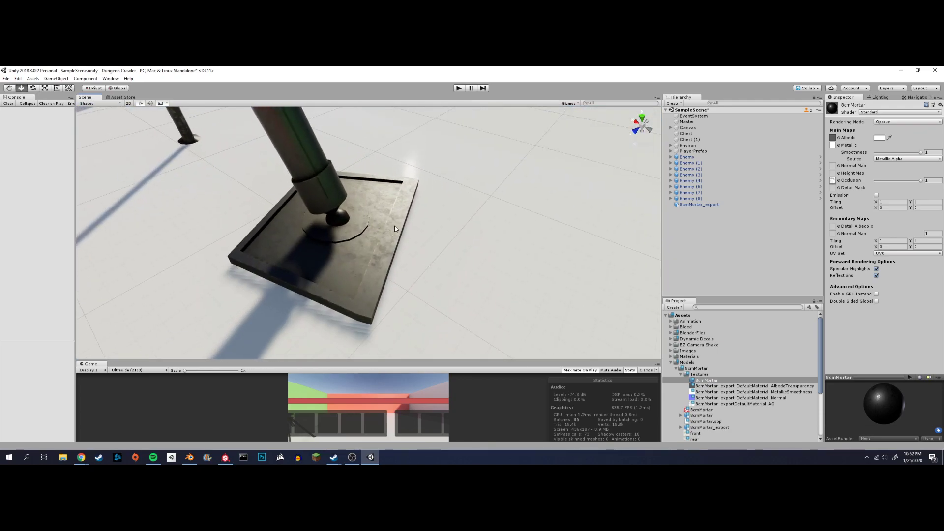
right_click_drag(393, 228, 223, 221)
scroll(467, 246, "down", 5)
scroll(467, 244, "up", 5)
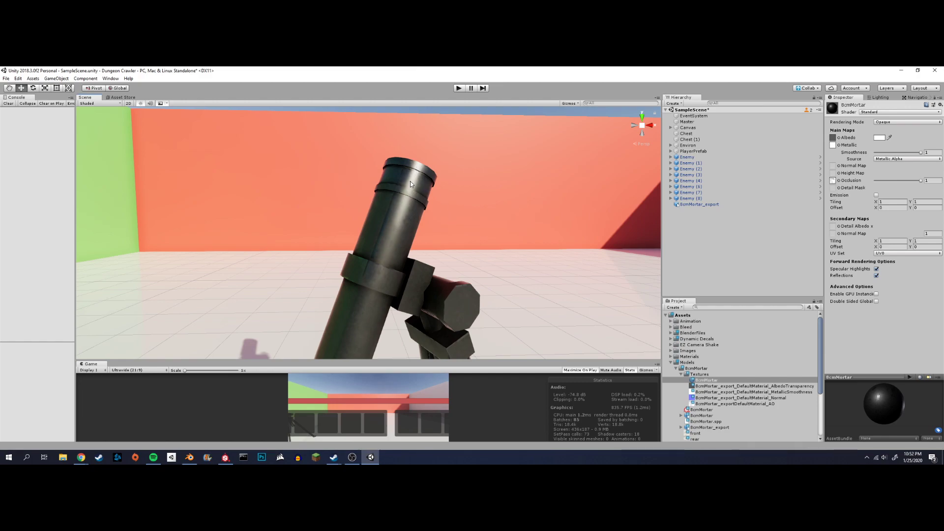
right_click_drag(461, 274, 545, 302)
key("s")
key("w")
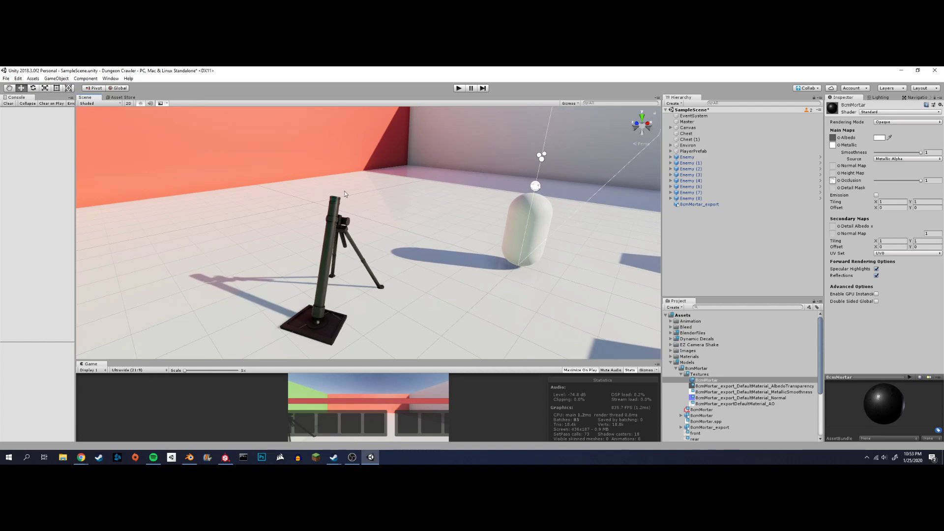
Step: Run the game, walk around the mortar to inspect its bipod, barrel and base plate from all sides, and stop playing
left_click(456, 88)
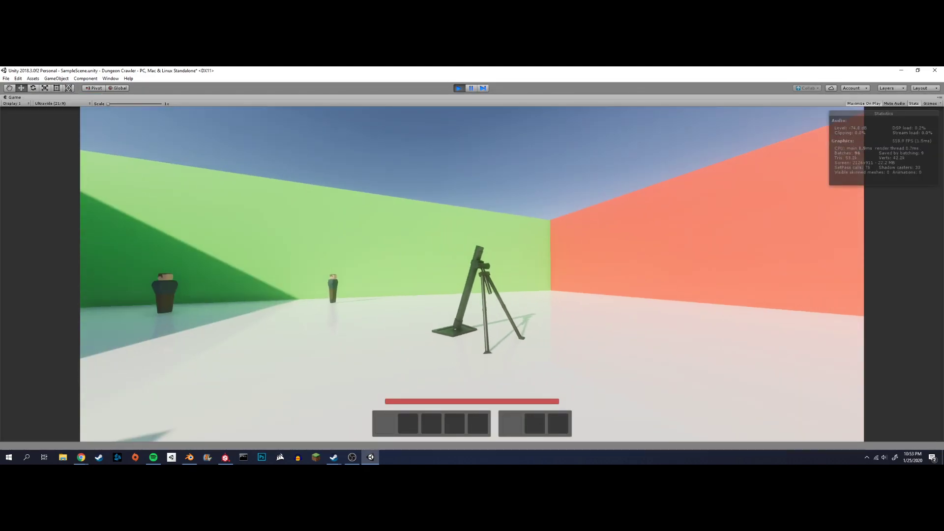
key("w")
key("d")
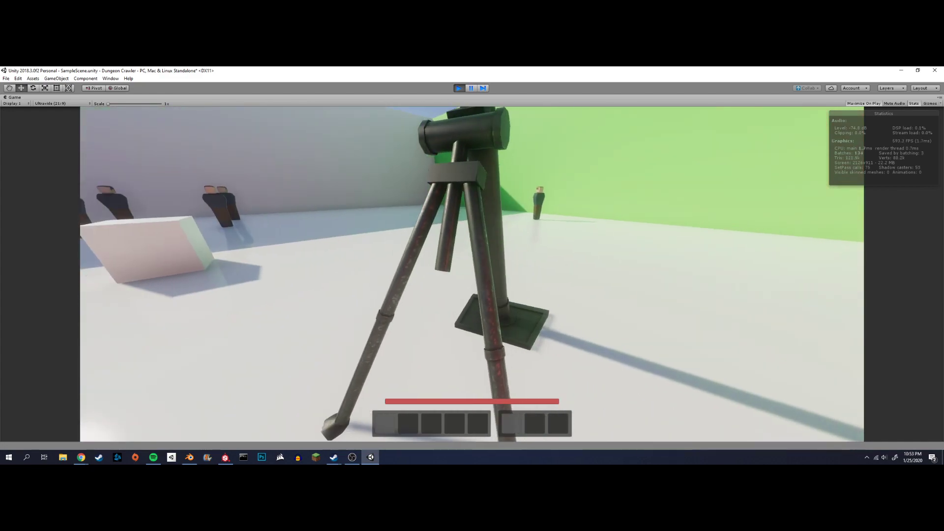
key("d")
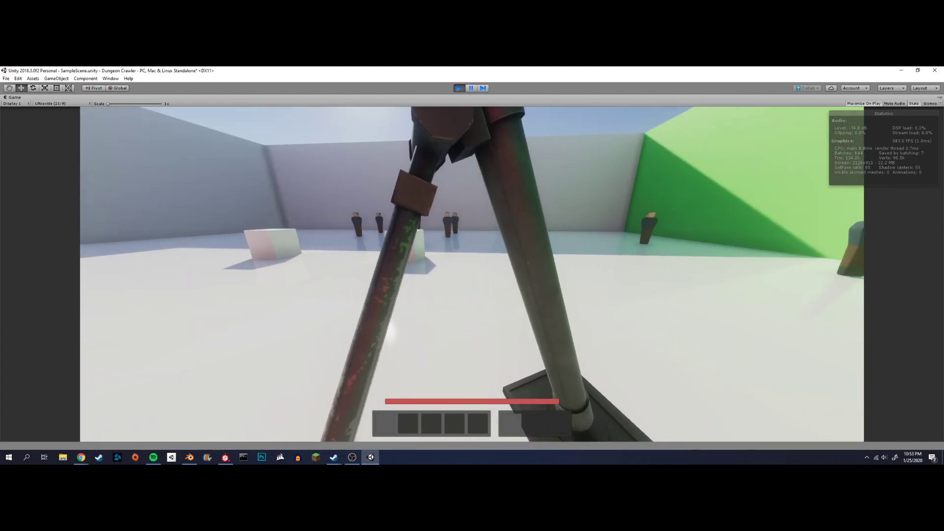
key("a")
key("w")
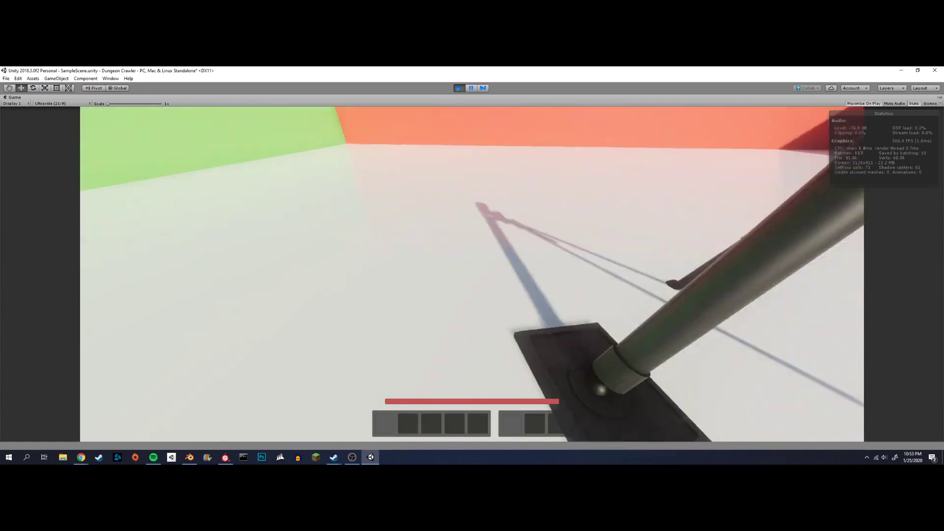
key("w")
key("d")
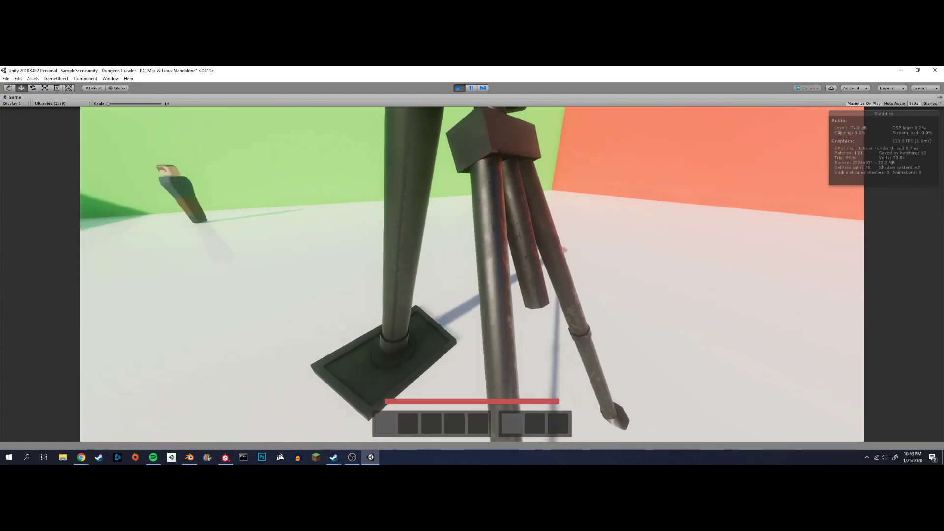
key("d")
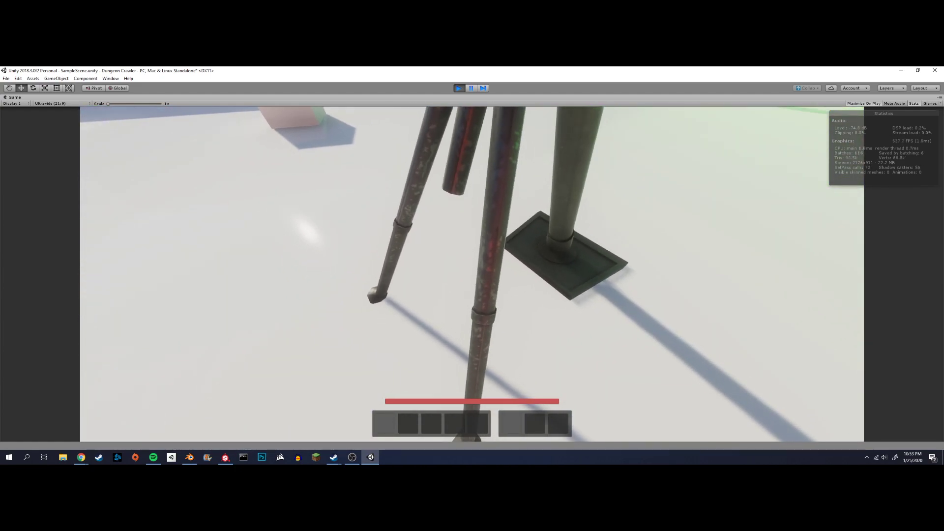
key("d")
key("d")
key("s")
key("a")
key("a")
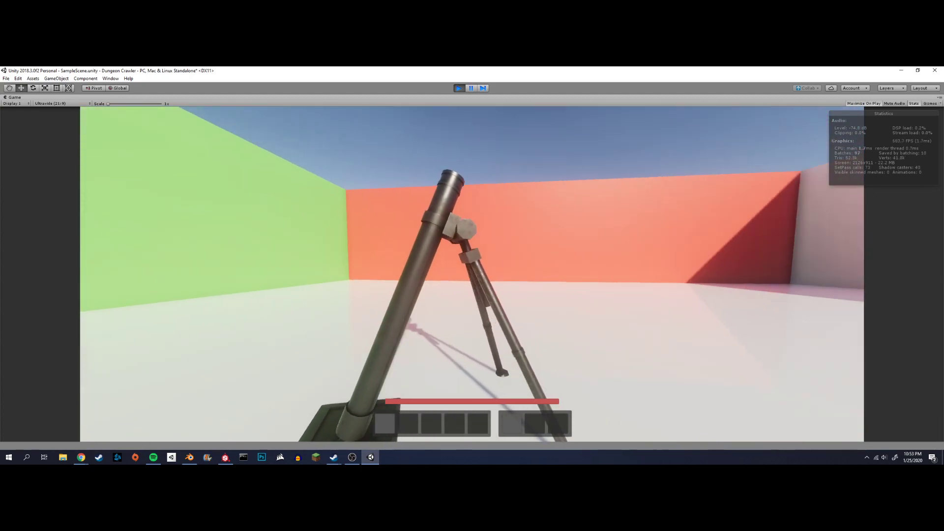
key("d")
key("space")
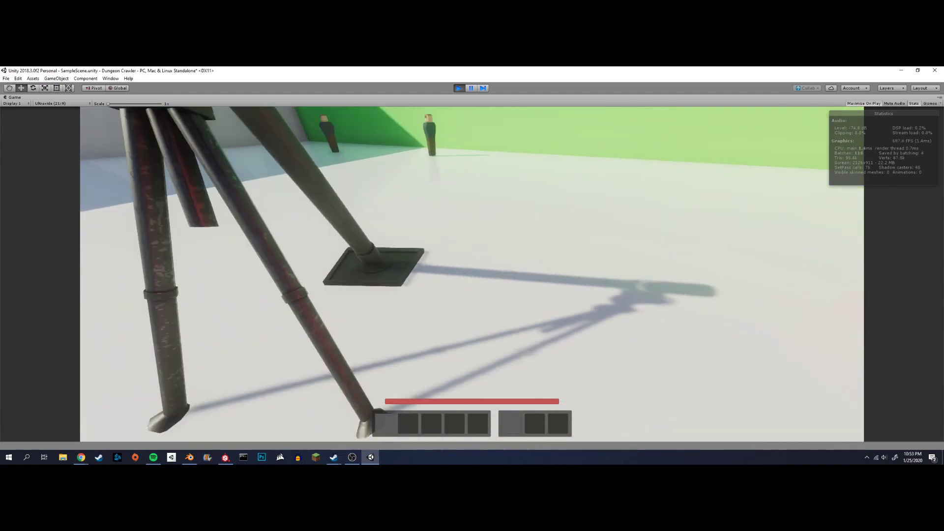
key("d")
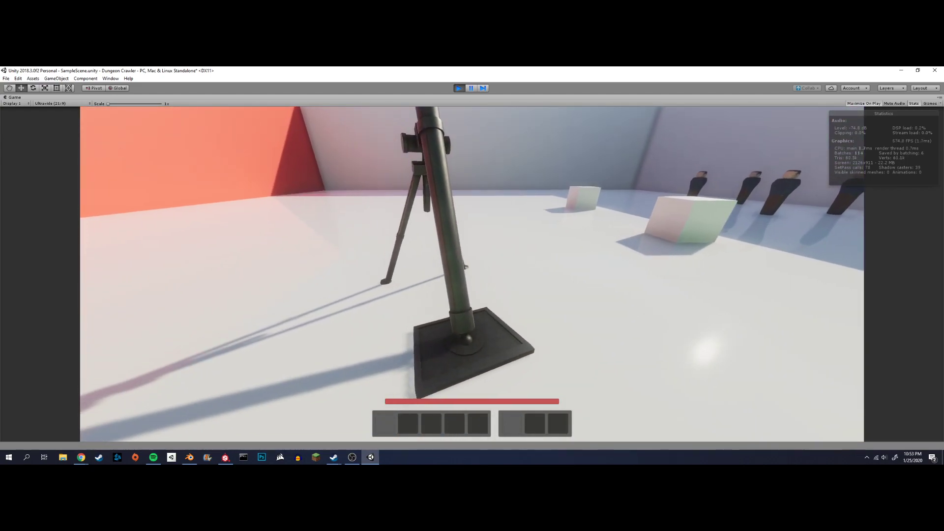
key("a")
key("a")
key("d")
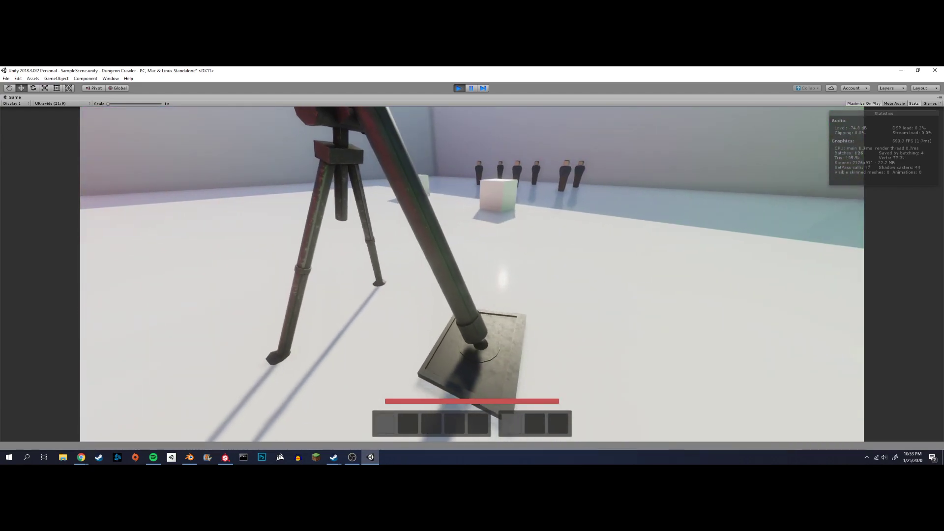
key("s")
key("w")
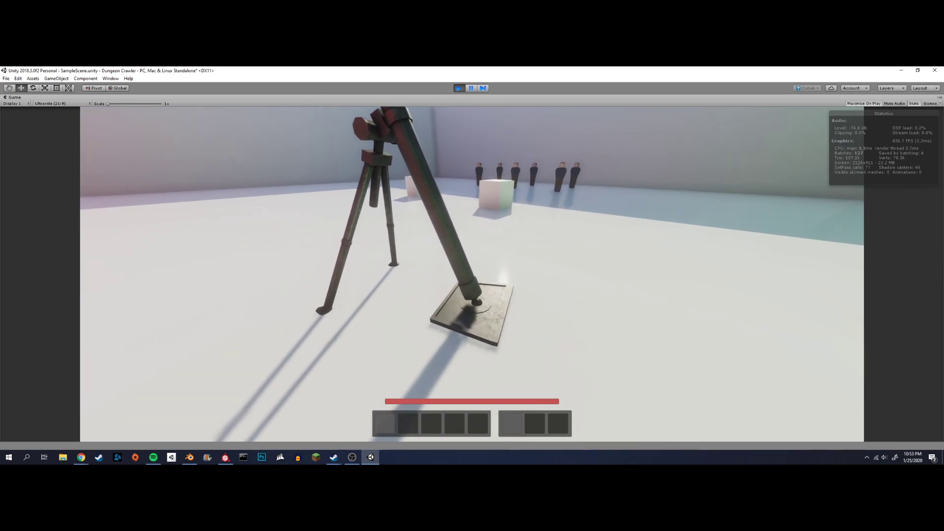
key("a")
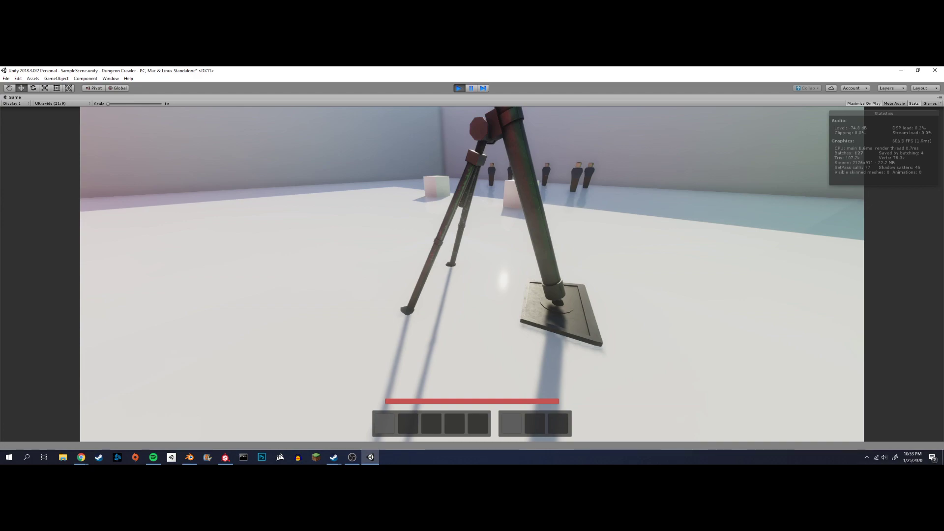
key("a")
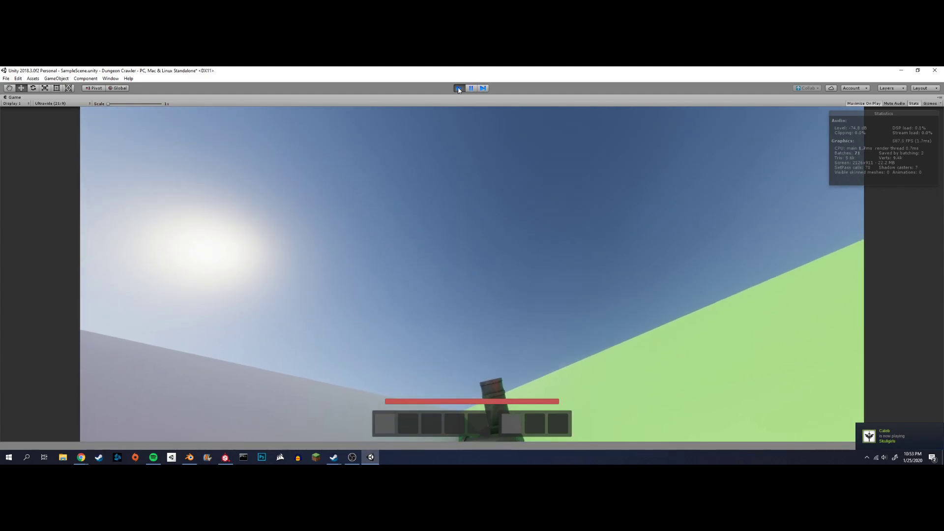
left_click(458, 88)
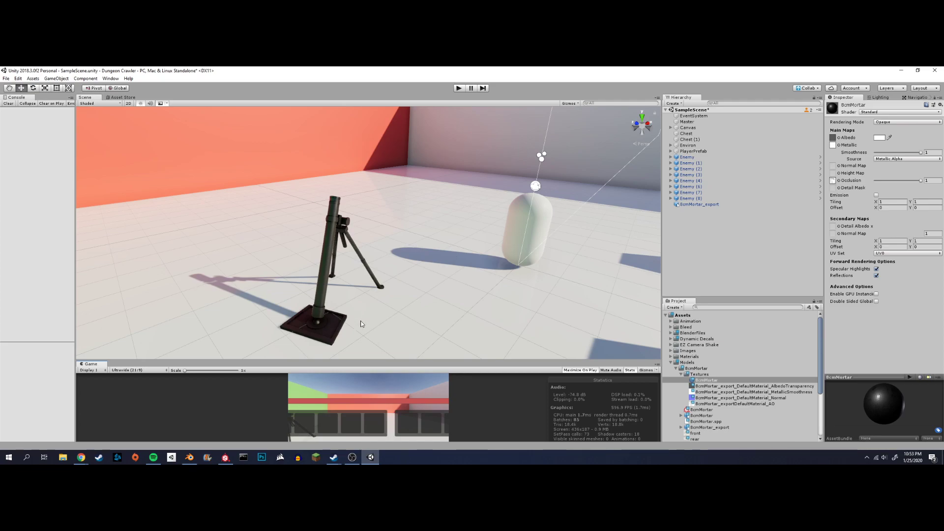
Step: Review the 8cmMortar material's albedo colour and smoothness settings, and examine the mortar in the scene from its bipod side
left_click(336, 241)
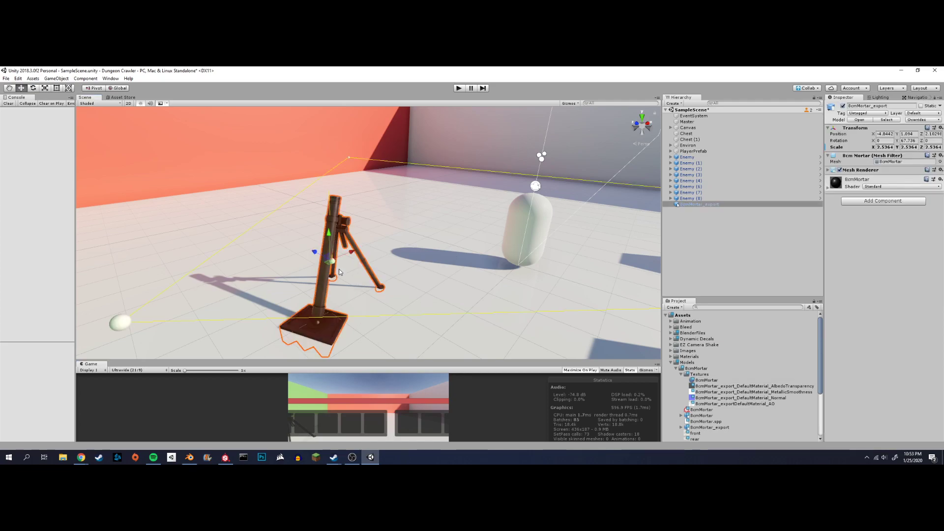
left_click_drag(351, 263, 350, 263, "alt")
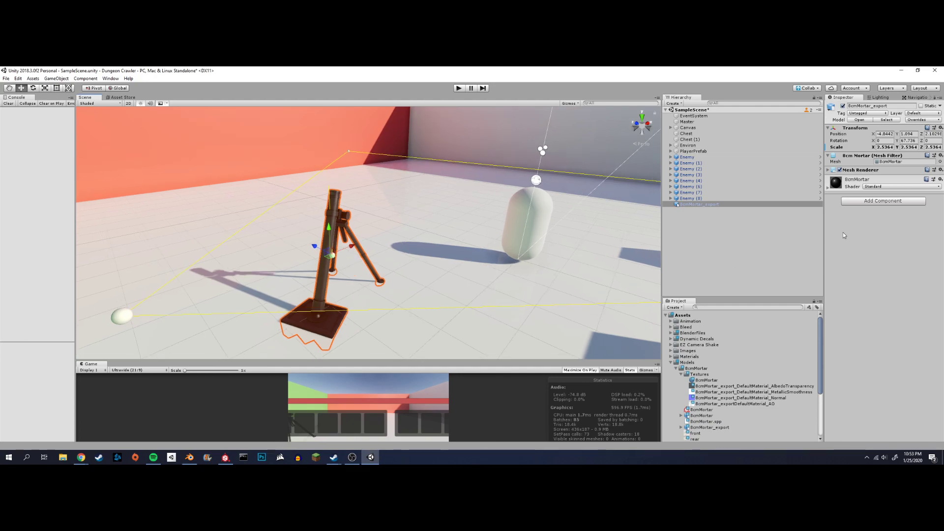
left_click(748, 259)
left_click(703, 380)
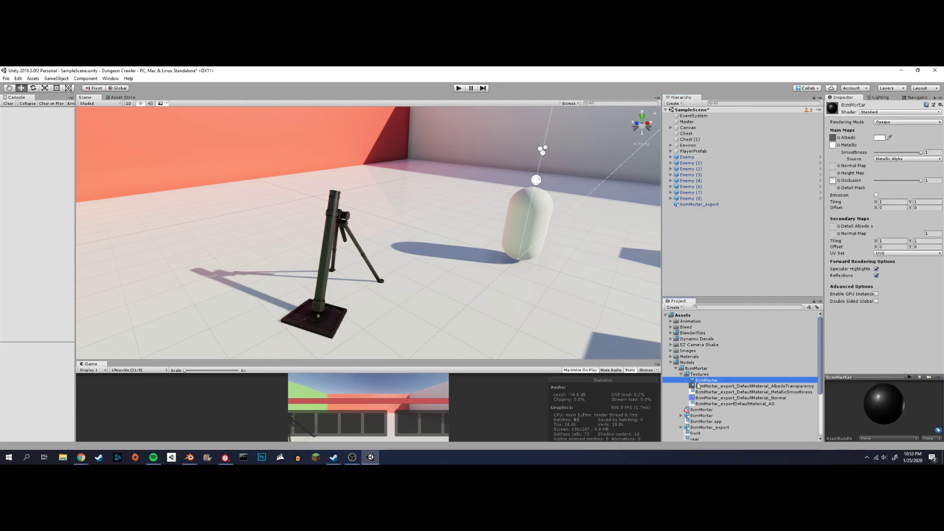
left_click(879, 138)
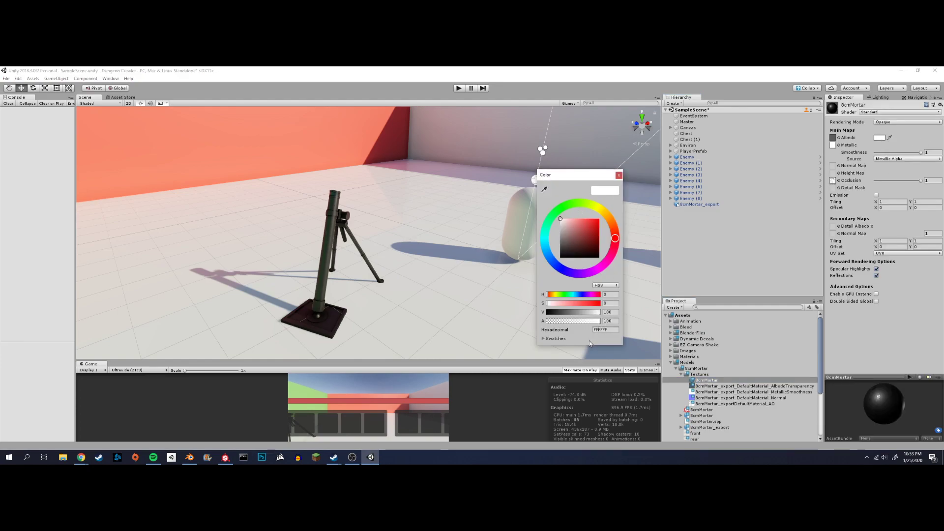
left_click(618, 175)
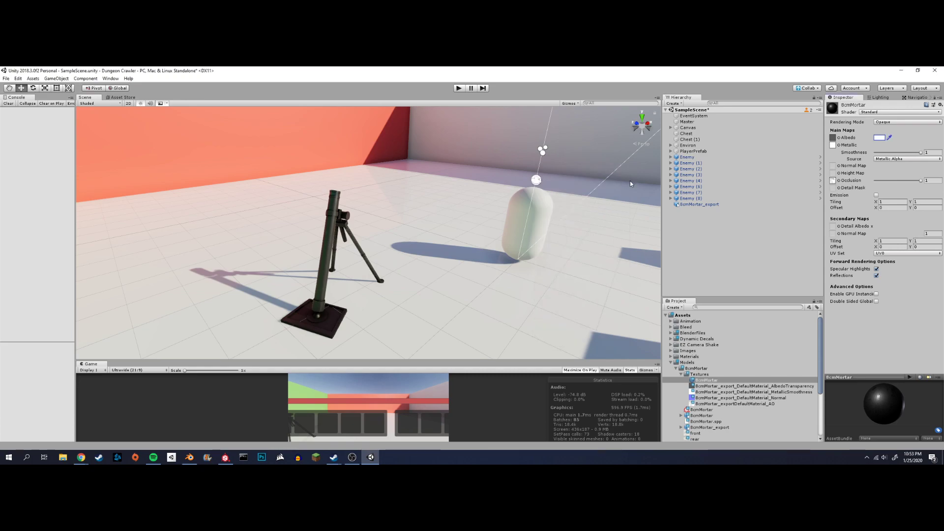
left_click(932, 152)
left_click(759, 237)
right_click_drag(406, 247, 691, 260)
key("w")
key("a")
key("a")
right_click_drag(421, 229, 440, 231)
key("d")
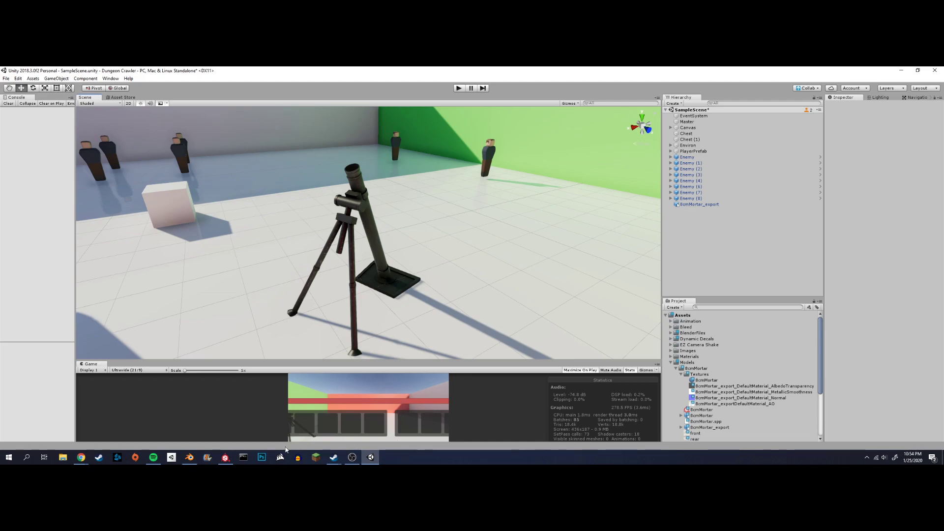
Step: Switch to Substance Painter and lighten Color 01 of the Base Metal layer to a brighter grey
left_click(225, 457)
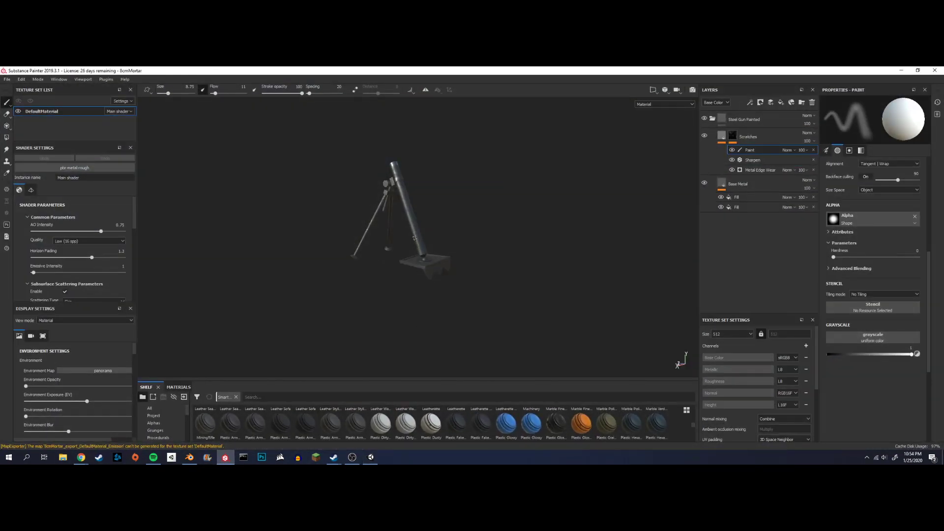
scroll(415, 241, "up", 3)
left_click(722, 121)
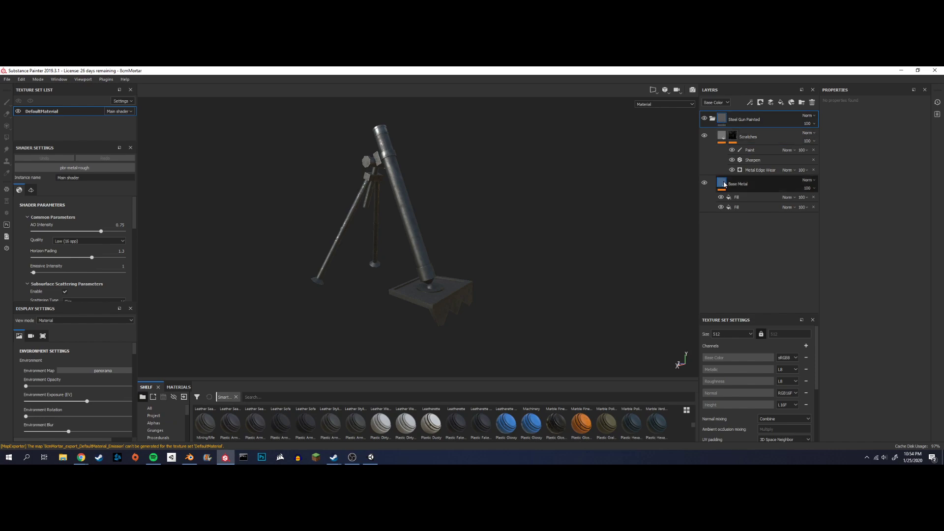
left_click(722, 186)
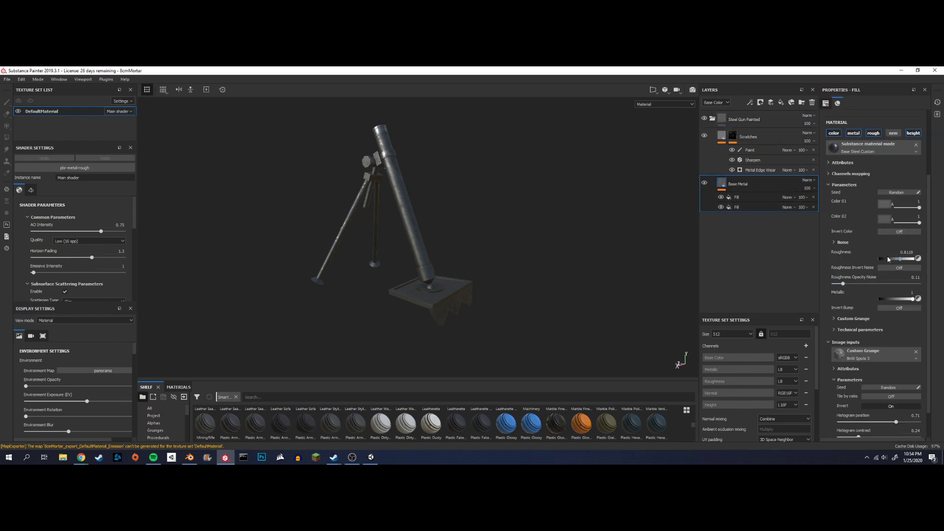
left_click(884, 204)
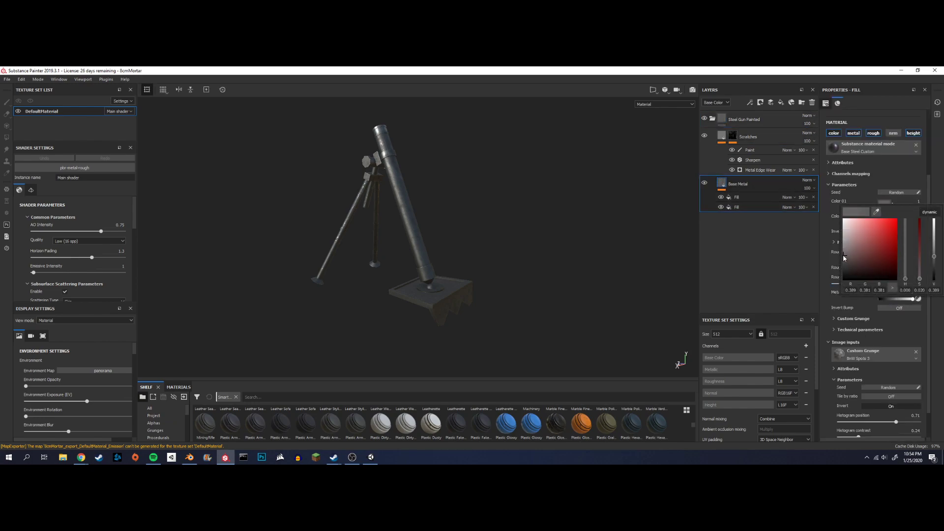
left_click_drag(844, 257, 838, 243)
left_click(766, 239)
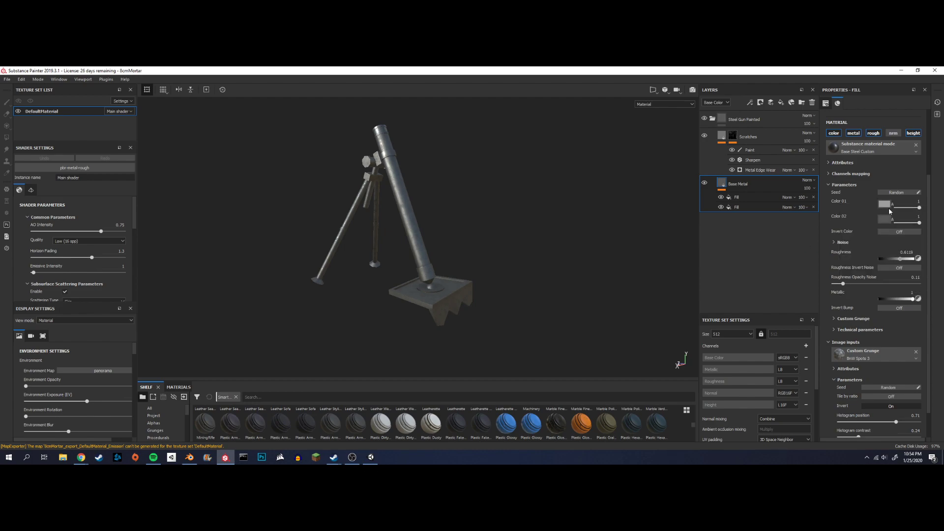
Step: Lighten Color 02 of the Base Metal layer to a neutral grey of about 0.551
left_click(884, 216)
left_click_drag(848, 280, 840, 261)
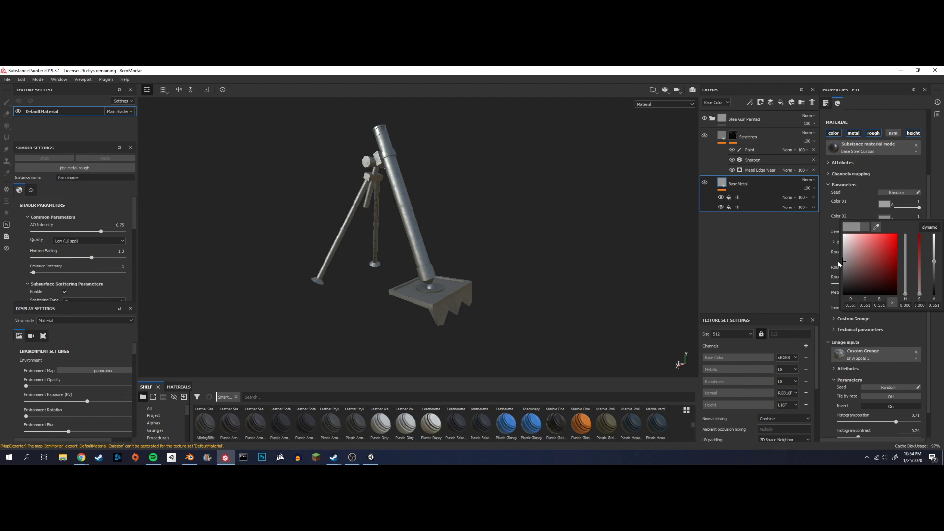
left_click(799, 255)
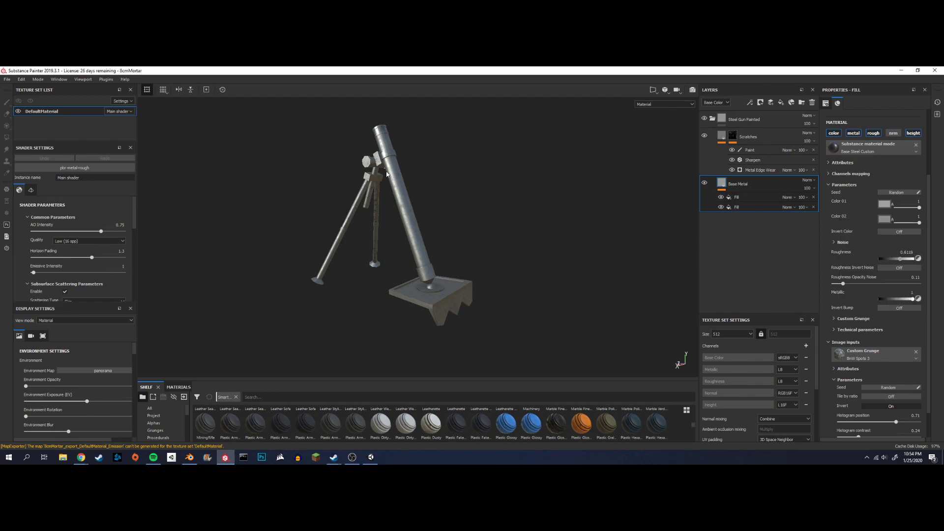
Step: Set the Base Metal layer's Roughness Opacity Noise to 0 and its Roughness to about 0.87
double_click(739, 185)
left_click_drag(844, 284, 789, 287)
left_click_drag(909, 284, 764, 281)
left_click_drag(898, 263, 910, 259)
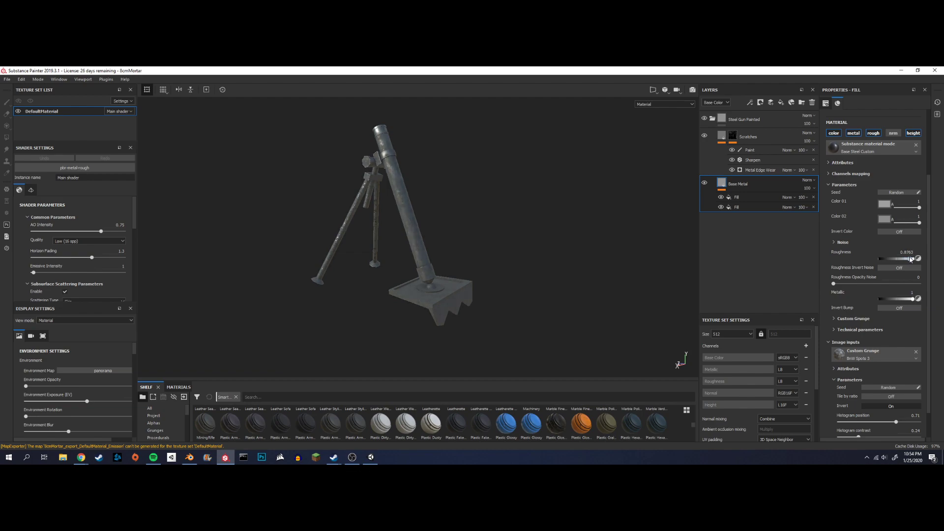
Step: Paint the ball joint between the barrel and base plate with the Scratches layer's Paint effect, and check it from several angles
mouse_move(509, 224)
left_mouse_down("alt")
mouse_move(489, 219)
mouse_move(530, 245)
mouse_move(508, 219)
left_mouse_up("alt")
scroll(372, 238, "up", 3)
left_click_drag(372, 239, 386, 158, "alt")
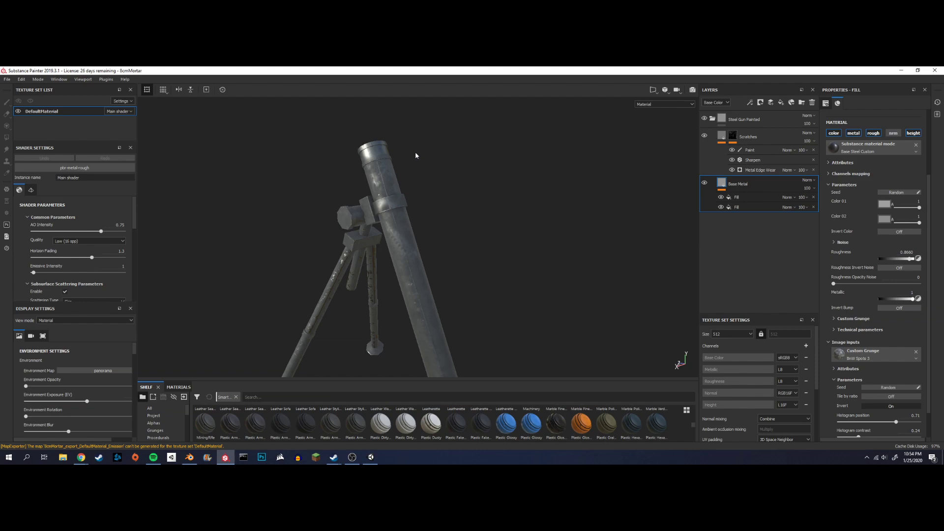
left_click_drag(427, 139, 416, 228, "alt")
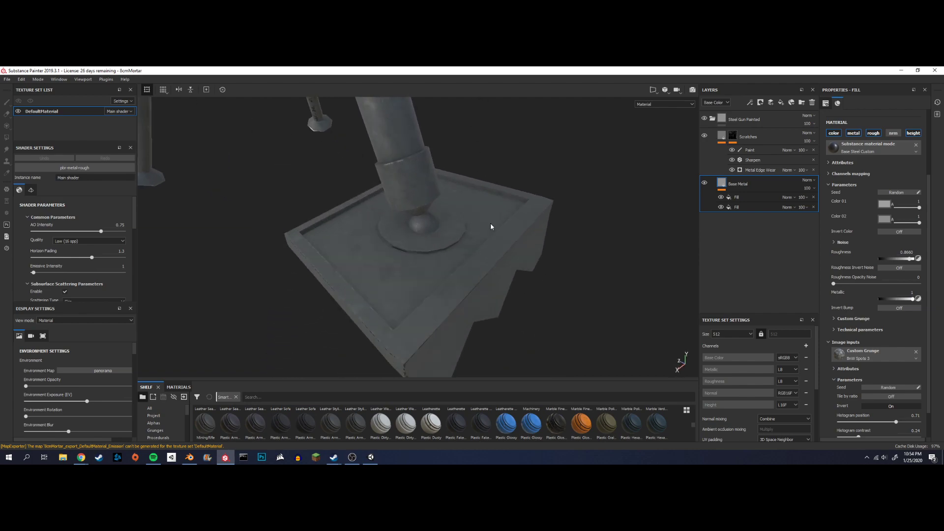
left_click(749, 150)
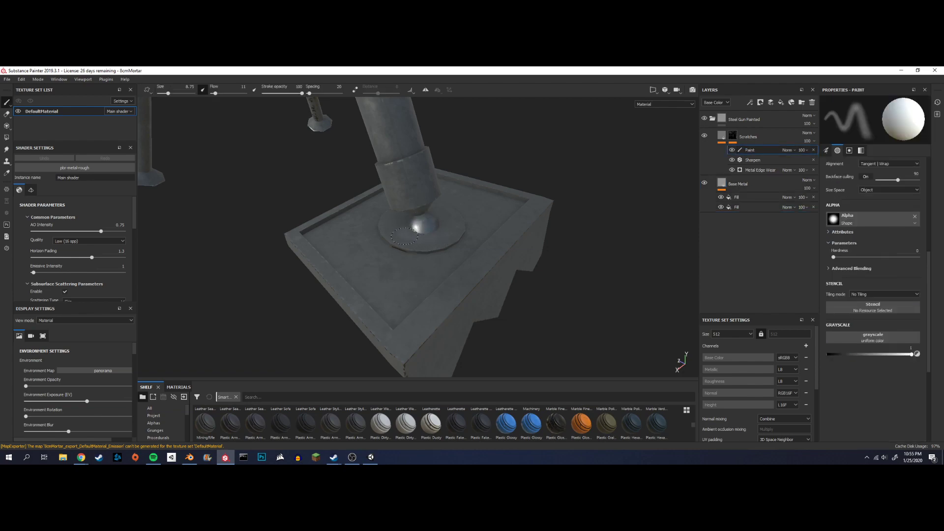
mouse_move(457, 223)
left_mouse_down("alt")
mouse_move(293, 244)
mouse_move(212, 243)
left_mouse_up("alt")
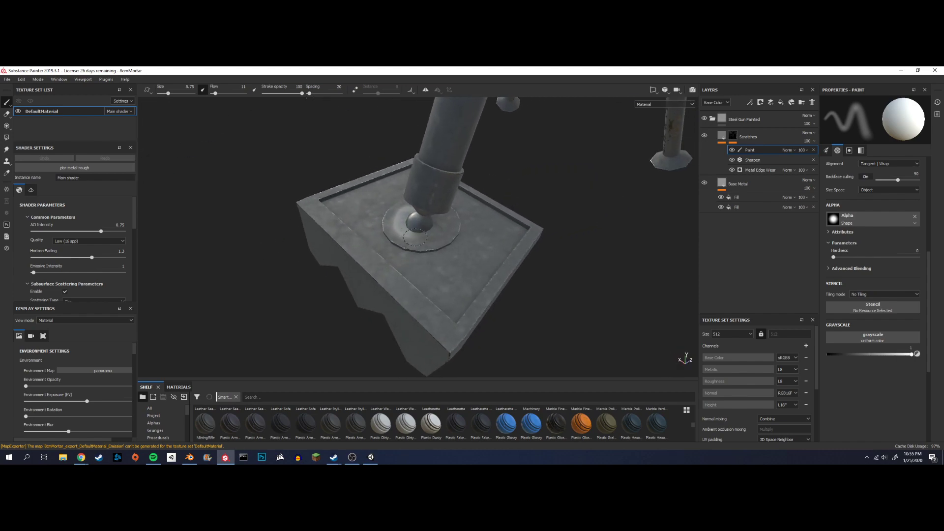
mouse_move(419, 222)
left_mouse_down("alt")
mouse_move(323, 227)
mouse_move(551, 253)
mouse_move(530, 211)
mouse_move(463, 269)
left_mouse_up("alt")
scroll(463, 270, "up", 3)
mouse_move(460, 214)
left_mouse_down("alt")
mouse_move(476, 246)
mouse_move(597, 226)
mouse_move(573, 275)
mouse_move(492, 202)
mouse_move(613, 217)
mouse_move(552, 210)
mouse_move(447, 274)
mouse_move(506, 249)
mouse_move(445, 236)
left_mouse_up("alt")
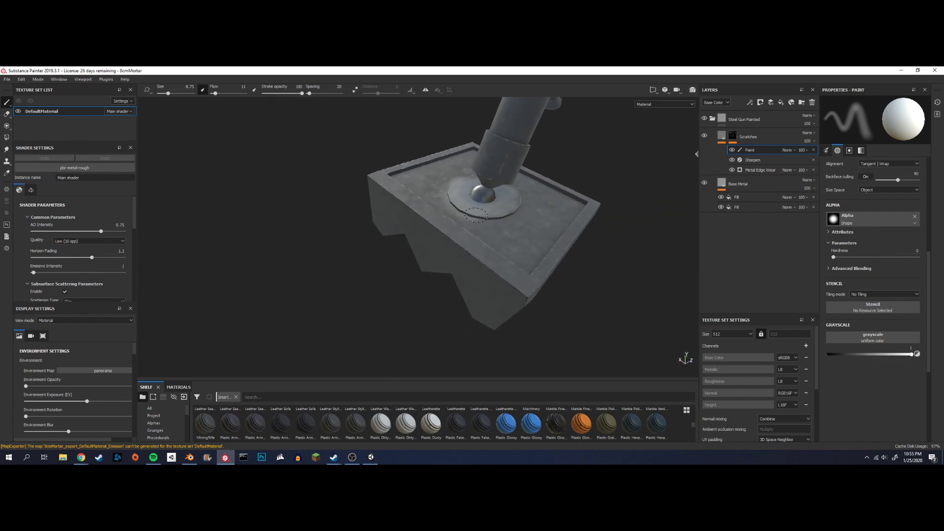
left_click_drag(568, 200, 375, 289, "alt")
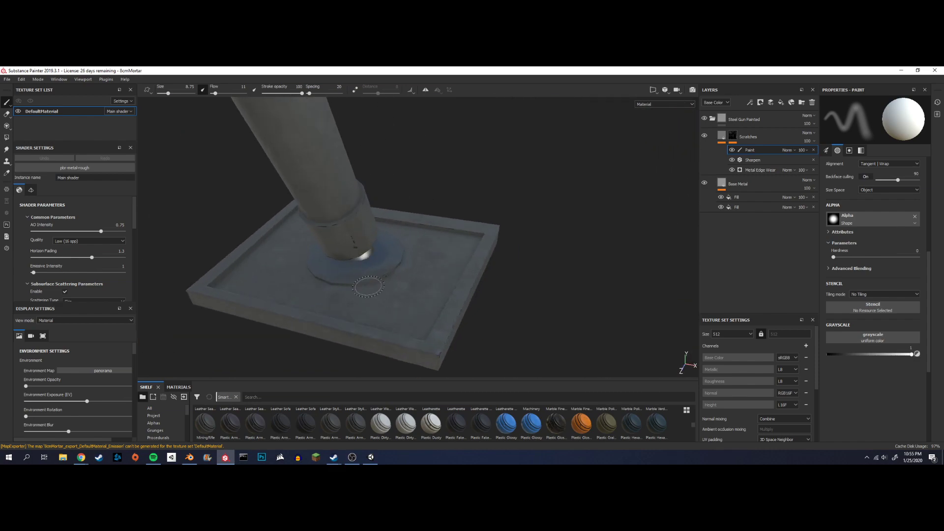
mouse_move(391, 255)
left_mouse_down("alt")
mouse_move(496, 228)
mouse_move(480, 206)
mouse_move(524, 204)
mouse_move(460, 184)
left_mouse_up("alt")
mouse_move(447, 216)
left_mouse_down("alt")
mouse_move(425, 235)
mouse_move(438, 241)
mouse_move(407, 290)
mouse_move(490, 326)
mouse_move(639, 241)
mouse_move(489, 274)
mouse_move(497, 265)
left_mouse_up("alt")
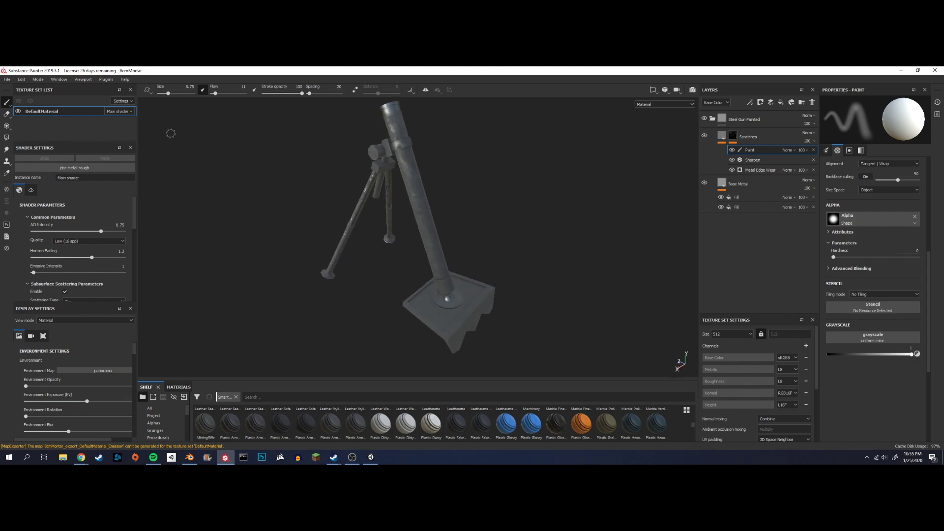
Step: Open the texture export settings for the mortar project
left_click(7, 80)
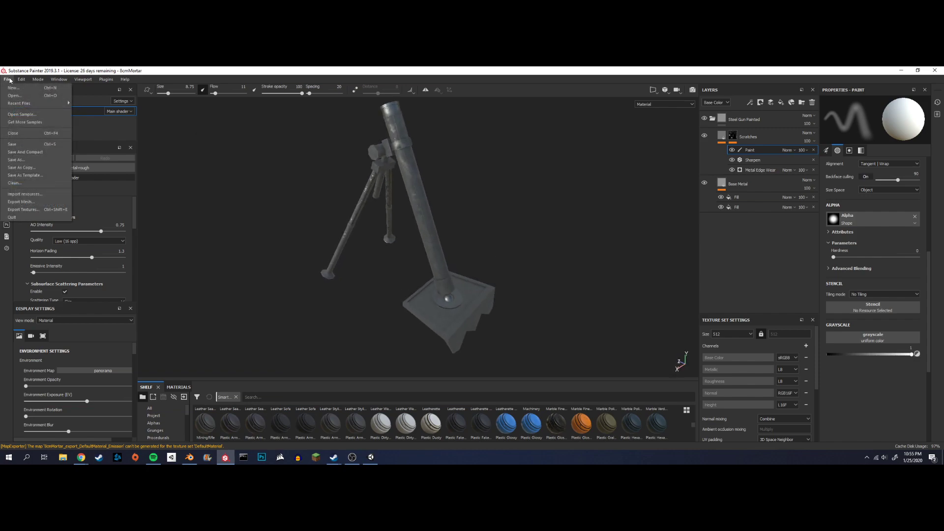
mouse_move(8, 78)
left_click(29, 210)
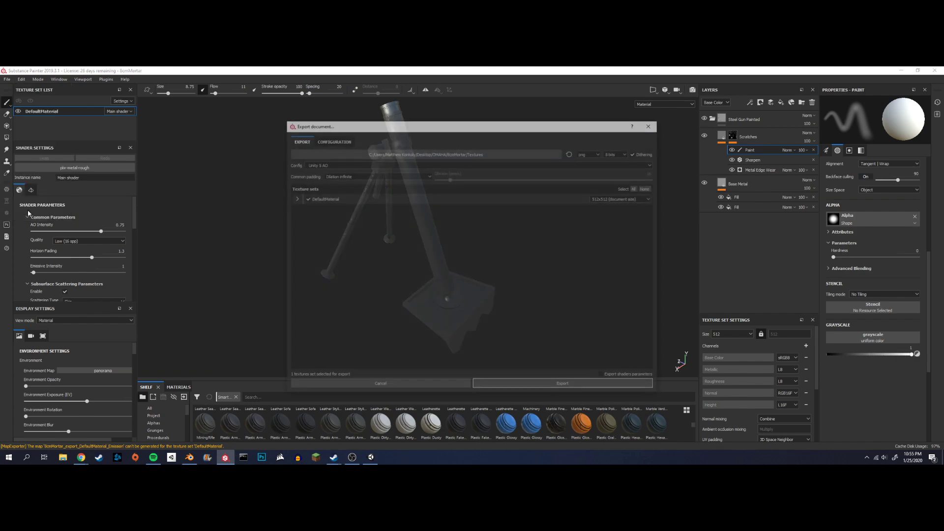
Step: Reselect the Textures folder inside OMAHA's 8cmMortar folder on the Desktop as the export destination
left_click(454, 153)
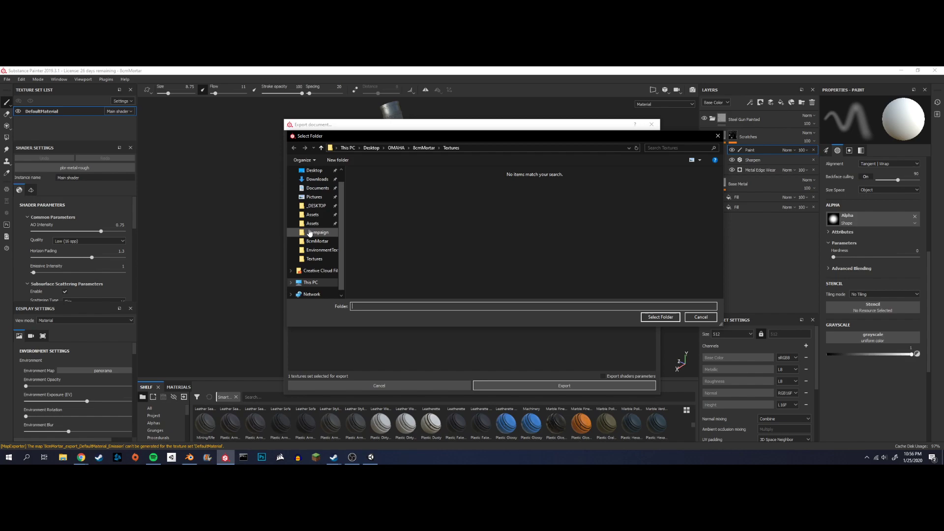
scroll(304, 234, "up", 1)
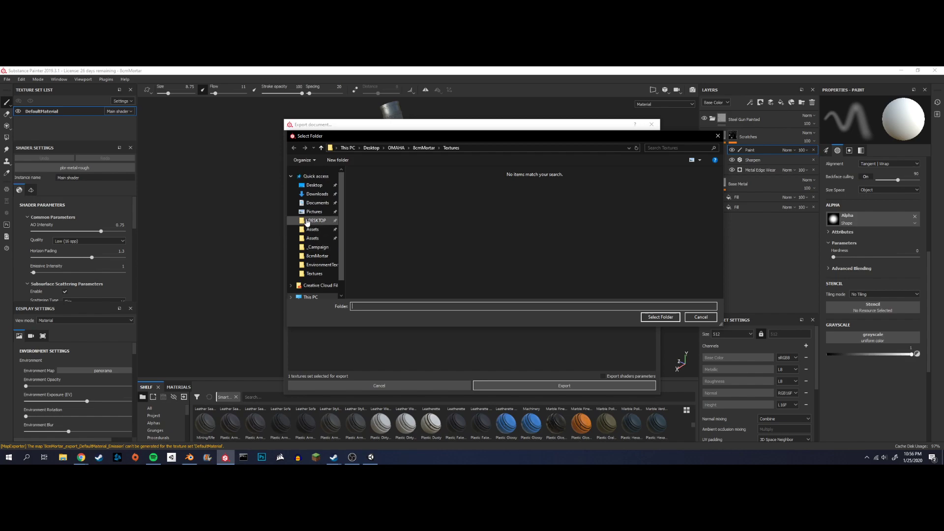
left_click(659, 317)
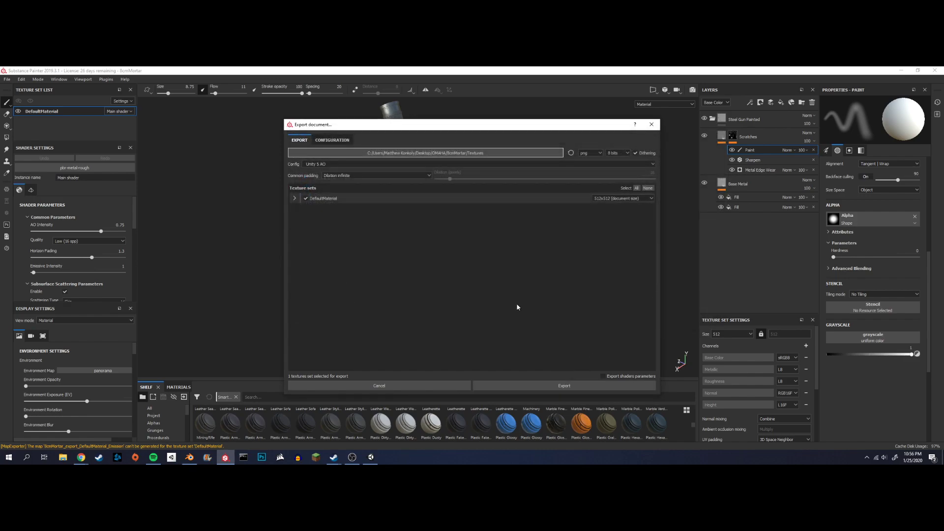
left_click(467, 153)
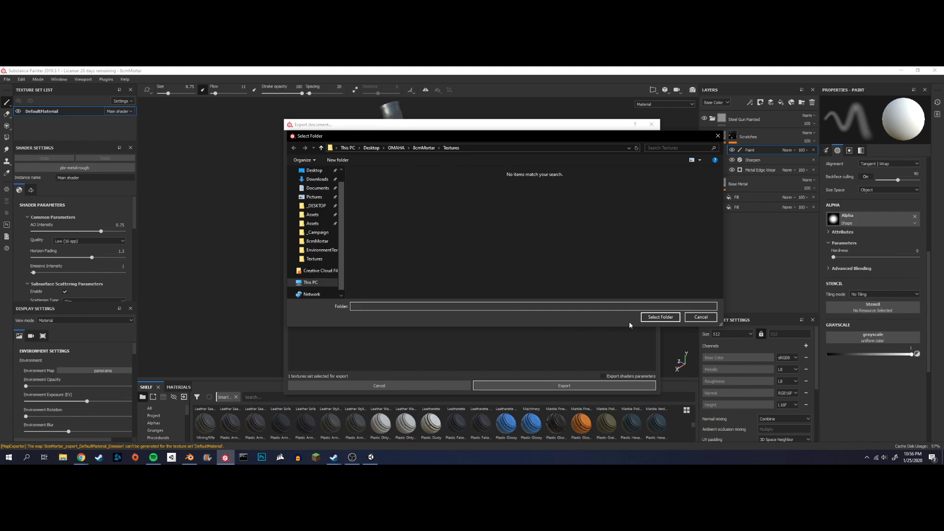
left_click(660, 317)
Step: Switch to Unity, reveal the Models asset folder in File Explorer, and copy the shown folder's address
left_click(370, 458)
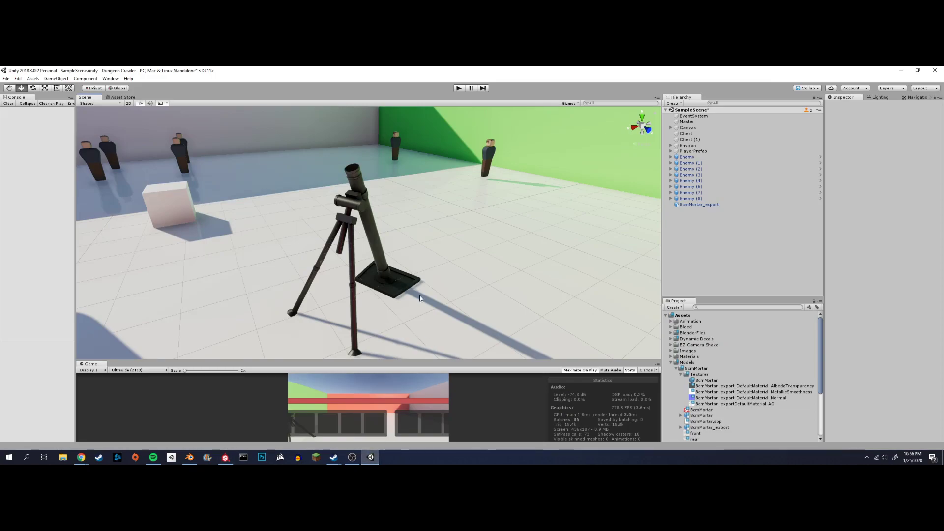
left_click(694, 363)
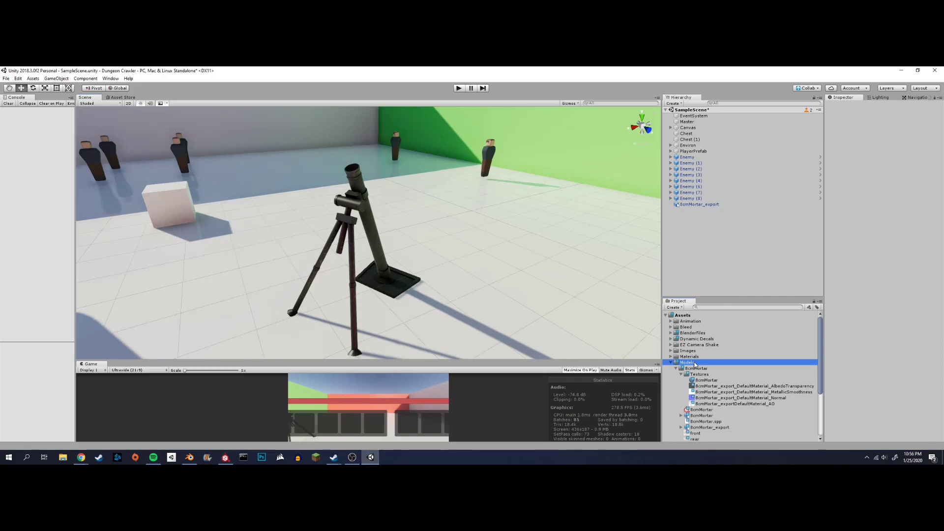
right_click(694, 363)
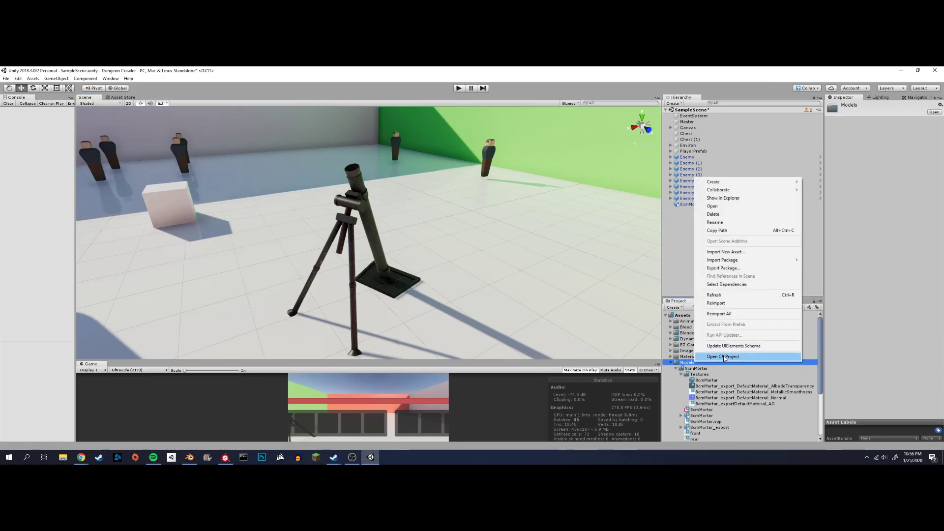
left_click(742, 199)
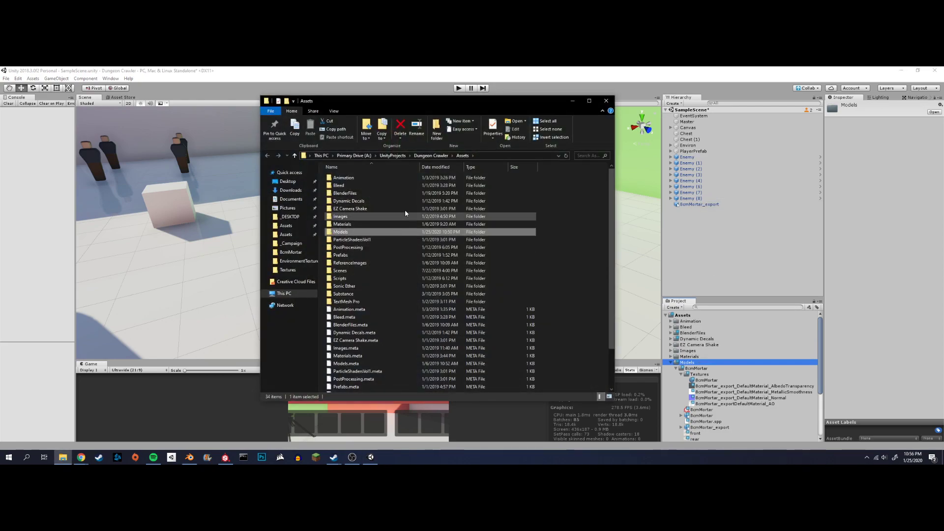
right_click(486, 156)
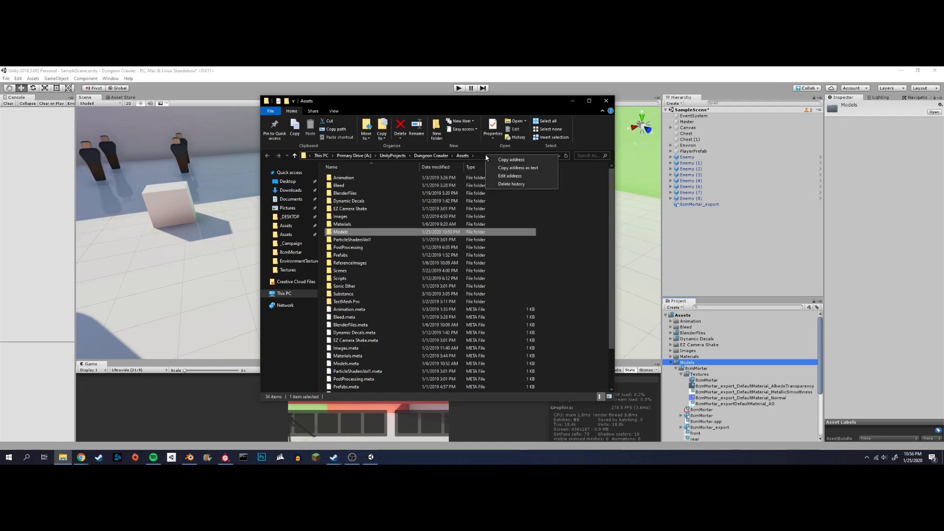
left_click(511, 159)
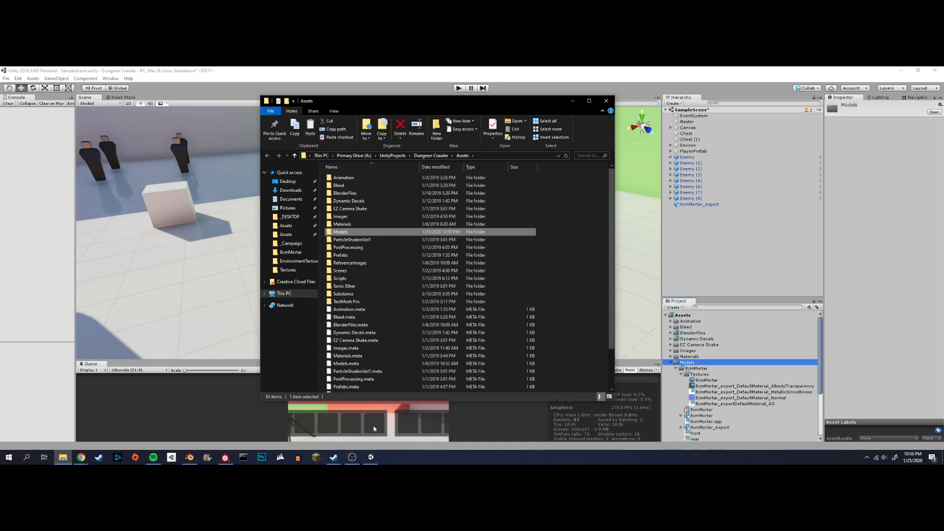
Step: Switch to Substance Painter and try to paste the copied address as the export folder path
left_click(225, 457)
left_click(433, 156)
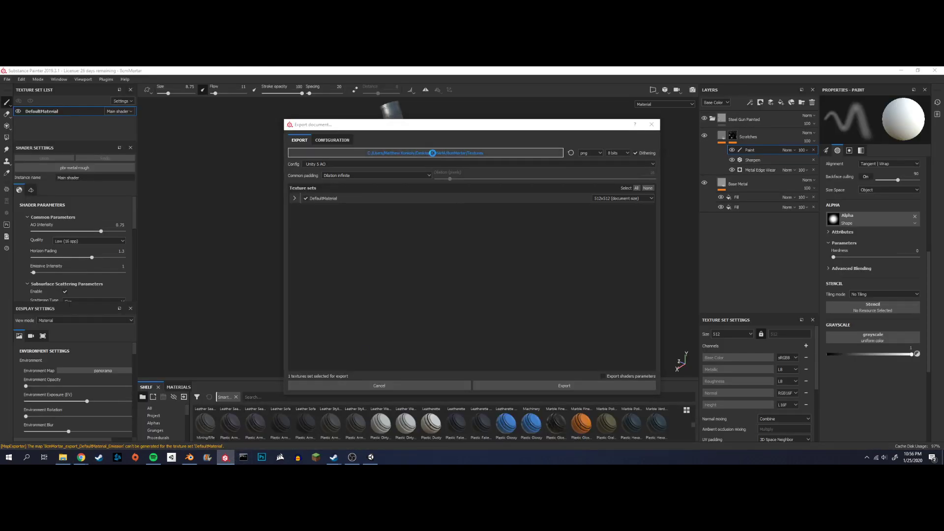
right_click(471, 150)
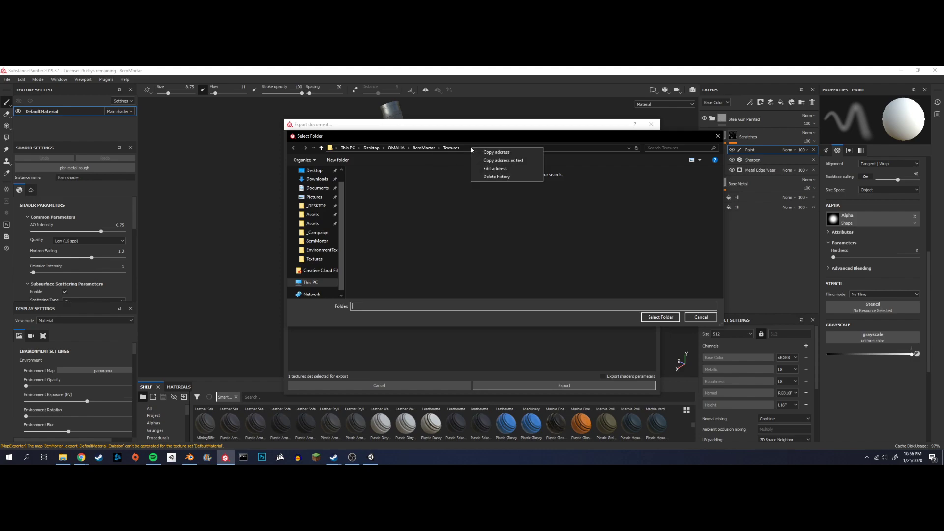
left_click(518, 156)
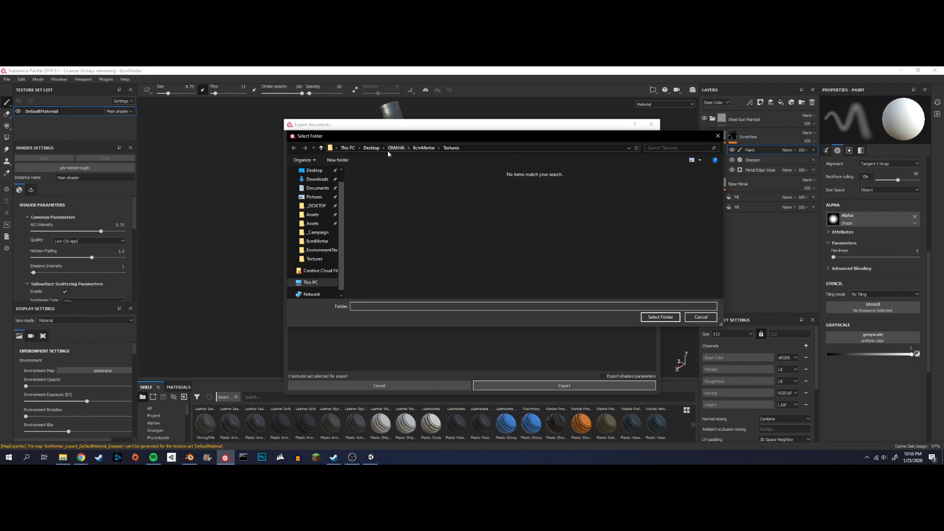
right_click(350, 149)
left_click(502, 154)
right_click(504, 146)
left_click(542, 264)
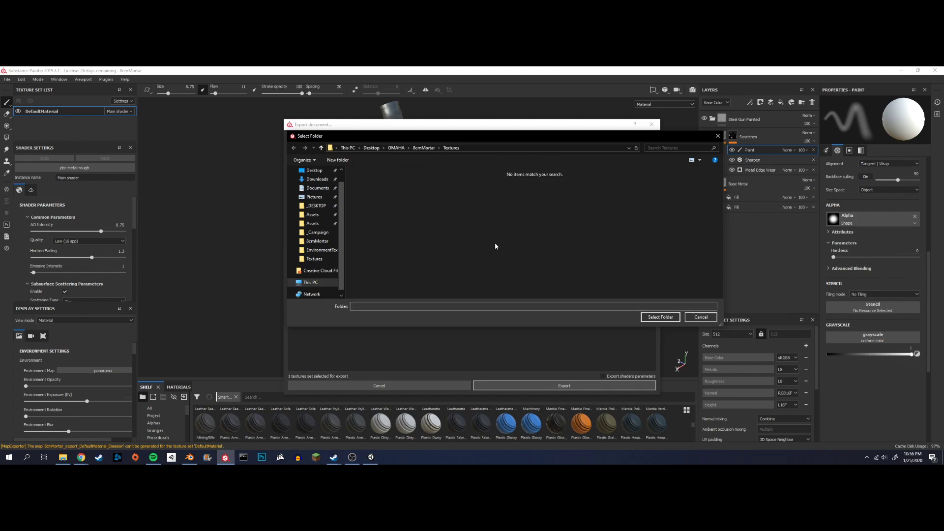
left_click(491, 146)
right_click(489, 148)
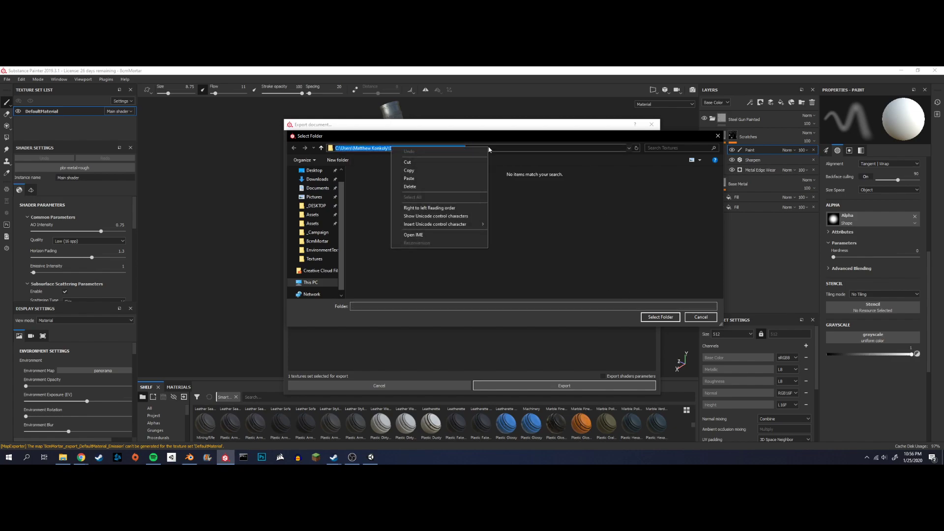
left_click(423, 178)
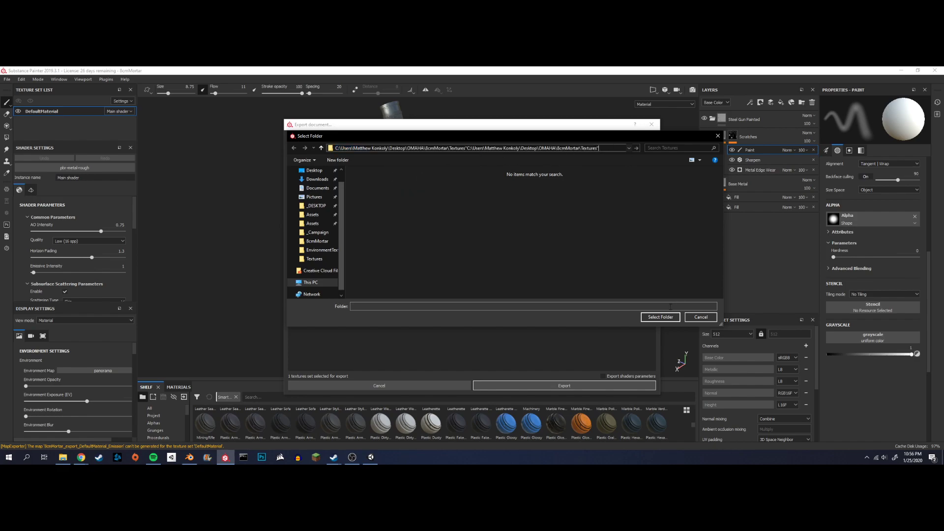
Step: Switch to File Explorer, open the Dungeon Crawler project's Models folder, and copy its path as text
left_click(63, 457)
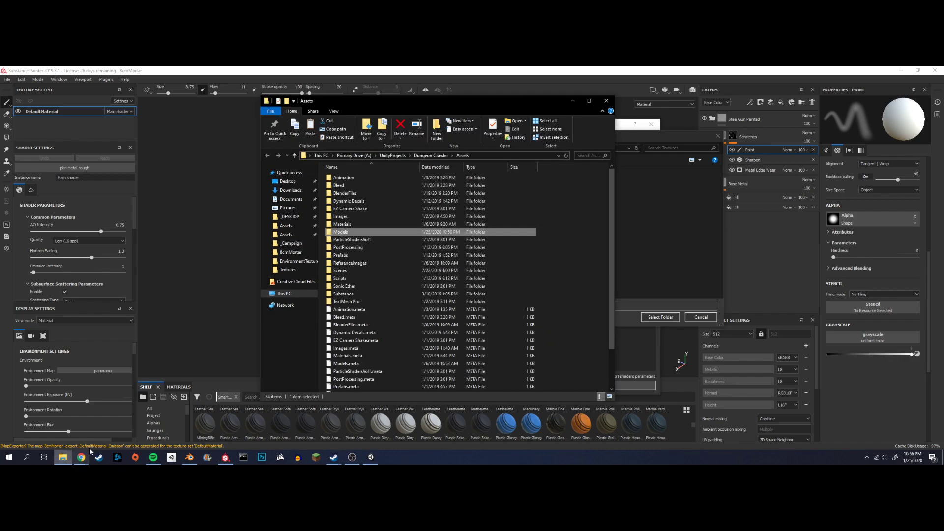
right_click(348, 232)
left_click(363, 234)
key("Return")
right_click(512, 154)
left_click(511, 154)
key("ctrl+c")
right_click(509, 159)
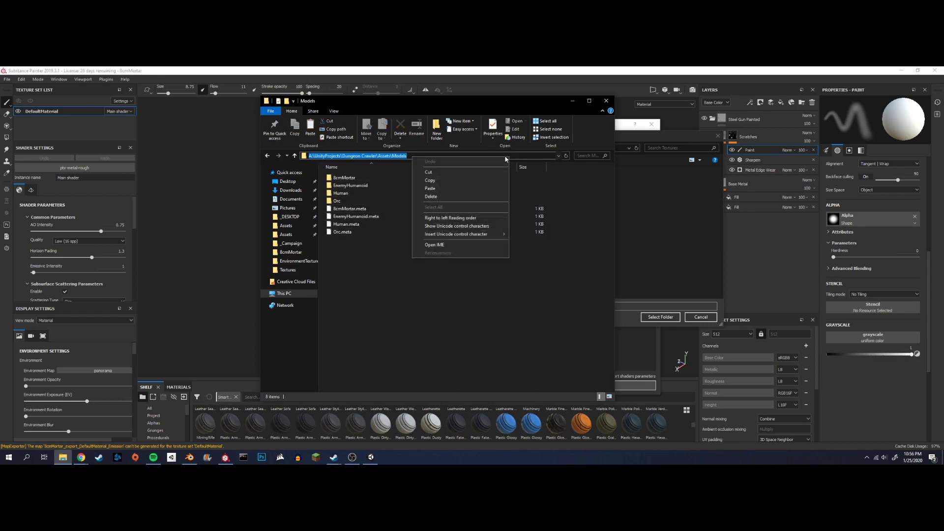
left_click(430, 181)
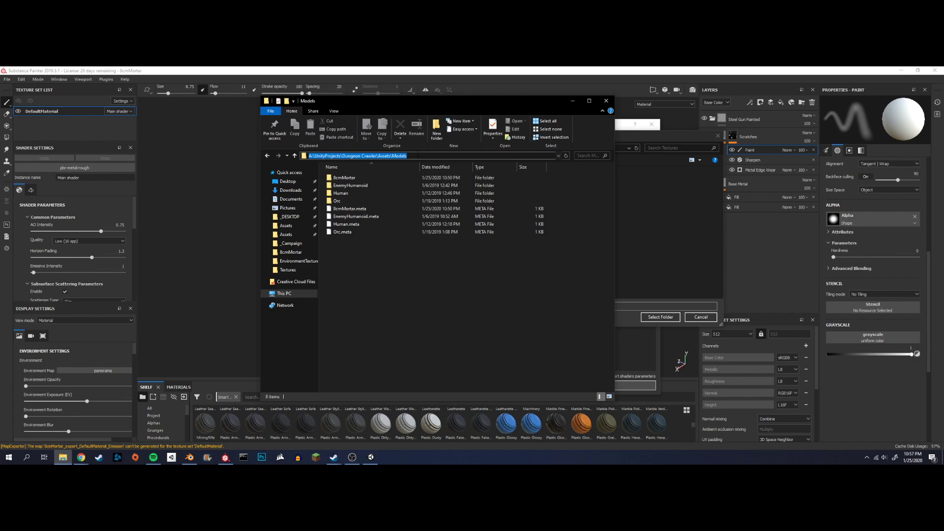
left_click(386, 259)
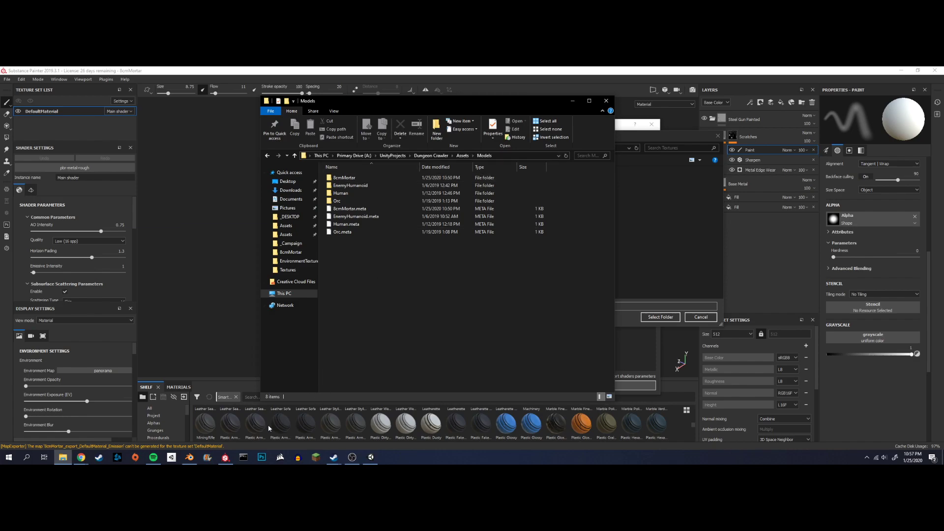
Step: Switch to Substance Painter and try to set the export folder to A:\UnityProjects\Dungeon Crawler\Assets\Models by pasting the path
left_click(225, 457)
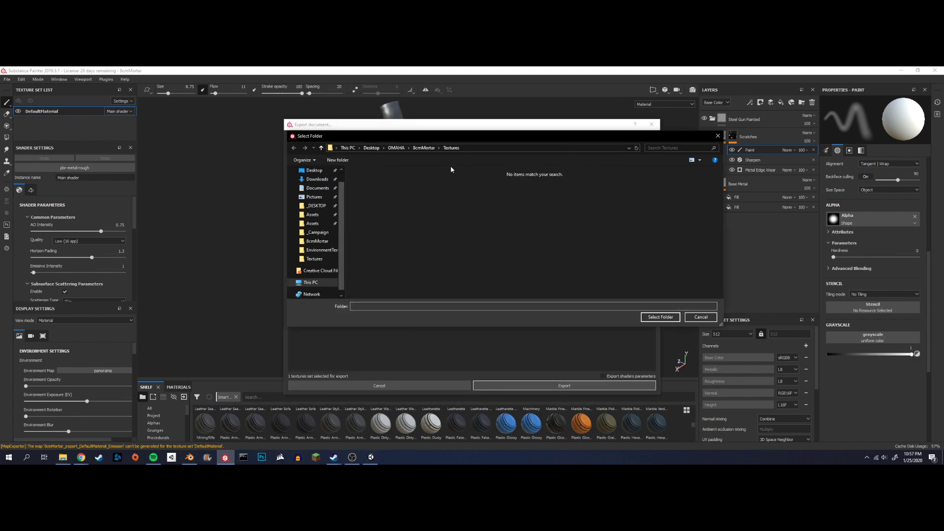
left_click(468, 149)
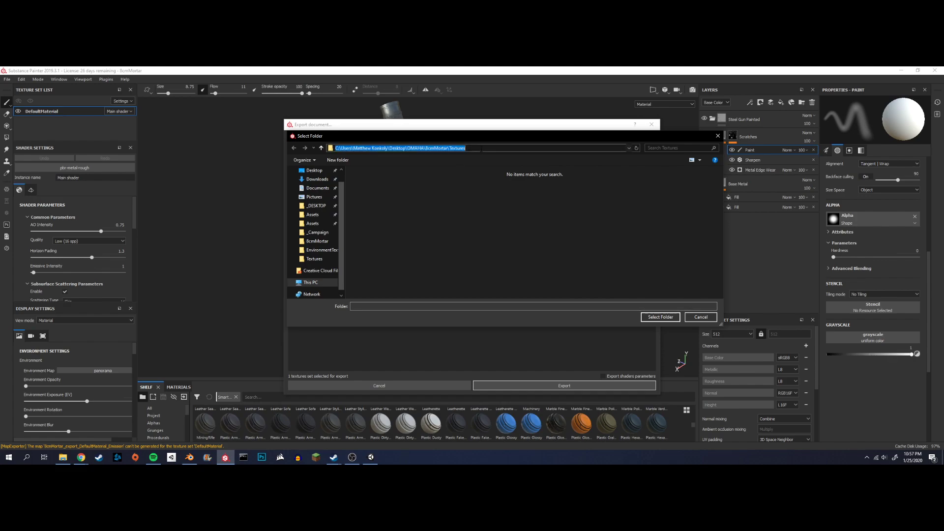
right_click(480, 148)
left_click(415, 178)
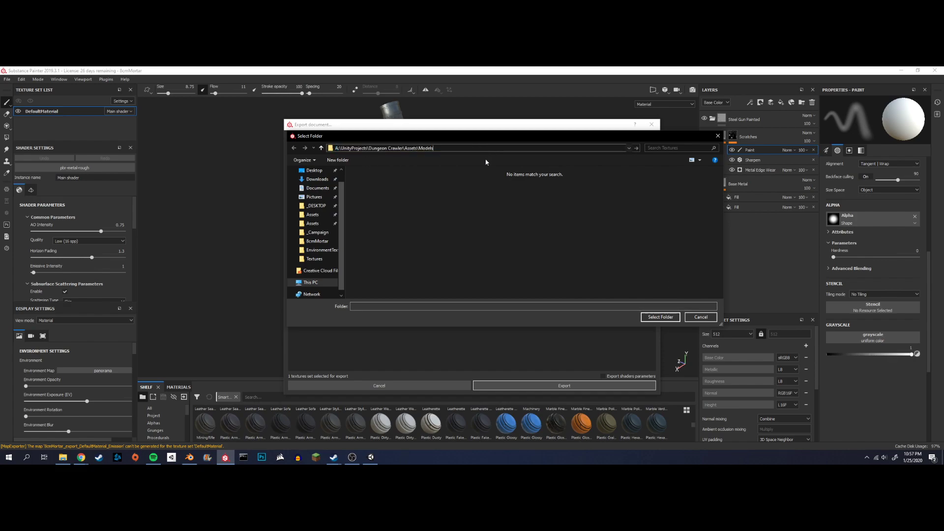
left_click(427, 206)
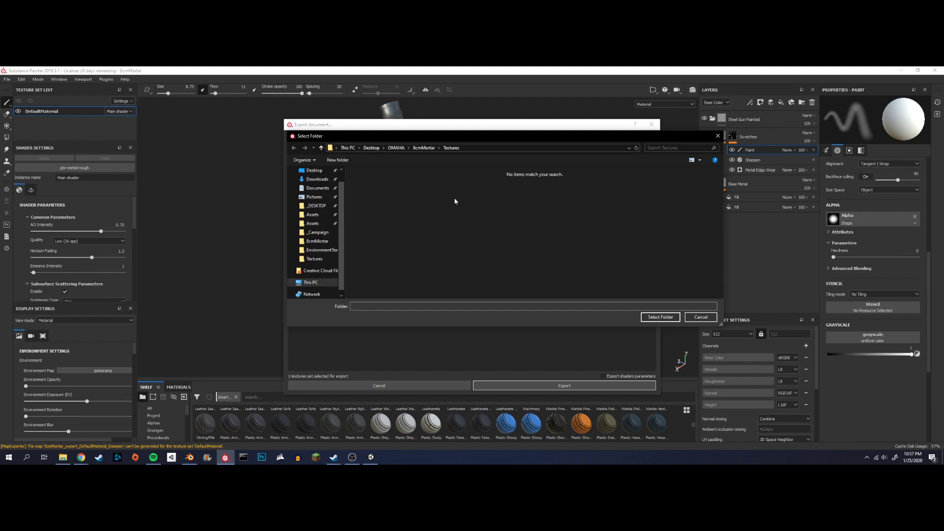
left_click(498, 149)
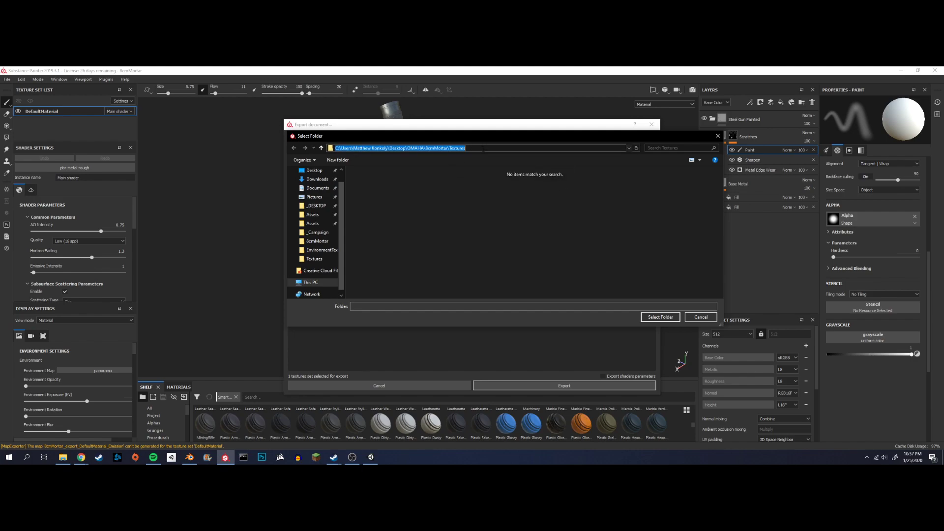
right_click(388, 148)
left_click(423, 178)
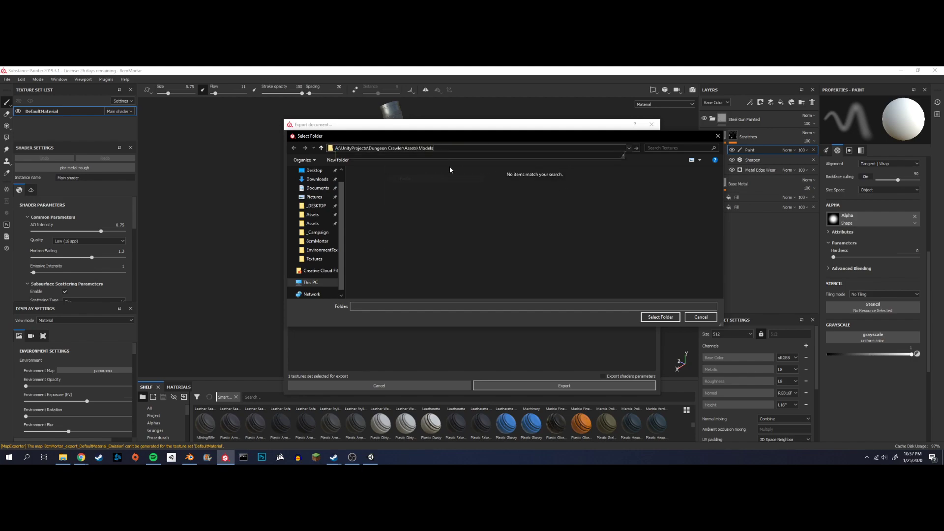
left_click(660, 317)
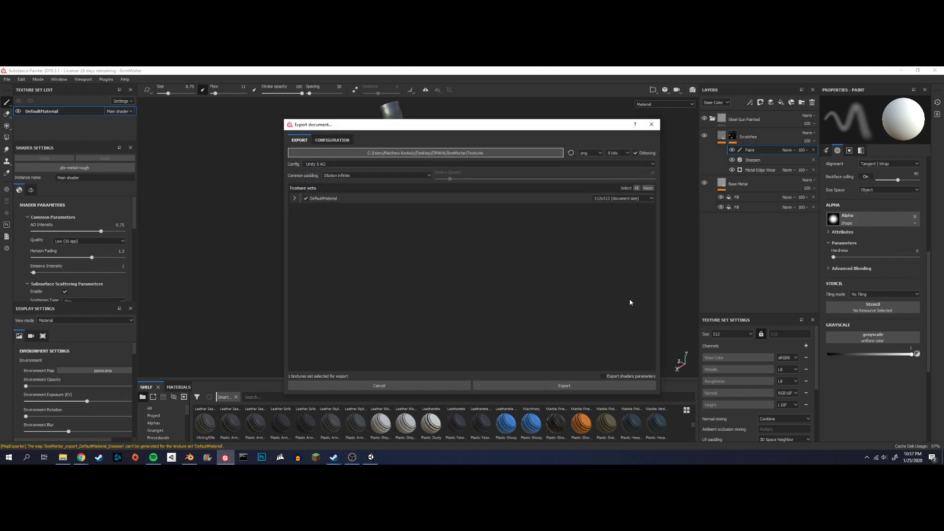
Step: Reopen the export folder selection and browse to A:\UnityProjects\Dungeon Crawler
left_click(464, 153)
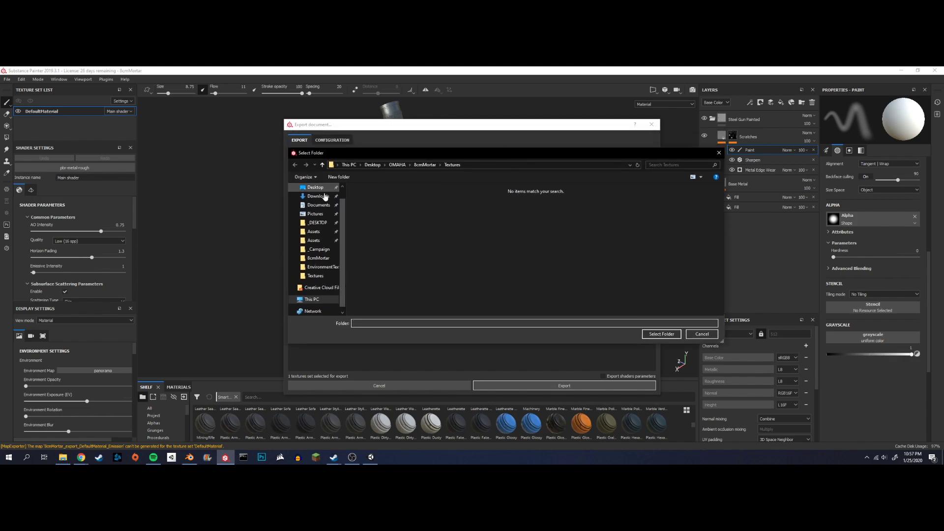
left_click(310, 299)
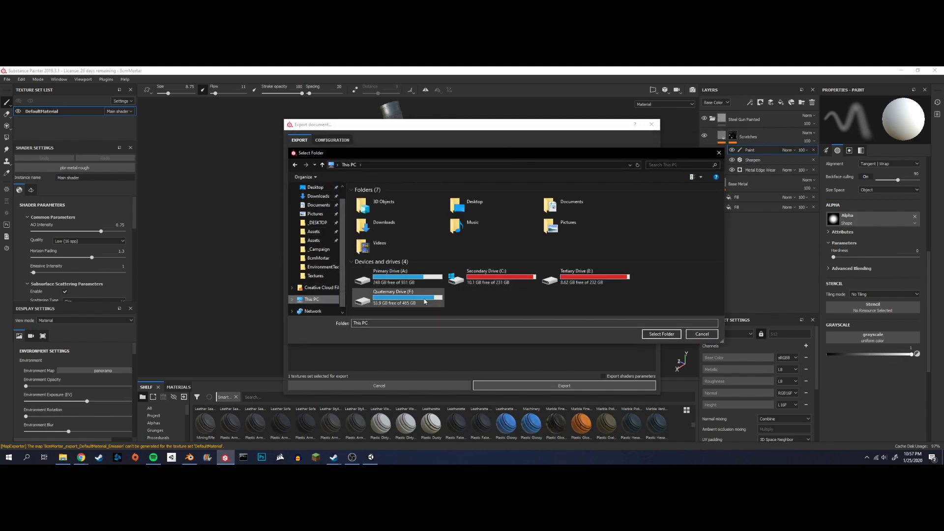
double_click(417, 270)
scroll(405, 258, "down", 3)
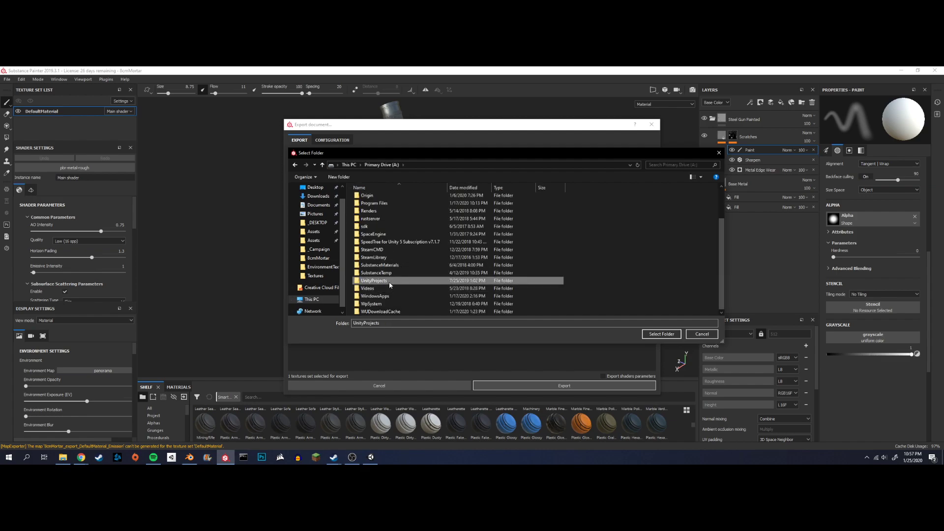
double_click(378, 288)
double_click(381, 237)
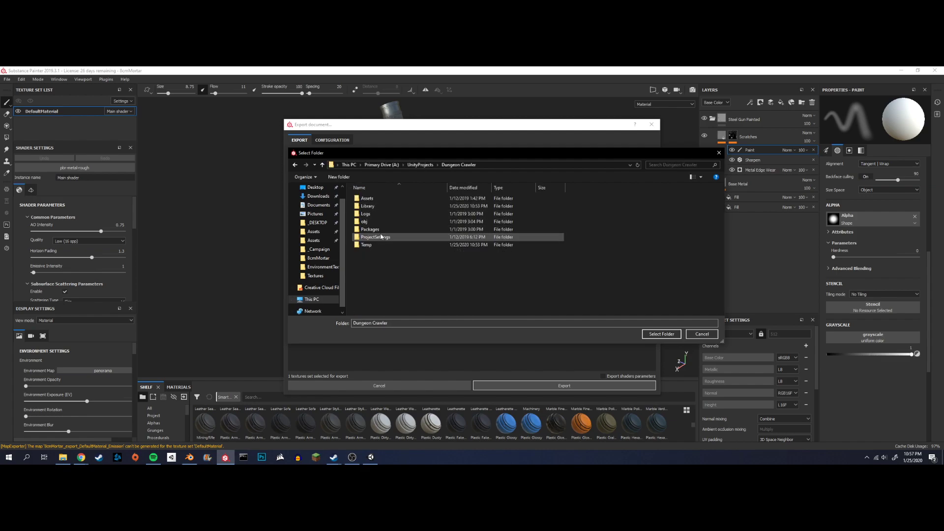
Step: Set the export folder to the project's Assets\Models\8cmMortar\Textures folder and export the textures there
left_click(377, 199)
double_click(378, 199)
left_click(378, 251)
double_click(377, 251)
left_click(392, 199)
double_click(374, 198)
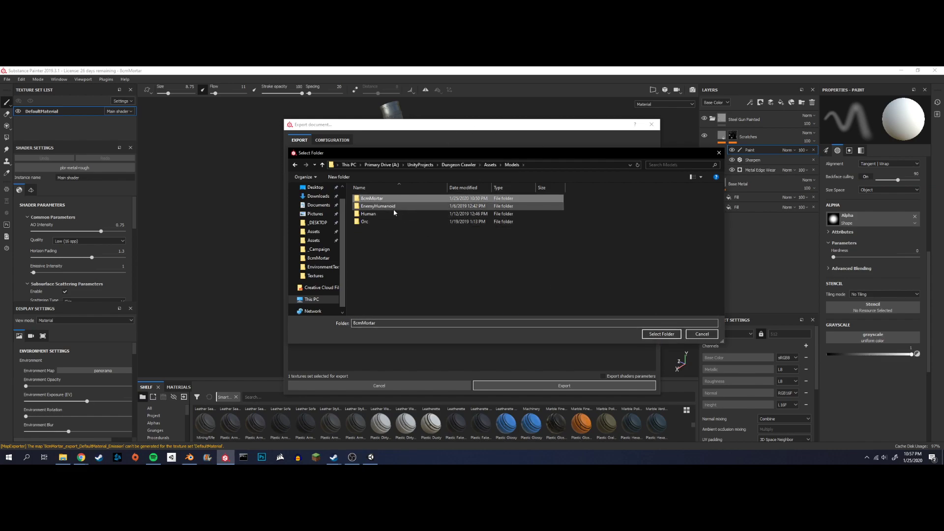
left_click(375, 199)
double_click(375, 199)
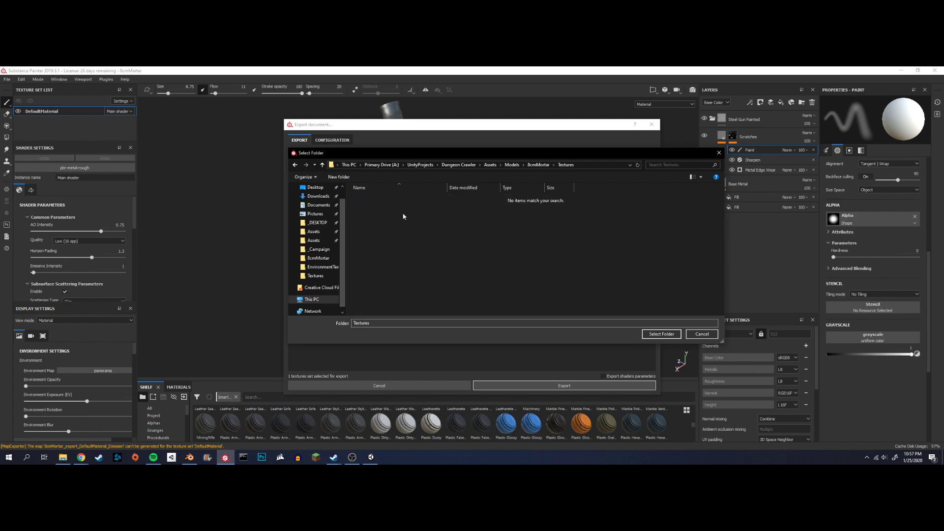
left_click(661, 334)
left_click(566, 385)
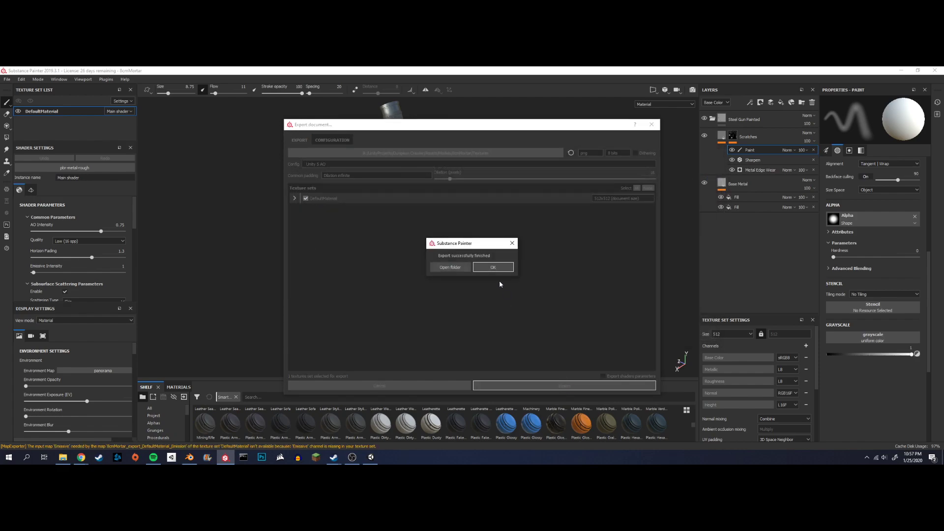
left_click(494, 269)
Step: Switch to Unity, clear the File Explorer window away, and examine the updated metal textures on the mortar from several angles
left_click(903, 69)
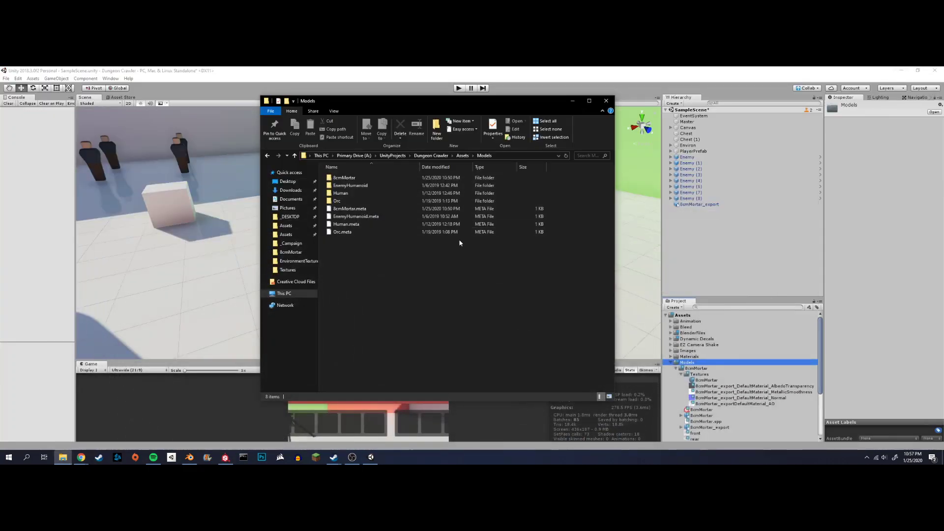
left_click(570, 101)
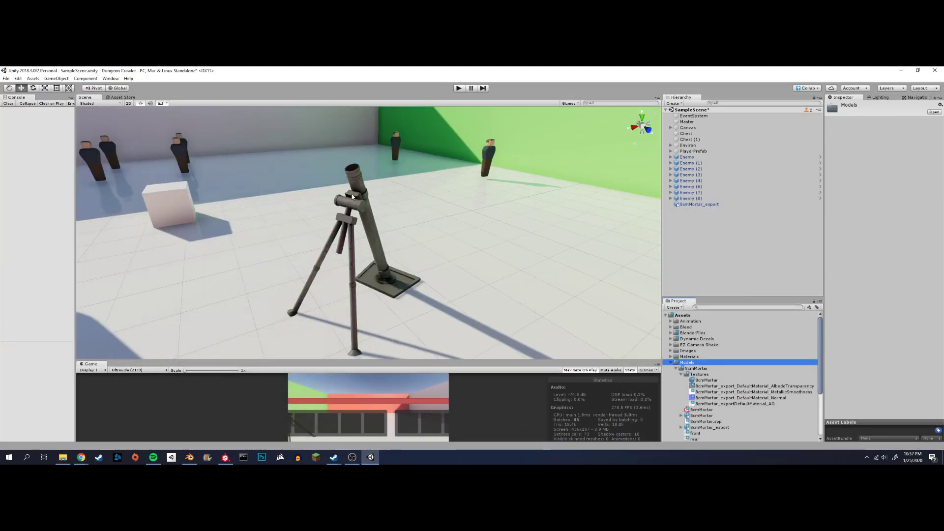
right_click_drag(492, 245, 351, 267)
key("d")
key("w")
scroll(368, 286, "down", 5)
right_click_drag(369, 320, 671, 228)
right_click_drag(383, 255, 388, 221)
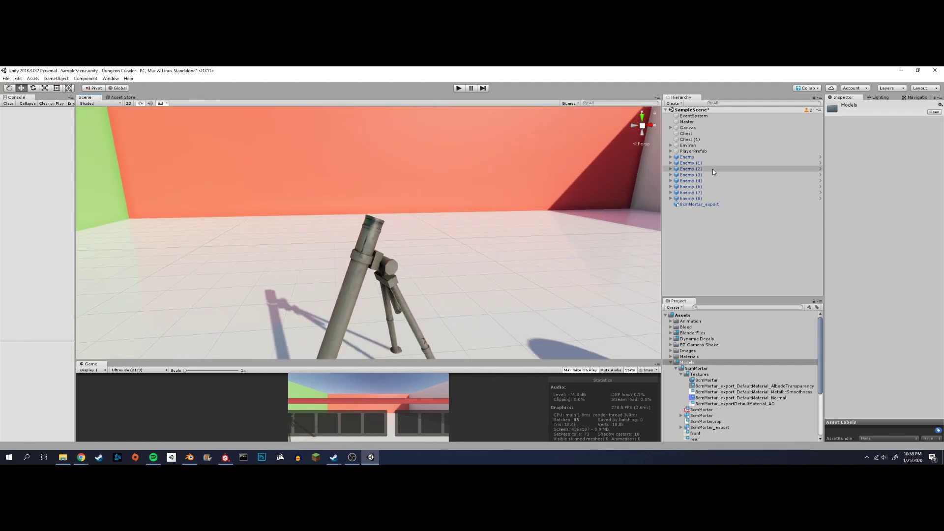
Step: Try generating the scene's lighting with the current lightmapping settings, and cancel the bake
left_click(884, 98)
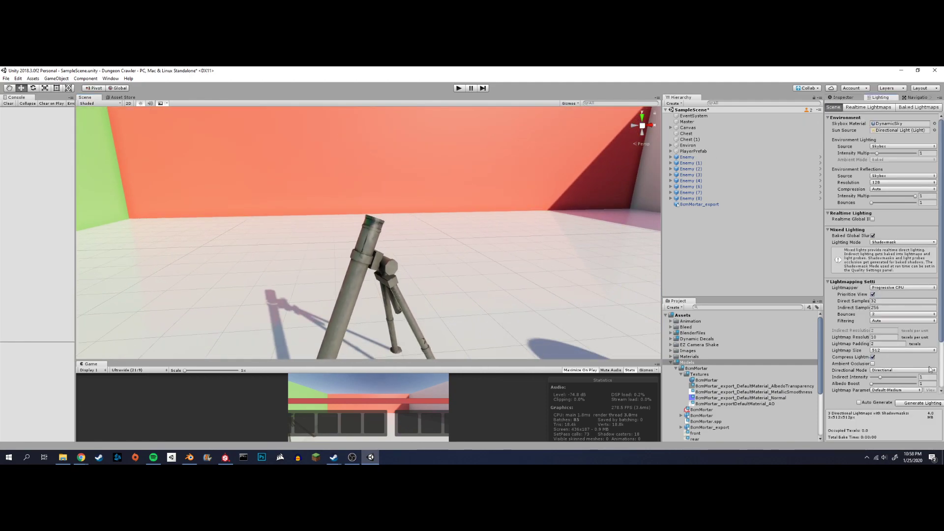
left_click(921, 403)
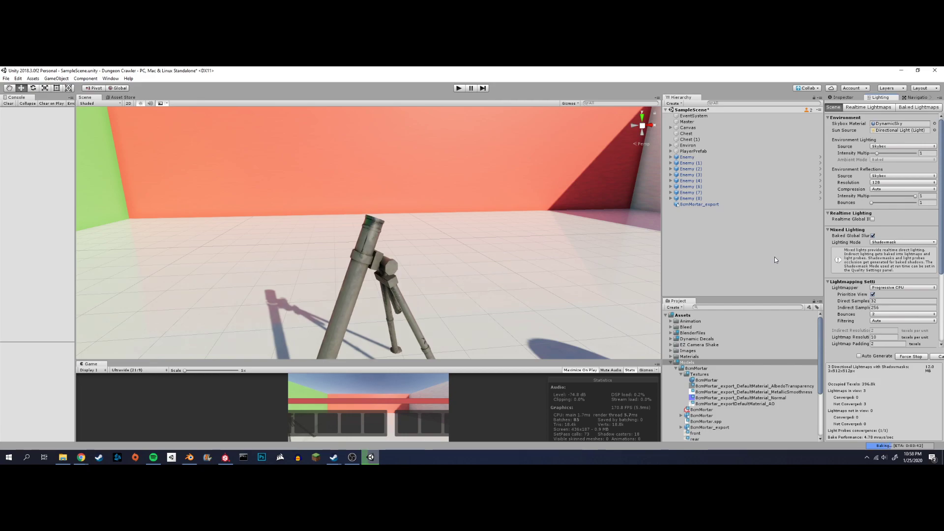
key("w")
mouse_move(496, 185)
right_mouse_down()
mouse_move(479, 217)
mouse_move(486, 190)
right_mouse_up()
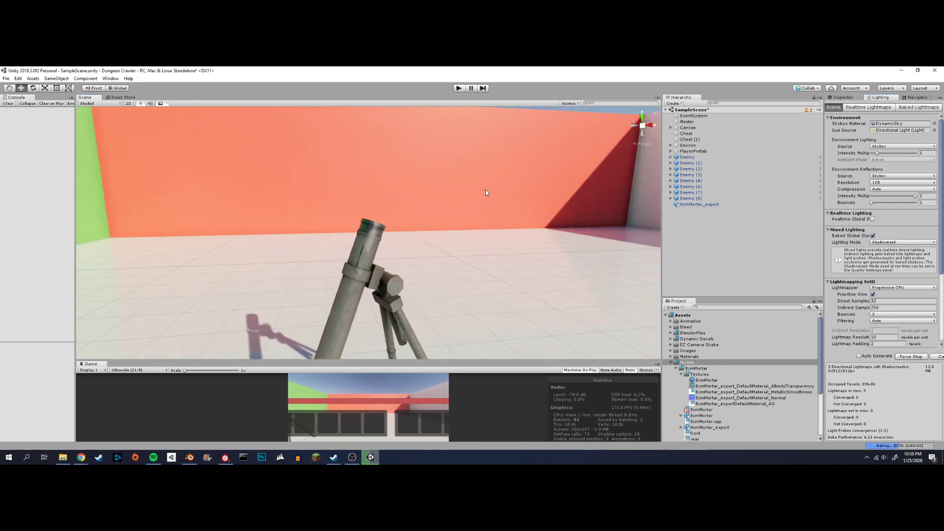
left_click(935, 357)
Step: Try raising the intensity of the Reflection Probe under Environ to 2.39, and reset it to 1
right_click_drag(541, 241, 407, 198)
right_click_drag(580, 218, 442, 255)
key("w")
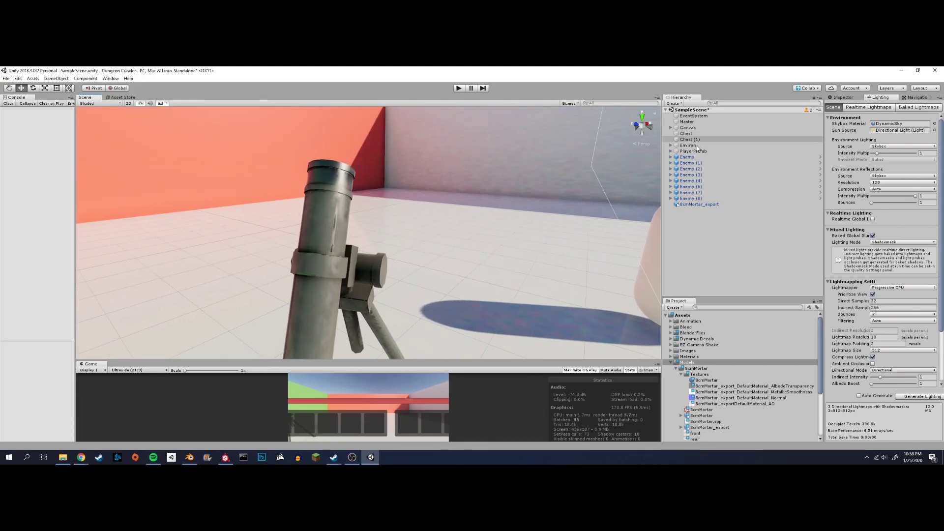
left_click(687, 146)
left_click(702, 186)
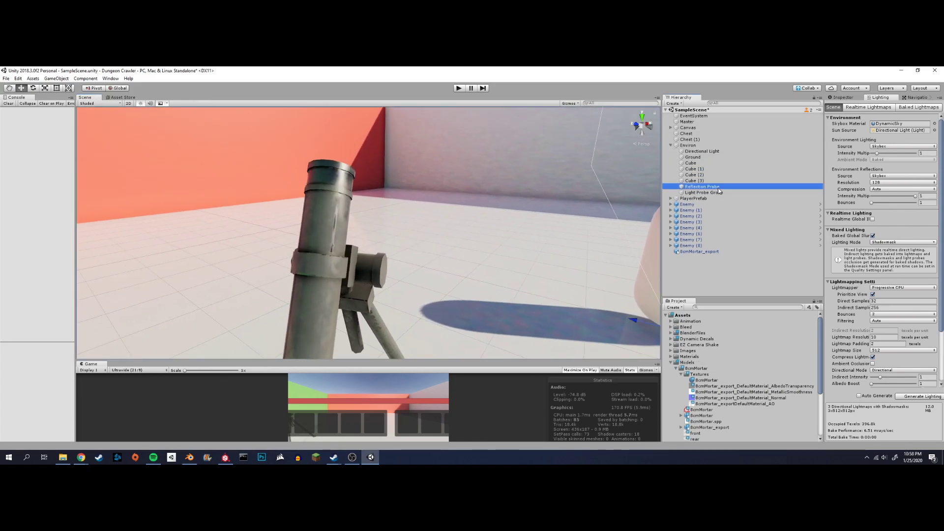
left_click(842, 97)
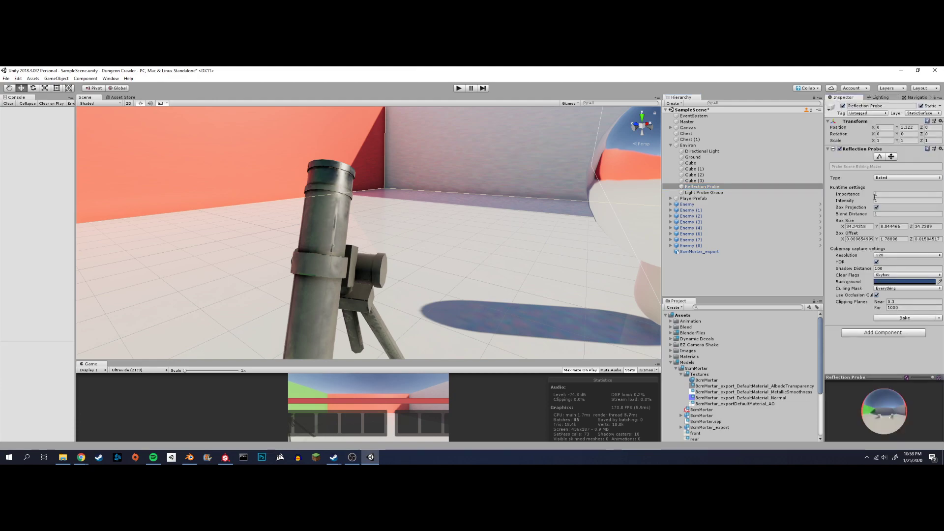
left_click_drag(855, 200, 878, 197)
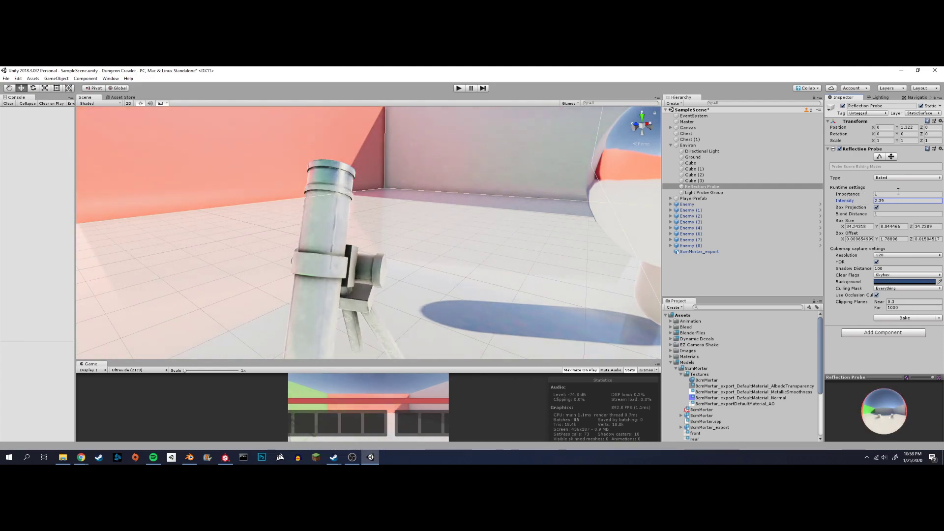
type("1")
Step: Deselect the Reflection Probe and examine the metal surface of the mortar's tube and base plate up close
left_click(698, 267)
right_click_drag(376, 194, 367, 231)
key("w")
key("s")
key("a")
key("w")
key("s")
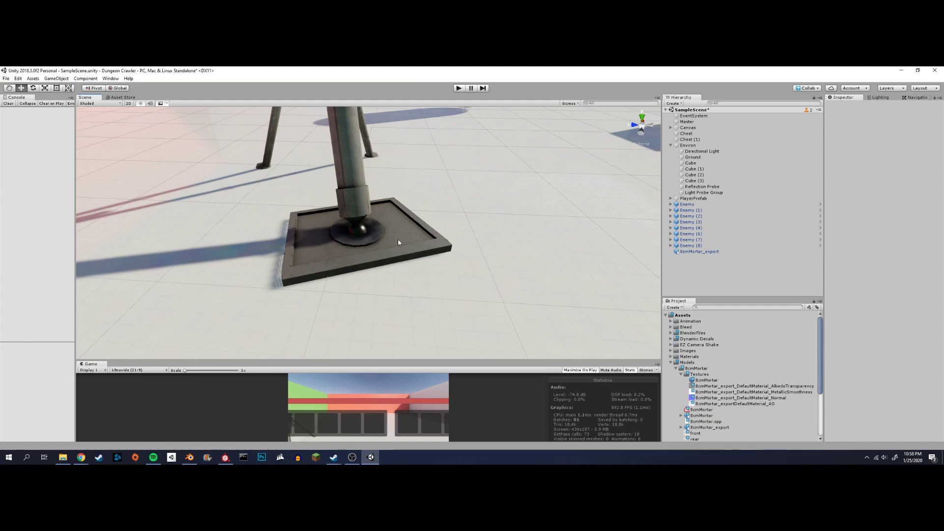
right_click_drag(398, 276, 392, 252)
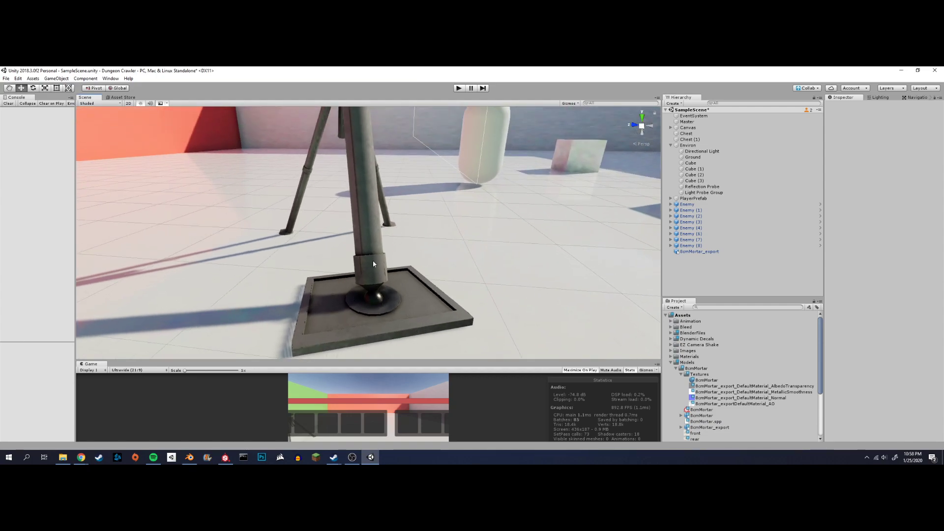
Step: Switch to Substance Painter and set the Base Metal layer's Color 01 and Color 02 to white
left_click(224, 461)
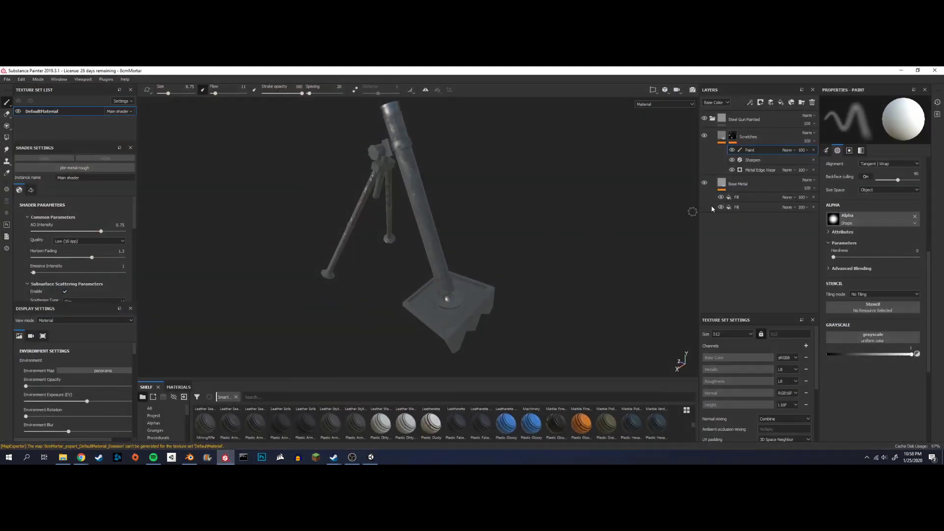
left_click(738, 197)
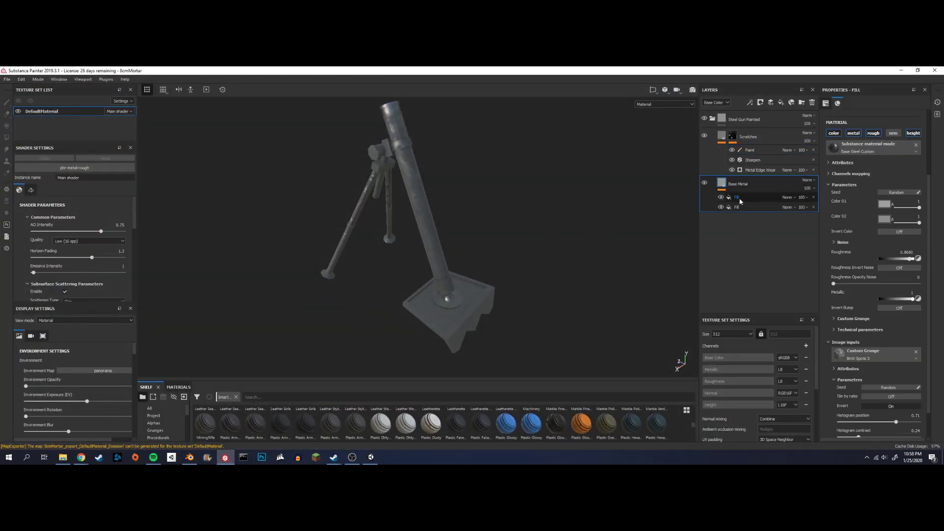
left_click(883, 205)
left_click_drag(827, 237, 806, 186)
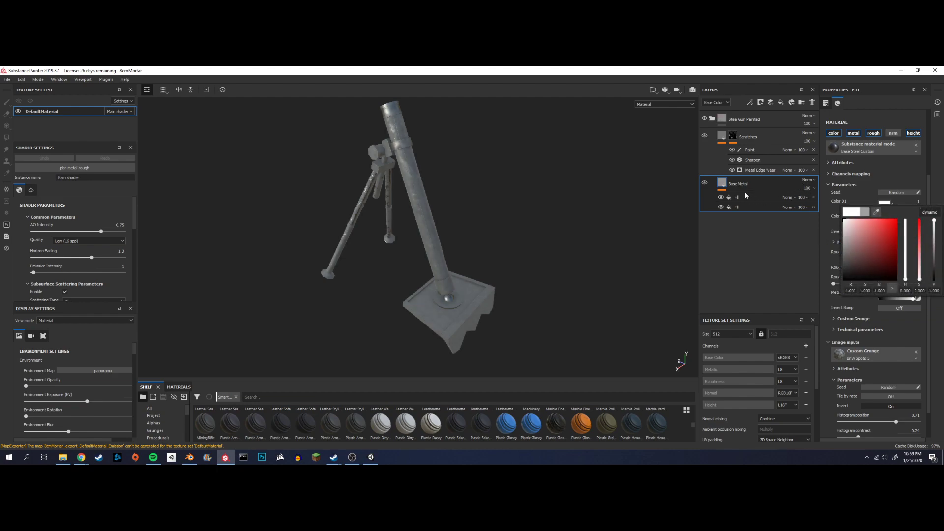
left_click(764, 243)
left_click(883, 219)
left_click_drag(813, 227, 810, 184)
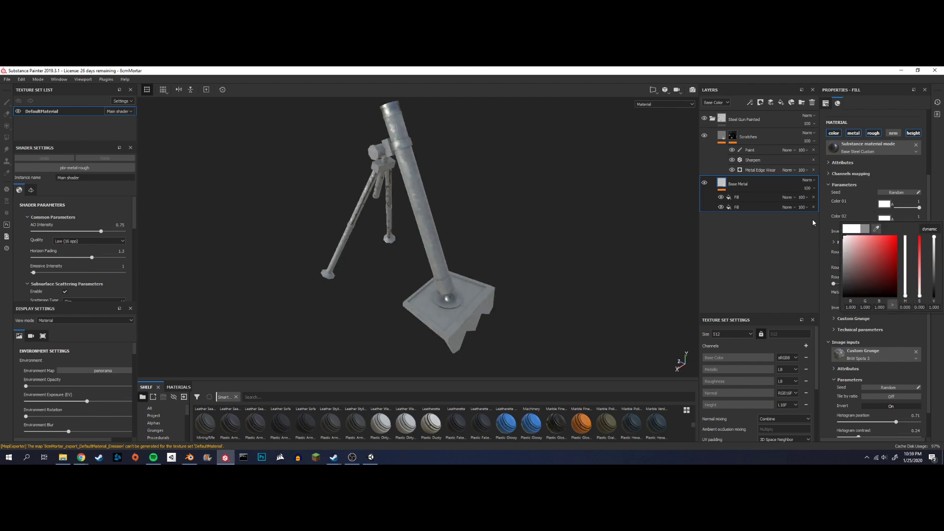
left_click_drag(511, 263, 530, 244, "alt")
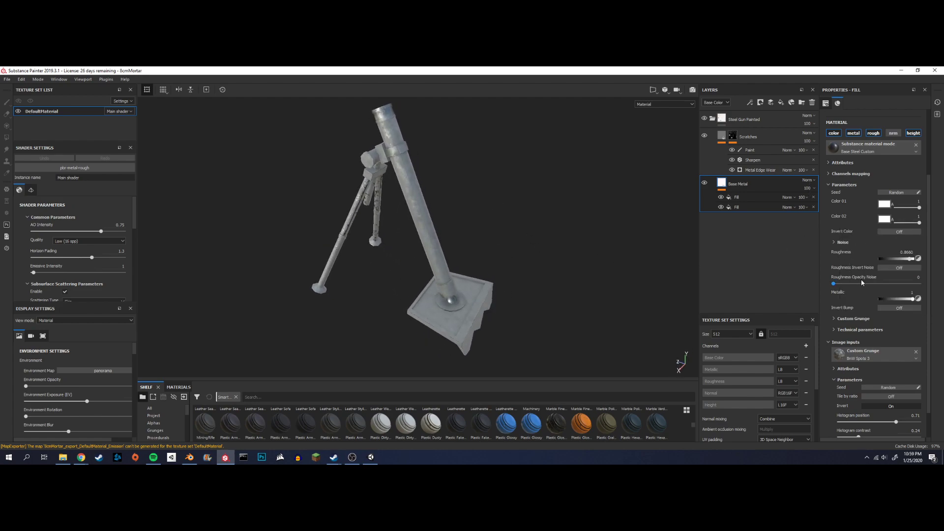
Step: Try raising the Base Metal layer's roughness opacity noise, and return it to 0
left_click_drag(834, 284, 919, 283)
mouse_move(861, 274)
left_mouse_down()
mouse_move(830, 270)
mouse_move(922, 271)
mouse_move(675, 265)
left_mouse_up()
left_click_drag(900, 268, 497, 260)
Step: Set the Base Metal layer's Color 01 to a grey of about 0.48 and Color 02 to about 0.61
left_click(719, 137)
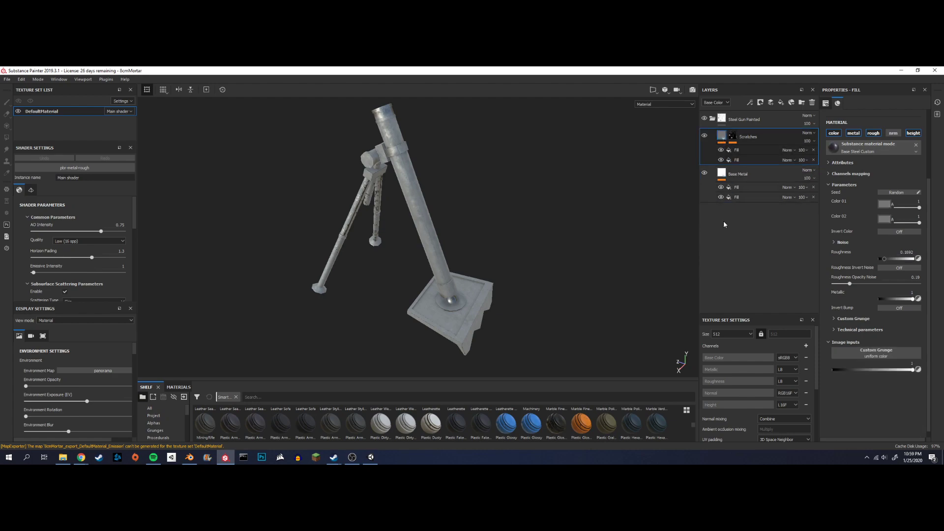
left_click(721, 176)
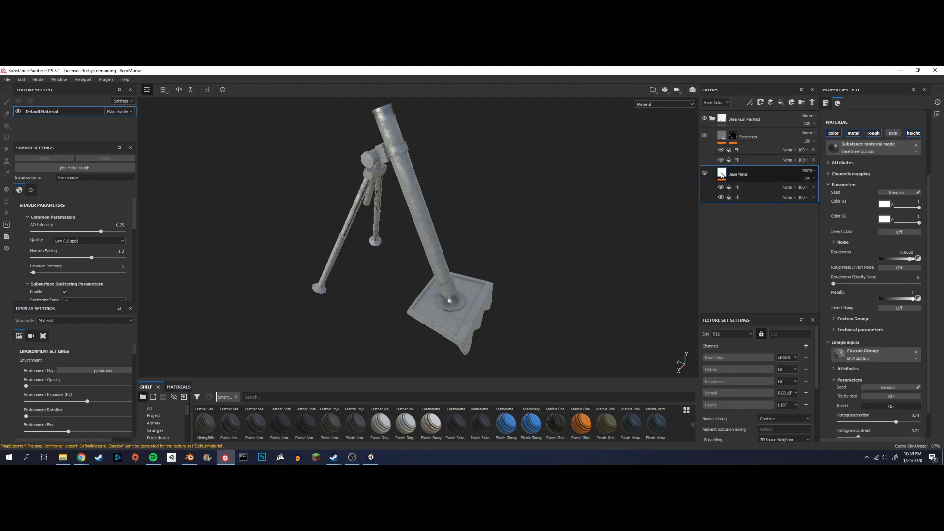
left_click(884, 205)
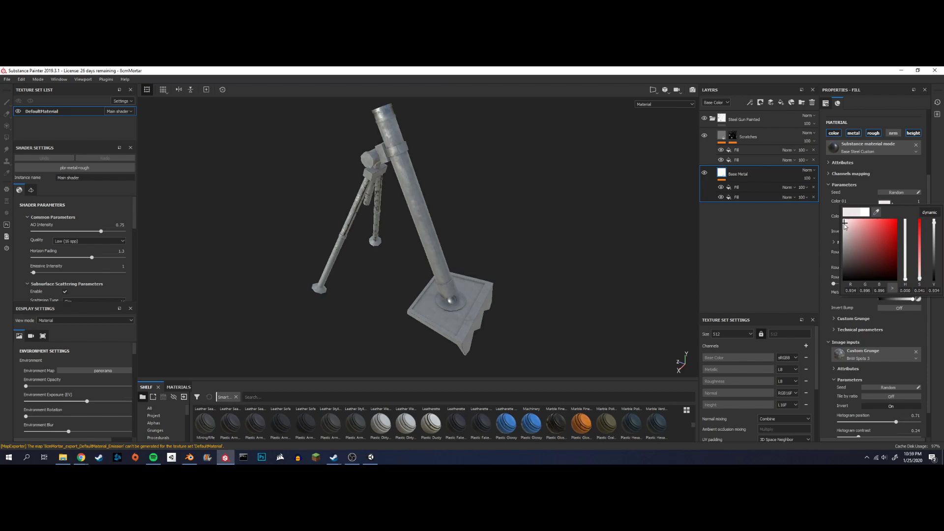
left_click_drag(844, 224, 838, 246)
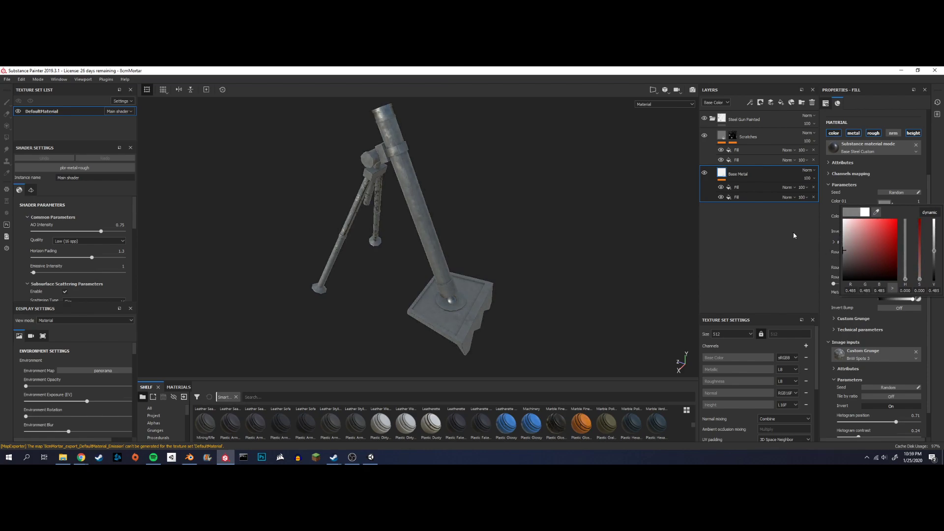
left_click(885, 217)
left_click_drag(843, 237, 840, 268)
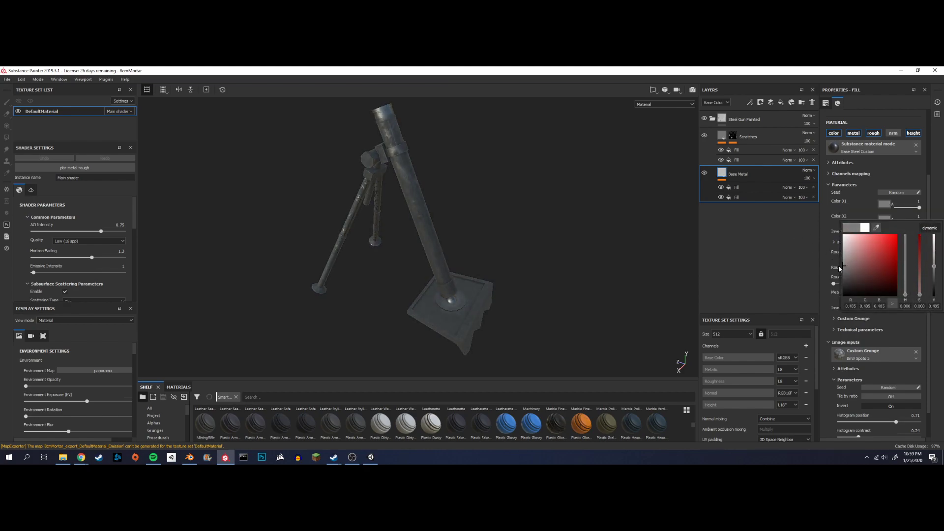
left_click_drag(562, 241, 541, 221, "alt")
left_click(885, 221)
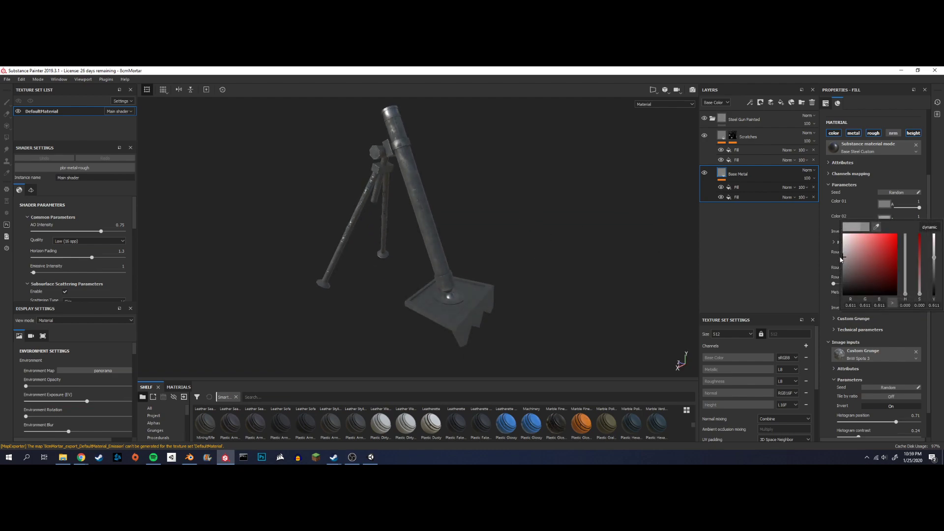
Step: Set the Scratches layer's Color 01 and Color 02 to white and check the scratches around the mortar
left_click(722, 135)
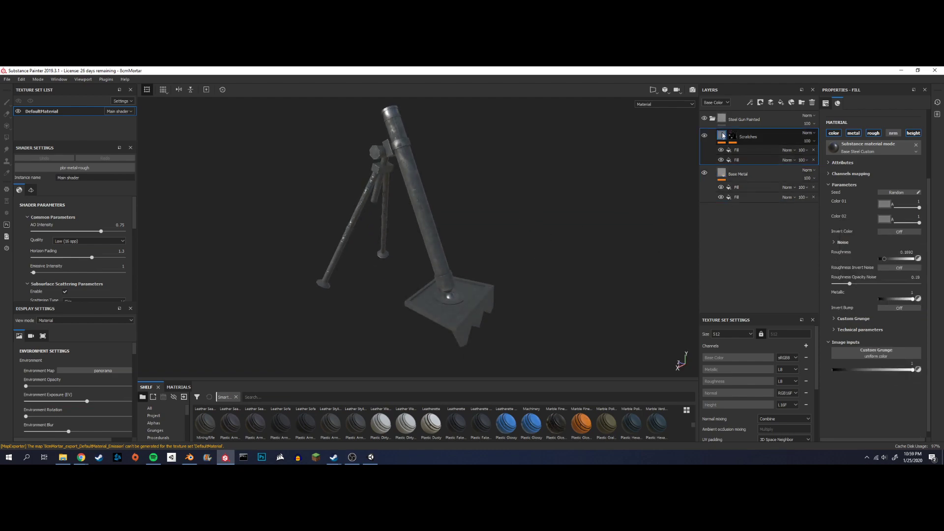
left_click(885, 205)
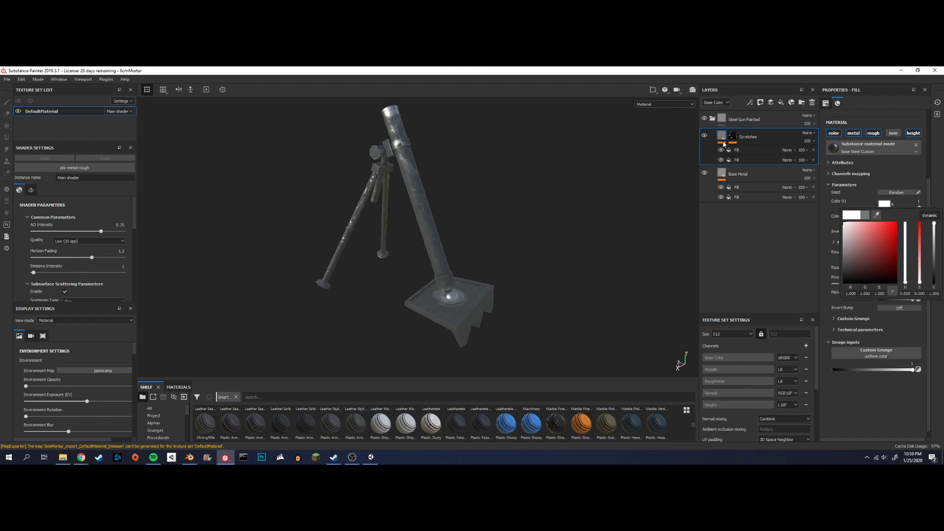
left_click(884, 218)
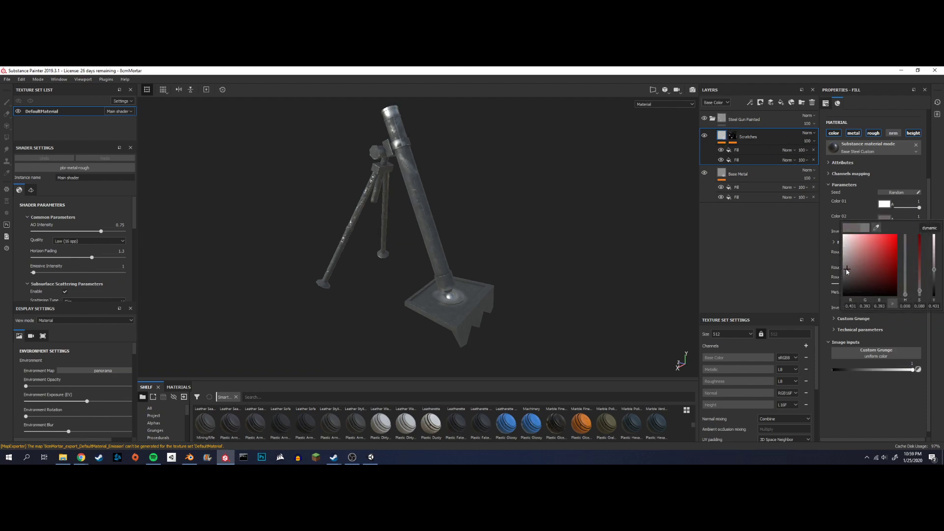
left_click_drag(647, 245, 528, 264, "alt")
left_click_drag(437, 239, 668, 196, "alt")
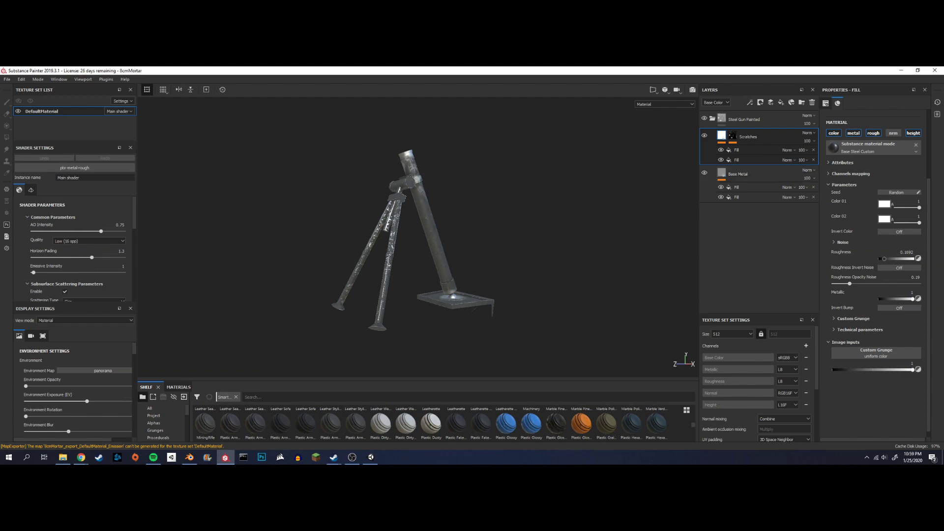
Step: Re-export the 8cmMortar texture set with the existing export configuration
left_click(8, 79)
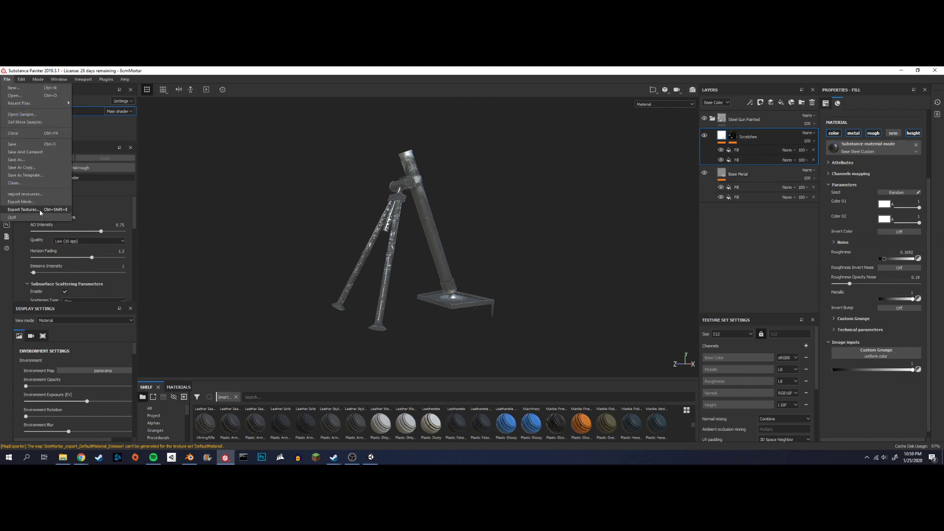
left_click(40, 209)
left_click(542, 384)
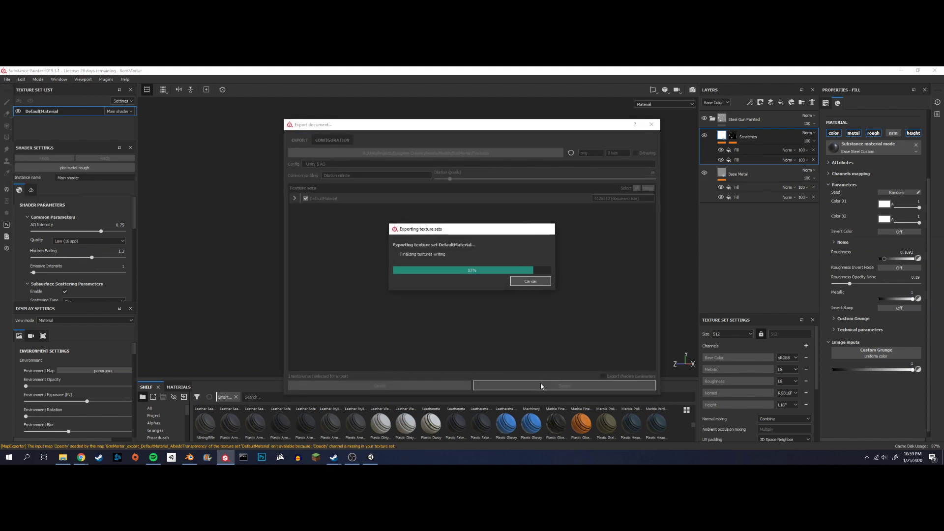
left_click(485, 268)
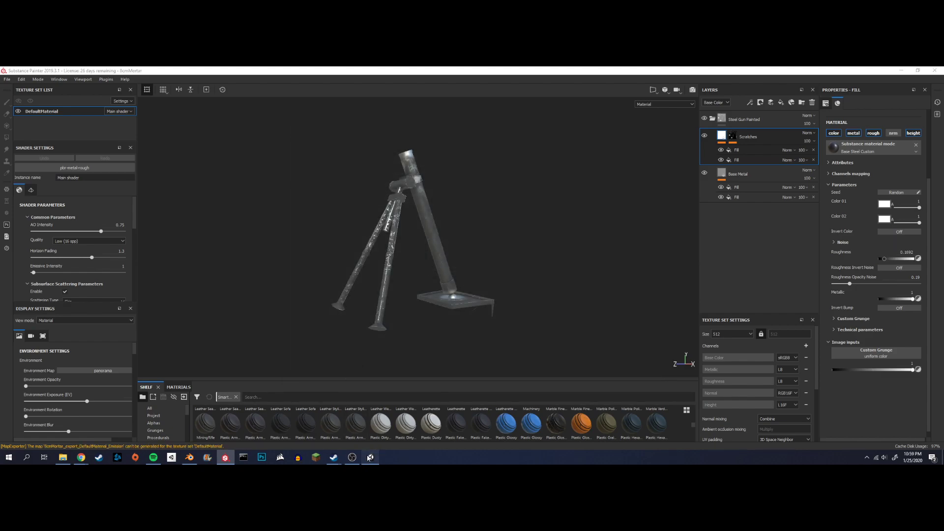
Step: Switch to Unity and inspect the re-exported textures on the mortar's base plate, tube and legs in the scene
left_click(369, 457)
mouse_move(436, 254)
right_mouse_down()
mouse_move(448, 243)
mouse_move(443, 187)
mouse_move(521, 260)
mouse_move(469, 237)
right_mouse_up()
right_click_drag(305, 240, 373, 289)
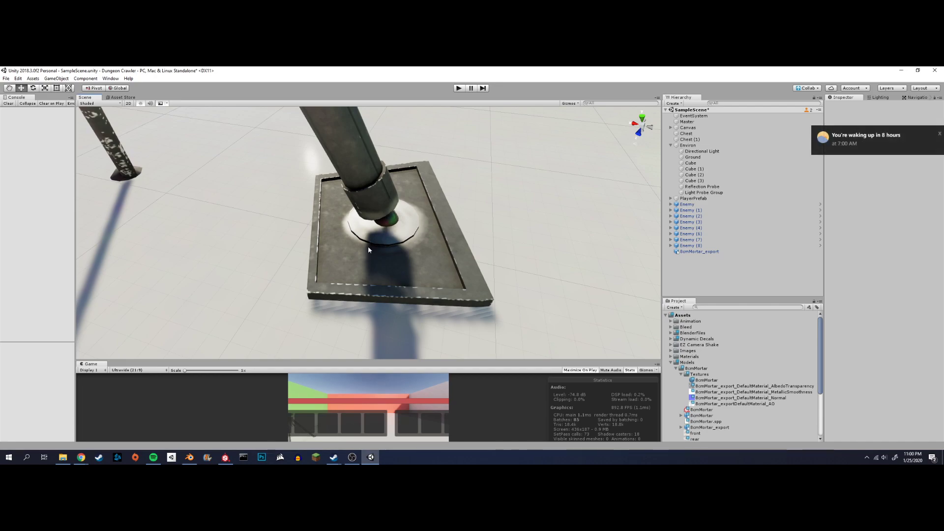
right_click_drag(425, 239, 624, 225)
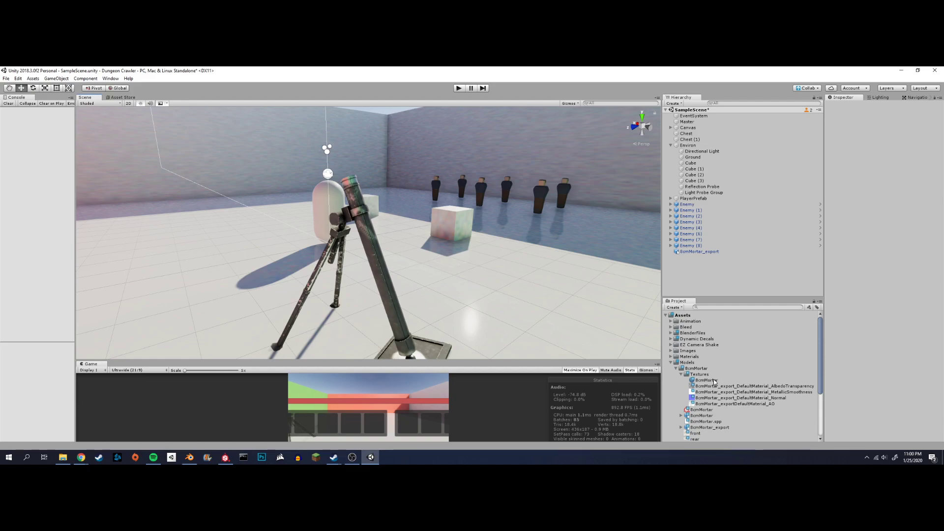
Step: Try lowering the 8cmMortar material's smoothness to about 0.15, and return it to 1
left_click(714, 381)
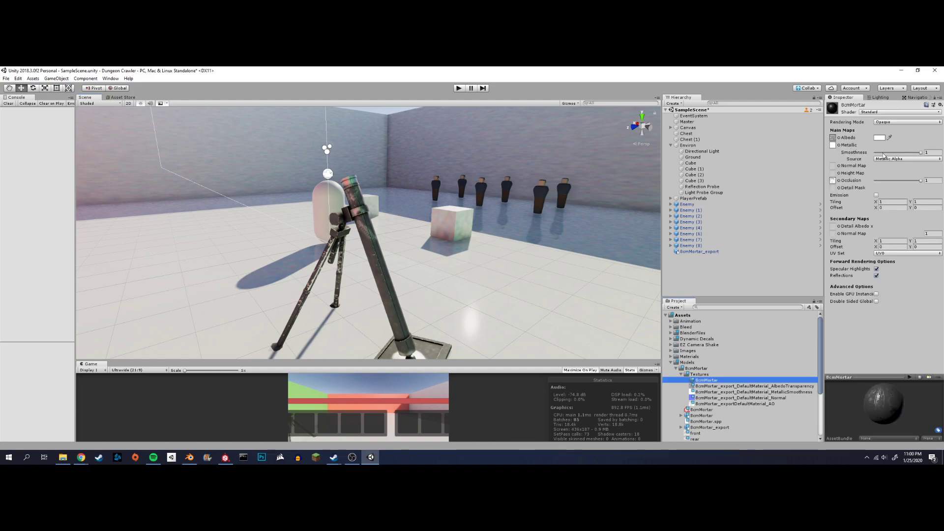
left_click_drag(895, 155, 901, 155)
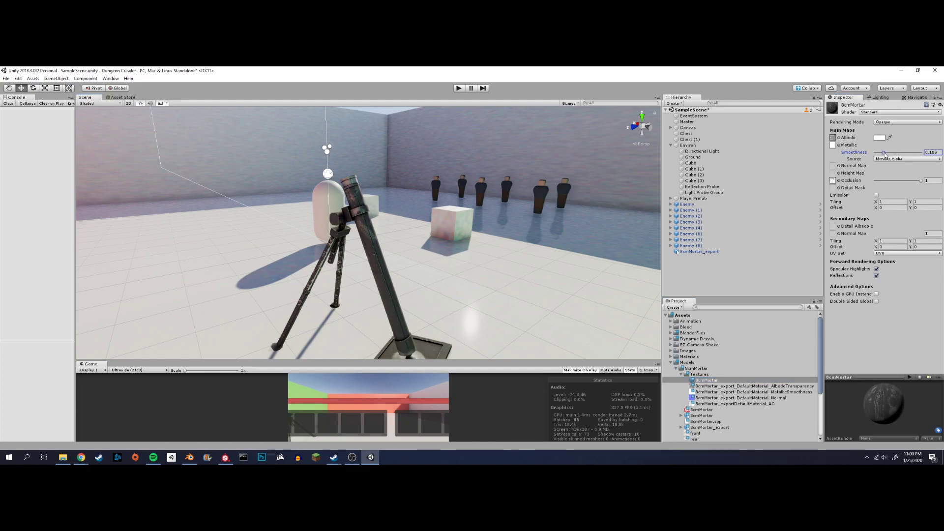
left_click(712, 291)
right_click_drag(499, 237, 708, 333)
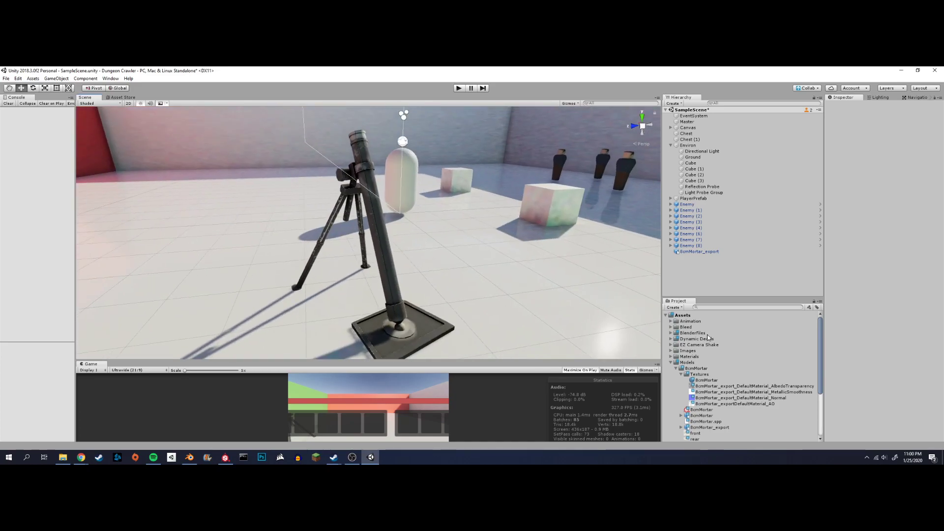
left_click(703, 380)
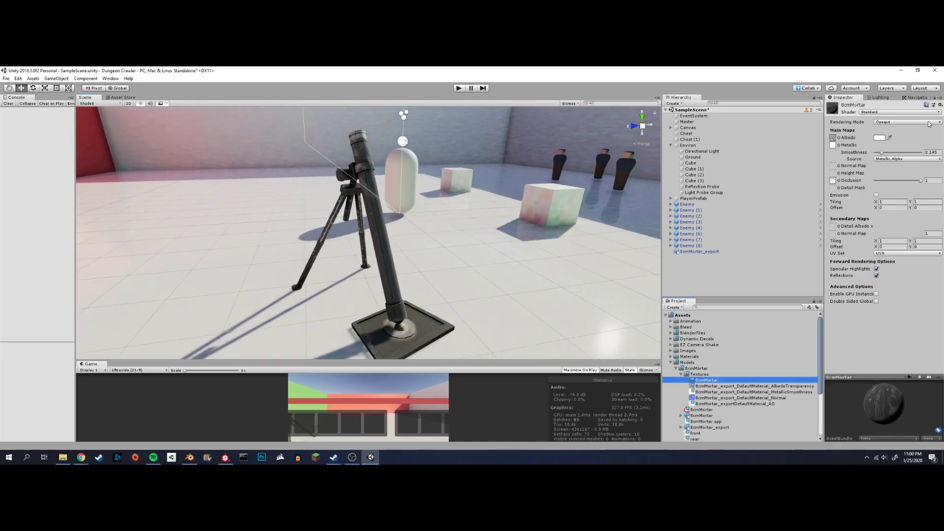
left_click_drag(882, 154, 942, 156)
Step: Adjust the 8cmMortar material's albedo tint and check the mortar from another side
left_click(880, 138)
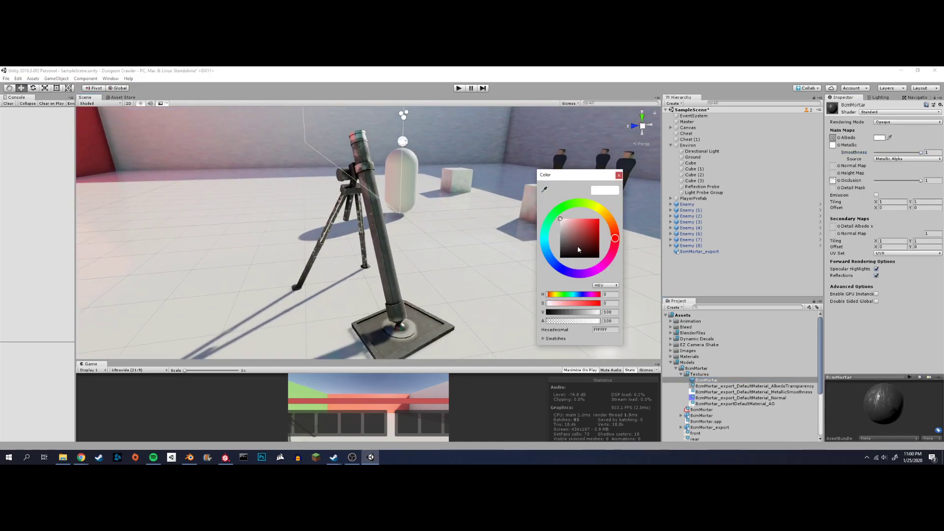
left_click_drag(563, 221, 553, 226)
left_click(619, 175)
left_click(699, 271)
left_click_drag(374, 251, 749, 158, "alt")
Step: Play the scene, walk around the mortar to examine its material from all sides, and stop the game
left_click(464, 88)
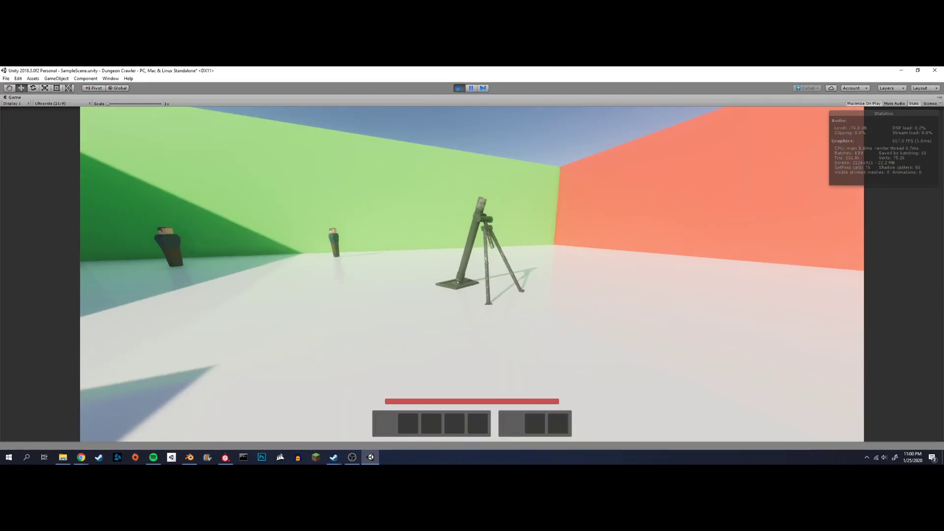
key("w")
key("a")
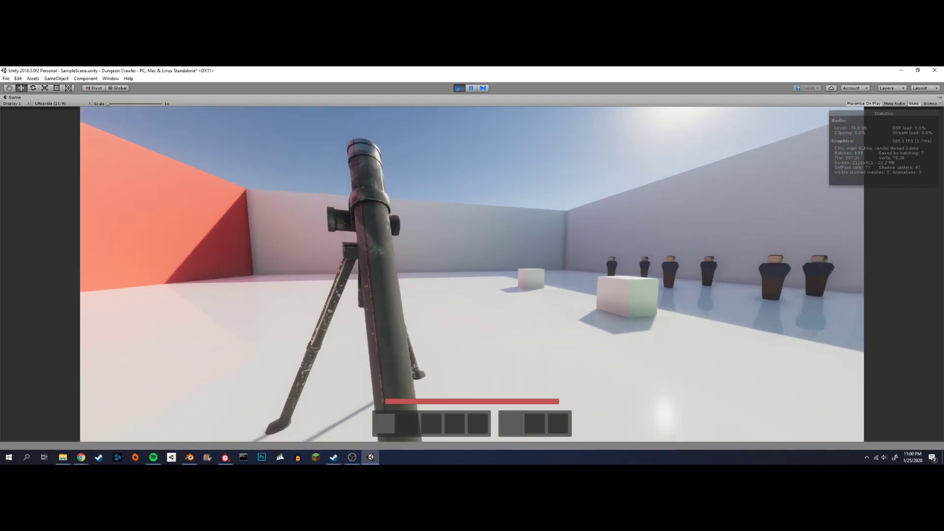
key("a")
key("space")
key("s")
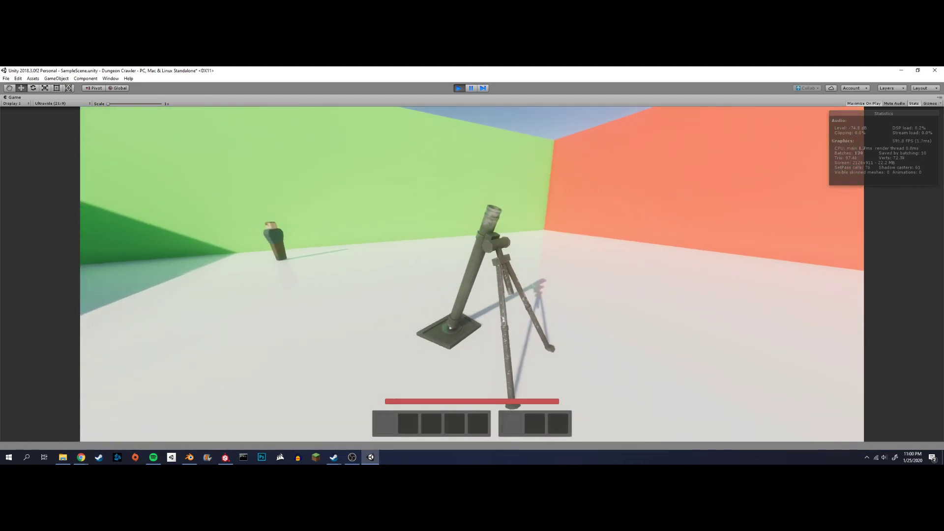
key("d")
key("w")
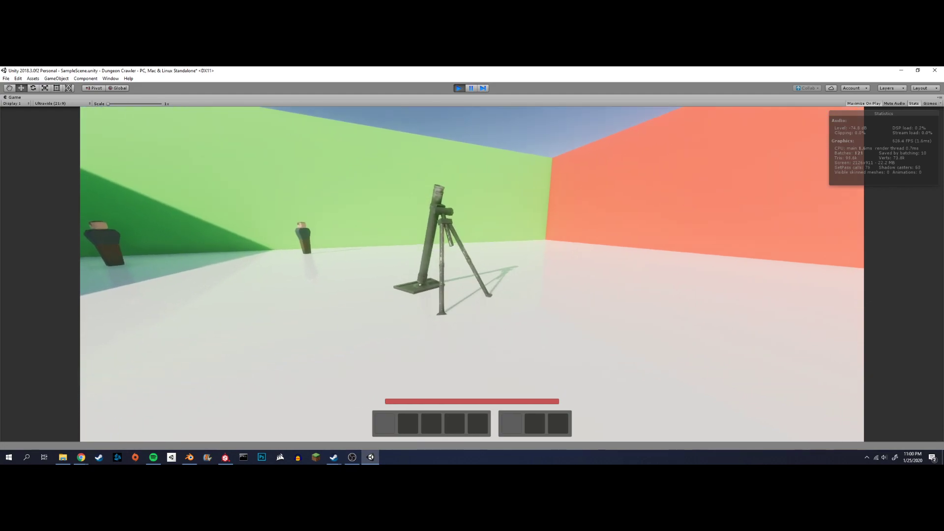
key("a")
key("space")
key("d")
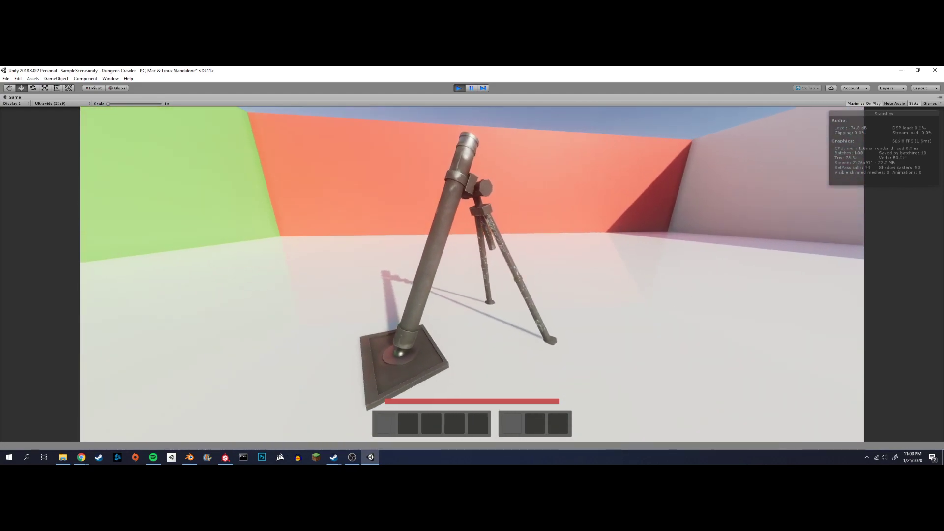
key("d")
key("space")
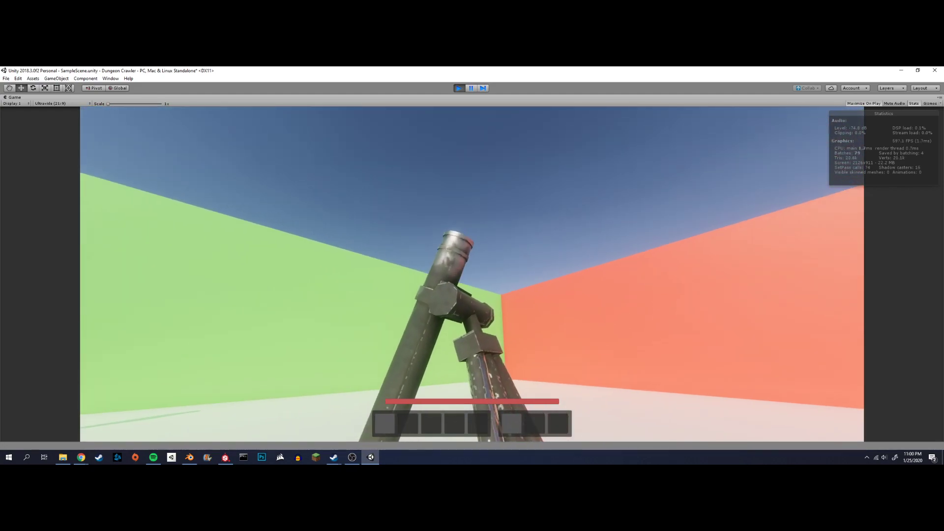
key("a")
key("a")
key("w")
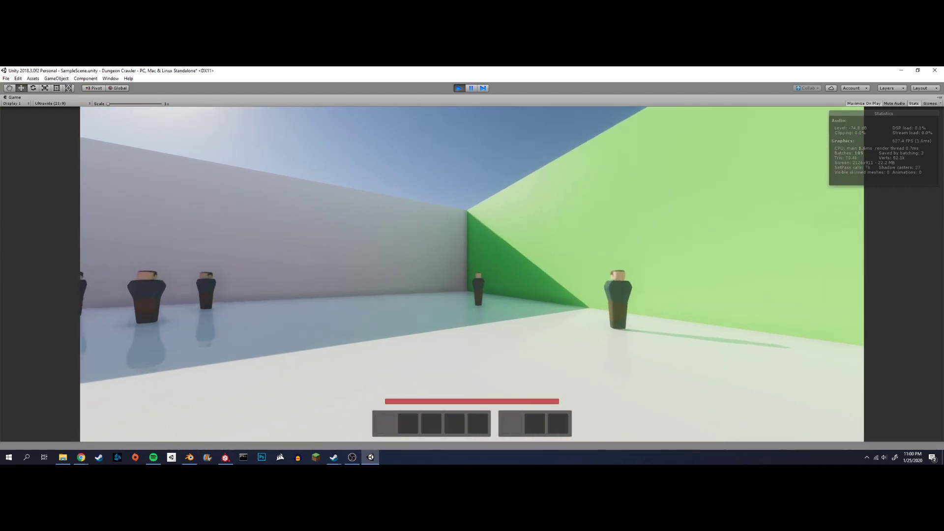
key("w")
key("space")
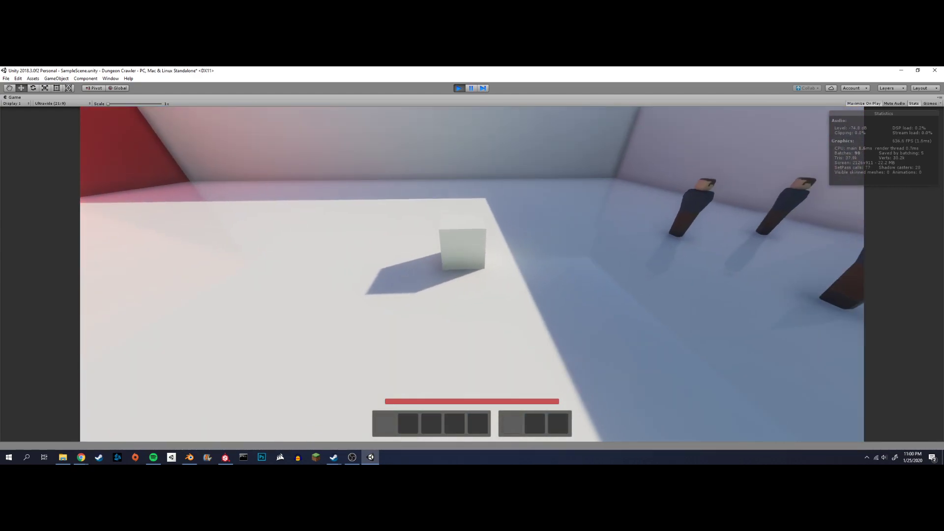
key("w")
key("s")
key("space")
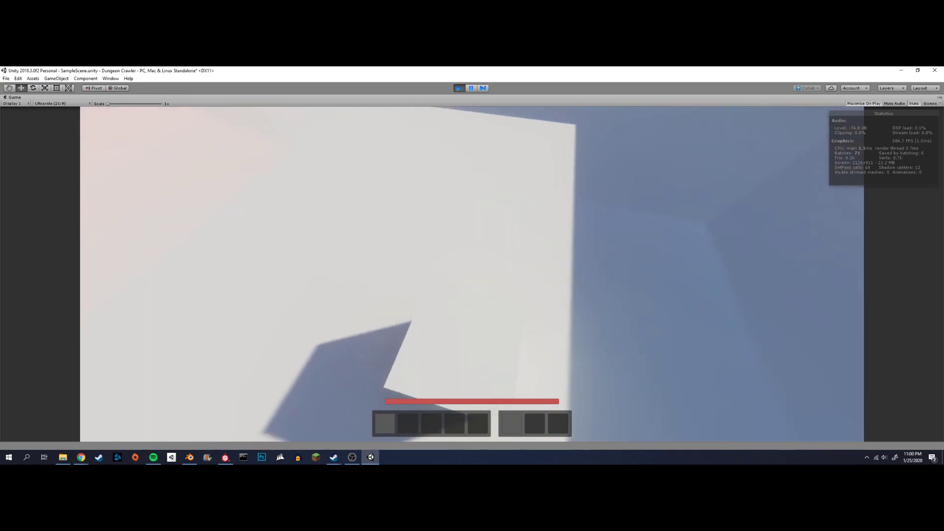
key("w")
key("d")
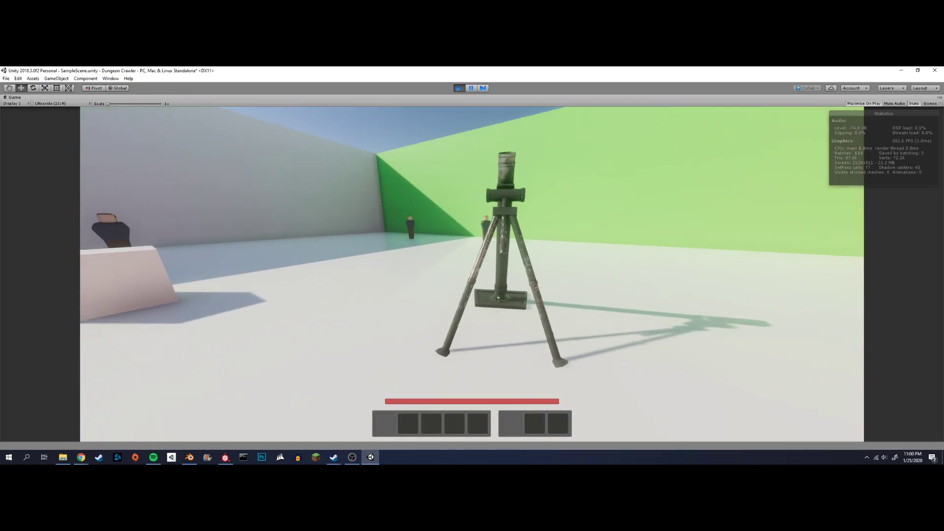
key("s")
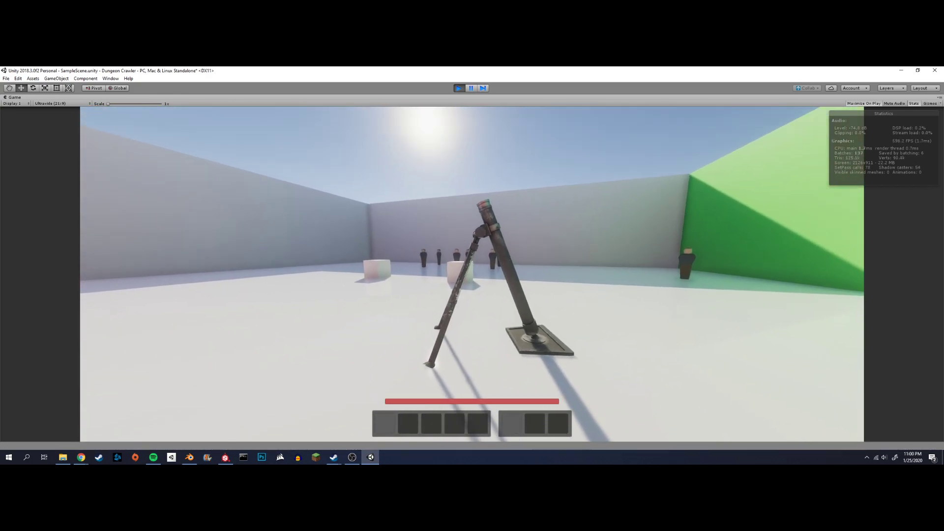
key("Escape")
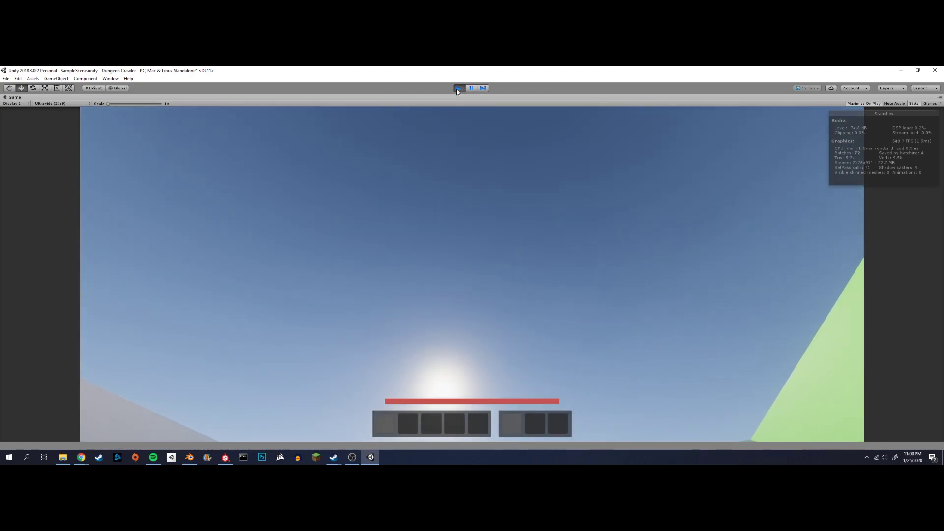
left_click(458, 88)
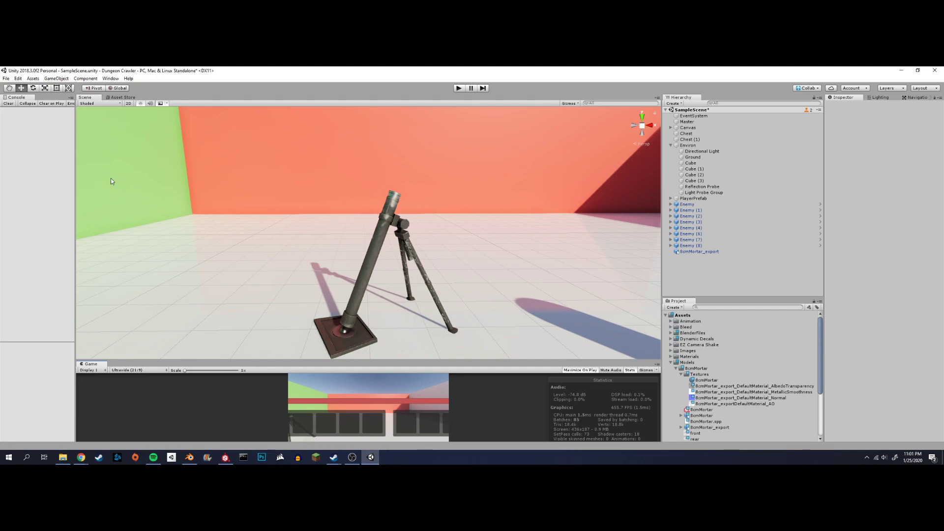
Step: Switch to Chrome, bring up the WORKING CHECKLIST document and set its zoom to 150%
left_click(82, 458)
left_click(59, 425)
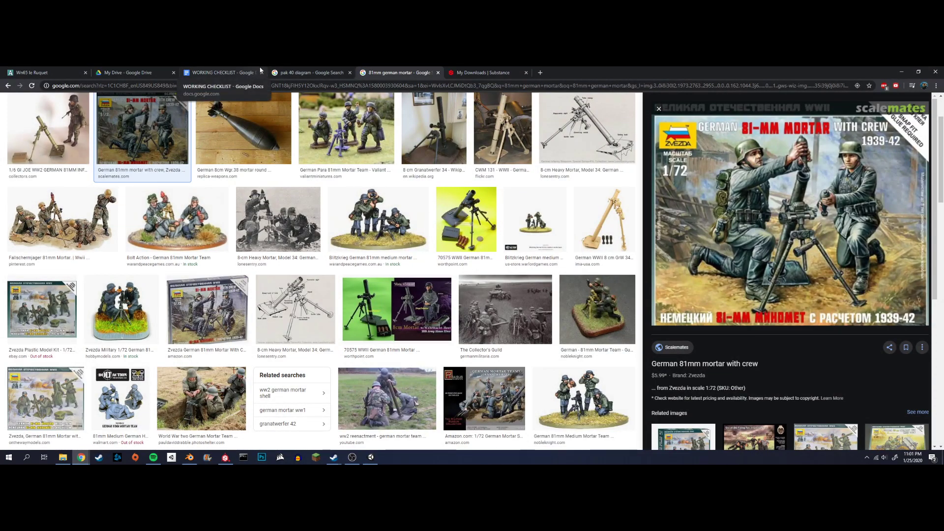
left_click(221, 72)
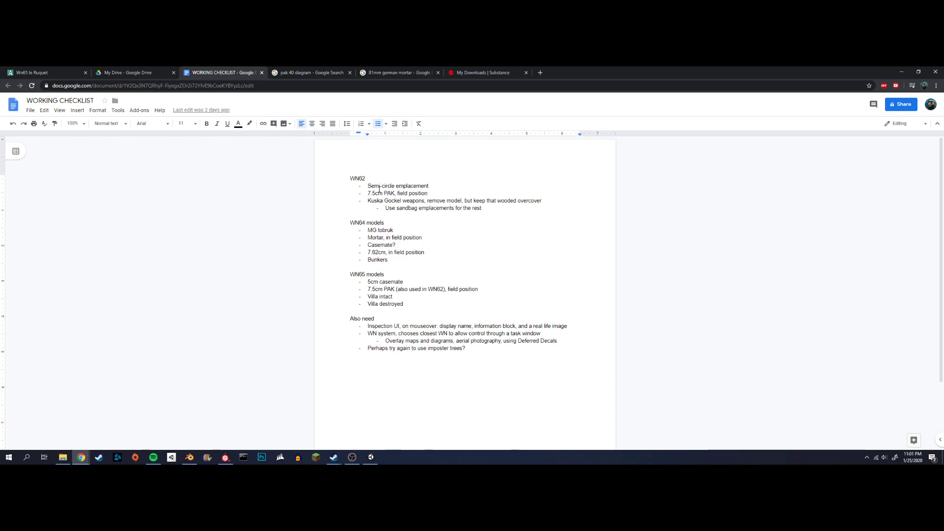
left_click(73, 123)
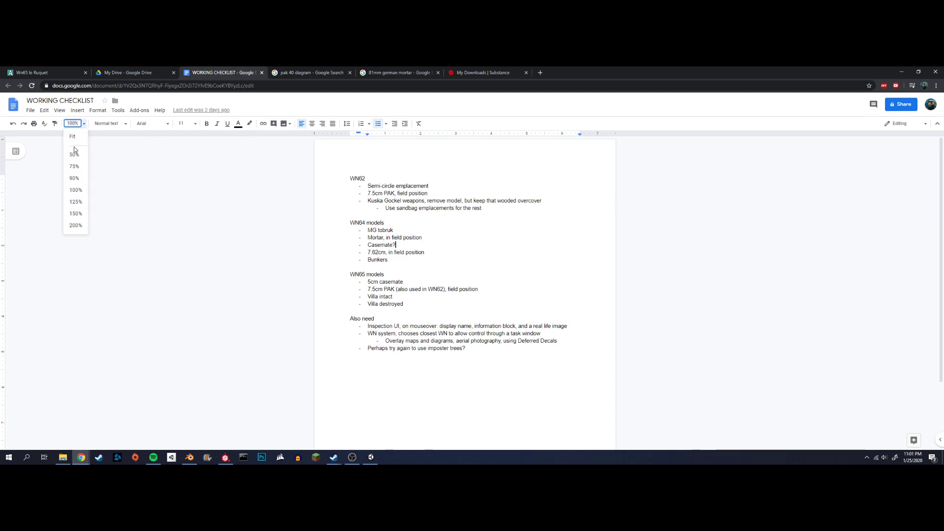
left_click(76, 213)
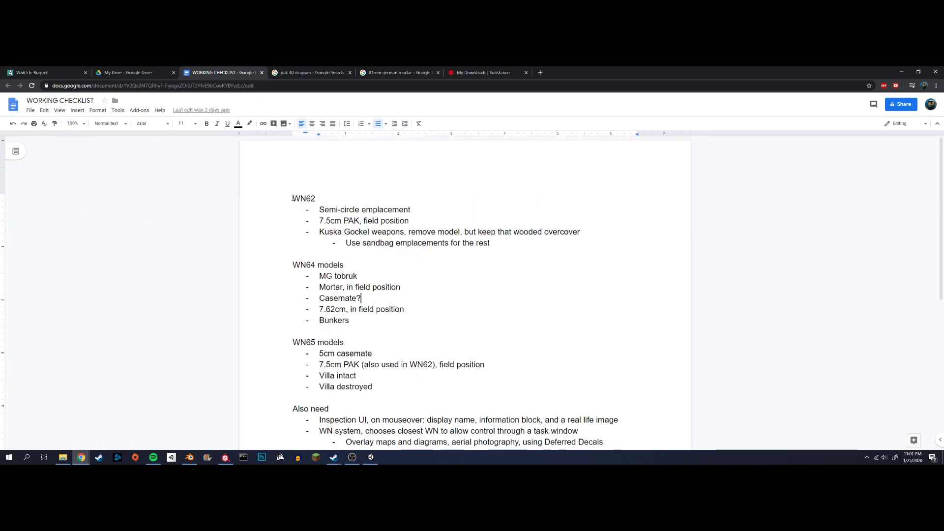
Step: Review the WN62 checklist items, from the semi-circle emplacement to the Kuska Gockel weapons and wooded overcover
left_click_drag(320, 210, 414, 210)
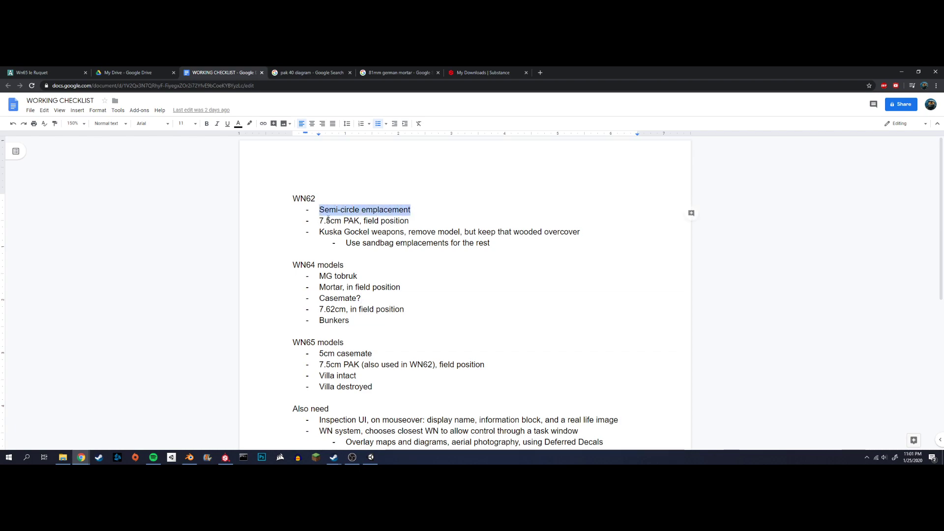
left_click_drag(319, 220, 360, 221)
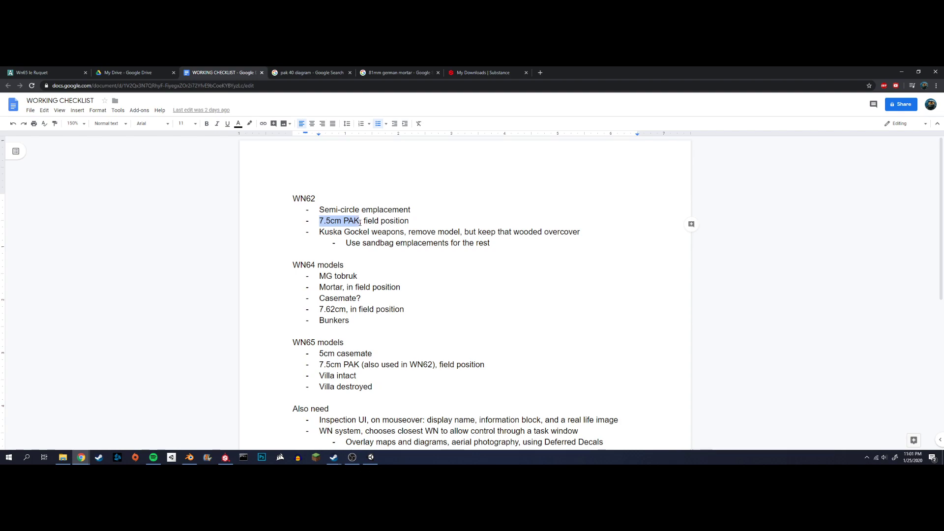
left_click(364, 221)
left_click_drag(377, 222, 411, 221)
left_click_drag(325, 231, 383, 230)
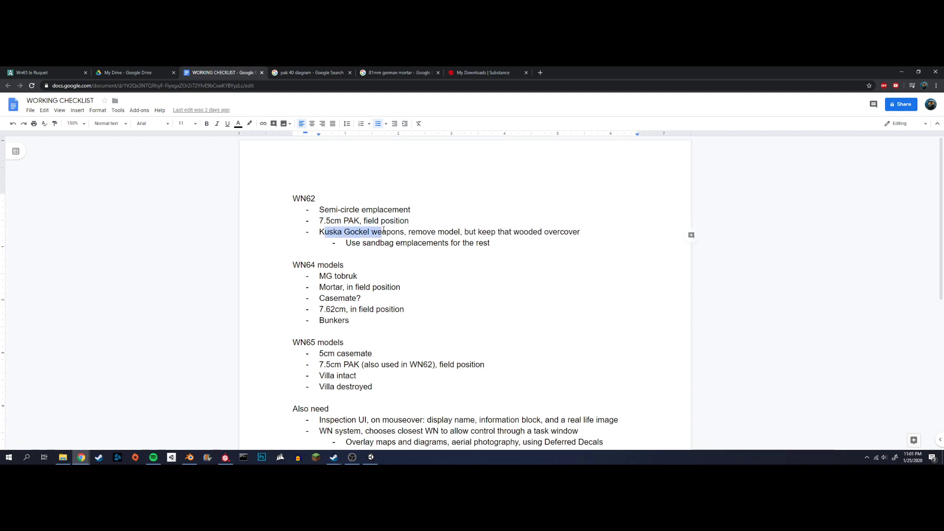
left_click(382, 231)
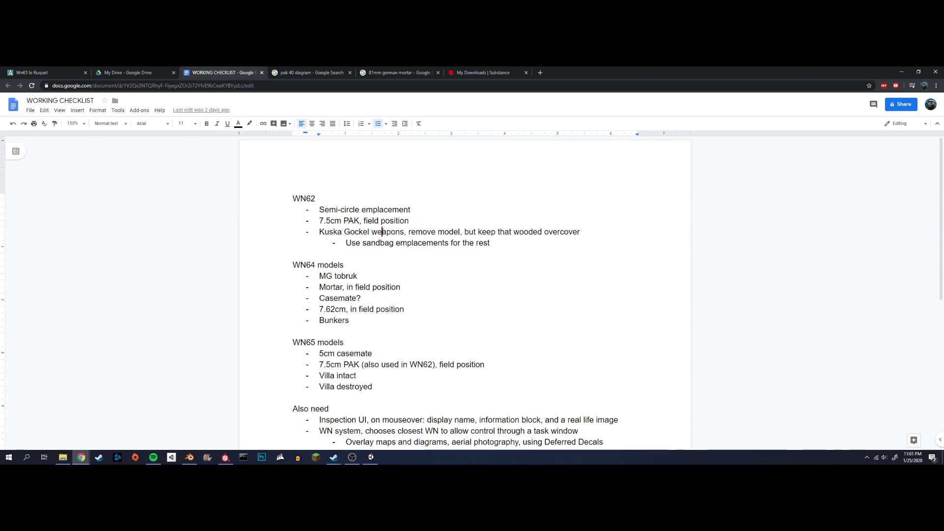
left_click_drag(540, 231, 477, 231)
left_click(564, 231)
Step: Review the WN64 models in the checklist, including the MG tobruk, mortar, 7.62cm gun and bunkers
scroll(455, 189, "down", 3)
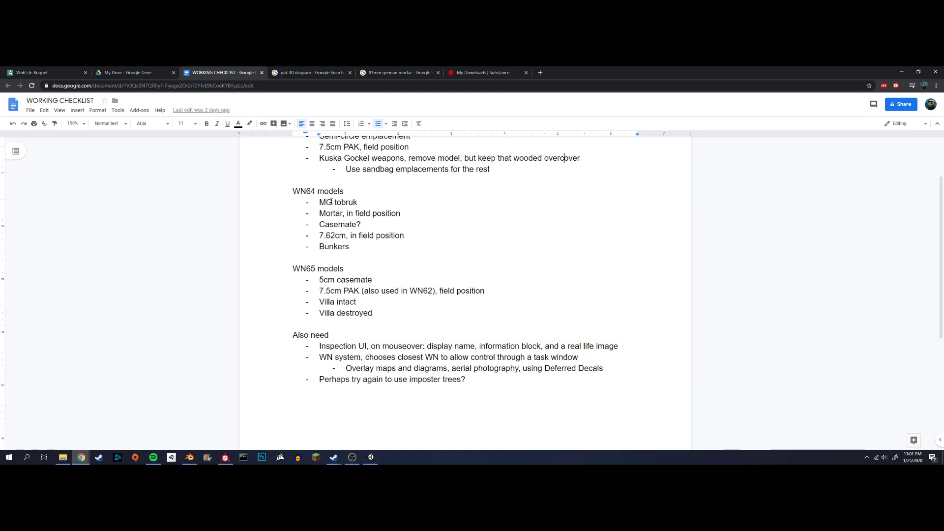
left_click_drag(321, 203, 389, 214)
left_click(360, 203)
scroll(337, 216, "up", 2)
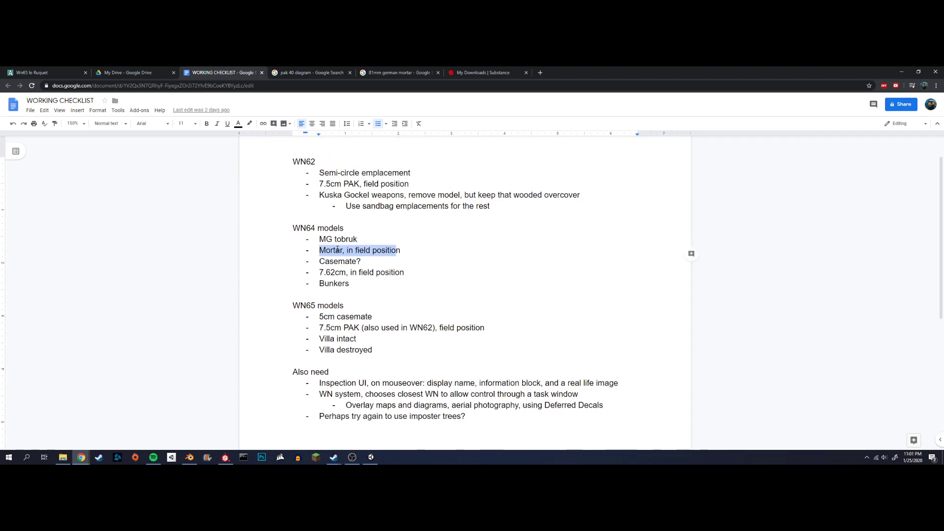
left_click(337, 250)
left_click_drag(354, 250, 395, 250)
left_click(334, 250)
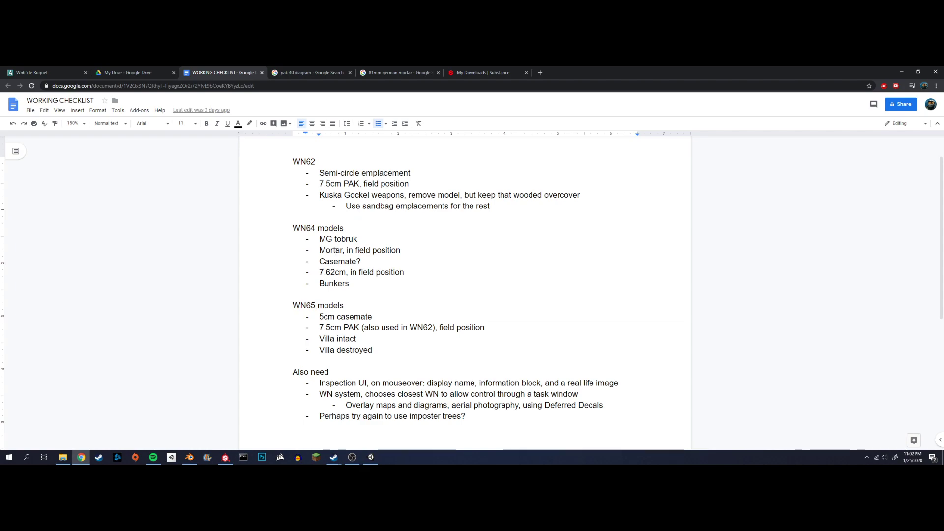
left_click_drag(319, 272, 343, 273)
left_click(336, 274)
mouse_move(323, 272)
left_mouse_down()
mouse_move(348, 272)
mouse_move(336, 273)
left_mouse_up()
left_click(348, 273)
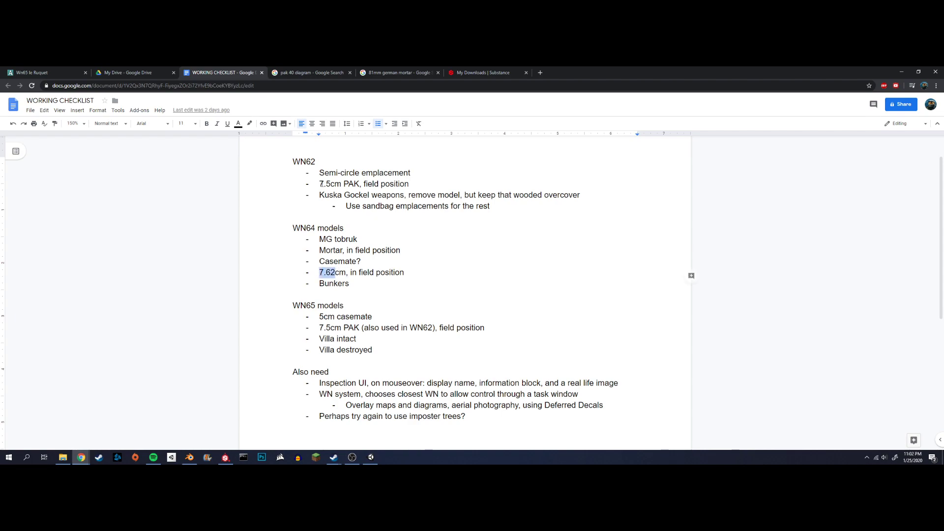
left_click(334, 272)
scroll(336, 283, "down", 1)
left_click_drag(320, 246, 350, 248)
left_click(350, 247)
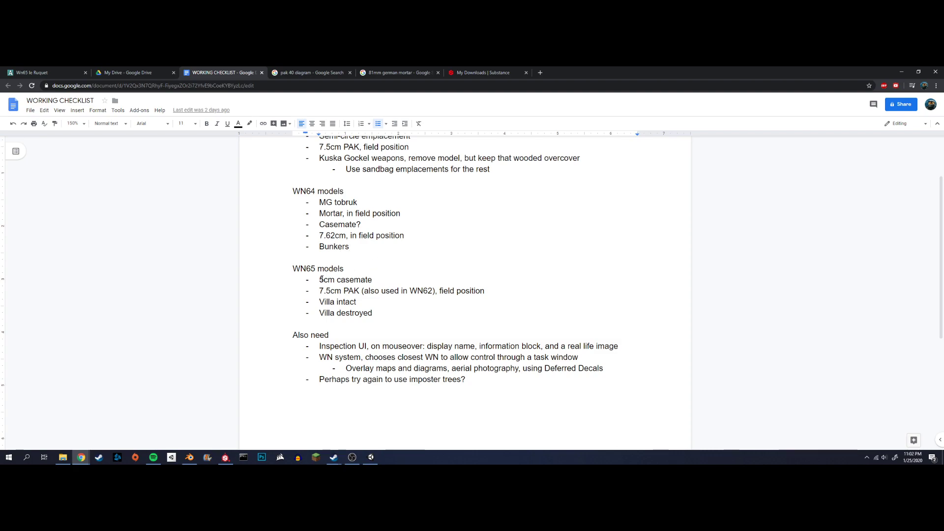
Step: Review the WN65 models in the checklist, including the casemate and villas, and look over the Also need section
left_click_drag(320, 279, 688, 280)
left_click(367, 280)
left_click_drag(320, 301, 357, 302)
left_click(337, 301)
left_click_drag(319, 313, 372, 313)
left_click(369, 313)
scroll(369, 314, "down", 1)
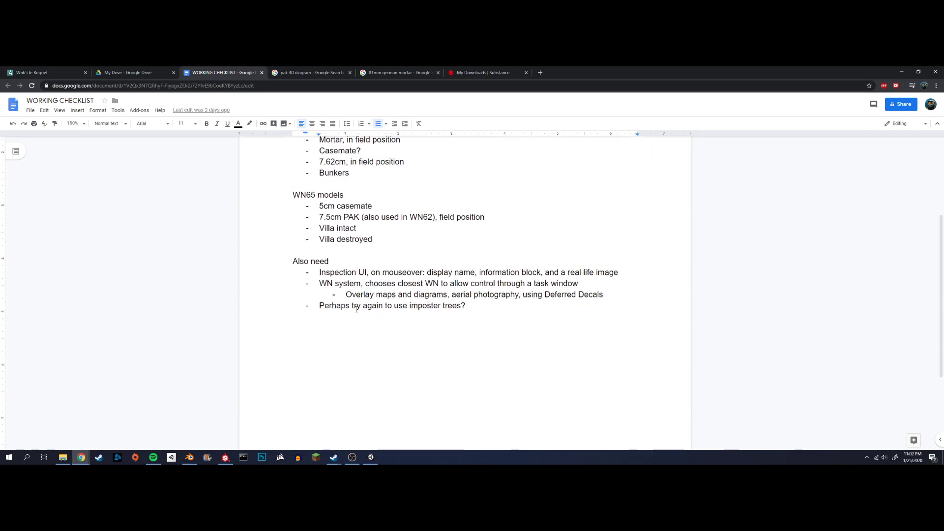
scroll(386, 314, "up", 3)
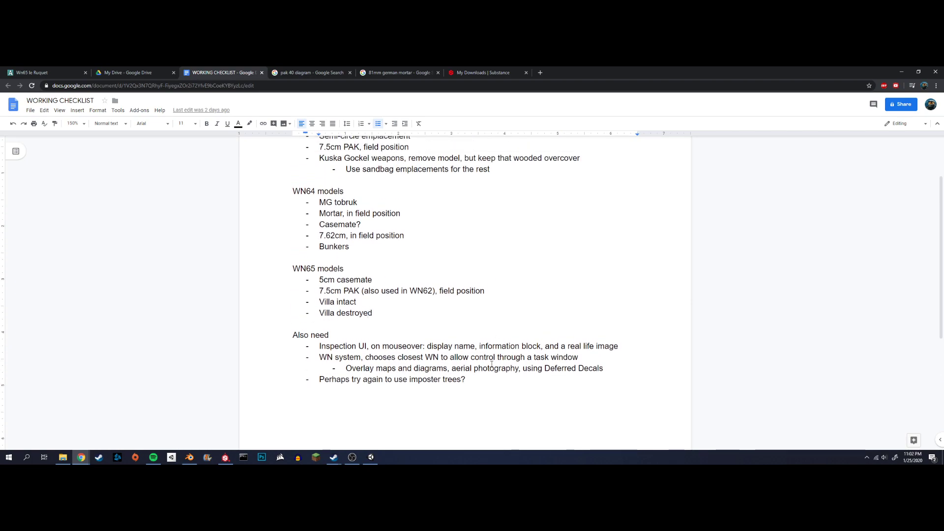